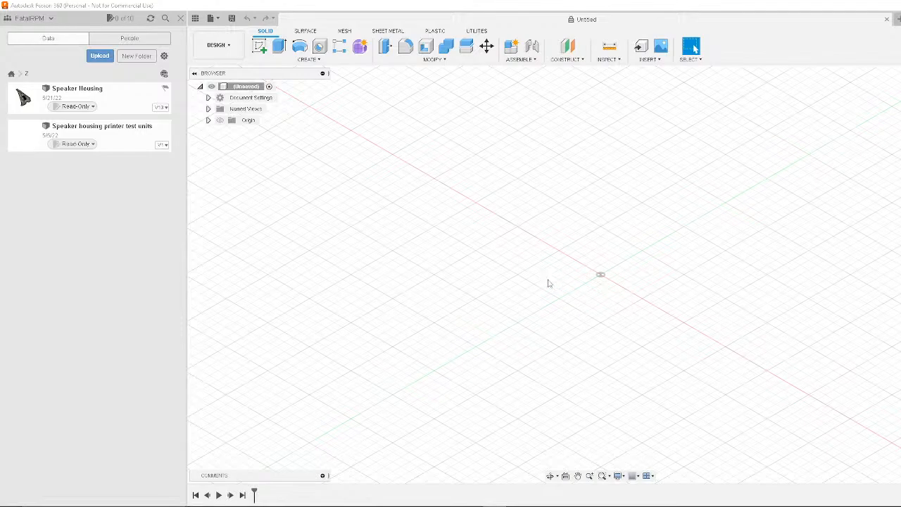
Hide the project data panel to leave more room for the modelling canvas
mouse_move(290, 128)
left_mouse_down()
mouse_move(342, 177)
mouse_move(636, 173)
mouse_move(611, 176)
left_mouse_up()
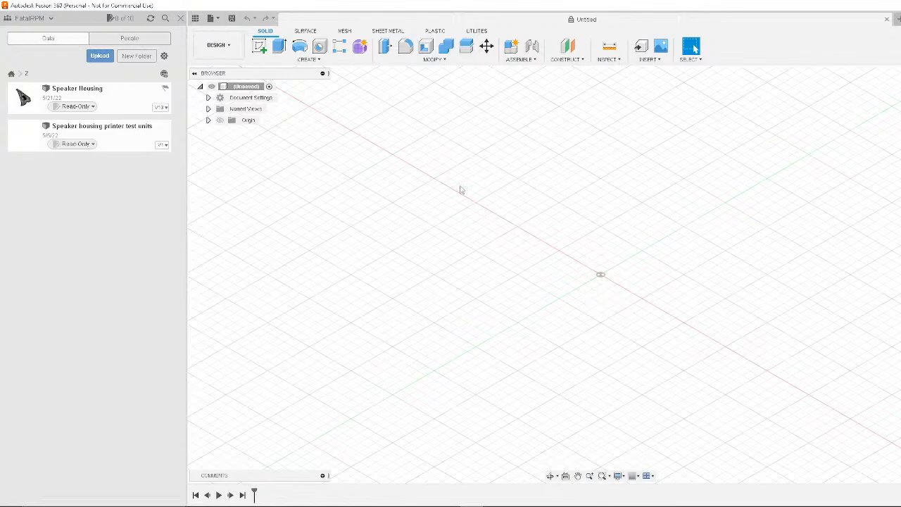
left_click(181, 18)
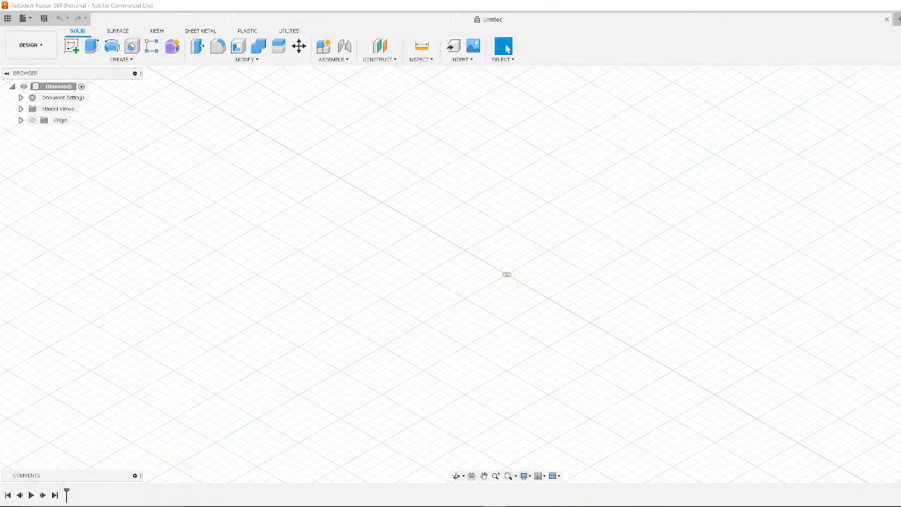
Switch to the Opera browser, search Google for "z31 frog light" and open the fog light bulb replacement page from its images
mouse_move(431, 490)
mouse_move(287, 497)
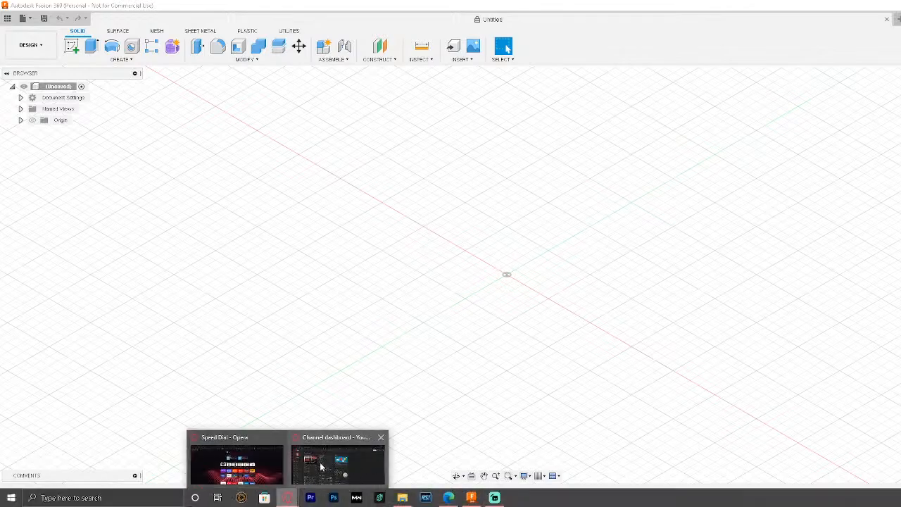
left_click(357, 465)
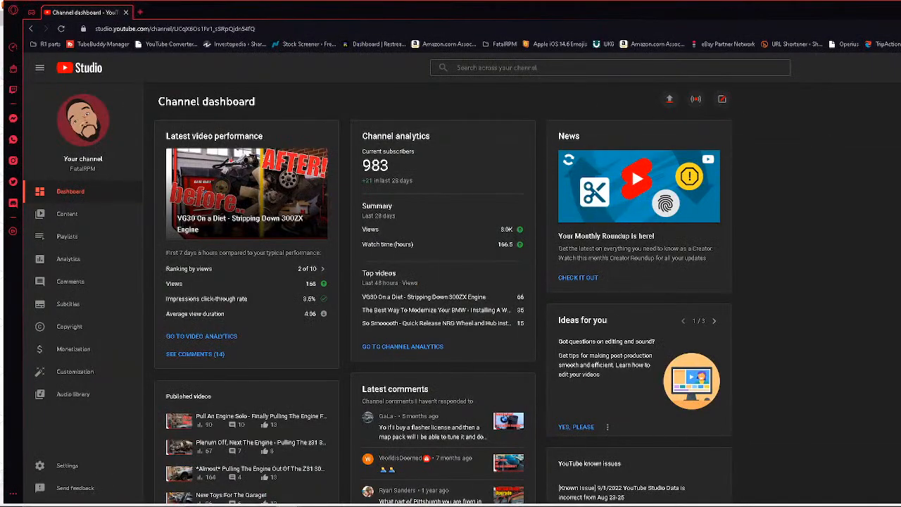
key("alt+Tab")
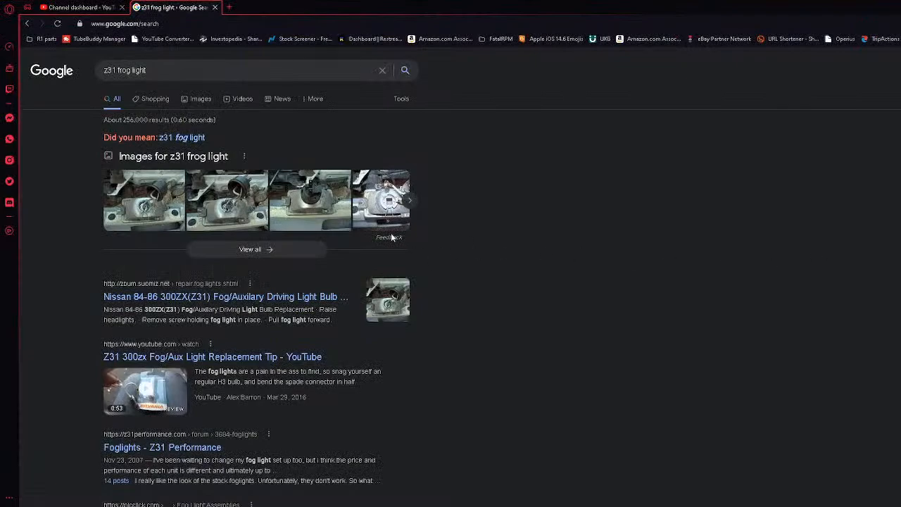
left_click(141, 206)
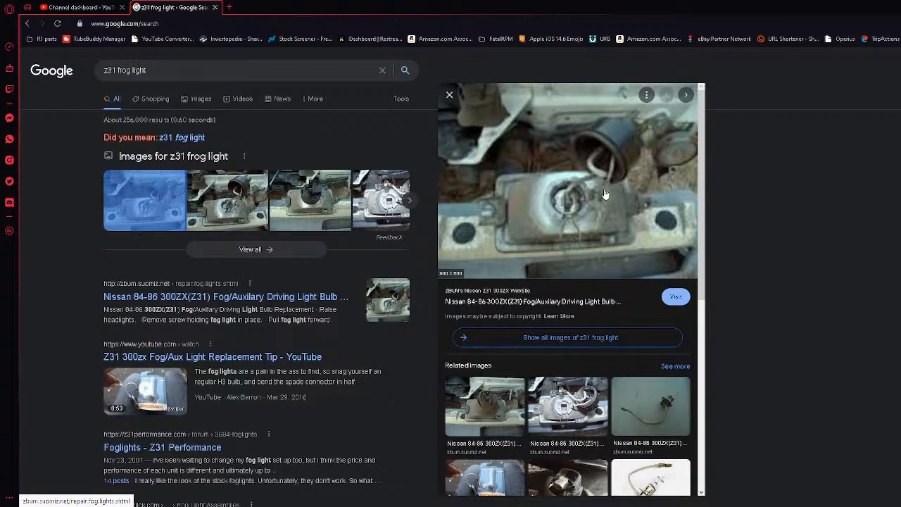
left_click(531, 196)
Look through the fog light replacement steps and enlarge the photos of the pulled-out bulb and the removed cap
scroll(273, 214, "down", 3)
scroll(248, 210, "up", 3)
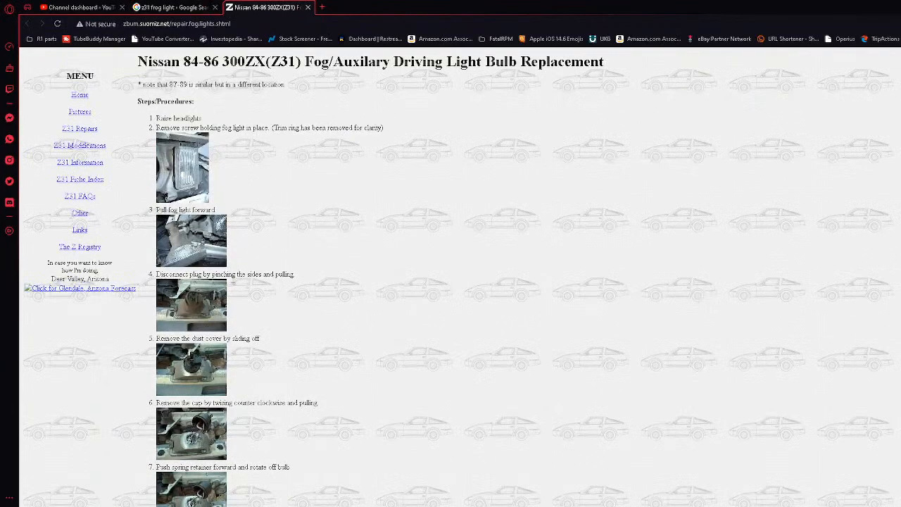
scroll(205, 391, "down", 3)
scroll(205, 390, "down", 2)
left_click(205, 391)
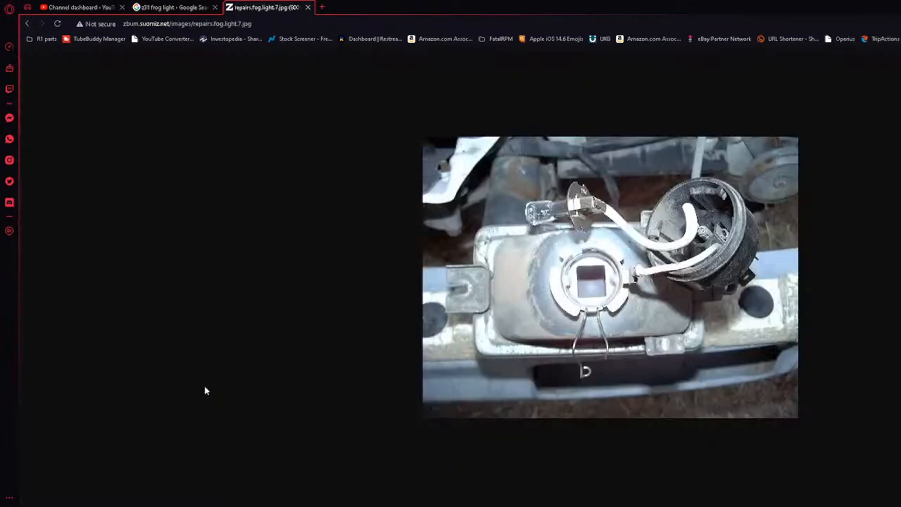
left_click(26, 24)
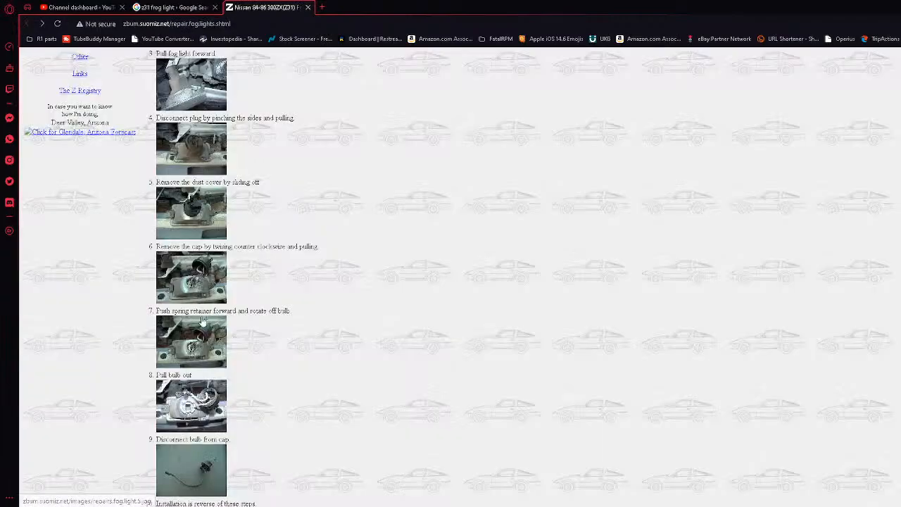
left_click(206, 284)
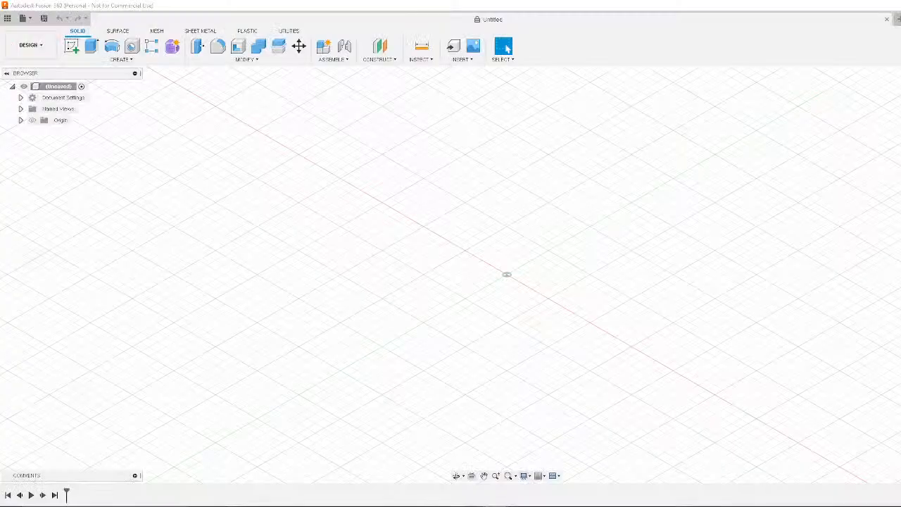
Switch back to Fusion 360 and start a new sketch on the horizontal origin plane
left_click(73, 47)
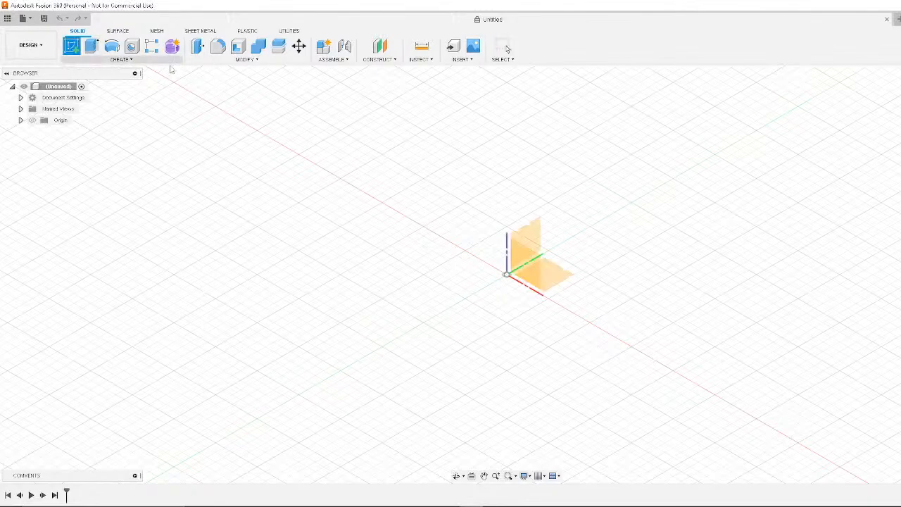
left_click(560, 285)
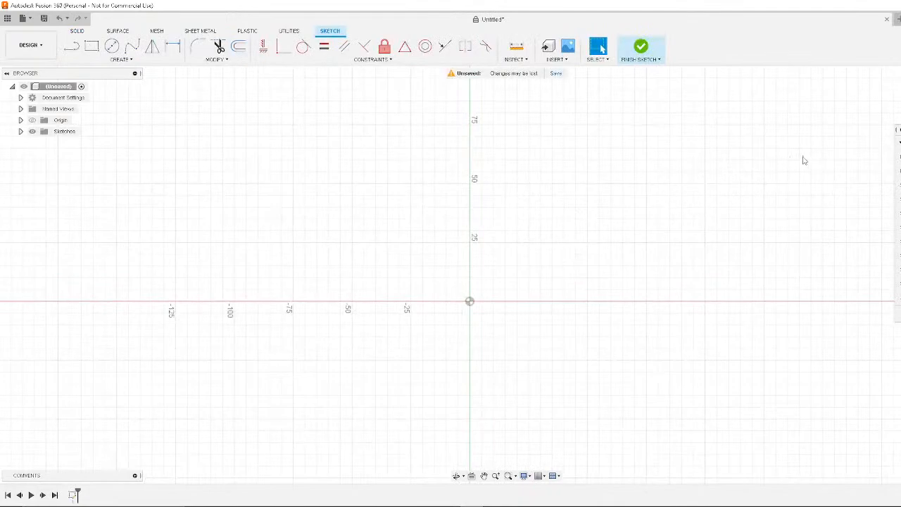
mouse_move(777, 139)
middle_mouse_down()
mouse_move(547, 241)
mouse_move(614, 281)
mouse_move(614, 264)
middle_mouse_up()
scroll(423, 326, "up", 2)
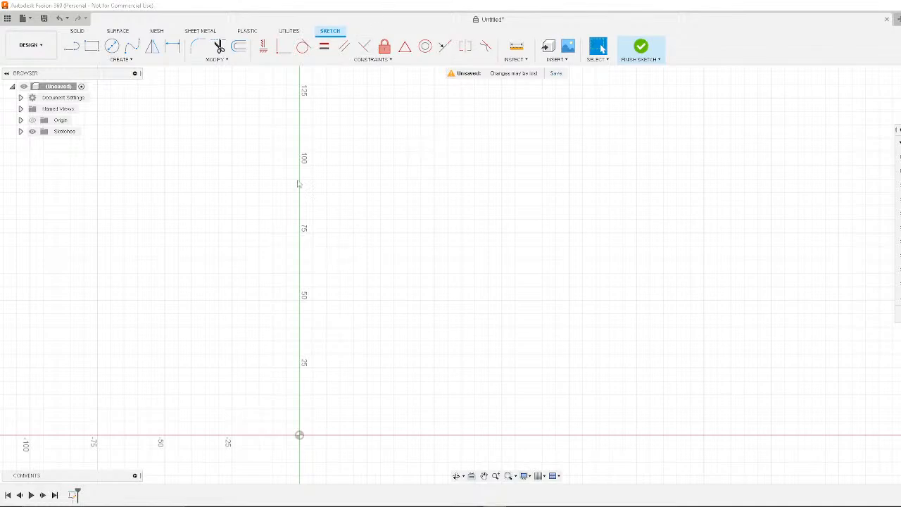
Draw a rectangle from the sketch origin, 77 mm wide and 133 mm high
left_click(95, 47)
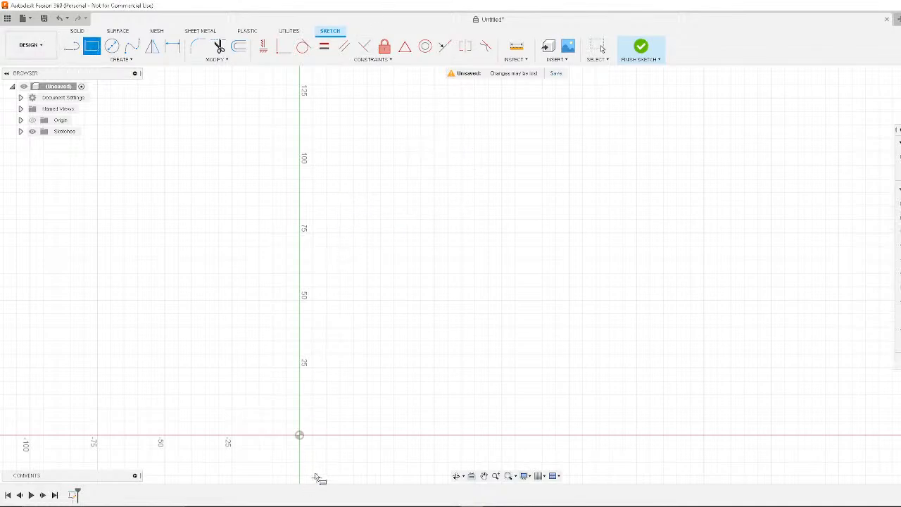
left_click(300, 435)
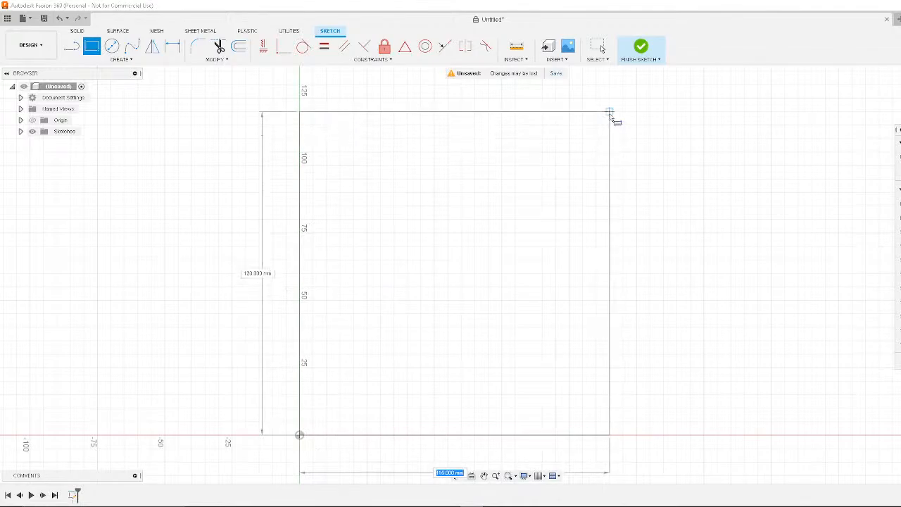
type("133")
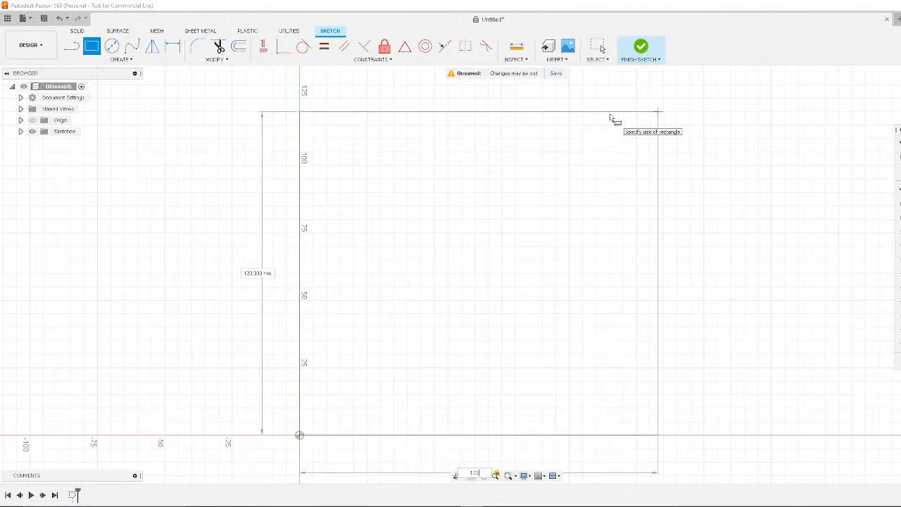
key("BackSpace")
key("BackSpace")
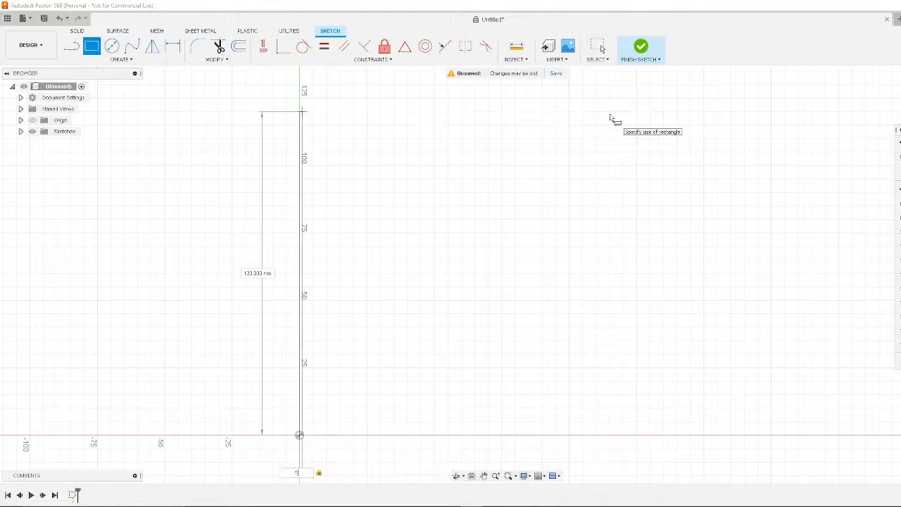
type("77")
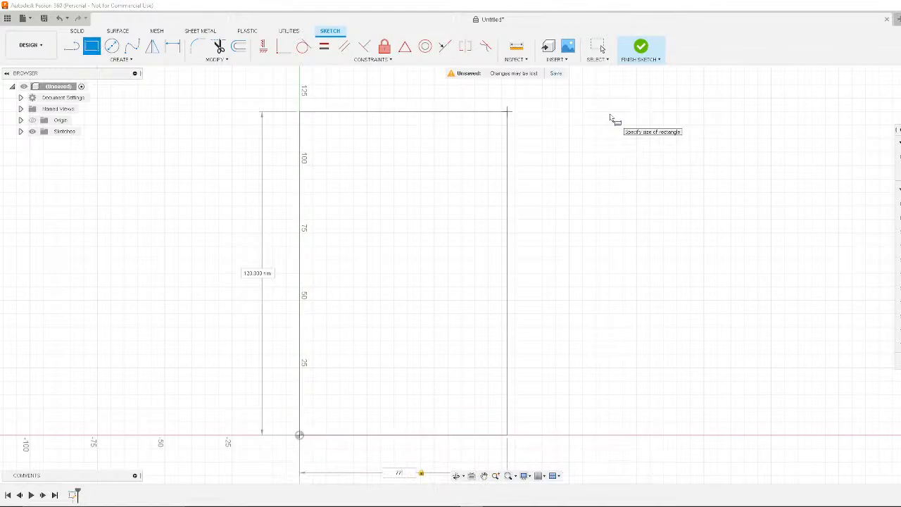
key("Tab")
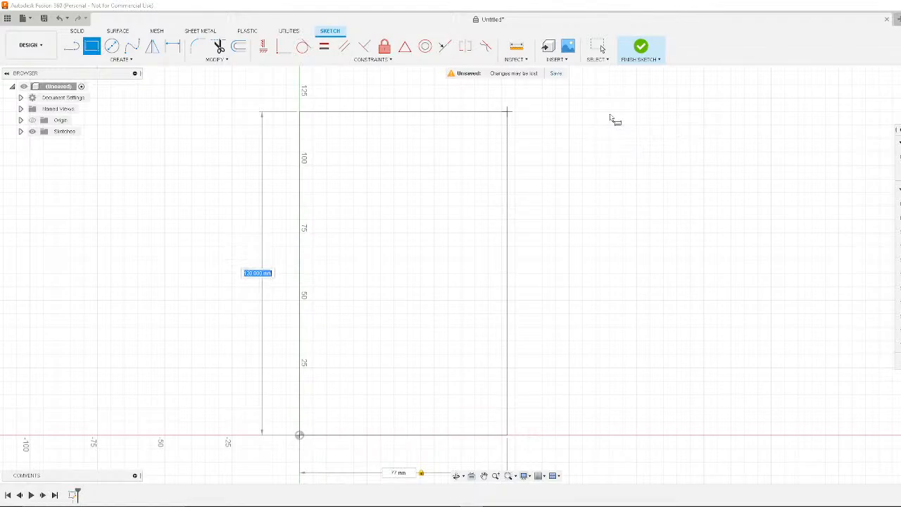
type("133")
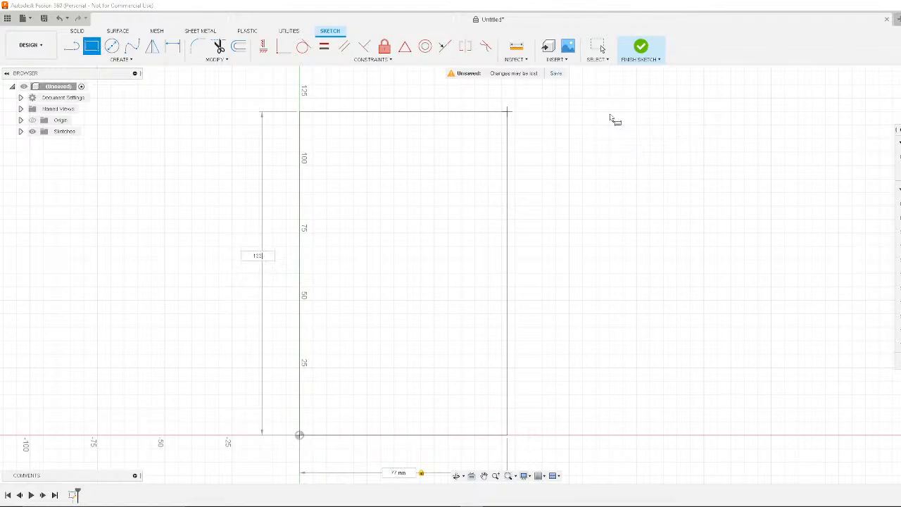
key("Return")
scroll(570, 242, "down", 3)
scroll(566, 245, "up", 1)
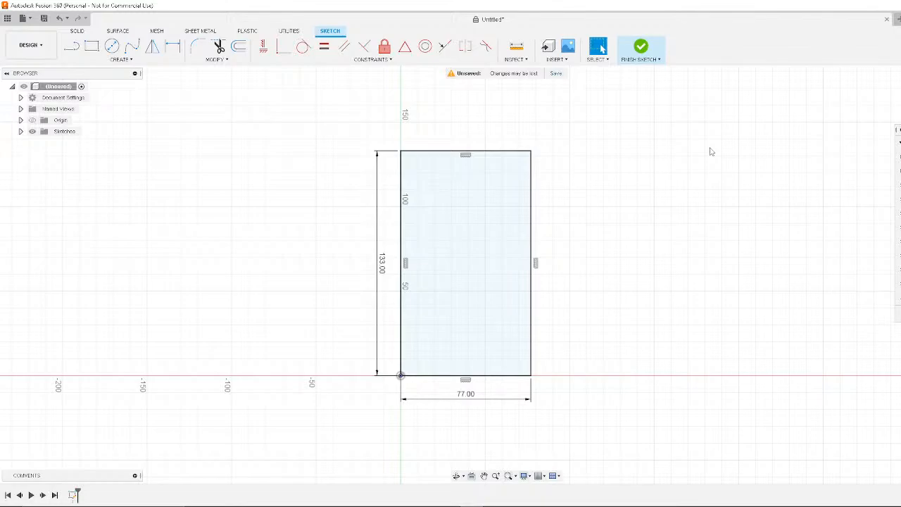
Switch to the Opera browser and search the web for "z31 headlight cover"
key("XF86AudioLowerVolume")
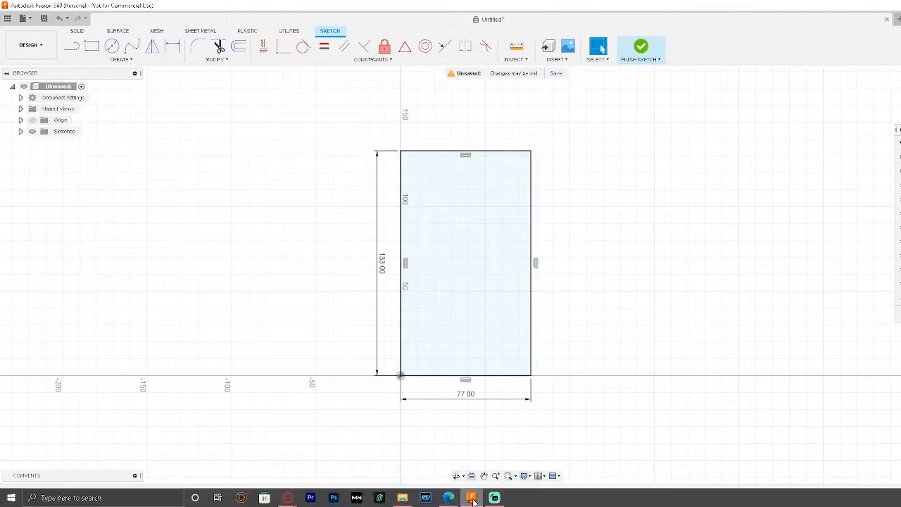
left_click(448, 500)
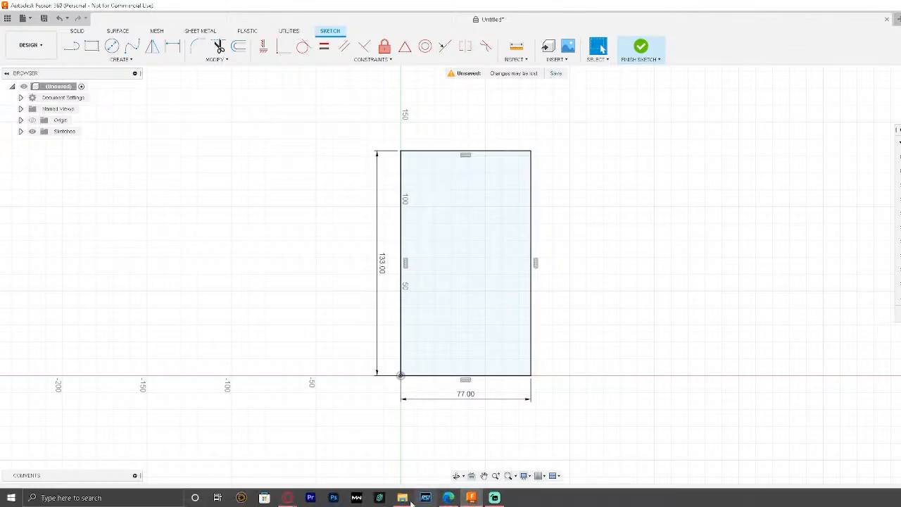
mouse_move(287, 498)
left_click(345, 458)
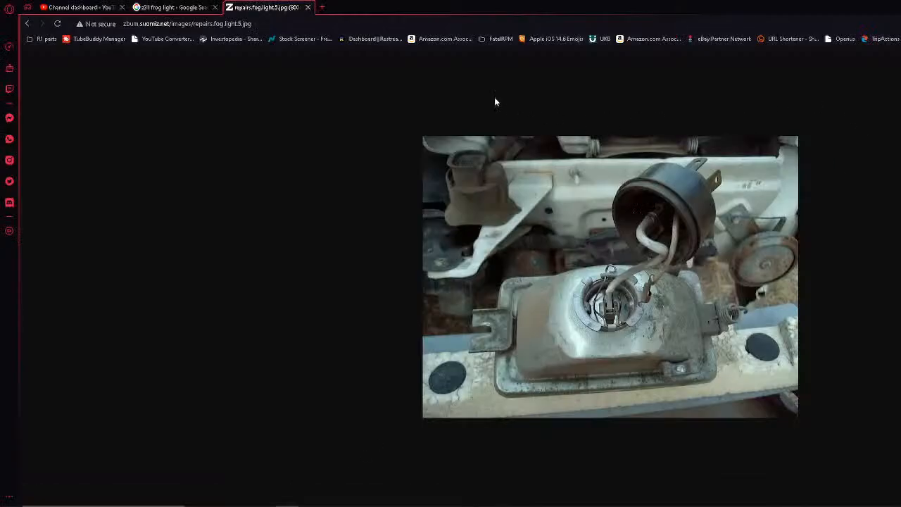
left_click(338, 25)
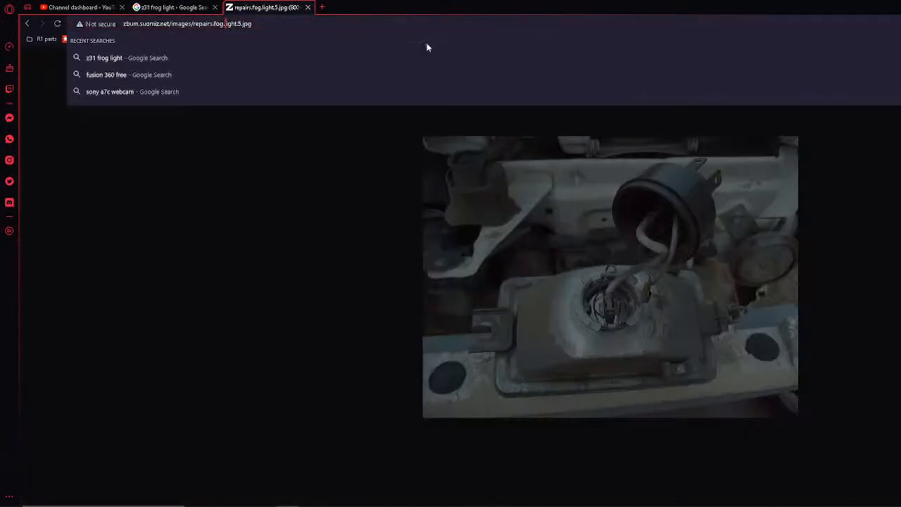
type("z31")
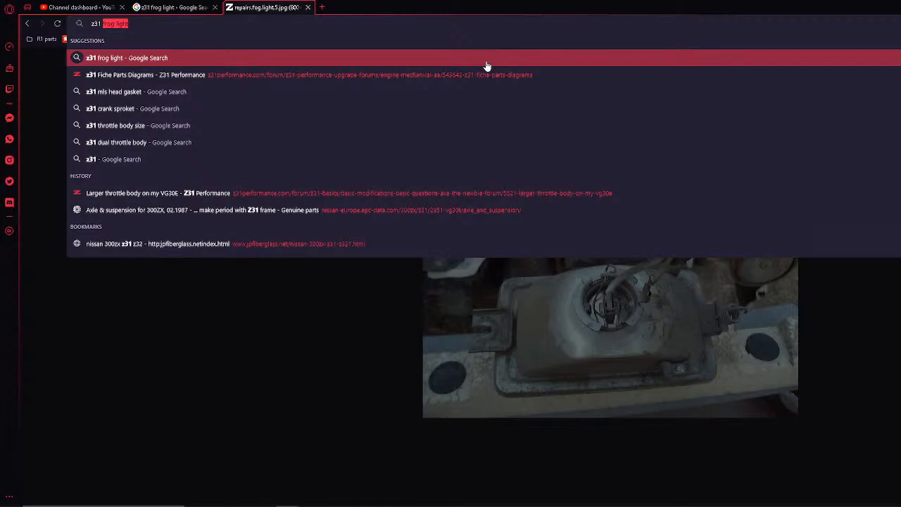
type(" headli")
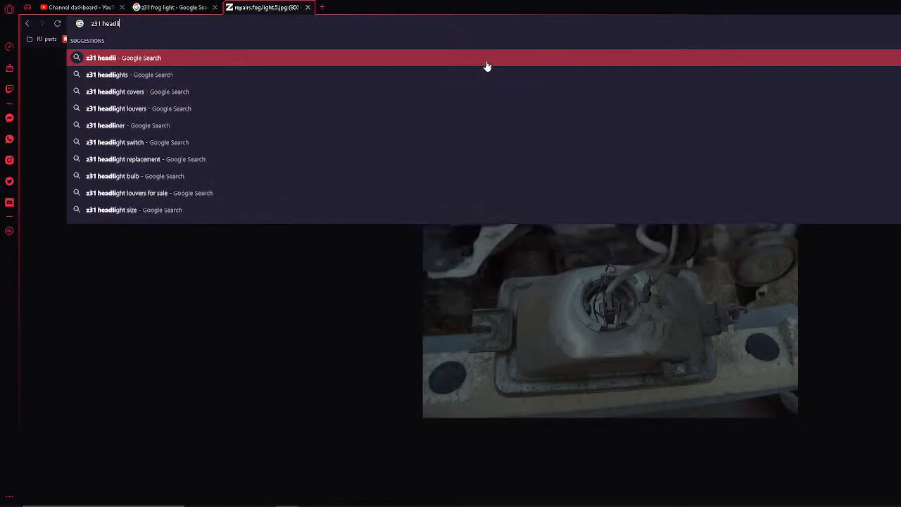
type("ght cover")
key("Return")
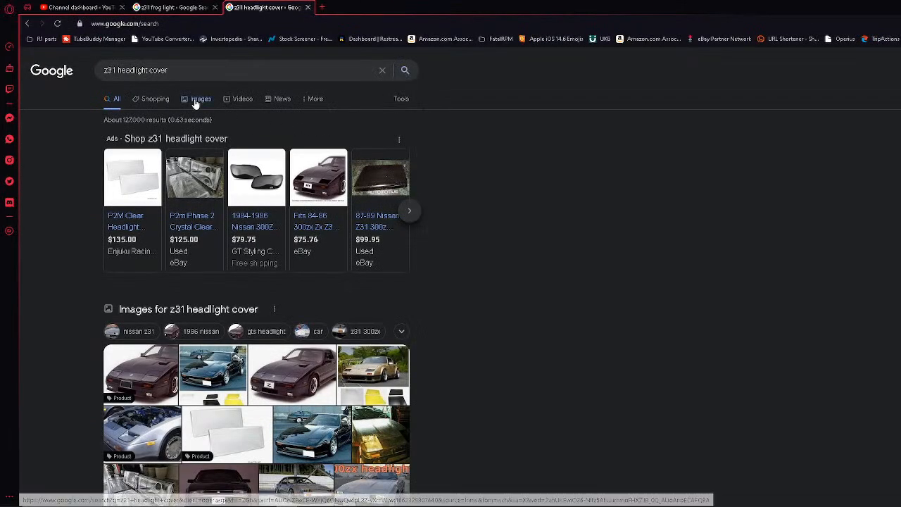
Open the eBay listing for 84-86 Z31 pop-up headlights from the image results, examine its enlarged photo, and return to Fusion 360
left_click(197, 100)
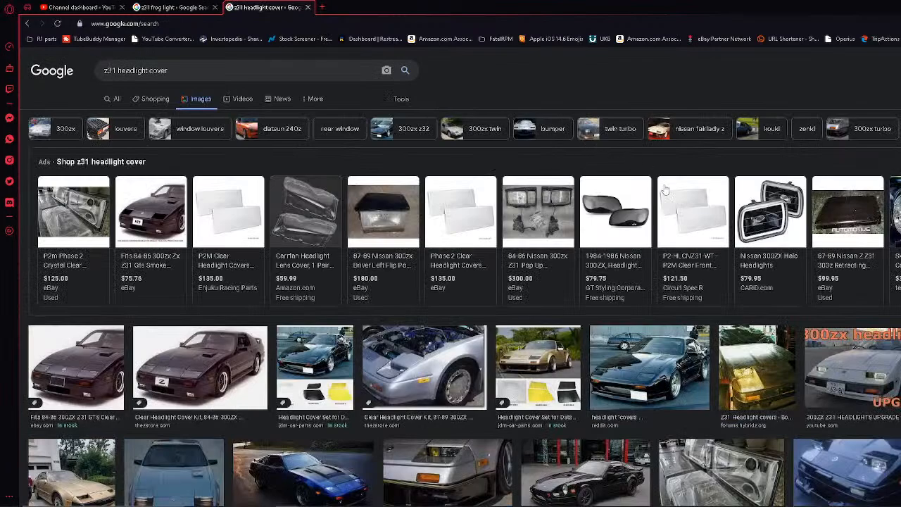
left_click(520, 200)
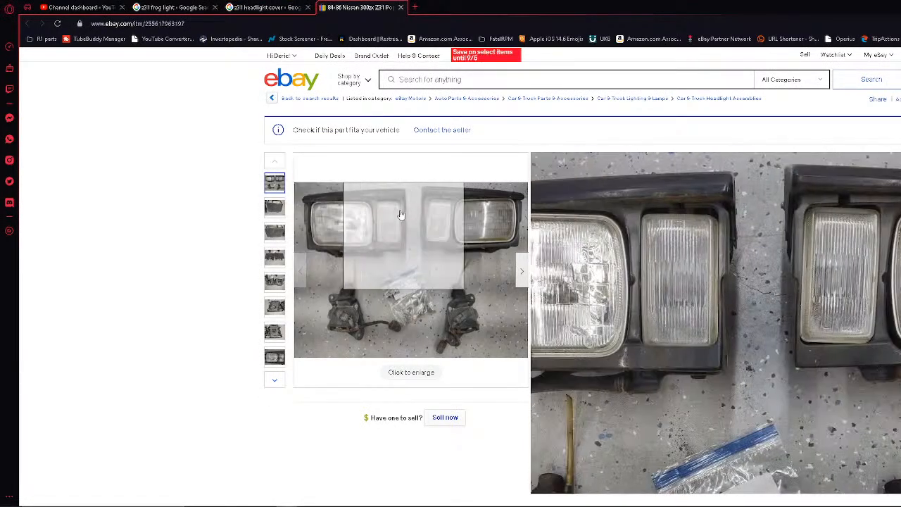
mouse_move(404, 224)
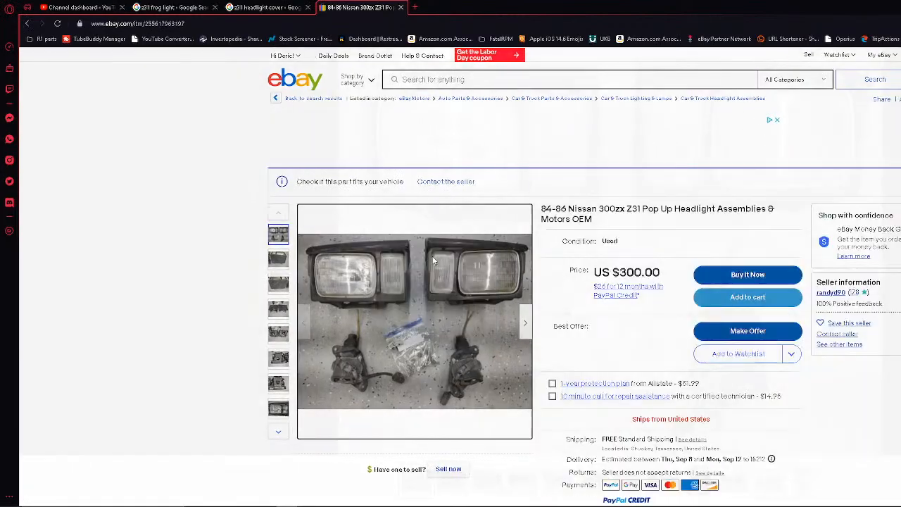
left_click(433, 261)
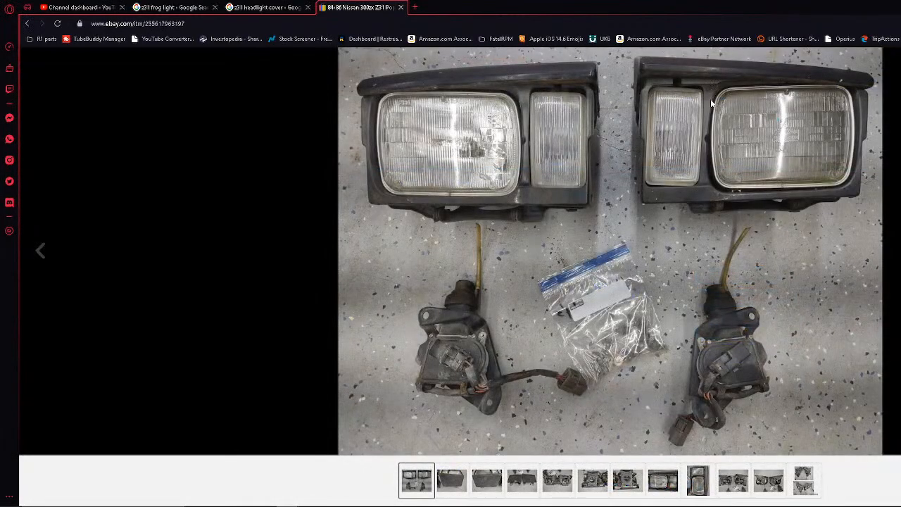
key("alt")
key("alt")
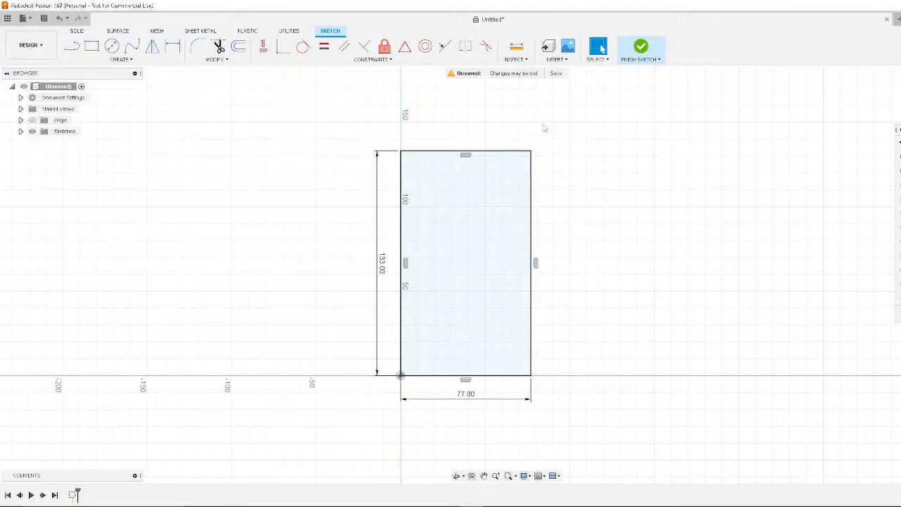
left_click(92, 45)
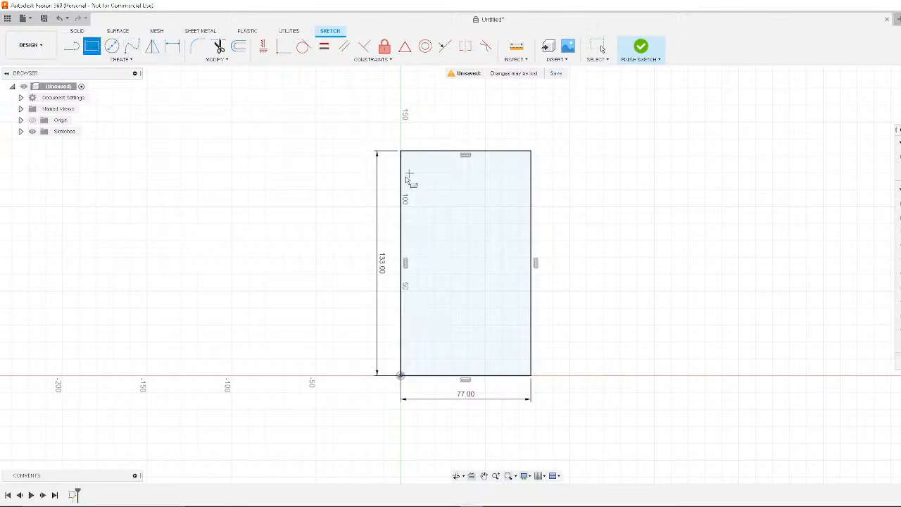
scroll(414, 144, "down", 3)
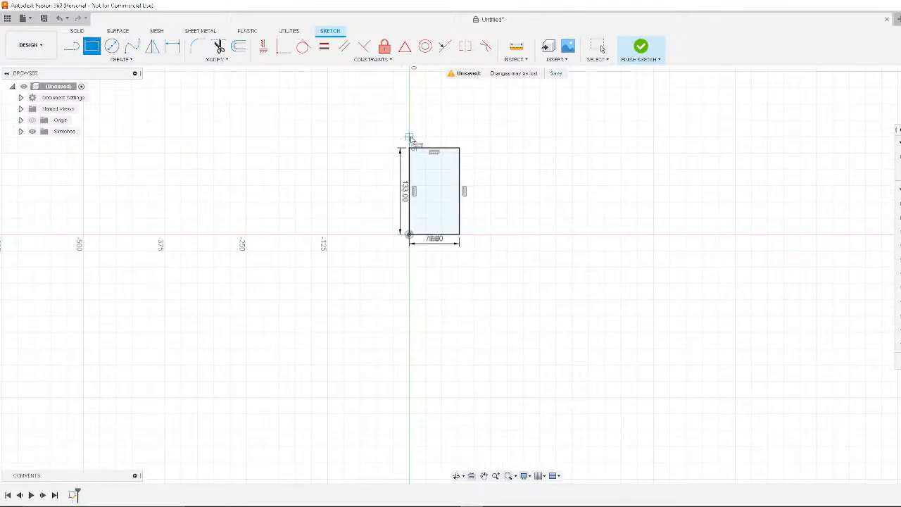
scroll(416, 147, "up", 6)
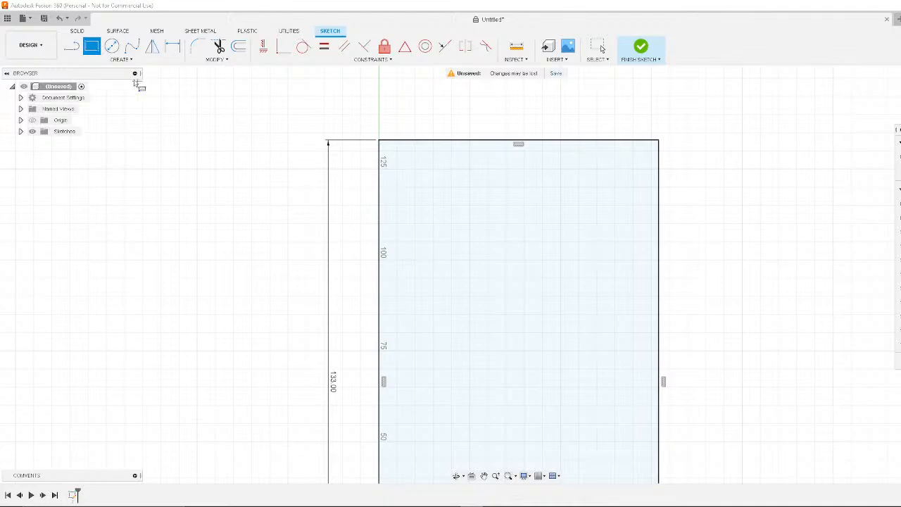
Draw a vertical construction line from the midpoint of the rectangle's upper edge to the midpoint of its lower edge
left_click(71, 46)
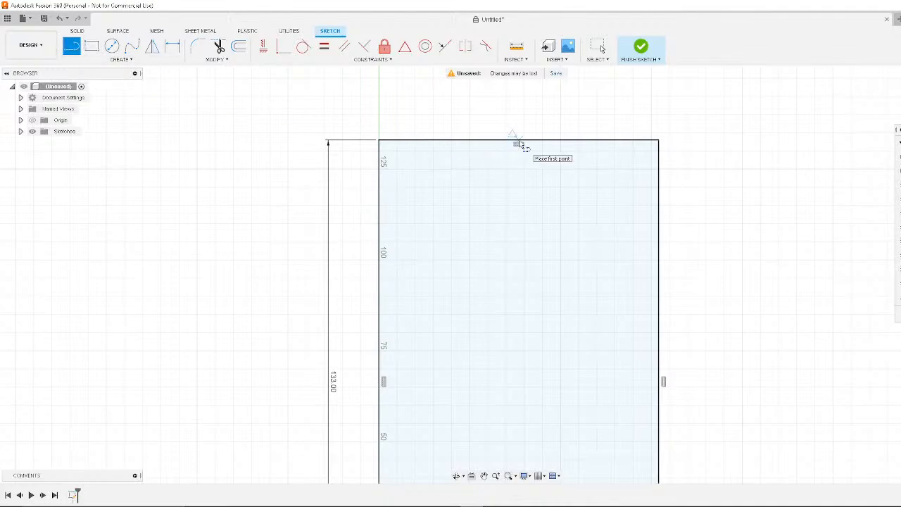
left_click_drag(519, 141, 522, 271)
scroll(520, 273, "down", 1)
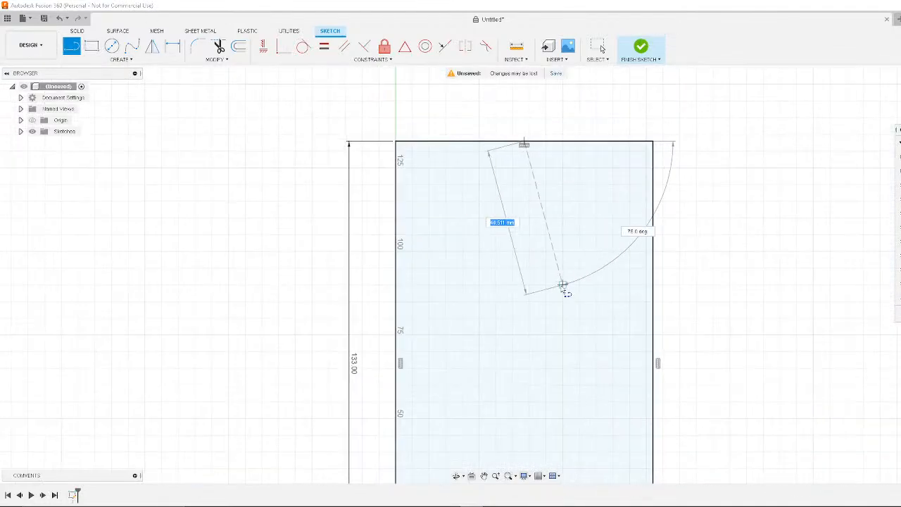
middle_click_drag(534, 287, 519, 79)
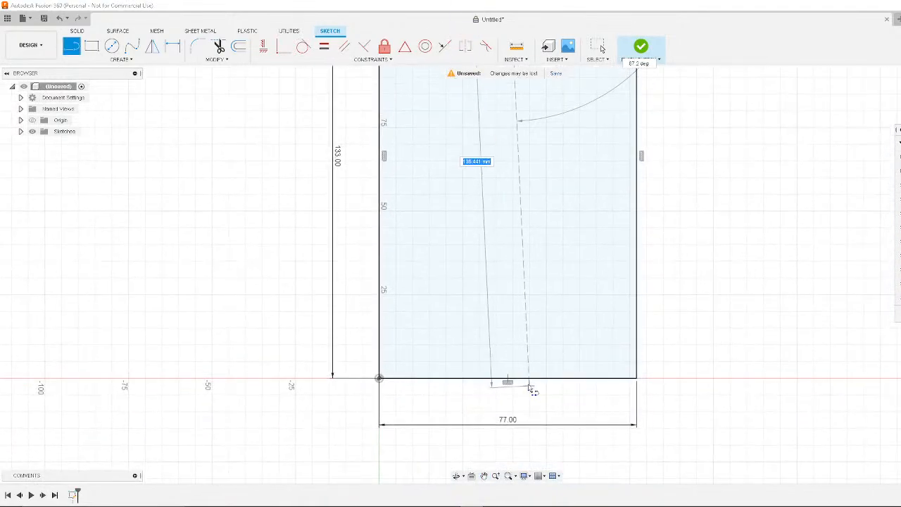
left_click(509, 377)
scroll(700, 188, "down", 1)
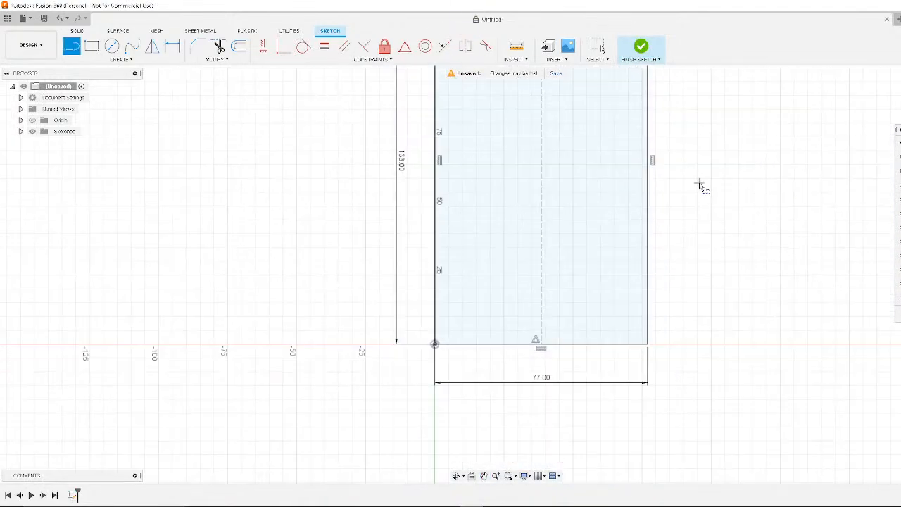
scroll(667, 156, "up", 2)
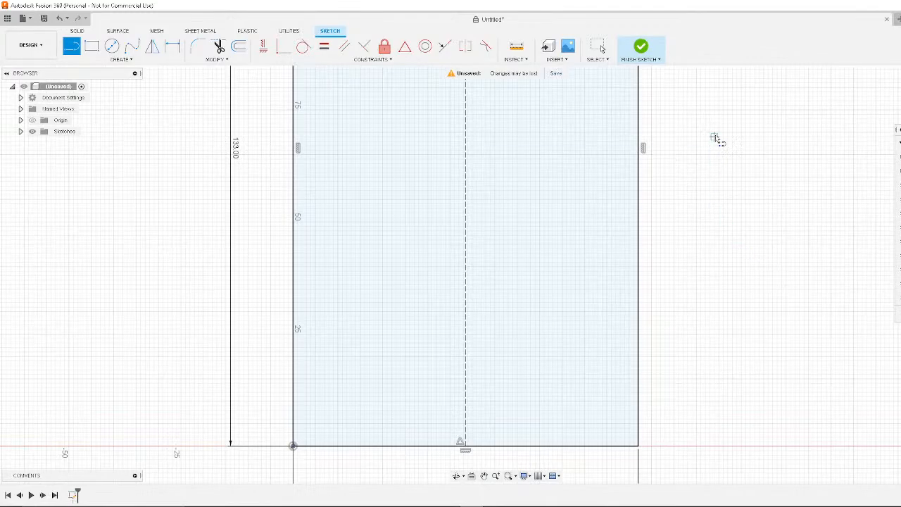
scroll(700, 147, "up", 1)
scroll(699, 145, "down", 2)
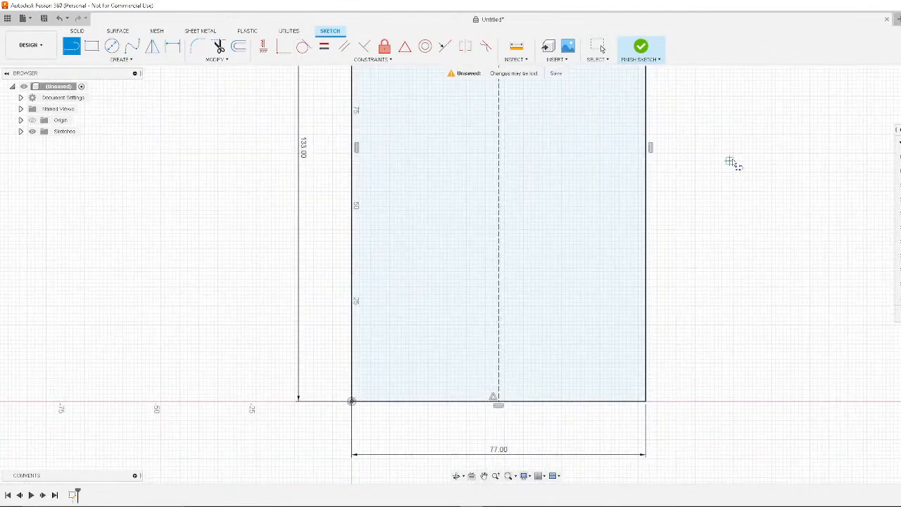
mouse_move(693, 126)
middle_mouse_down()
mouse_move(776, 238)
mouse_move(766, 334)
mouse_move(728, 292)
middle_mouse_up()
scroll(769, 316, "down", 1)
key("l")
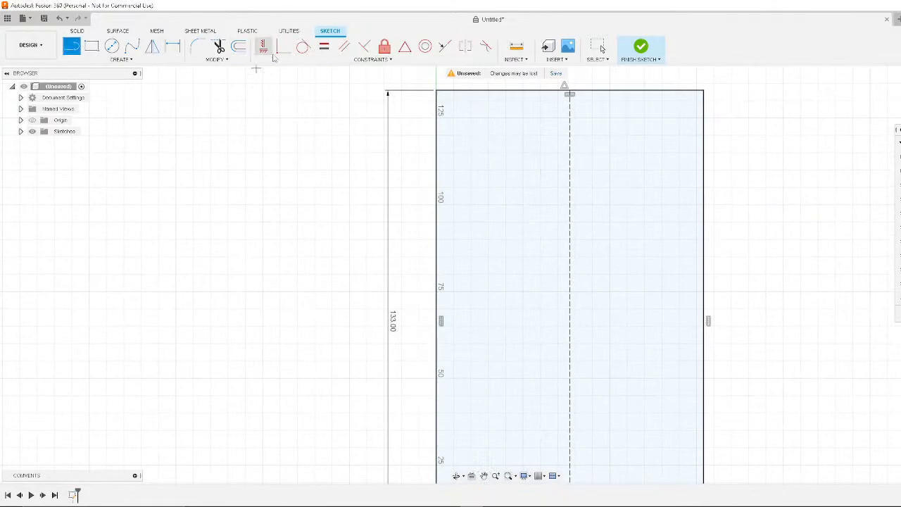
Try offsetting the outer rectangle 10 mm inward as construction geometry, and undo that offset
left_click(239, 46)
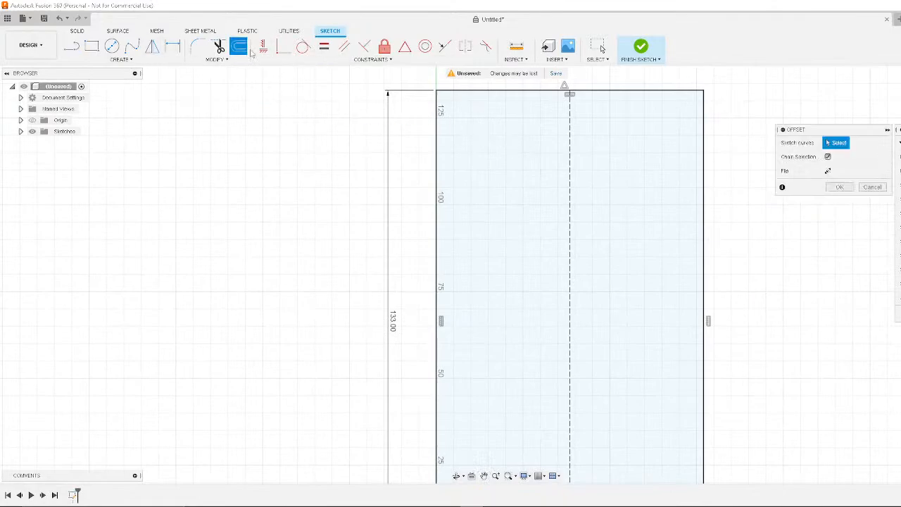
left_click(564, 90)
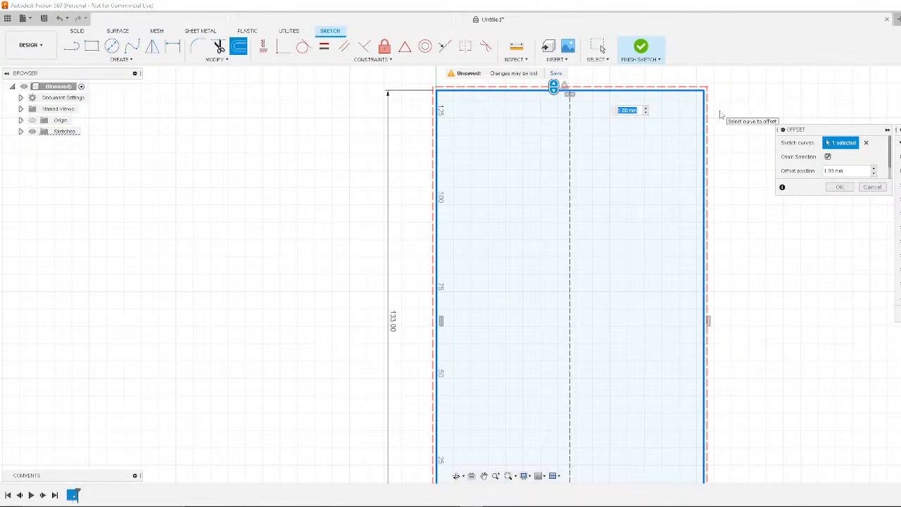
type("-10")
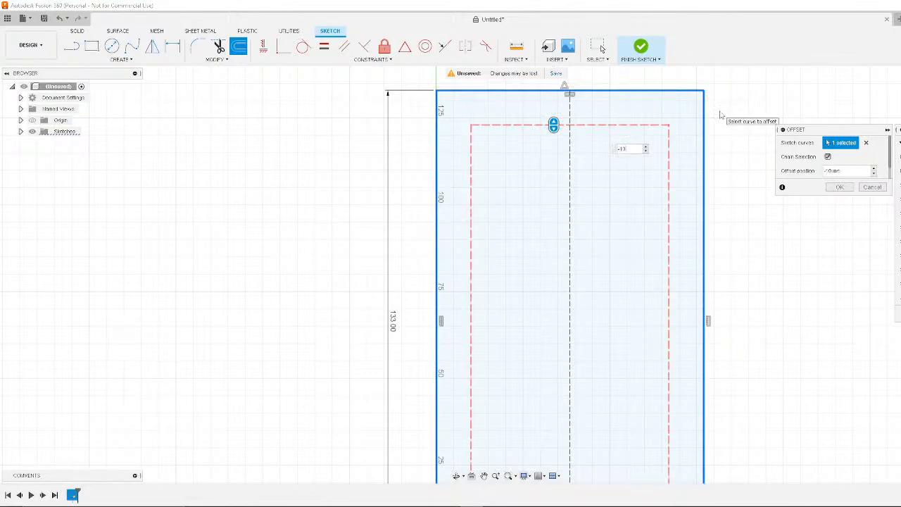
key("Return")
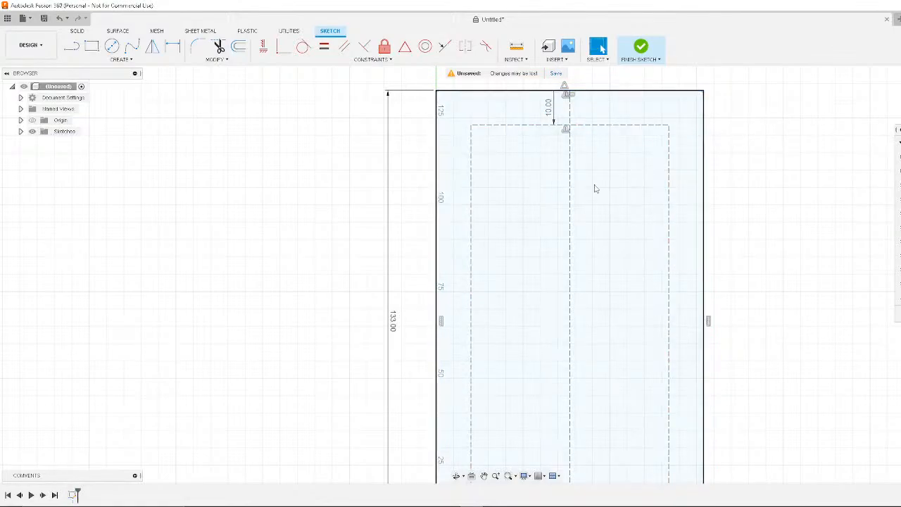
scroll(637, 131, "up", 2)
scroll(640, 137, "down", 5)
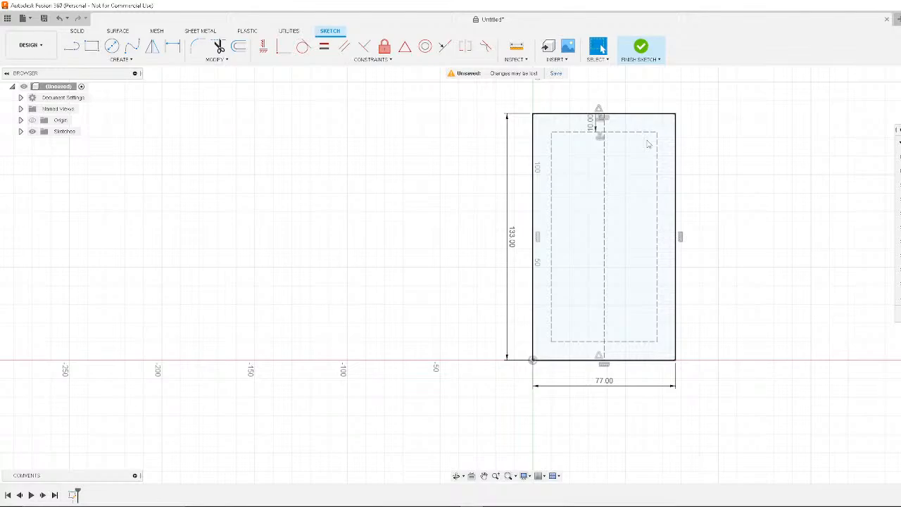
key("Escape")
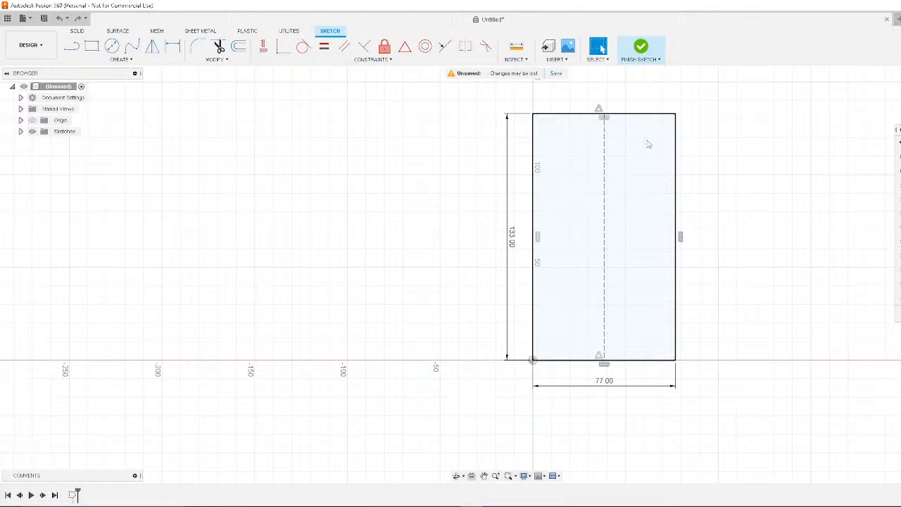
Offset the outer rectangle 5 mm inward as construction geometry
left_click(239, 46)
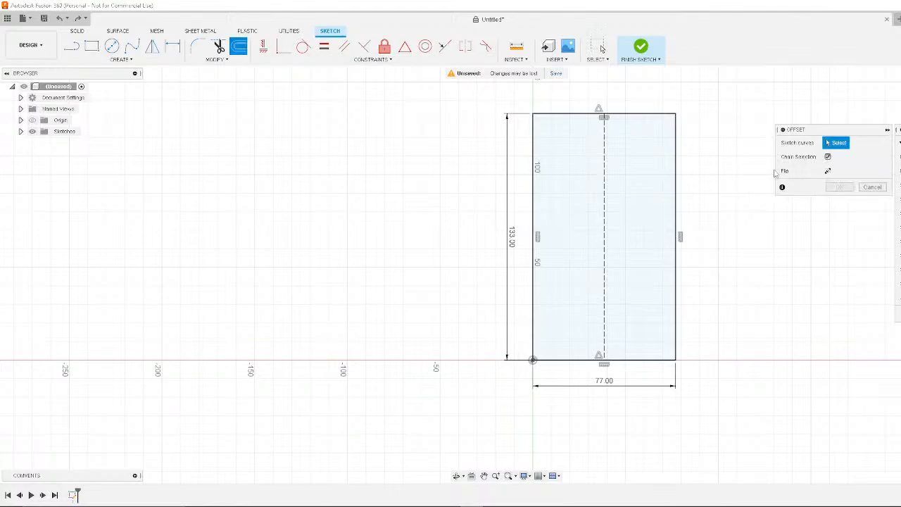
left_click(577, 114)
key("BackSpace")
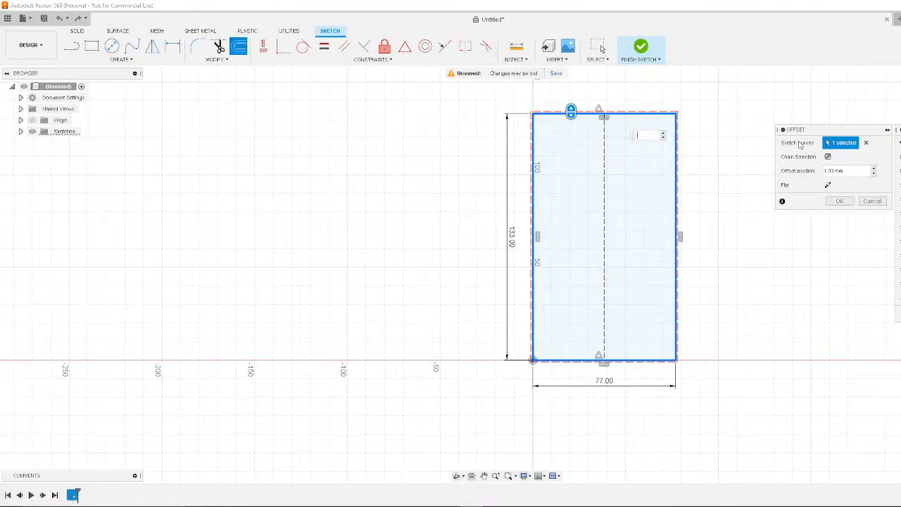
type("5")
key("Return")
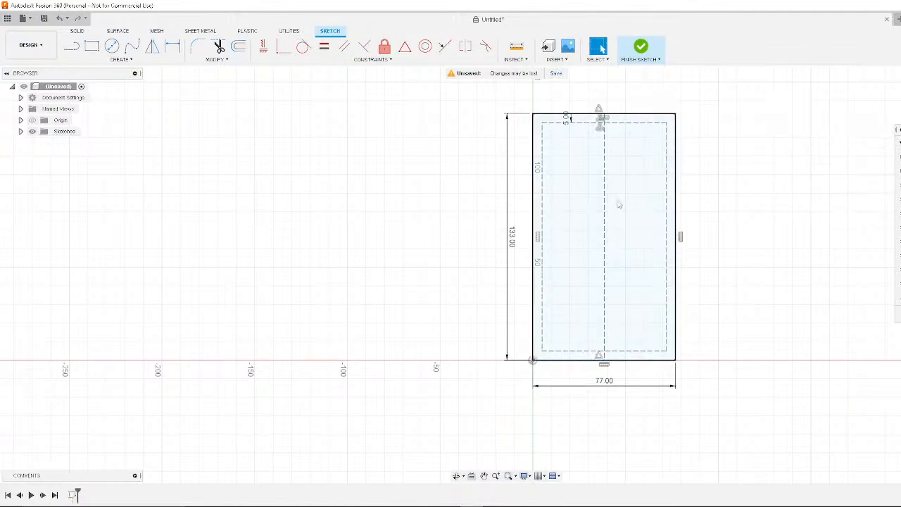
scroll(646, 167, "up", 2)
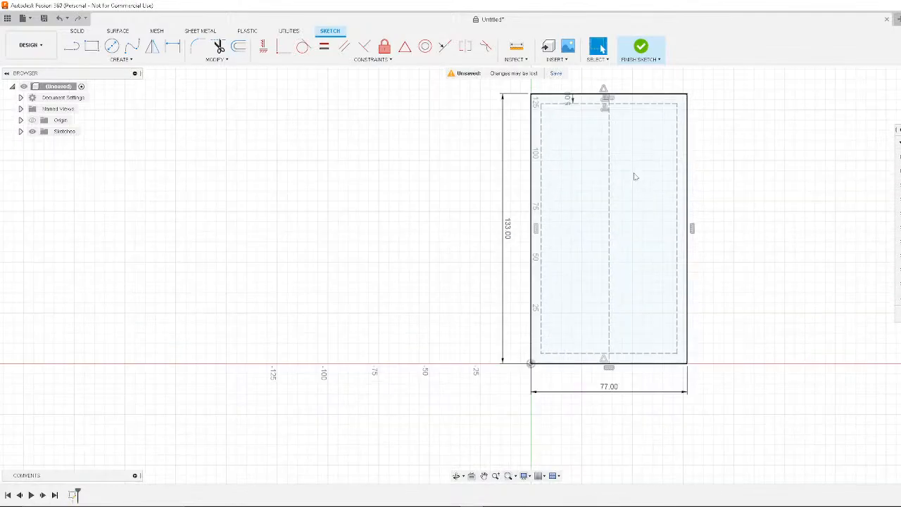
scroll(634, 176, "up", 1)
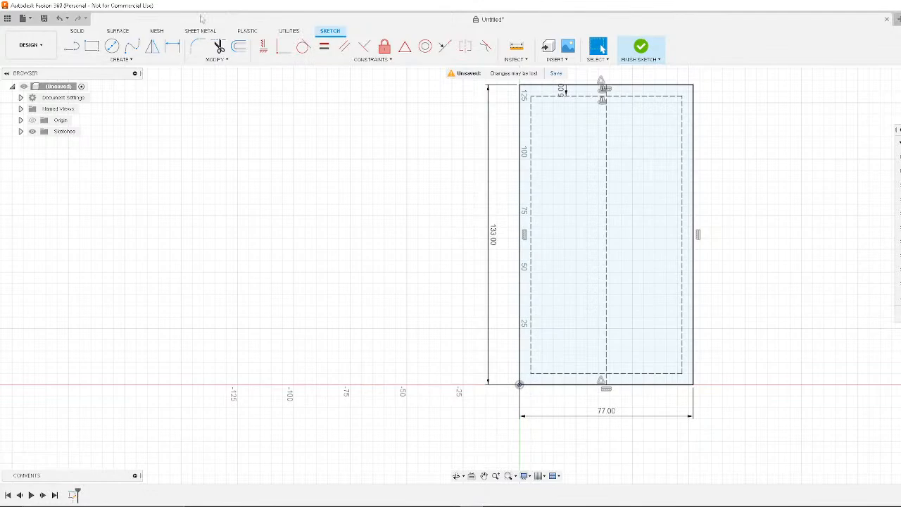
Switch to the Opera browser and search the web for "in to mm"
mouse_move(310, 504)
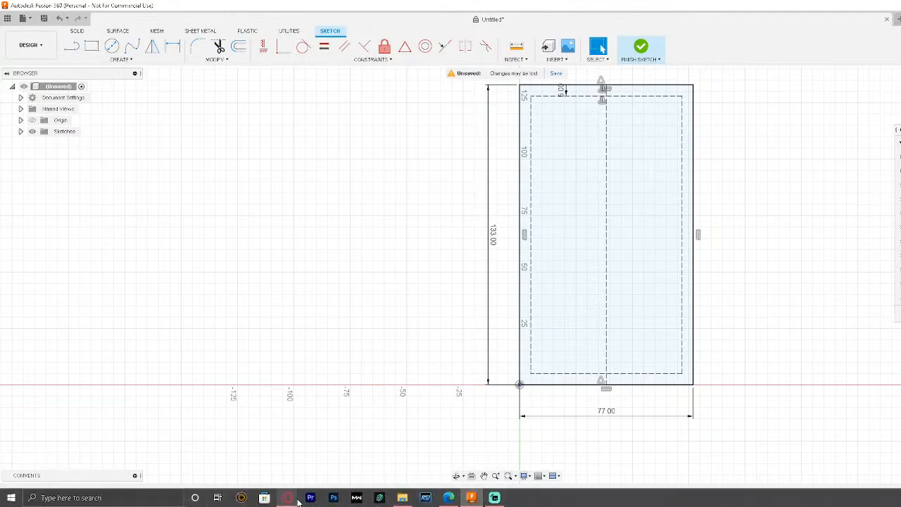
left_click(342, 422)
left_click(380, 24)
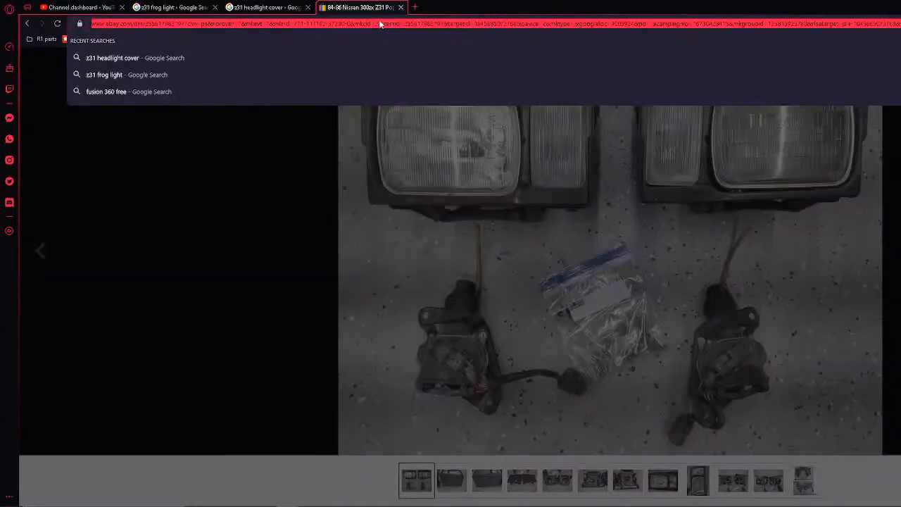
type("in ")
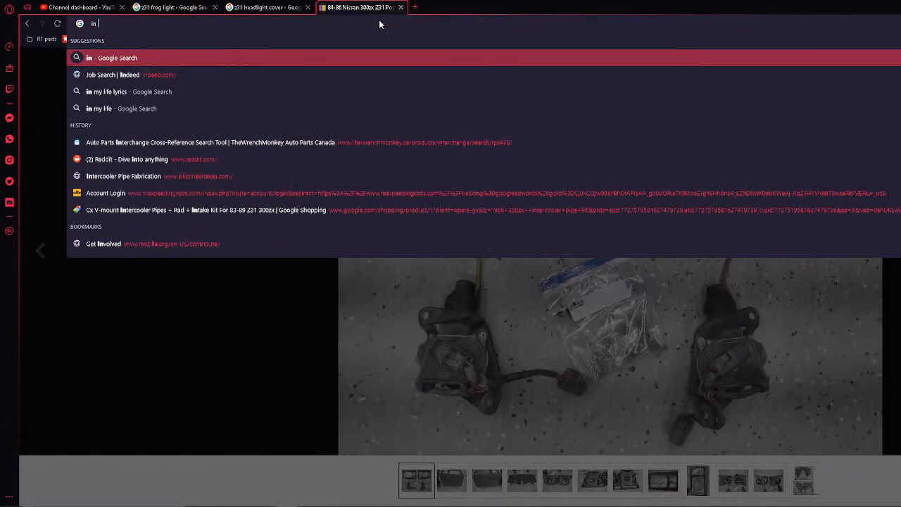
type("to mm")
key("Return")
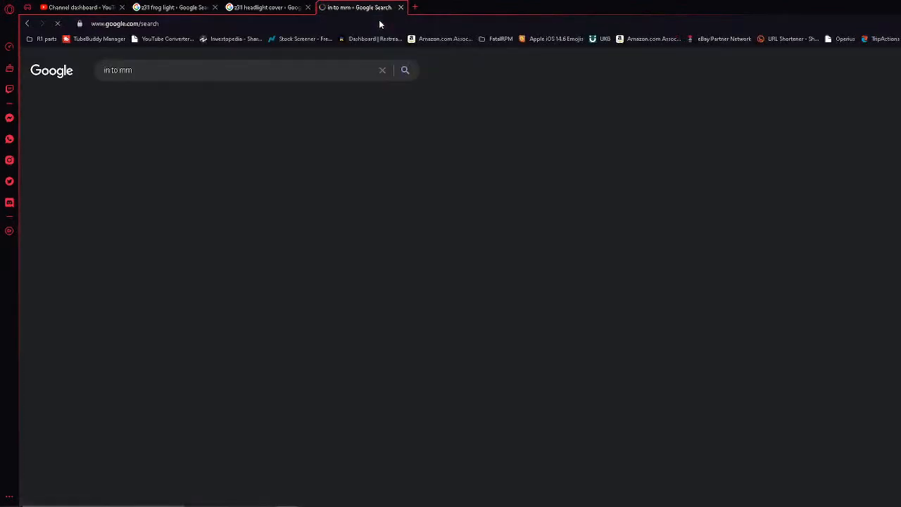
Convert 3 inches to millimetres in the search page's length converter and return to Fusion 360
double_click(273, 177)
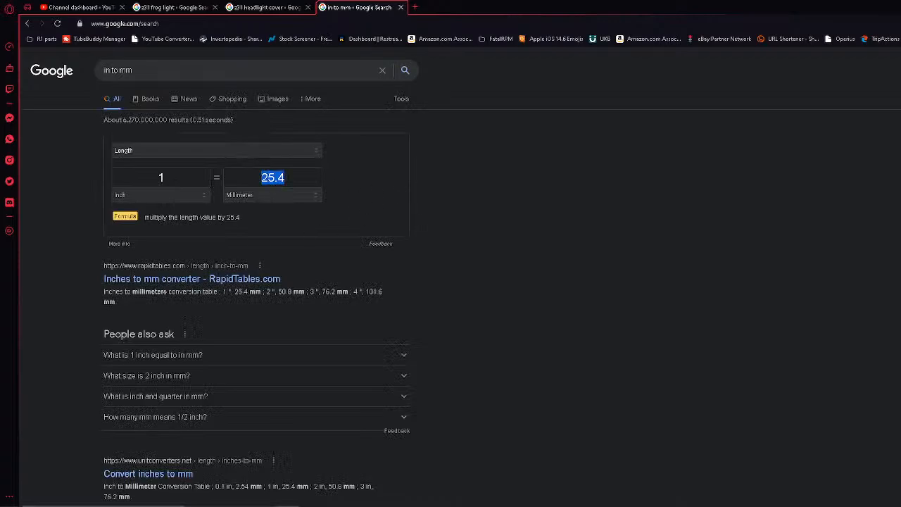
double_click(161, 177)
type("33")
type("3")
left_click(591, 236)
double_click(161, 177)
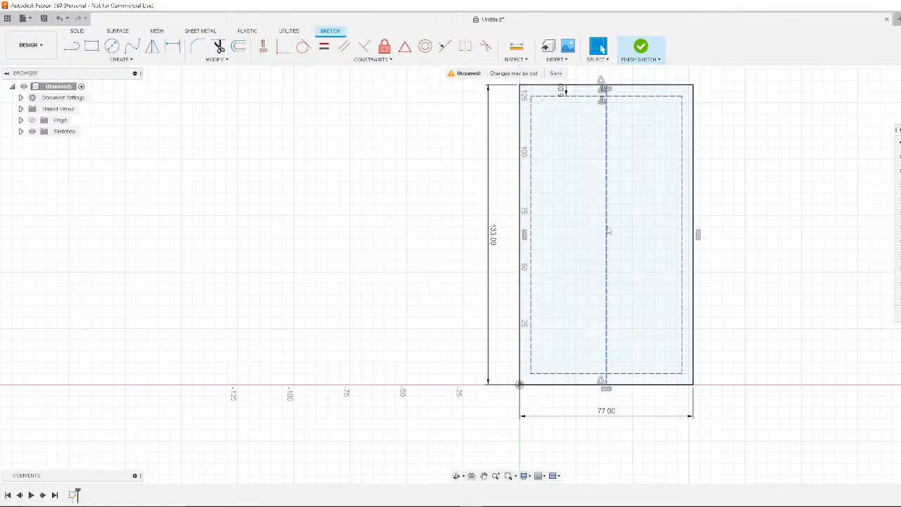
Switch back to Opera, convert 2.5 inches to millimetres in the length converter, and return to Fusion 360
mouse_move(471, 501)
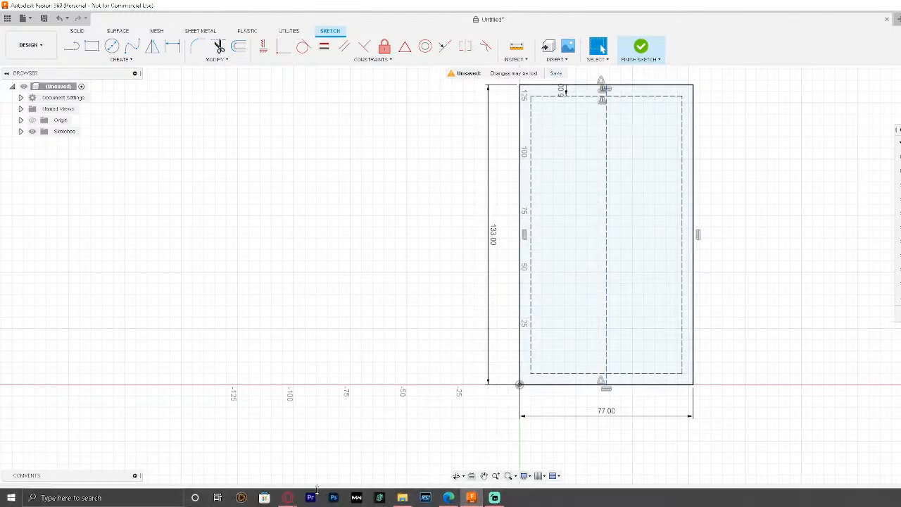
mouse_move(289, 497)
left_click(340, 471)
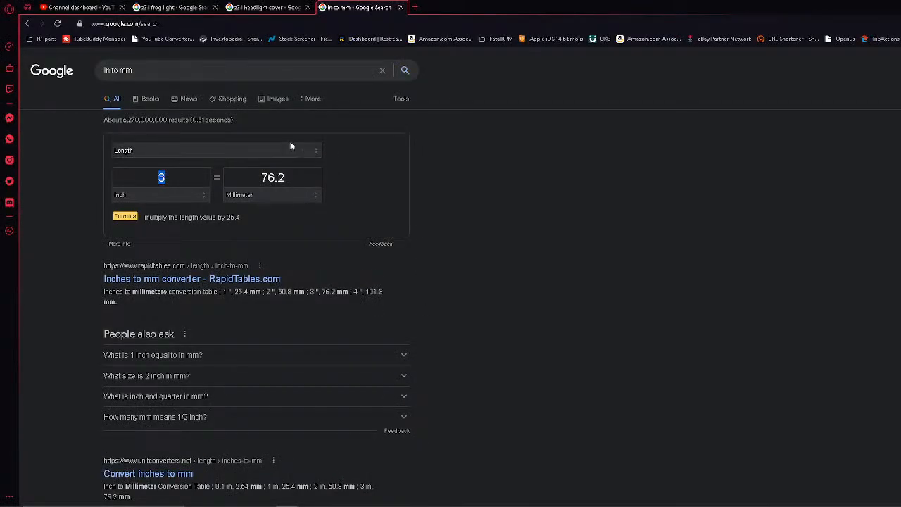
type("2.5")
key("ctrl+a")
left_click(649, 253)
key("alt+Tab")
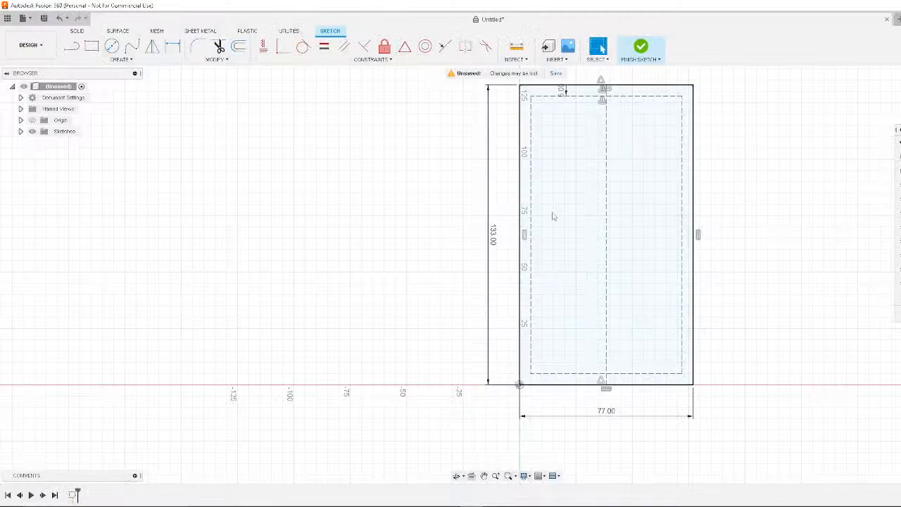
Draw a construction circle of 63.5 mm diameter centred on the midpoint of the rectangle's vertical centre line
left_click(120, 47)
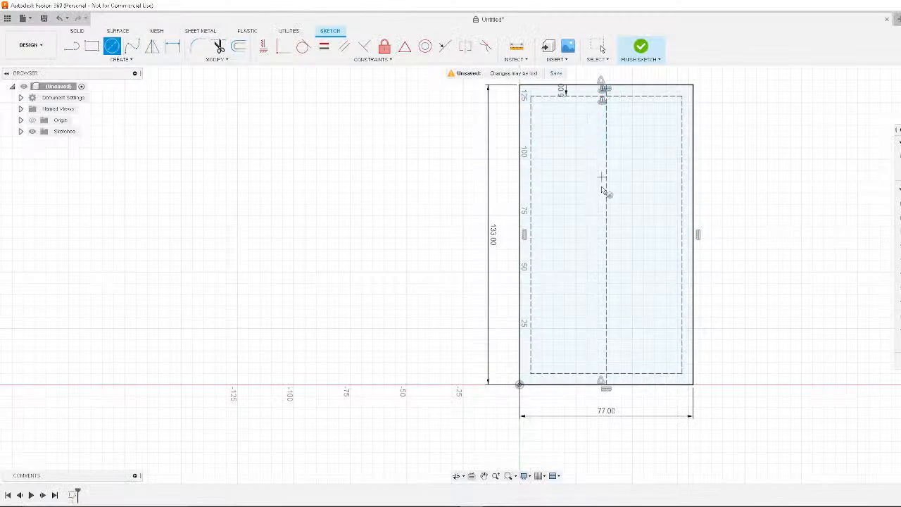
left_click(606, 234)
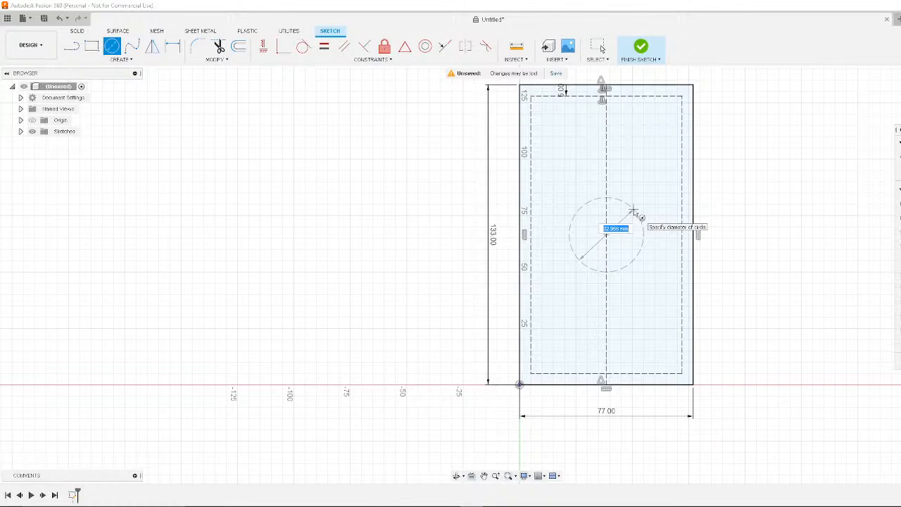
type("63")
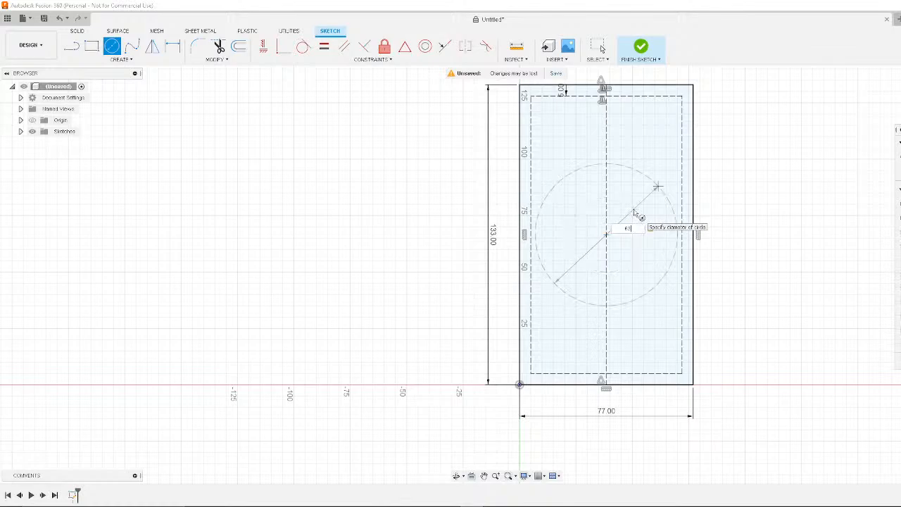
type(".3")
key("BackSpace")
type("4")
key("Return")
key("Escape")
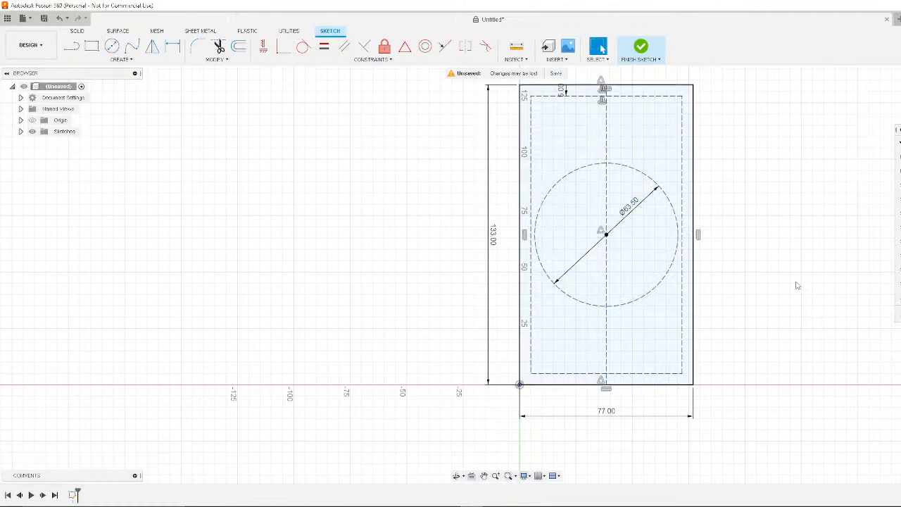
mouse_move(512, 504)
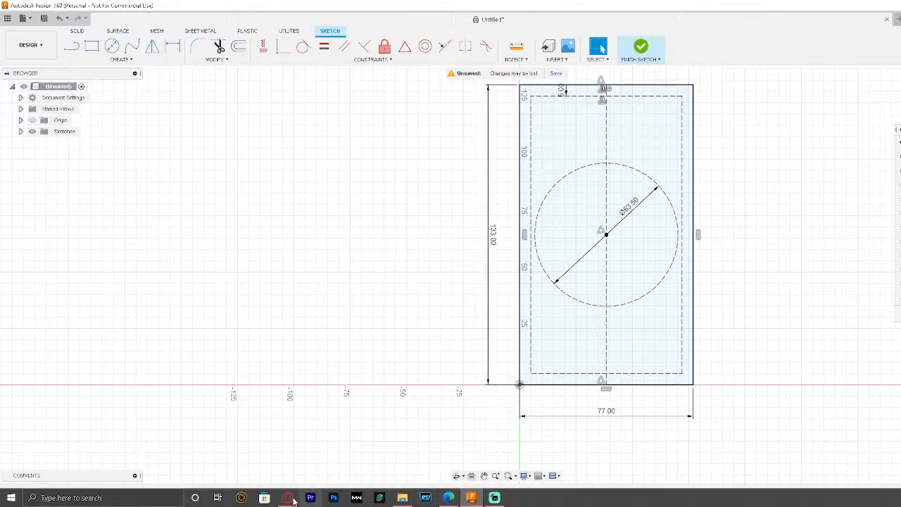
left_click(342, 461)
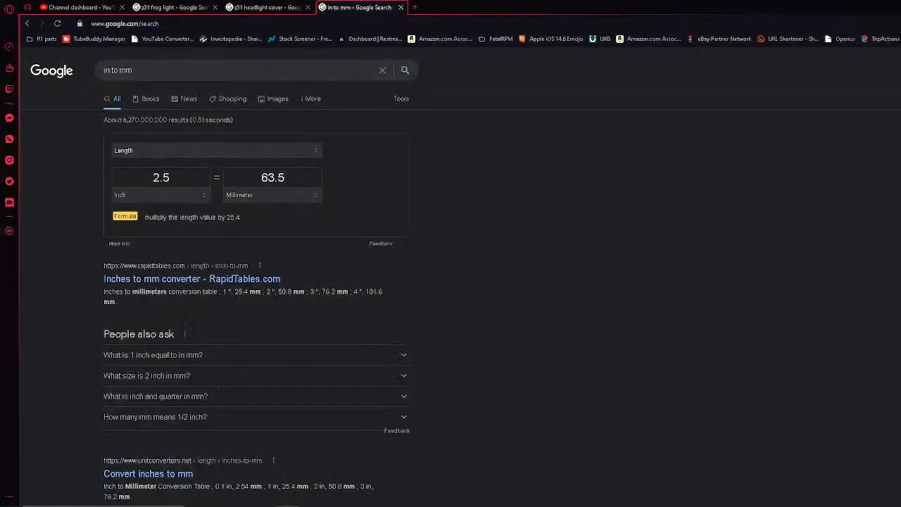
key("alt+Tab")
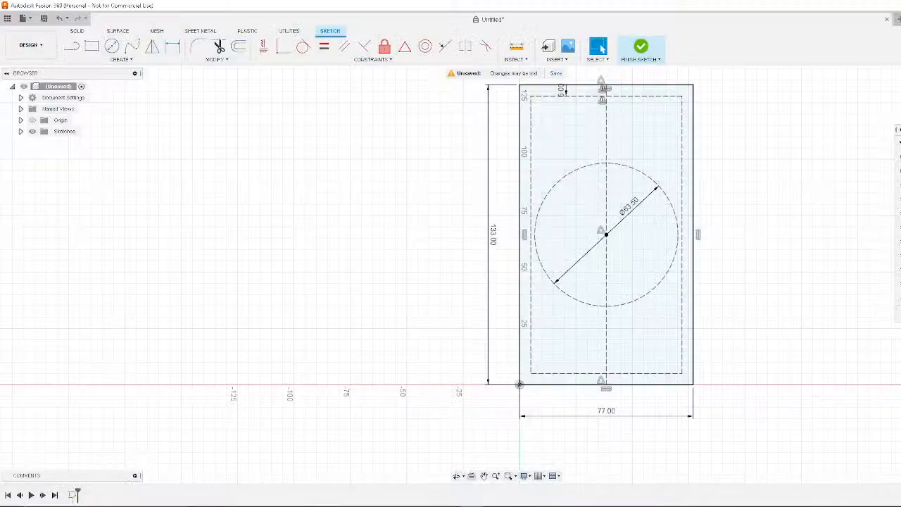
scroll(675, 222, "down", 2)
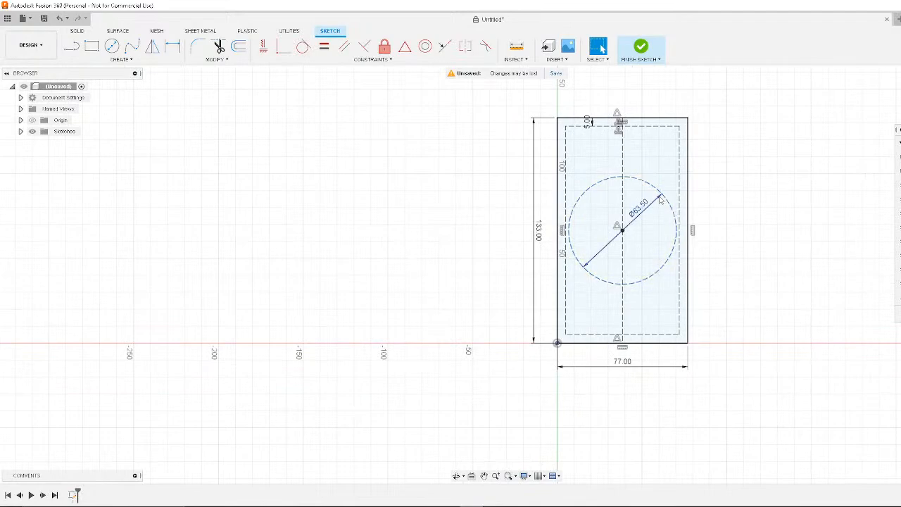
scroll(660, 166, "up", 2)
scroll(691, 117, "down", 2)
scroll(690, 114, "up", 3)
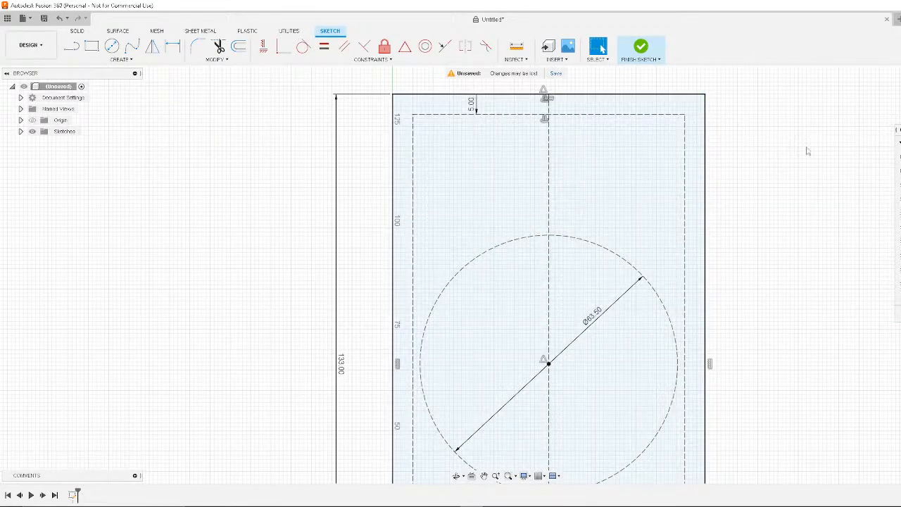
Measure the gap between the left side of the inner construction rectangle and the circle
scroll(609, 167, "down", 4)
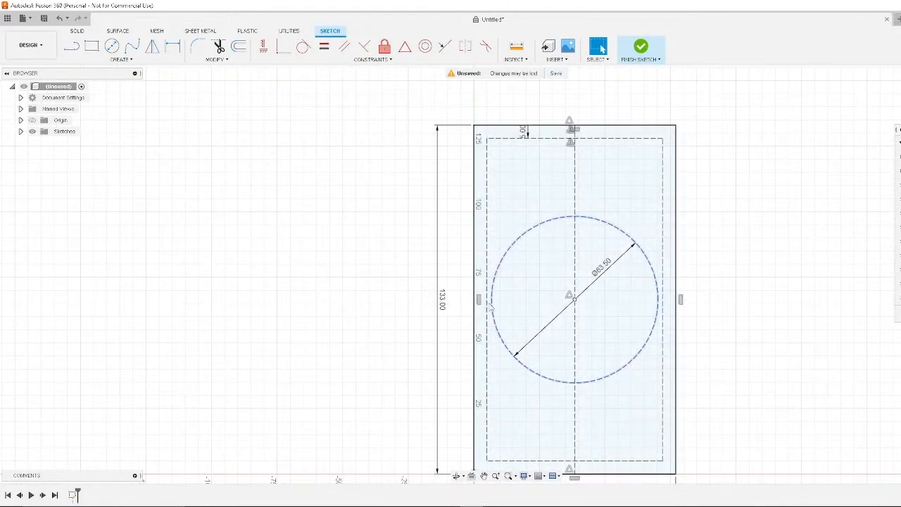
scroll(491, 304, "down", 2)
scroll(489, 302, "up", 6)
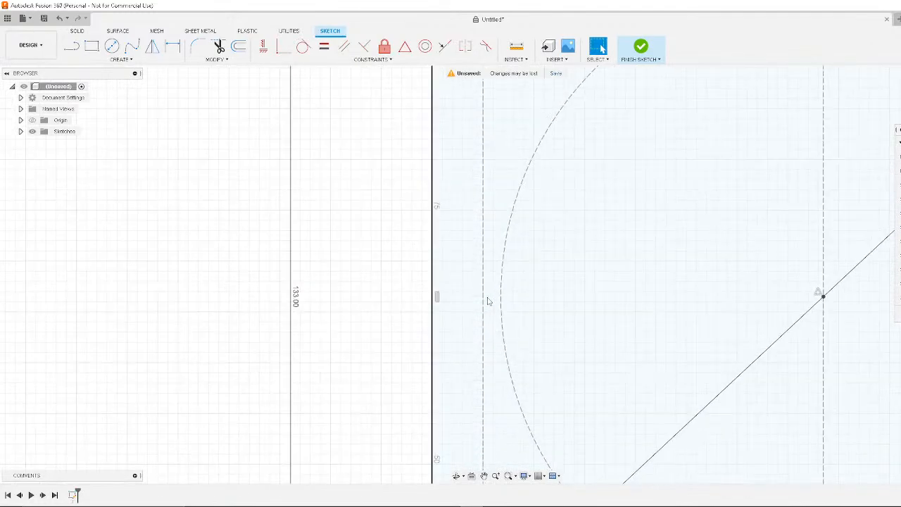
left_click(120, 59)
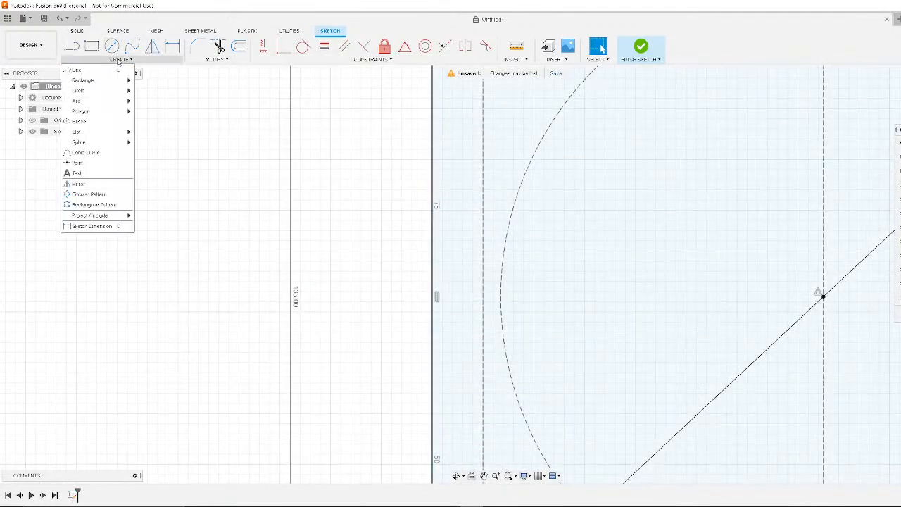
left_click(525, 47)
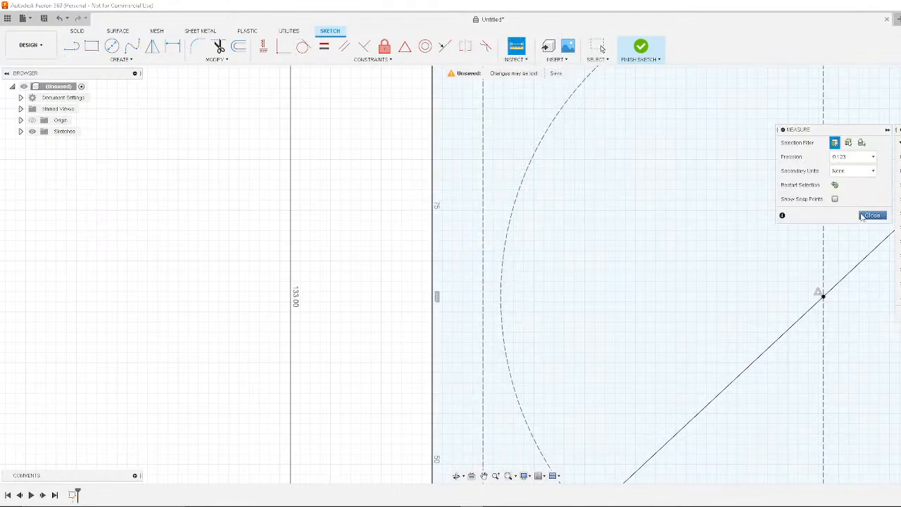
left_click(482, 287)
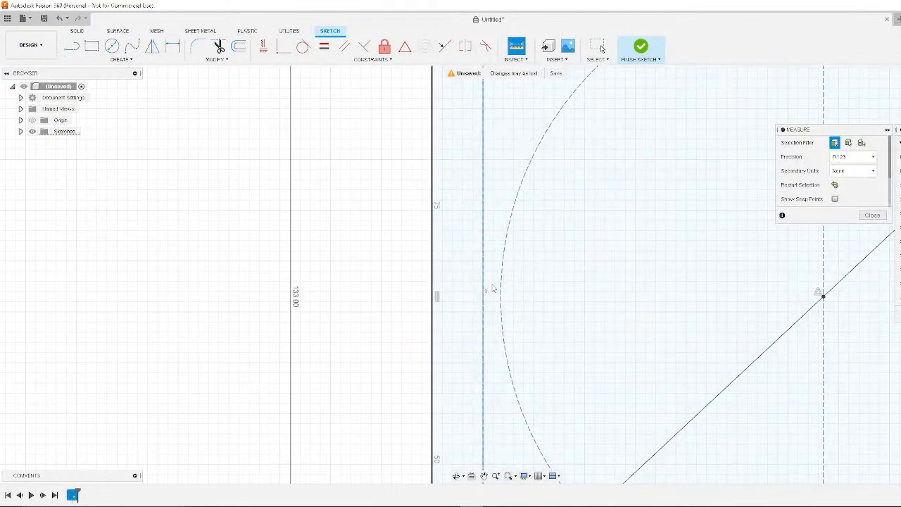
left_click(502, 289)
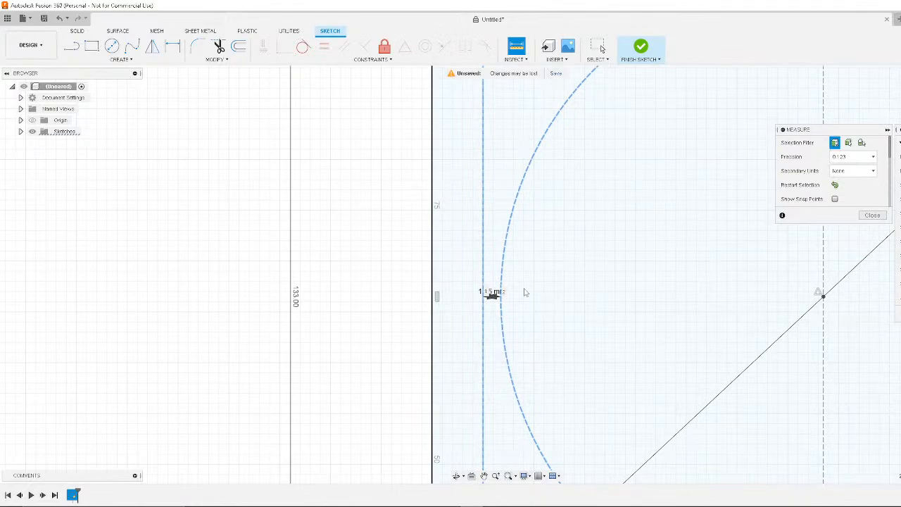
scroll(503, 301, "down", 2)
scroll(502, 301, "up", 5)
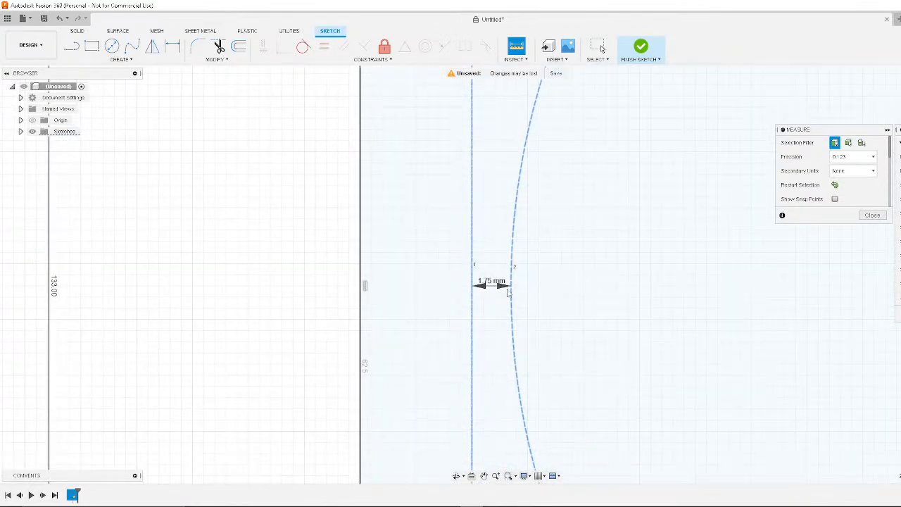
scroll(500, 291, "down", 4)
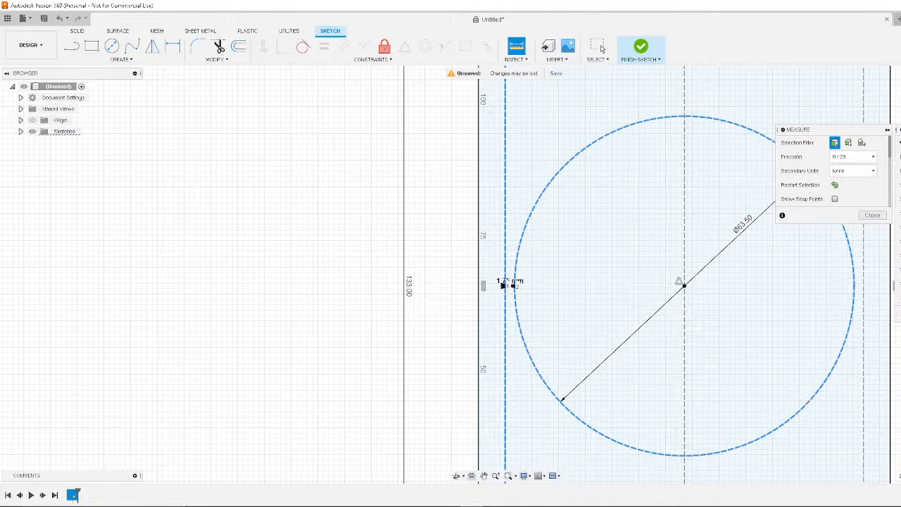
Finish the sketch and extrude the whole rectangular profile 30 mm into a solid block
left_click(641, 47)
scroll(770, 240, "up", 3)
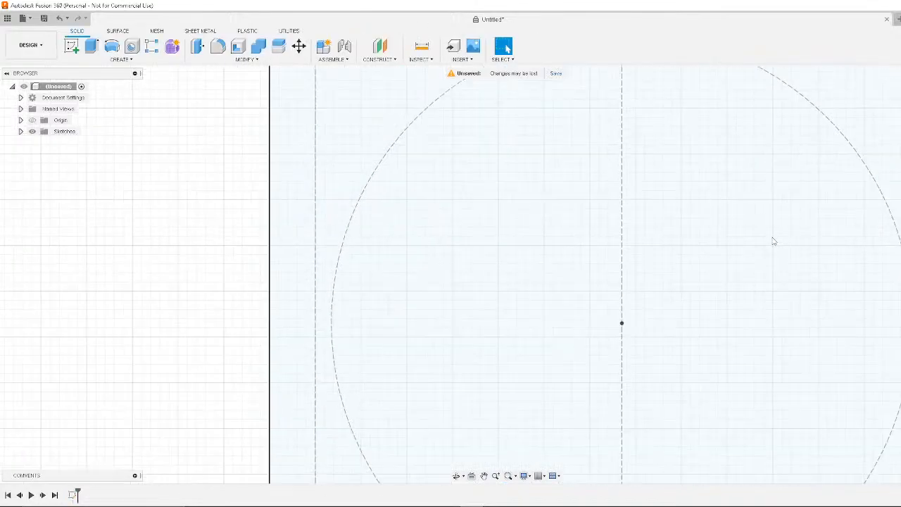
scroll(804, 245, "down", 6)
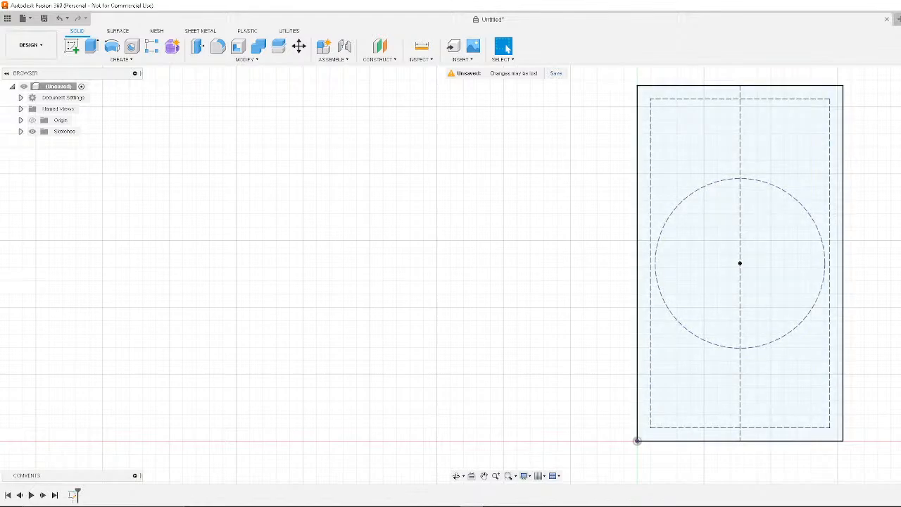
mouse_move(880, 190)
middle_mouse_down()
mouse_move(756, 218)
mouse_move(797, 185)
middle_mouse_up()
scroll(775, 185, "up", 3)
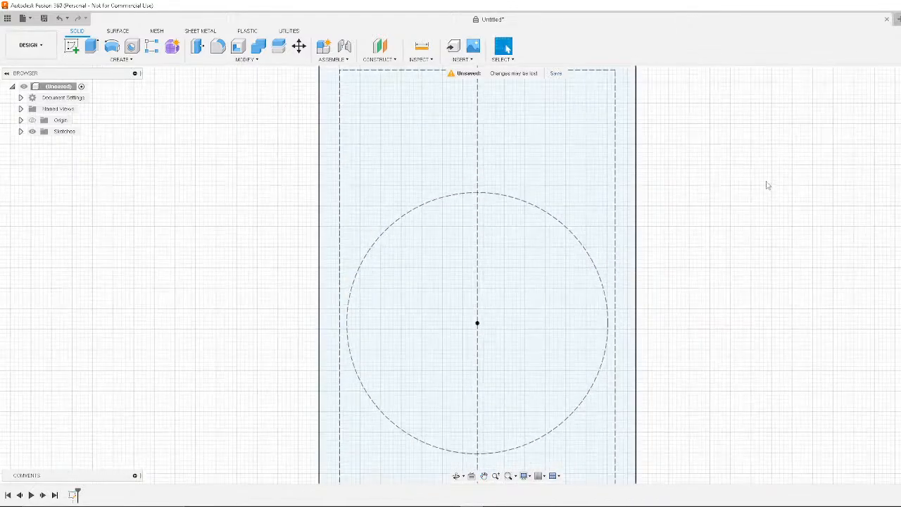
scroll(750, 168, "down", 3)
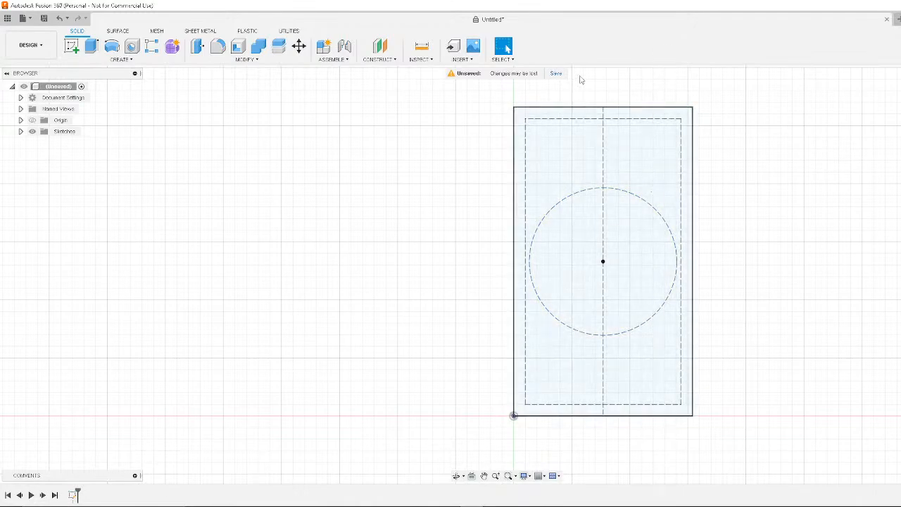
left_click(604, 118)
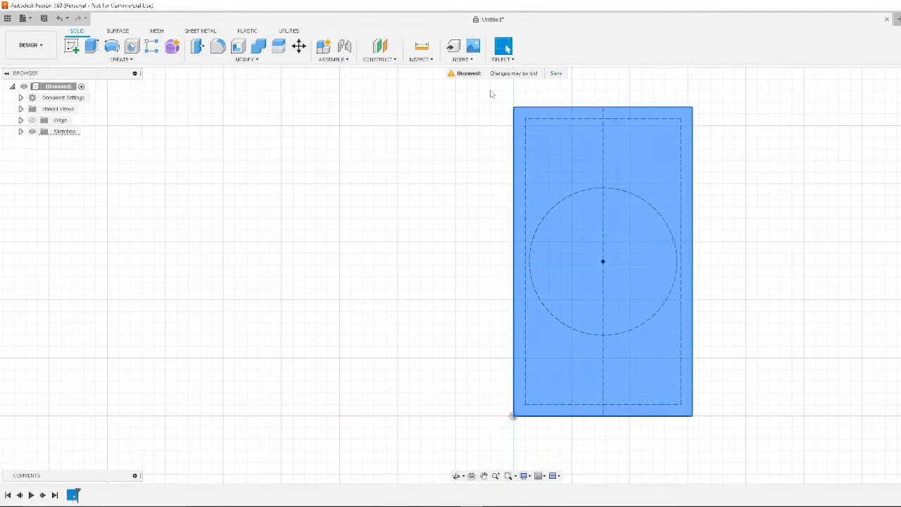
key("e")
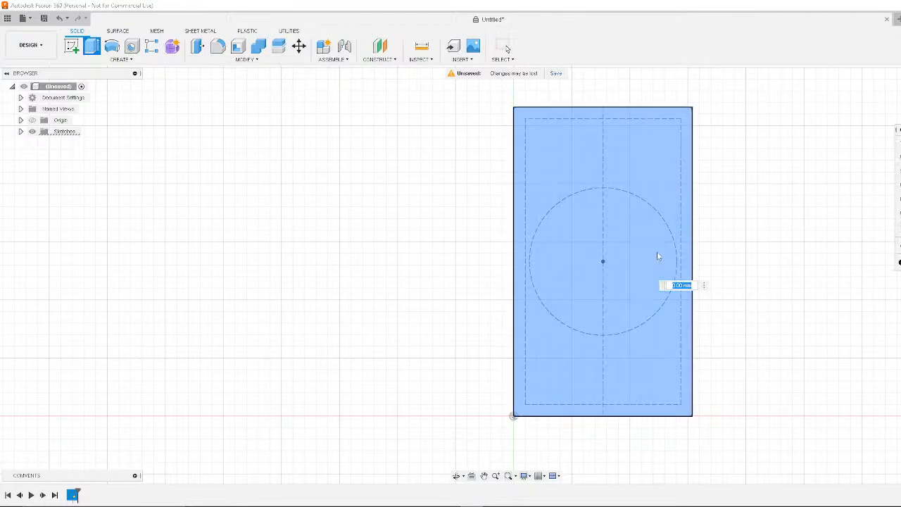
type("10")
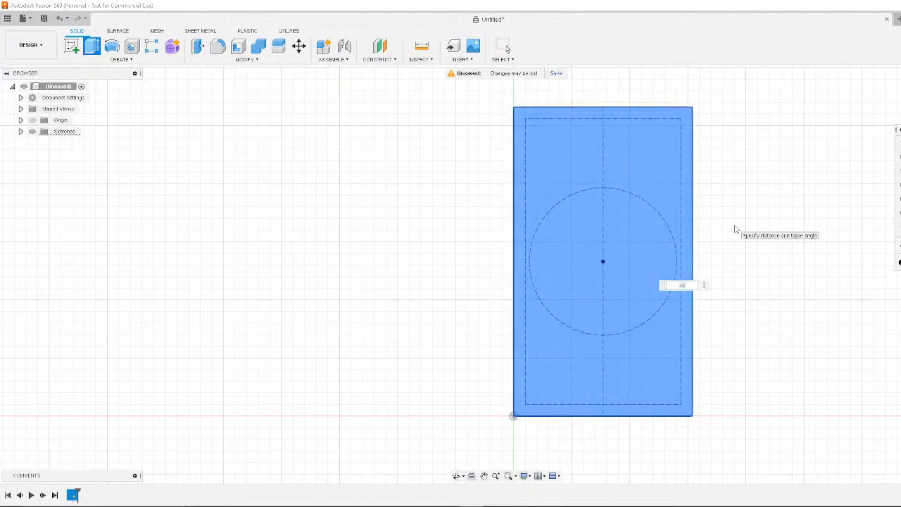
key("Return")
middle_click_drag(789, 238, 694, 252)
scroll(695, 252, "down", 1)
middle_click_drag(840, 219, 817, 221)
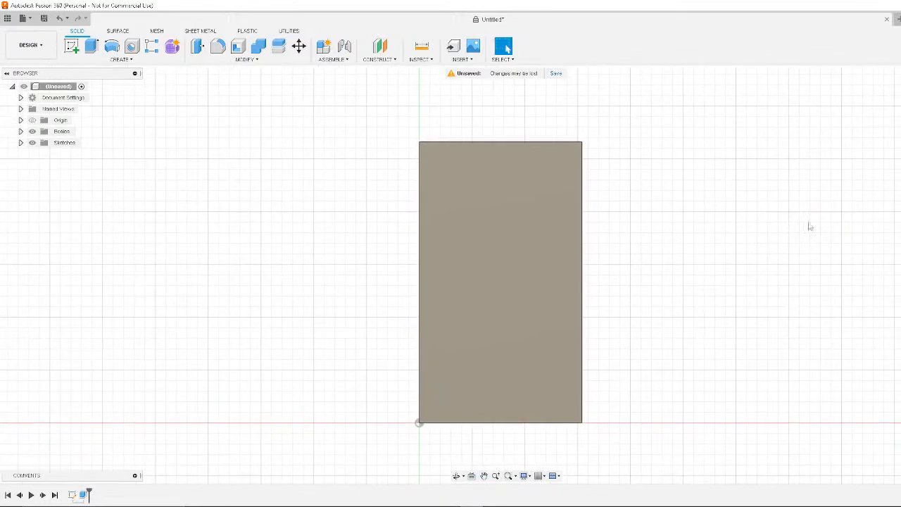
middle_click_drag(873, 194, 900, 151)
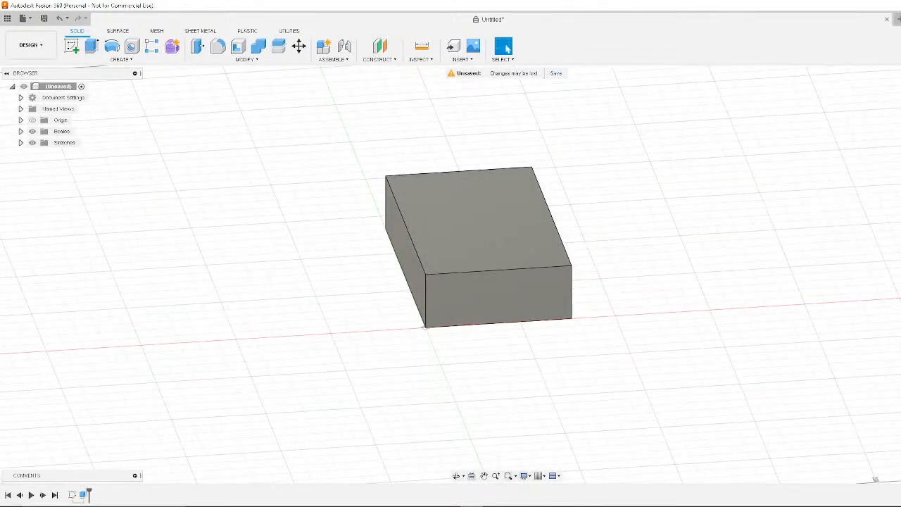
Return to the top view and make the origin and the rectangle-and-circle sketch visible along with the block
left_click(900, 99)
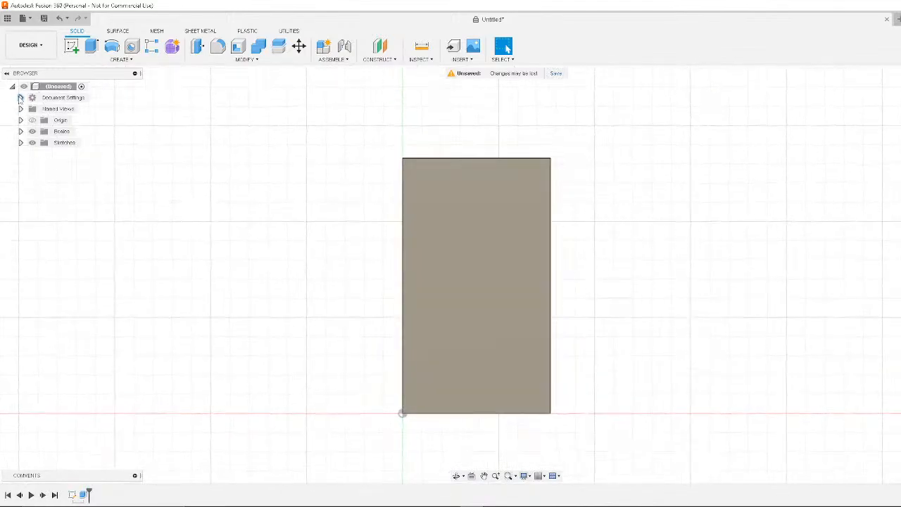
left_click(21, 132)
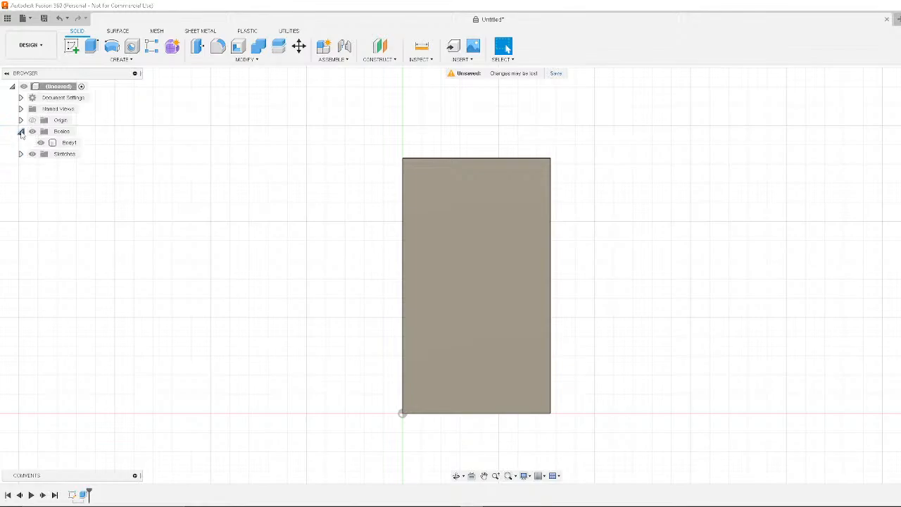
left_click(32, 132)
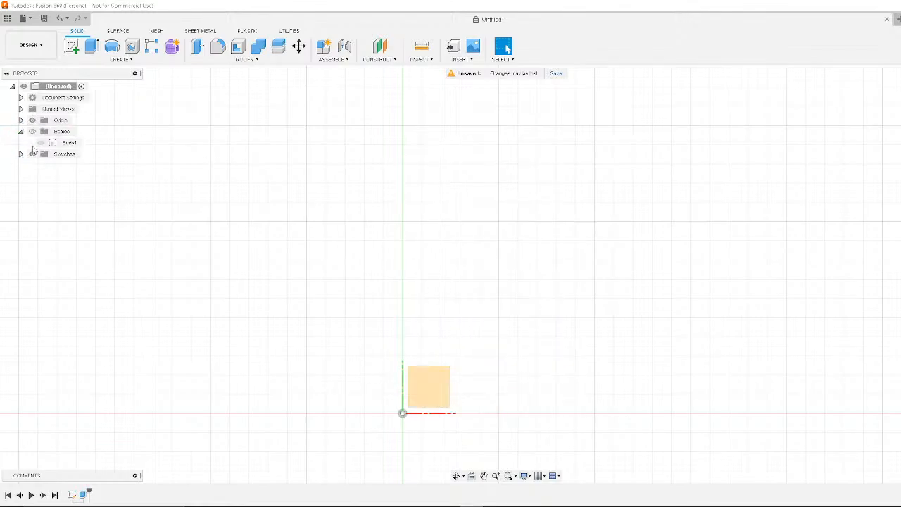
left_click(32, 132)
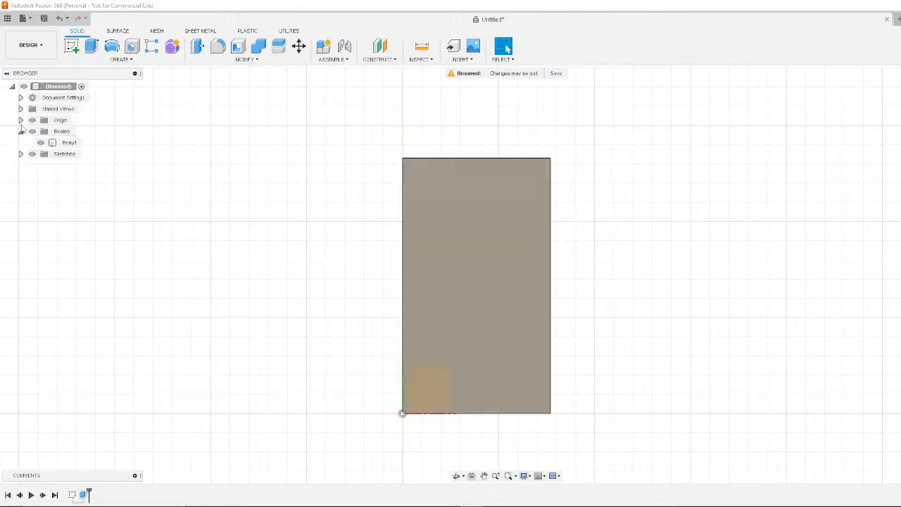
left_click(20, 154)
left_click(40, 165)
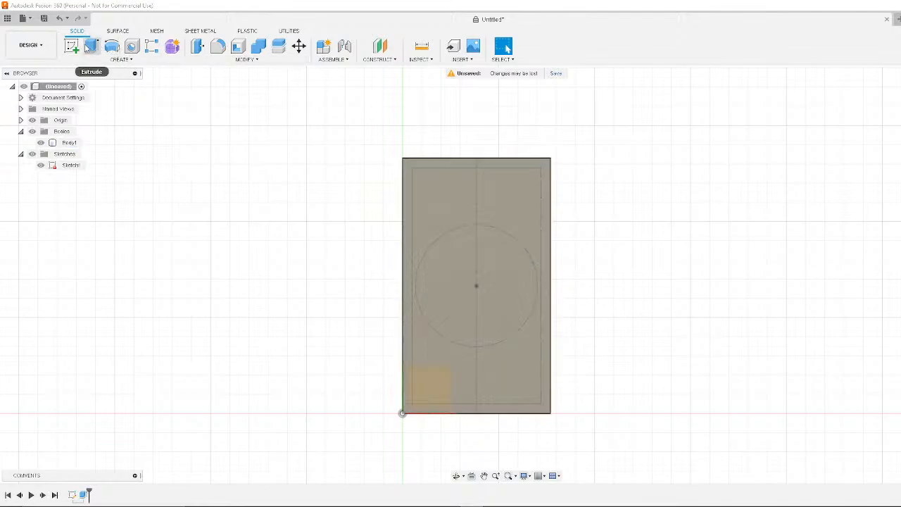
left_click(88, 47)
left_click(499, 245)
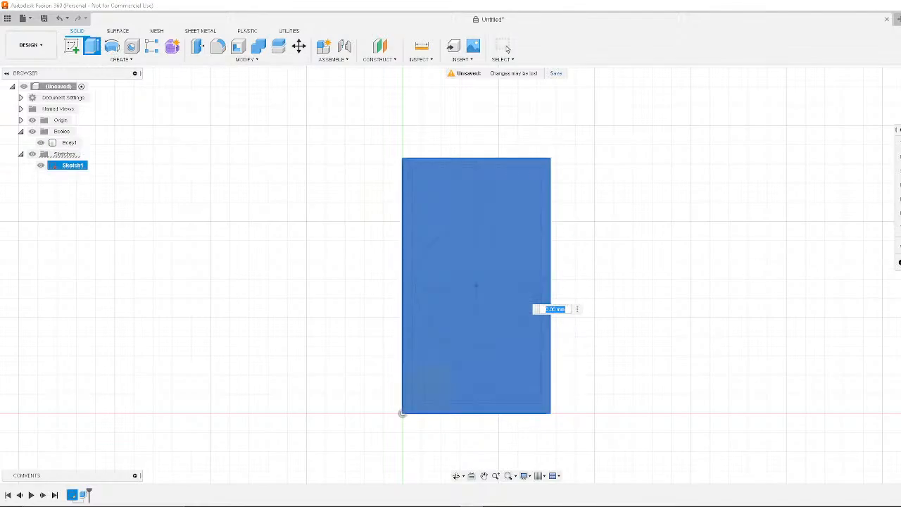
key("Escape")
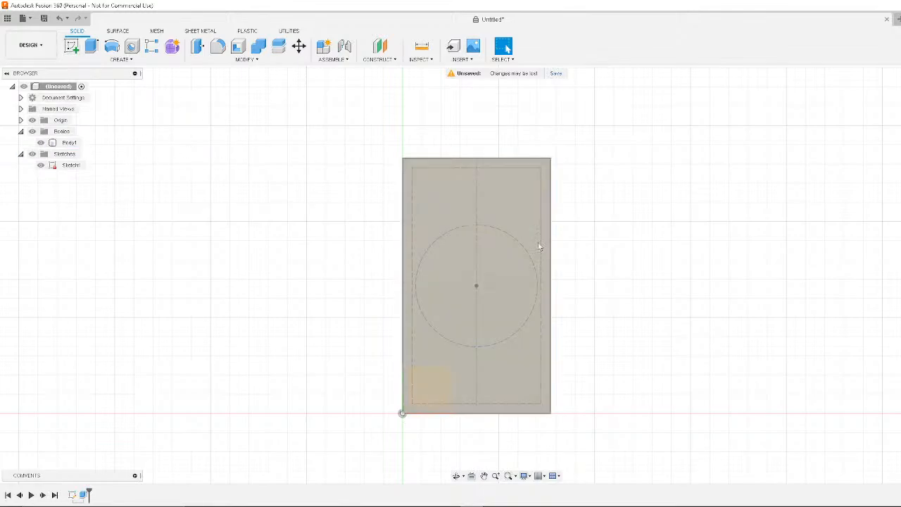
Edit the existing sketch, convert the 63.5 mm construction circle to a regular line, and finish the sketch
left_click(505, 238)
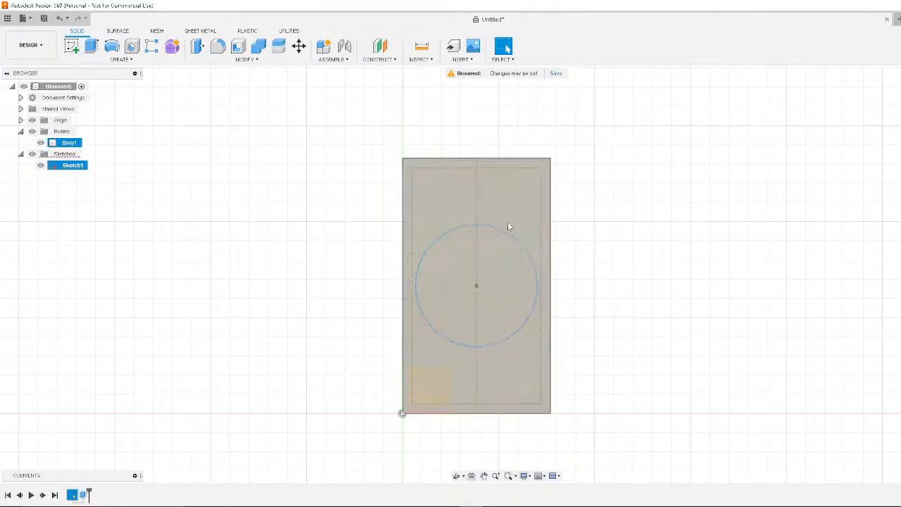
right_click(506, 231)
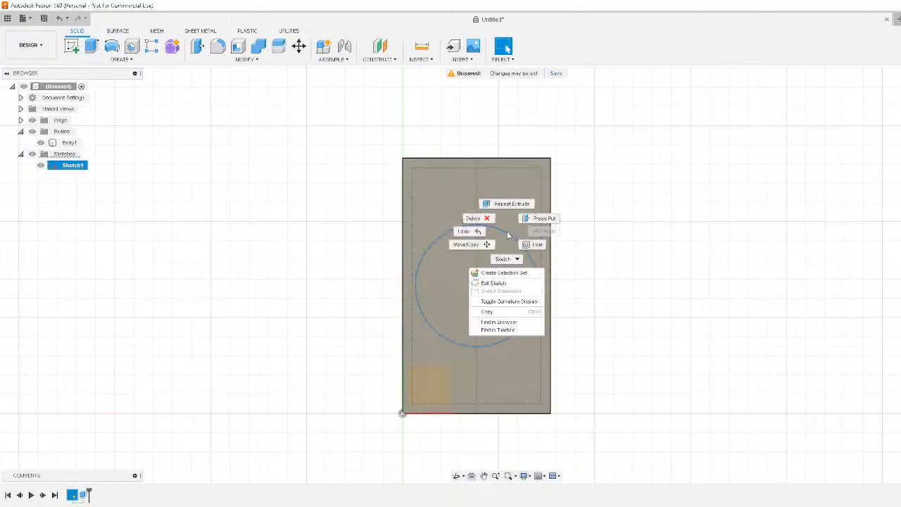
left_click(493, 283)
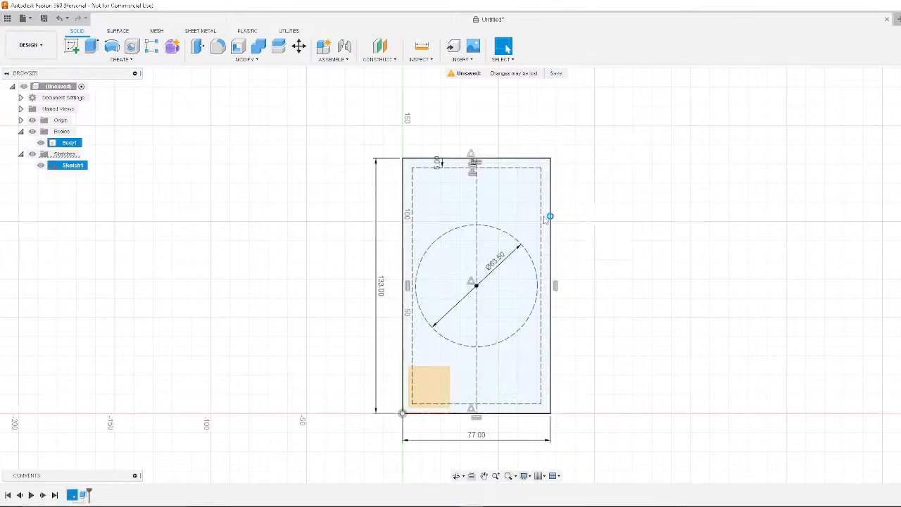
left_click(502, 231)
key("x")
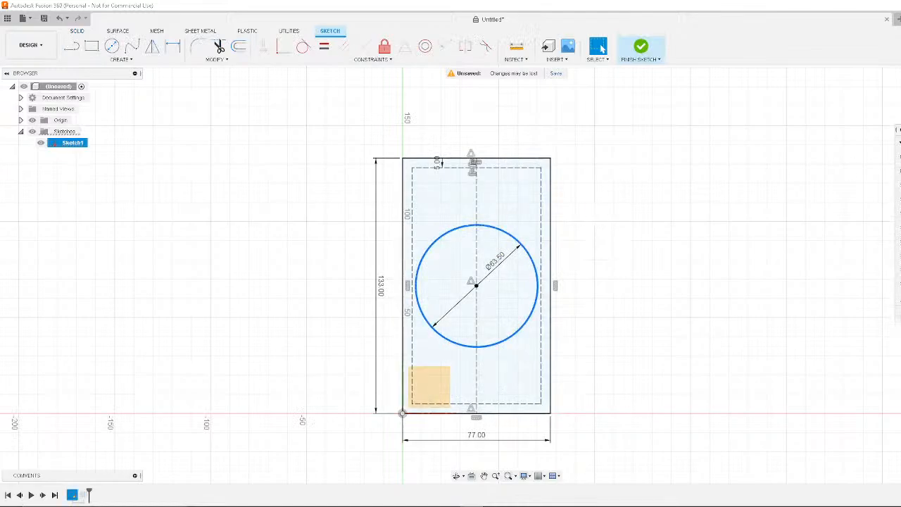
left_click(641, 46)
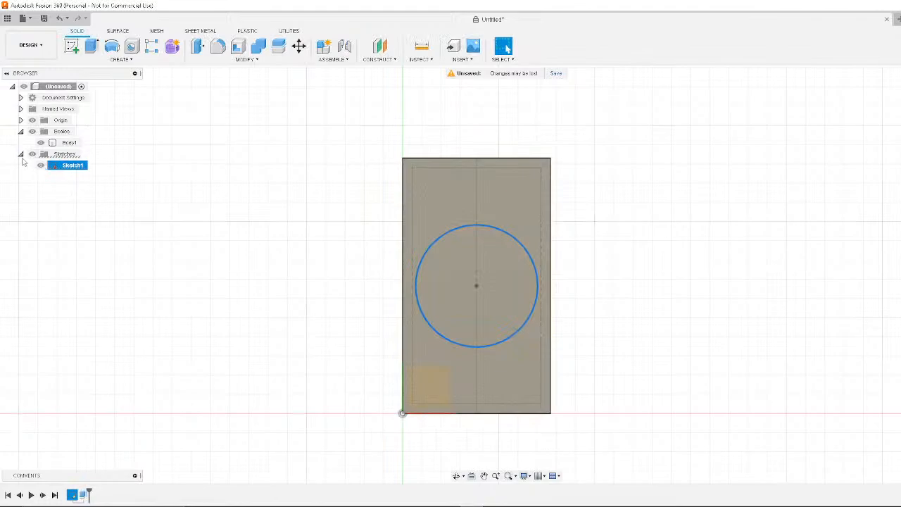
Hide the bodies and extrude the sketch circle 100 mm into a cylinder
left_click(90, 47)
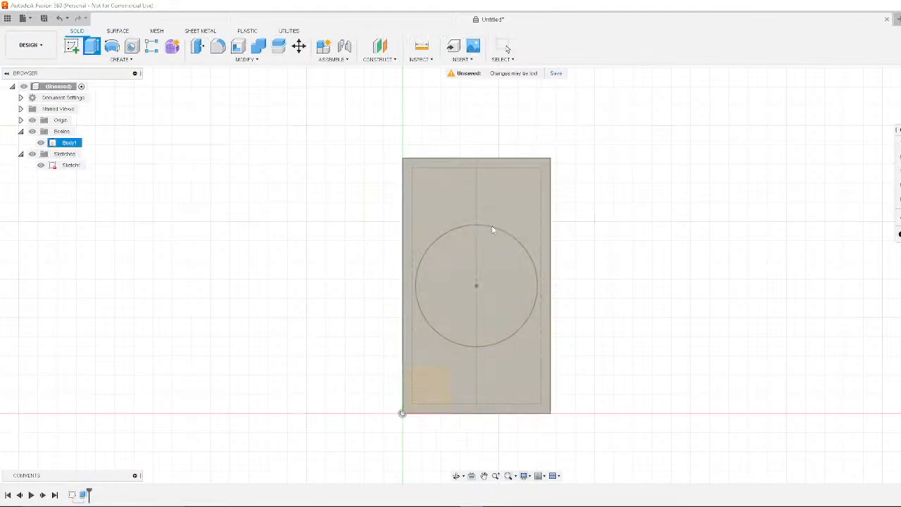
left_click(35, 133)
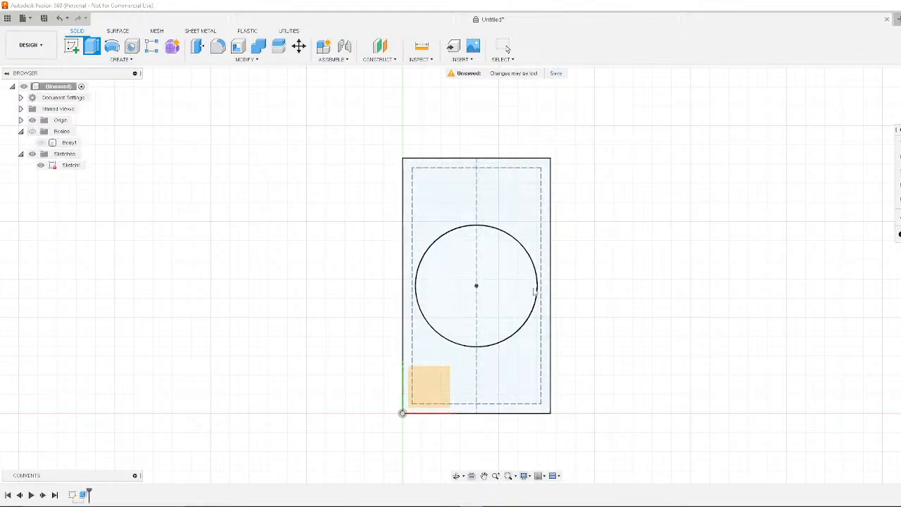
left_click(512, 242)
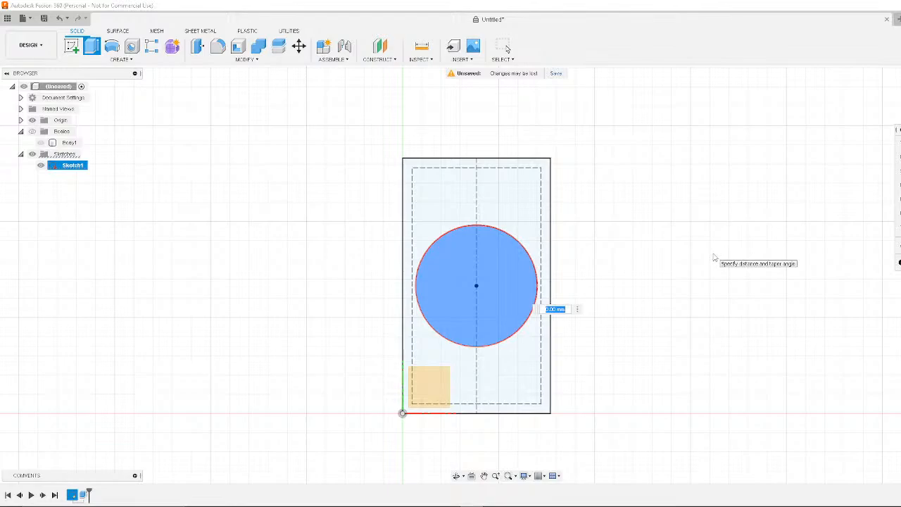
type("100")
key("Return")
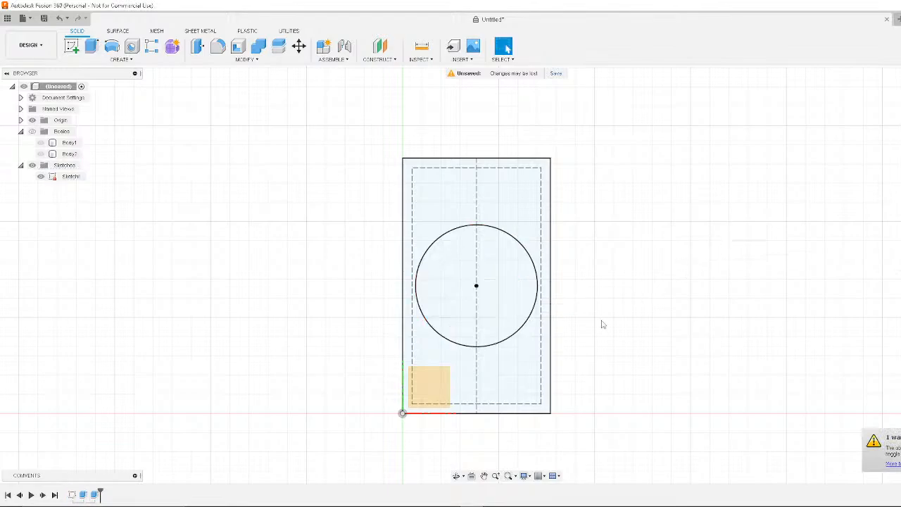
Show the block and cylinder bodies in an angled 3D view and hide the sketches
scroll(601, 320, "down", 2)
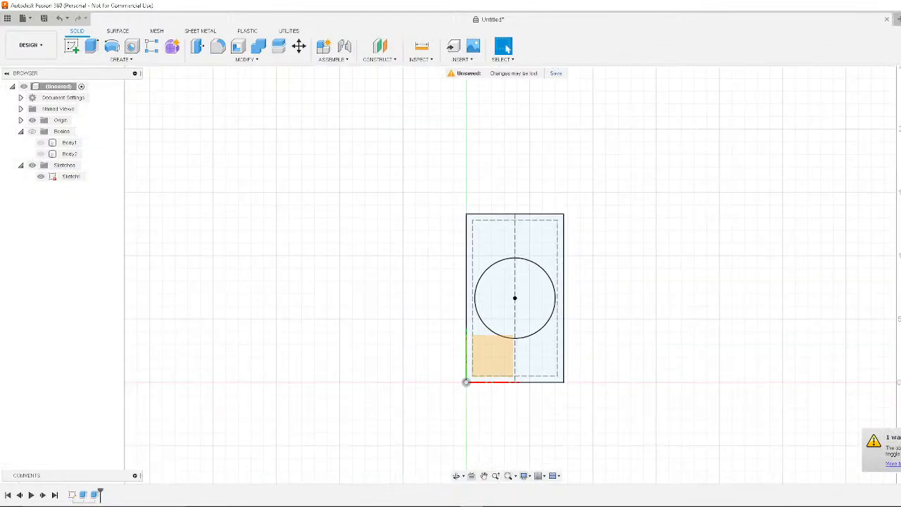
mouse_move(792, 322)
middle_mouse_down()
mouse_move(730, 302)
mouse_move(814, 338)
mouse_move(674, 301)
mouse_move(798, 326)
mouse_move(648, 272)
mouse_move(690, 265)
mouse_move(718, 283)
middle_mouse_up()
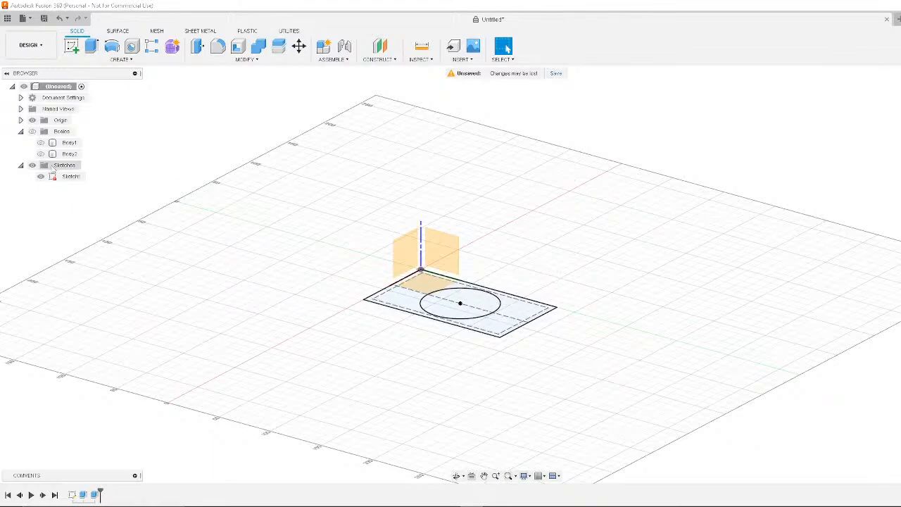
left_click(32, 132)
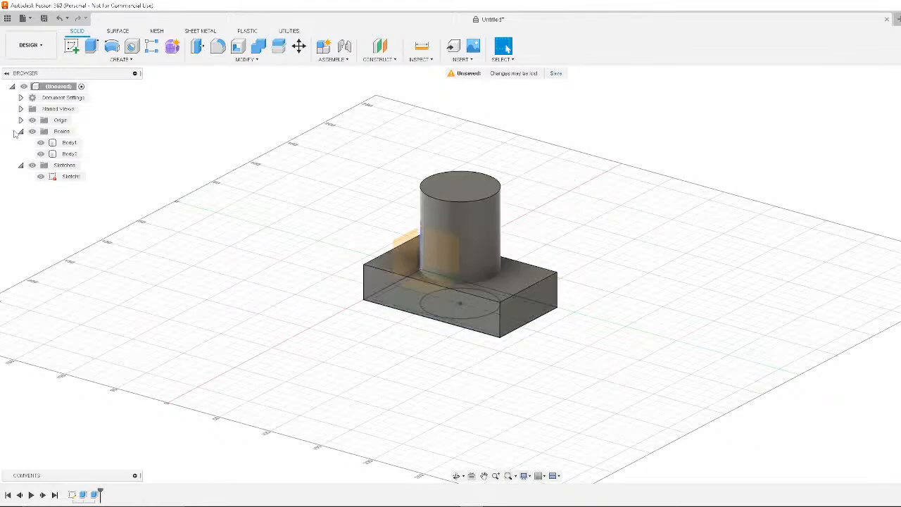
left_click(32, 165)
mouse_move(623, 310)
middle_mouse_down()
mouse_move(702, 326)
mouse_move(660, 296)
mouse_move(641, 302)
mouse_move(654, 302)
mouse_move(660, 271)
mouse_move(593, 249)
mouse_move(560, 289)
mouse_move(581, 244)
mouse_move(569, 199)
mouse_move(563, 221)
mouse_move(578, 209)
mouse_move(622, 215)
mouse_move(608, 261)
mouse_move(582, 292)
mouse_move(553, 285)
mouse_move(587, 284)
mouse_move(570, 285)
mouse_move(543, 264)
mouse_move(545, 308)
mouse_move(626, 316)
mouse_move(635, 296)
mouse_move(596, 302)
mouse_move(620, 261)
mouse_move(571, 236)
mouse_move(540, 195)
mouse_move(579, 279)
mouse_move(577, 308)
mouse_move(610, 308)
middle_mouse_up()
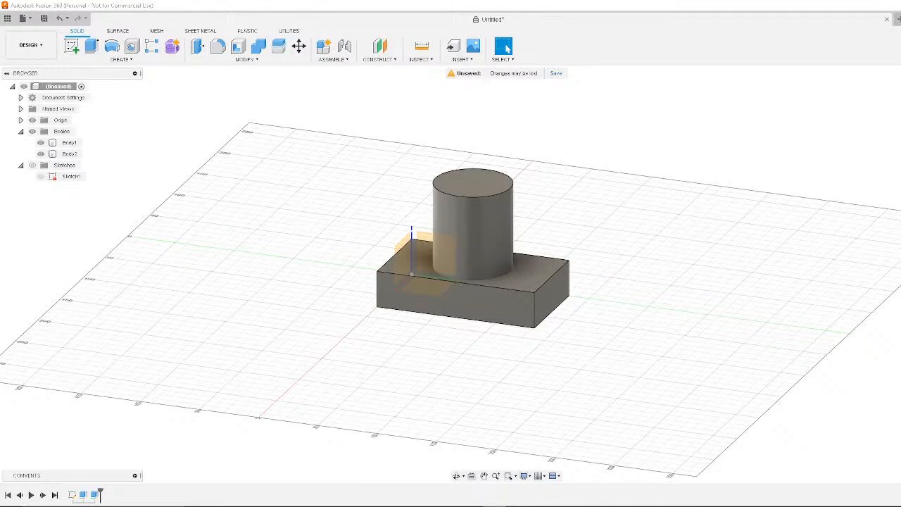
Switch to the Opera browser, open the YouTube home page, and return to the Fusion 360 model
mouse_move(437, 503)
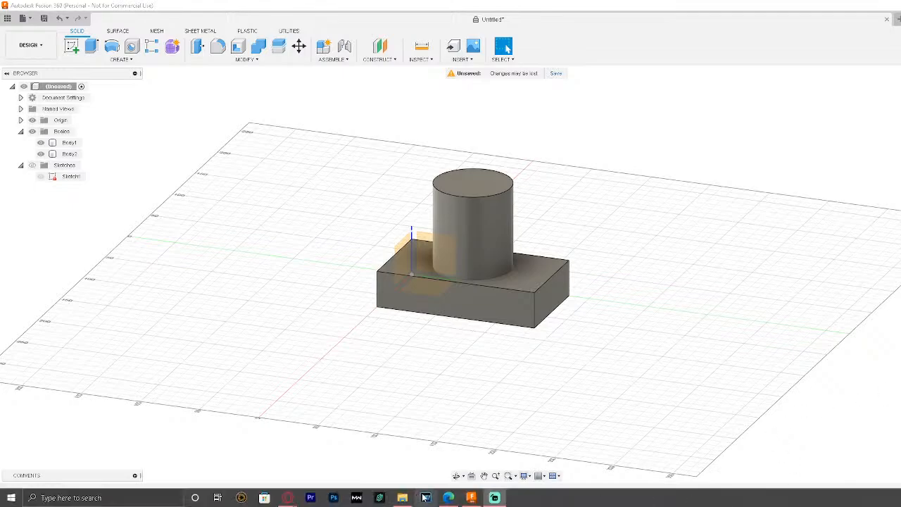
mouse_move(288, 498)
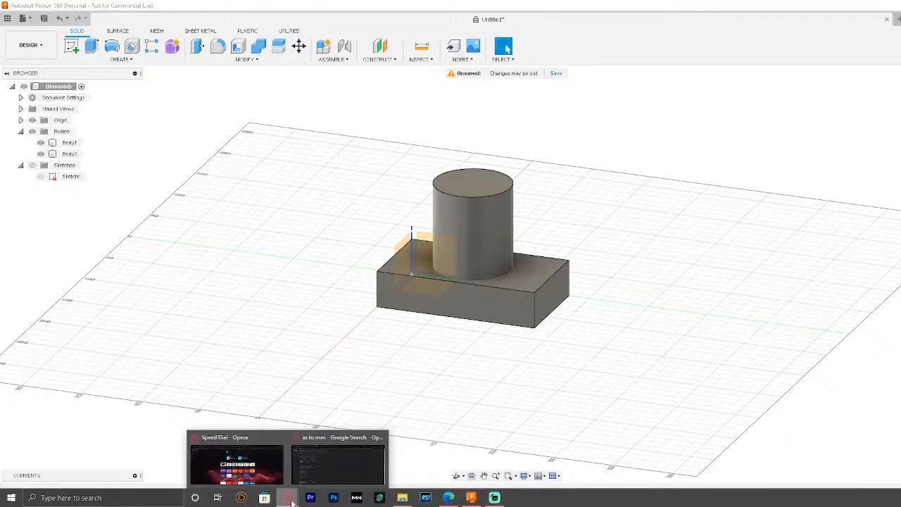
left_click(341, 476)
key("ctrl+l")
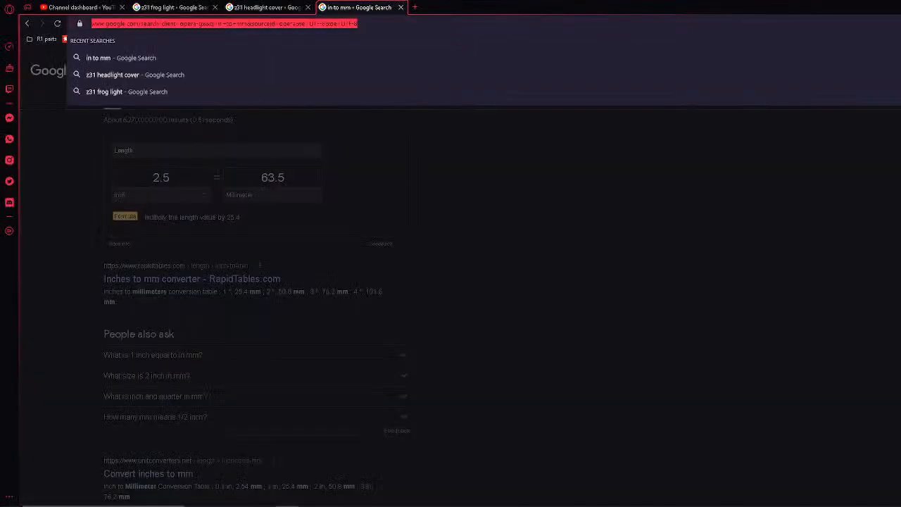
type("you")
key("Return")
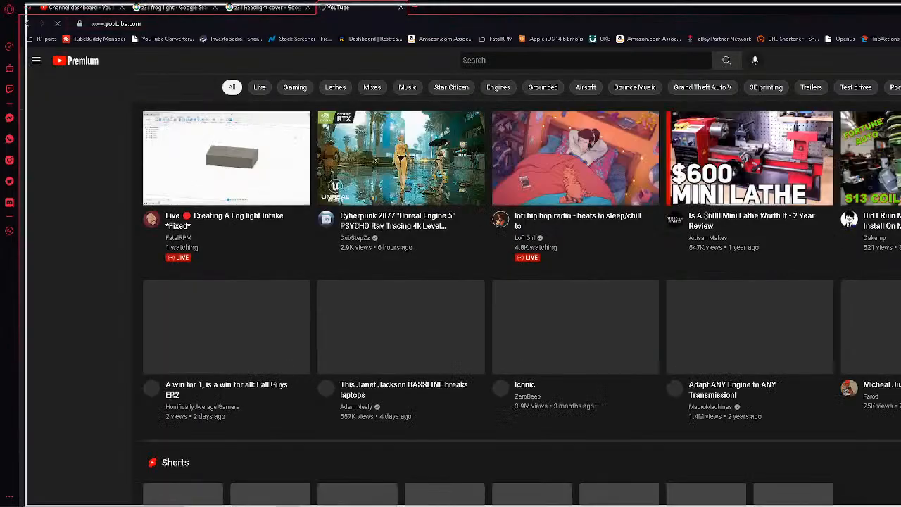
double_click(527, 6)
key("super+Down")
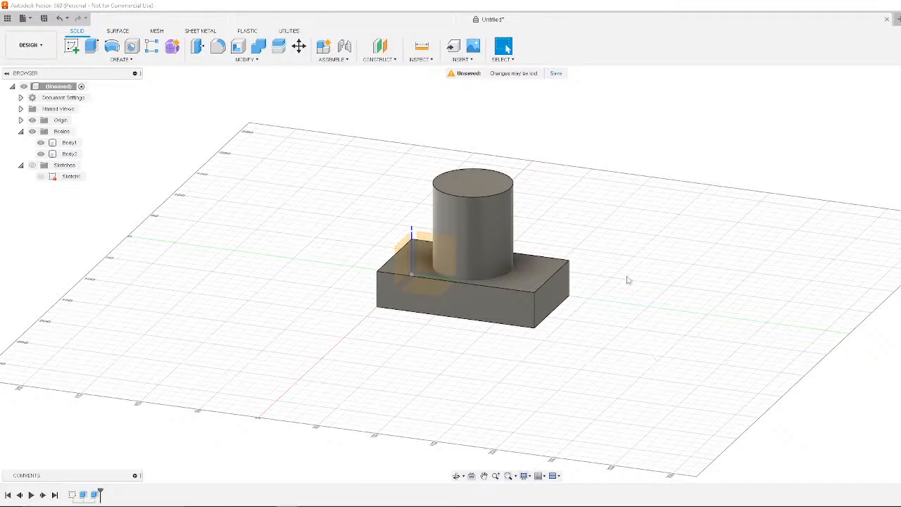
Try to loft from the block's upper face to the cylinder's top face
middle_click_drag(609, 268, 708, 310)
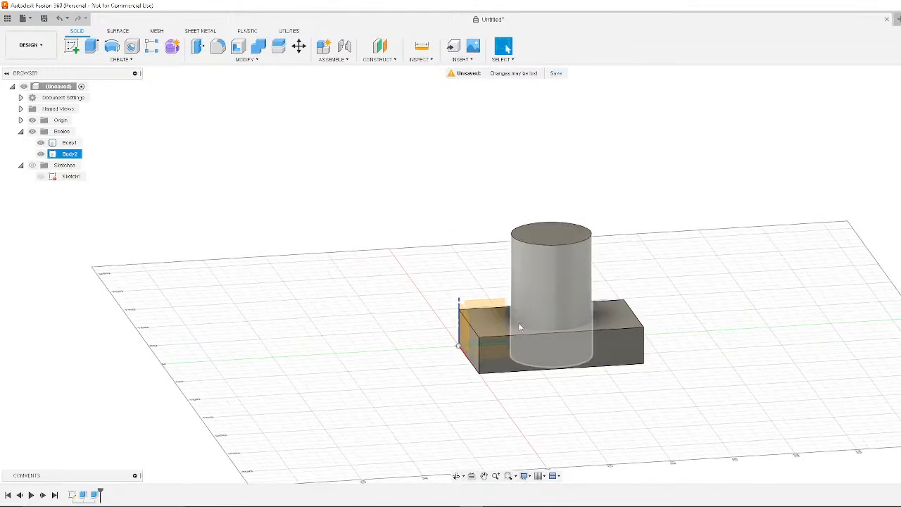
scroll(605, 329, "up", 3)
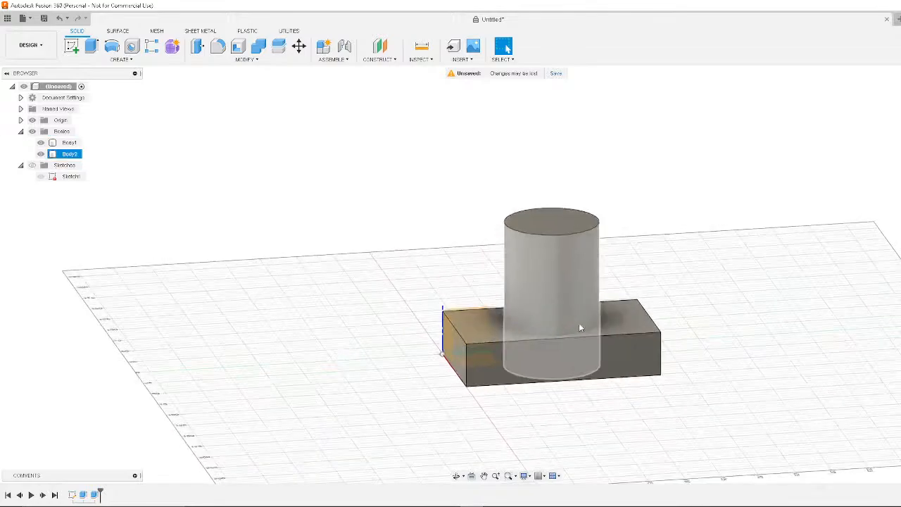
middle_click_drag(579, 322, 723, 331, "shift")
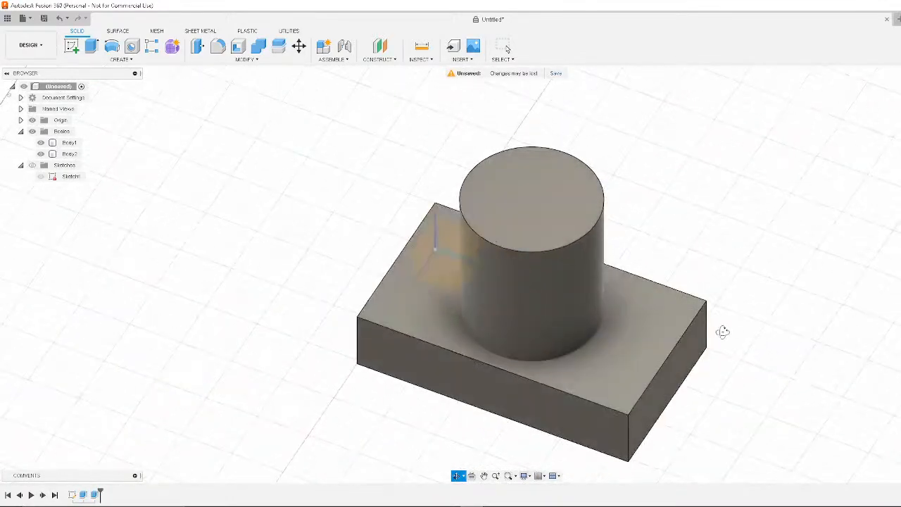
key("Escape")
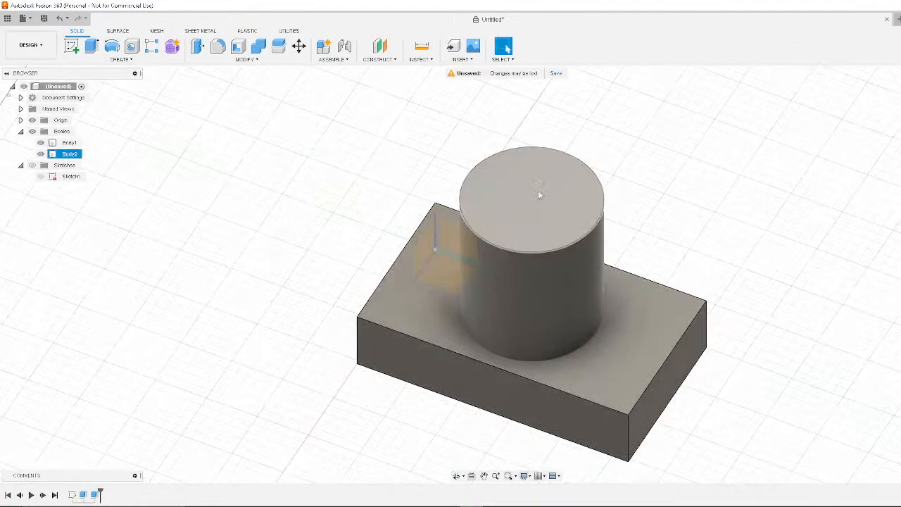
left_click(570, 213)
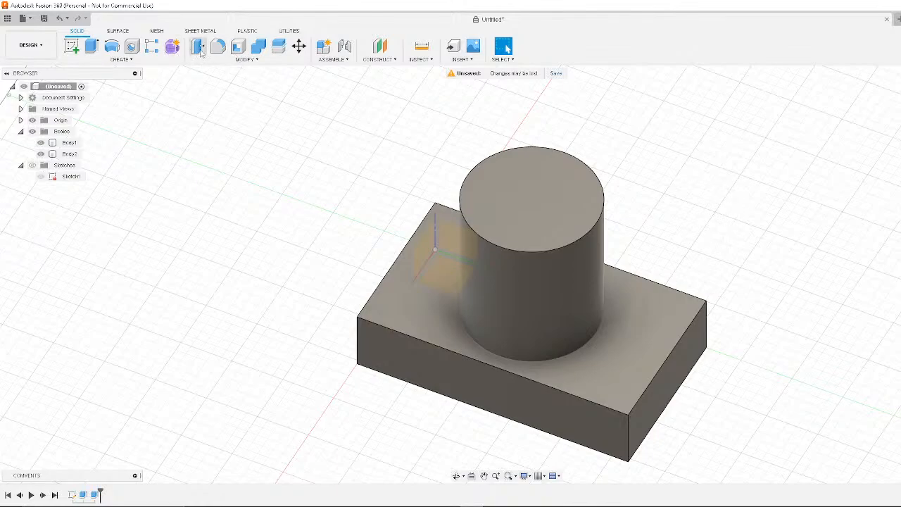
left_click(126, 60)
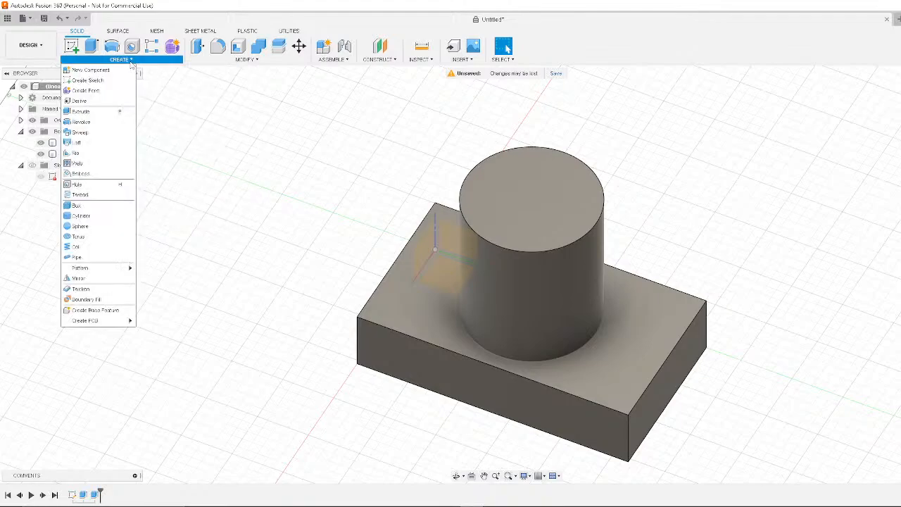
left_click(114, 146)
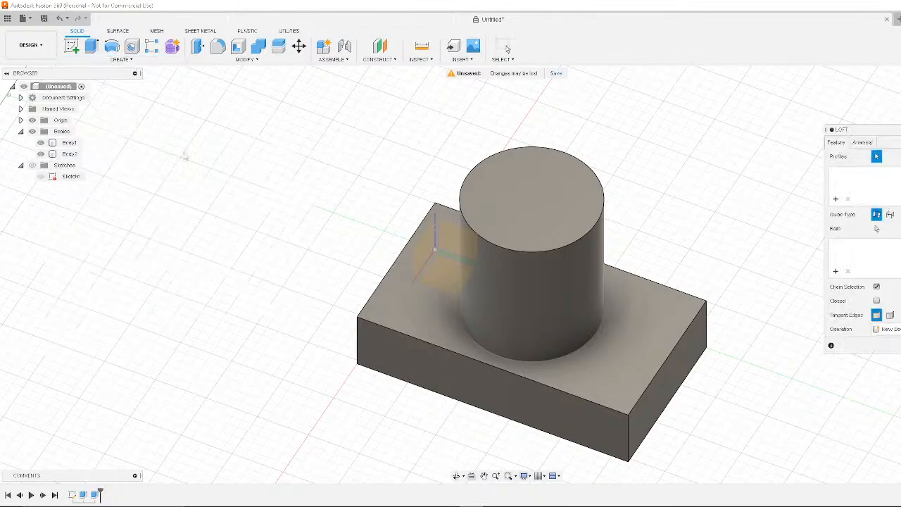
left_click(643, 321)
left_click(529, 176)
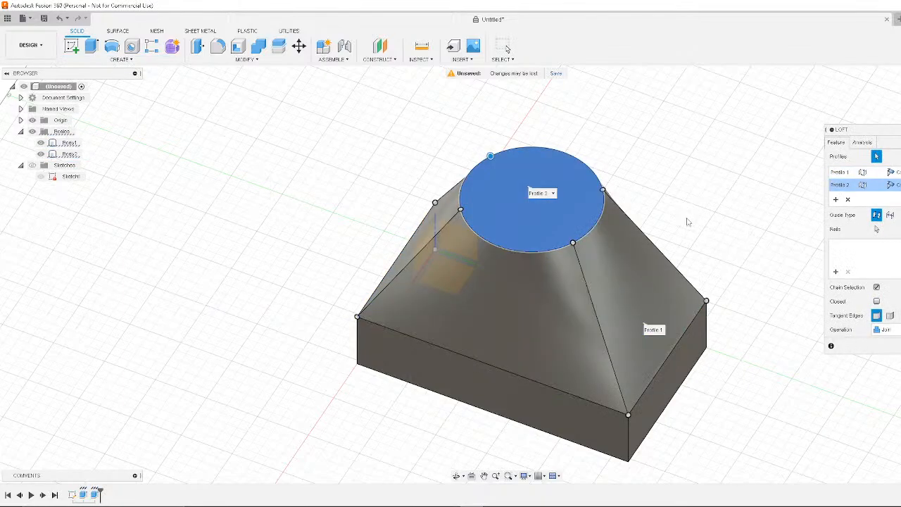
Inspect the loft preview's connection points, start adding a guide rail, and cancel the loft
middle_click_drag(718, 194, 782, 163)
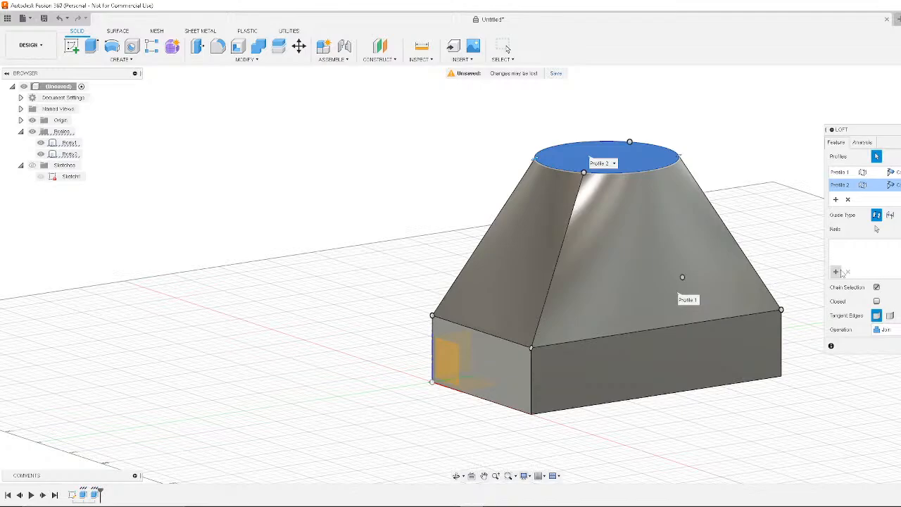
left_click(583, 172)
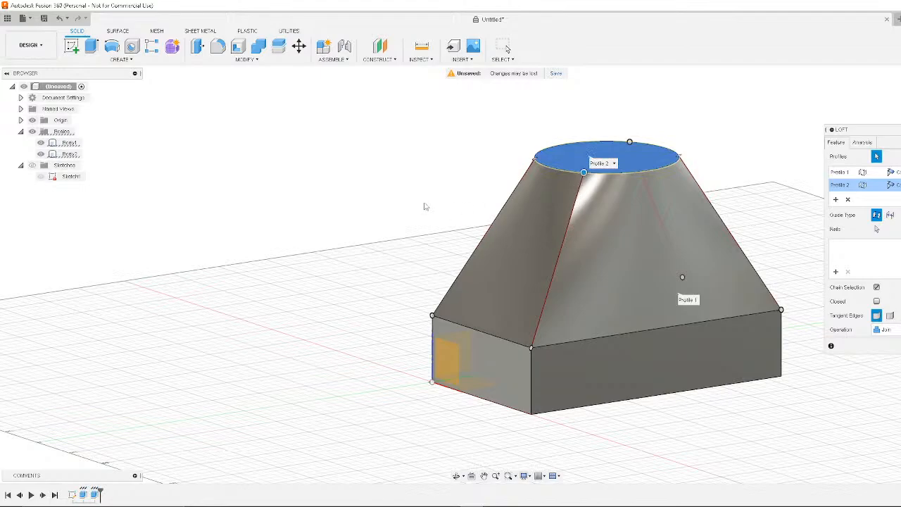
middle_click_drag(426, 207, 486, 203)
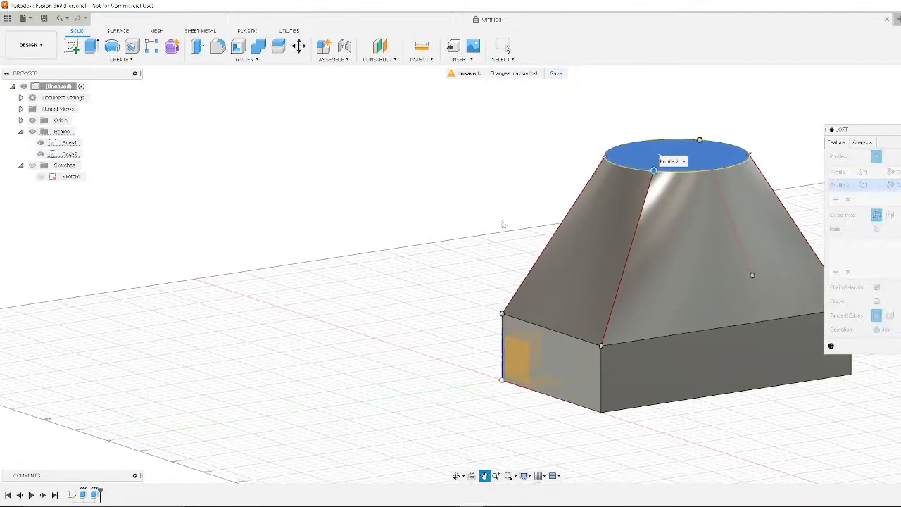
middle_click_drag(553, 245, 518, 253, "shift")
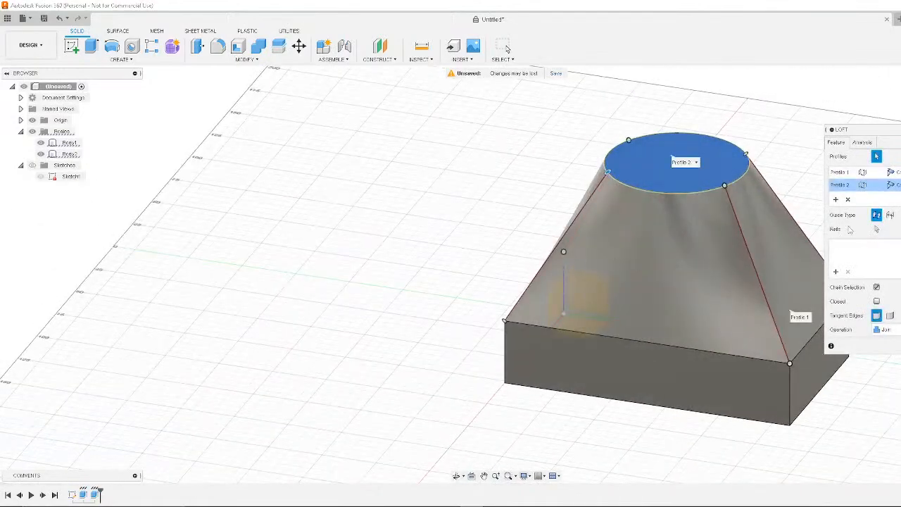
left_click(836, 272)
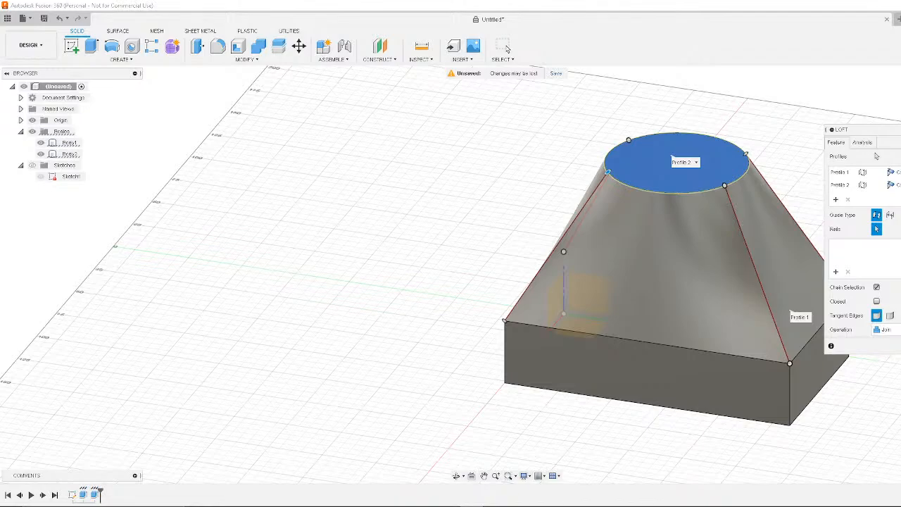
key("Escape")
left_click(703, 305)
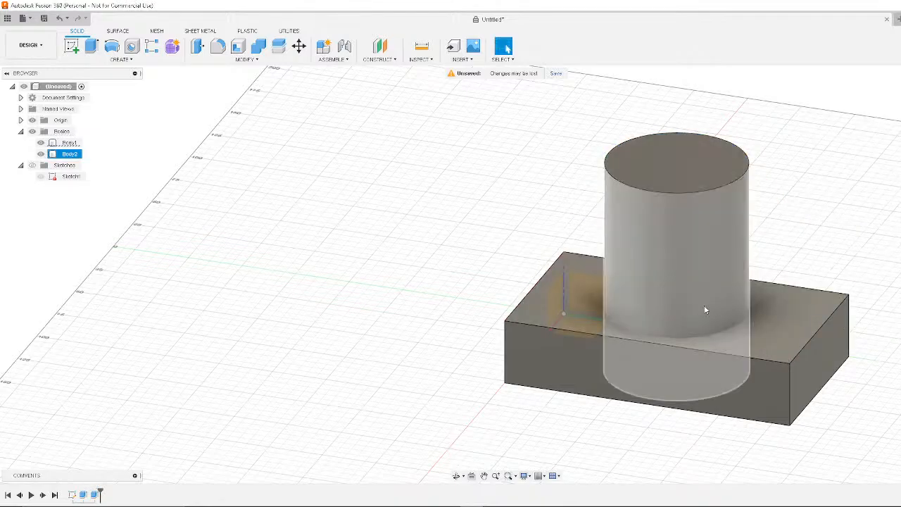
Examine the block and cylinder from the side and from underneath, focusing on the circular outline in the block's underside
scroll(701, 306, "down", 4)
scroll(764, 320, "up", 3)
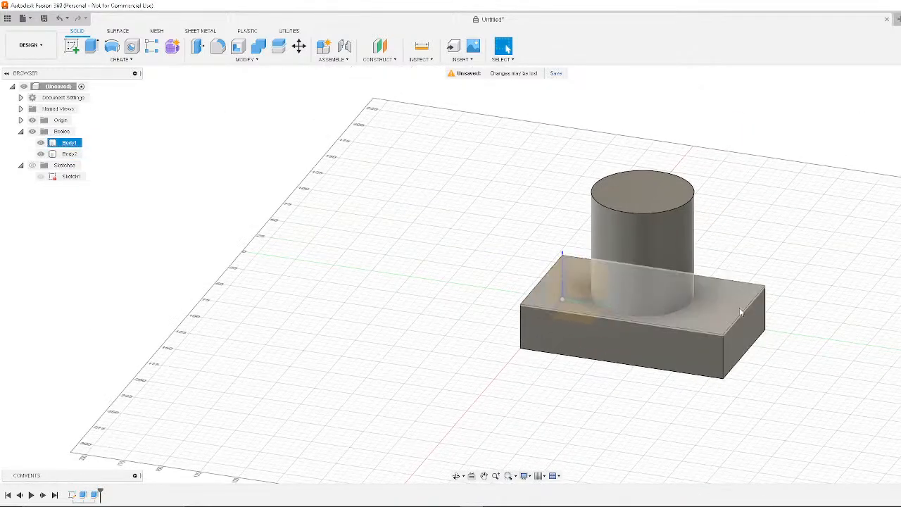
middle_click_drag(799, 316, 799, 317, "shift")
left_click_drag(883, 321, 811, 299)
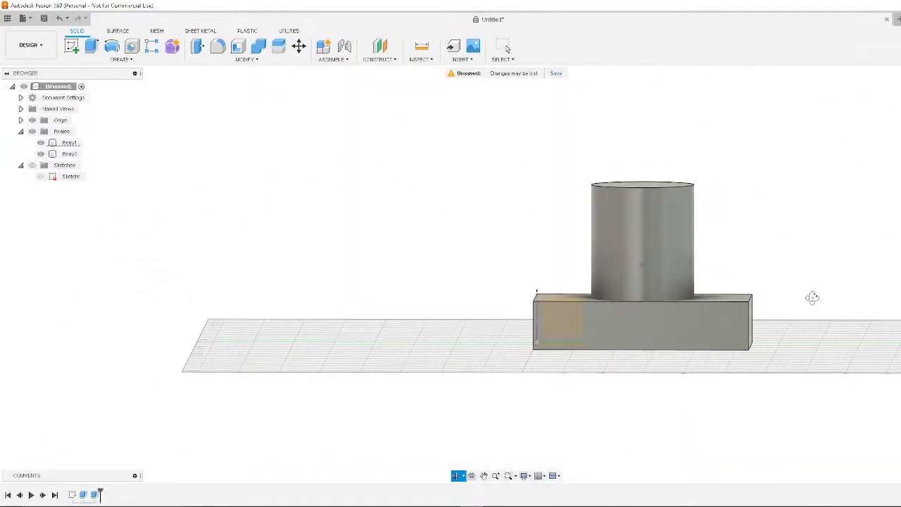
left_click_drag(813, 297, 745, 229)
middle_click_drag(744, 229, 760, 221, "shift")
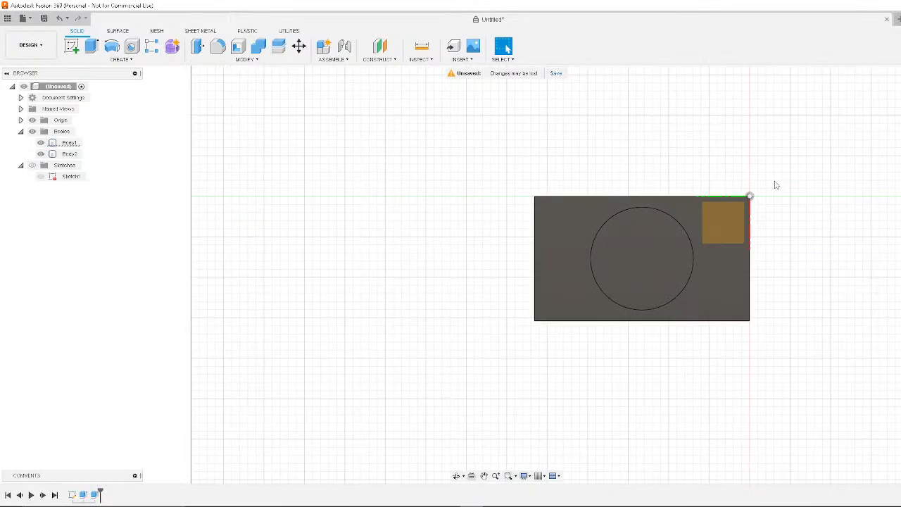
middle_click_drag(766, 185, 840, 197, "shift")
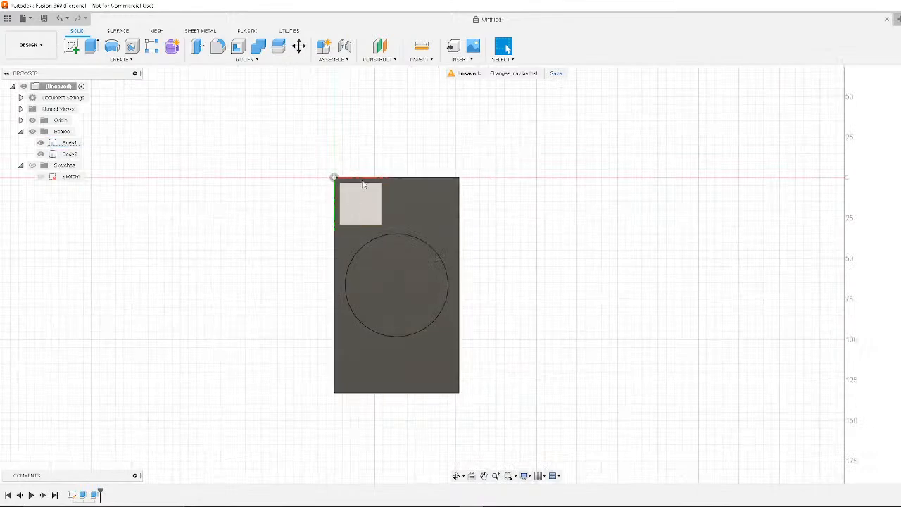
middle_click_drag(486, 291, 598, 248)
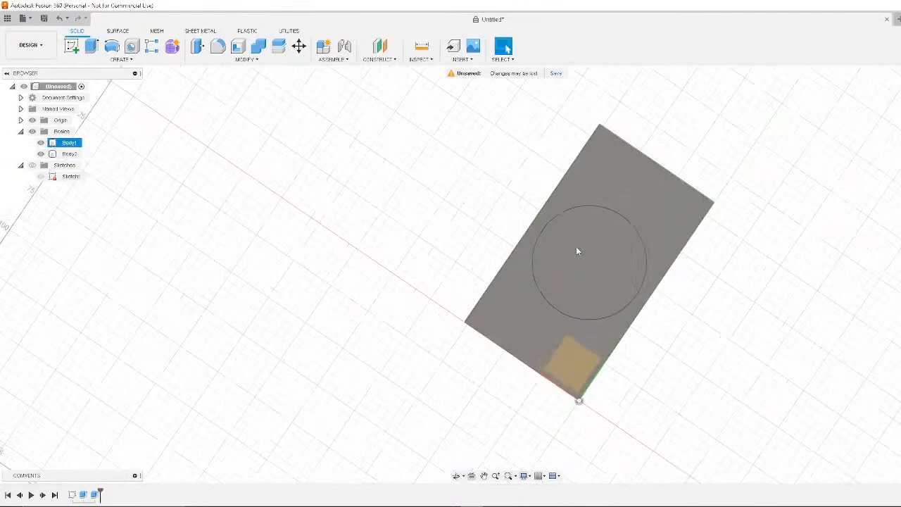
scroll(577, 251, "up", 3)
scroll(860, 254, "down", 1)
middle_click_drag(860, 254, 804, 273)
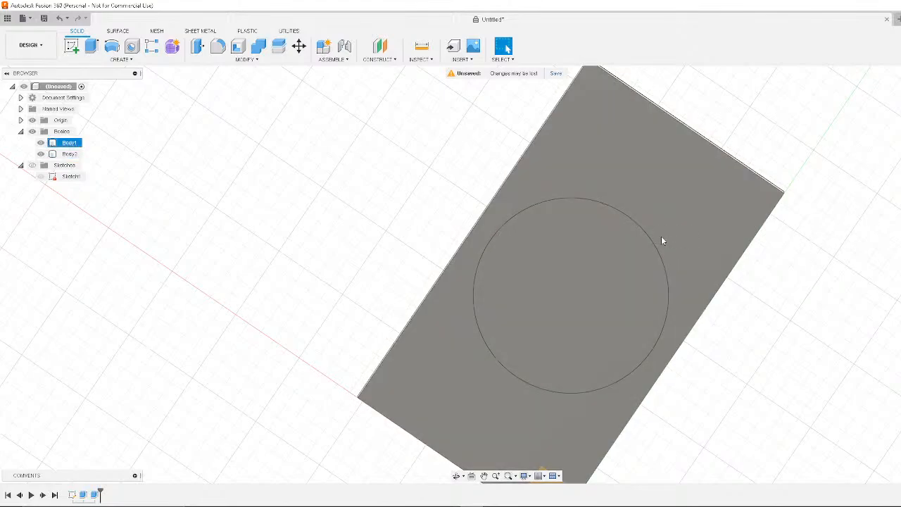
left_click(603, 240)
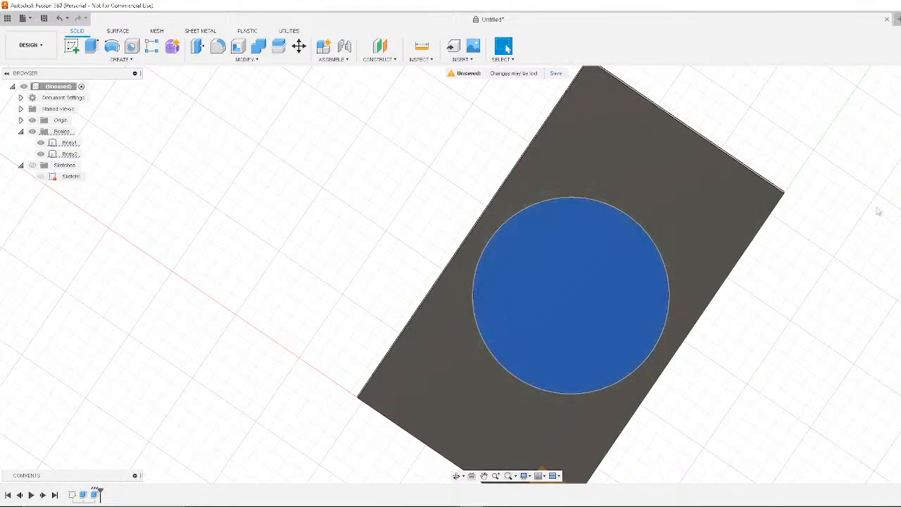
middle_click_drag(874, 212, 812, 302)
left_click(597, 360)
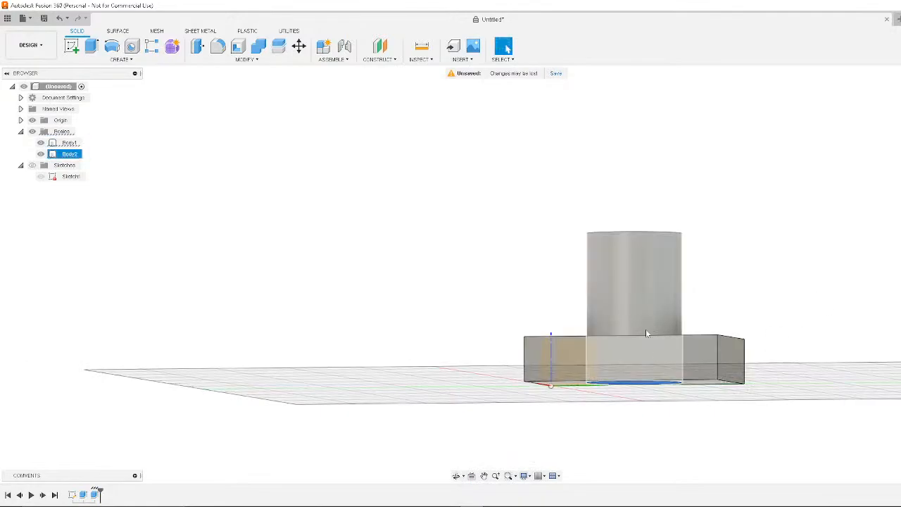
middle_click_drag(817, 336, 779, 297, "shift")
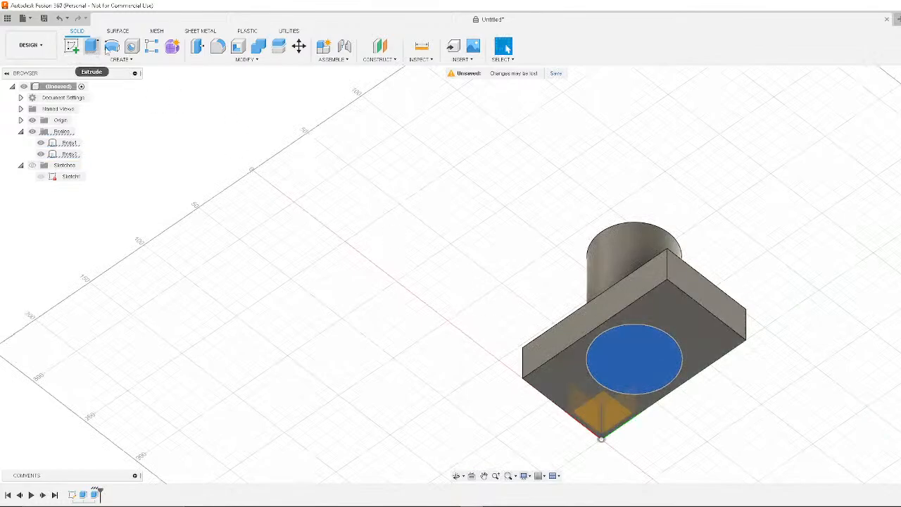
left_click(197, 47)
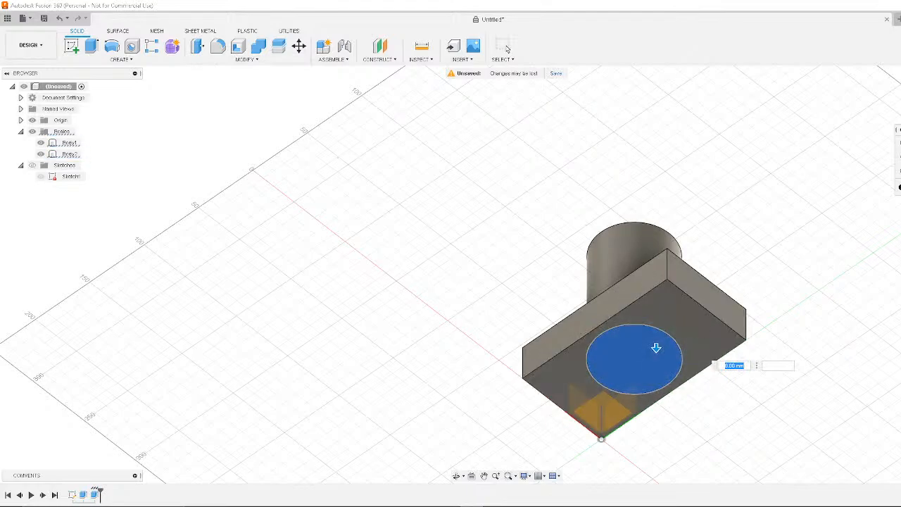
key("Escape")
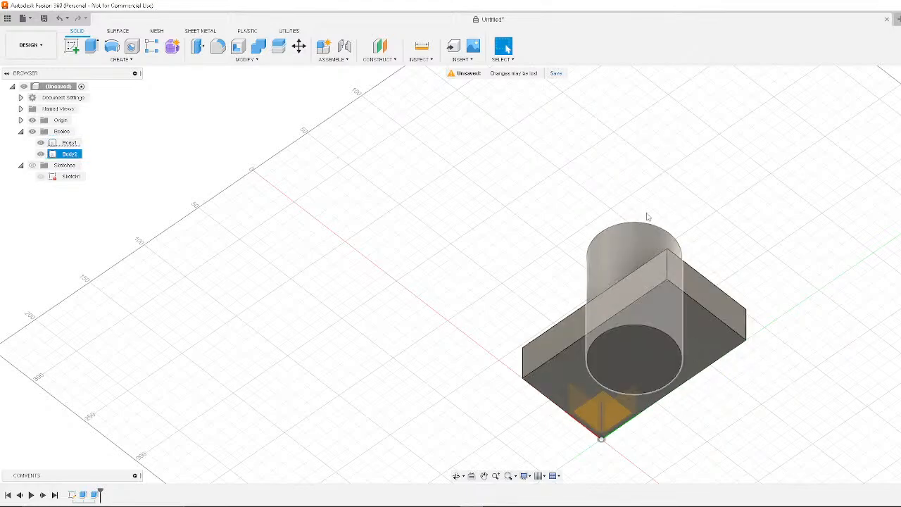
Measure the block's thickness between the two parallel long edges of its end face
left_click(420, 46)
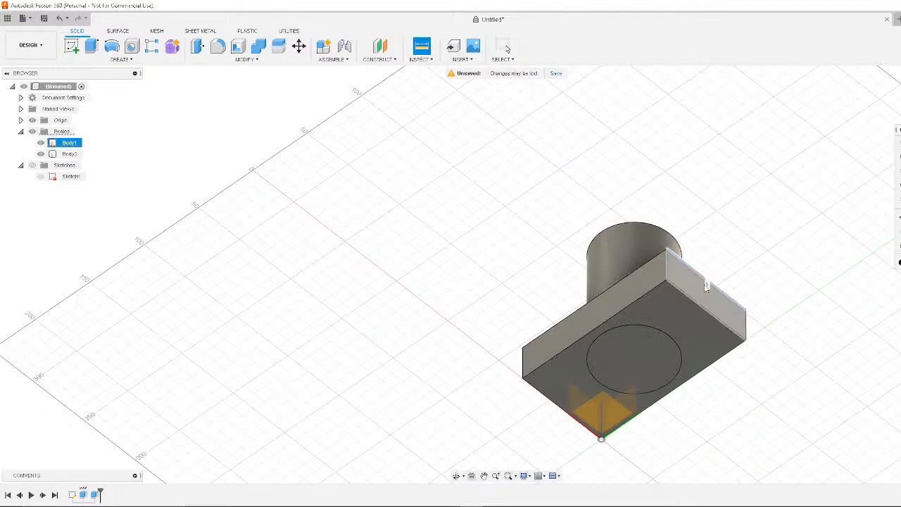
left_click(702, 308)
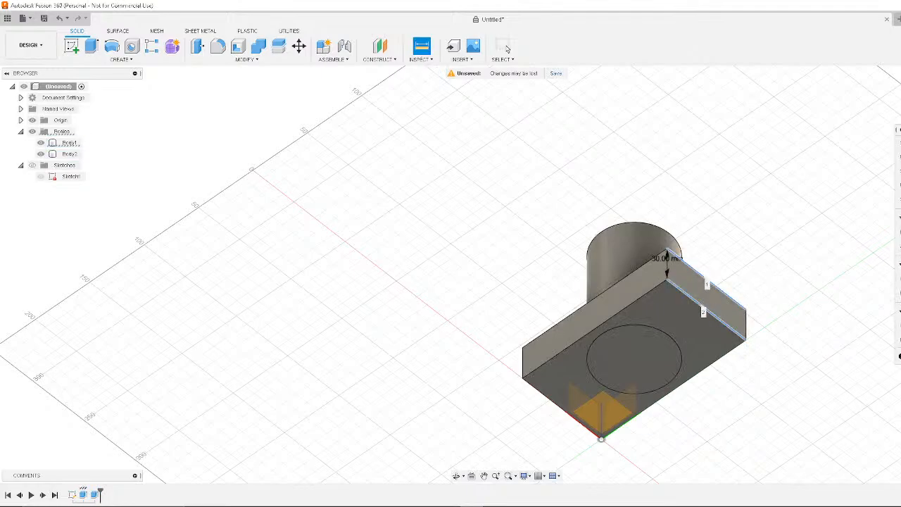
left_click(504, 47)
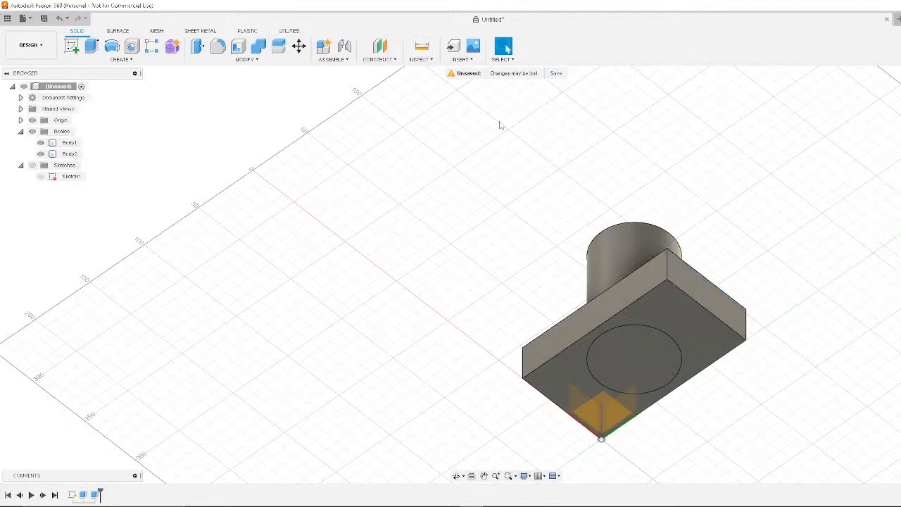
left_click(199, 51)
left_click(632, 358)
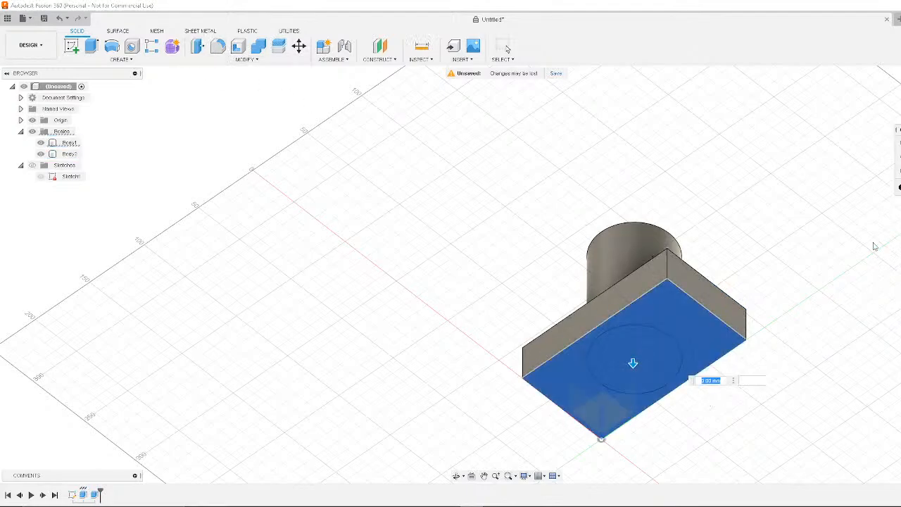
key("Escape")
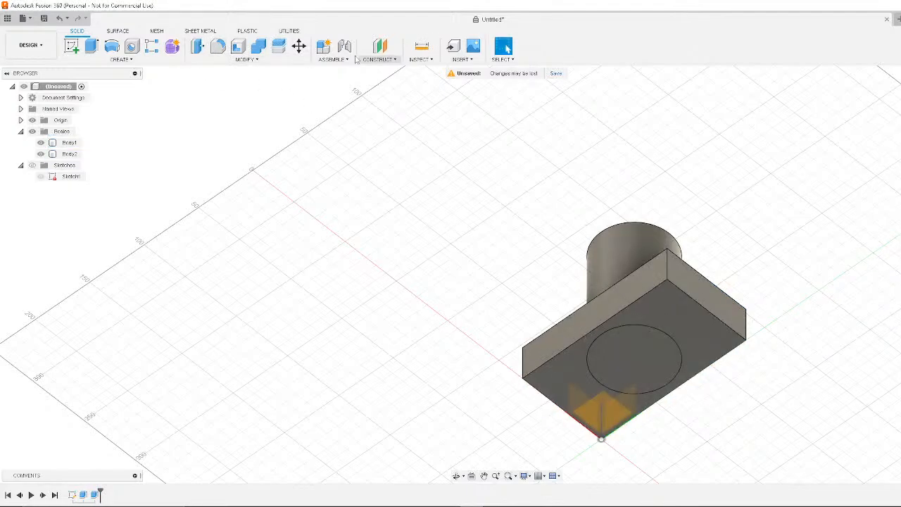
Offset the cylinder's circular end face in the block's underside by -15 mm with Press Pull
left_click(199, 46)
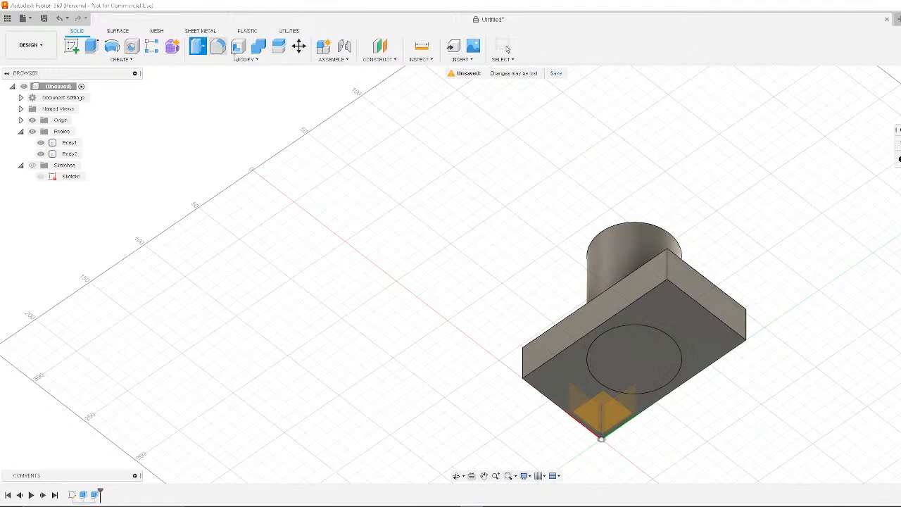
left_click(654, 348)
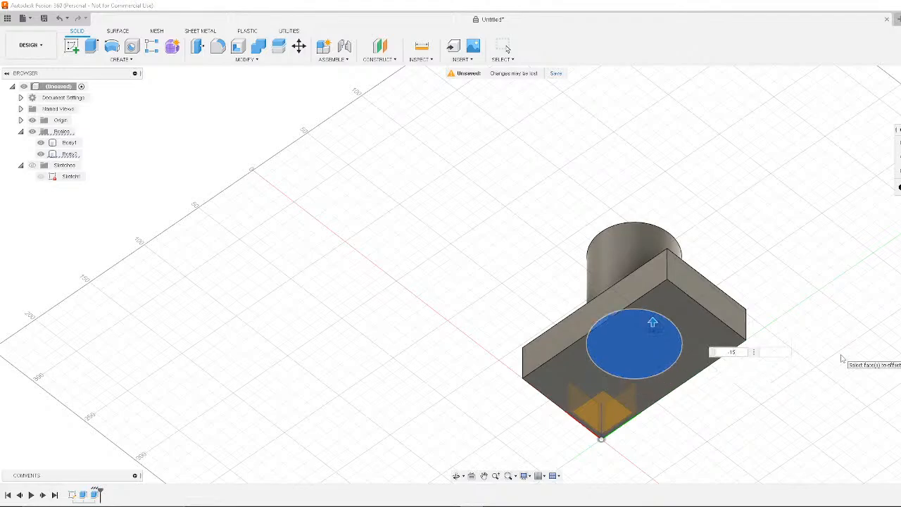
key("Escape")
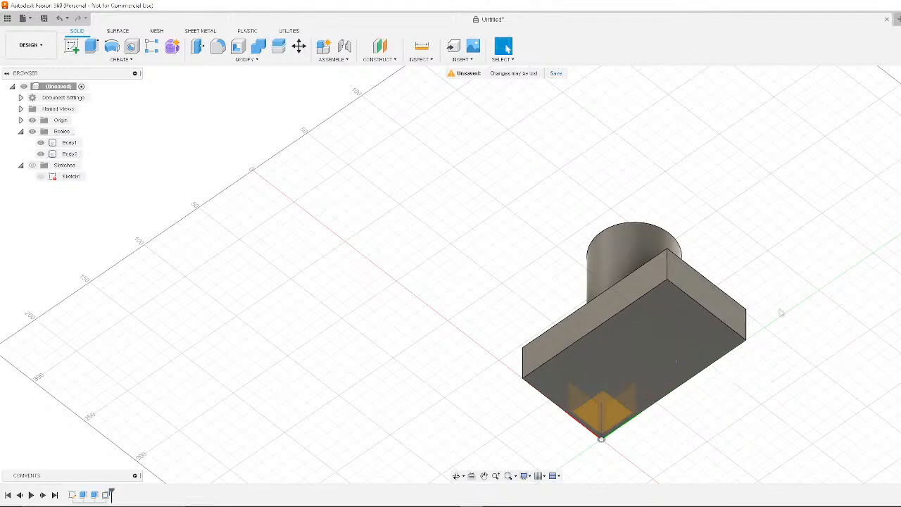
Try to loft a cut from the block's underside to the cylinder's recessed end face, hiding the block temporarily to pick the circular profile
middle_click_drag(841, 340, 800, 321, "shift")
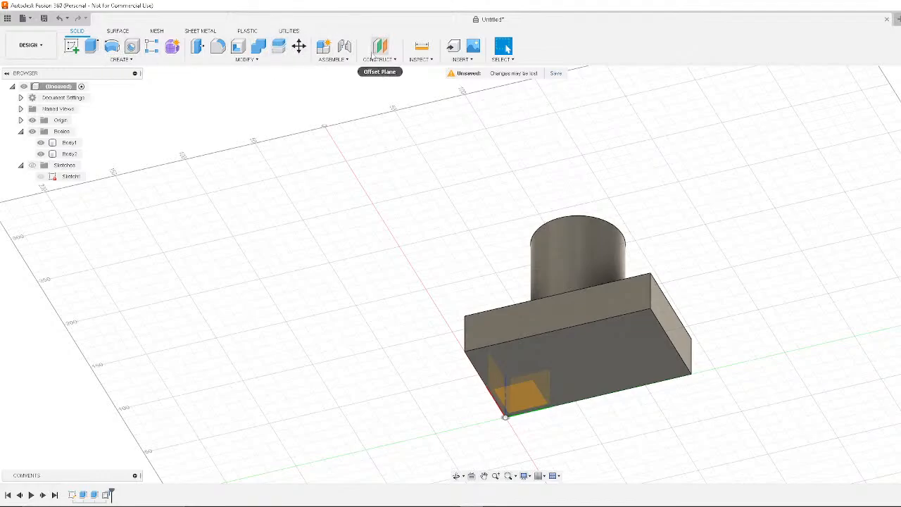
left_click(121, 59)
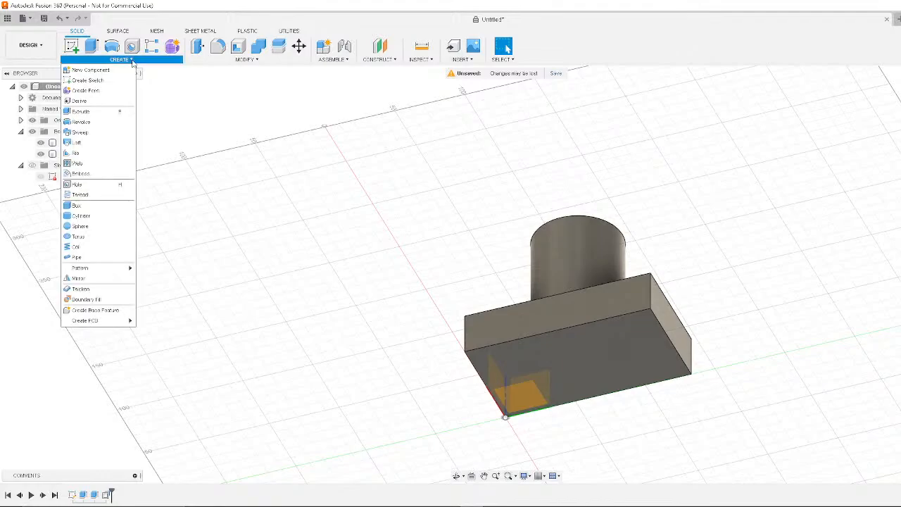
left_click(98, 142)
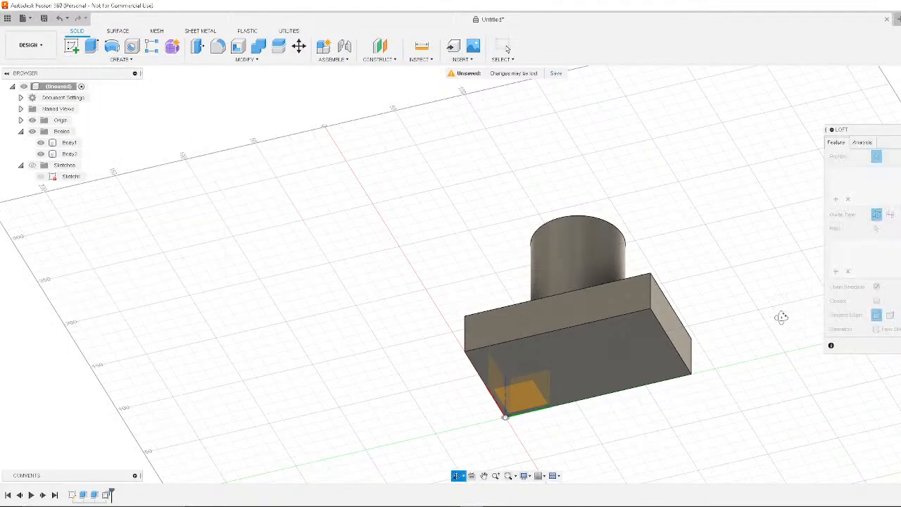
mouse_move(782, 317)
middle_mouse_down("shift")
mouse_move(780, 281)
mouse_move(795, 307)
middle_mouse_up("shift")
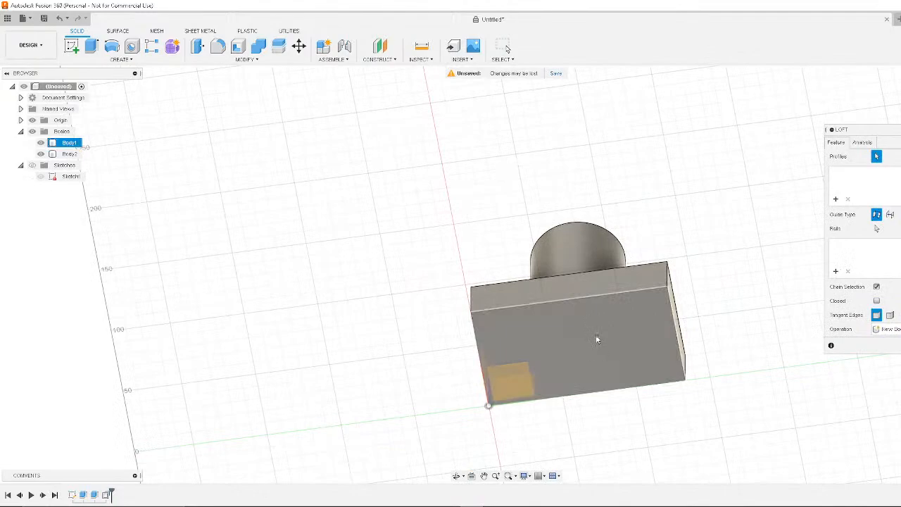
left_click(595, 340)
left_click(40, 154)
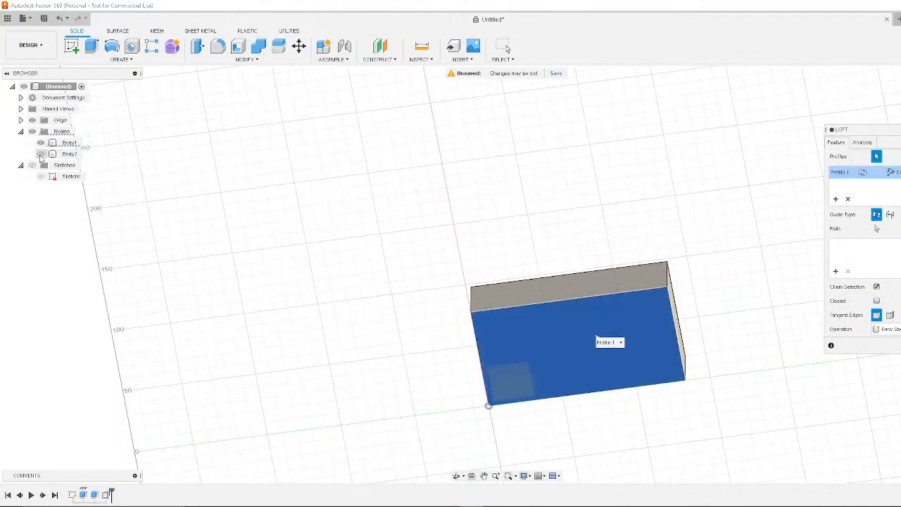
left_click(41, 154)
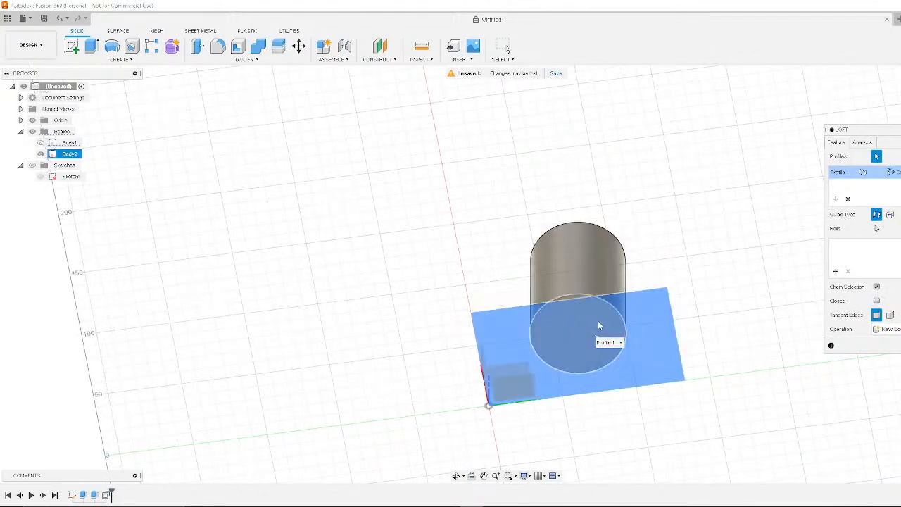
left_click(592, 314)
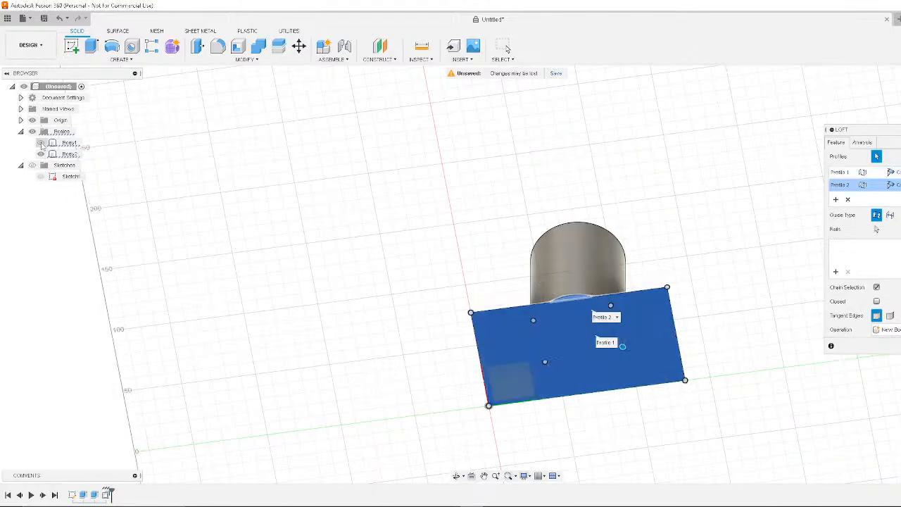
left_click(41, 143)
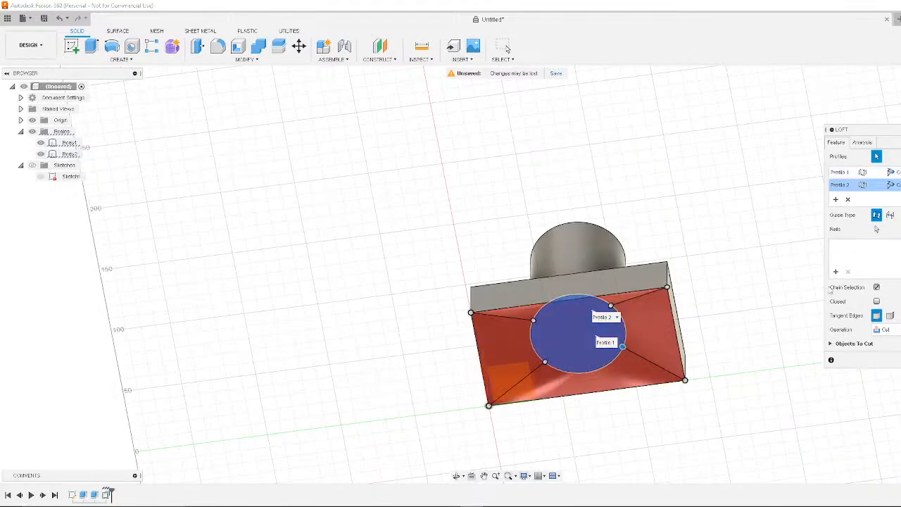
middle_click_drag(772, 271, 613, 161, "shift")
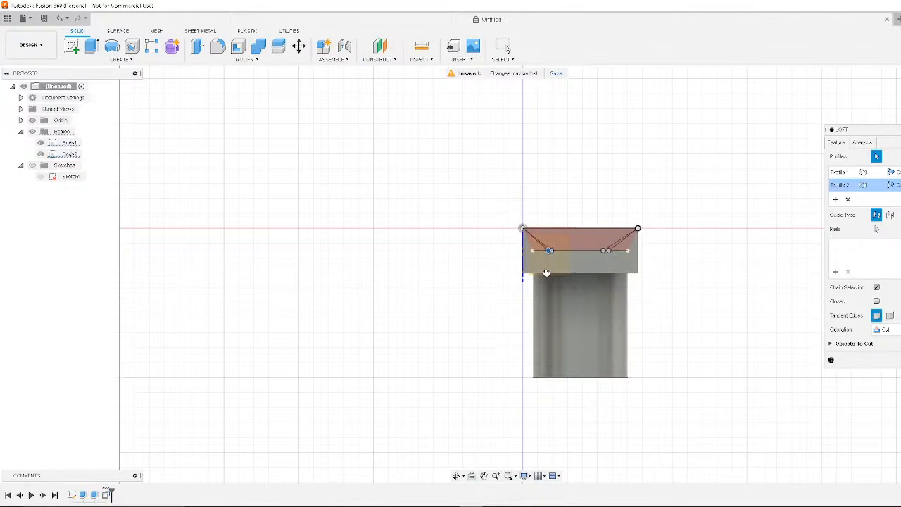
middle_click_drag(656, 209, 644, 227, "shift")
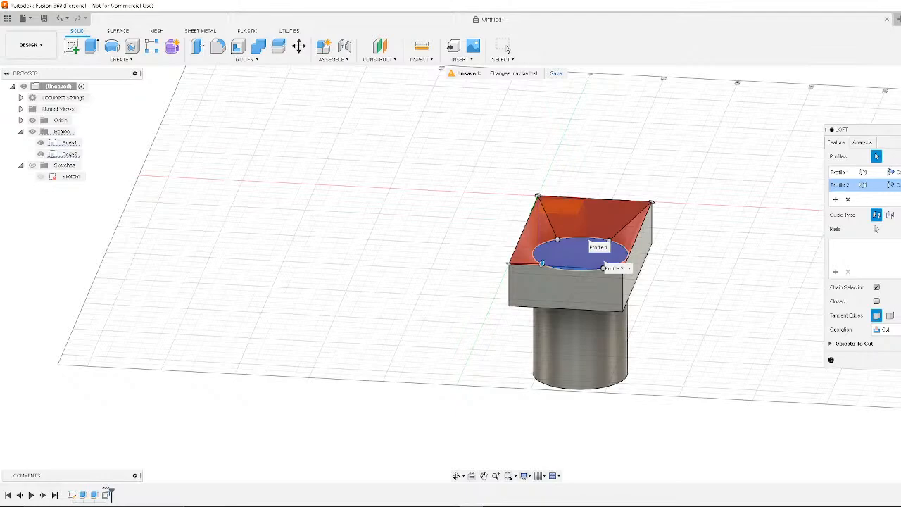
key("Escape")
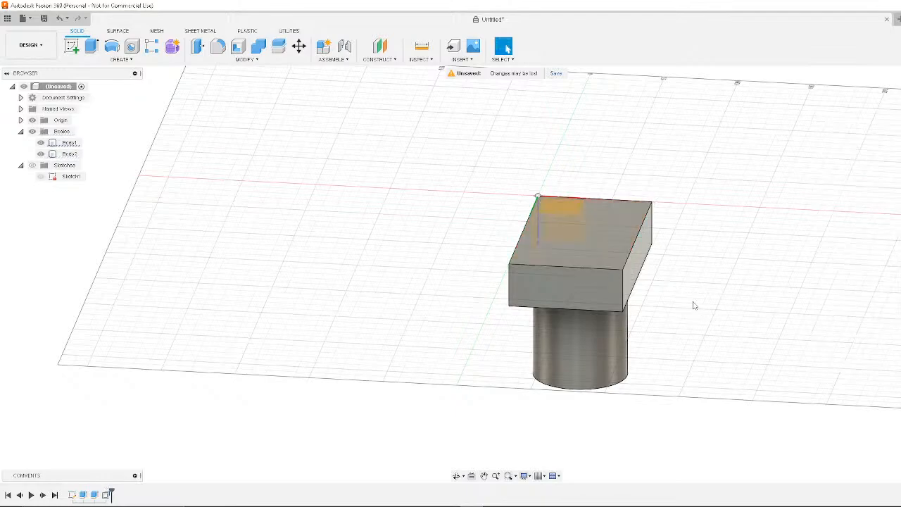
Examine how the block and cylinder meet from the side, from both ends and against the vertical origin plane
middle_click_drag(693, 305, 775, 275, "shift")
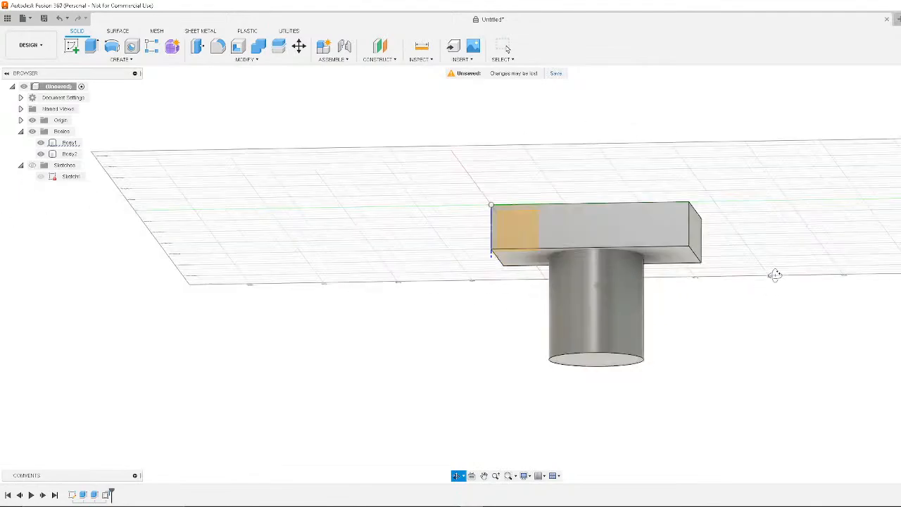
left_click_drag(775, 275, 778, 284)
key("Escape")
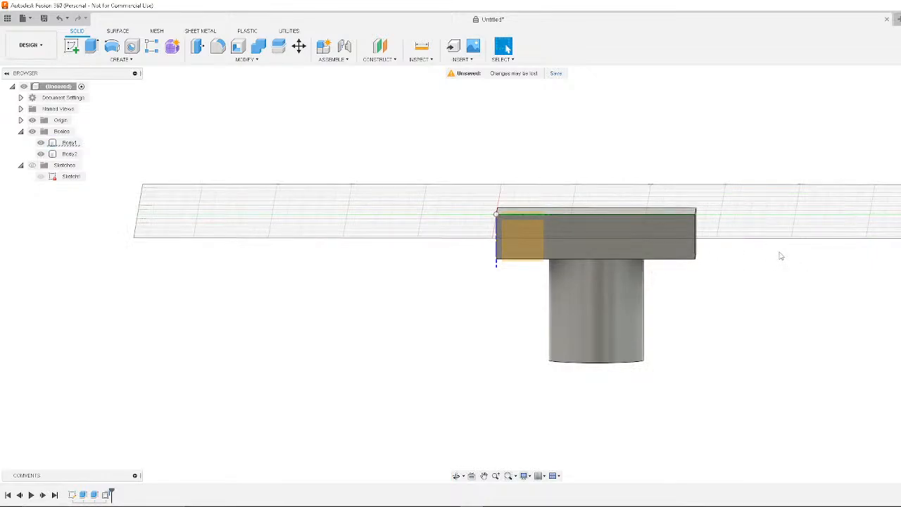
middle_click_drag(732, 265, 730, 258, "shift")
key("F6")
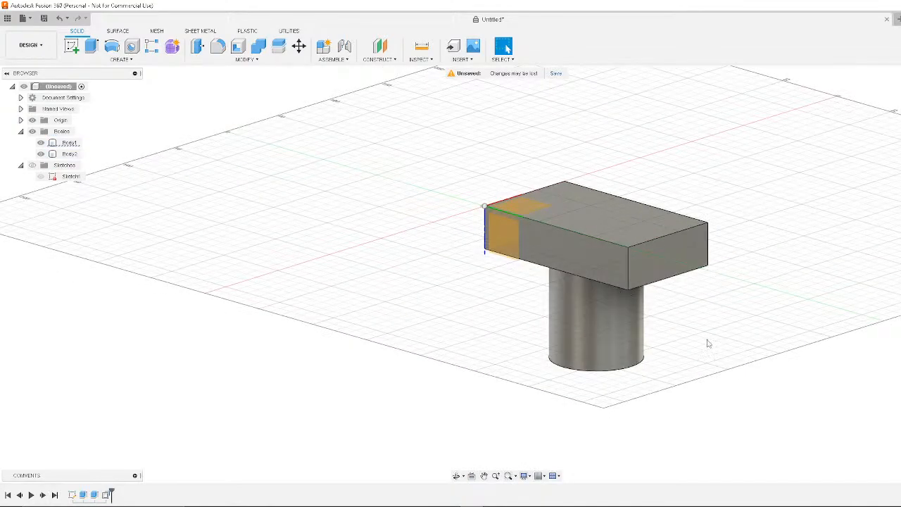
middle_click_drag(696, 331, 734, 298, "shift")
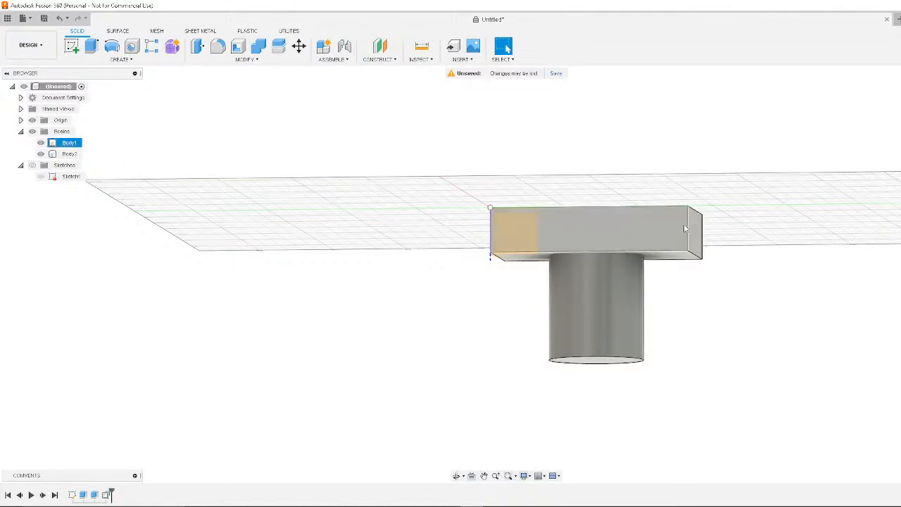
middle_click_drag(725, 292, 717, 299, "shift")
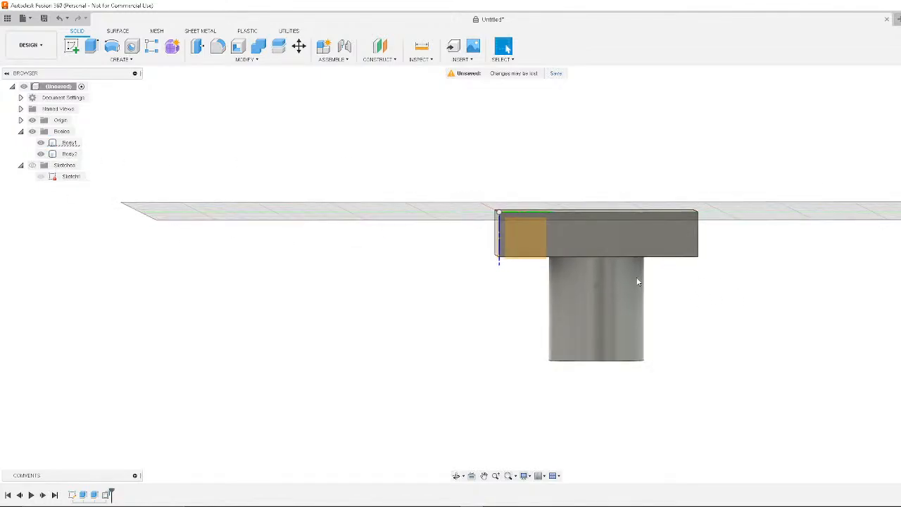
left_click(533, 239)
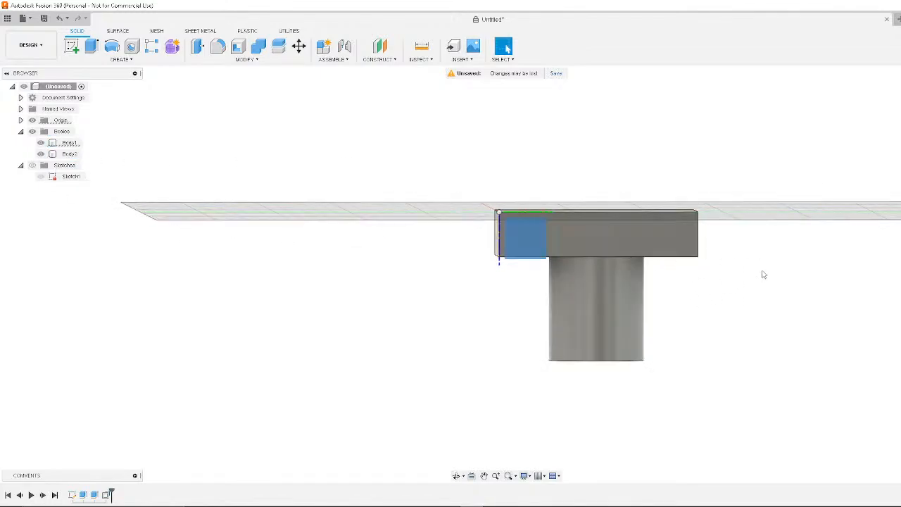
left_click(515, 245)
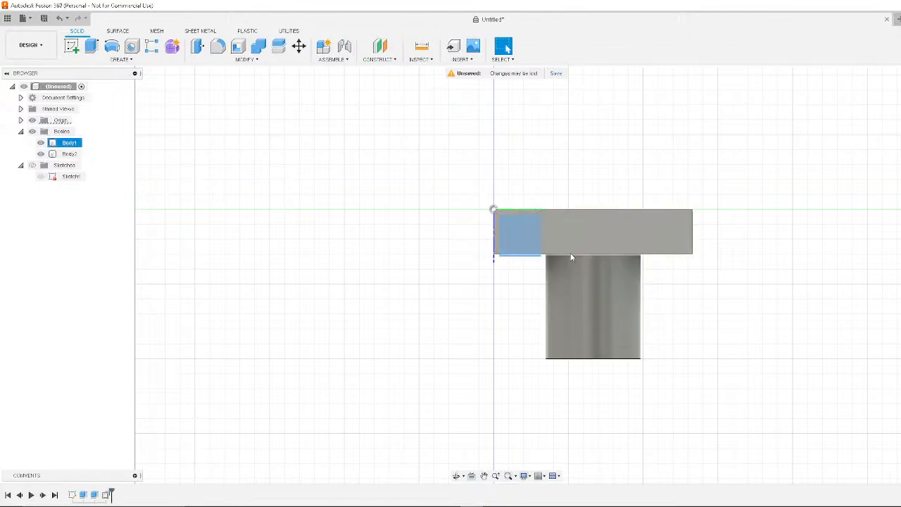
scroll(572, 255, "down", 1)
scroll(572, 254, "up", 2)
mouse_move(761, 325)
middle_mouse_down("shift")
mouse_move(742, 318)
mouse_move(766, 326)
mouse_move(734, 332)
mouse_move(755, 335)
middle_mouse_up("shift")
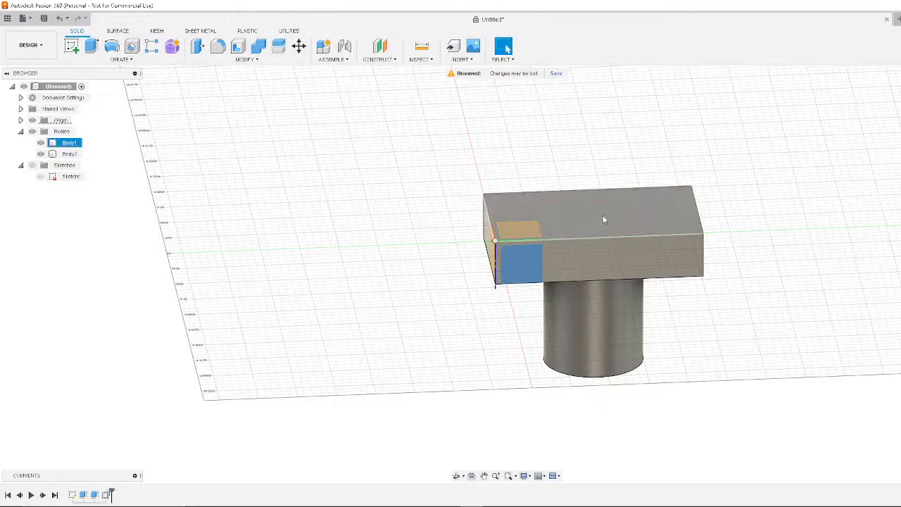
middle_click_drag(740, 338, 674, 273, "shift")
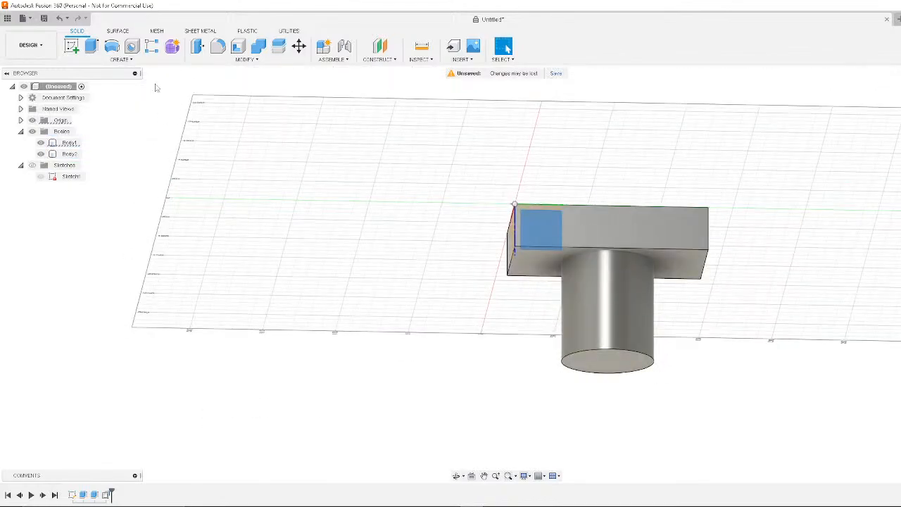
Try to loft a cut between the block's top face and underside, hiding the block to reach the cylinder's end face
left_click(121, 59)
left_click(83, 142)
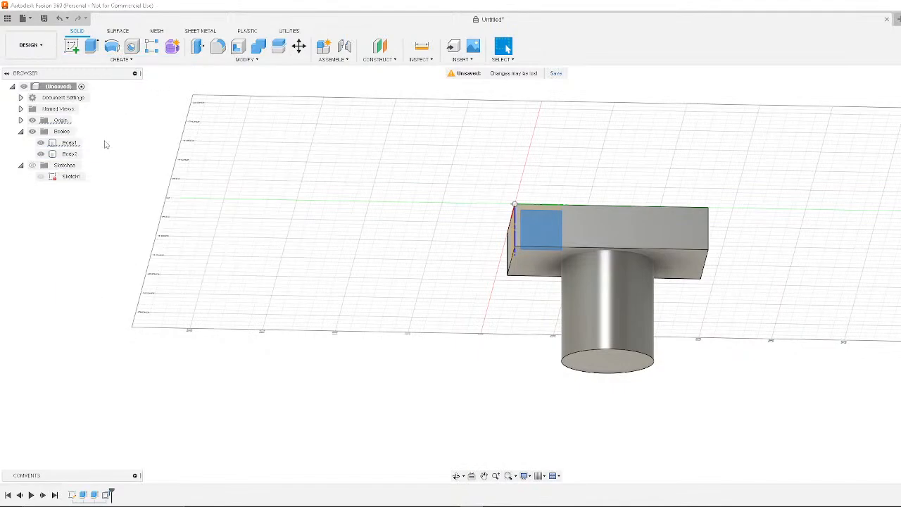
middle_click_drag(692, 171, 702, 241, "shift")
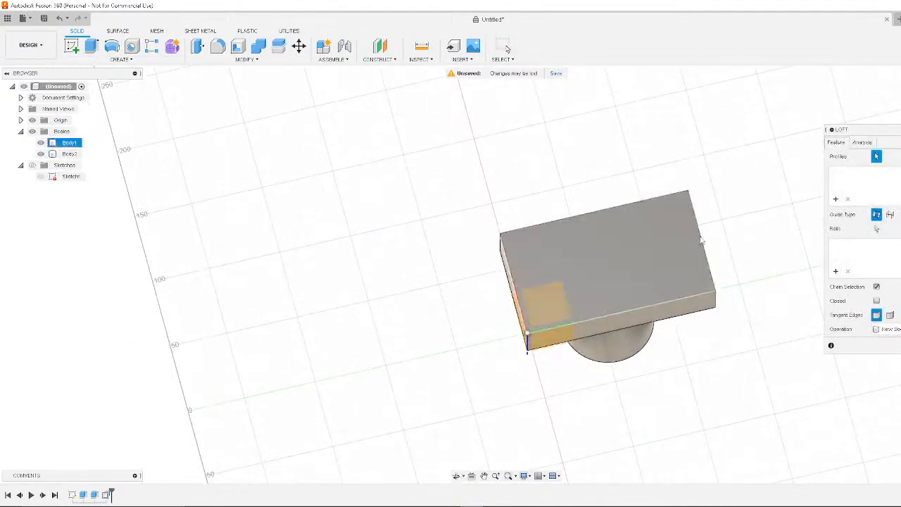
left_click(631, 245)
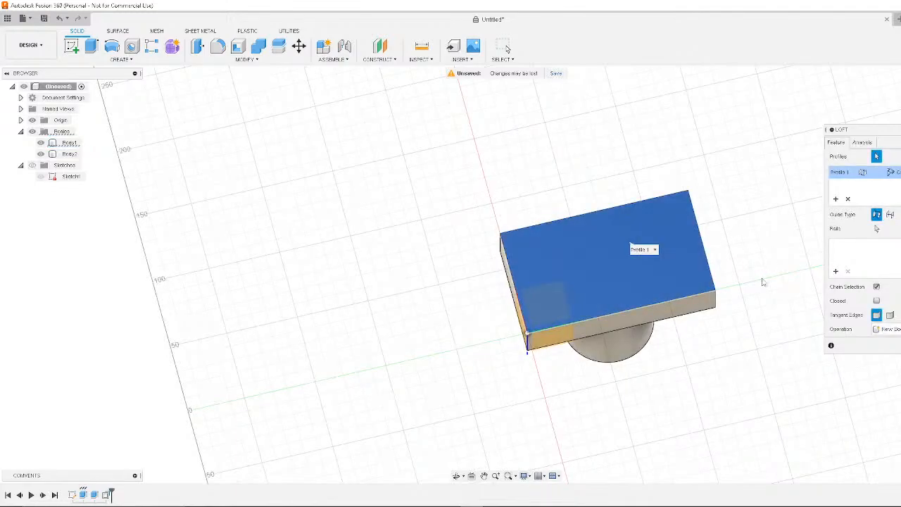
middle_click_drag(762, 279, 806, 221, "shift")
left_click(692, 259)
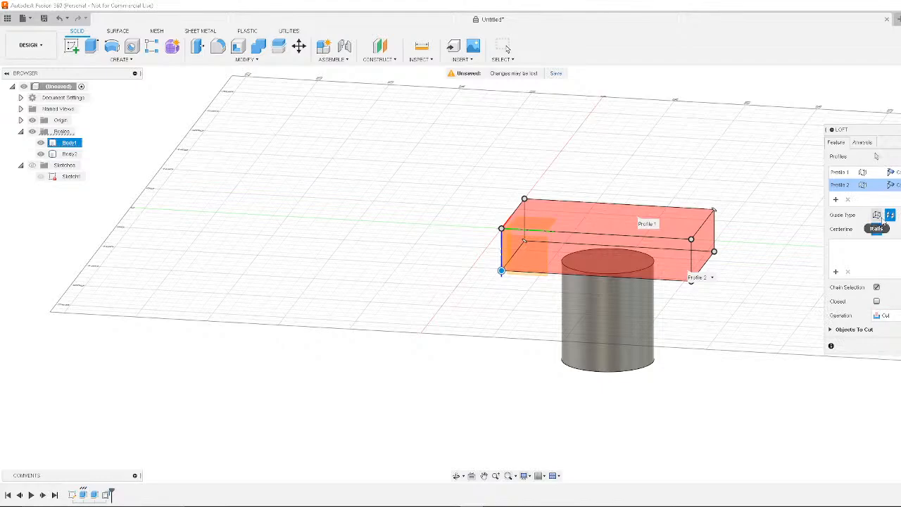
left_click(876, 229)
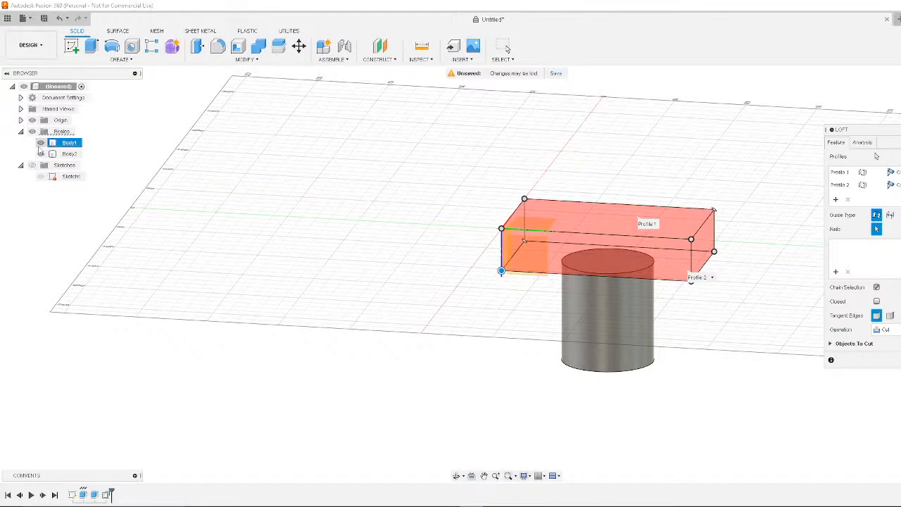
left_click(41, 143)
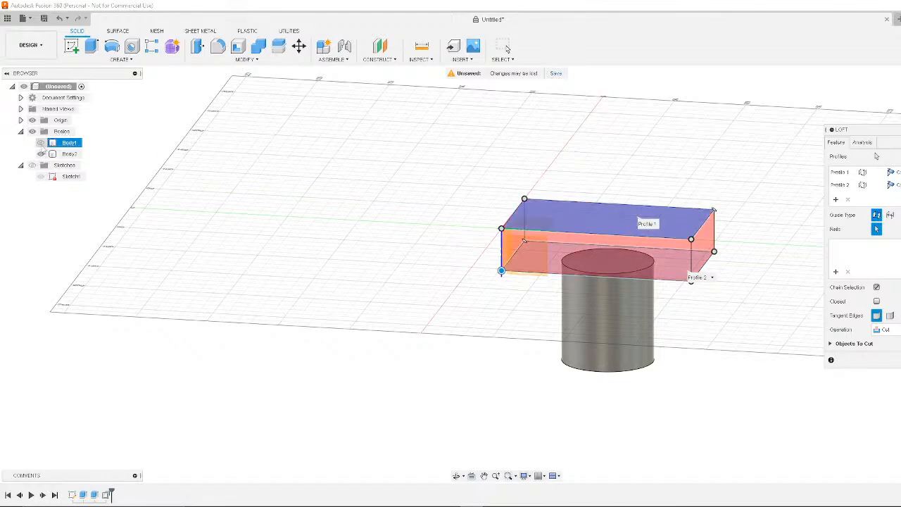
middle_click_drag(545, 175, 538, 211, "shift")
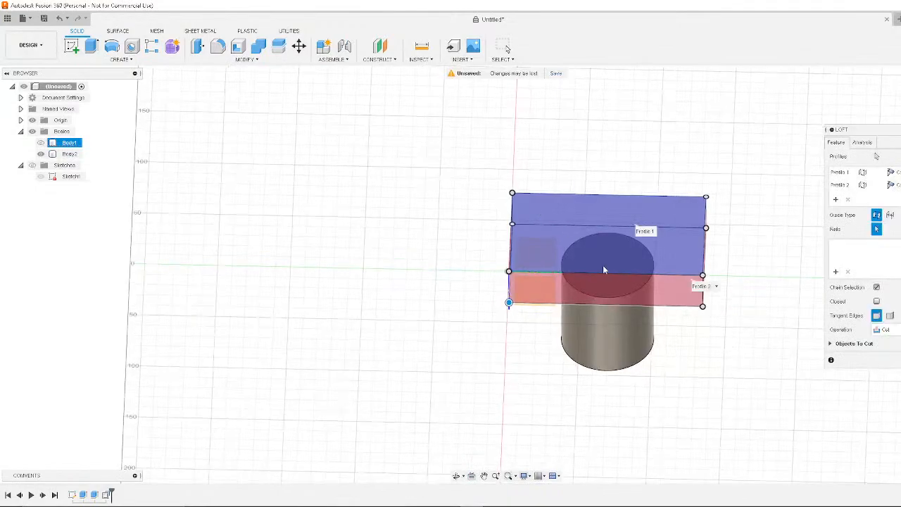
middle_click_drag(604, 335, 627, 278, "shift")
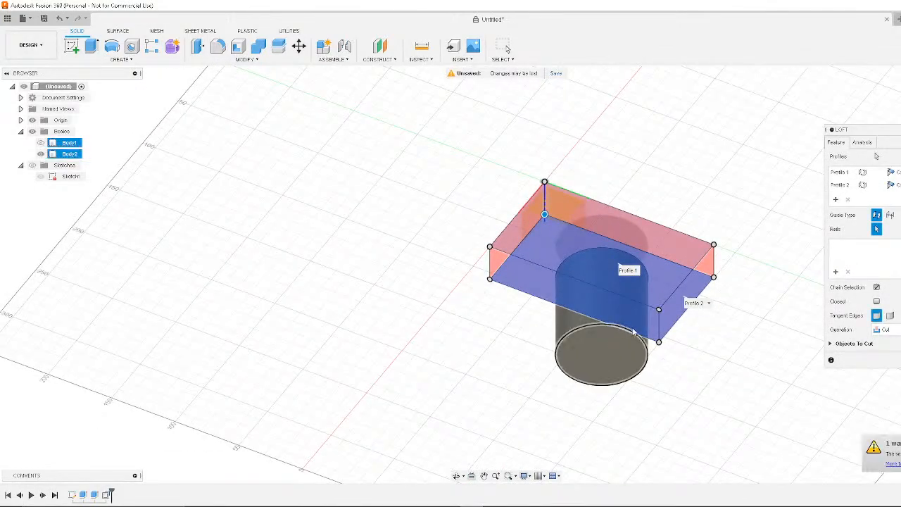
key("Return")
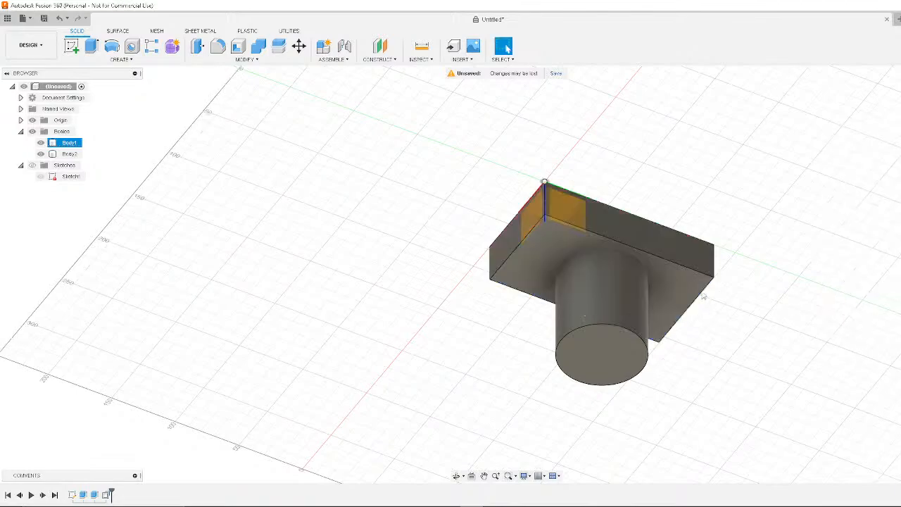
Hide the block and start a loft with the cylinder's upper end face as the first profile
middle_click_drag(783, 232, 735, 324, "shift")
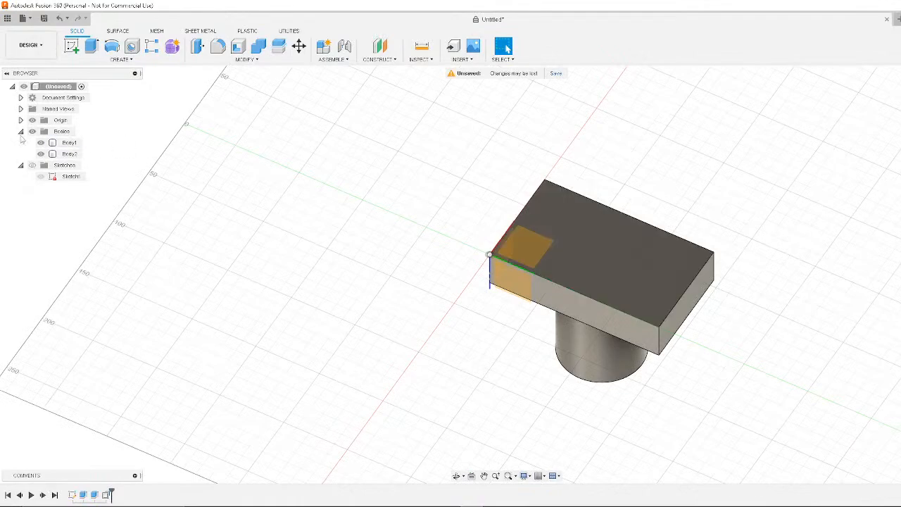
left_click(41, 154)
left_click(41, 142)
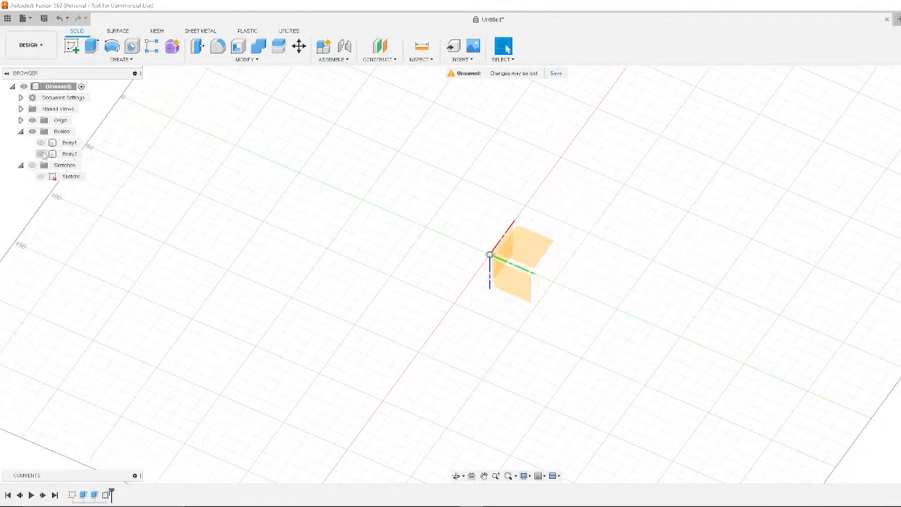
left_click(41, 154)
left_click(120, 59)
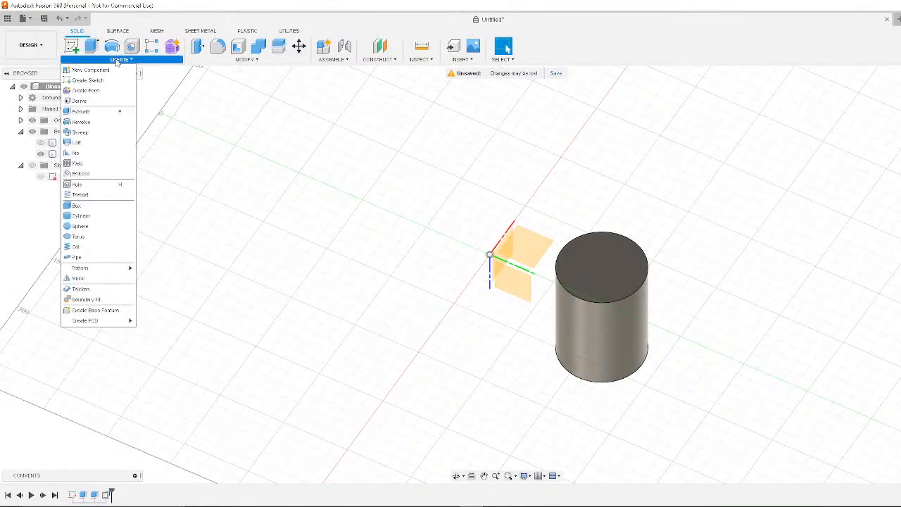
left_click(76, 142)
left_click(623, 272)
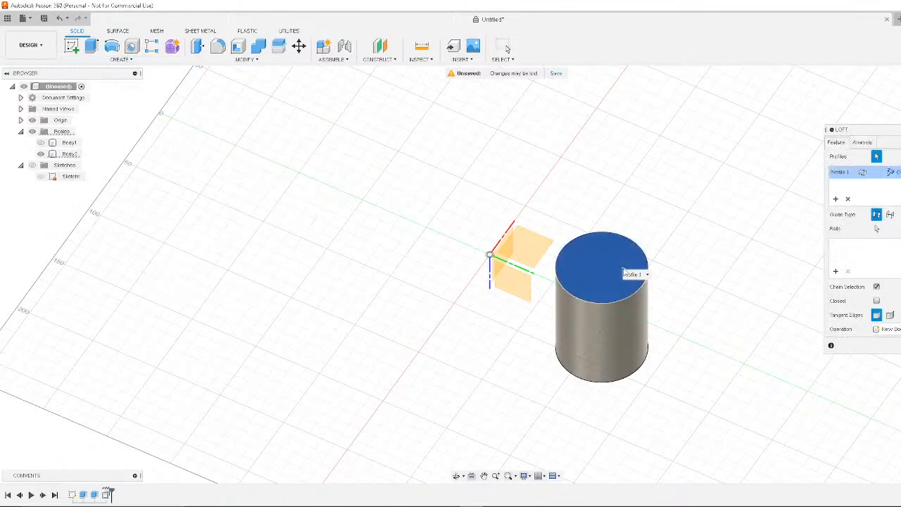
Try to continue the loft through the block's underside and top face, then show the block again
left_click(120, 59)
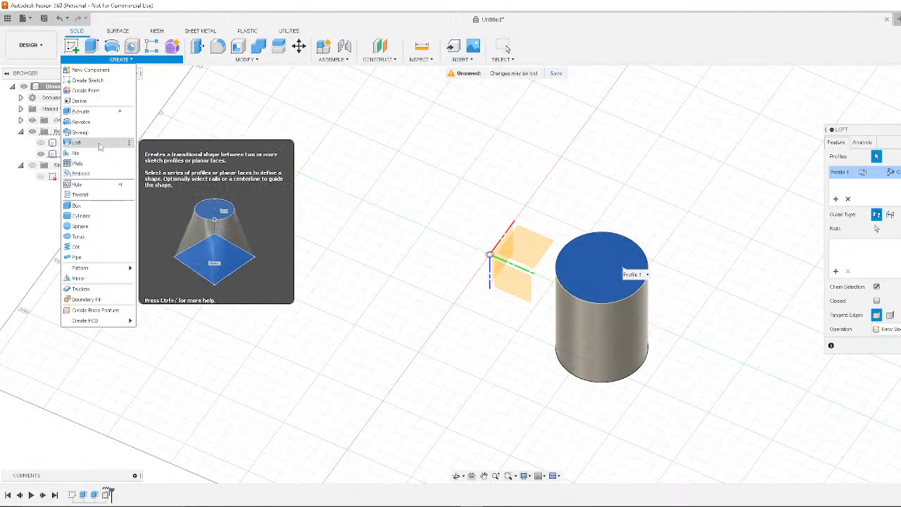
left_click(41, 143)
middle_click_drag(470, 338, 560, 214, "shift")
left_click(555, 244)
middle_click_drag(720, 175, 651, 336, "shift")
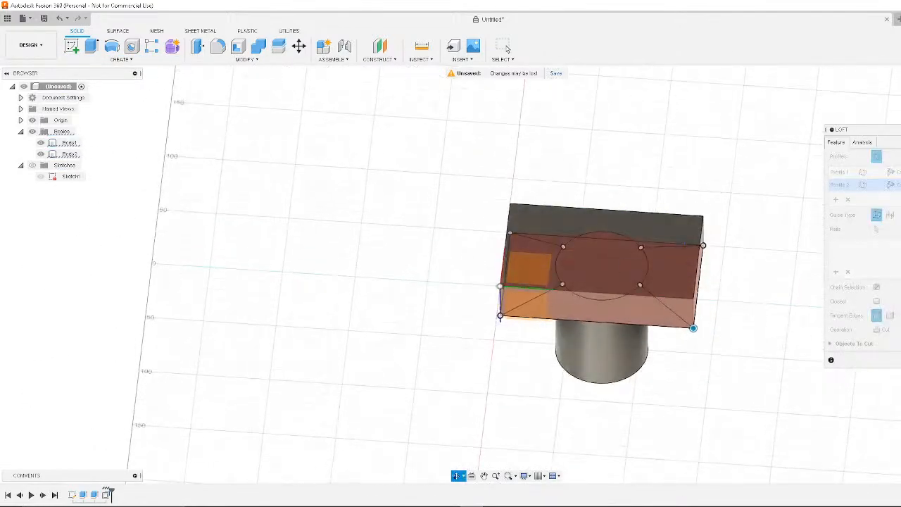
left_click(645, 249)
middle_click_drag(742, 366, 738, 333, "shift")
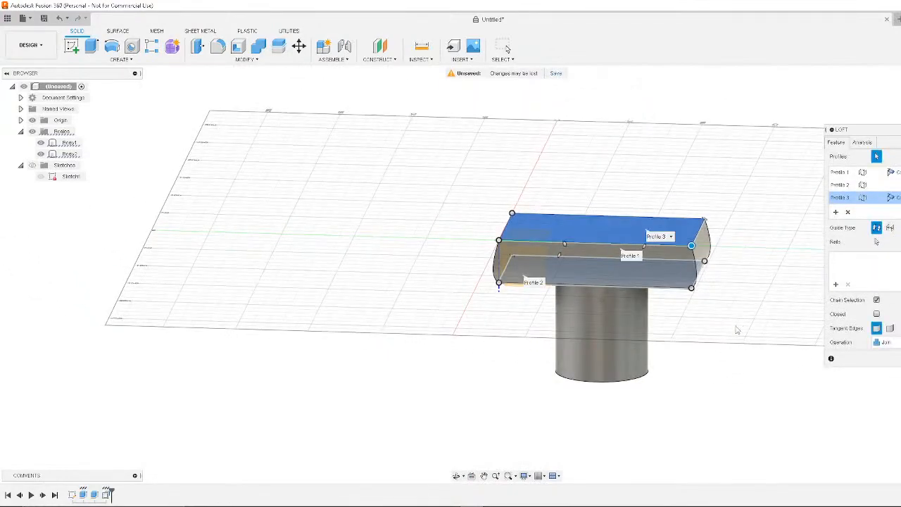
middle_click_drag(741, 277, 687, 319, "shift")
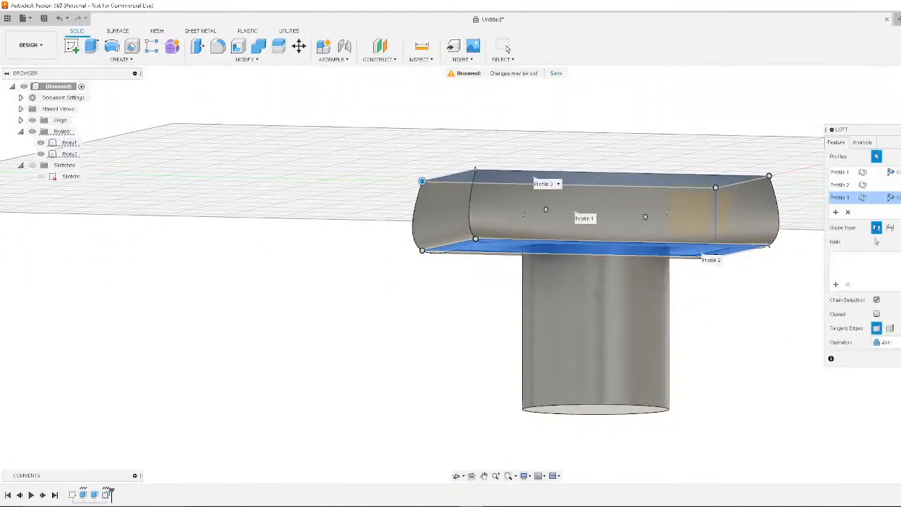
left_click(504, 46)
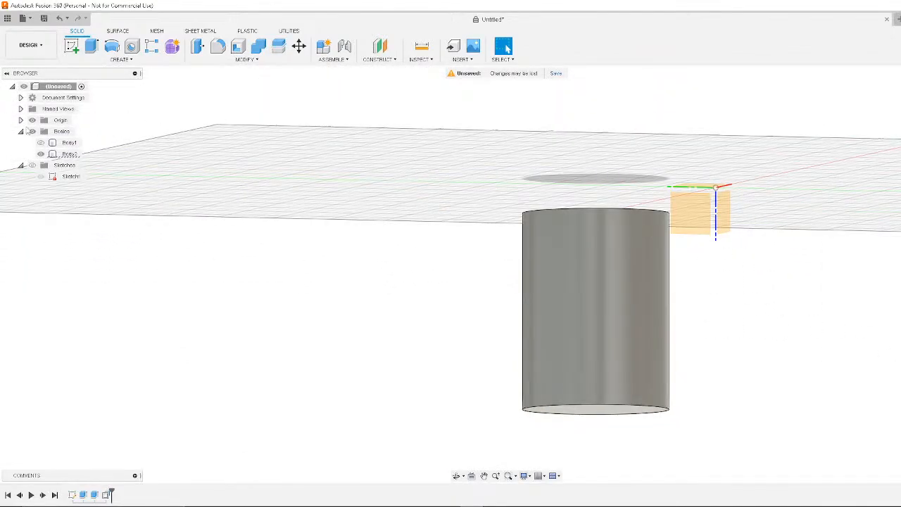
left_click(41, 142)
middle_click_drag(634, 317, 817, 313, "shift")
middle_click_drag(878, 273, 833, 333)
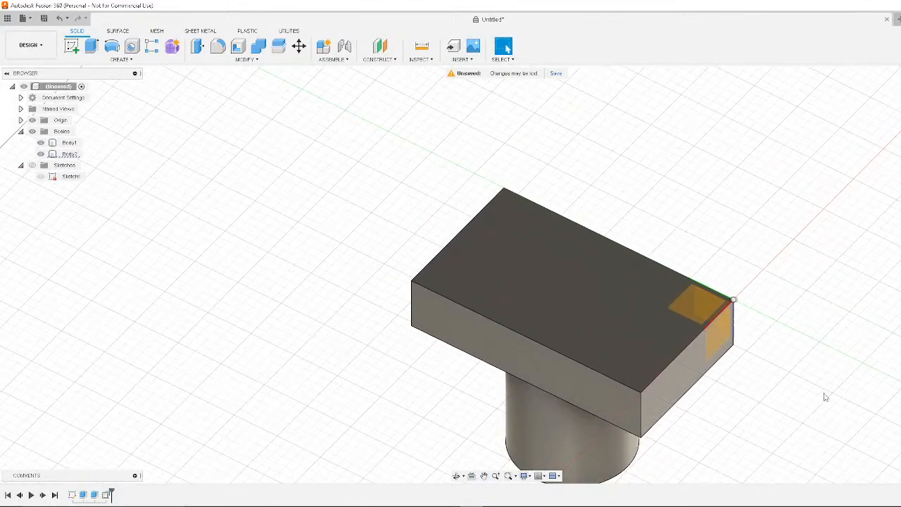
scroll(852, 367, "down", 2)
left_click(547, 226)
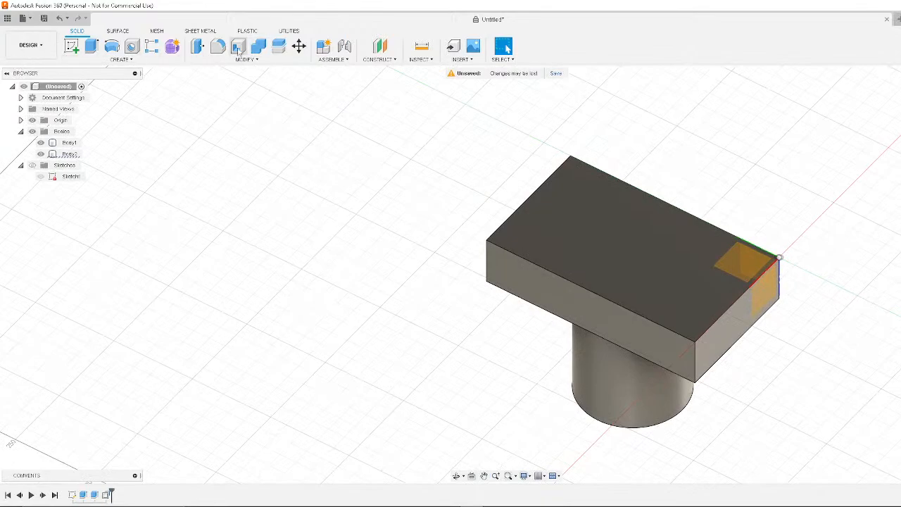
left_click(121, 59)
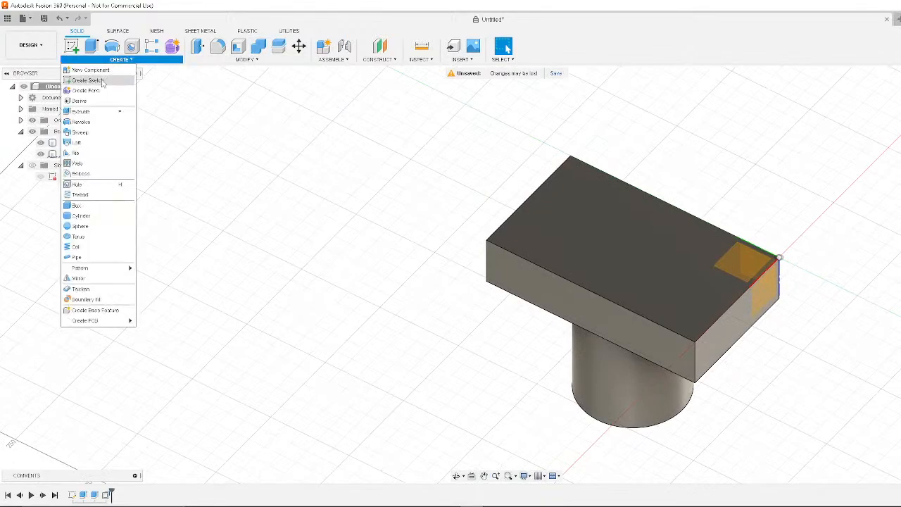
left_click(77, 142)
left_click(683, 258)
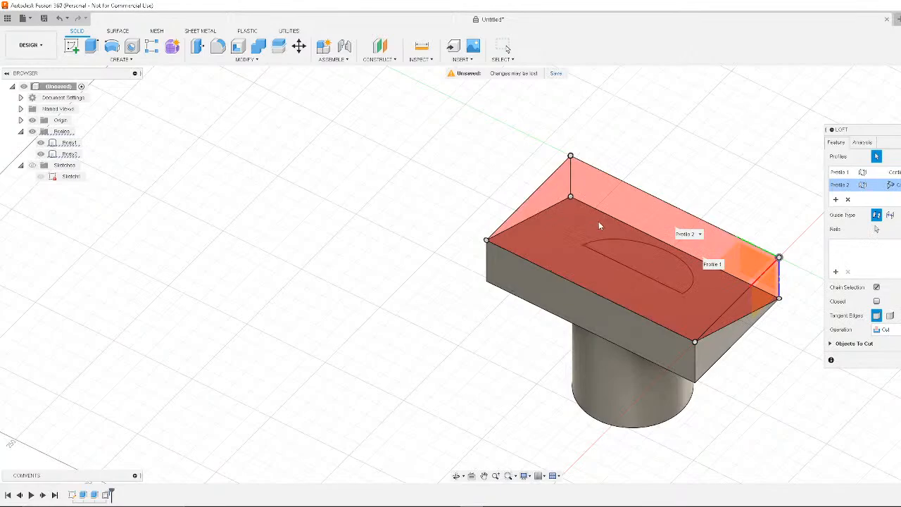
left_click(848, 199)
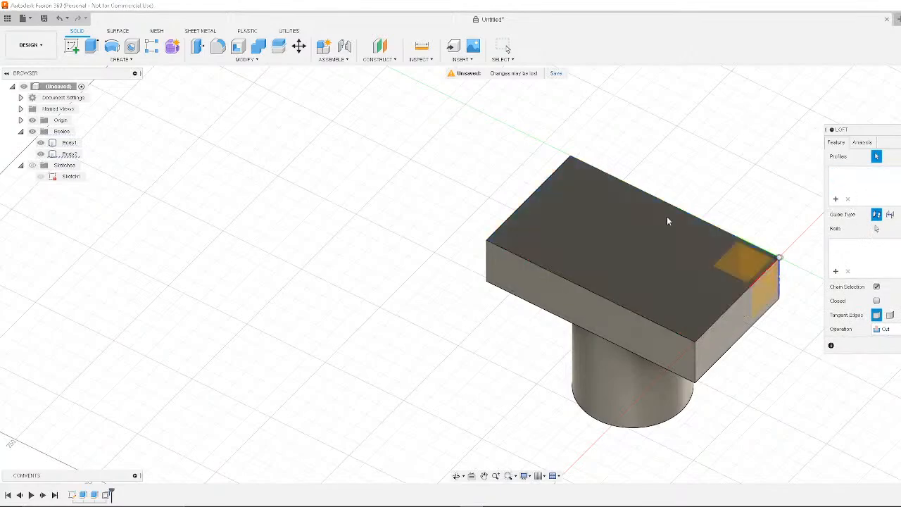
Try to loft a cut from the block's top face to the cylinder's upper end face, hiding the block while picking the circle
left_click(561, 226)
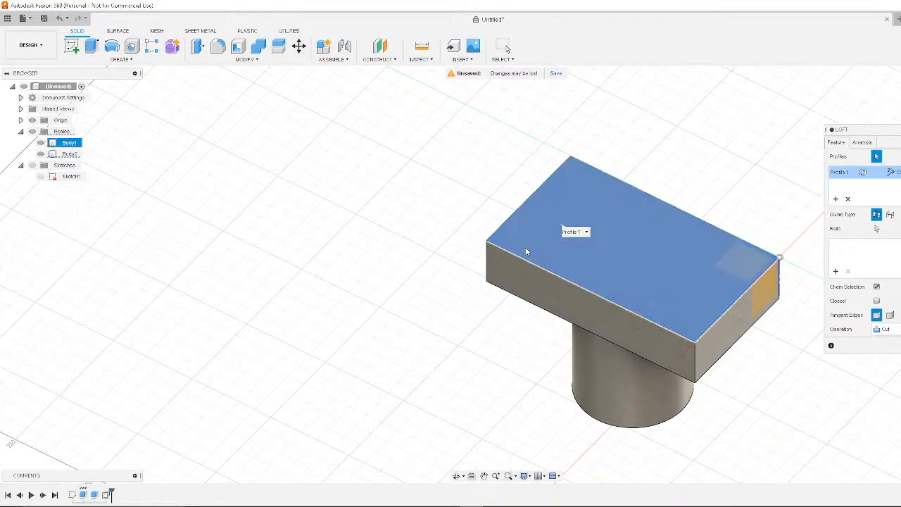
left_click(40, 142)
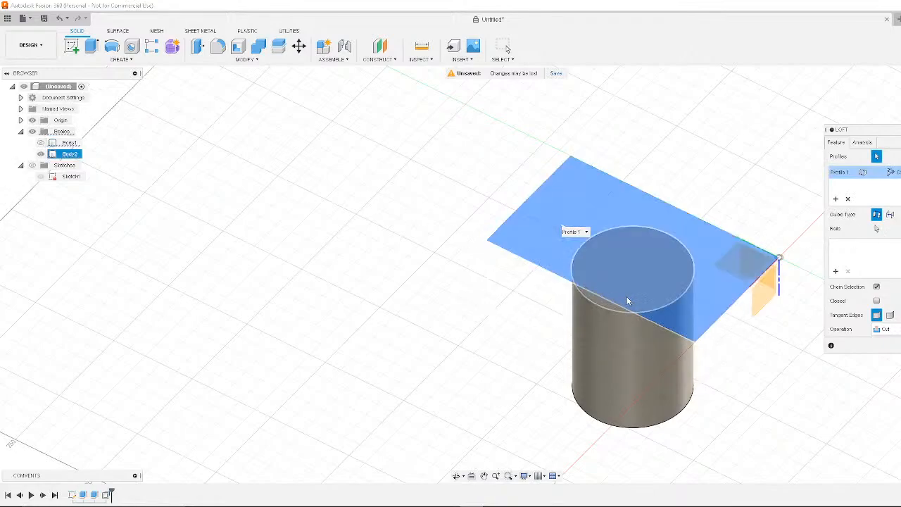
left_click(629, 302)
left_click(40, 143)
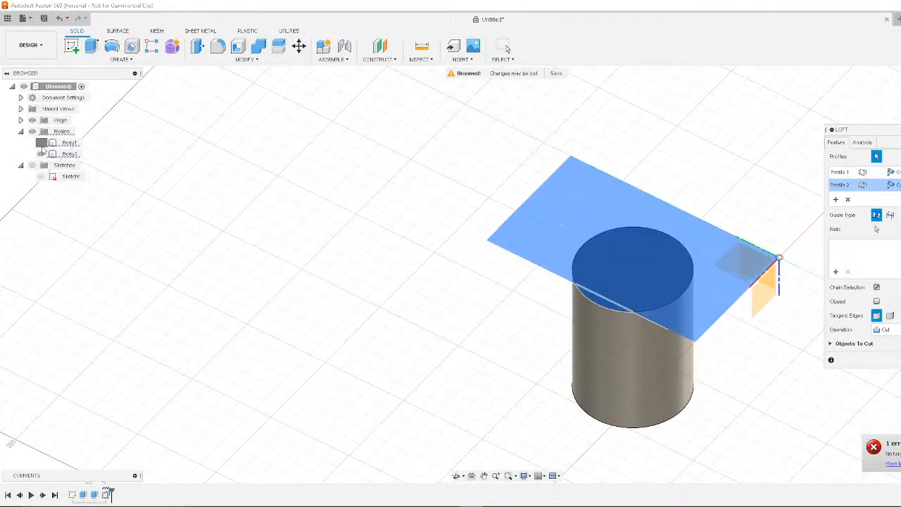
middle_click_drag(772, 206, 635, 170, "shift")
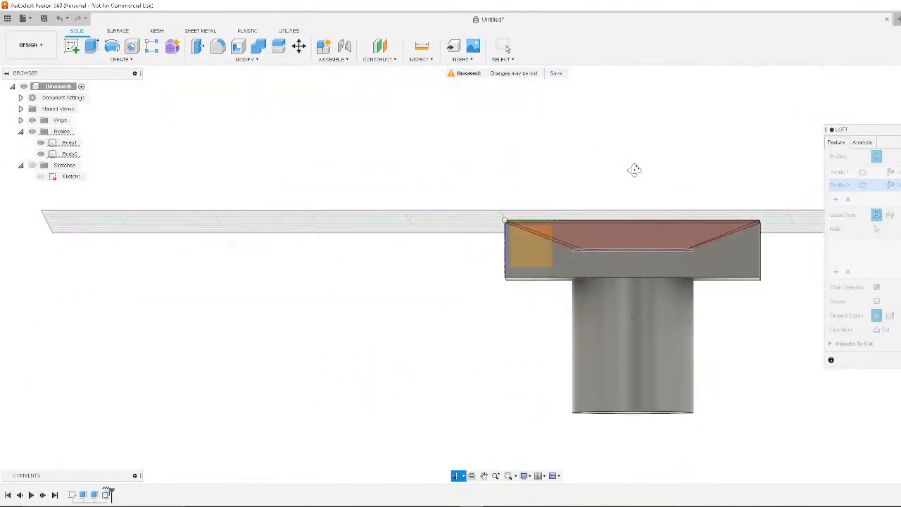
key("Return")
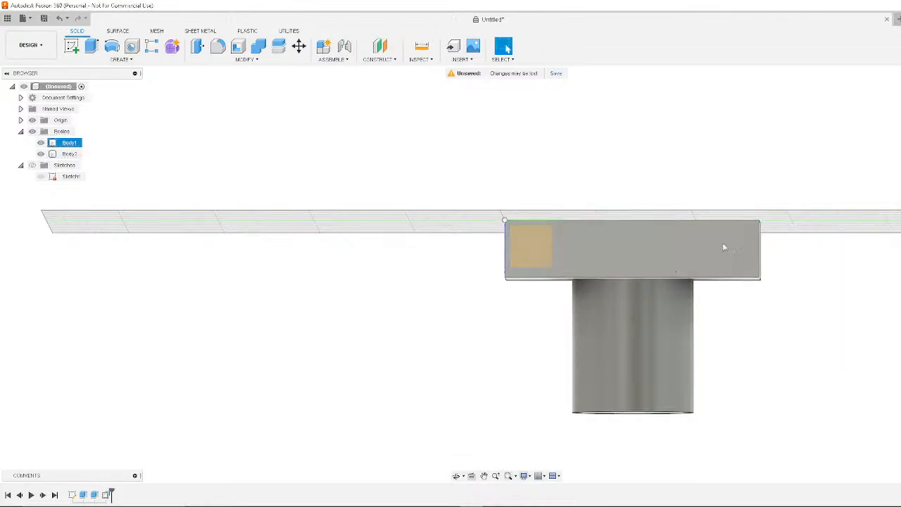
Lower the cylinder's upper end face to the level of the block's underside with Press Pull, hiding the block during the edit
mouse_move(812, 242)
middle_mouse_down("shift")
mouse_move(809, 275)
mouse_move(817, 243)
middle_mouse_up("shift")
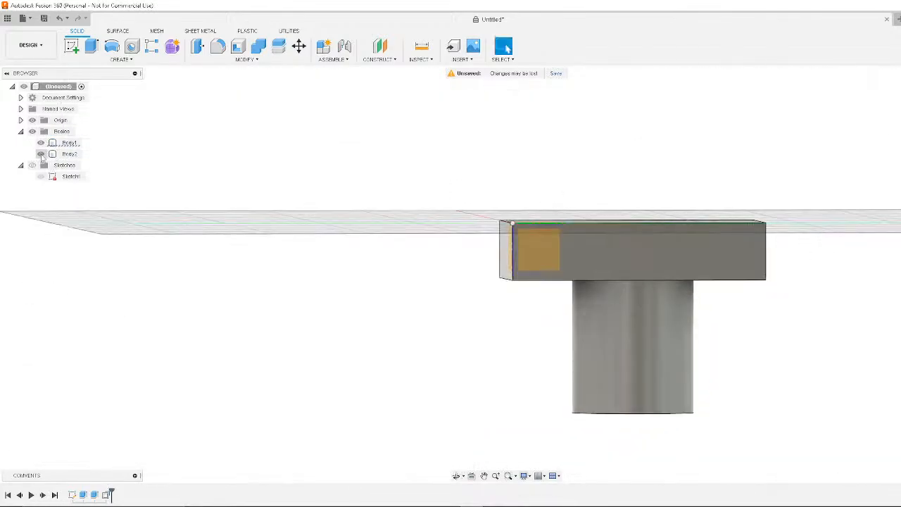
left_click(40, 153)
left_click(41, 142)
left_click(41, 154)
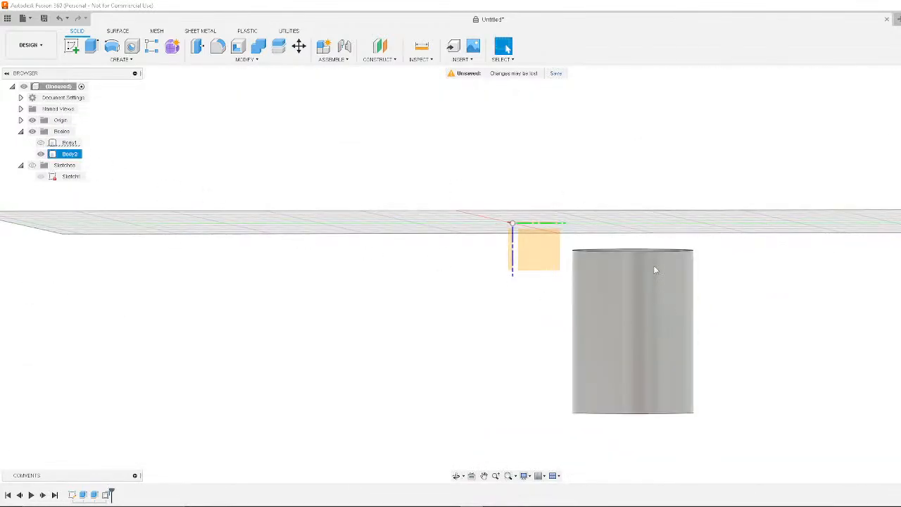
middle_click_drag(654, 265, 787, 240, "shift")
key("q")
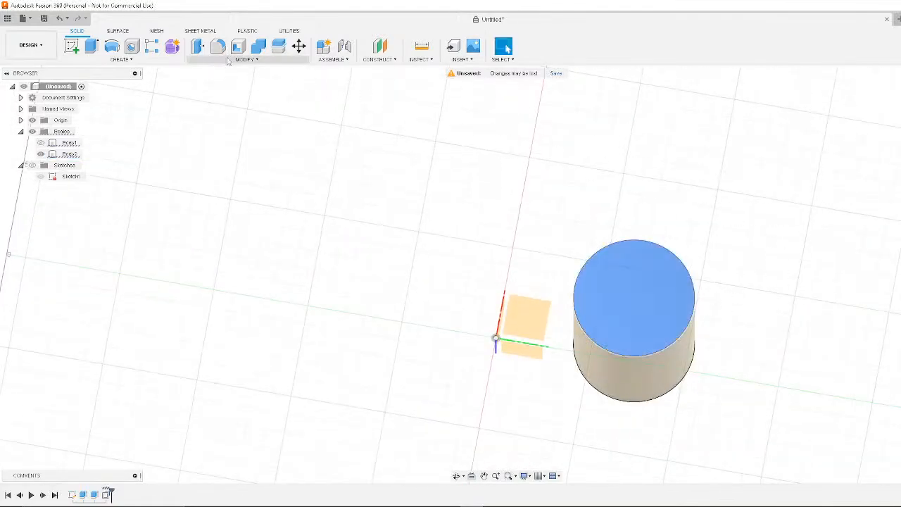
middle_click_drag(825, 268, 821, 207, "shift")
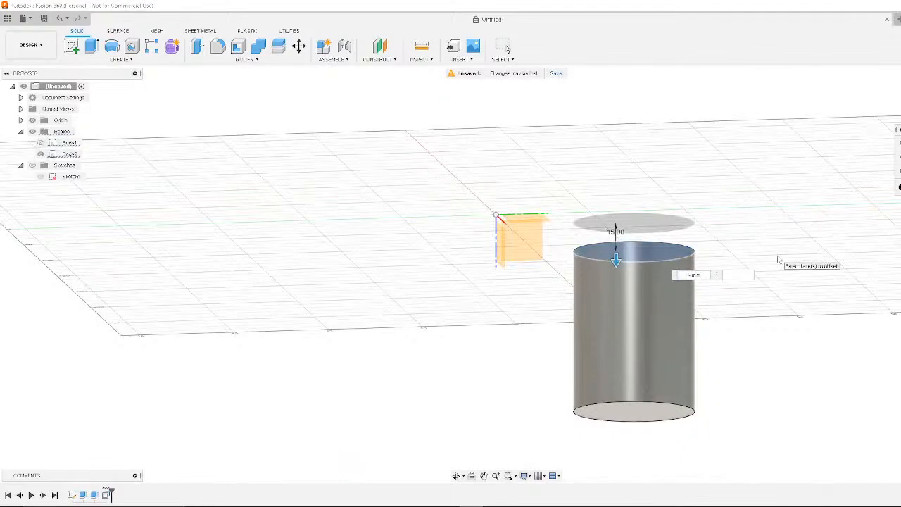
key("Return")
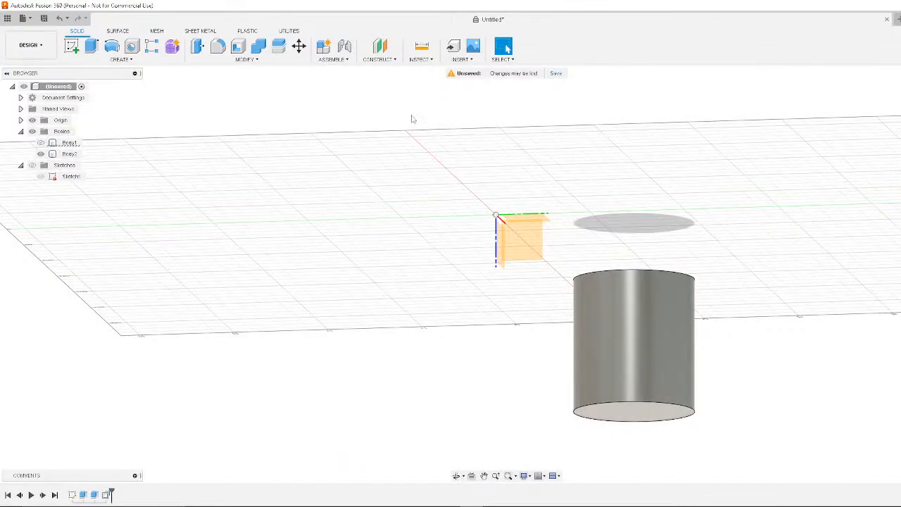
left_click(40, 142)
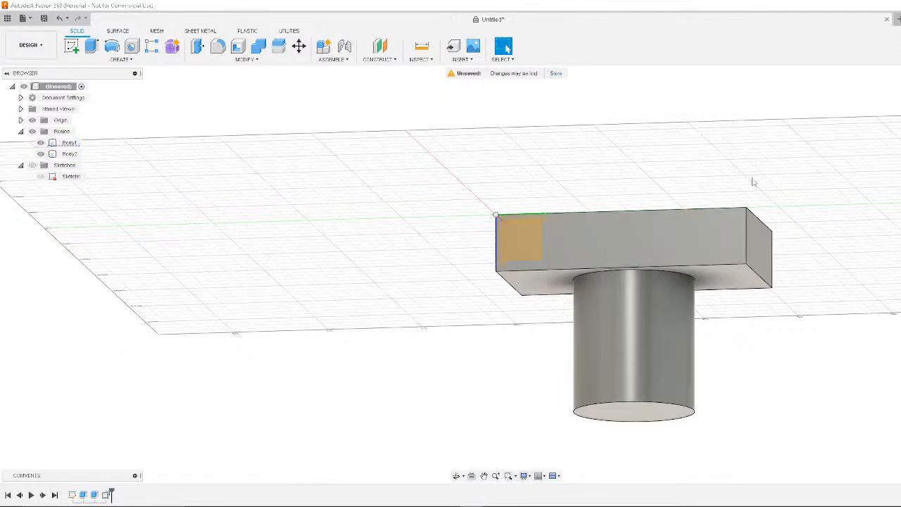
middle_click_drag(752, 183, 739, 198, "shift")
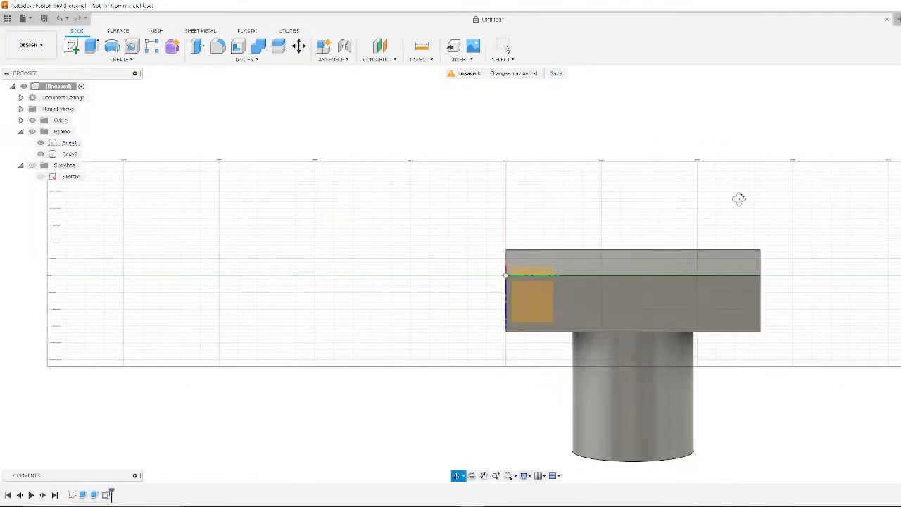
Raise the cylinder's upper end face slightly with Press Pull, hiding the block during the edit and showing it again
left_click(678, 290)
left_click(525, 235)
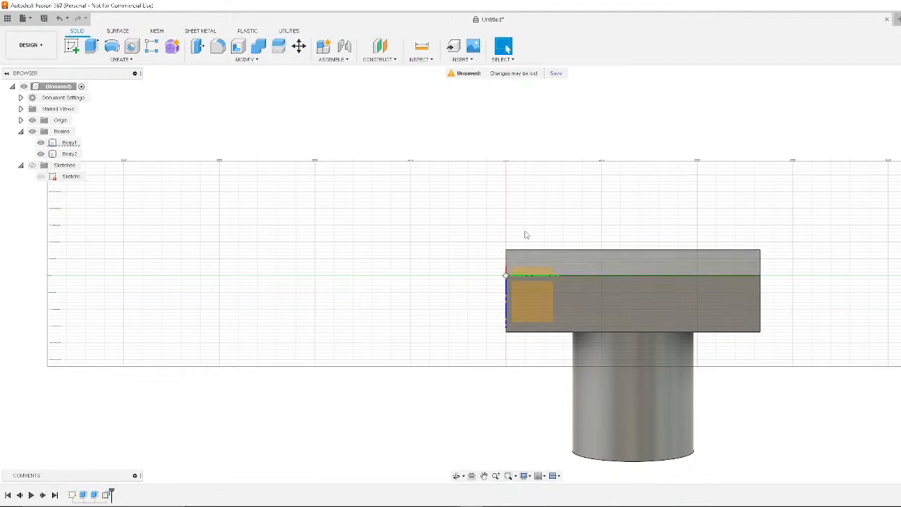
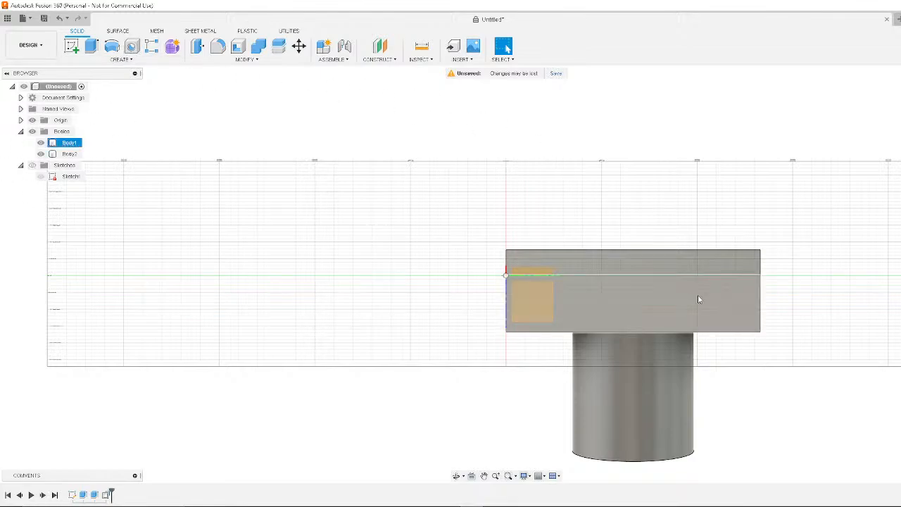
scroll(856, 296, "up", 2)
left_click(743, 264)
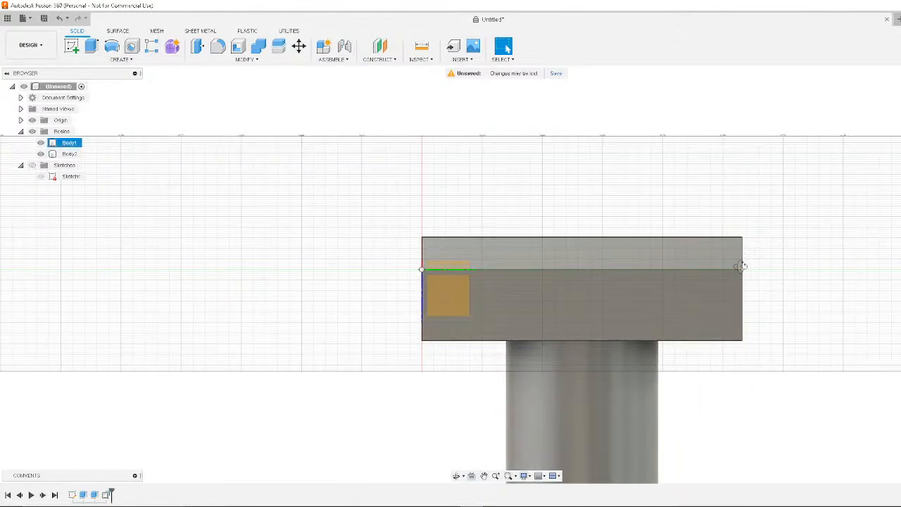
middle_click_drag(744, 261, 711, 264, "shift")
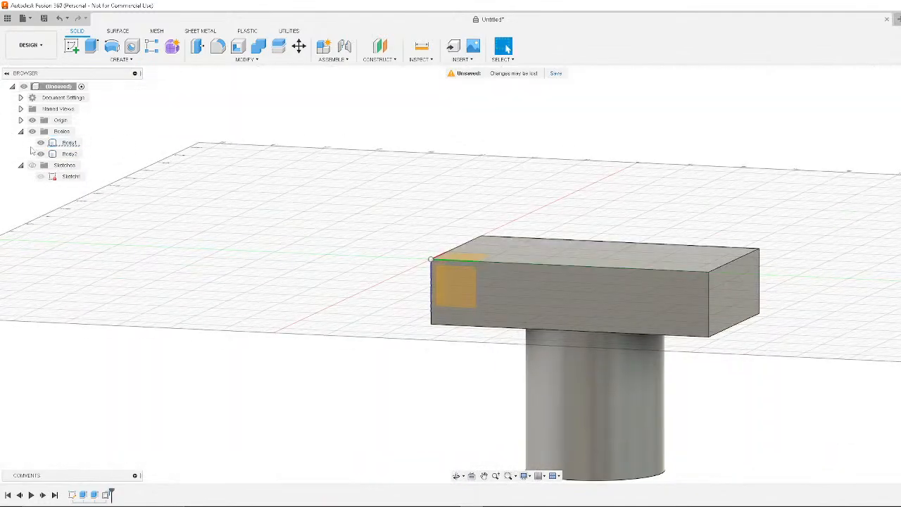
left_click(40, 143)
left_click(597, 321)
left_click(596, 322)
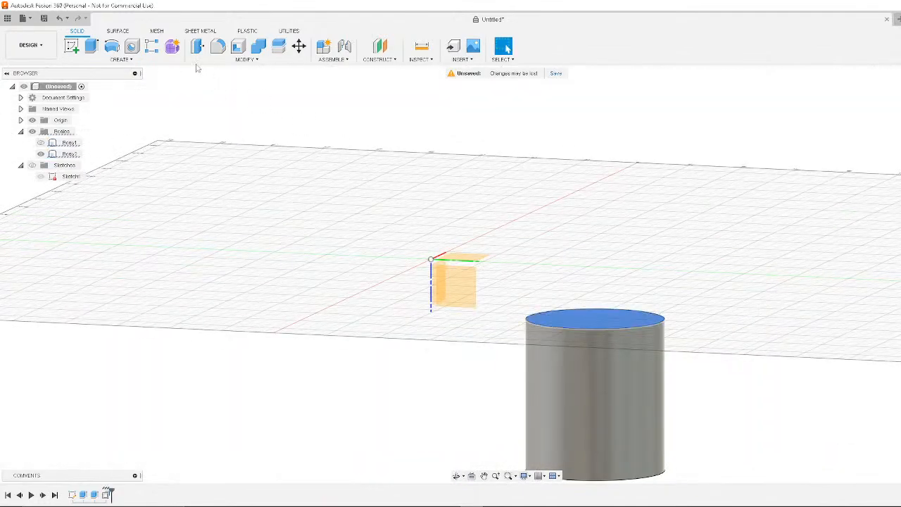
left_click(197, 46)
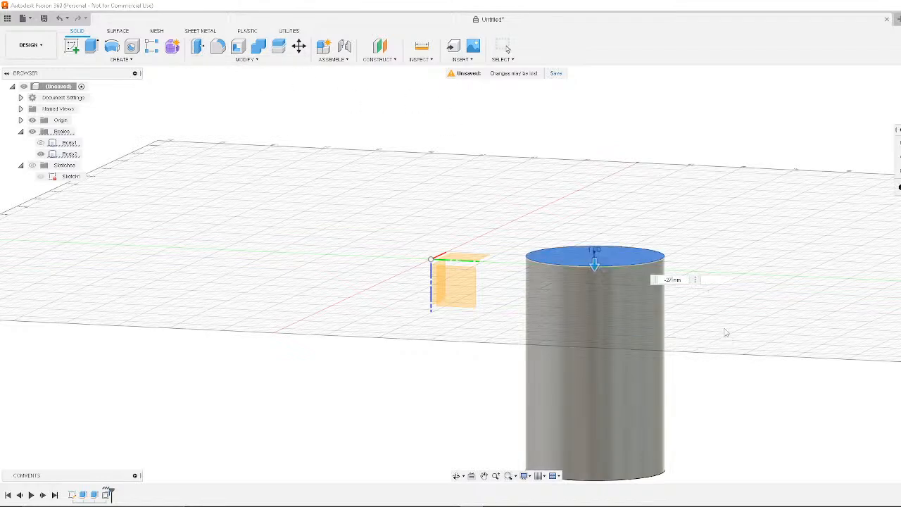
key("Escape")
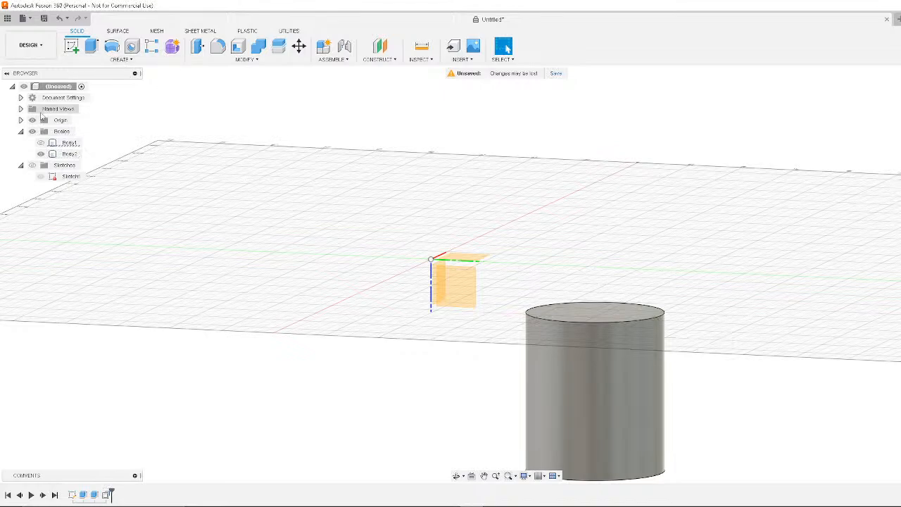
left_click(40, 142)
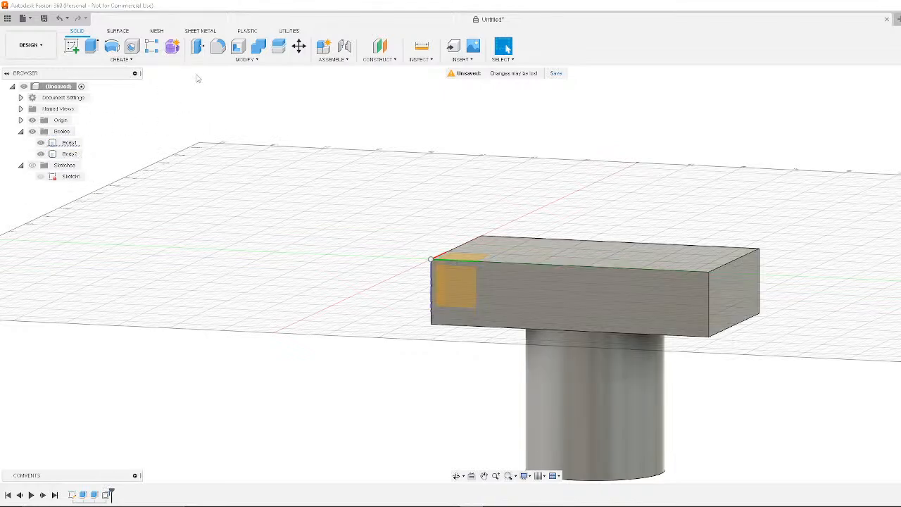
Loft a new body from the block's top face to the cylinder's upper end face, hiding the block to pick the circle
left_click(246, 59)
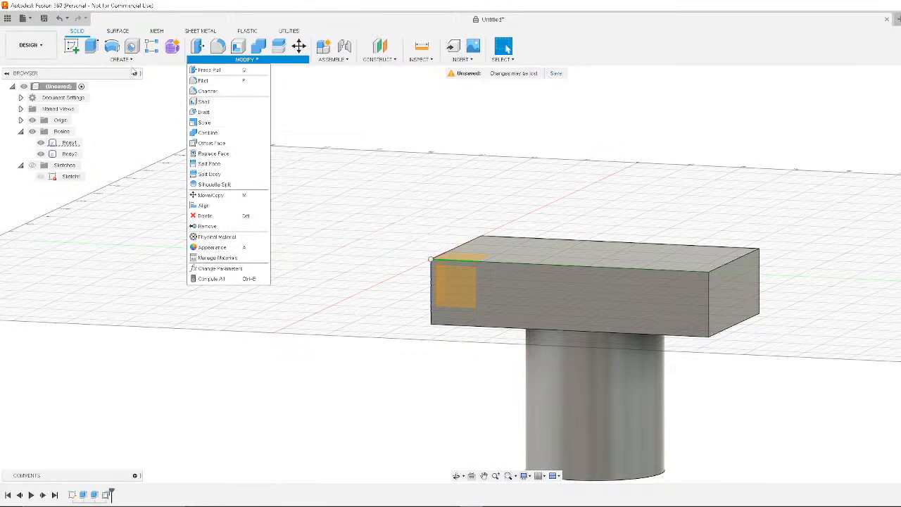
left_click(121, 59)
left_click(103, 144)
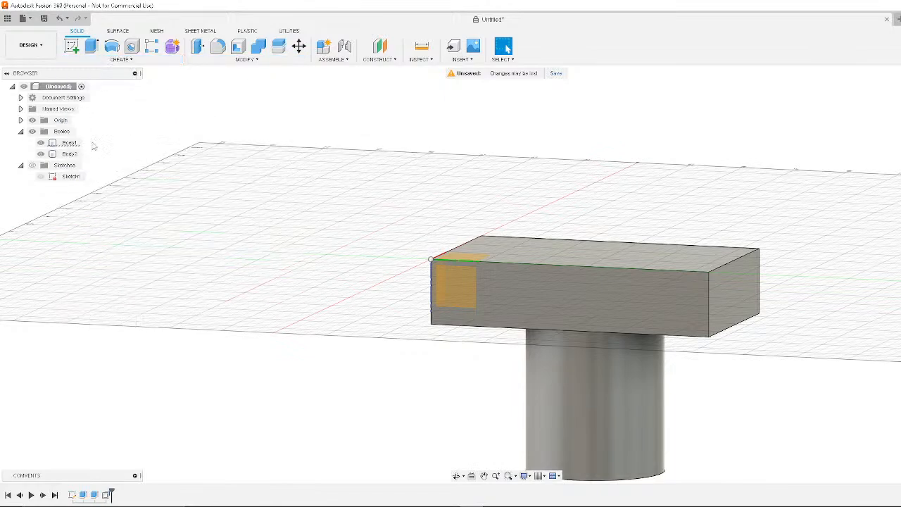
left_click(629, 251)
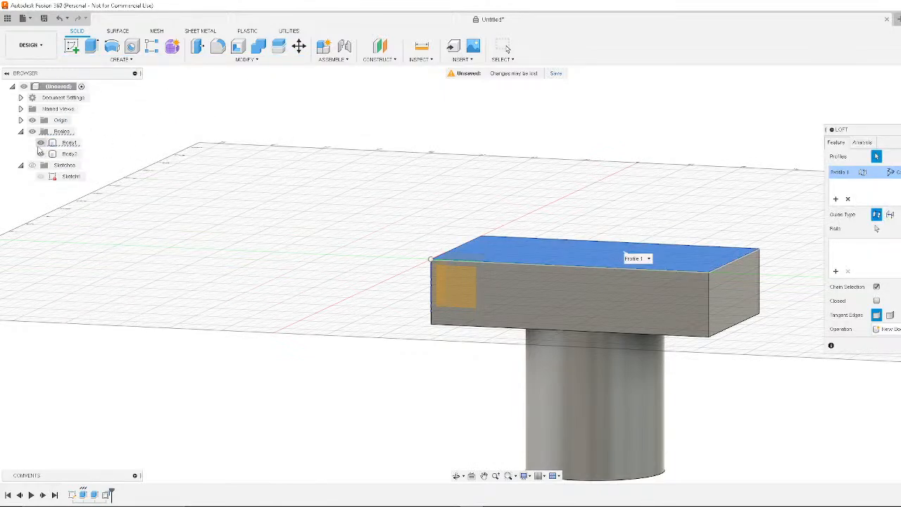
left_click(40, 143)
left_click(617, 319)
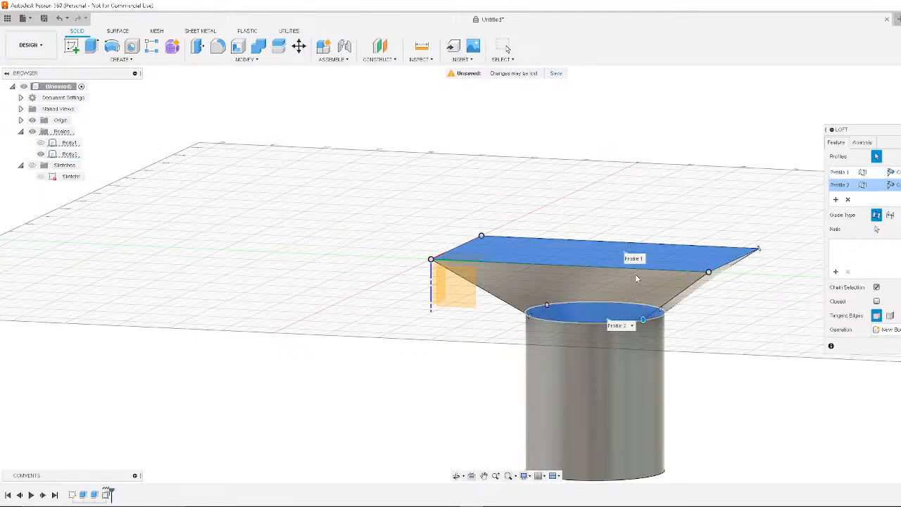
middle_click_drag(672, 212, 681, 237, "shift")
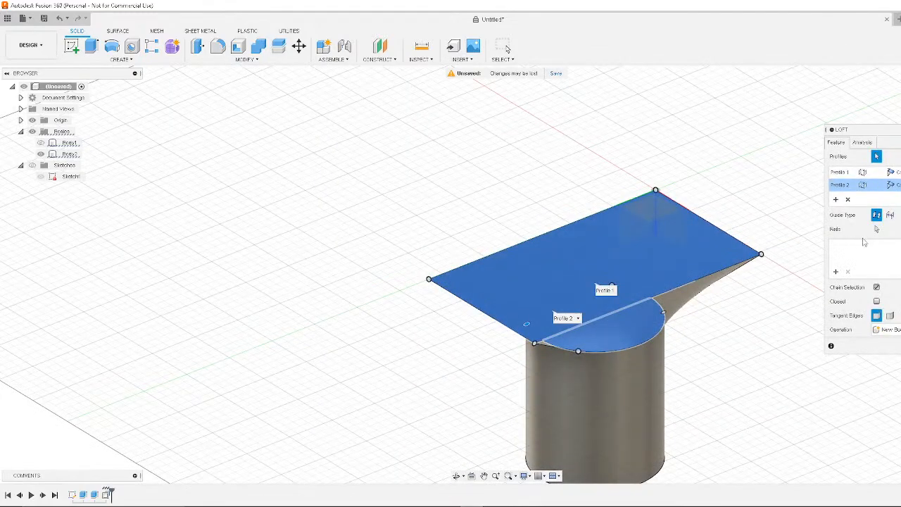
middle_click_drag(730, 313, 756, 336, "shift")
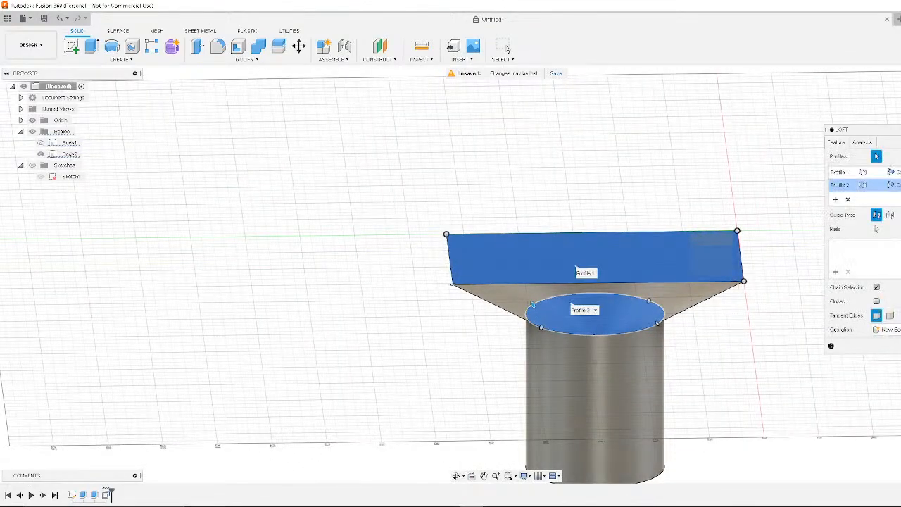
key("Return")
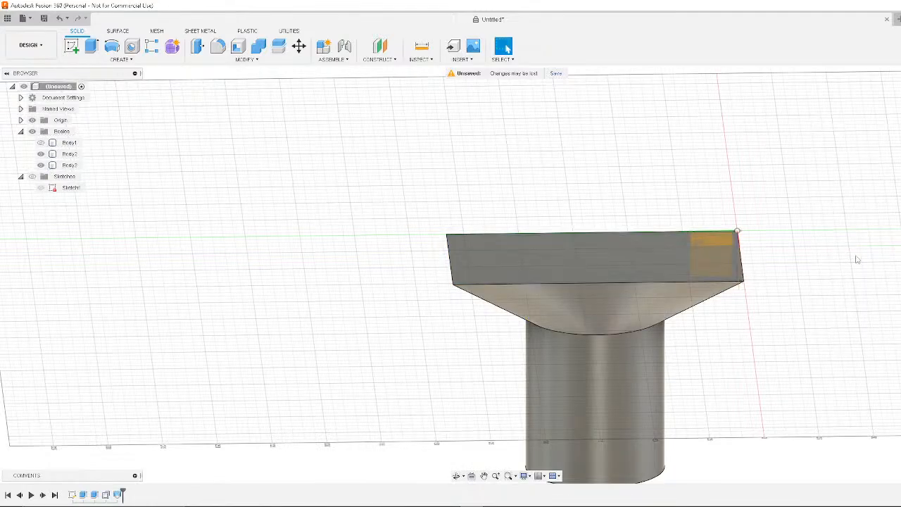
Show Sketch1 with its rectangle and circle on the lofted body's top face
middle_click_drag(854, 258, 712, 310, "shift")
left_click(584, 305)
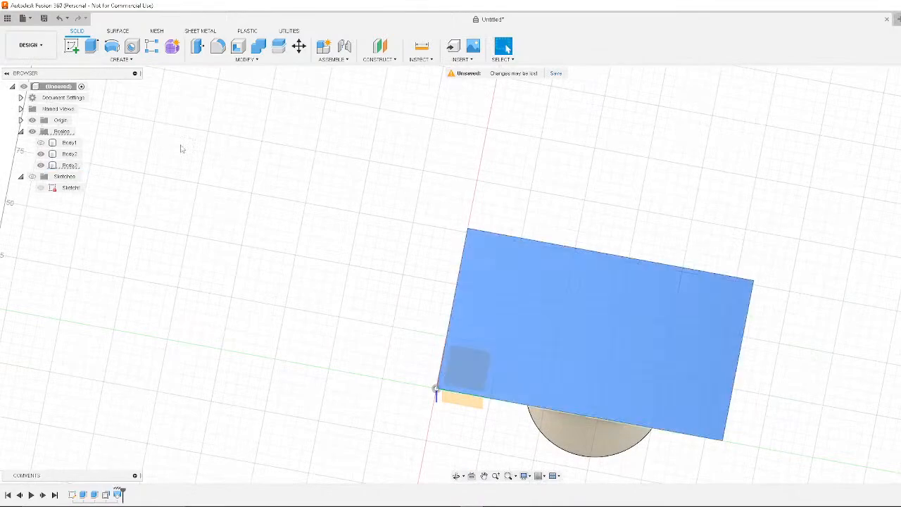
left_click(130, 60)
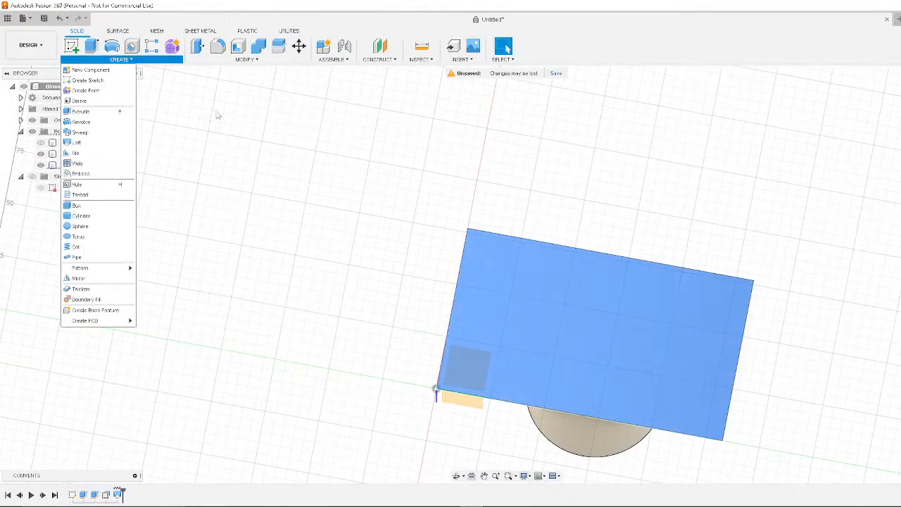
left_click(323, 119)
left_click(373, 119)
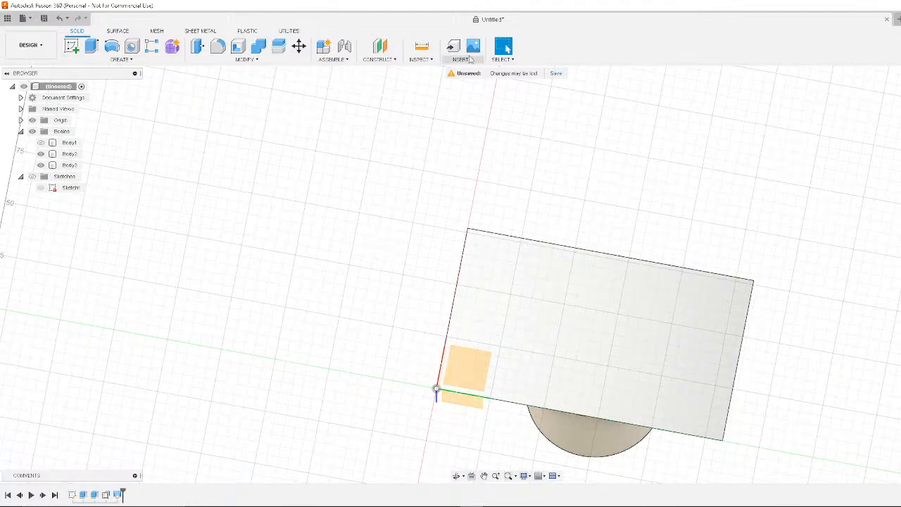
left_click(40, 187)
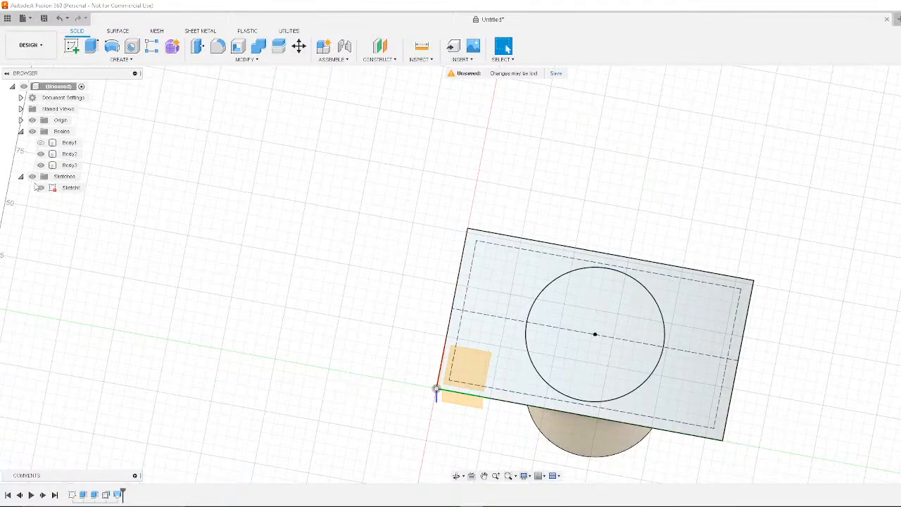
middle_click_drag(734, 187, 765, 143, "shift")
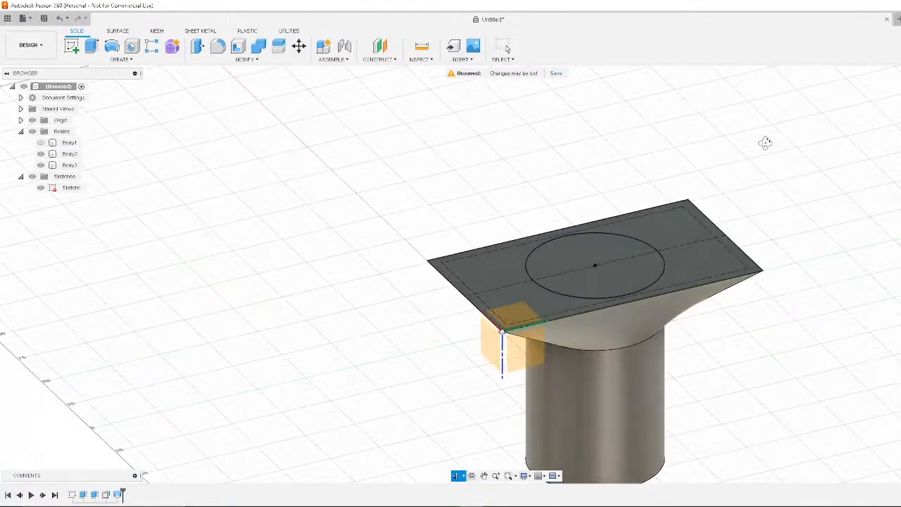
key("Escape")
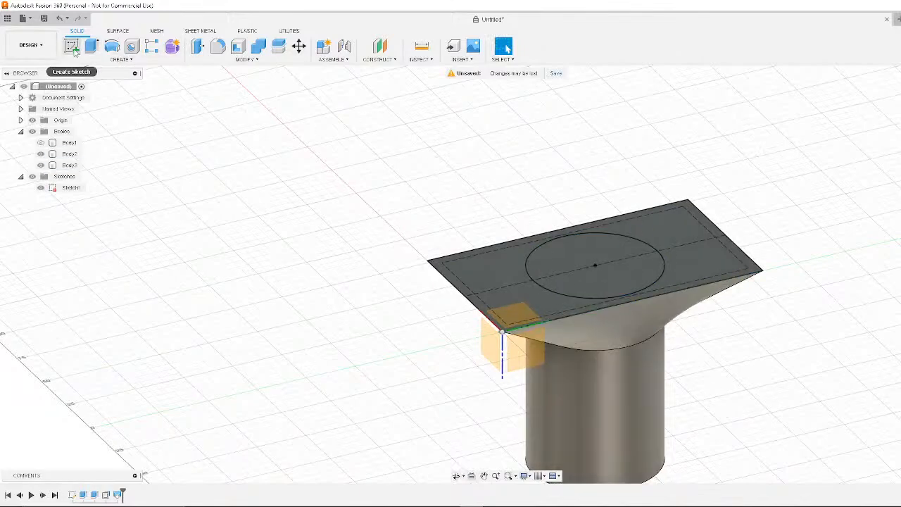
Start another loft with the rectangular sketch region around the circle as the first profile
left_click(118, 59)
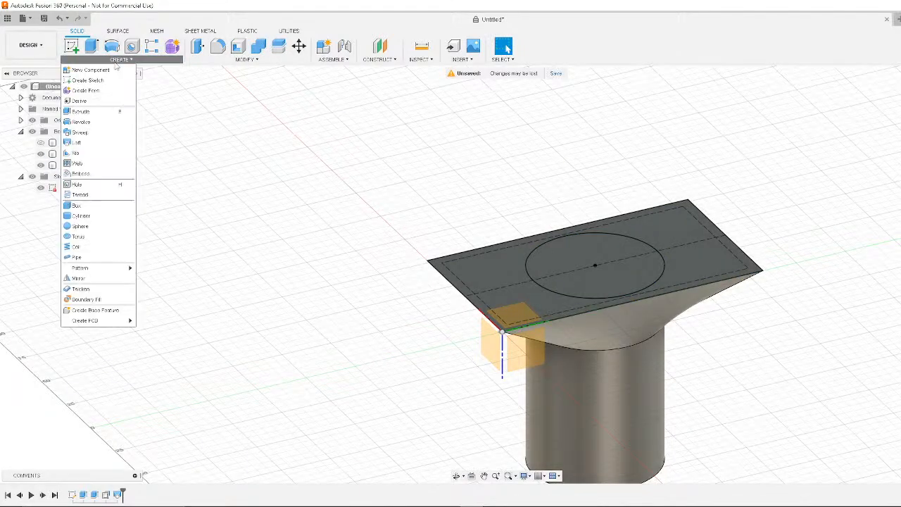
left_click(114, 144)
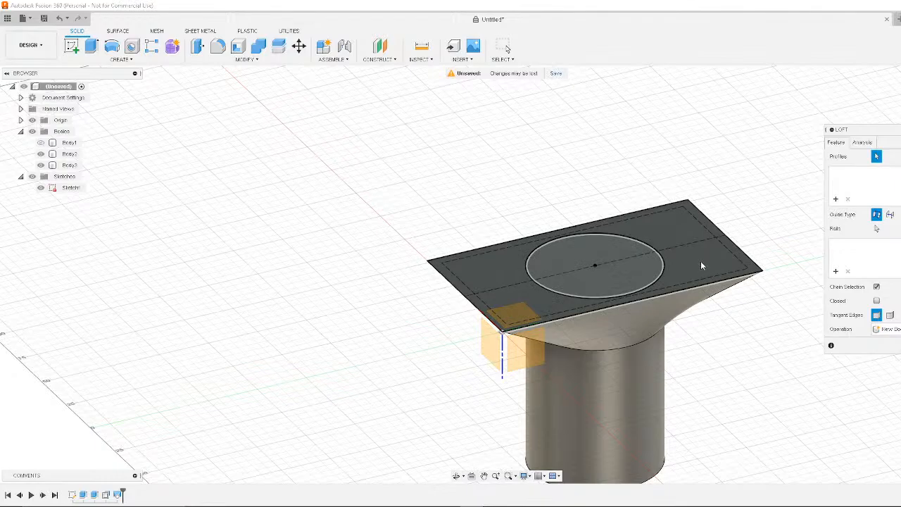
middle_click_drag(668, 166, 663, 265)
scroll(663, 265, "up", 5)
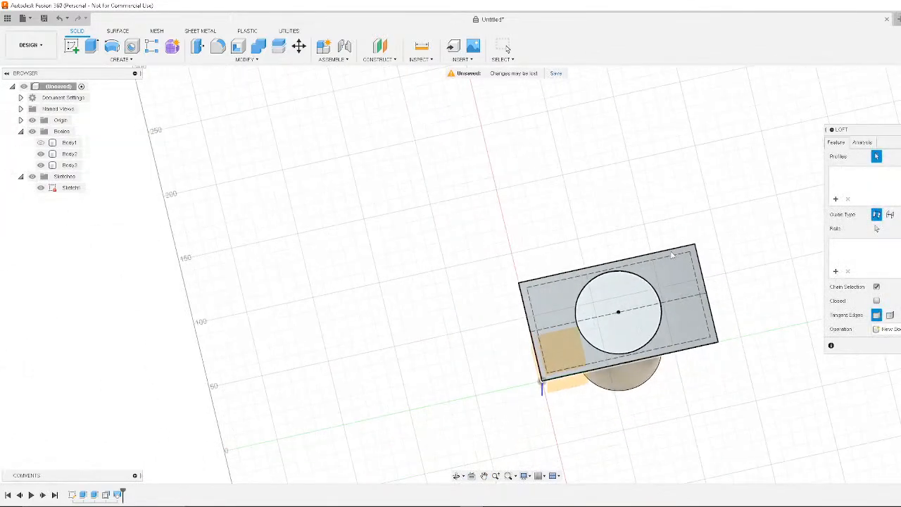
left_click(672, 264)
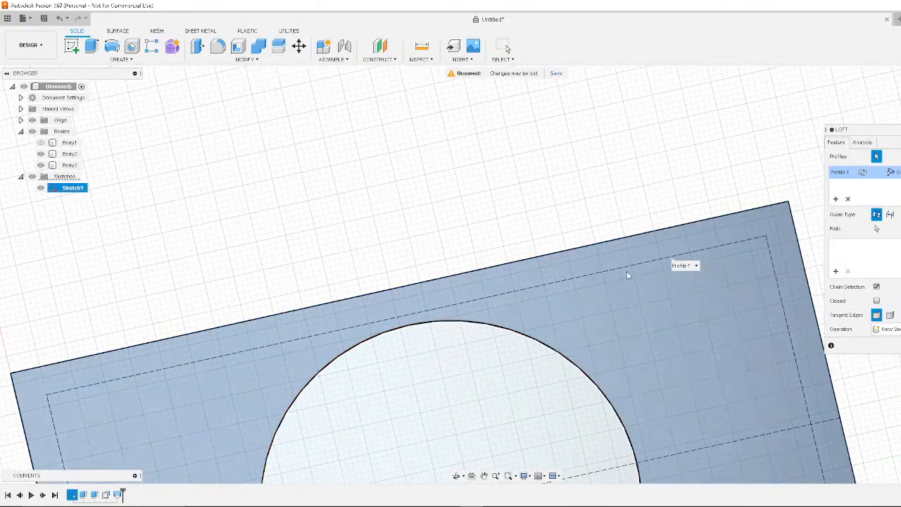
scroll(623, 269, "down", 5)
middle_click_drag(687, 161, 677, 205, "shift")
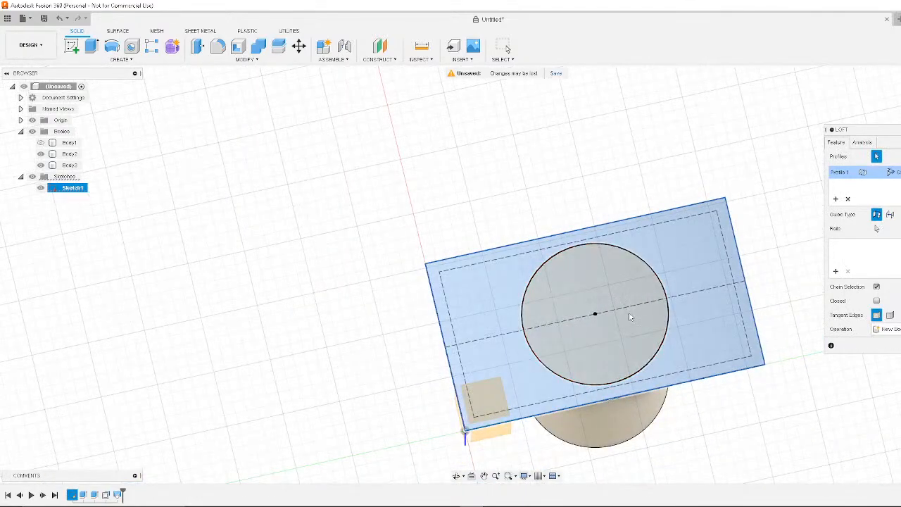
middle_click_drag(630, 313, 634, 240, "shift")
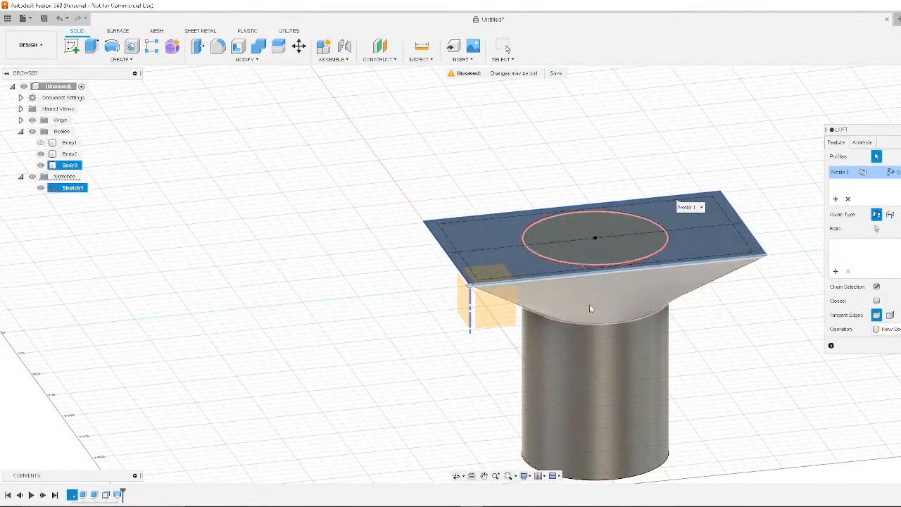
Try to complete the loft with the cylinder's upper end face as the second profile, toggling body visibility to pick it
left_click(40, 143)
left_click(41, 143)
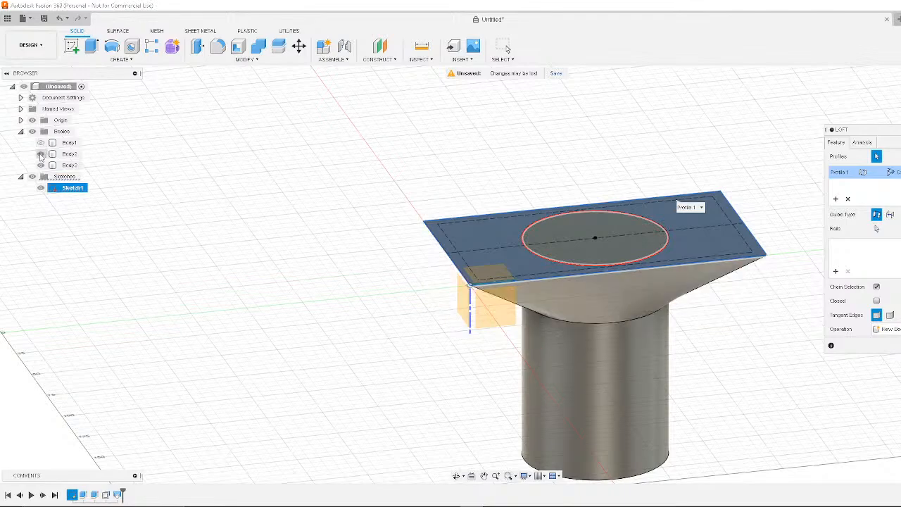
left_click(41, 154)
left_click(40, 153)
left_click(40, 165)
left_click(623, 311)
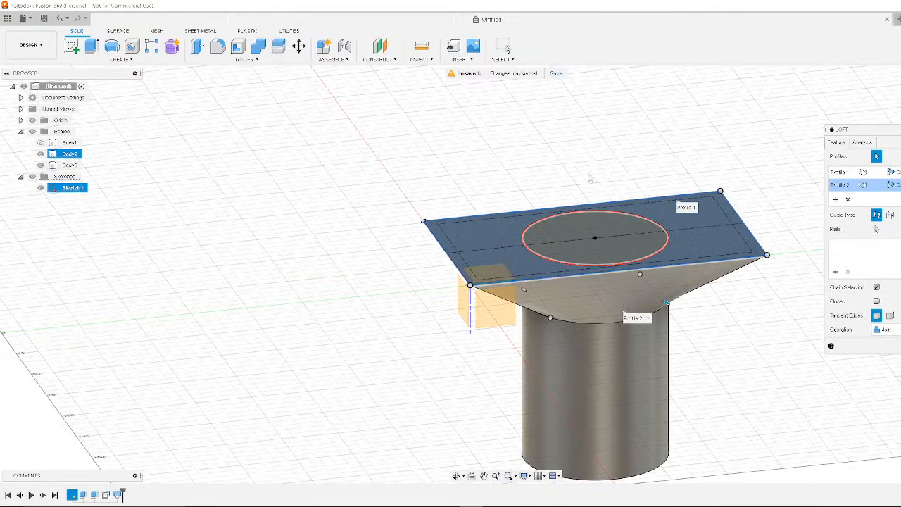
middle_click_drag(590, 178, 664, 167, "shift")
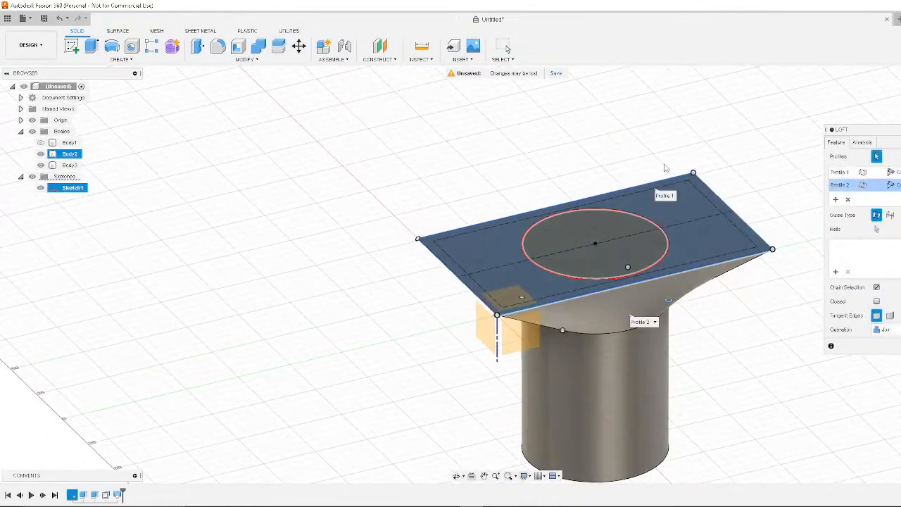
key("Return")
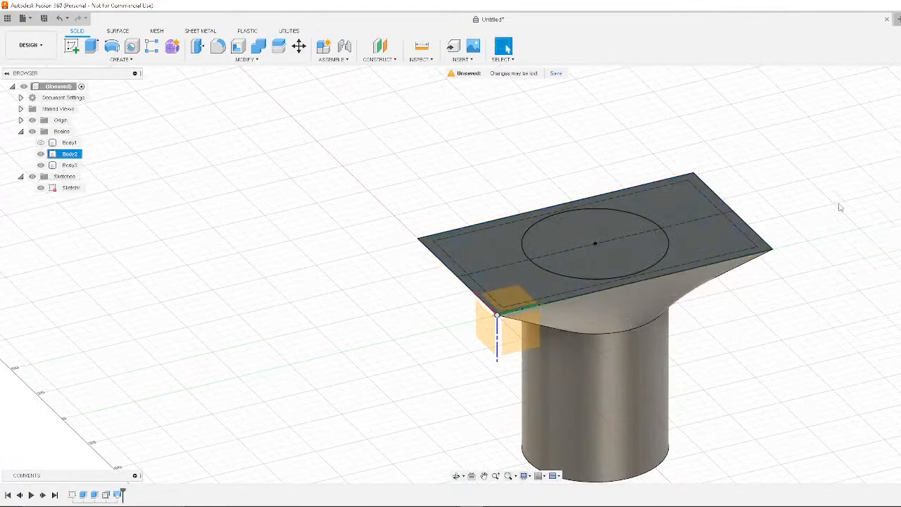
left_click(246, 60)
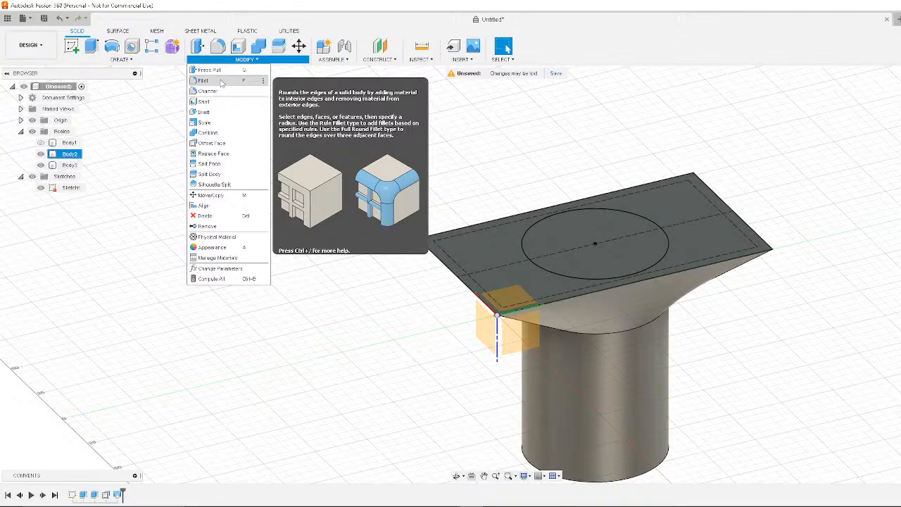
left_click(702, 112)
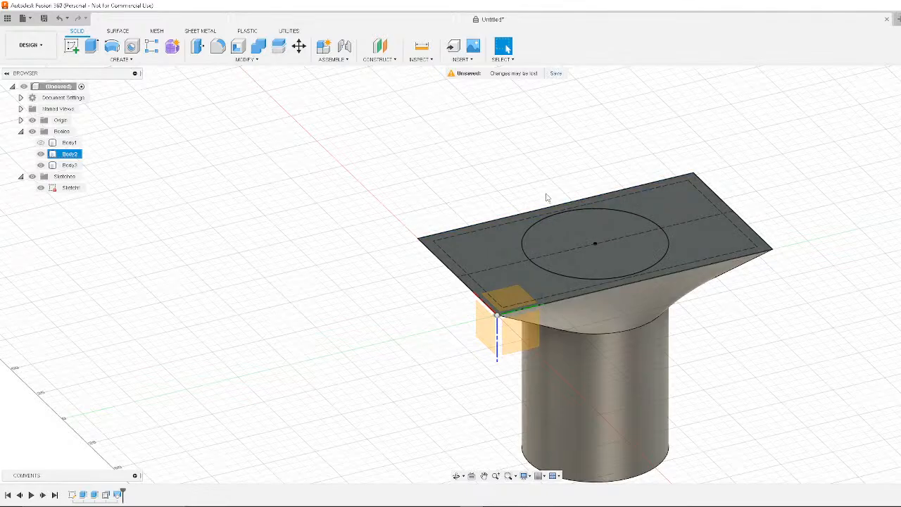
left_click(245, 60)
left_click(485, 130)
Duplicate the cylinder body and the lofted body in place with copy and paste, leaving the copies unmoved
middle_click_drag(440, 206, 816, 137, "shift")
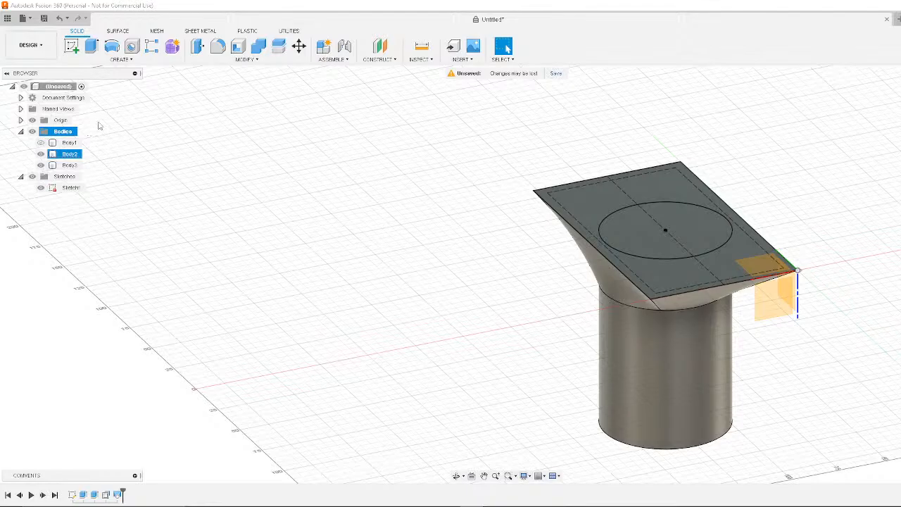
right_click(51, 133)
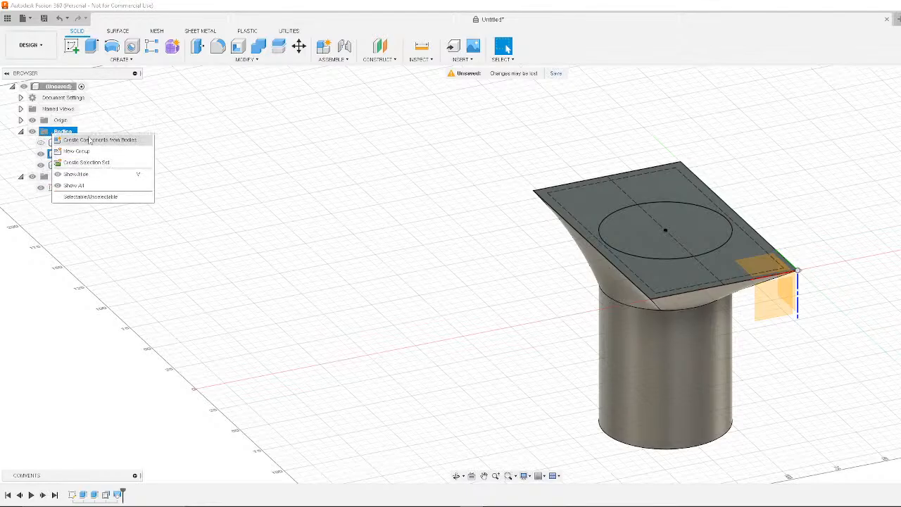
left_click(169, 106)
left_click(73, 154, "ctrl")
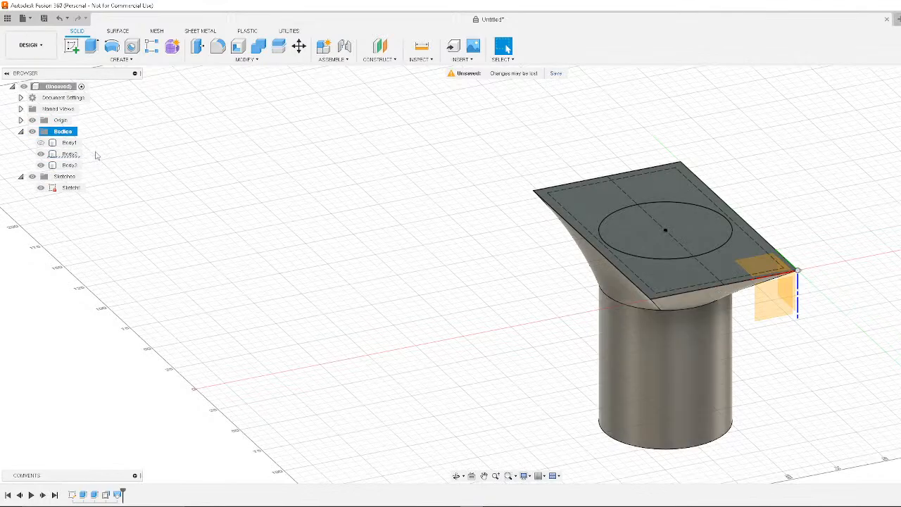
left_click(74, 154)
left_click(76, 165, "ctrl")
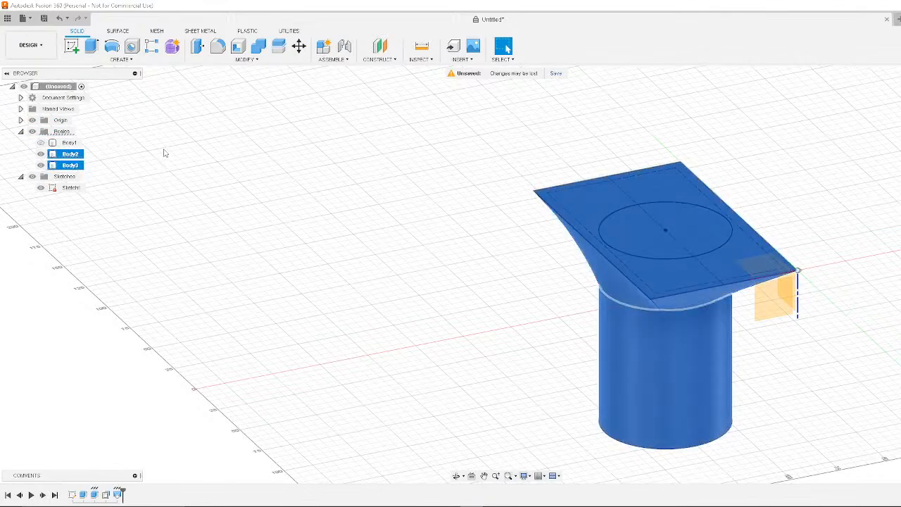
key("ctrl+v")
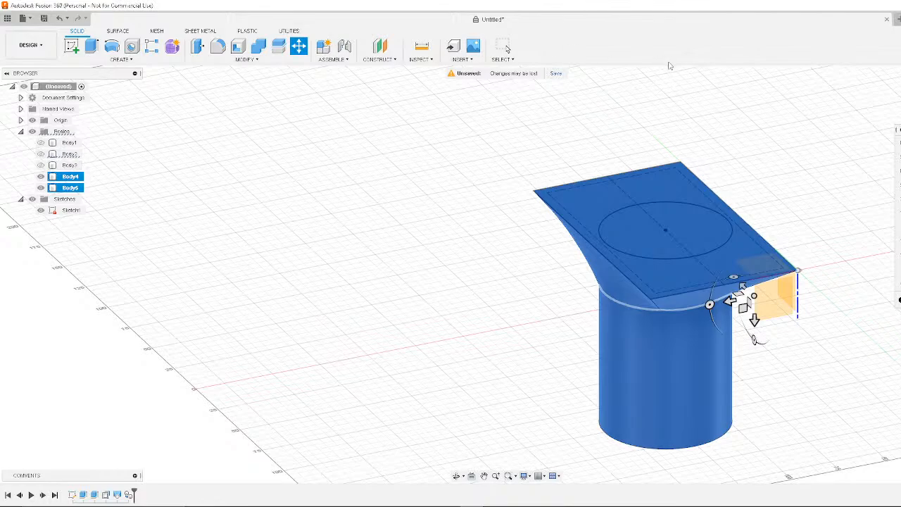
left_click(503, 46)
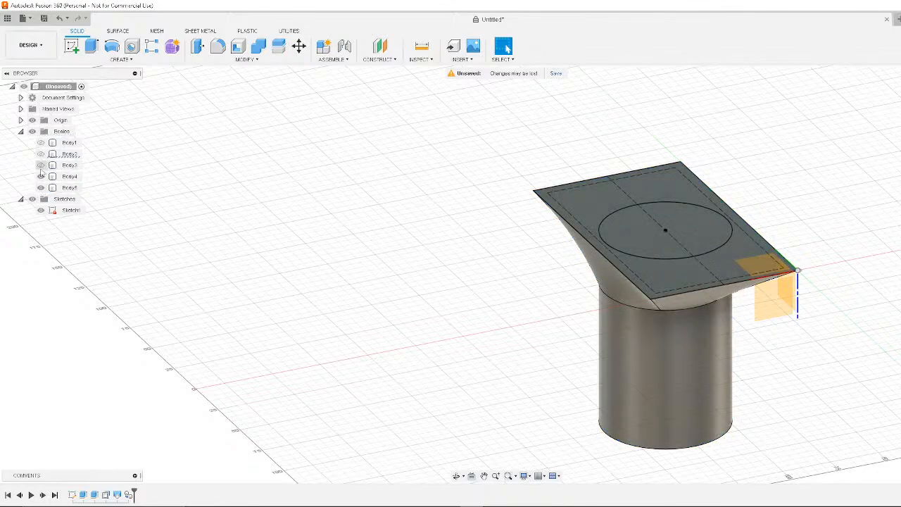
Rename the original cylinder body as OGS and the original lofted body as OGF
left_click(70, 165)
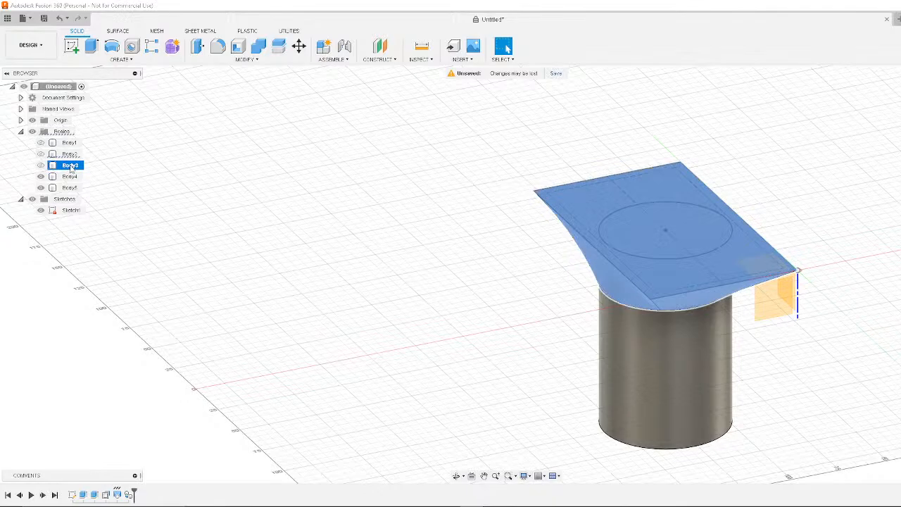
double_click(69, 153)
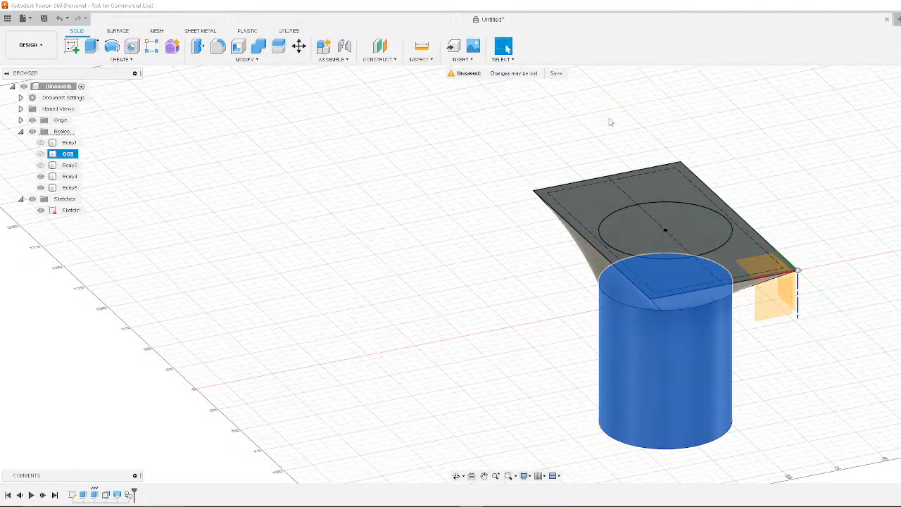
left_click(69, 165)
double_click(69, 166)
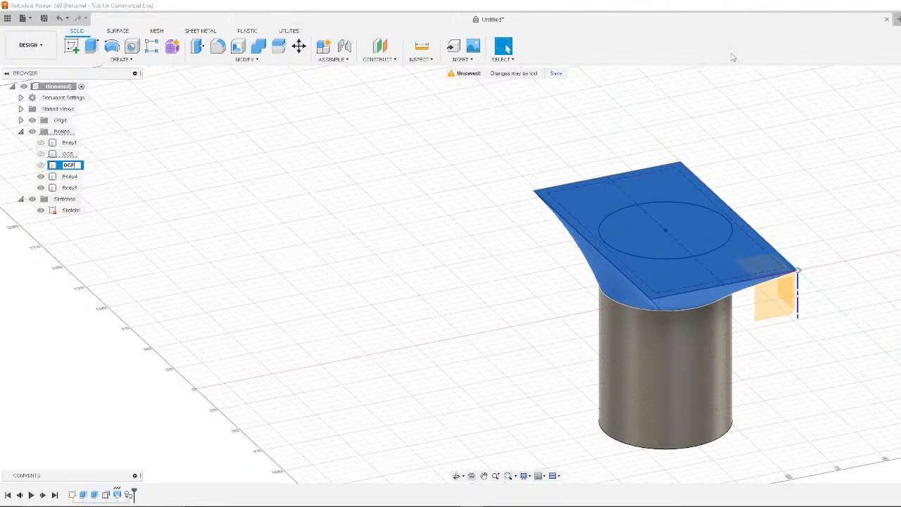
key("Return")
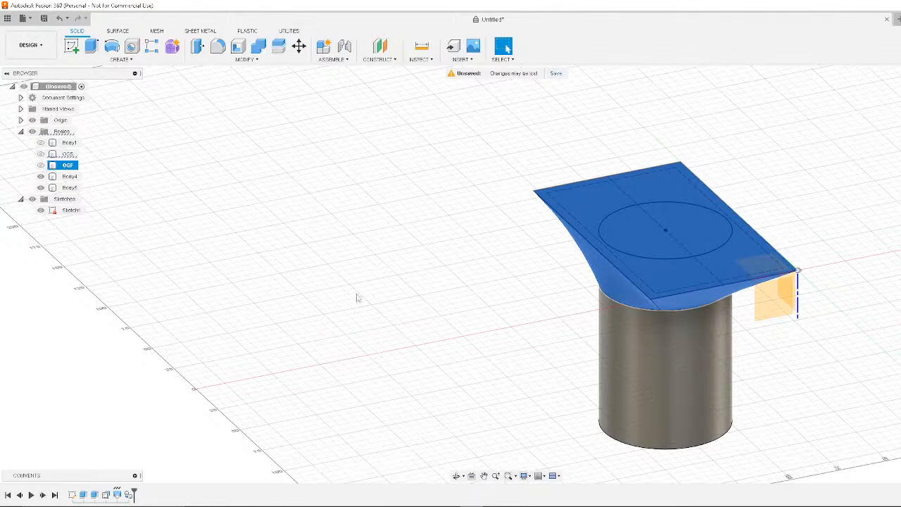
Examine the copied cylinder and lofted bodies from above and from the side, including the loft's rectangular rim
left_click(70, 176)
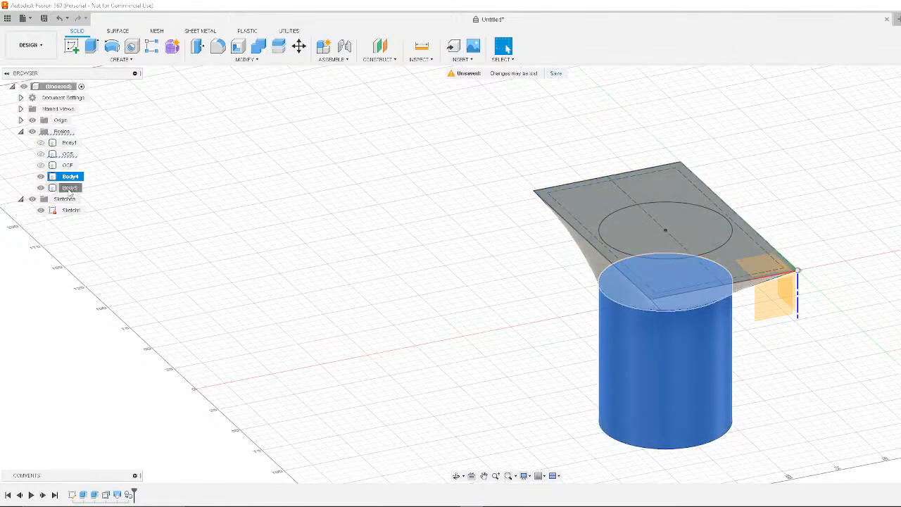
left_click(69, 188)
left_click(316, 234)
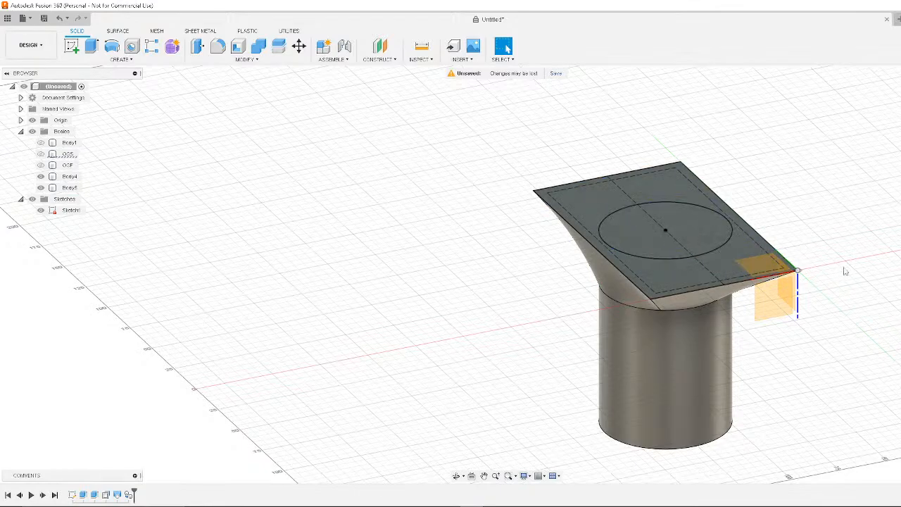
middle_click_drag(816, 218, 653, 226, "shift")
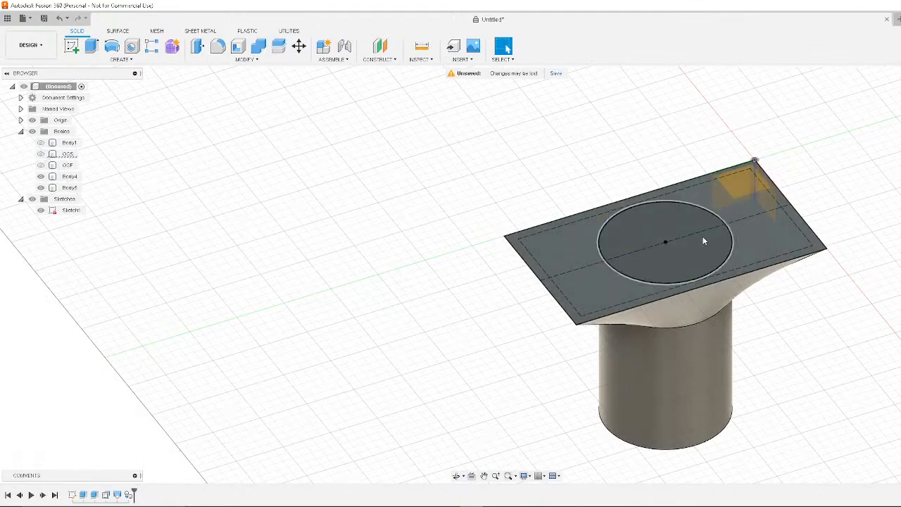
scroll(805, 271, "up", 3)
scroll(804, 271, "down", 3)
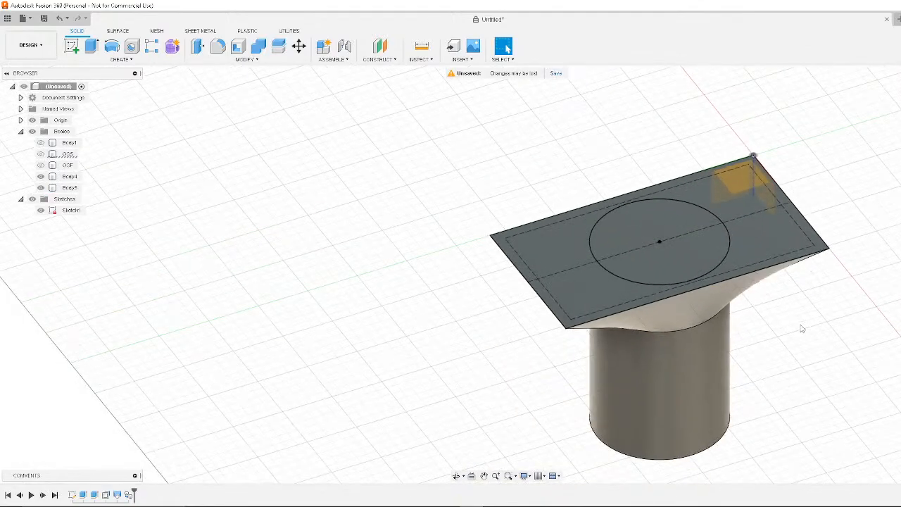
middle_click_drag(803, 325, 780, 291, "shift")
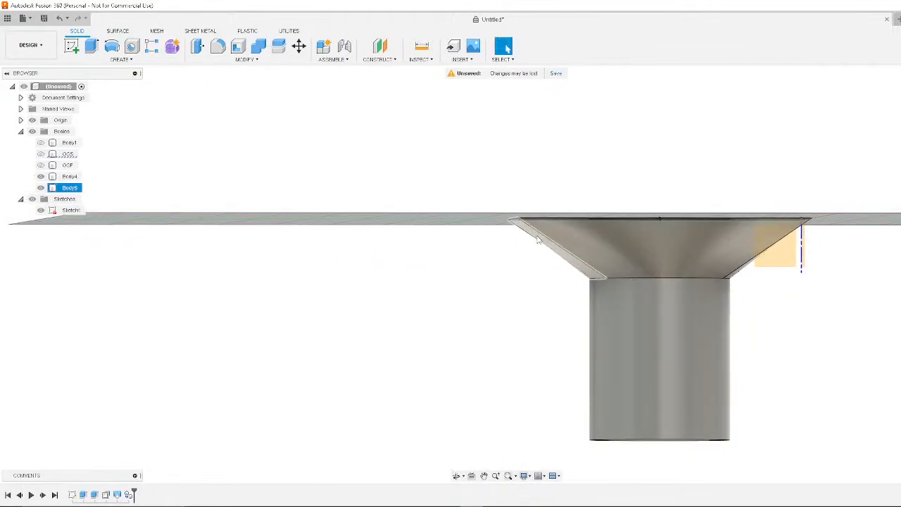
scroll(531, 242, "up", 3)
middle_click_drag(531, 242, 841, 344, "shift")
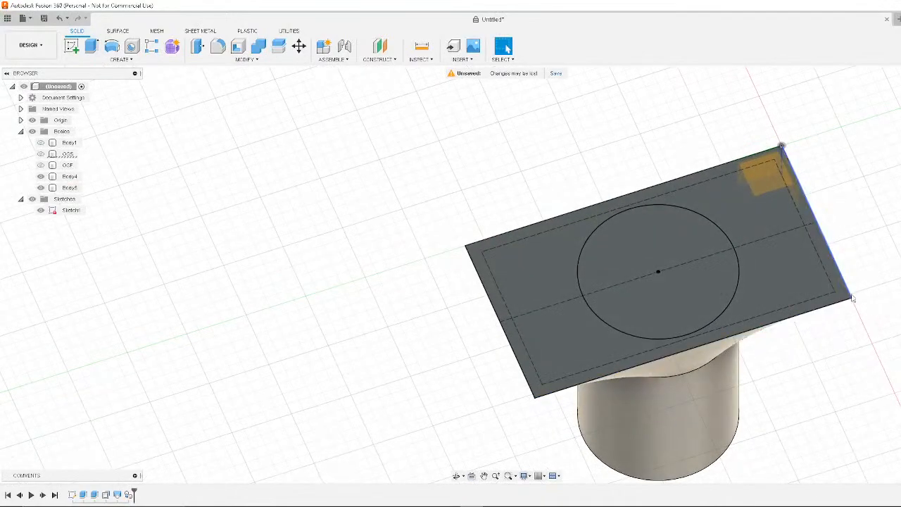
left_click(217, 45)
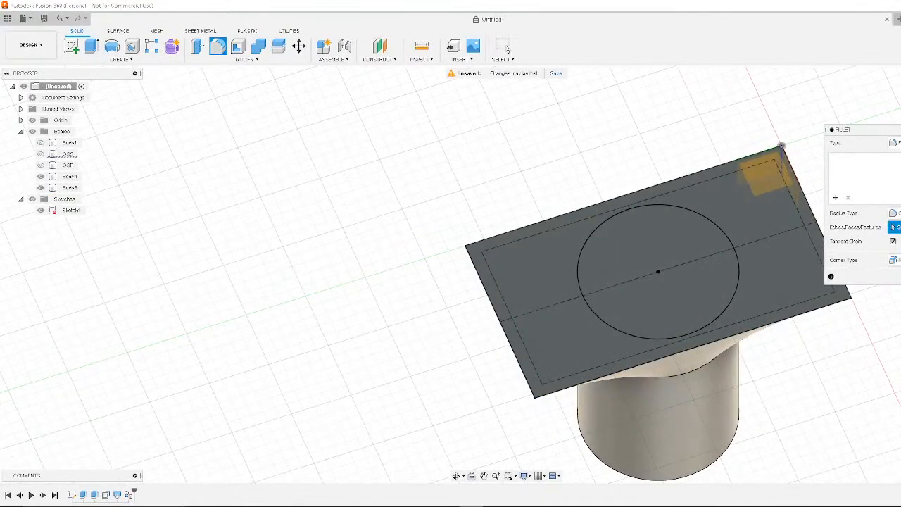
scroll(752, 322, "down", 3)
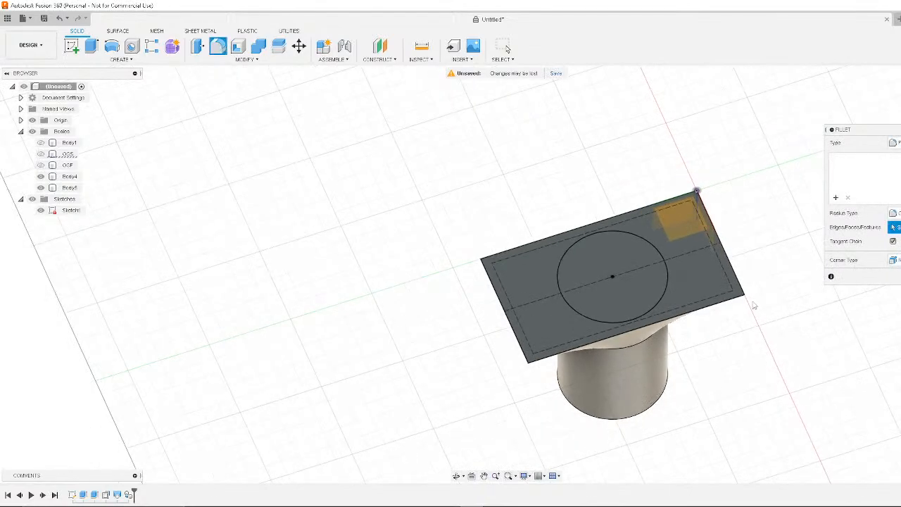
scroll(745, 297, "up", 5)
scroll(749, 299, "up", 2)
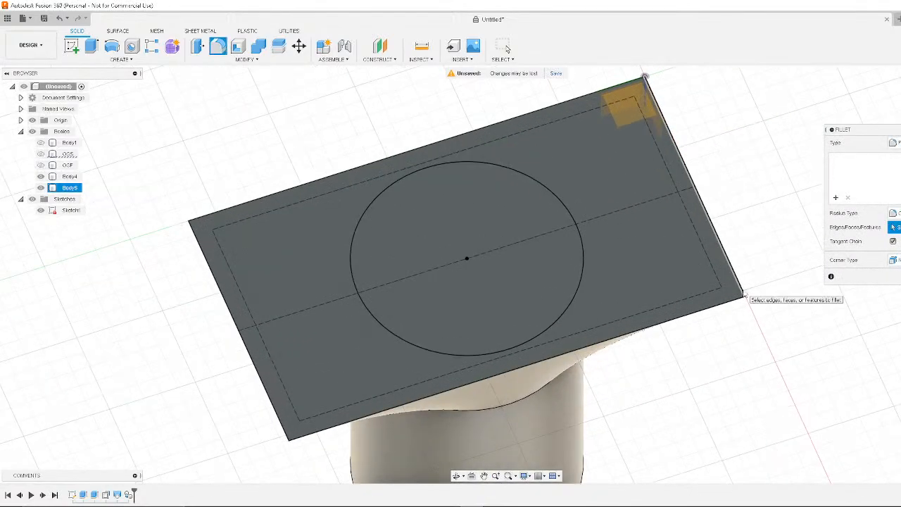
left_click(744, 293)
left_click(742, 299)
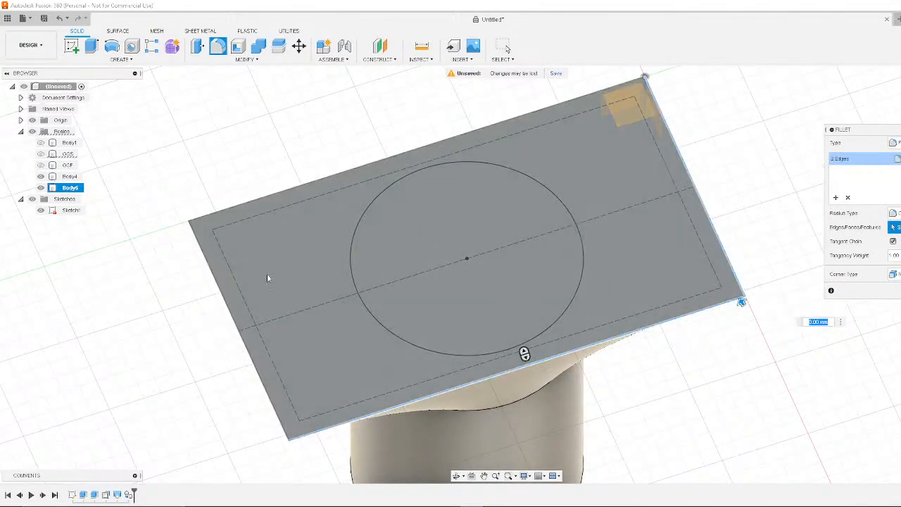
left_click(242, 343)
left_click(283, 191)
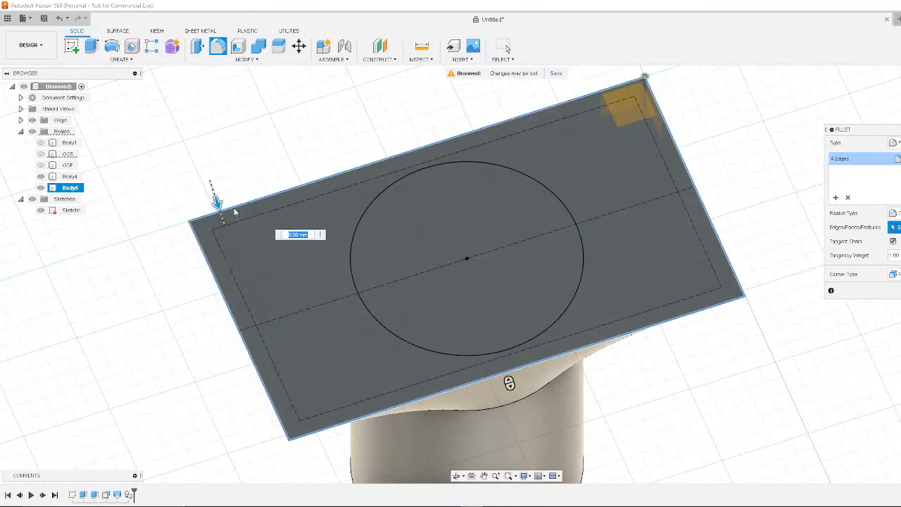
mouse_move(216, 201)
left_mouse_down()
mouse_move(233, 210)
mouse_move(227, 206)
left_mouse_up()
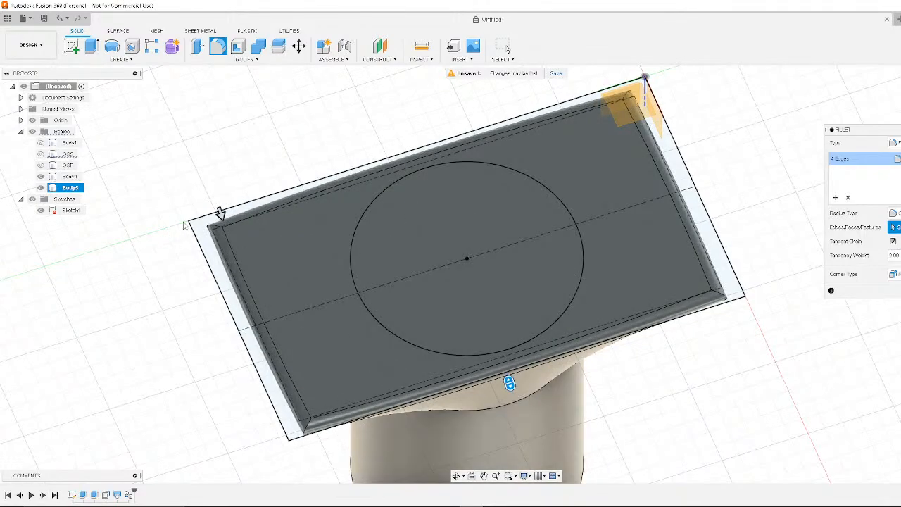
middle_click_drag(184, 225, 358, 188, "shift")
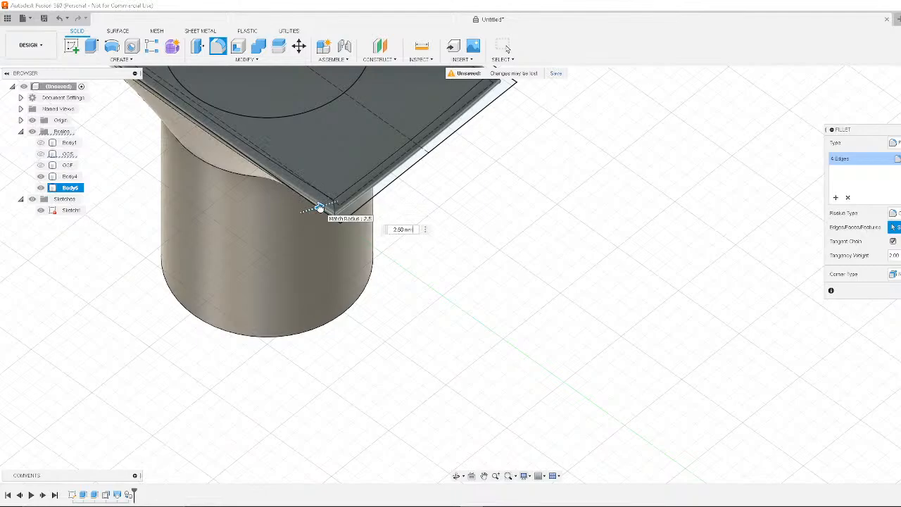
scroll(324, 205, "up", 5)
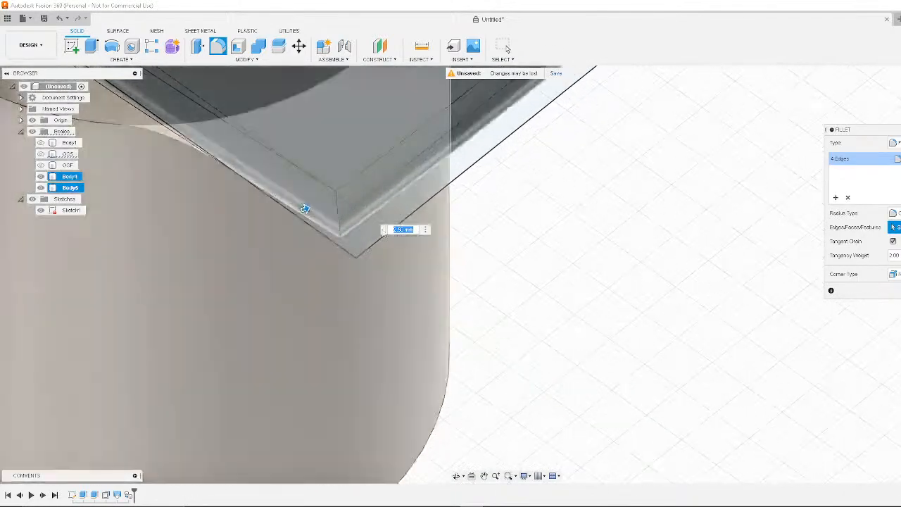
scroll(419, 291, "down", 6)
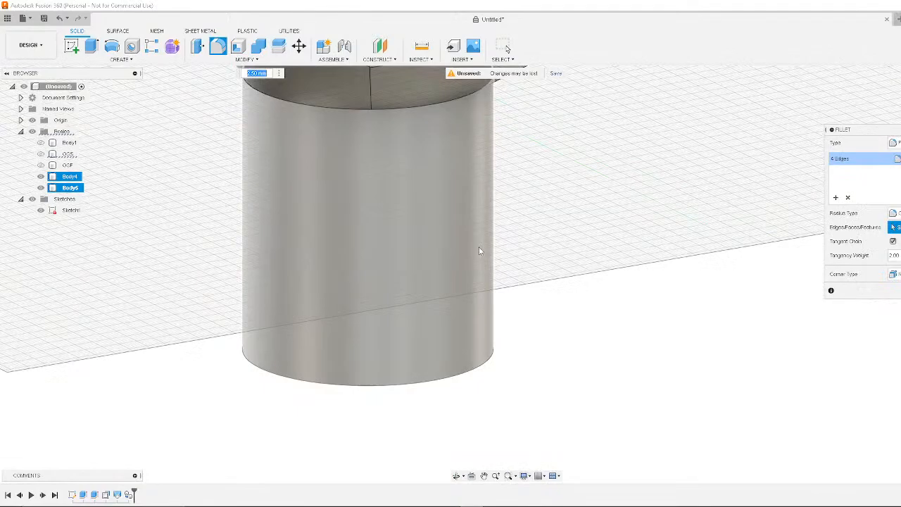
middle_click_drag(517, 172, 478, 416)
scroll(580, 310, "down", 1)
middle_click_drag(582, 322, 690, 207)
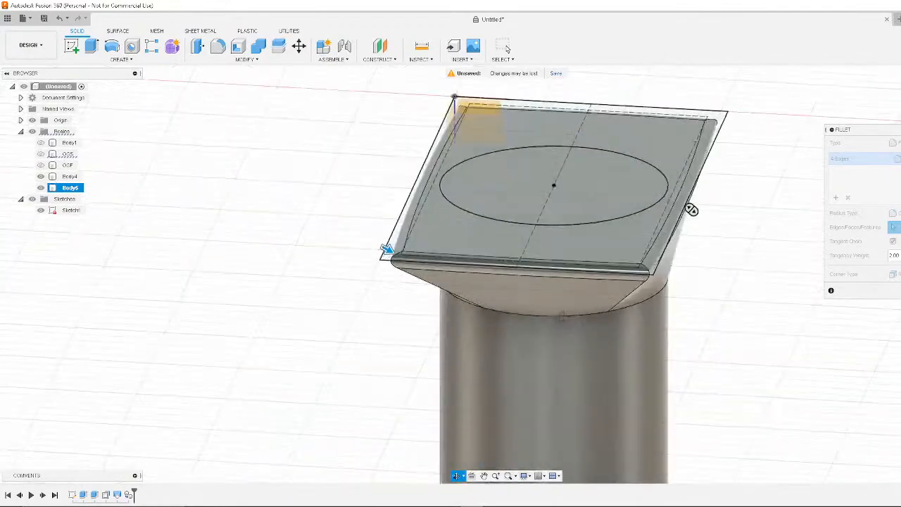
key("Escape")
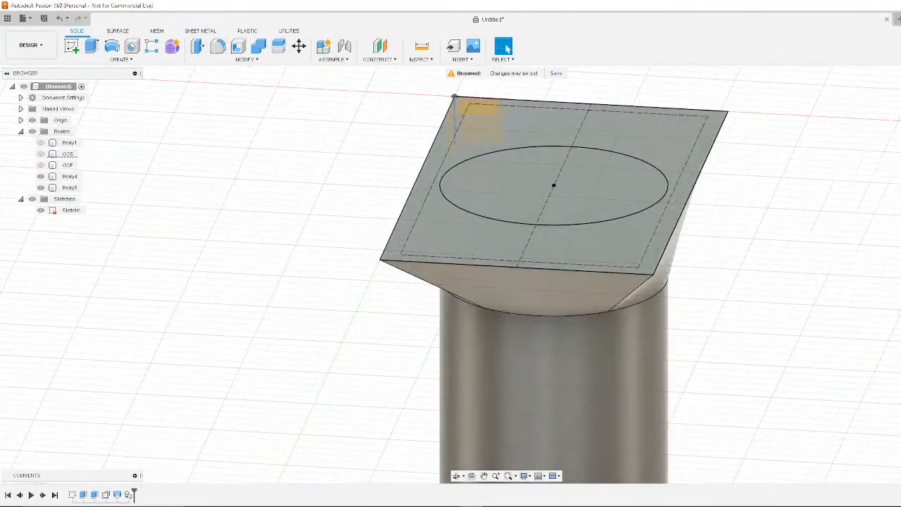
Try to fillet the copied loft's front corner edge and its two adjoining rim edges at 2.5 mm with a different corner type
middle_click_drag(350, 282, 388, 273, "shift")
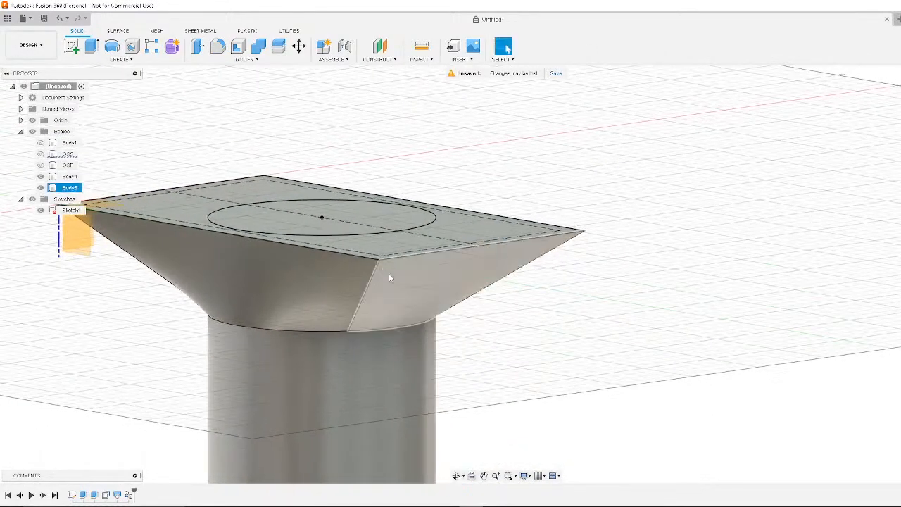
left_click(218, 45)
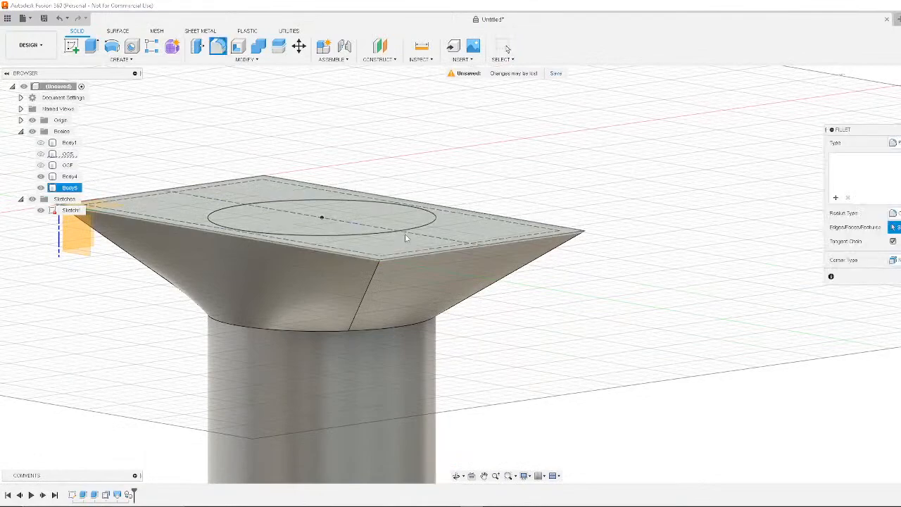
left_click(366, 290)
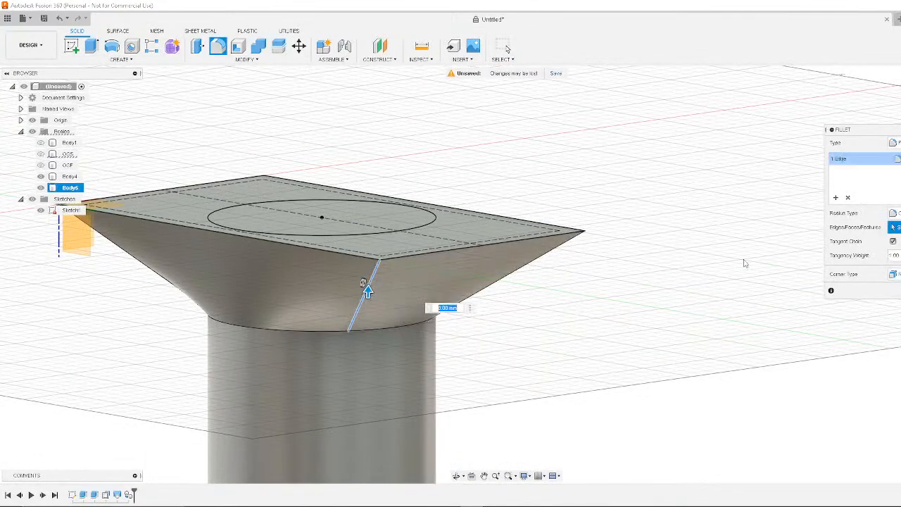
left_click(371, 258)
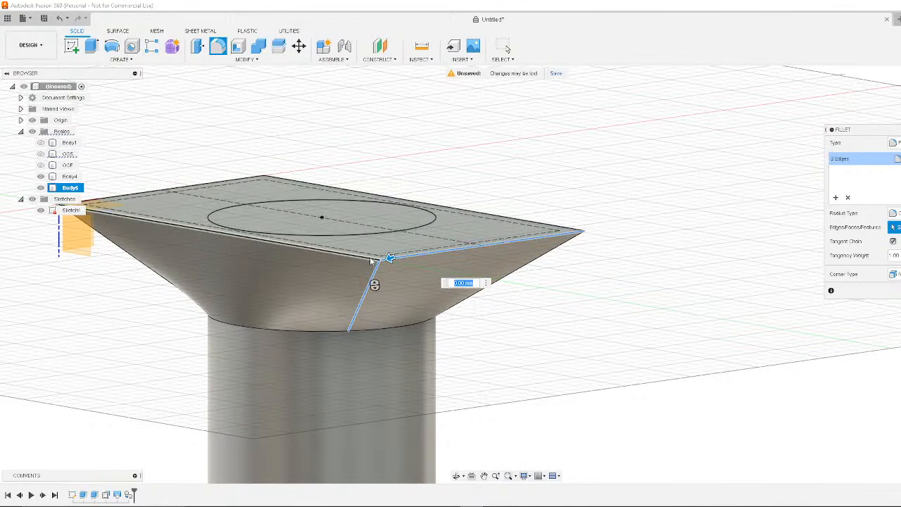
left_click(369, 256)
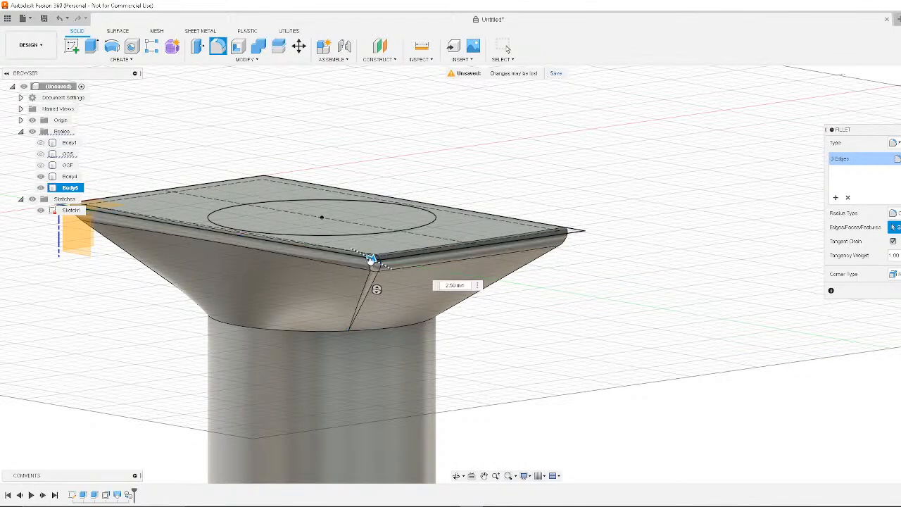
mouse_move(560, 299)
middle_mouse_down("shift")
mouse_move(617, 317)
mouse_move(589, 318)
mouse_move(634, 335)
mouse_move(607, 357)
mouse_move(601, 347)
mouse_move(617, 331)
mouse_move(607, 287)
mouse_move(606, 303)
middle_mouse_up("shift")
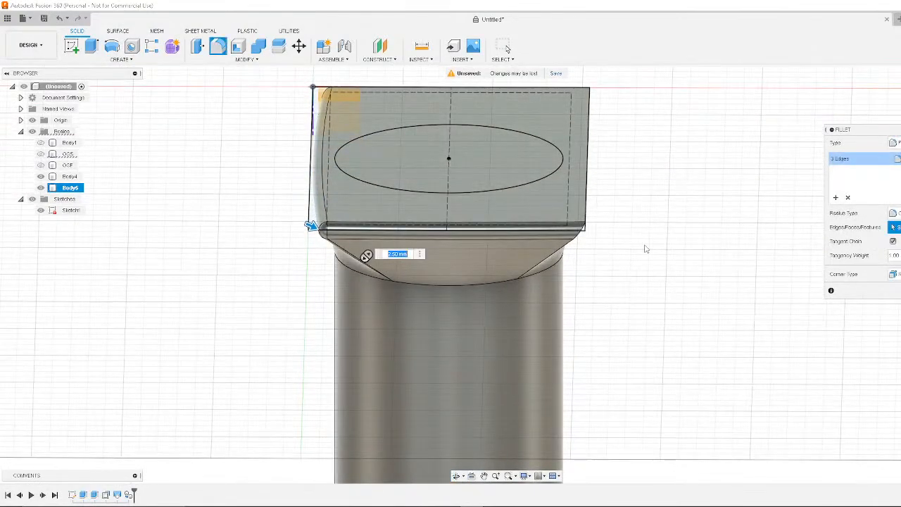
middle_click_drag(646, 248, 650, 221, "shift")
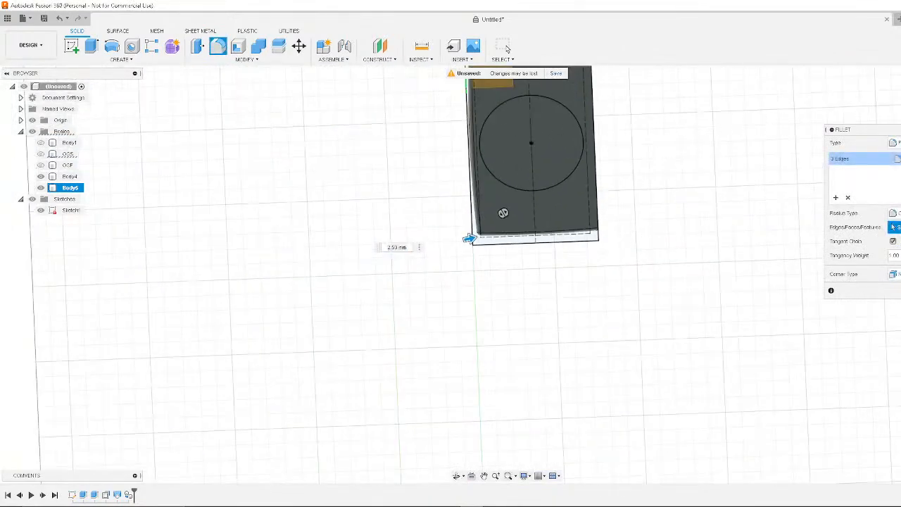
middle_click_drag(677, 162, 665, 253)
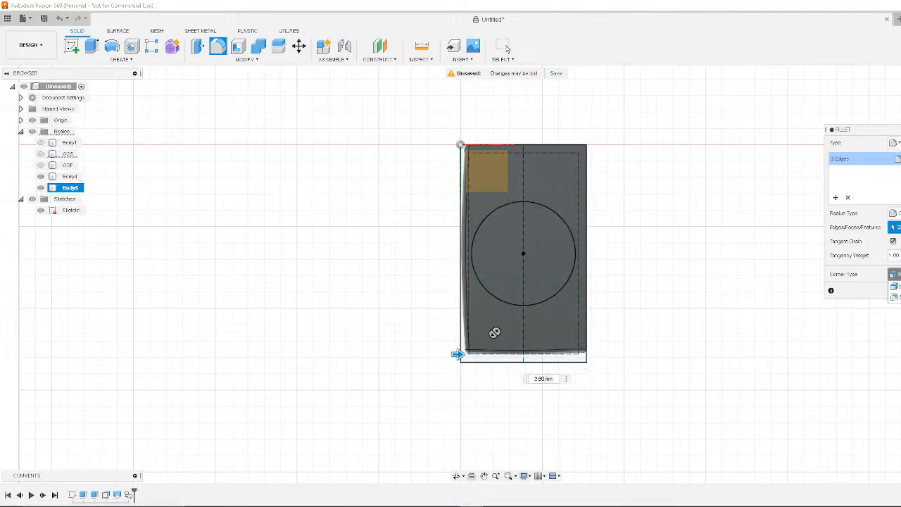
left_click(896, 297)
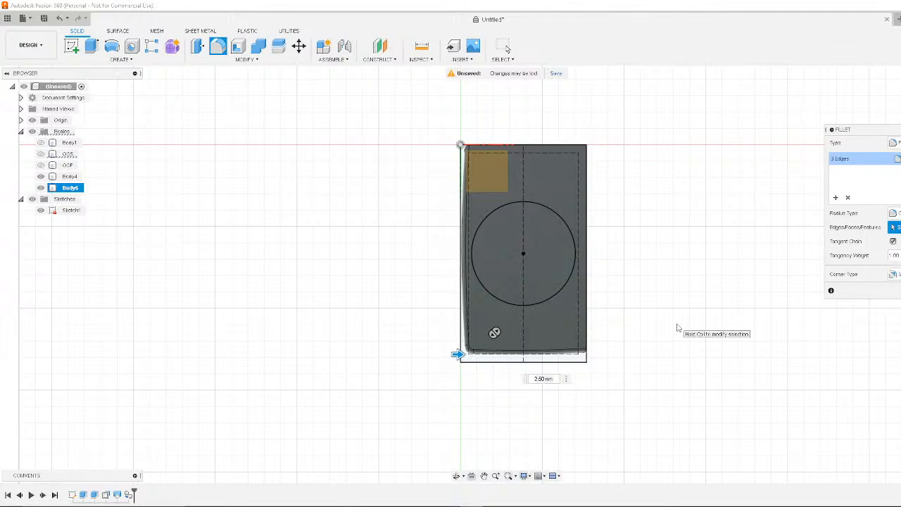
key("Escape")
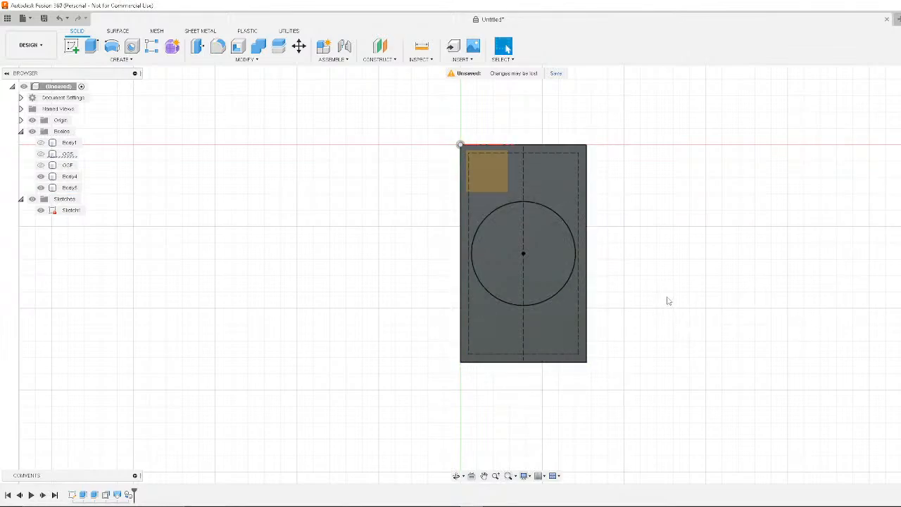
Try to delete only the copied lofted body, undoing each deletion
middle_click_drag(668, 300, 734, 261)
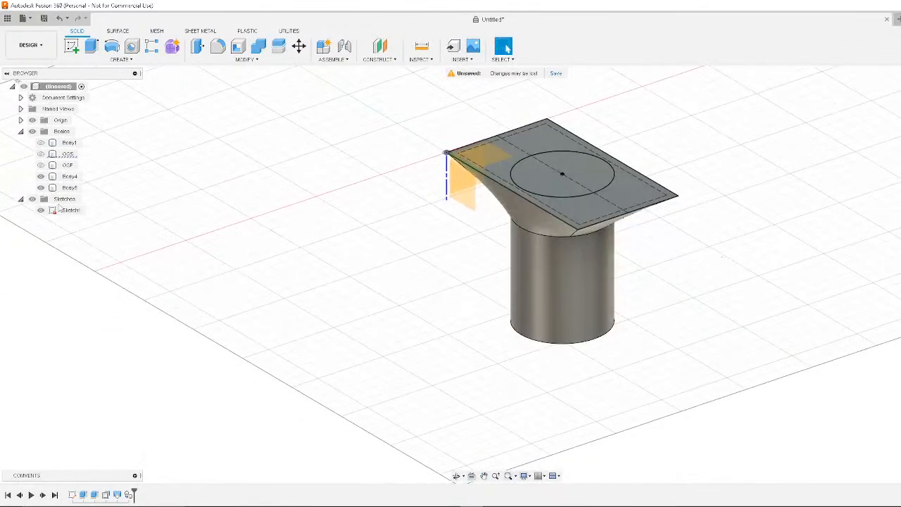
left_click(62, 176)
left_click(62, 187)
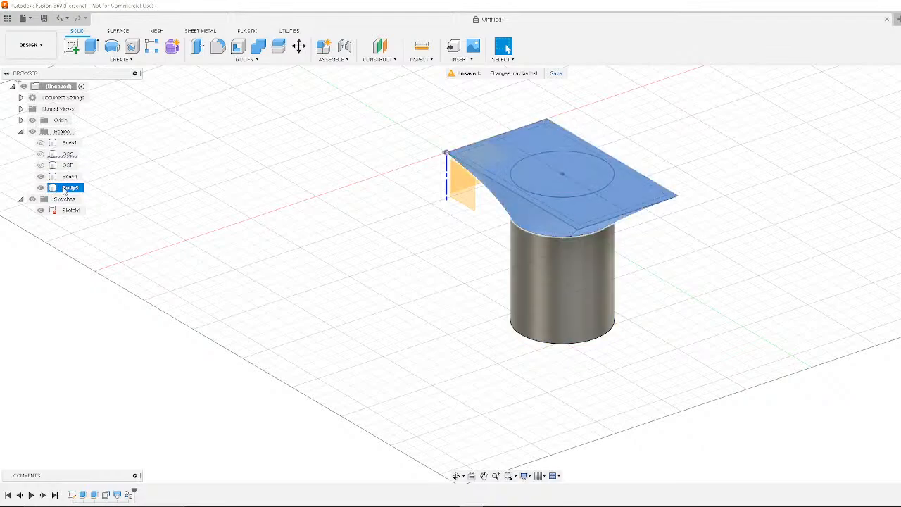
key("Delete")
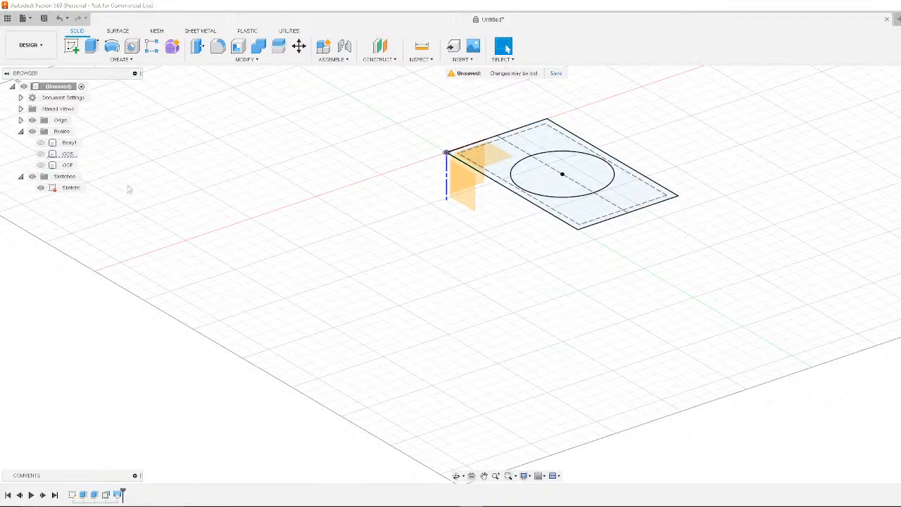
key("ctrl+z")
left_click(74, 178)
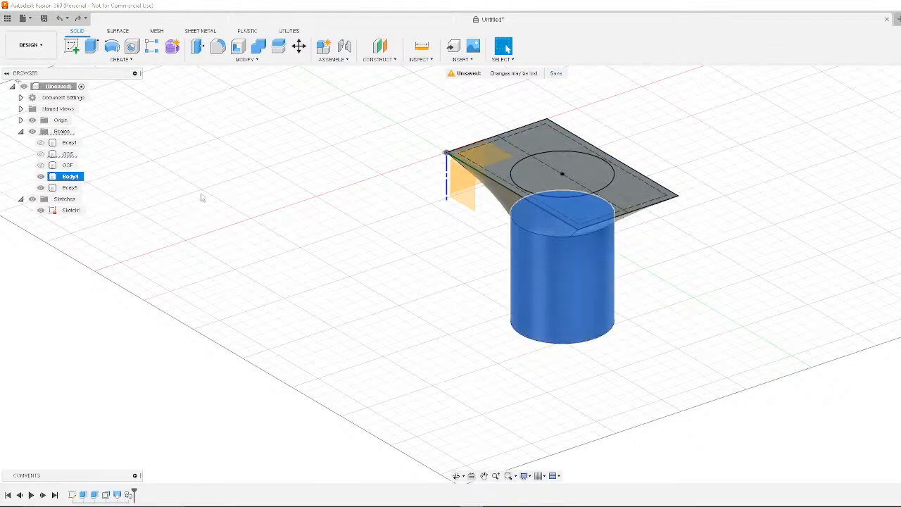
left_click(148, 182)
left_click(63, 187)
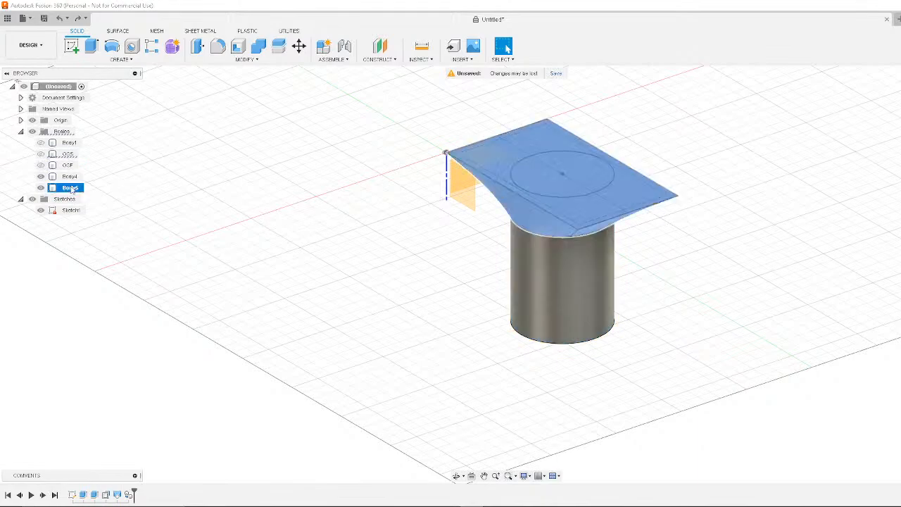
key("Delete")
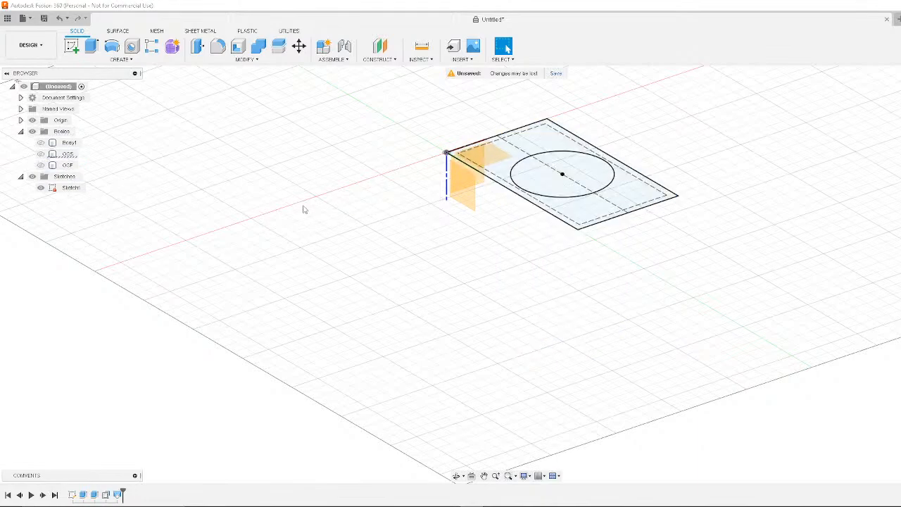
key("ctrl+z")
Hide the copied lofted body and show the original rectangular block instead, keeping the copied cylinder visible
left_click(68, 177)
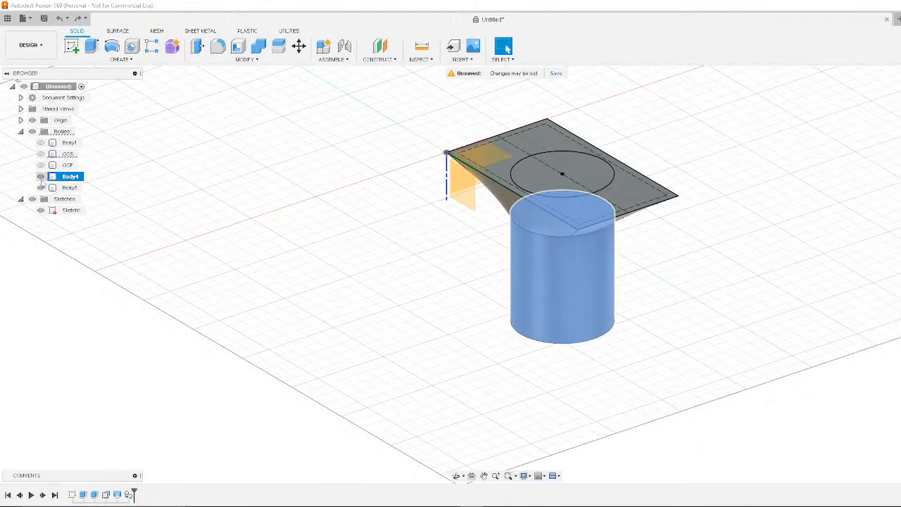
left_click(40, 177)
left_click(41, 177)
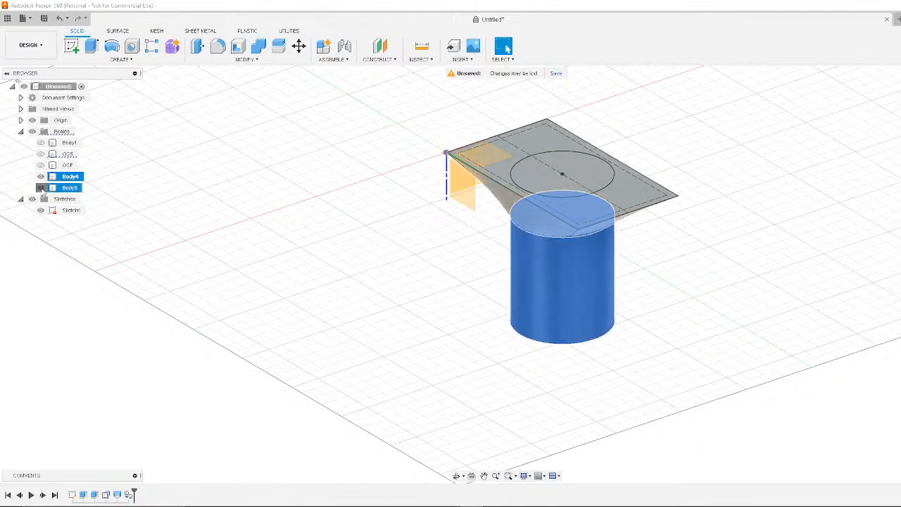
left_click(41, 142)
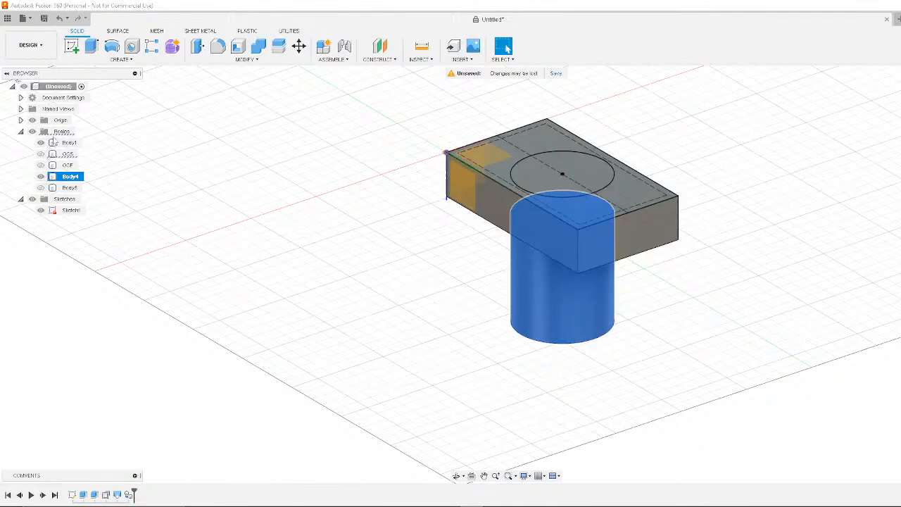
left_click(785, 241)
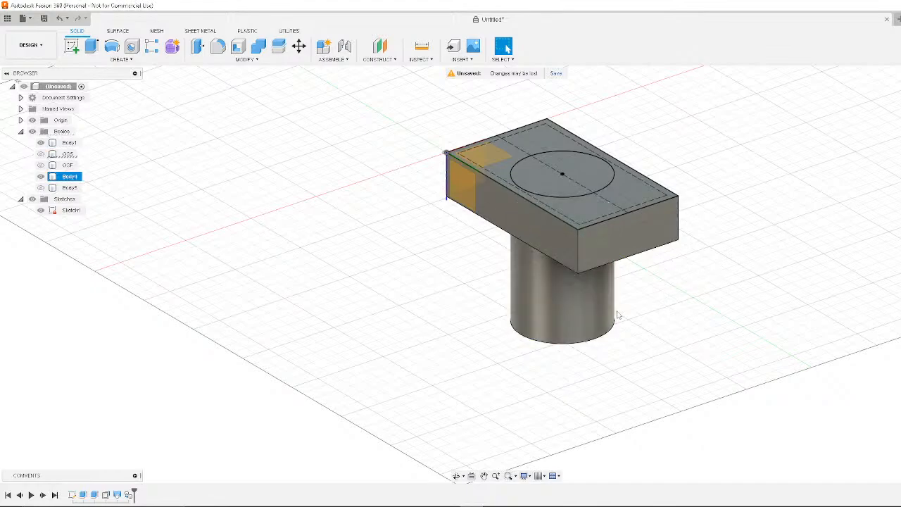
Set up a 5 mm fillet on all four vertical corner edges of the rectangular block
middle_click_drag(697, 303, 725, 305, "shift")
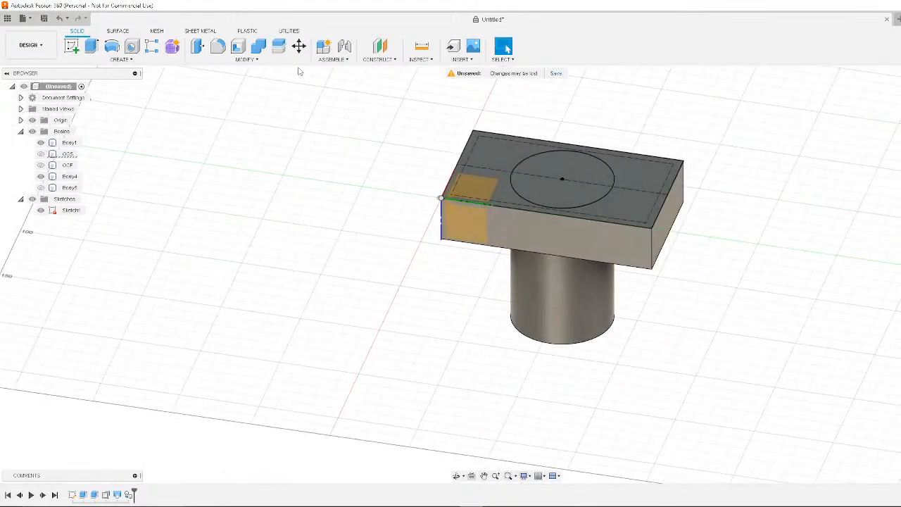
left_click(218, 46)
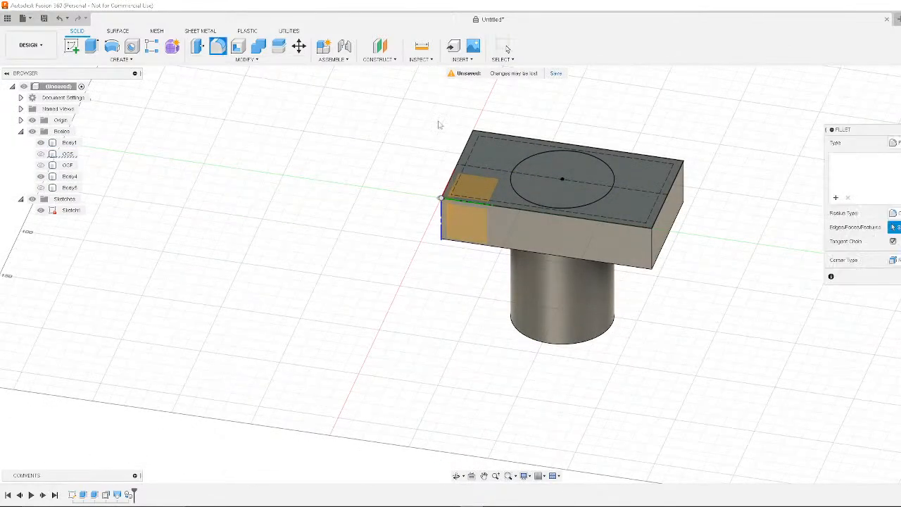
left_click(652, 240)
middle_click_drag(652, 241, 664, 235, "shift")
middle_click_drag(537, 315, 615, 307, "shift")
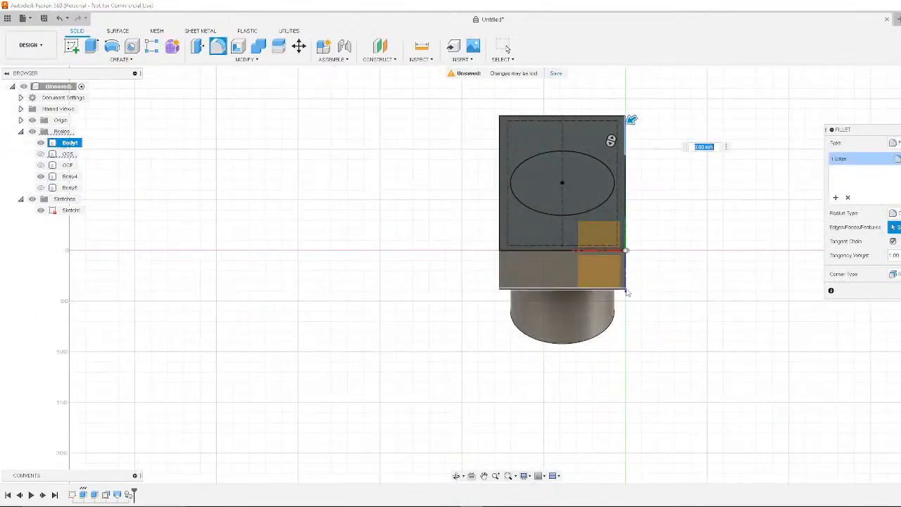
left_click(625, 272)
left_click(500, 271)
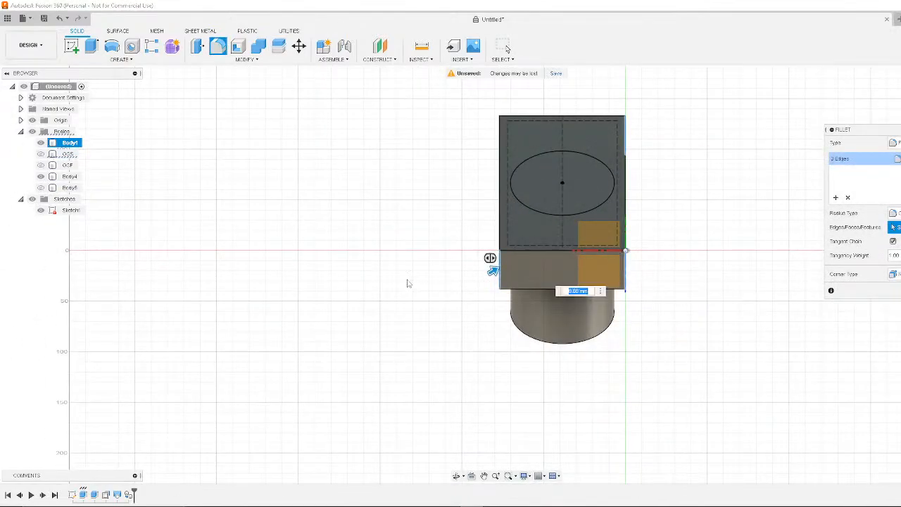
middle_click_drag(409, 284, 486, 276, "shift")
left_click(484, 264)
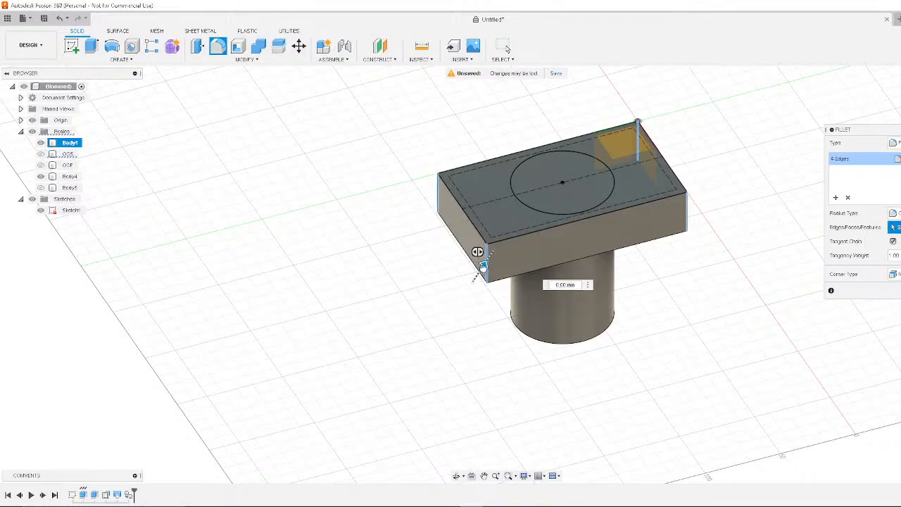
left_click_drag(483, 270, 485, 264)
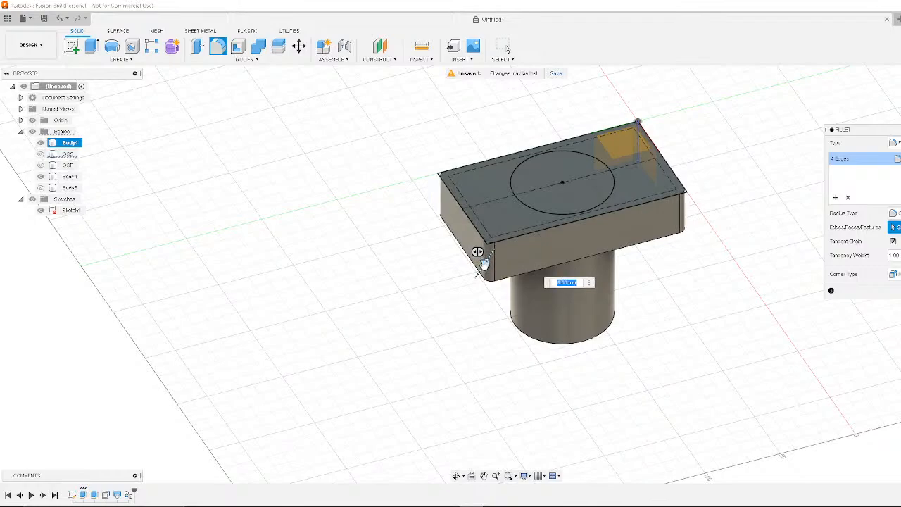
Check the block's corner fillet preview against the dashed inner rectangle and from the side, and apply the fillet
middle_click_drag(583, 318, 610, 362)
middle_click_drag(751, 360, 774, 400, "shift")
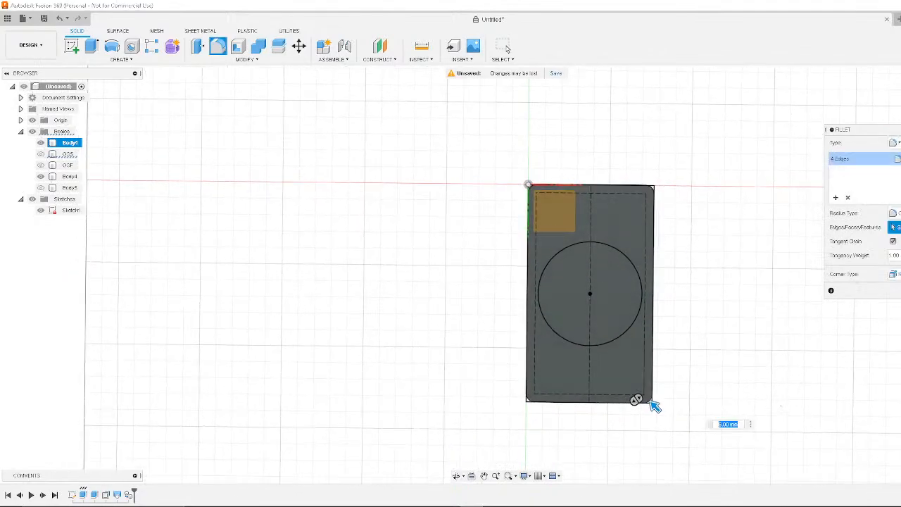
middle_click_drag(653, 405, 655, 405, "shift")
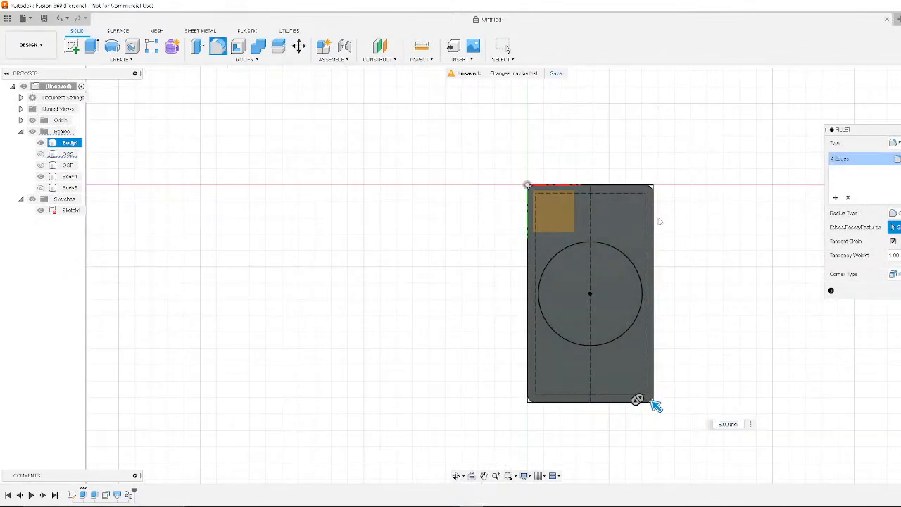
scroll(632, 196, "up", 5)
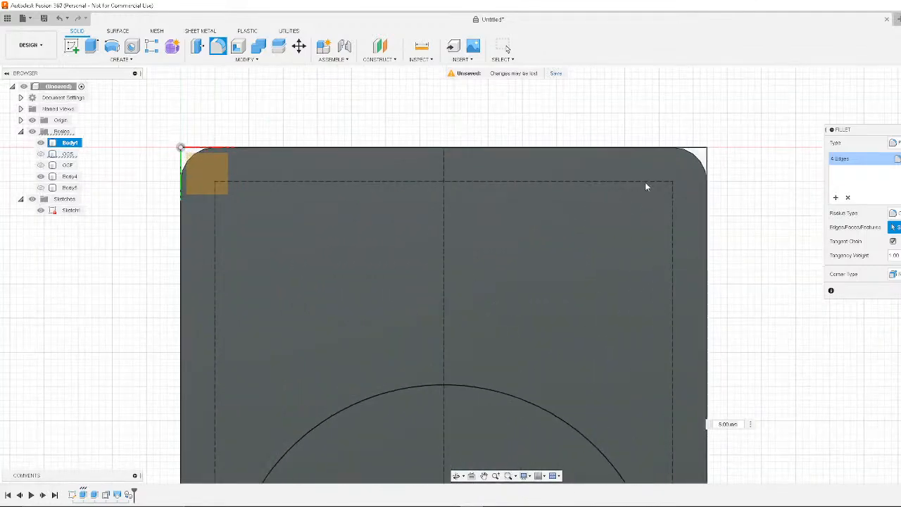
scroll(672, 195, "down", 1)
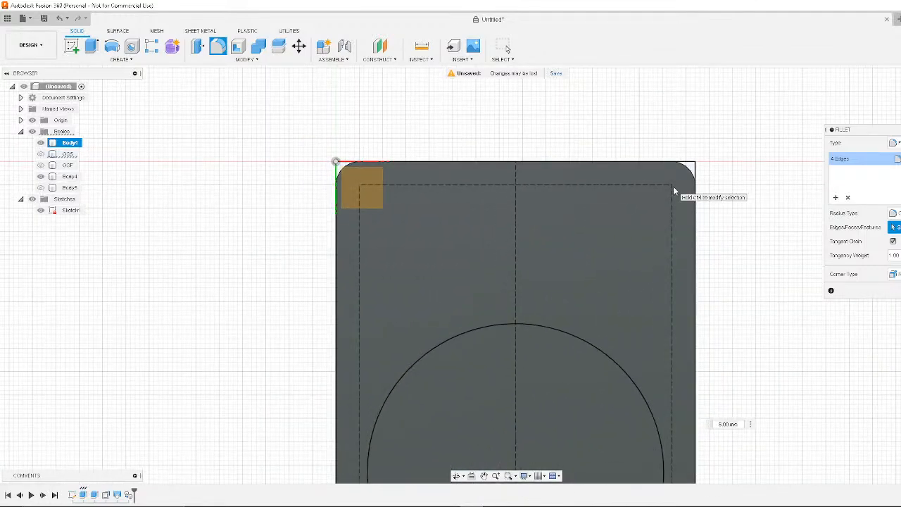
mouse_move(732, 195)
middle_mouse_down("shift")
mouse_move(740, 188)
mouse_move(690, 153)
mouse_move(715, 116)
middle_mouse_up("shift")
middle_click_drag(320, 244, 61, 225, "shift")
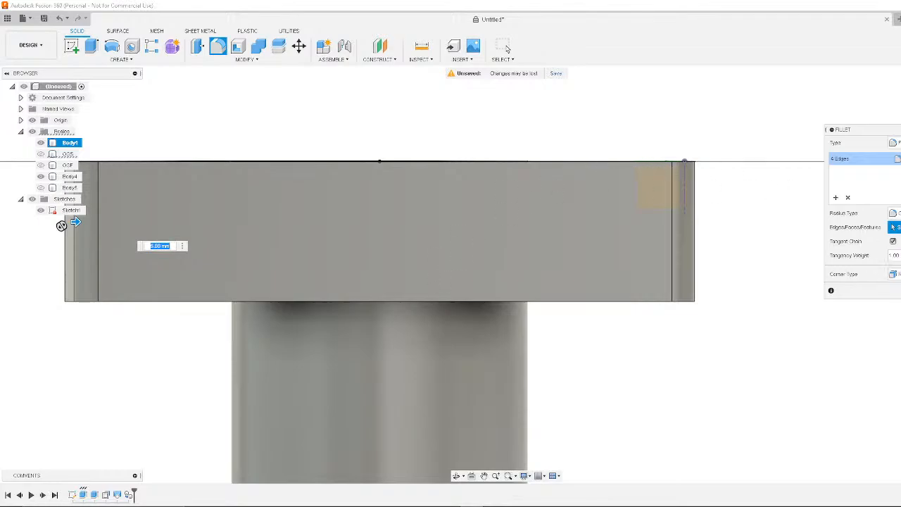
key("Return")
middle_click_drag(762, 245, 803, 263, "shift")
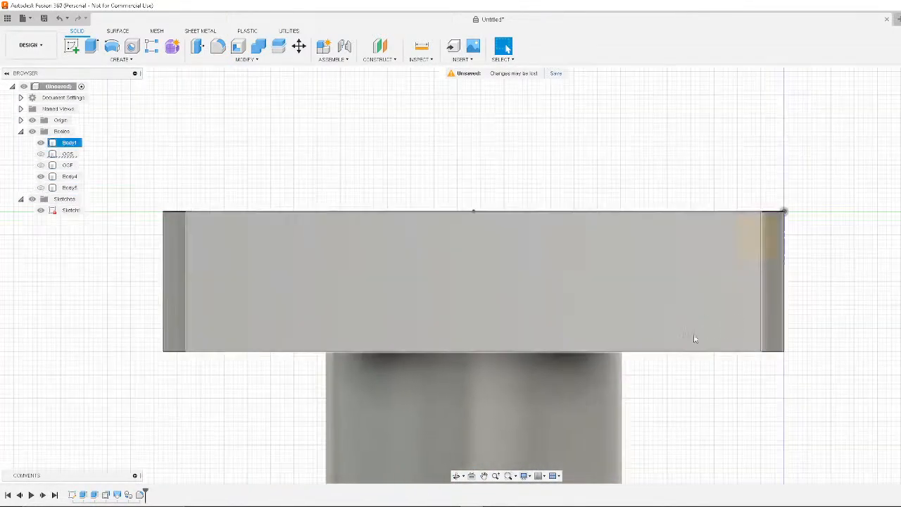
middle_click_drag(868, 281, 888, 246)
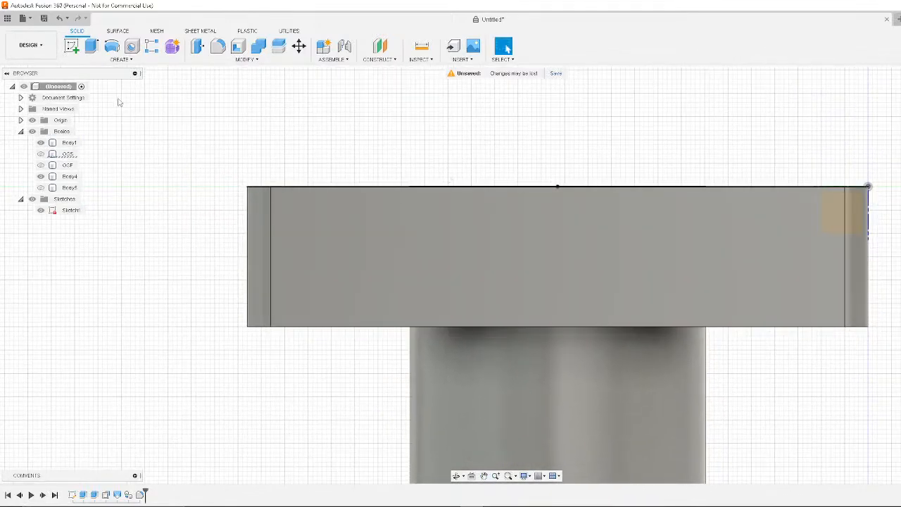
left_click(121, 59)
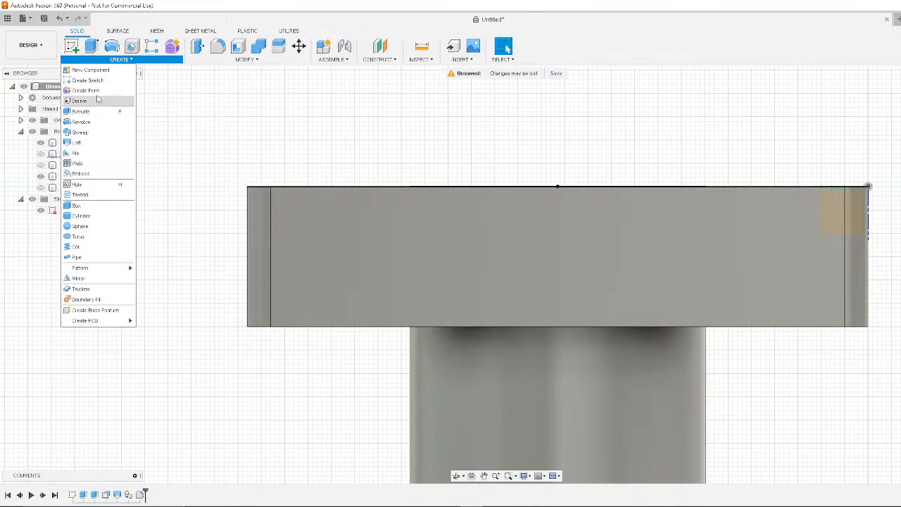
mouse_move(221, 59)
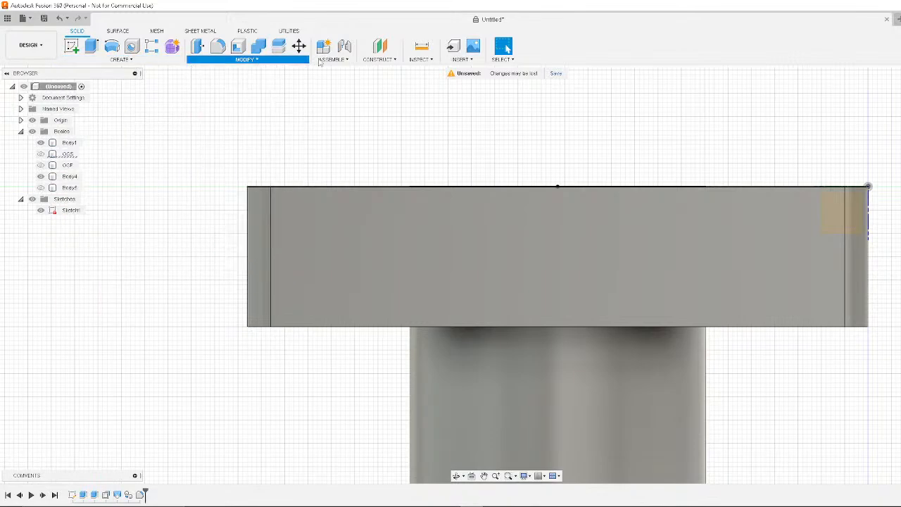
Start a sketch on the block's long side face and try a vertical construction line down its middle
left_click(73, 46)
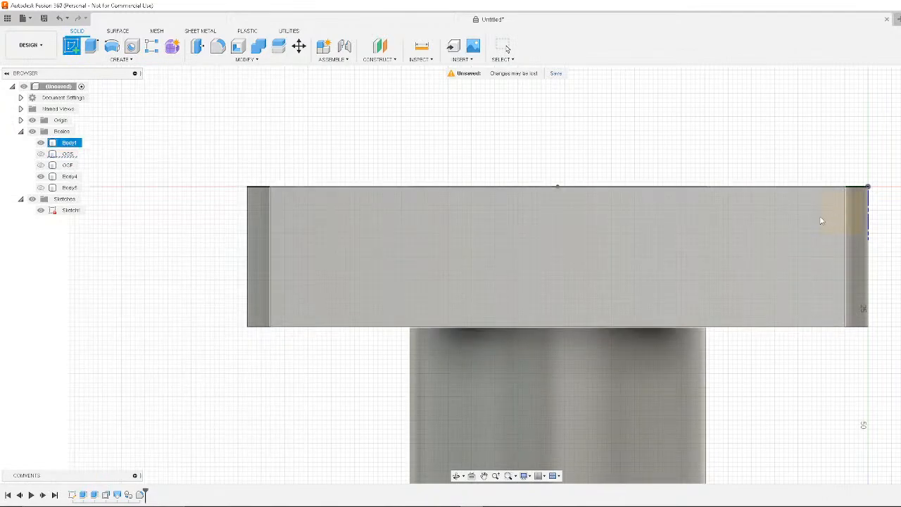
left_click(512, 234)
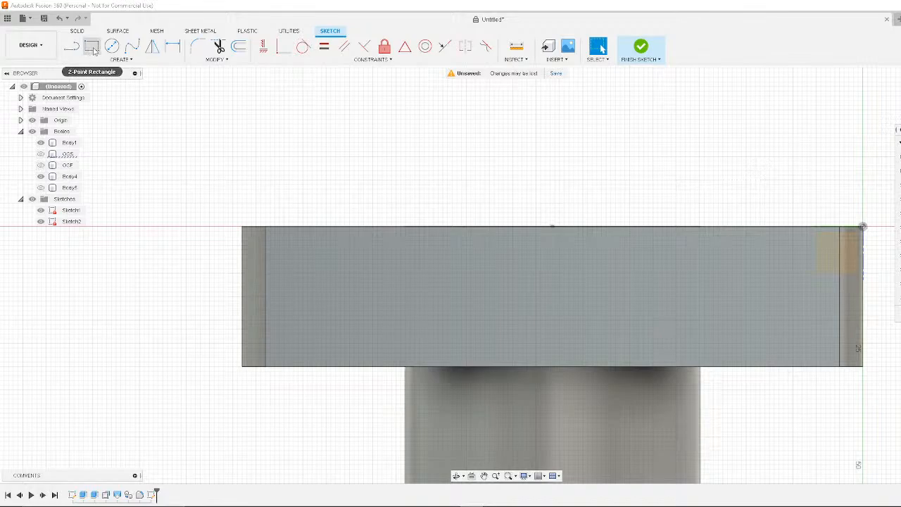
left_click(71, 47)
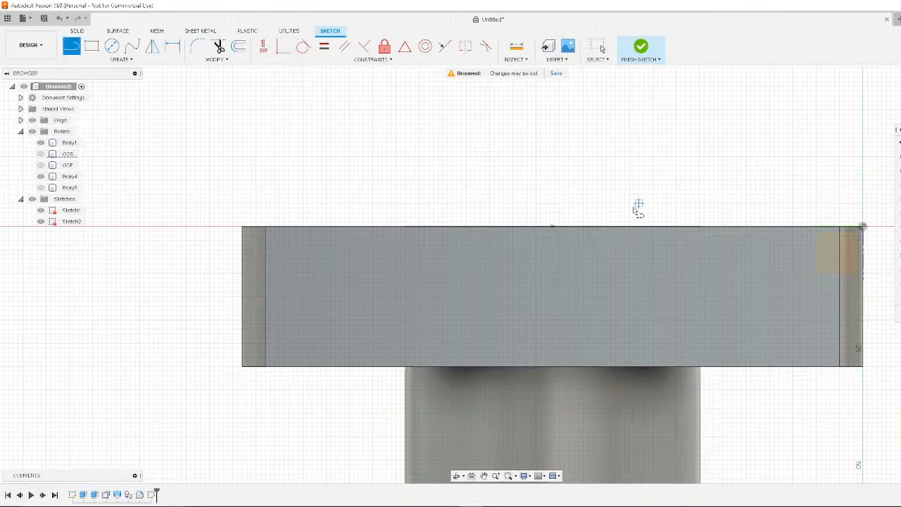
left_click(554, 227)
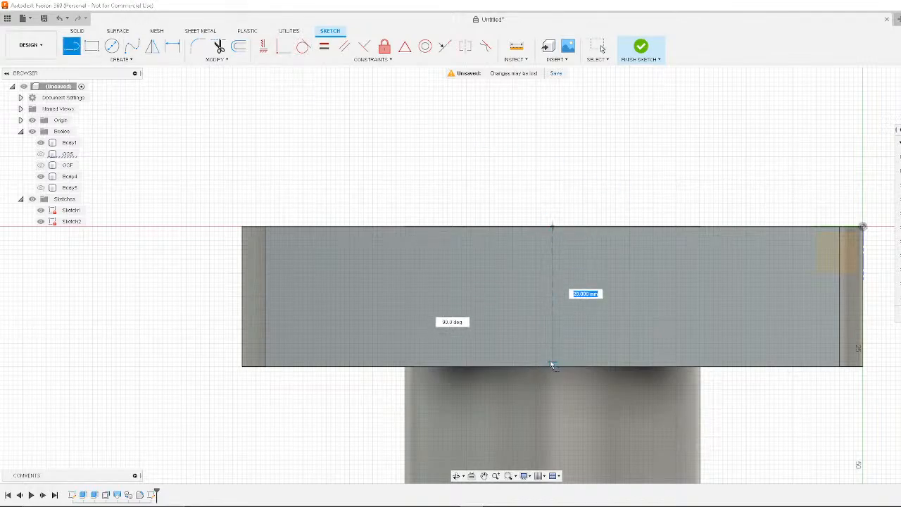
left_click(552, 365)
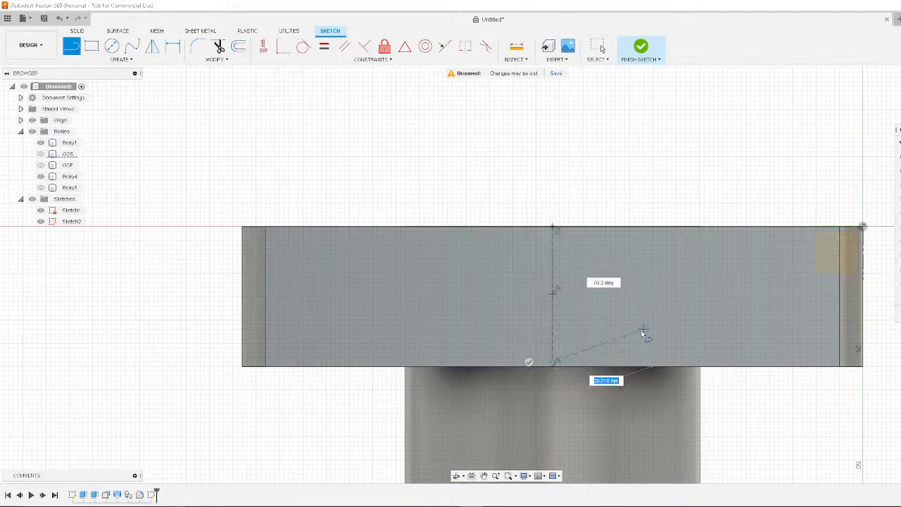
right_click(634, 326)
left_click(668, 327)
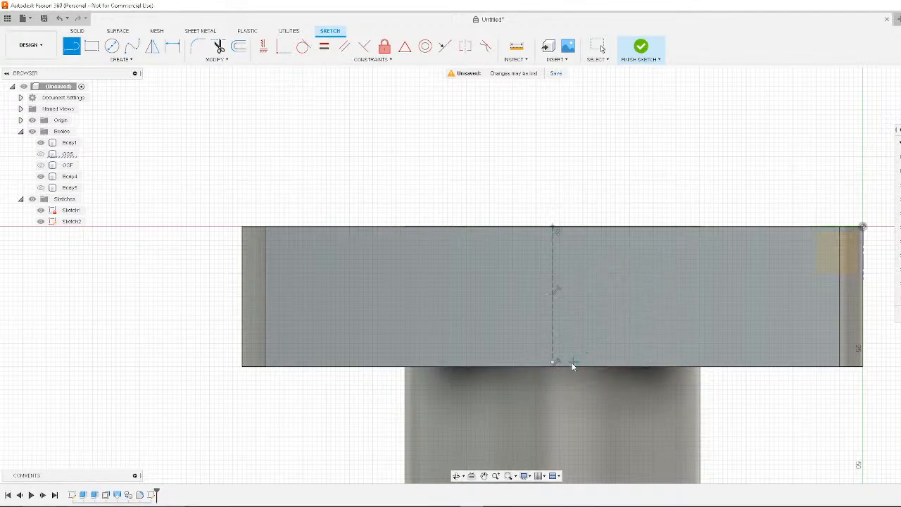
key("Escape")
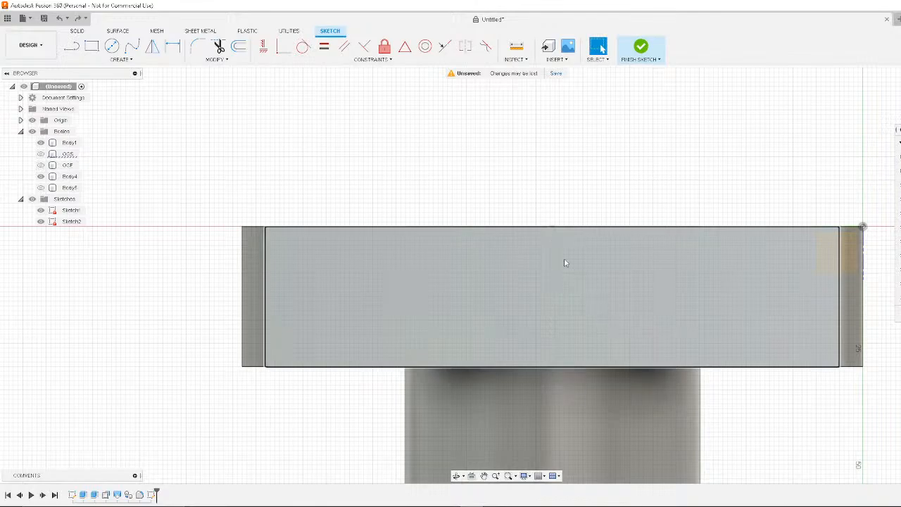
Draw a vertical construction line on the side face from the upper edge's midpoint straight to the lower edge
left_click(71, 45)
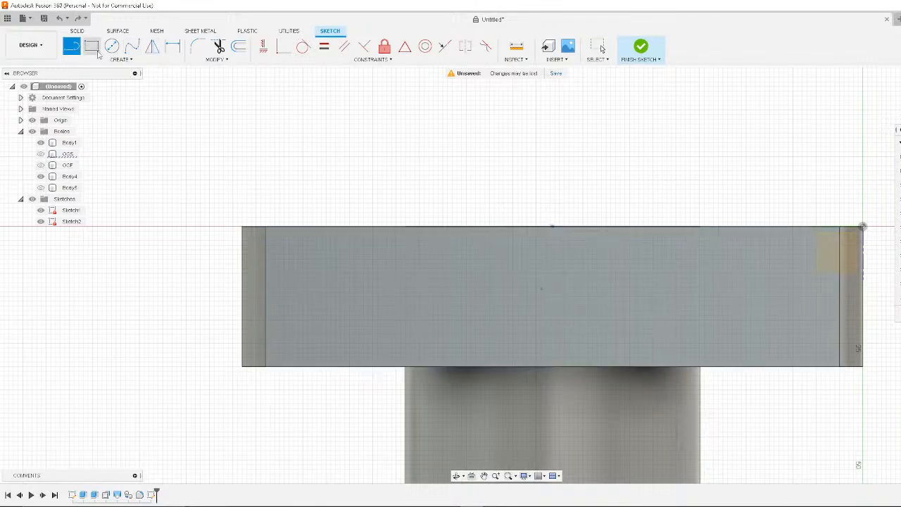
left_click(552, 226)
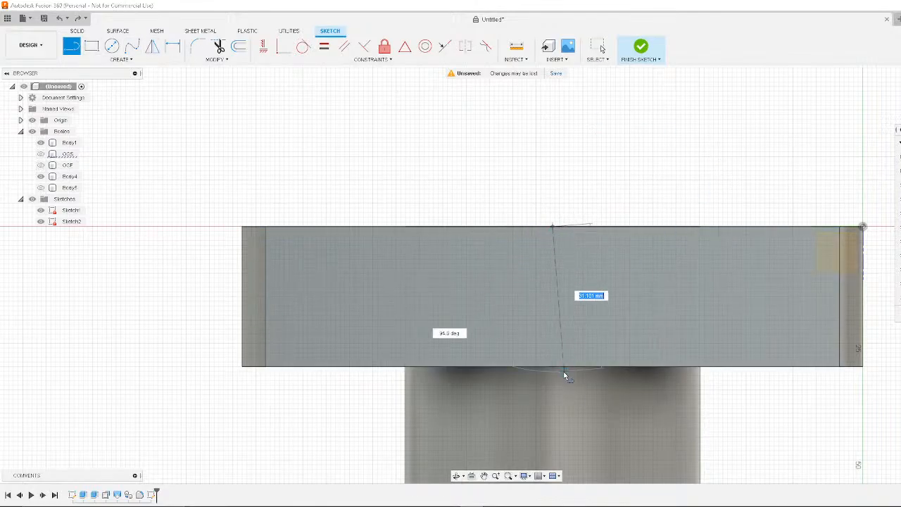
left_click(553, 367)
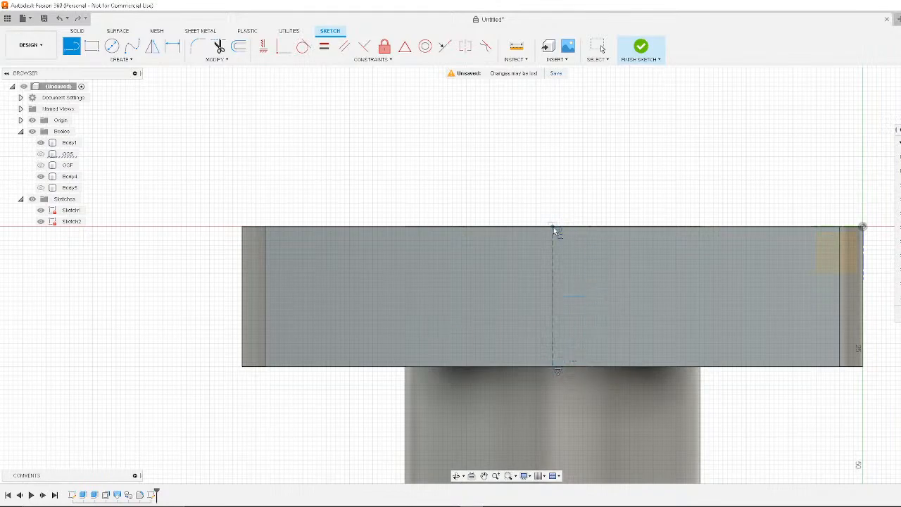
left_click(553, 227)
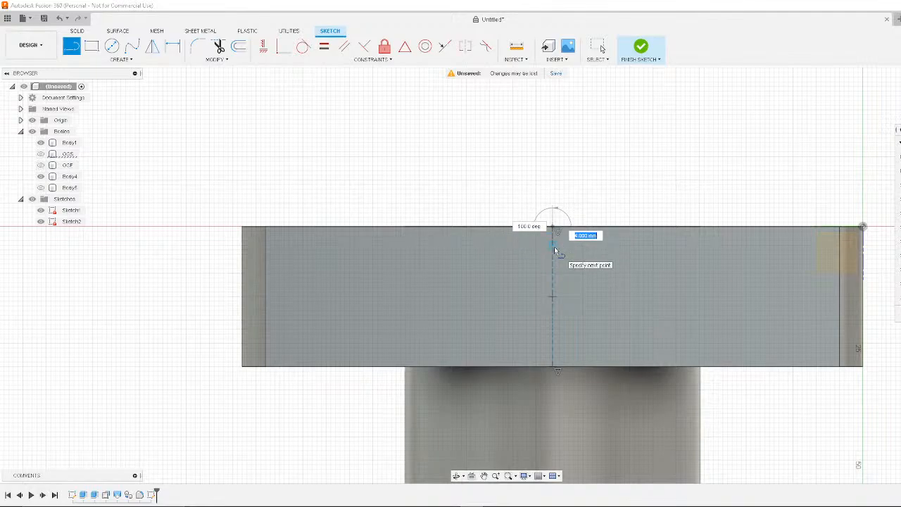
left_click(556, 246)
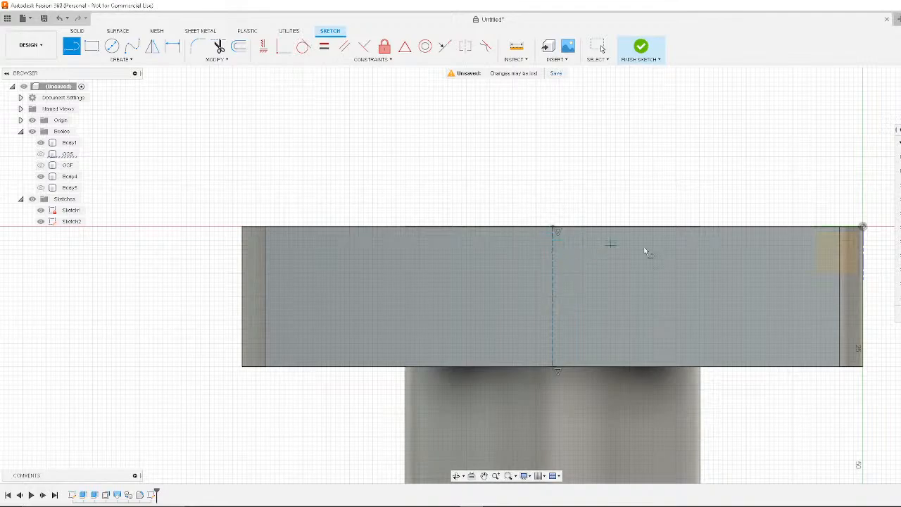
left_click(552, 243)
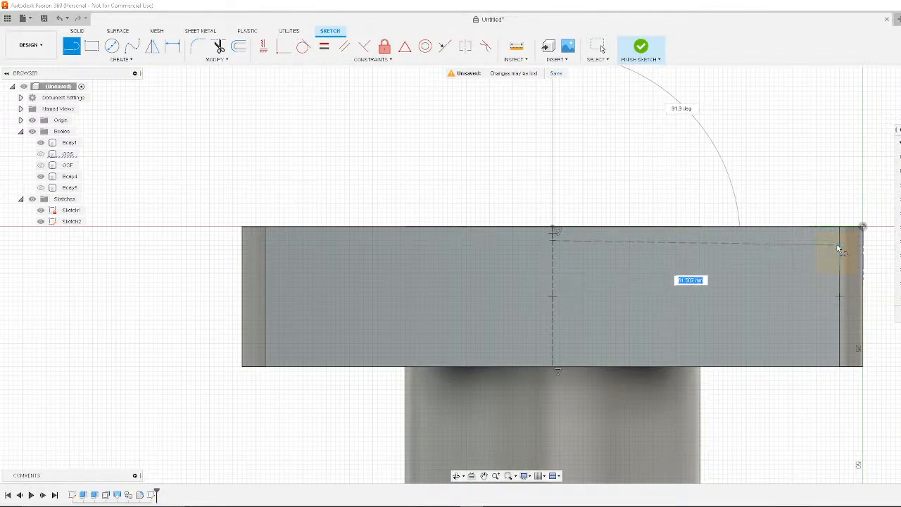
right_click(528, 242)
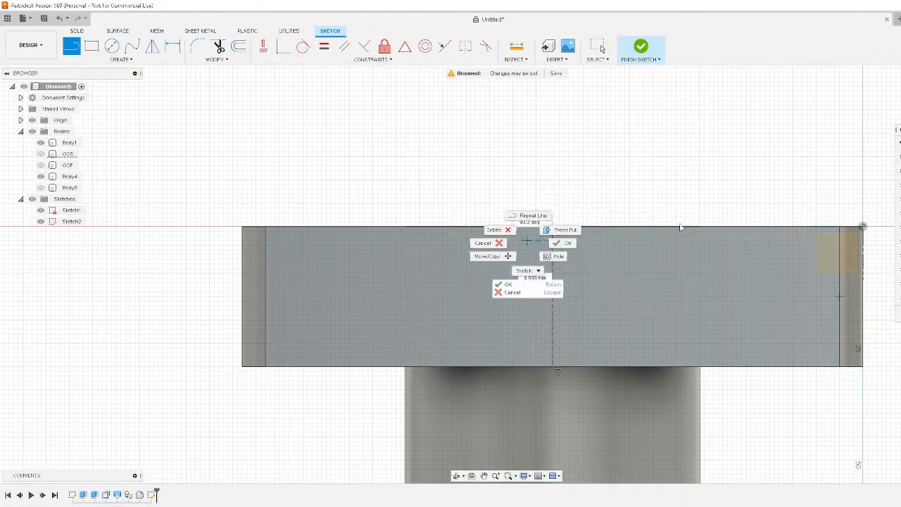
left_click(533, 292)
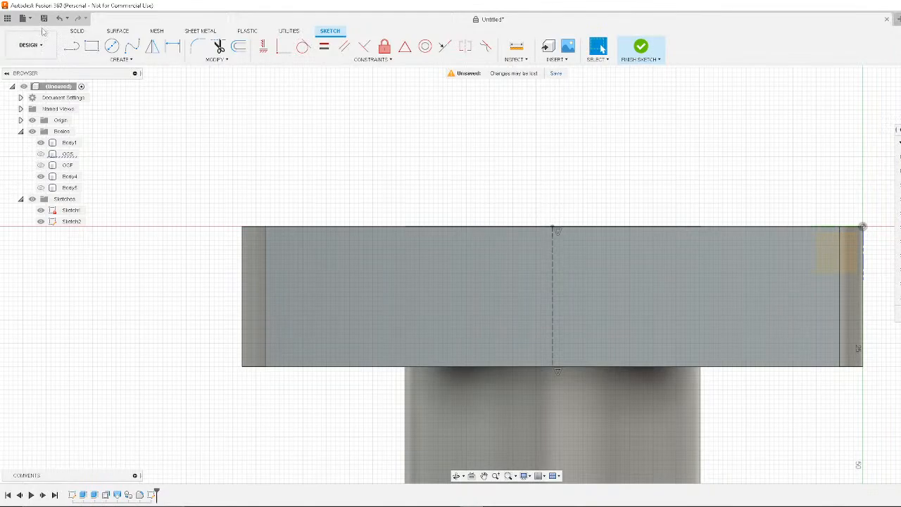
Draw a horizontal construction line just below the block's upper edge, extending past both ends of the side face
key("l")
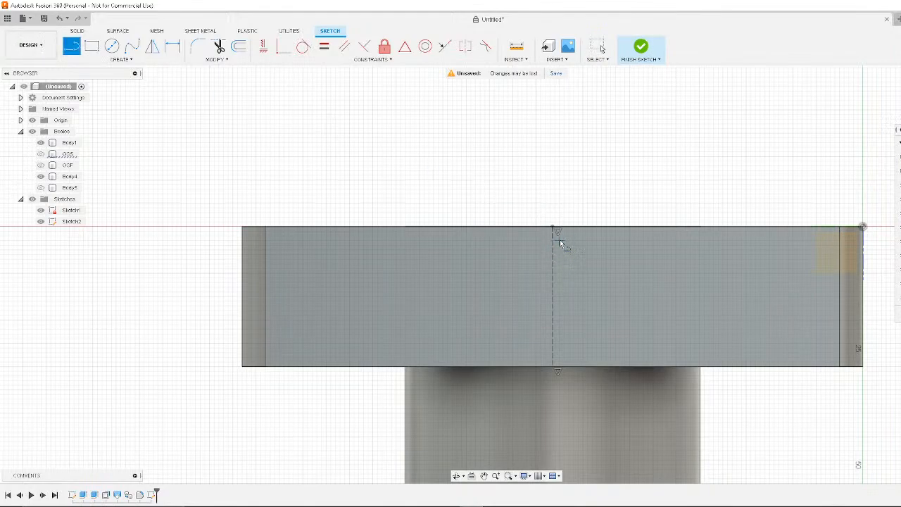
left_click(548, 241)
left_click(191, 242)
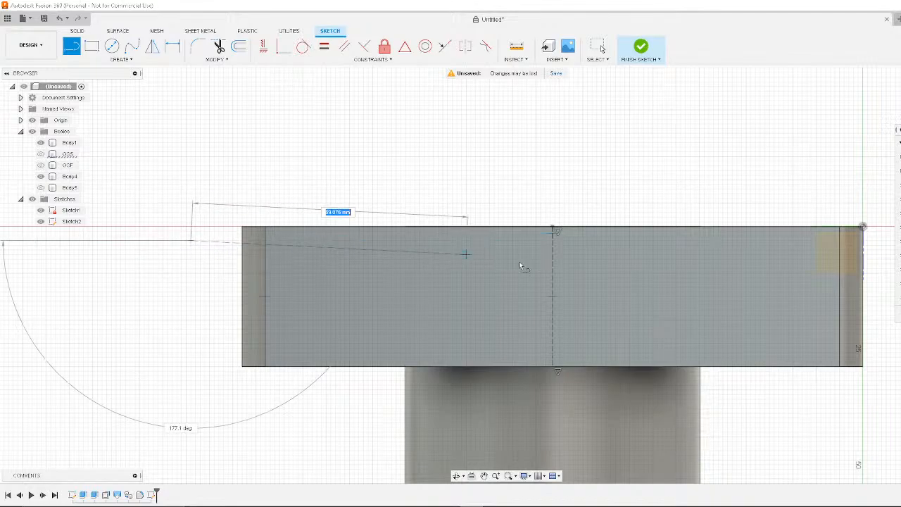
left_click(876, 240)
right_click(592, 138)
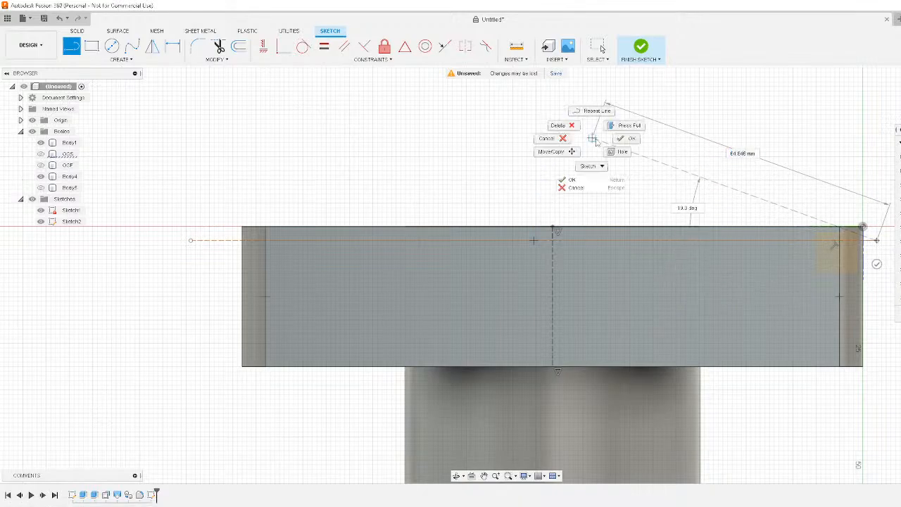
left_click(573, 187)
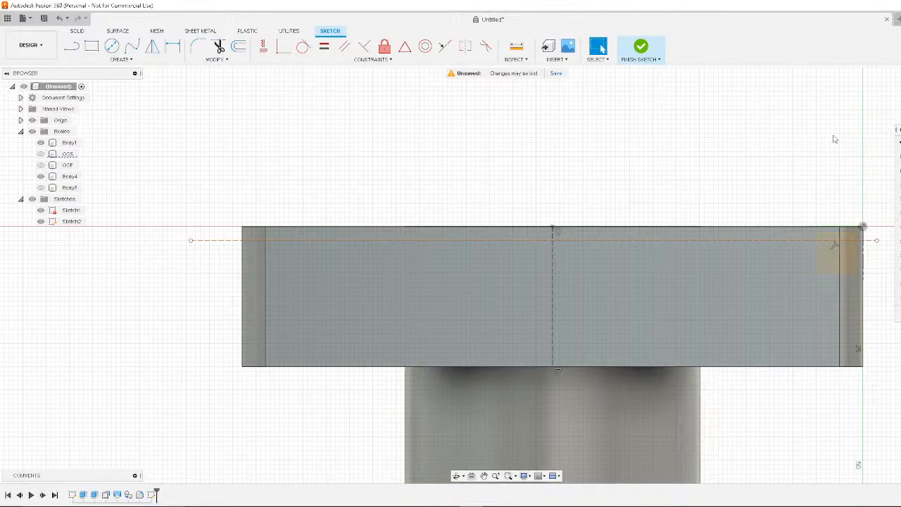
left_click(71, 46)
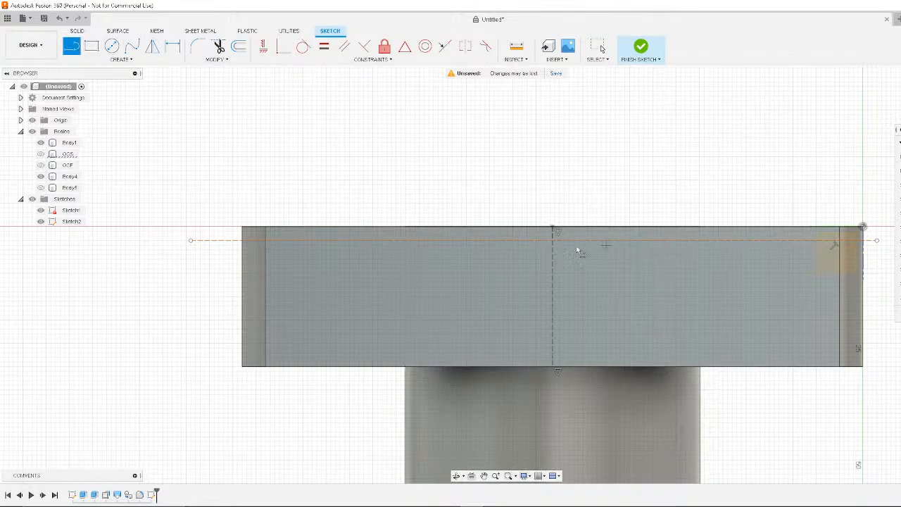
left_click(191, 241)
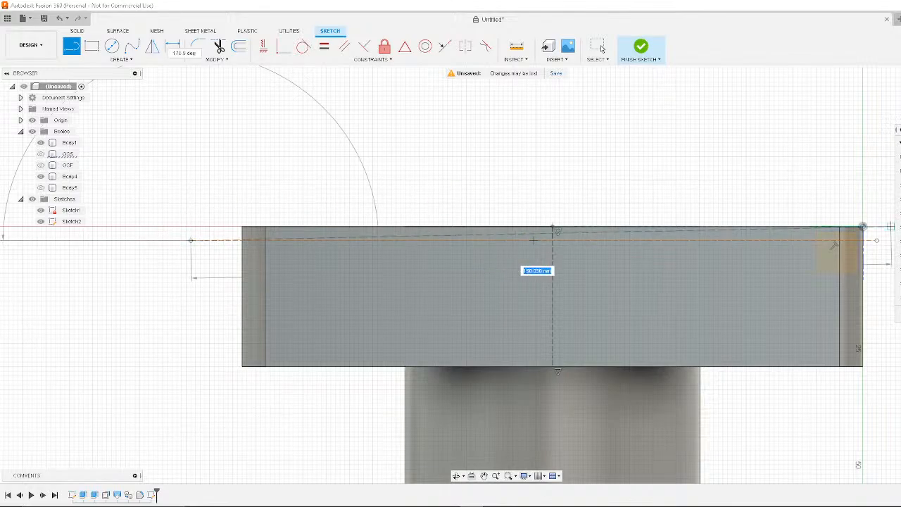
right_click(708, 92)
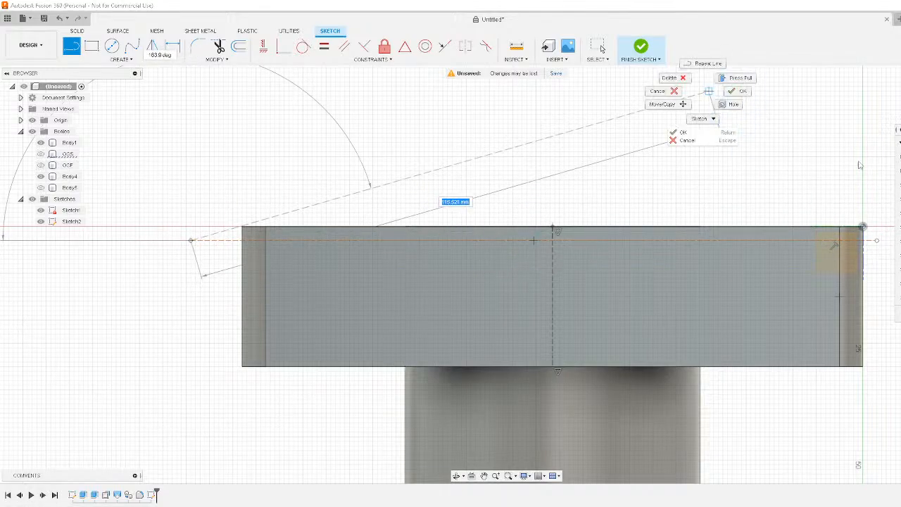
left_click(745, 160)
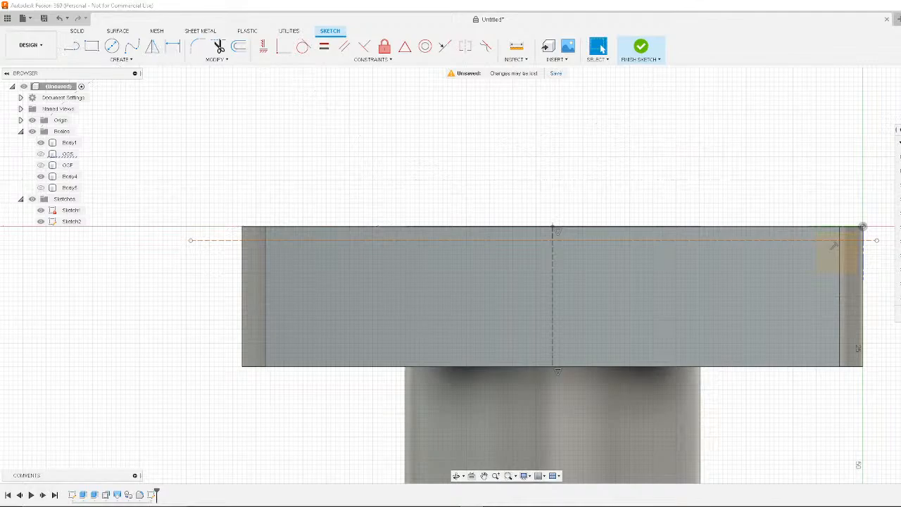
Toggle the horizontal line's construction setting and finish the sketch, and undo the entire side-face sketch
left_click(788, 240)
key("x")
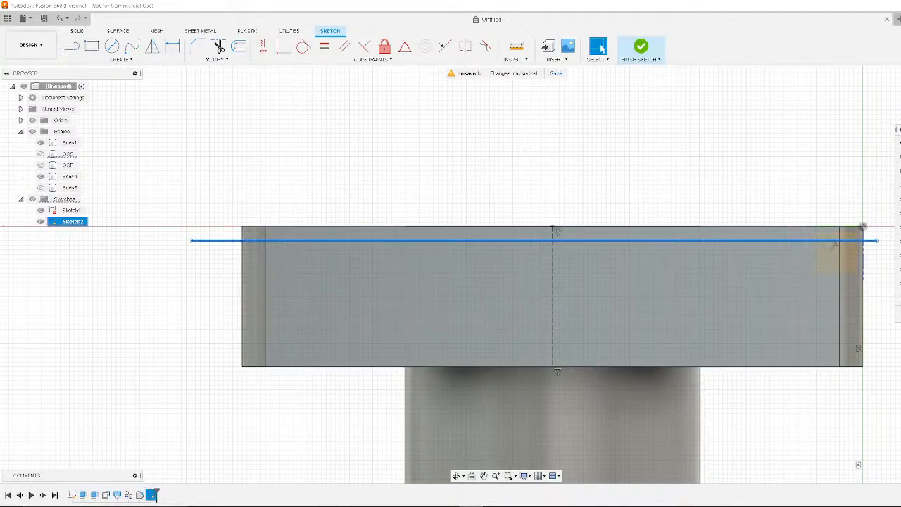
left_click(641, 47)
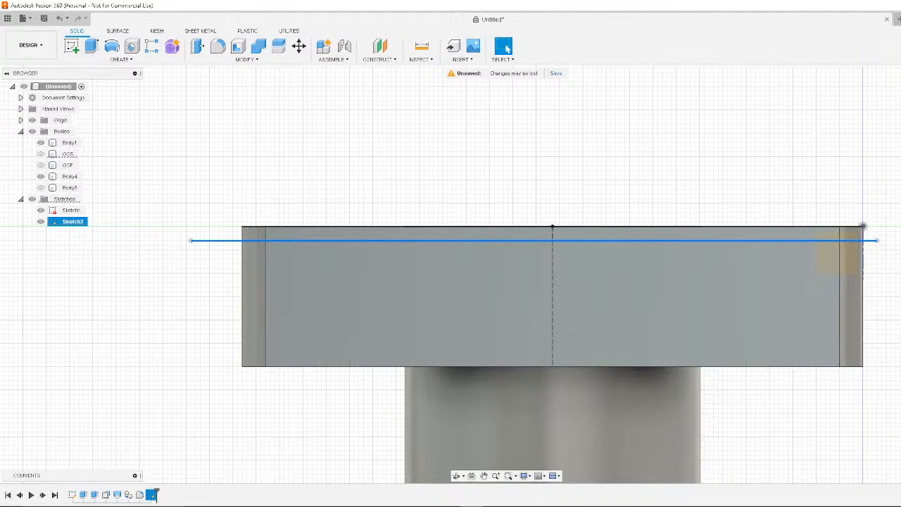
double_click(863, 227)
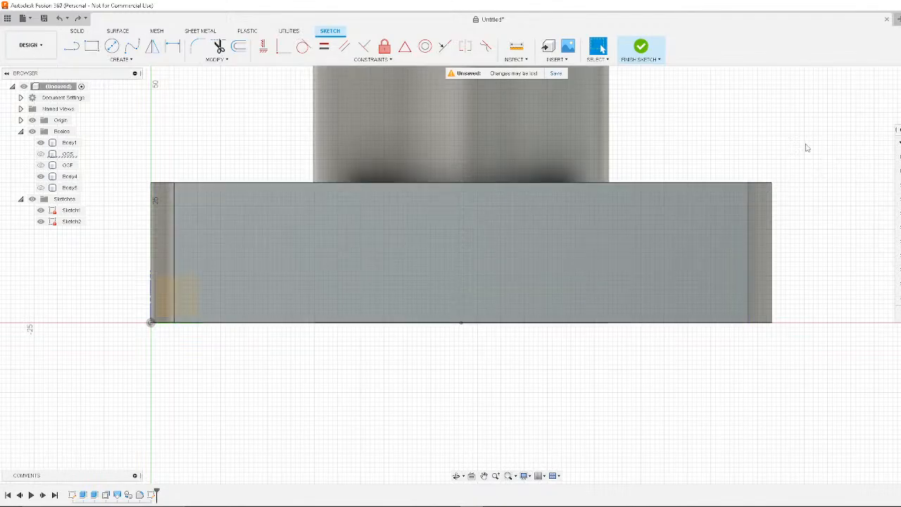
key("ctrl+z")
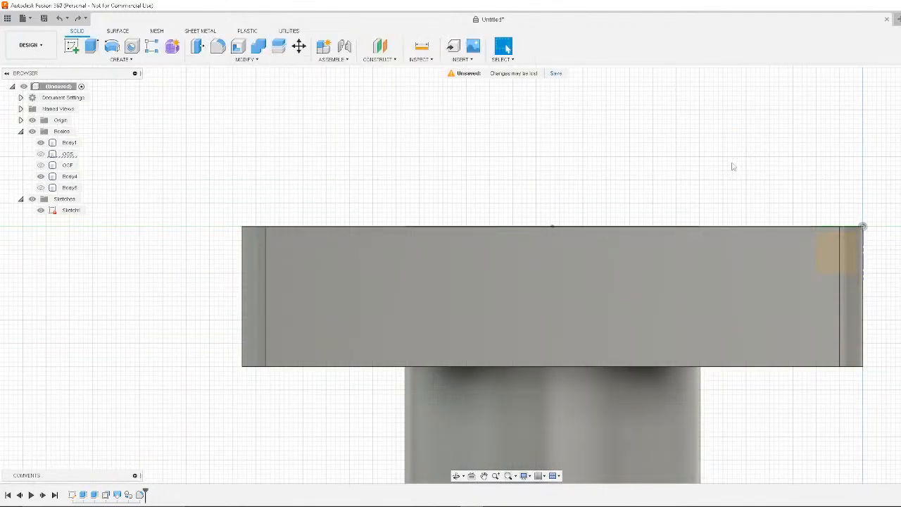
Create an offset construction plane from the horizontal origin plane at the block's upper face
middle_click_drag(733, 166, 765, 172, "shift")
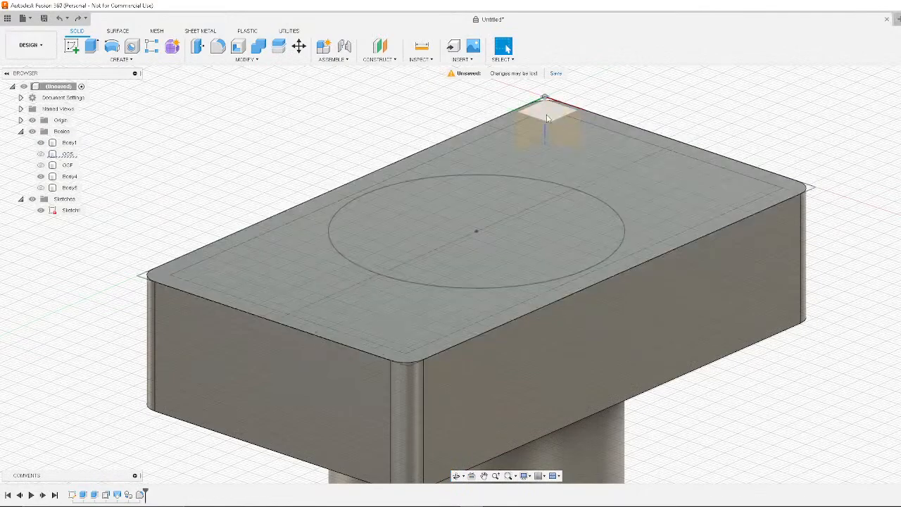
left_click(549, 109)
left_click(373, 59)
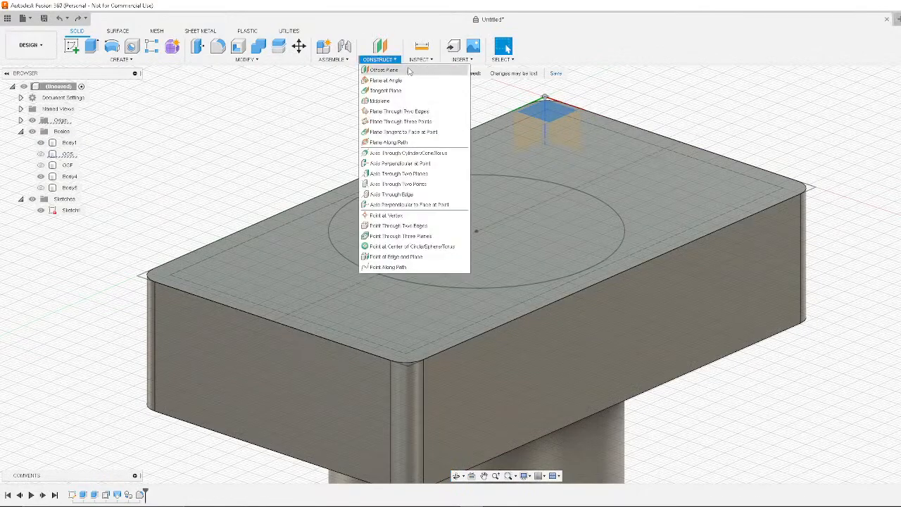
left_click(436, 67)
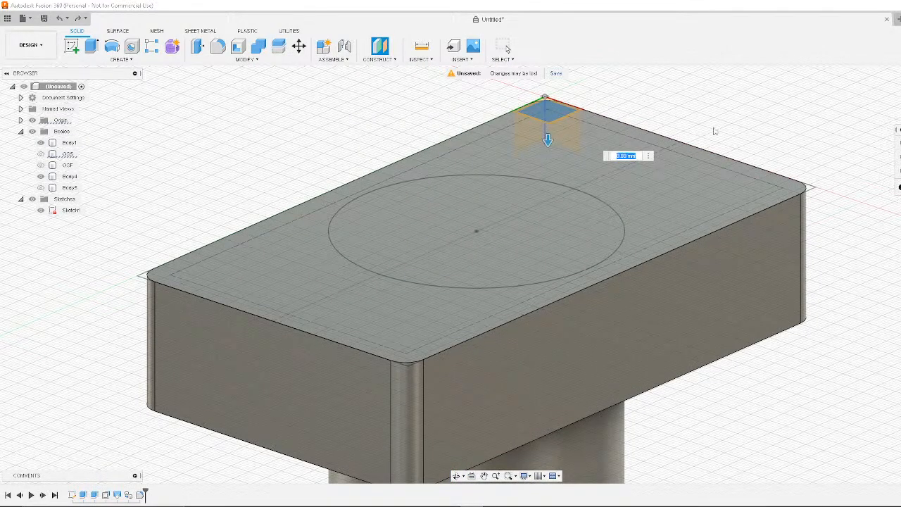
key("Return")
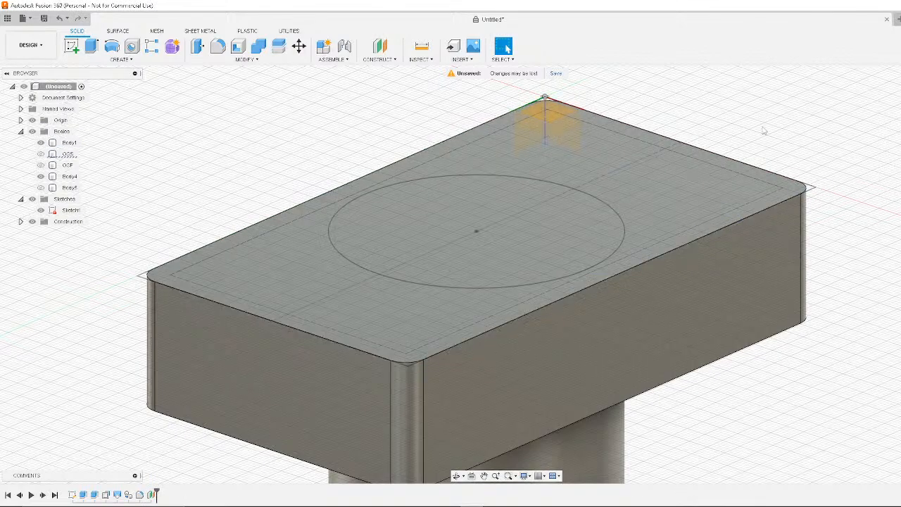
middle_click_drag(783, 143, 574, 229, "shift")
scroll(838, 172, "up", 1)
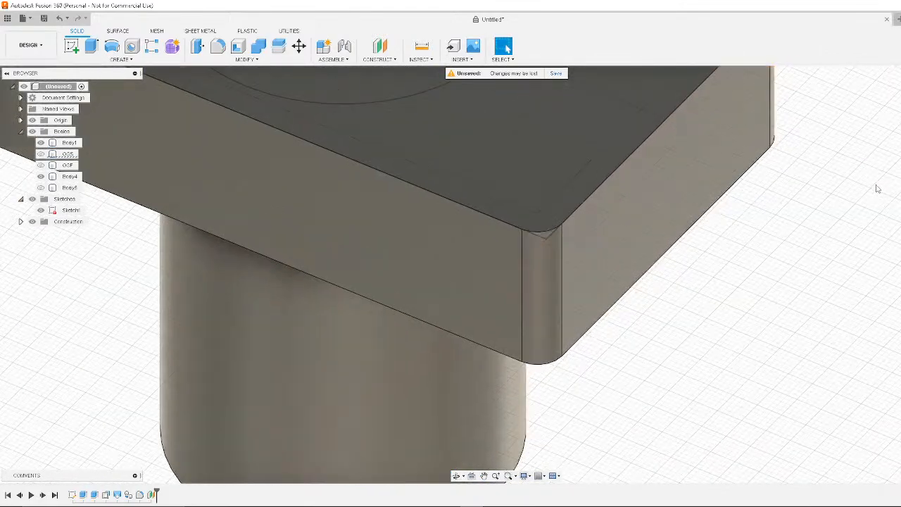
scroll(880, 189, "down", 2)
middle_click_drag(893, 149, 825, 285)
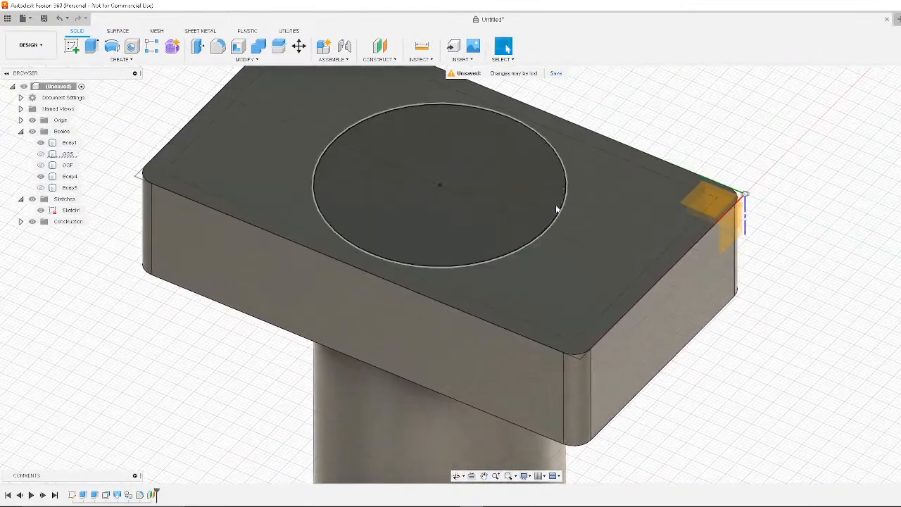
middle_click_drag(669, 244, 768, 252, "shift")
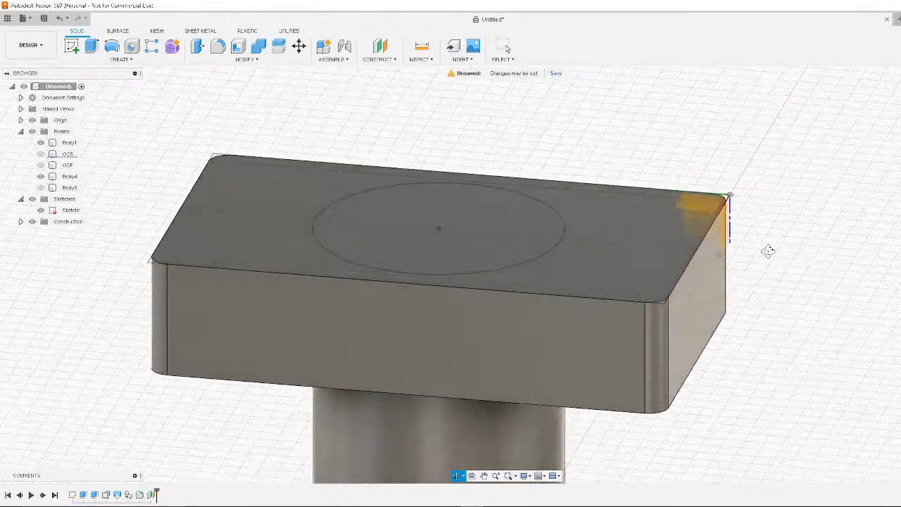
left_click(246, 59)
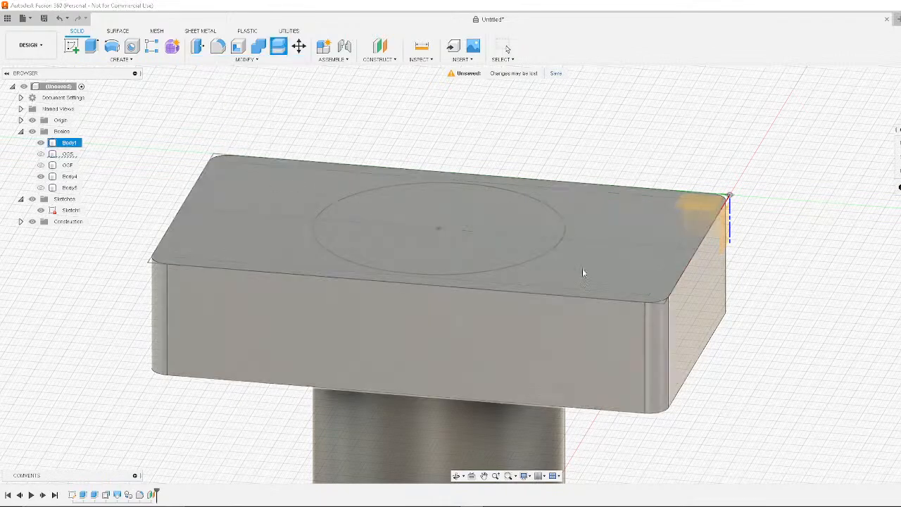
left_click(582, 268)
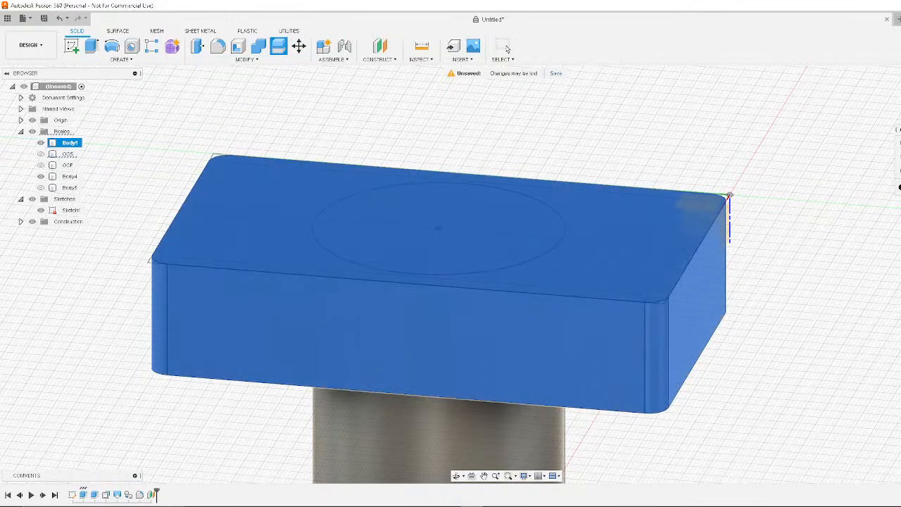
left_click(506, 47)
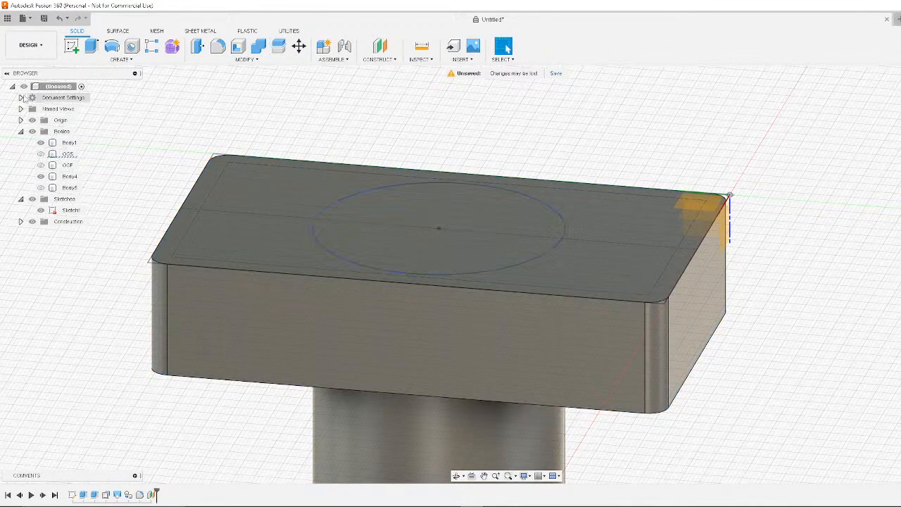
Hide the corner-rounded block Body1 and all sketches to expose the offset construction plane
left_click(40, 142)
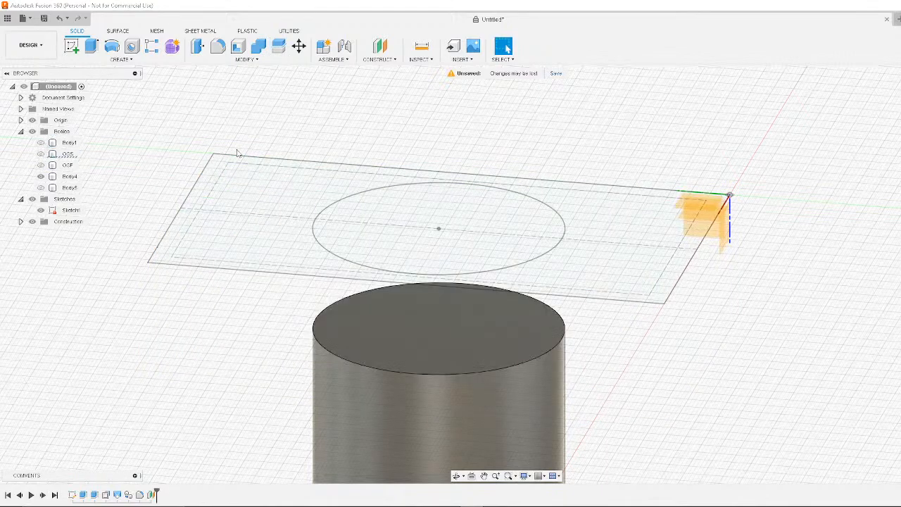
scroll(706, 259, "up", 3)
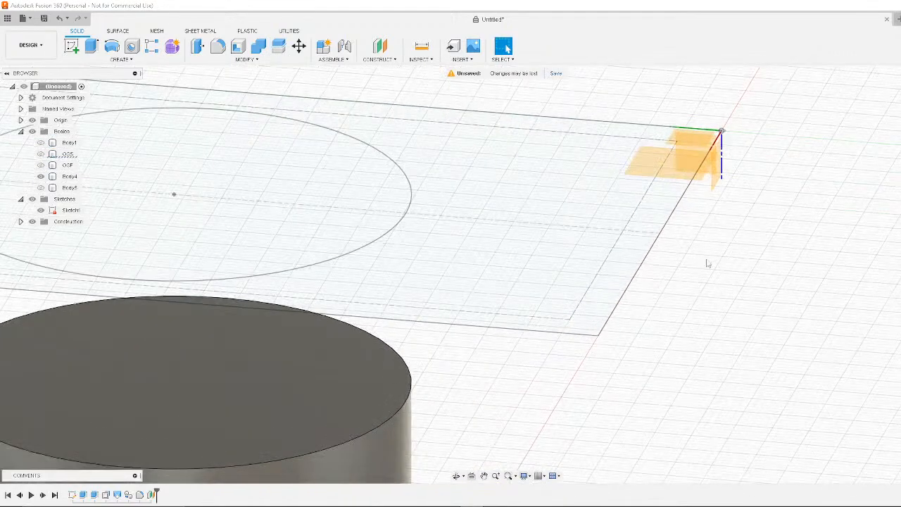
left_click(31, 199)
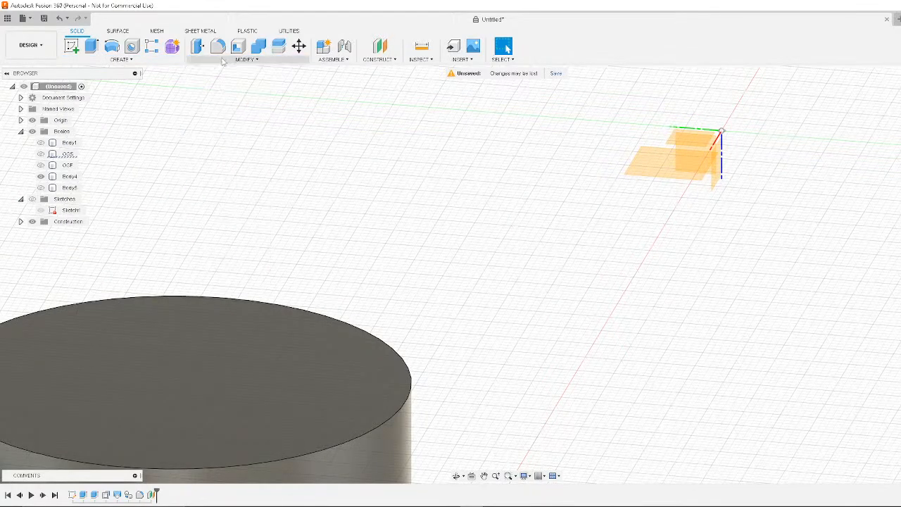
Split the corner-rounded block into two bodies along the offset construction plane, showing the block again for the selection
left_click(246, 59)
left_click(235, 166)
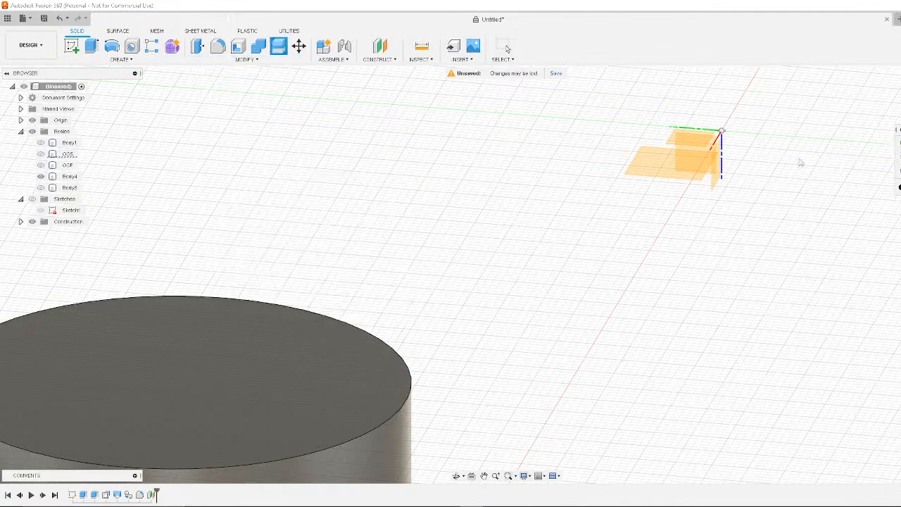
left_click(654, 165)
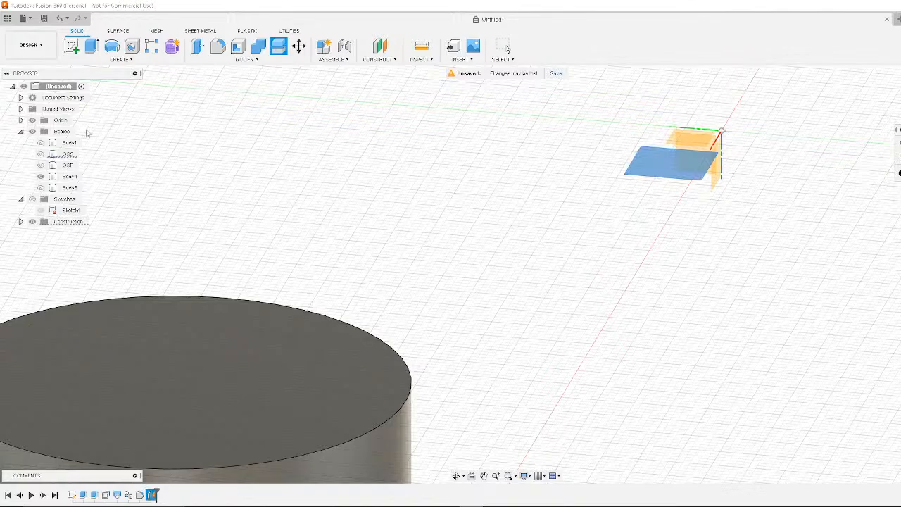
left_click(41, 143)
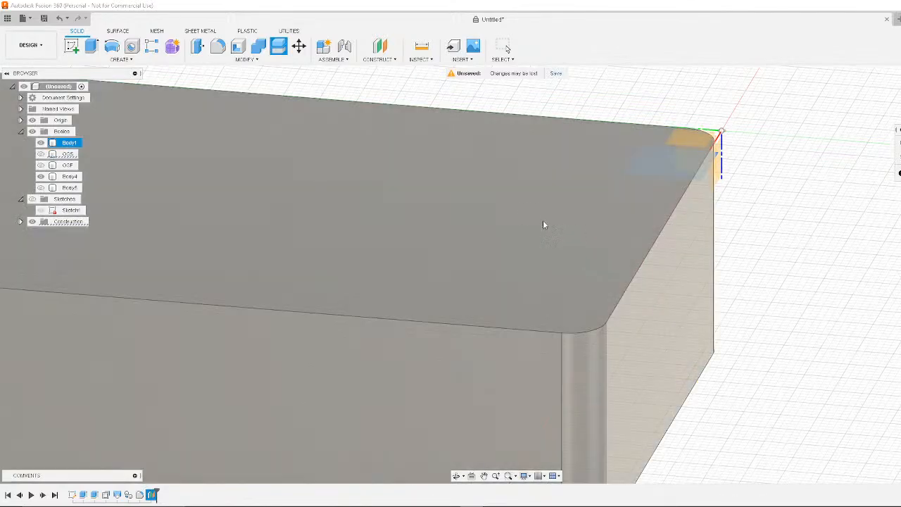
left_click(543, 225)
key("Return")
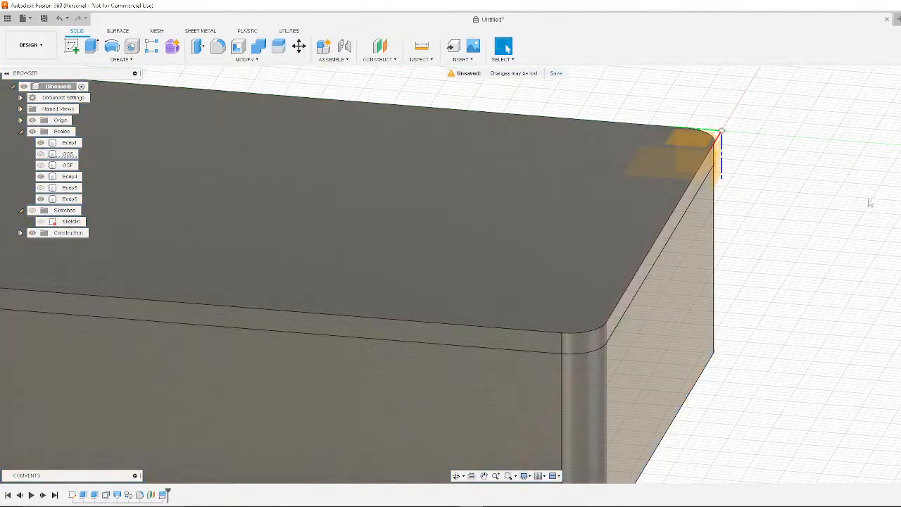
Hide Body1, the thin upper slice of the split block
middle_click_drag(729, 265, 829, 185, "shift")
scroll(827, 228, "down", 5)
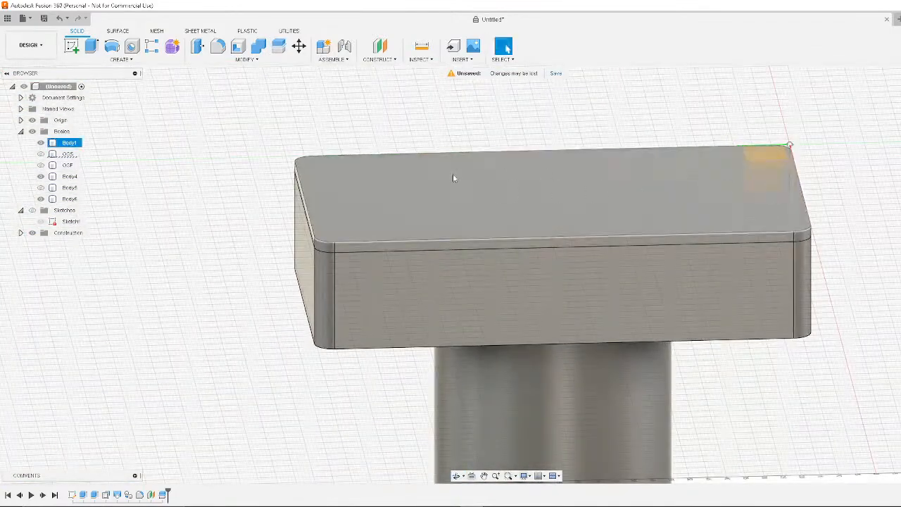
left_click(41, 143)
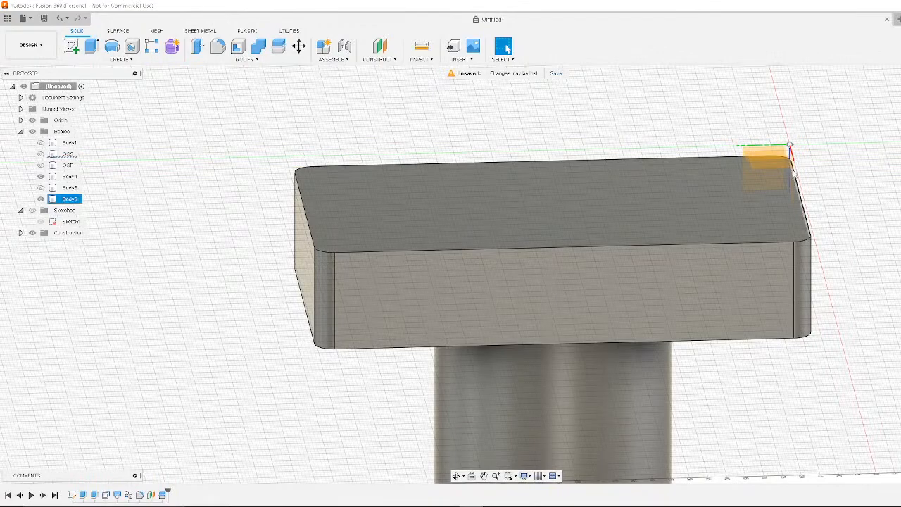
middle_click_drag(803, 205, 777, 205, "shift")
left_click(598, 240)
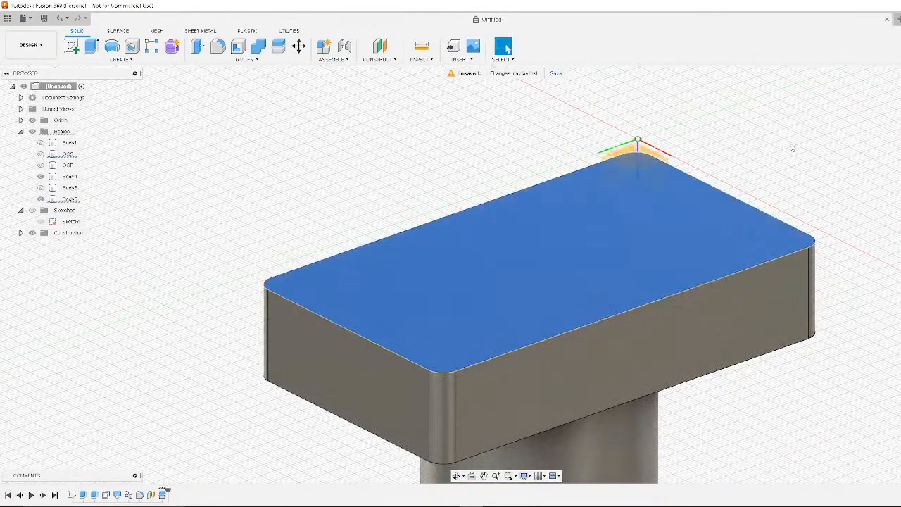
left_click(222, 61)
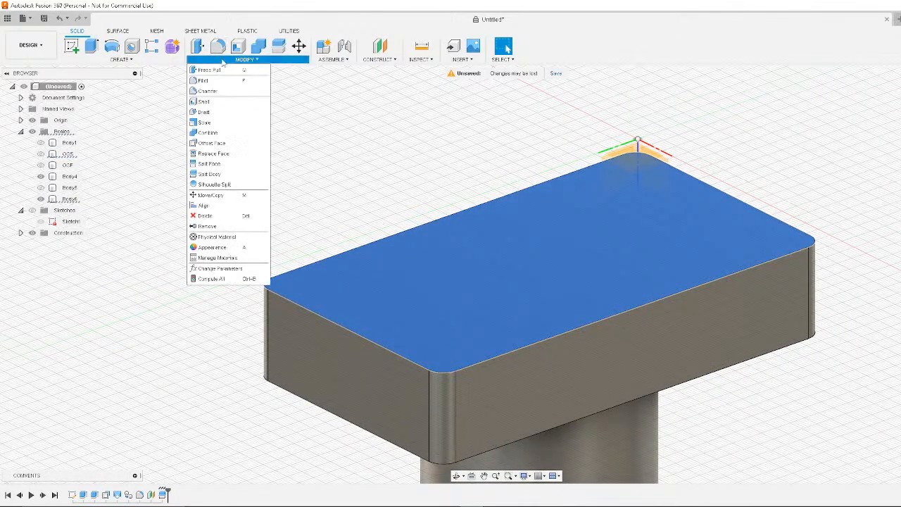
left_click(202, 80)
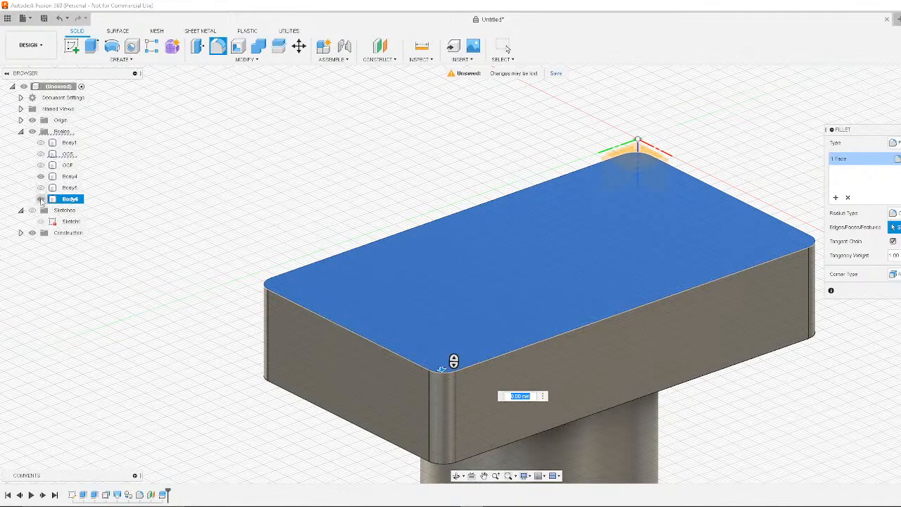
left_click(41, 200)
left_click(56, 176)
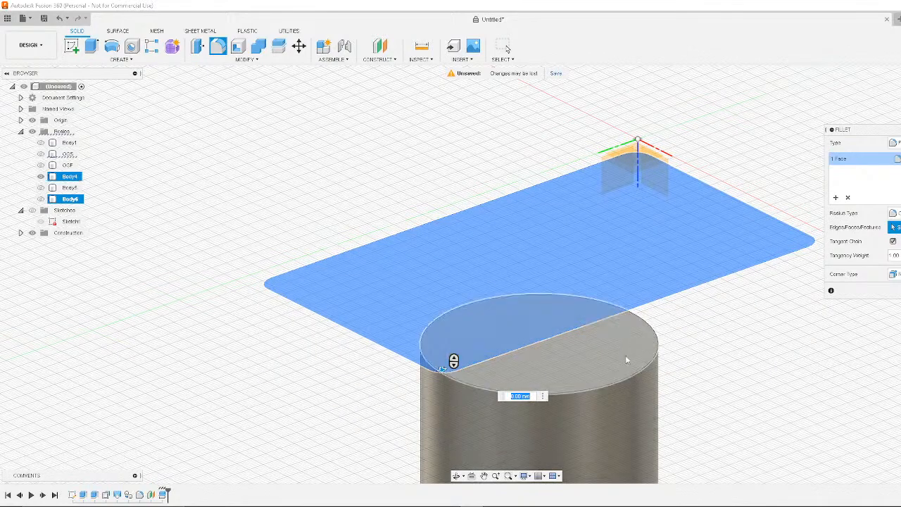
left_click(41, 199)
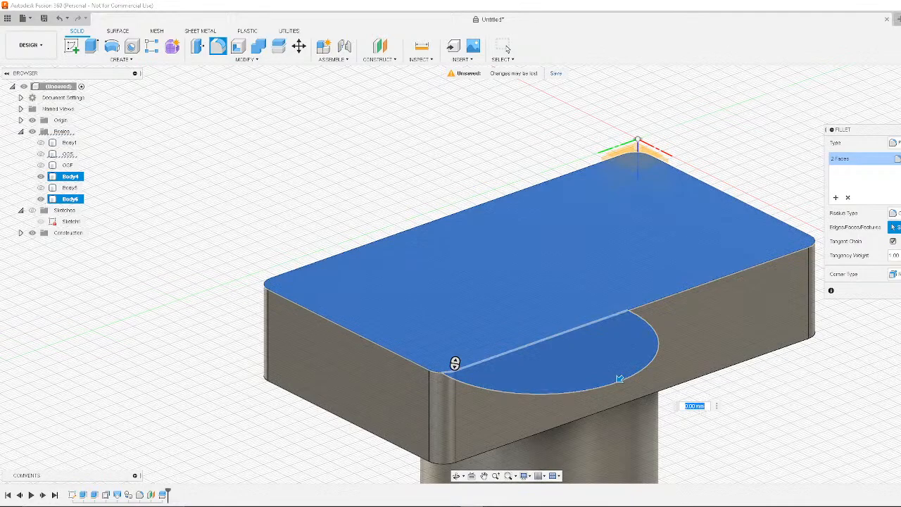
key("Escape")
Loft from the lower block's upper face to the cylinder's upper face as a new body, hiding Body6 to reach the cylinder
left_click(246, 59)
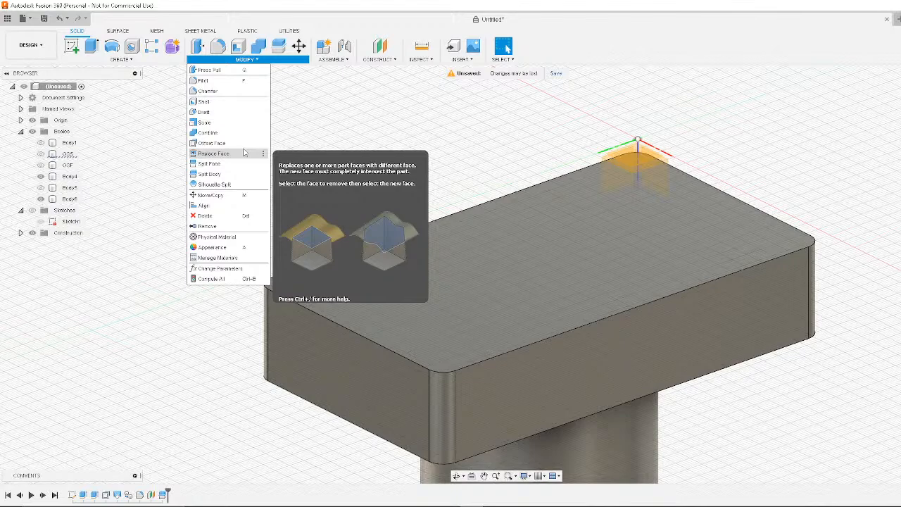
left_click(122, 59)
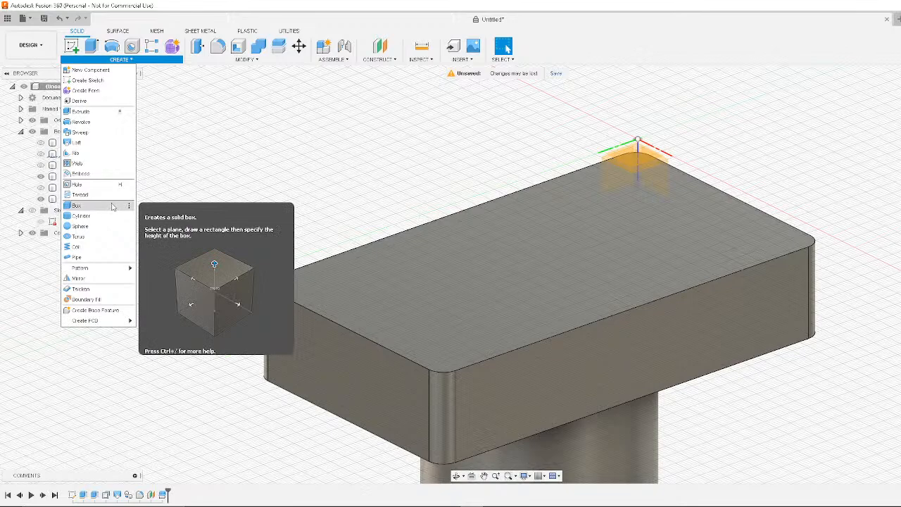
left_click(105, 145)
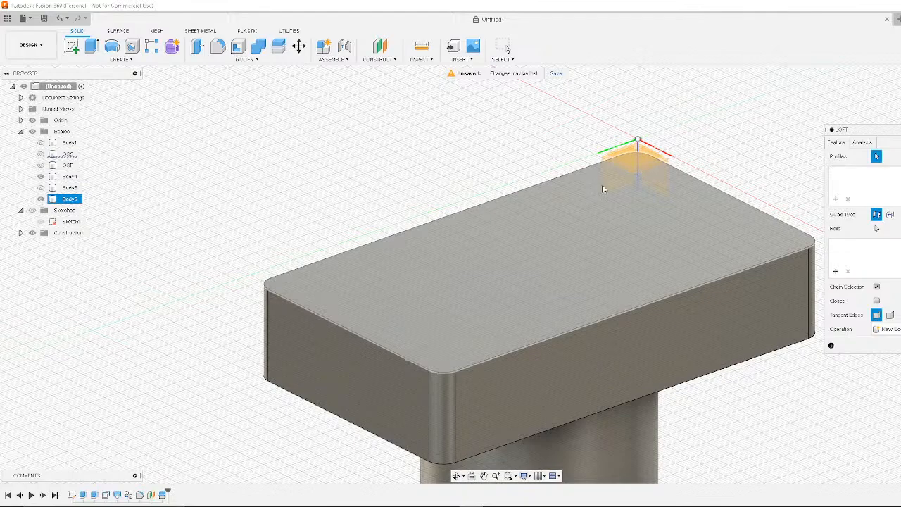
left_click(627, 247)
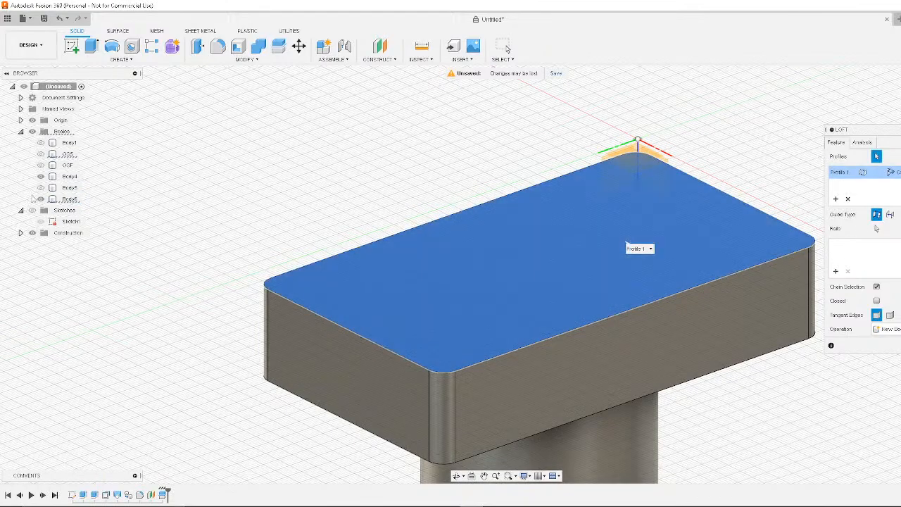
left_click(40, 198)
left_click(600, 364)
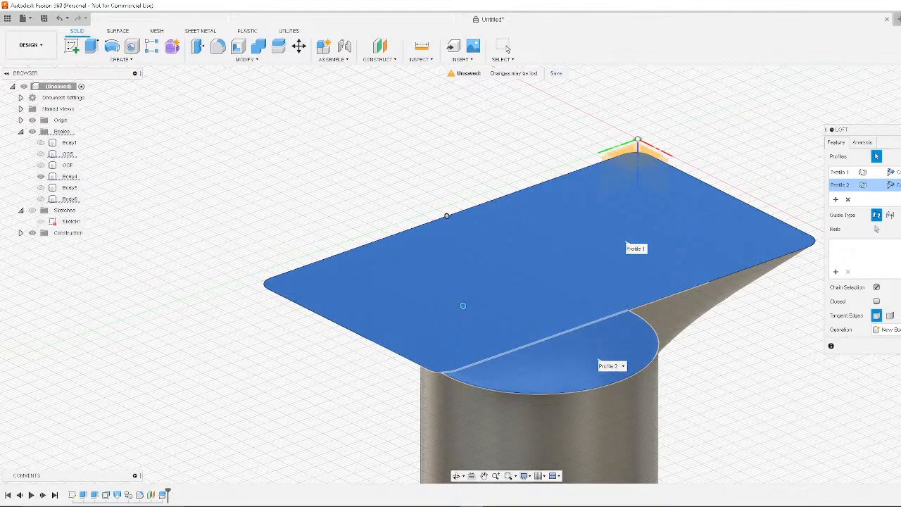
key("Return")
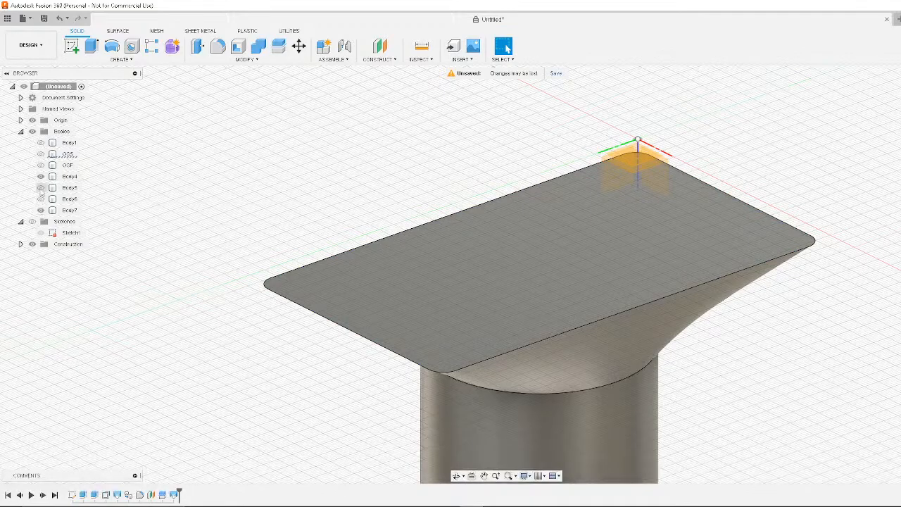
Compare the new loft with the earlier loft Body5 and the lower block Body6 by showing and hiding each one
left_click(40, 187)
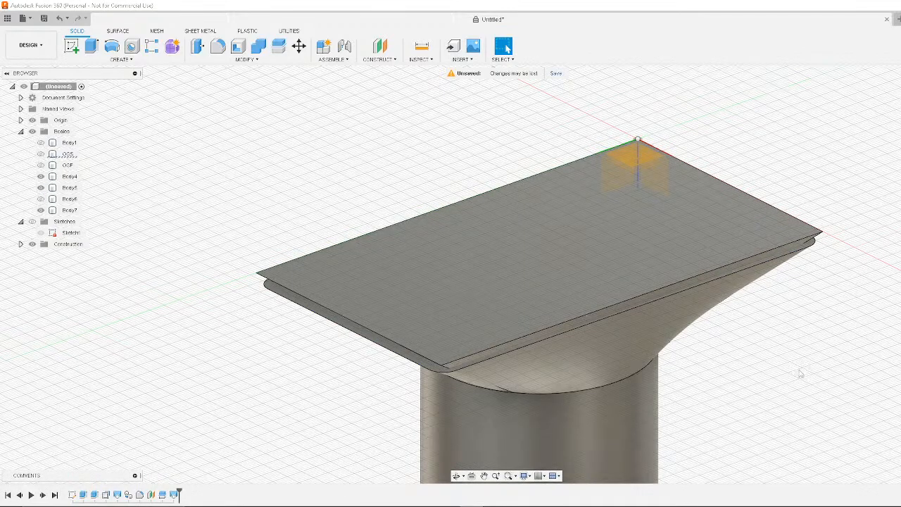
mouse_move(801, 364)
middle_mouse_down("shift")
mouse_move(807, 342)
mouse_move(804, 355)
middle_mouse_up("shift")
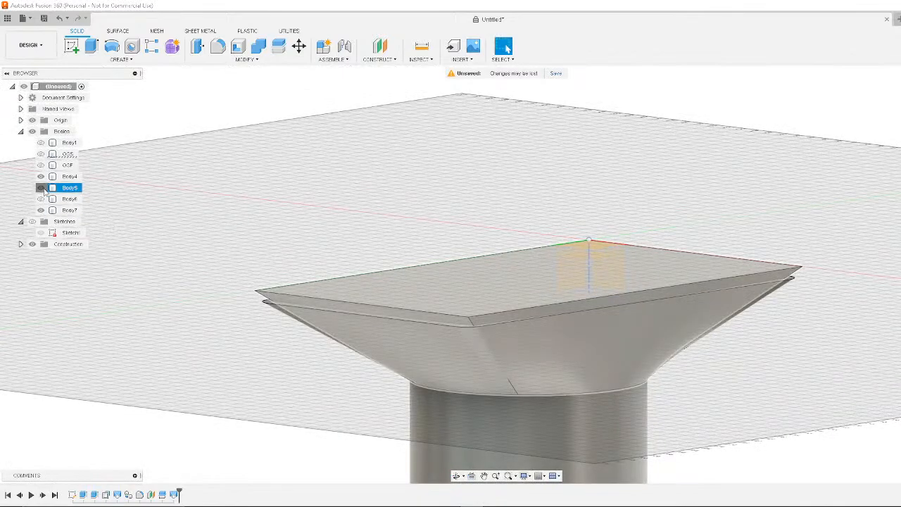
left_click(40, 187)
left_click(40, 199)
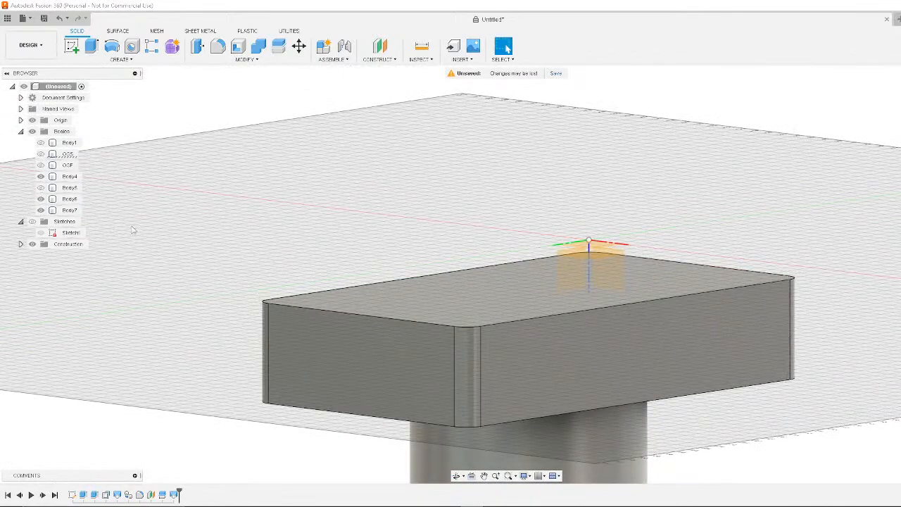
left_click(40, 199)
Undo the new loft and the visibility changes, back to the split block with both parts shown
key("ctrl+z")
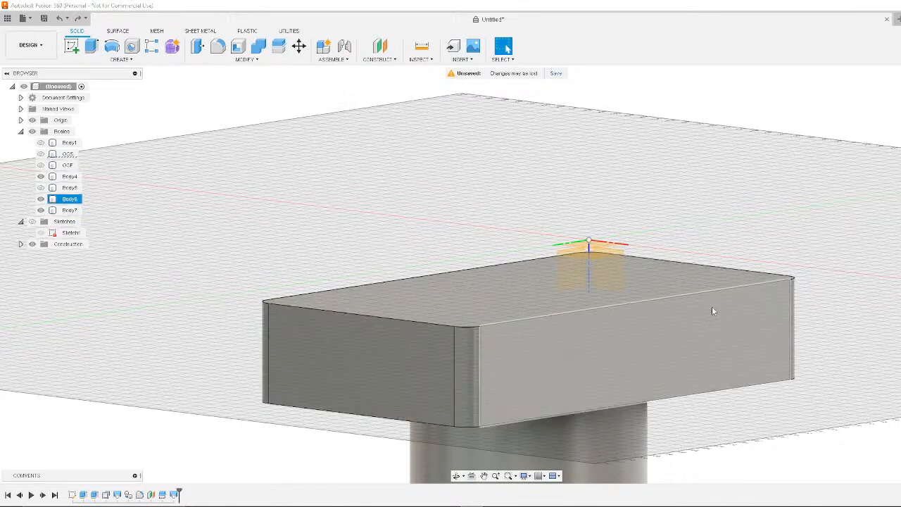
key("ctrl+z")
key("ctrl+z")
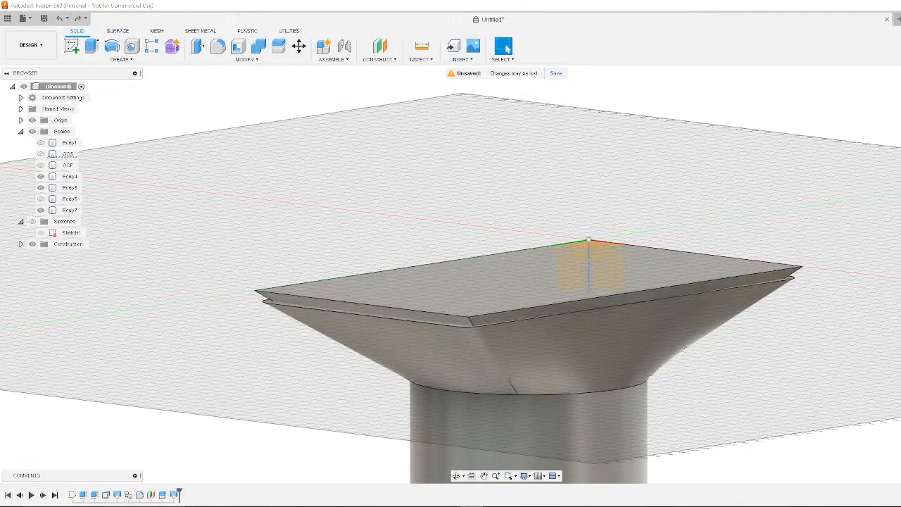
key("ctrl+z")
key("ctrl+z")
key("ctrl+z")
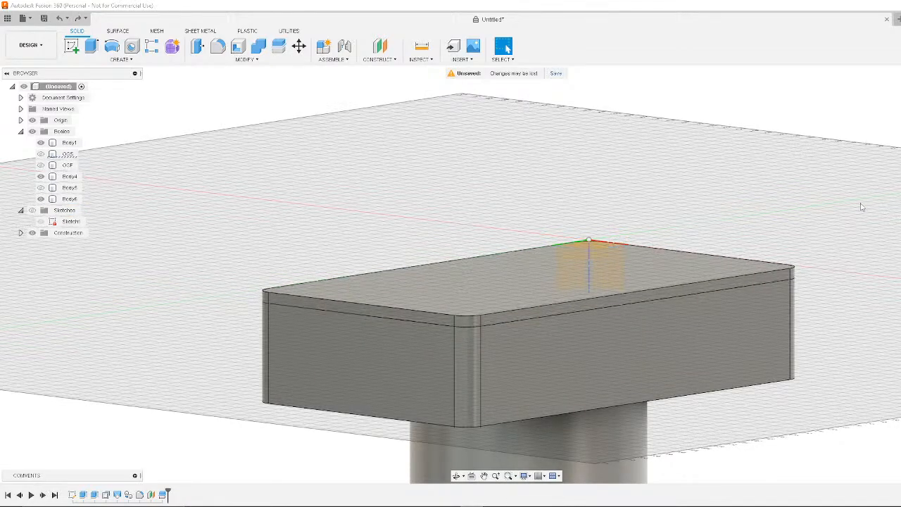
Identify the lower block, the cylinder and the thin upper slice by switching Body6, Body4 and Body1 off and on
left_click(41, 198)
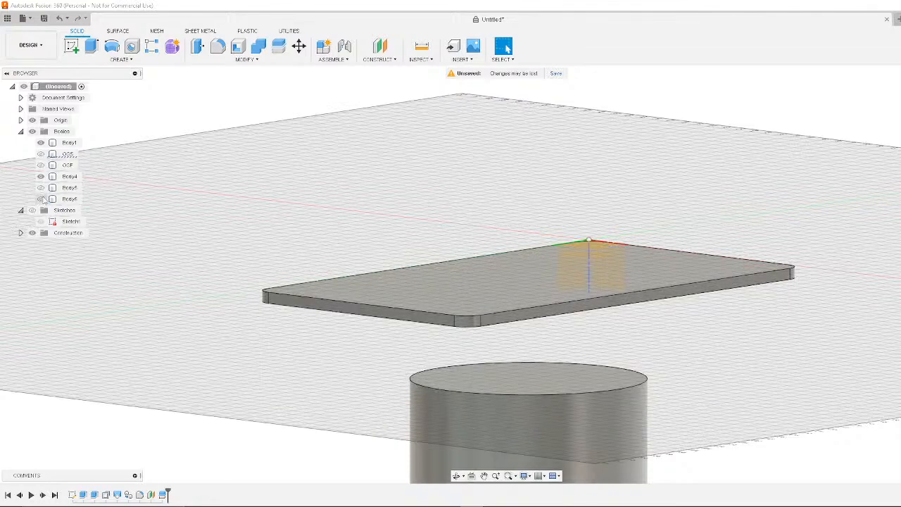
left_click(41, 198)
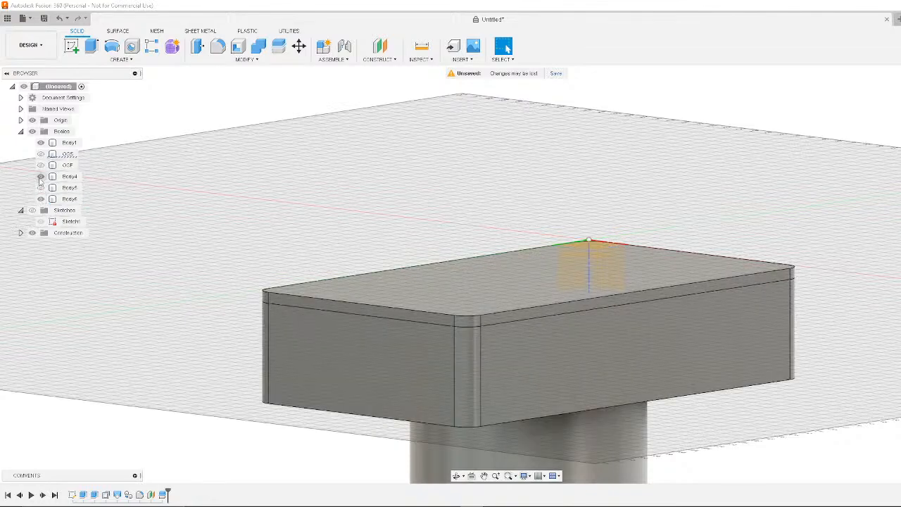
left_click(41, 176)
left_click(41, 176)
left_click(40, 142)
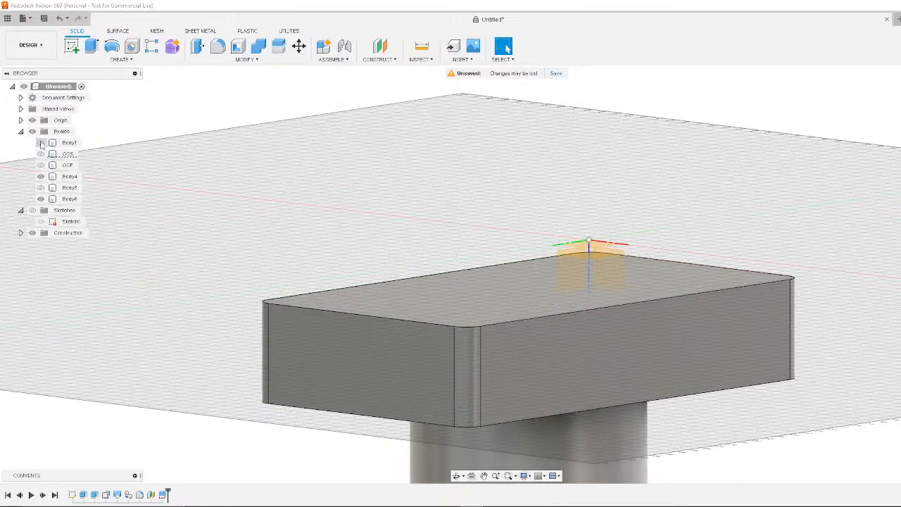
left_click(40, 143)
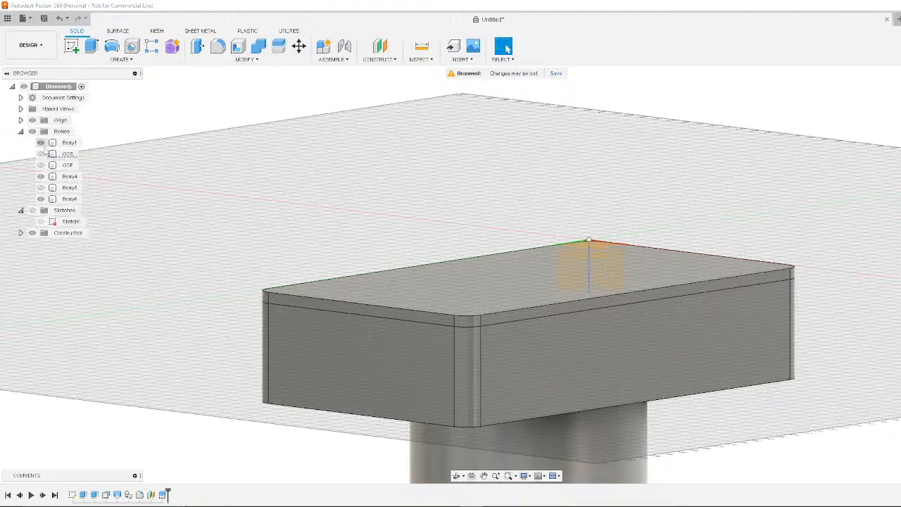
Hide Body1, the thin plate on top of the rounded rectangular block
left_click(69, 198)
left_click(704, 258)
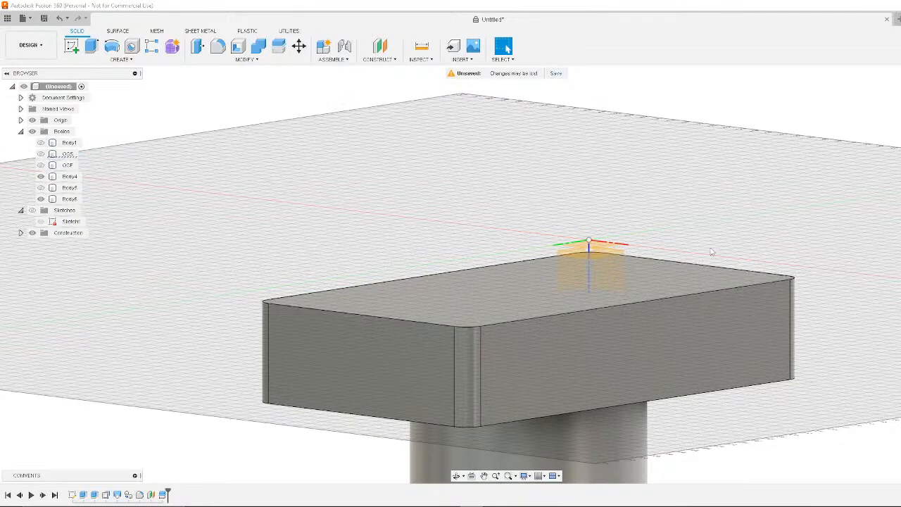
middle_click_drag(856, 228, 829, 240, "shift")
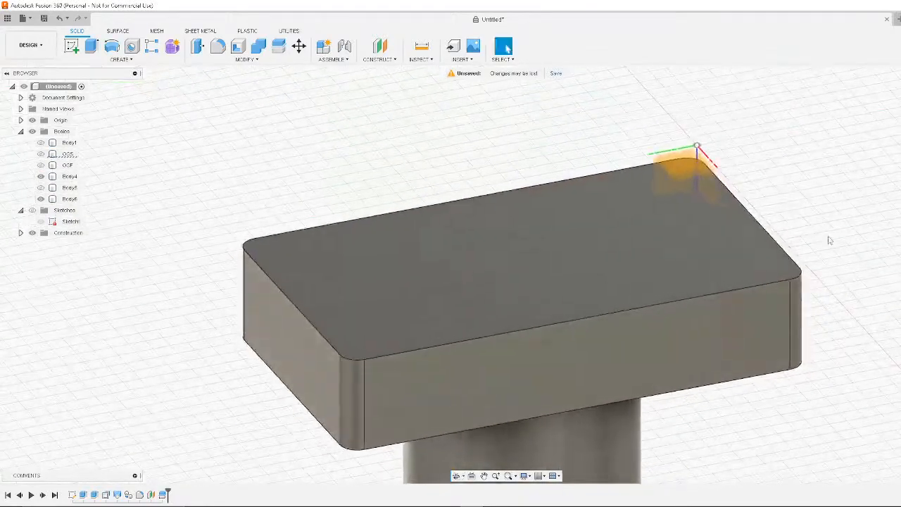
Loft a new body from the block's rounded rectangular top face to the cylinder's circular top face, hiding Body6 to reach it
left_click(124, 61)
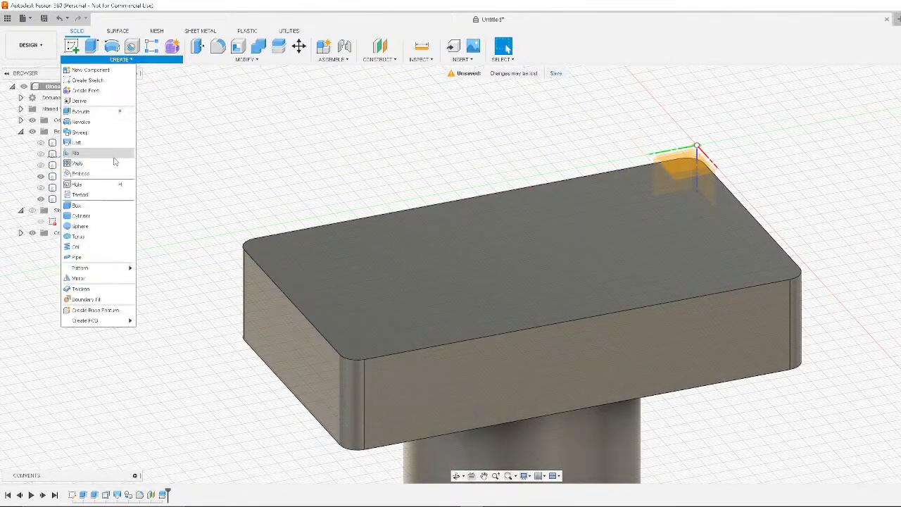
left_click(105, 142)
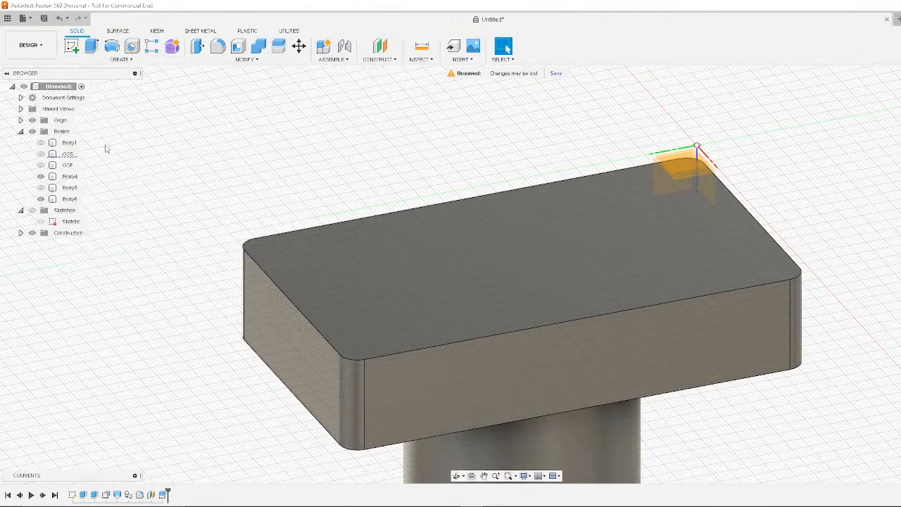
left_click(463, 250)
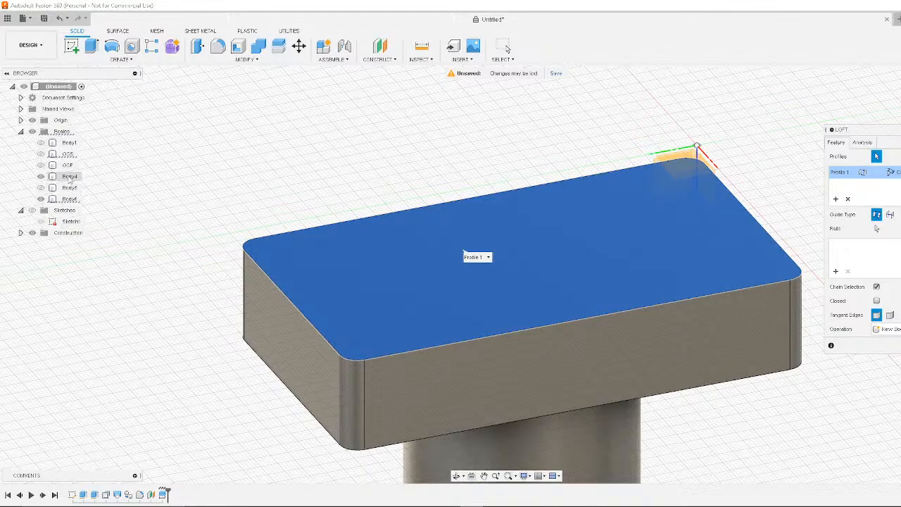
left_click(41, 200)
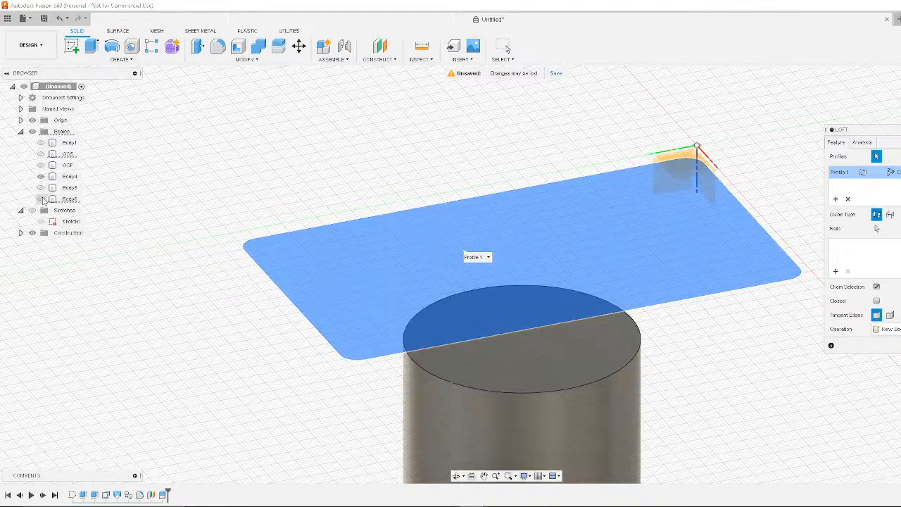
left_click(553, 362)
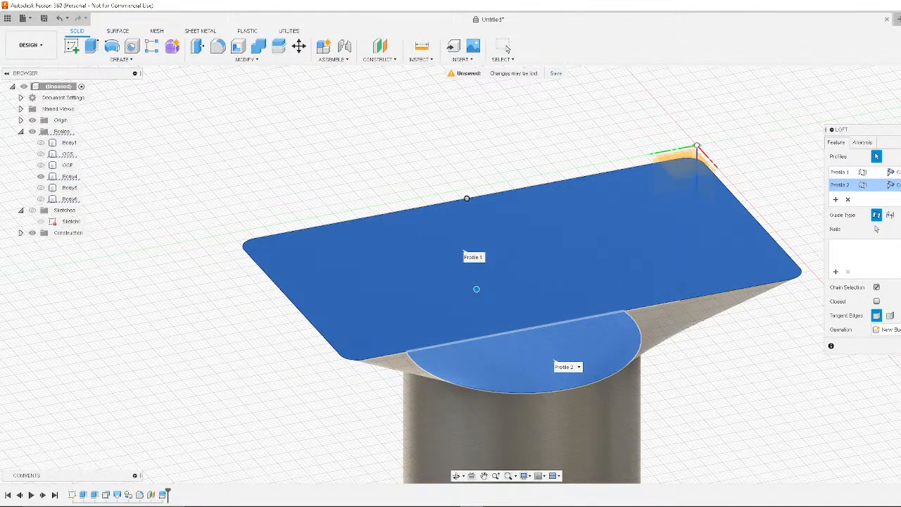
key("Return")
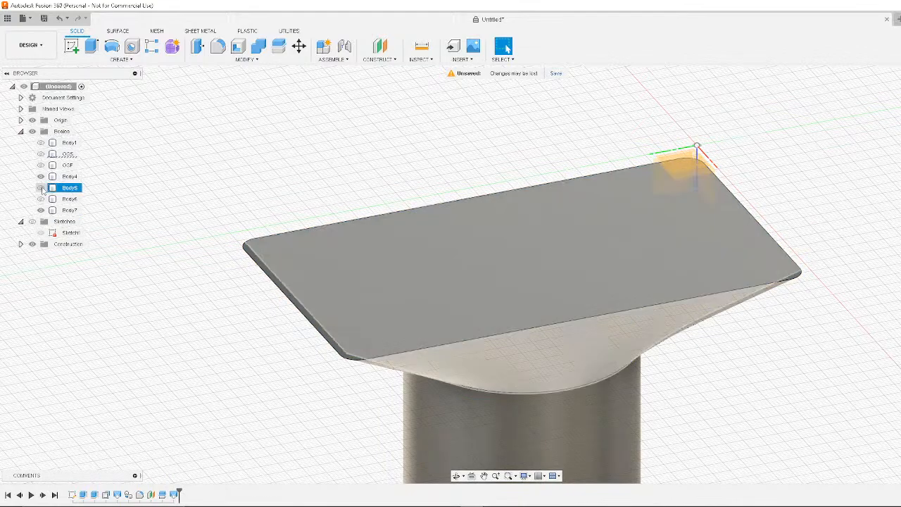
Examine the lofted transition from above and below with Body1 temporarily shown, and check Body5 by toggling its visibility
left_click(41, 188)
left_click(41, 188)
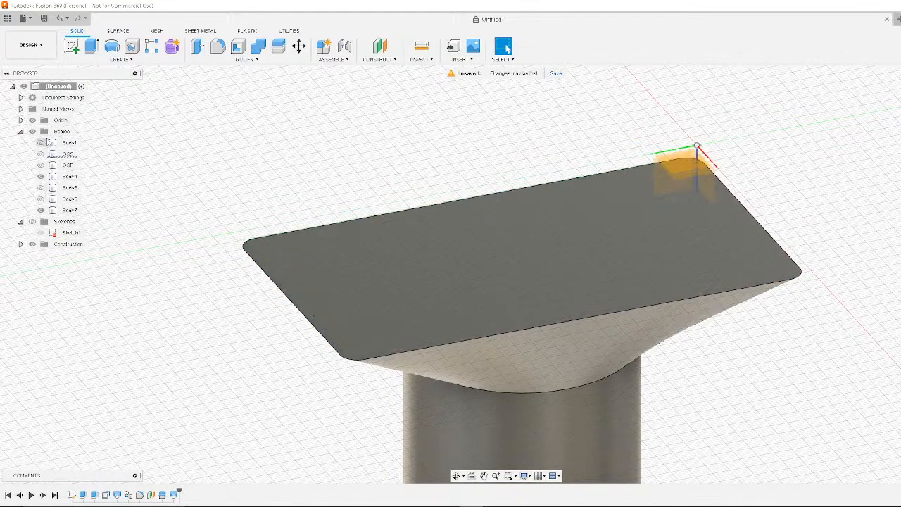
middle_click_drag(217, 255, 278, 182, "shift")
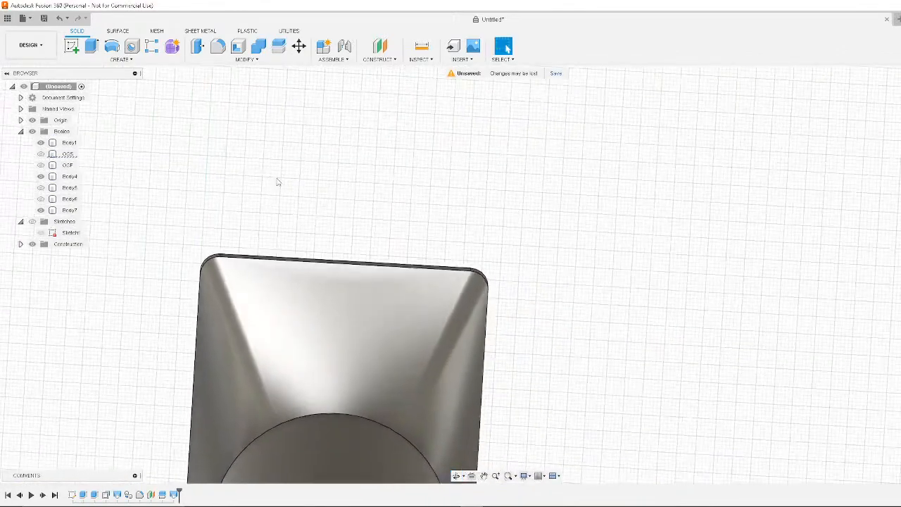
middle_click_drag(369, 213, 507, 47, "shift")
middle_click_drag(538, 229, 579, 244, "shift")
middle_click_drag(692, 188, 641, 201, "shift")
left_click(505, 287)
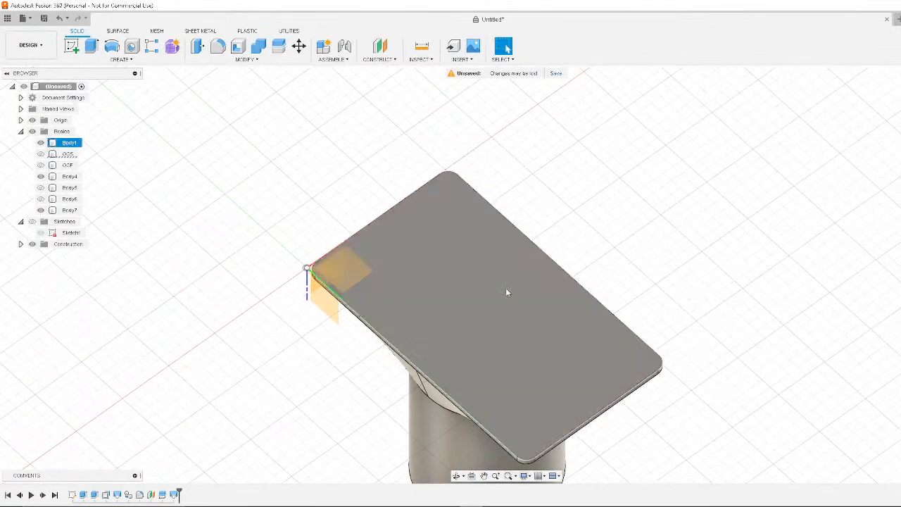
left_click(198, 194)
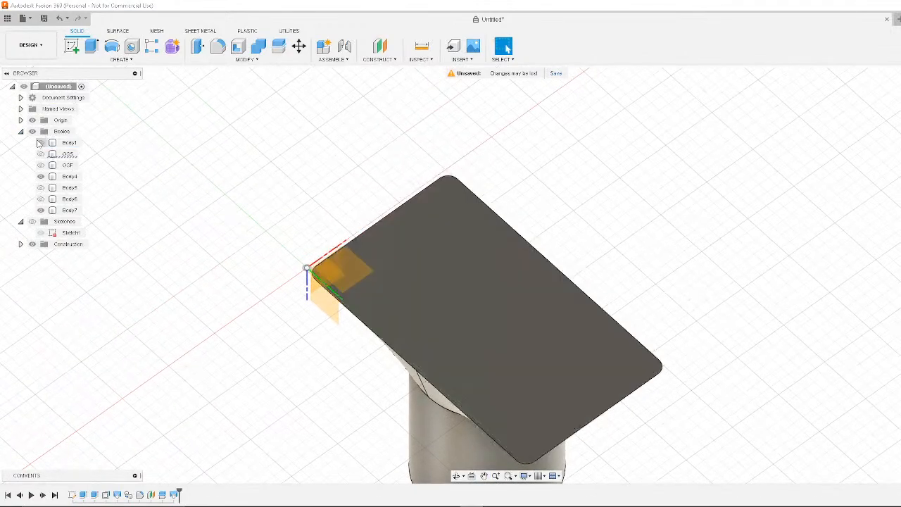
Place a 40 mm hole at the center of the loft's rectangular top face
left_click(515, 310)
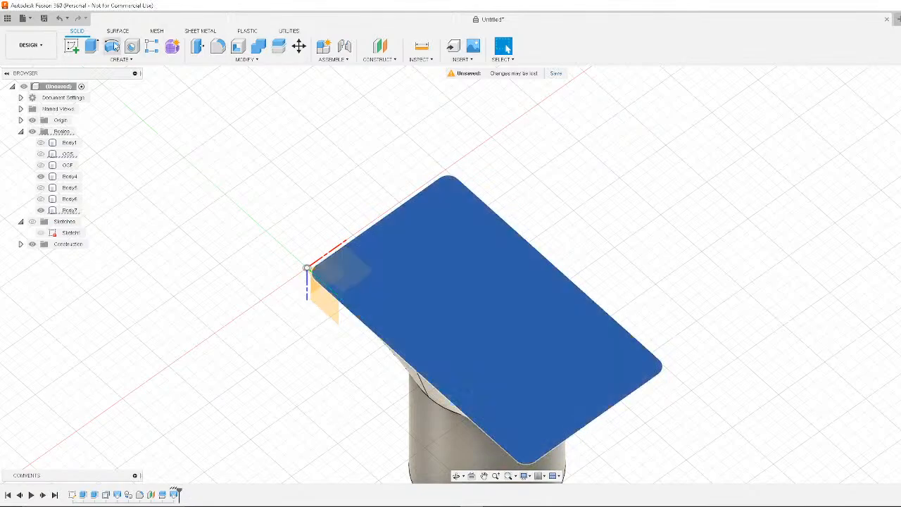
left_click(131, 46)
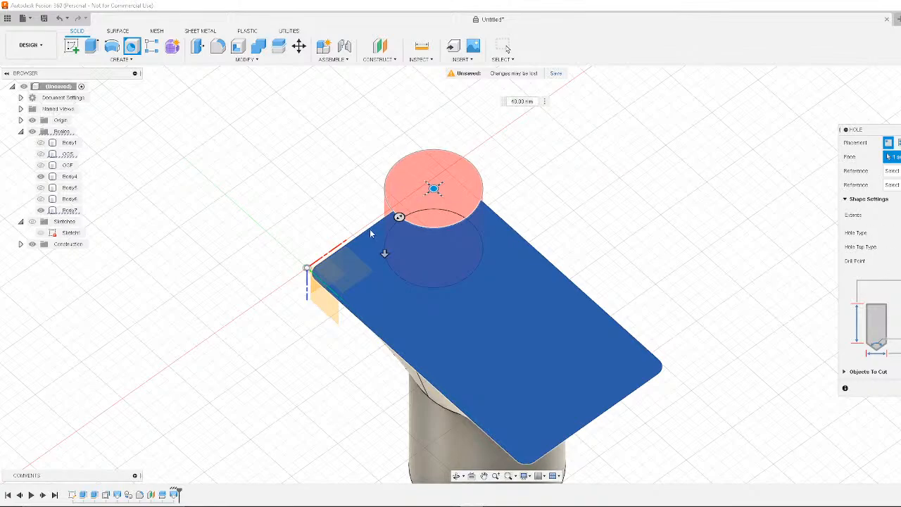
scroll(365, 233, "up", 3)
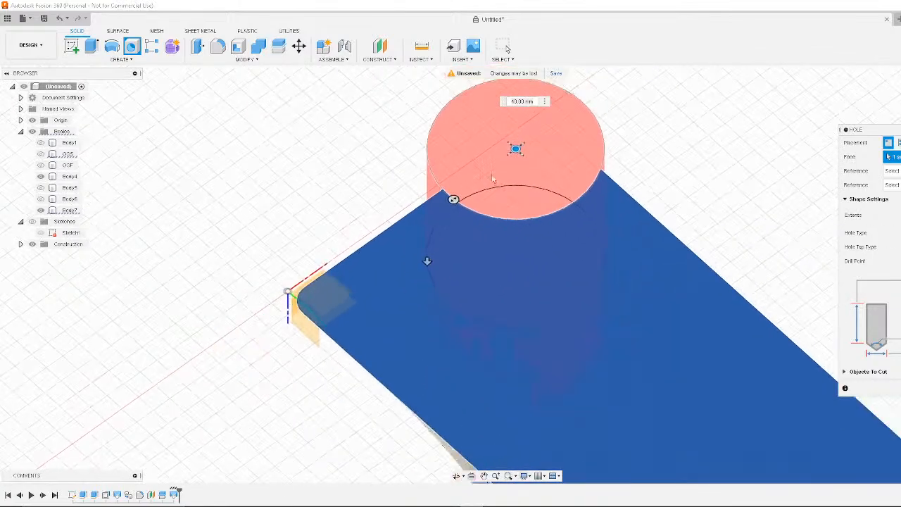
middle_click_drag(517, 145, 604, 342, "shift")
left_click_drag(604, 342, 613, 383)
scroll(660, 200, "up", 3)
scroll(622, 202, "down", 5)
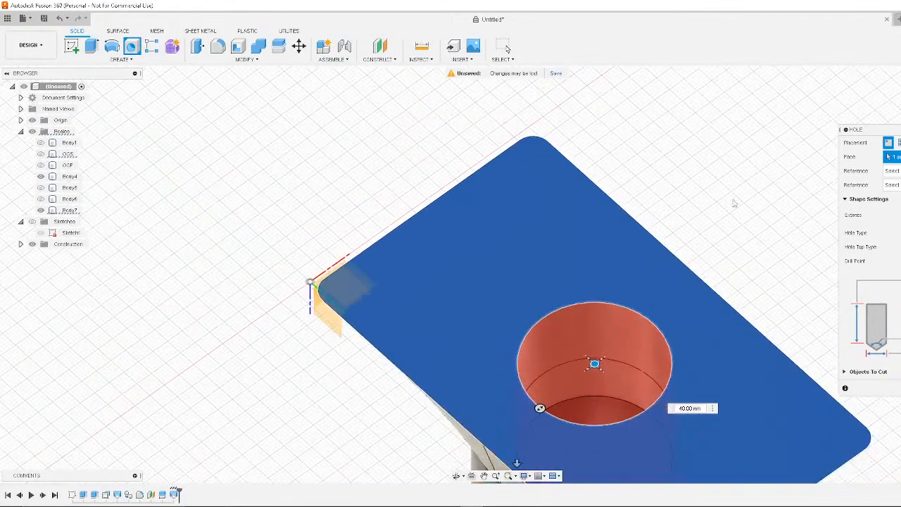
middle_click_drag(744, 228, 711, 256, "shift")
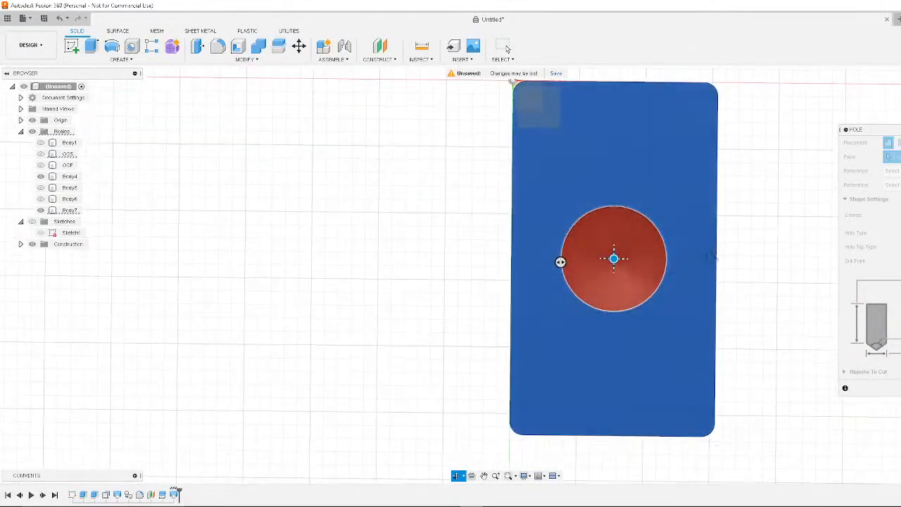
scroll(602, 217, "up", 4)
scroll(601, 214, "down", 5)
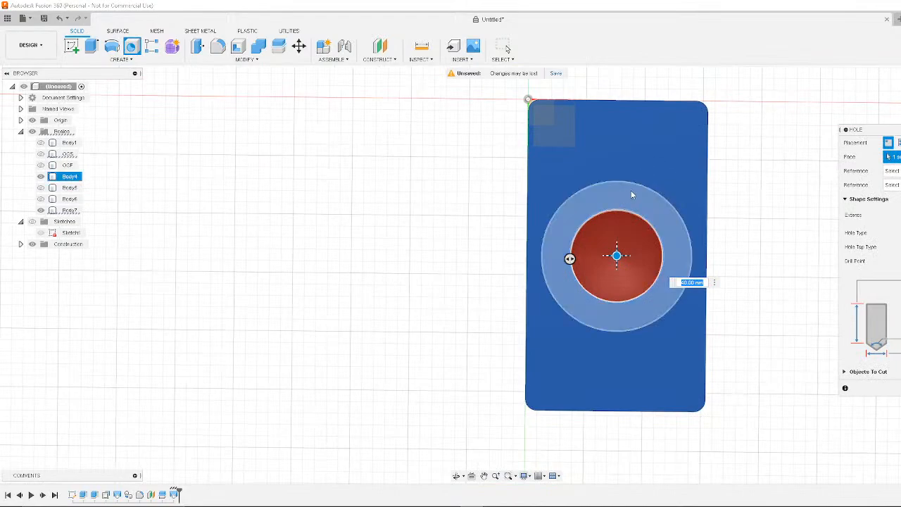
Measure the cylinder's bottom circular edge and bottom face from the underside
left_click_drag(317, 183, 358, 151, "shift")
middle_click_drag(359, 151, 369, 44, "shift")
left_click(421, 47)
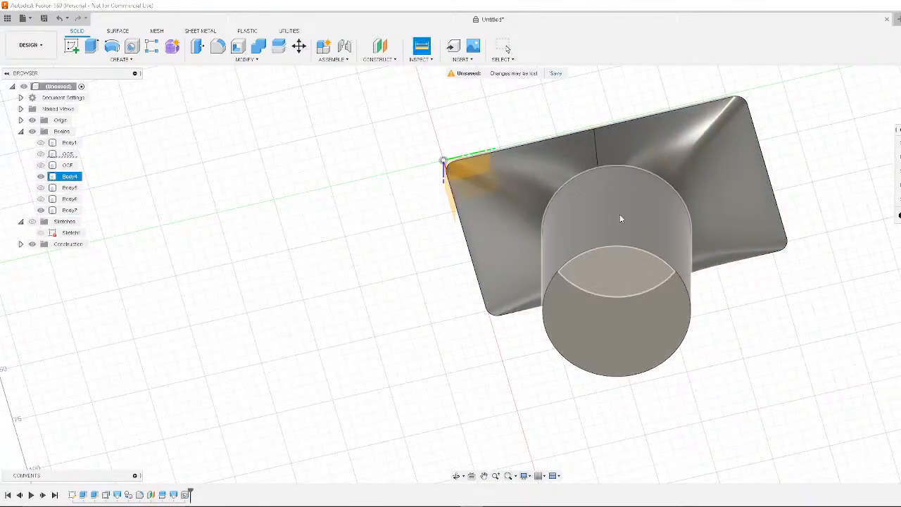
left_click(641, 253)
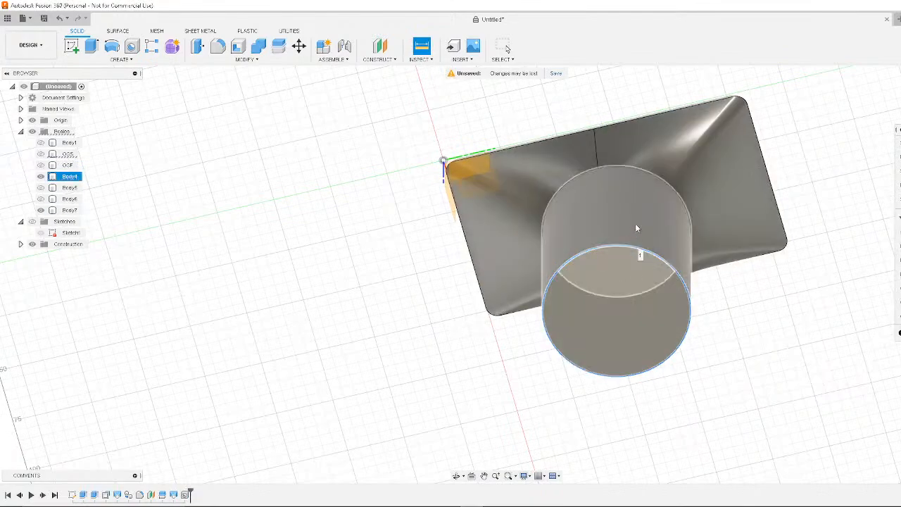
left_click(630, 277)
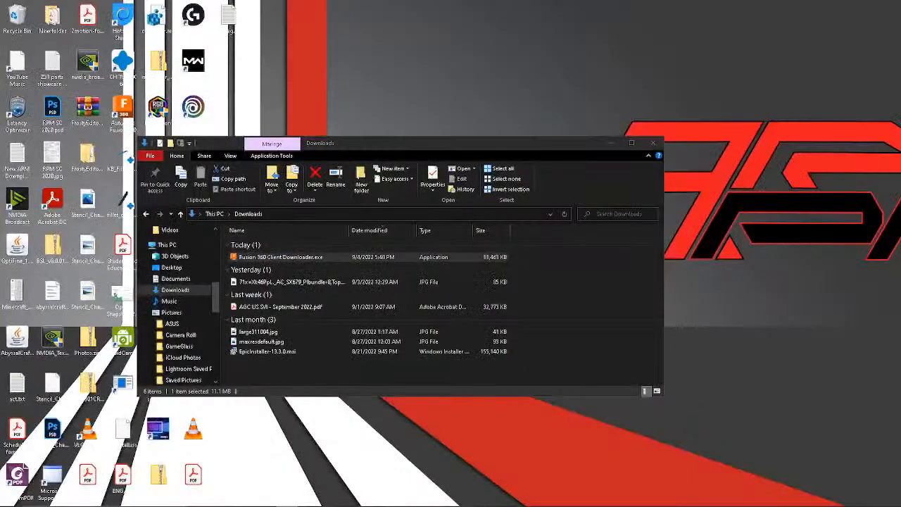
mouse_move(380, 501)
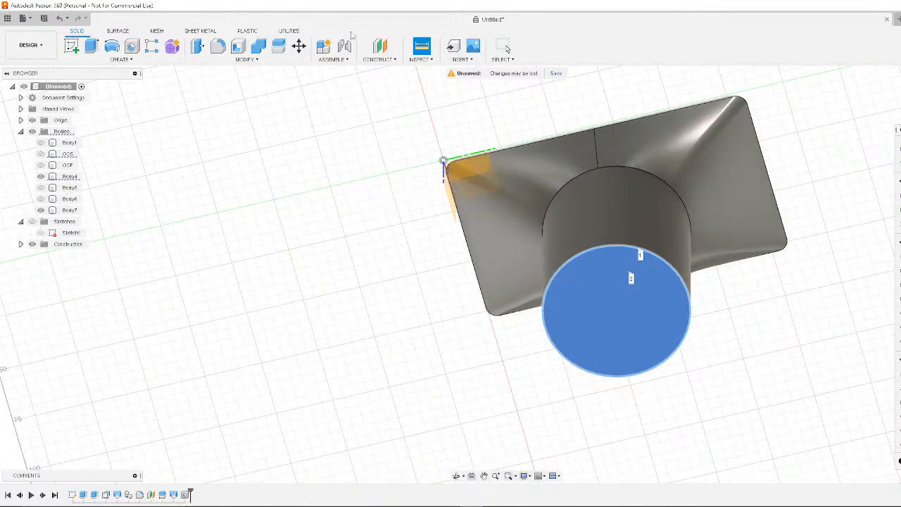
left_click(239, 59)
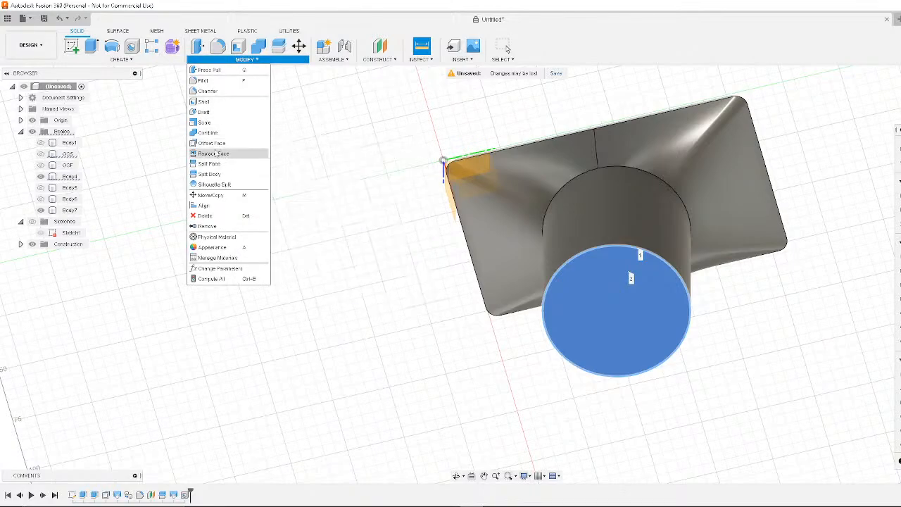
left_click(121, 59)
left_click(461, 59)
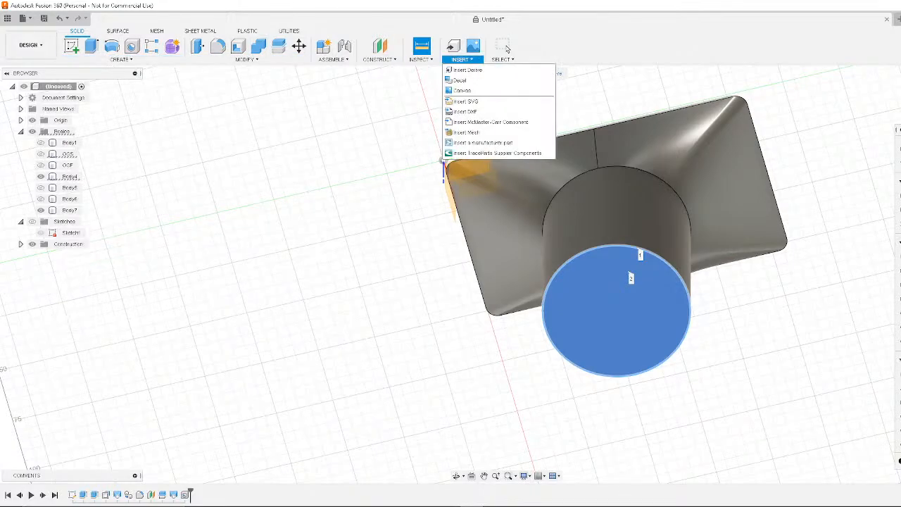
left_click(503, 46)
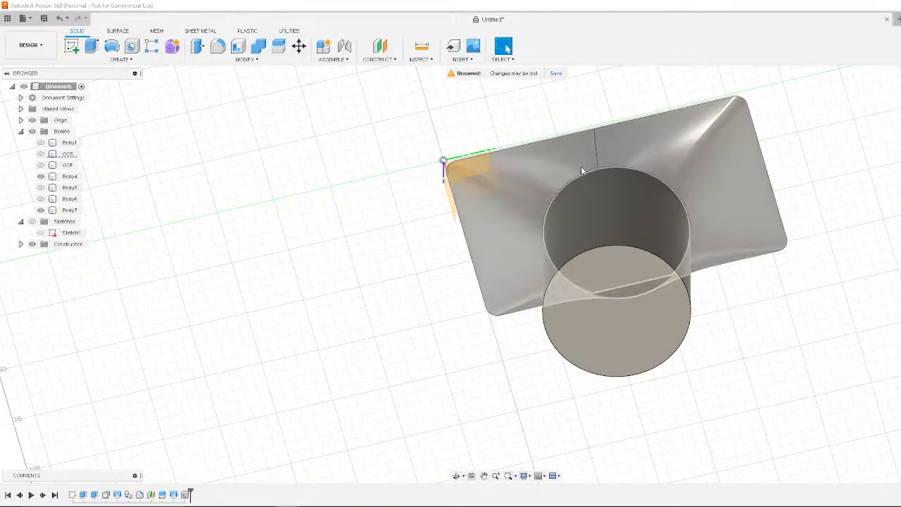
left_click(121, 59)
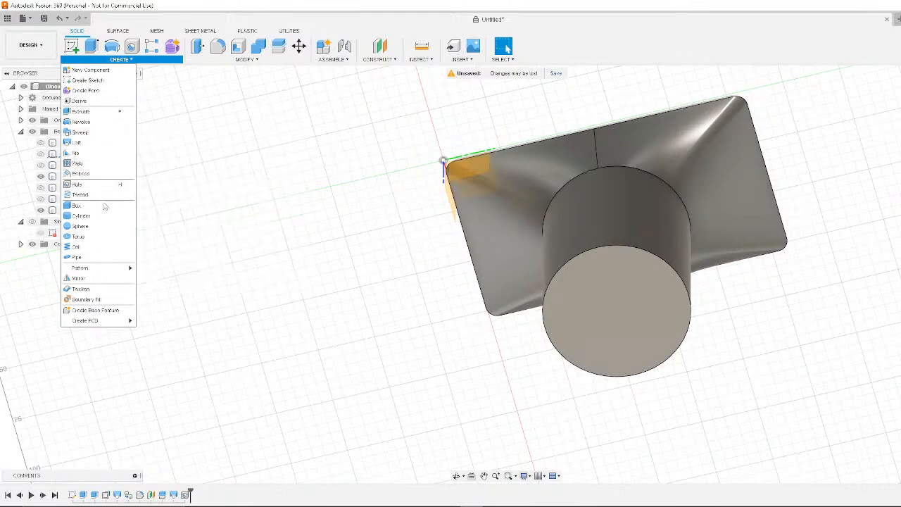
Offset the cylinder's side face outward with Press Pull and check the fit against the loft
left_click(245, 59)
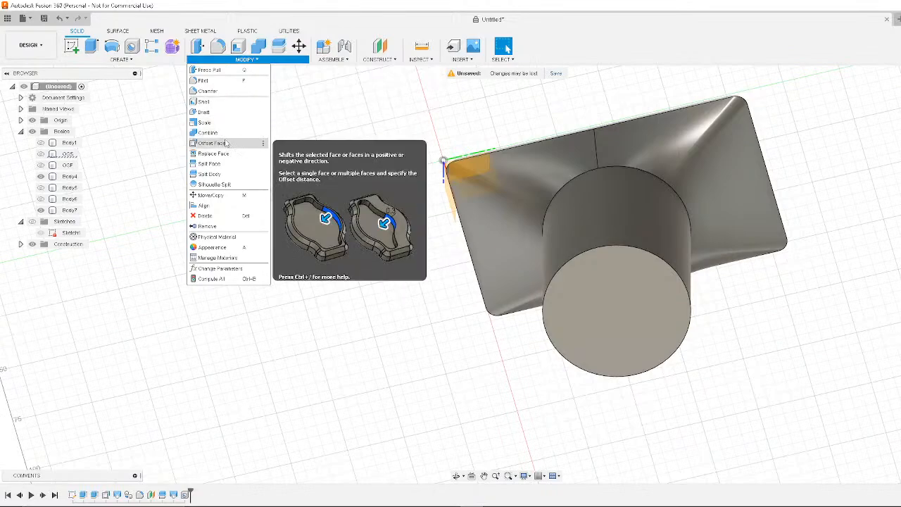
left_click(244, 71)
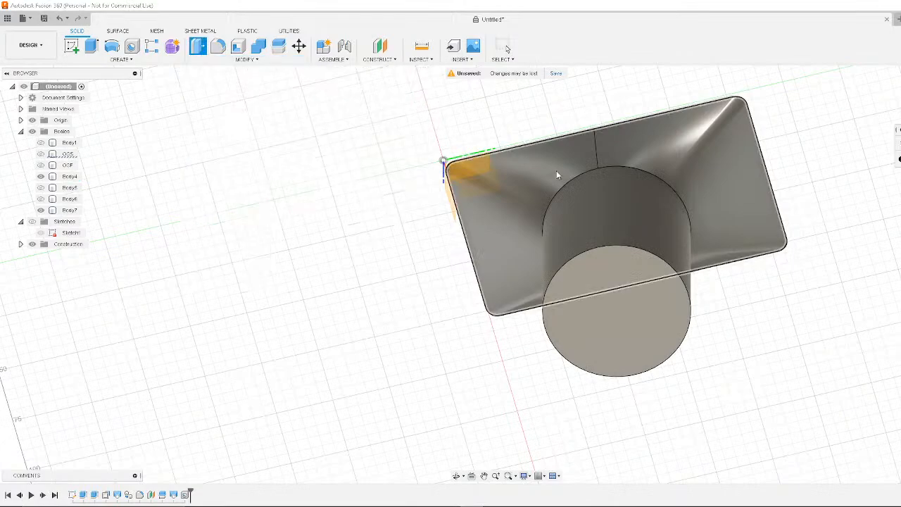
left_click(650, 221)
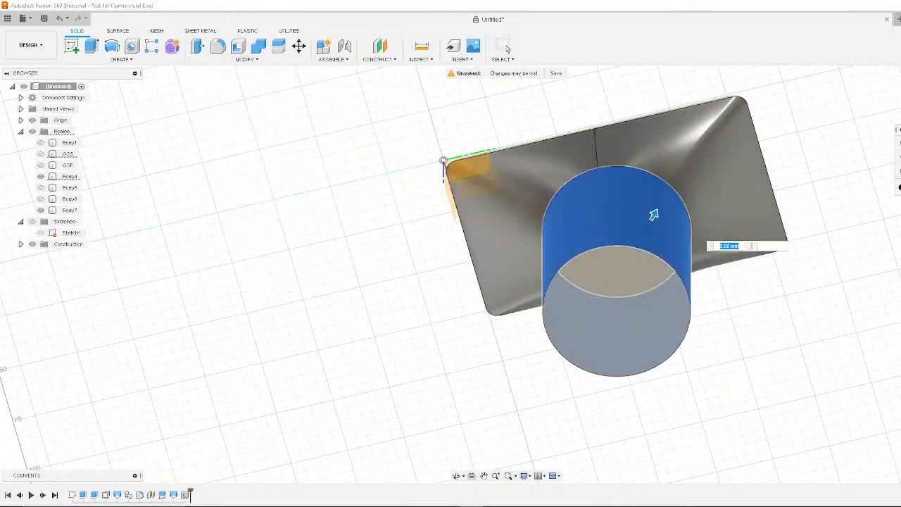
key("Escape")
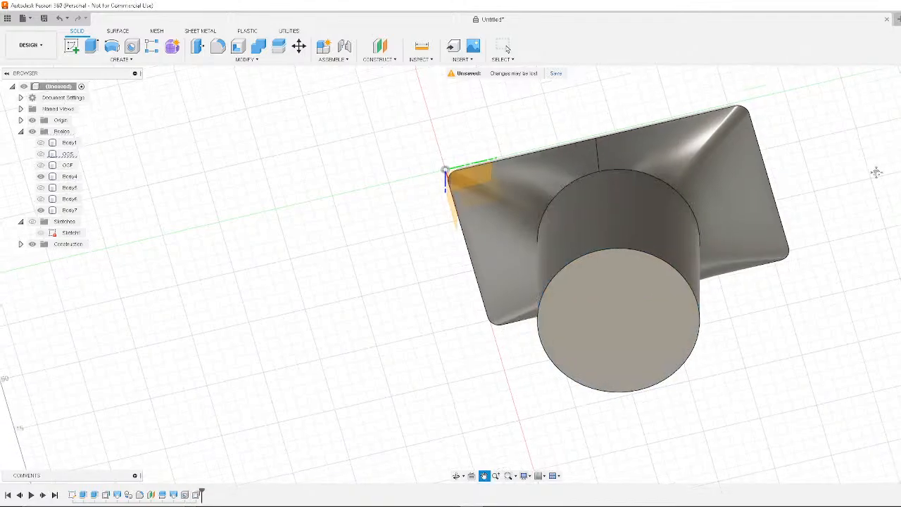
mouse_move(877, 169)
middle_mouse_down("shift")
mouse_move(875, 299)
mouse_move(887, 260)
mouse_move(820, 227)
mouse_move(774, 233)
mouse_move(779, 264)
mouse_move(800, 275)
middle_mouse_up("shift")
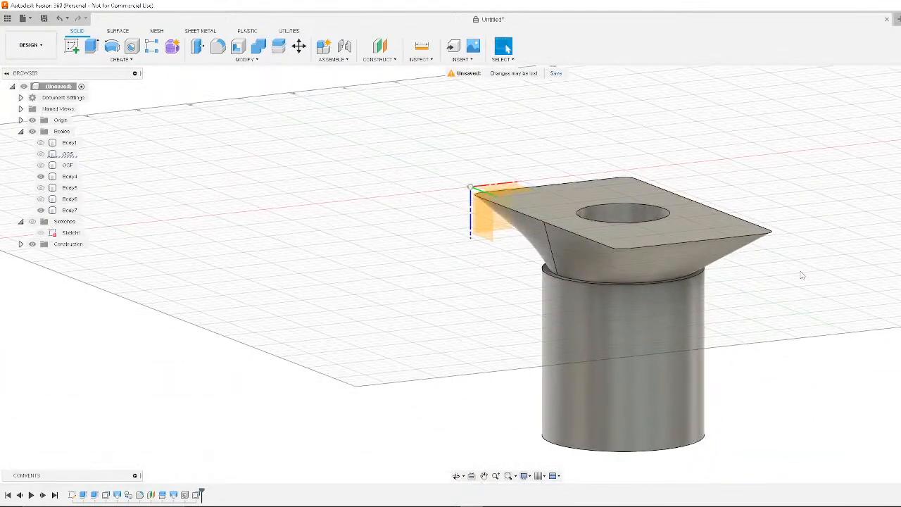
Undo the cylinder offset, the hole and the loft to restore the rounded rectangular block
key("ctrl+z")
key("ctrl+z")
key("ctrl+z")
key("ctrl+z")
key("ctrl+z")
key("ctrl+z")
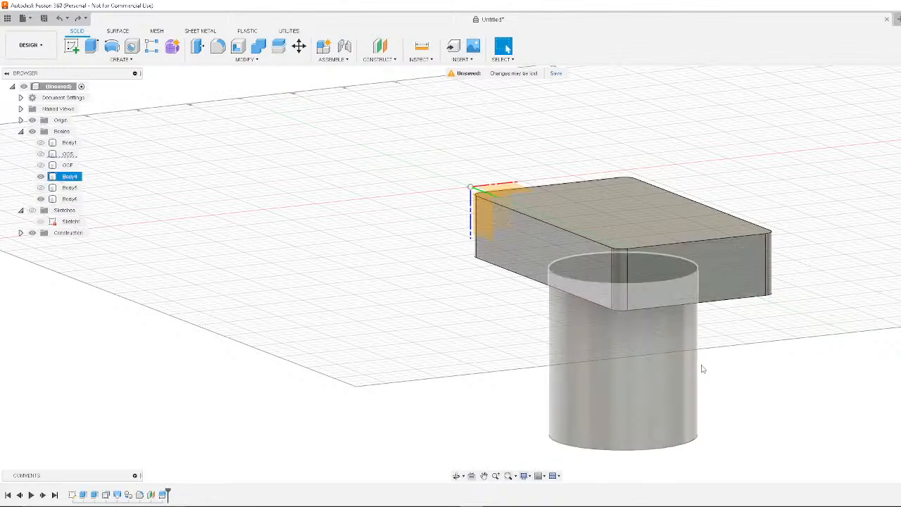
Offset the cylinder's side face outward by 3 mm with Press Pull
middle_click_drag(700, 364, 782, 326, "shift")
left_click(639, 328)
left_click(245, 59)
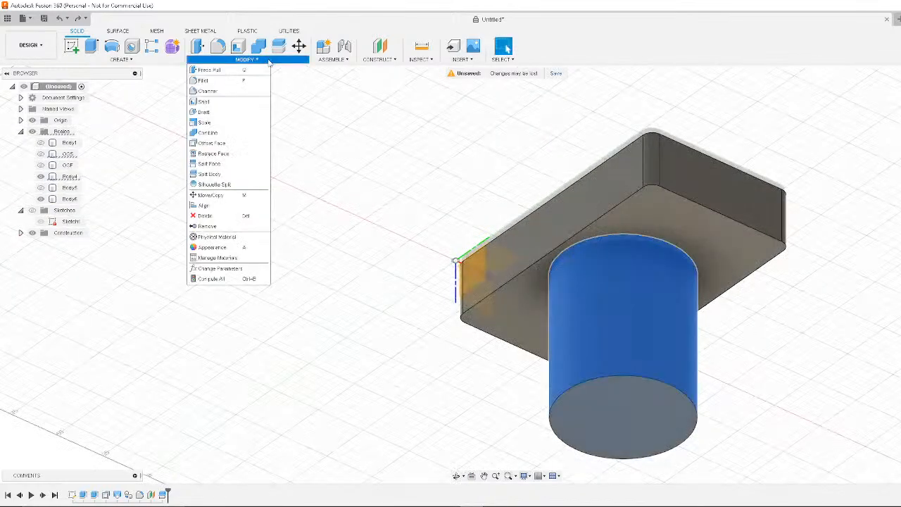
left_click(212, 76)
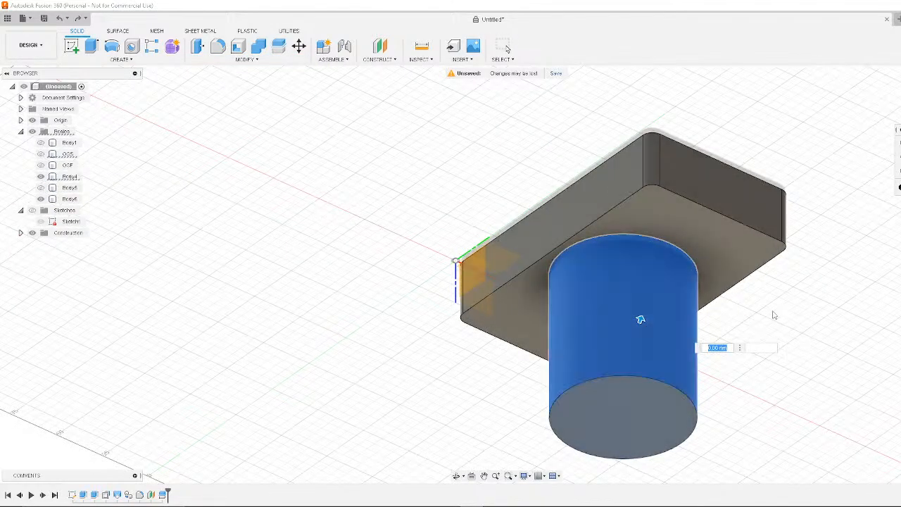
type("3")
key("Return")
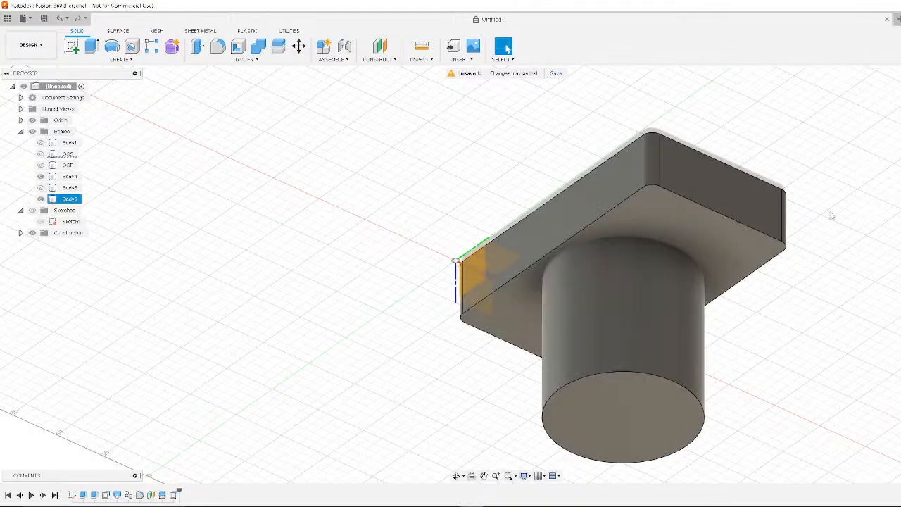
middle_click_drag(863, 255, 856, 319, "shift")
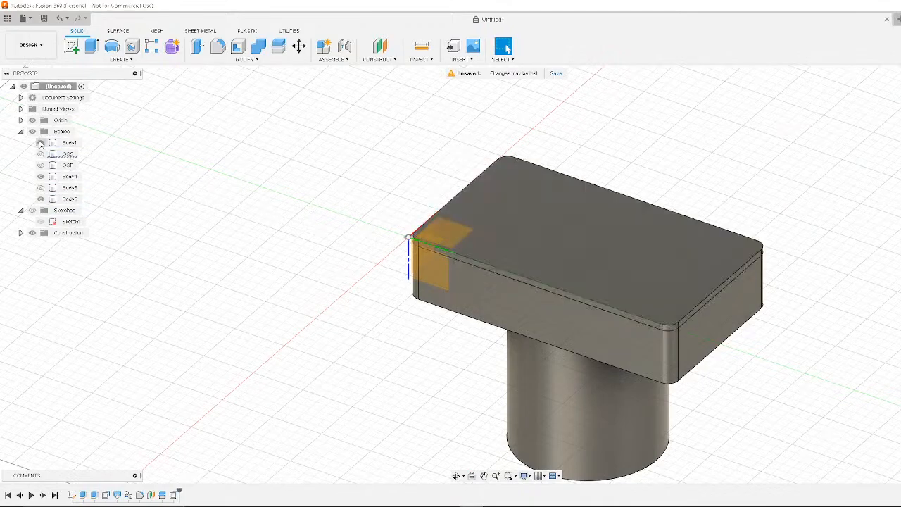
left_click(243, 59)
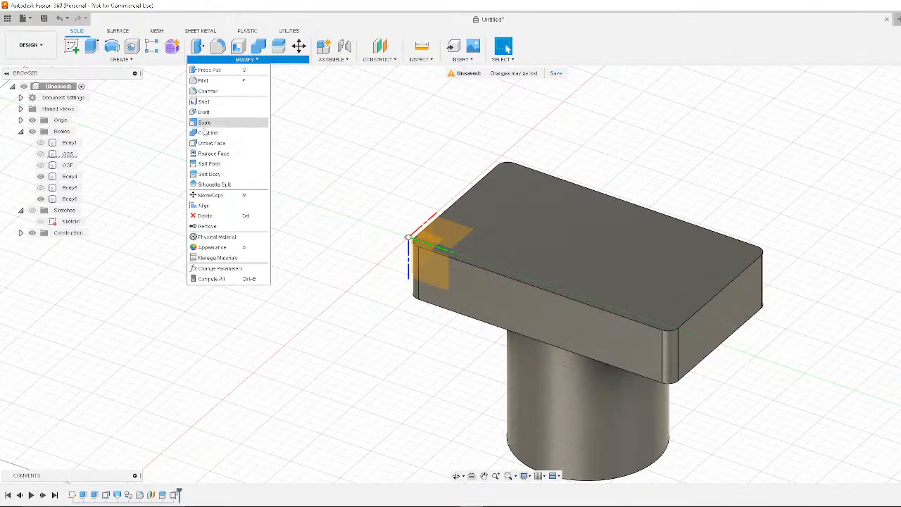
left_click(234, 82)
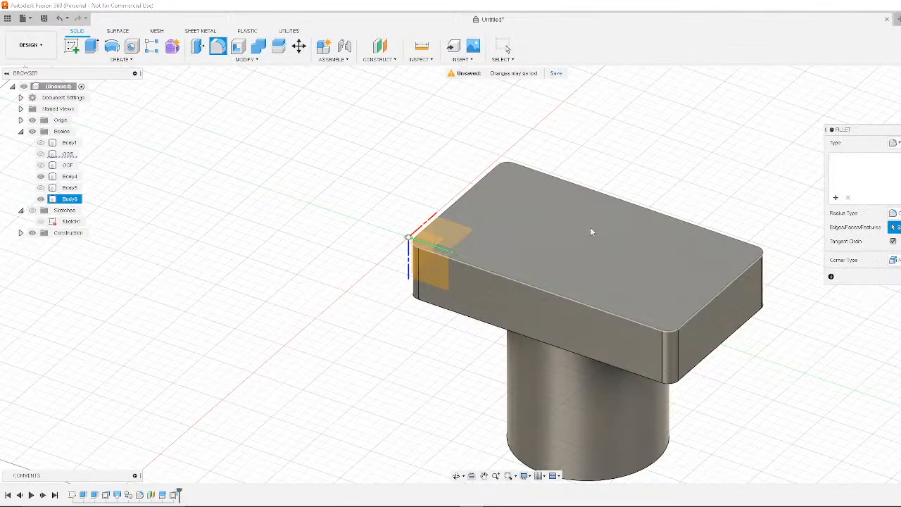
left_click(580, 217)
left_click(579, 217)
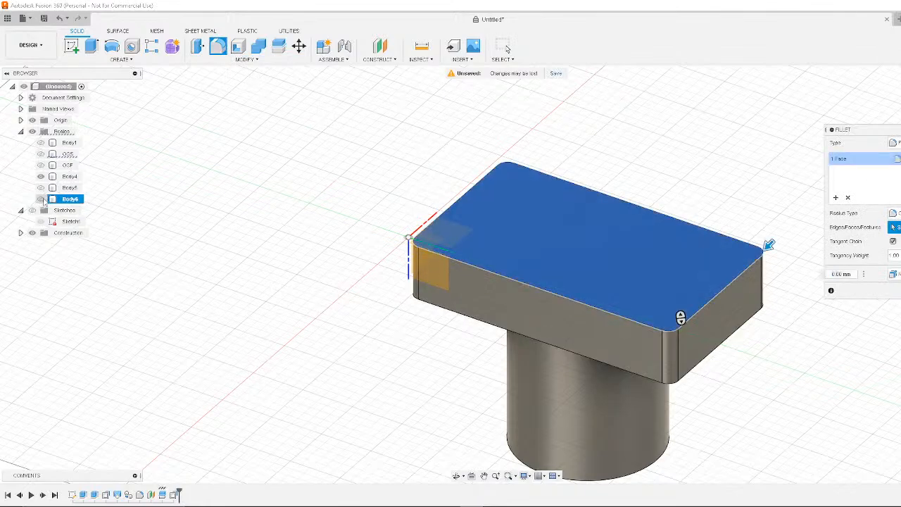
left_click(41, 199)
left_click(576, 320)
left_click(41, 199)
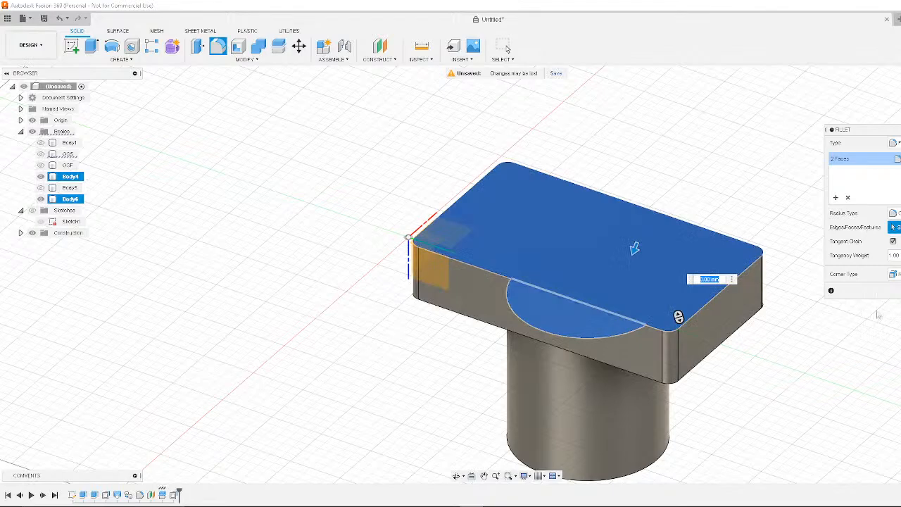
key("Return")
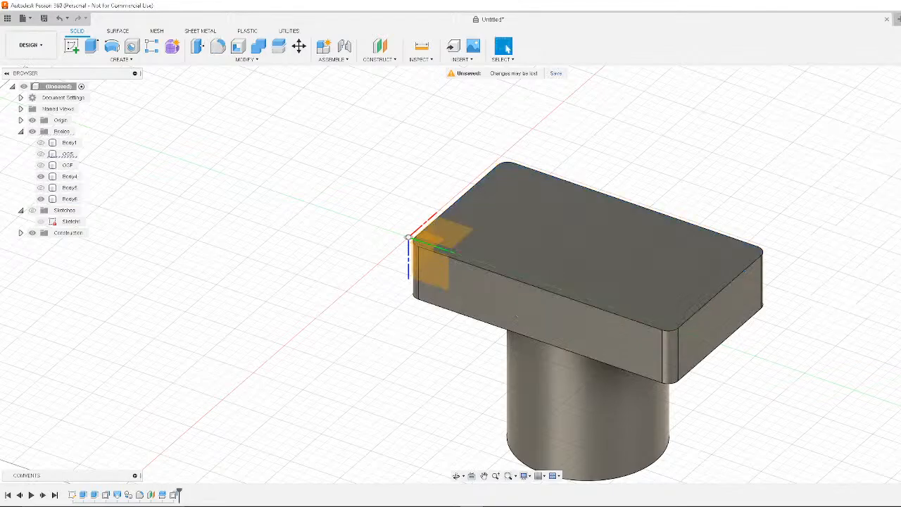
Loft a cut through the rounded block from its top face to the cylinder's top circular face
left_click(122, 60)
left_click(84, 141)
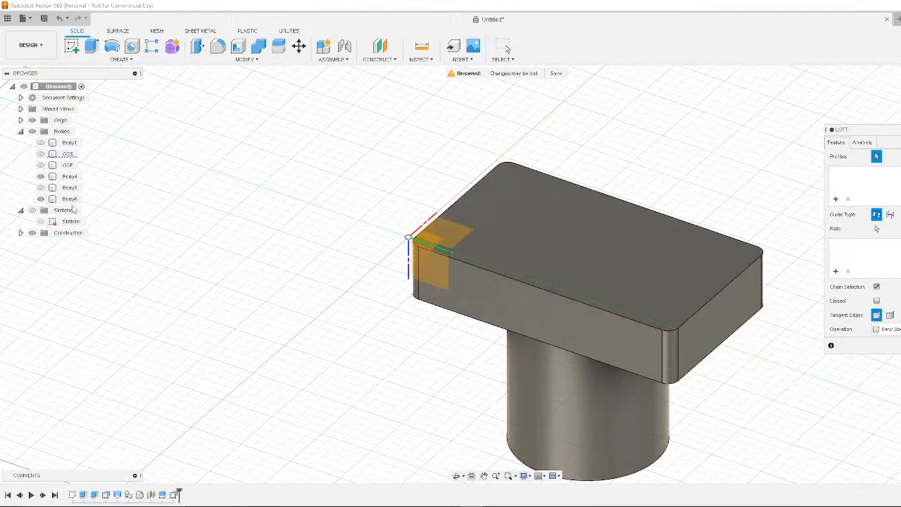
left_click(571, 233)
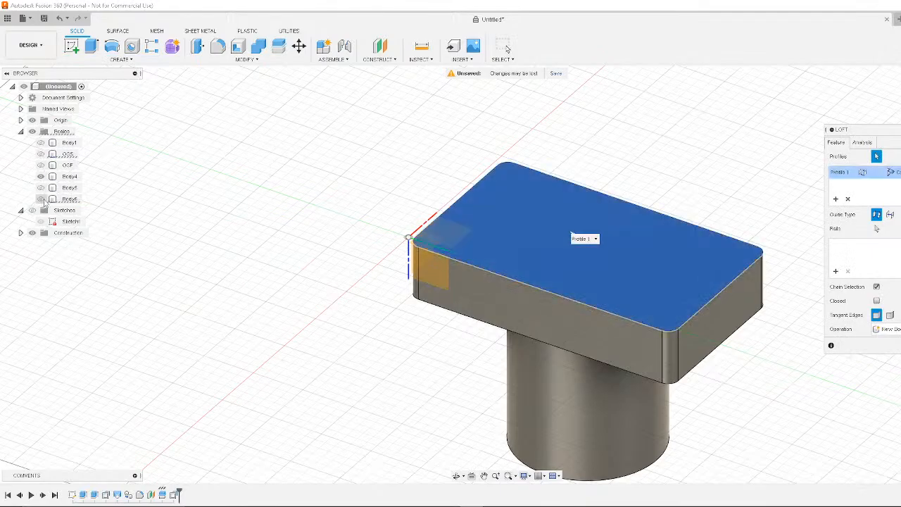
left_click(574, 314)
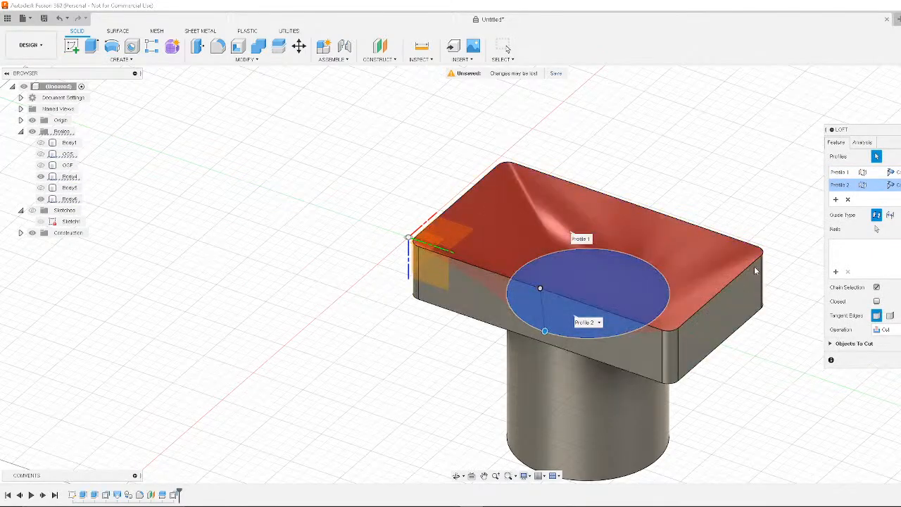
middle_click_drag(695, 210, 665, 177, "shift")
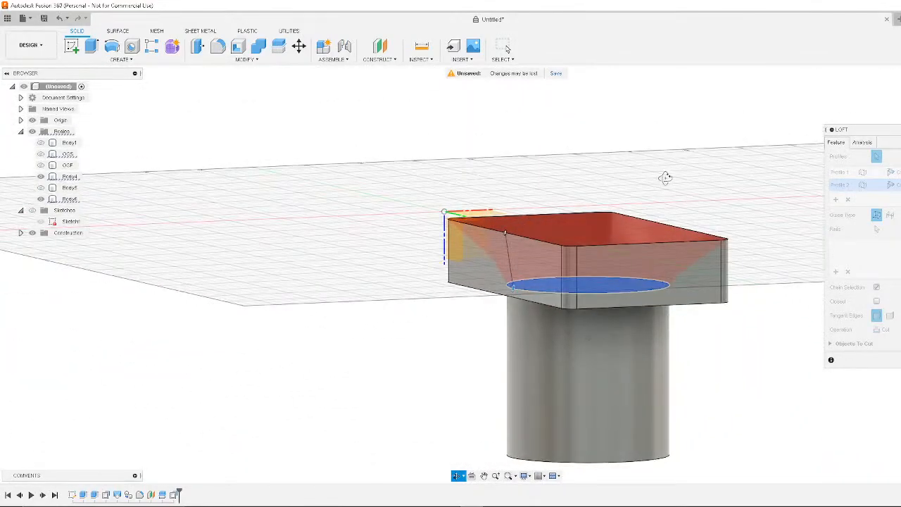
key("Return")
Inspect the lofted cut from above and toggle the block's visibility to compare its opening with the cylinder
middle_click_drag(577, 338, 807, 330, "shift")
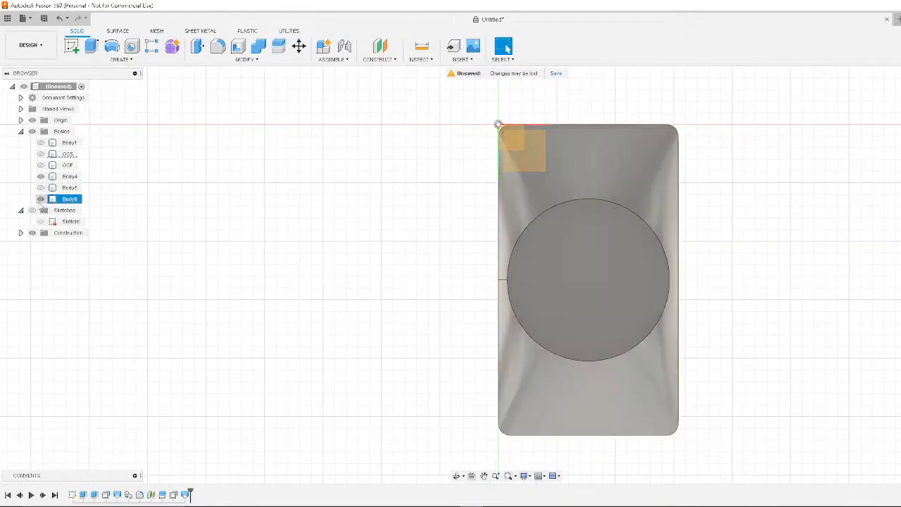
left_click(40, 199)
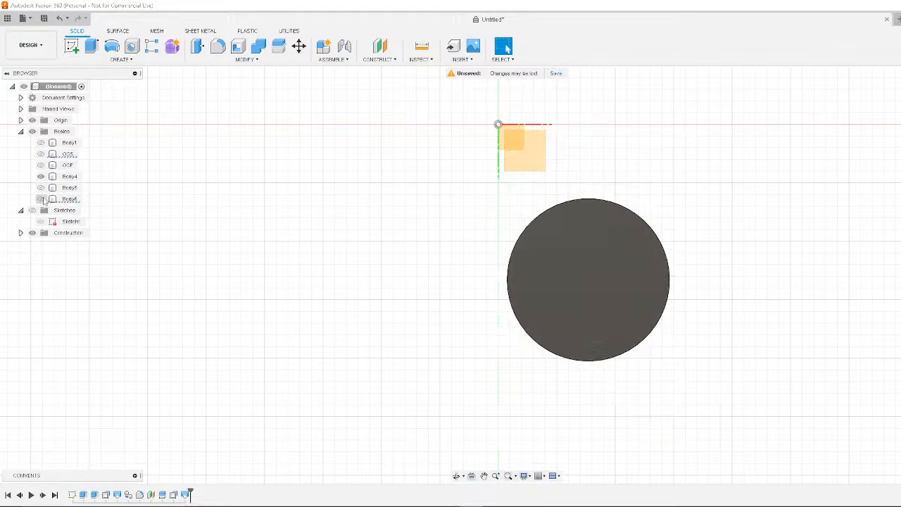
left_click(41, 200)
left_click(41, 199)
left_click(41, 199)
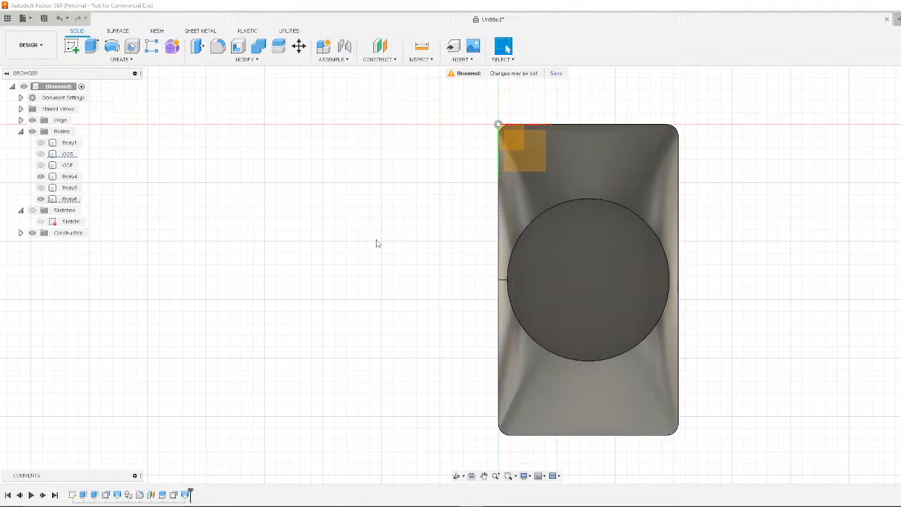
Undo the loft cut to restore the solid rounded block
key("ctrl+z")
key("ctrl+z")
key("ctrl+z")
key("ctrl+z")
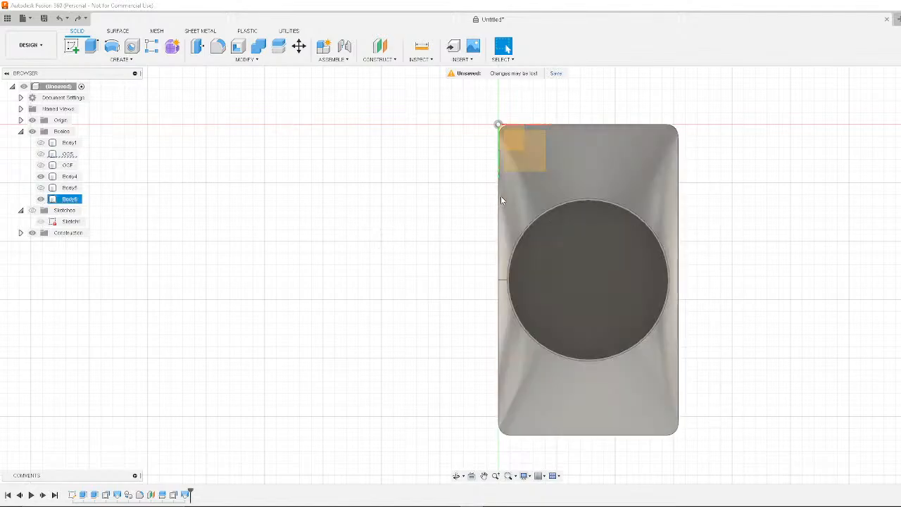
key("ctrl+z")
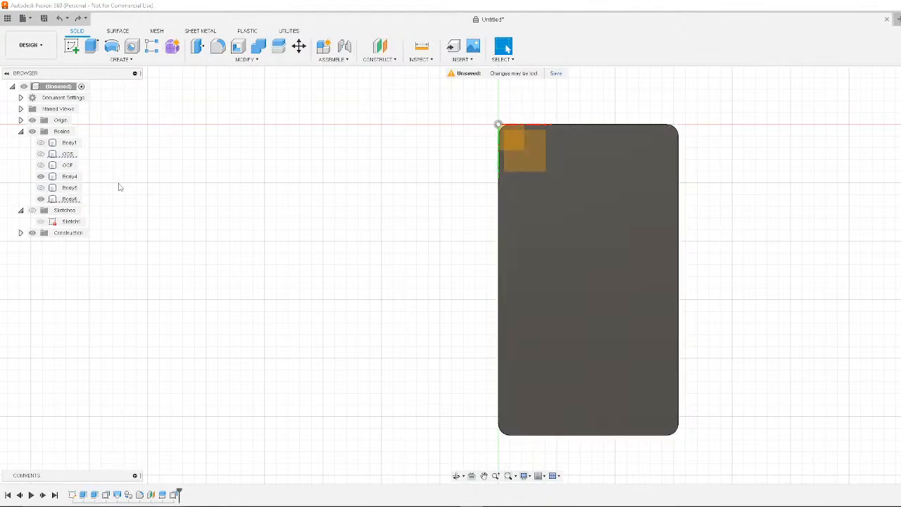
Hide the rounded block, create a sketch on the cylinder's top face and finish it without drawing anything
left_click(40, 199)
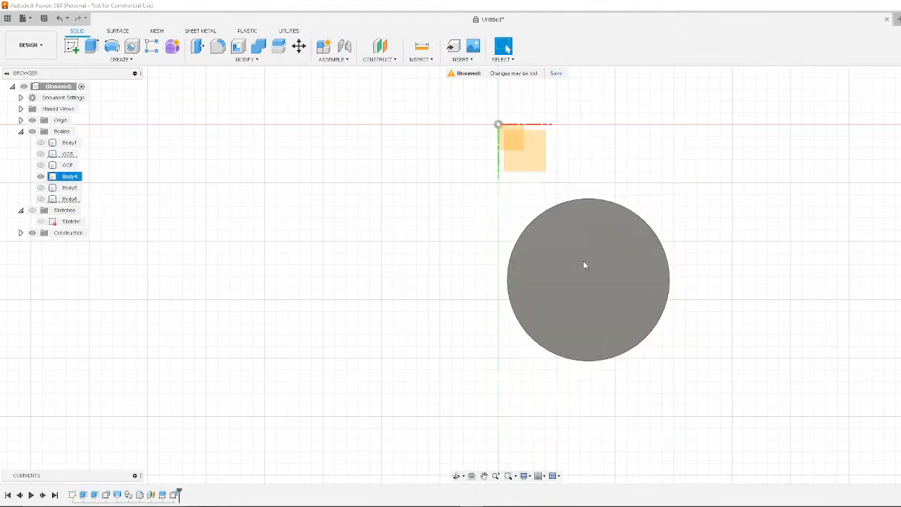
left_click(136, 59)
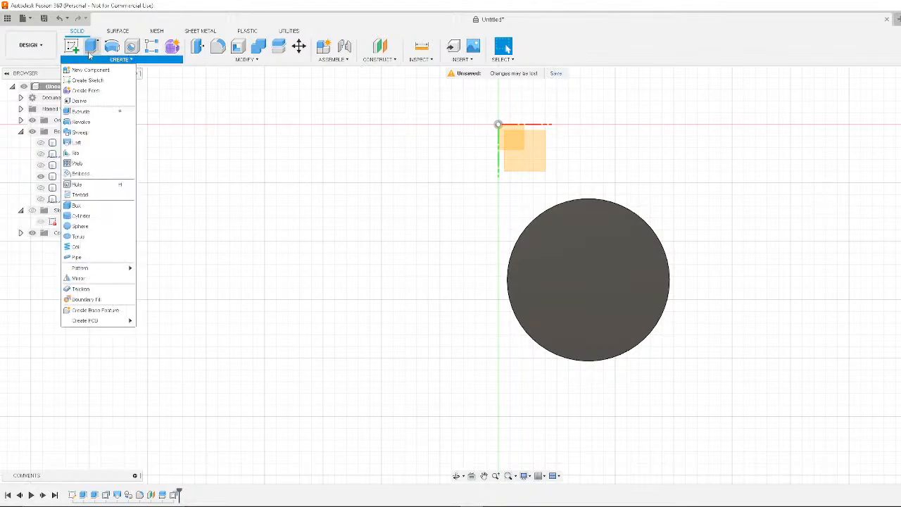
left_click(758, 53)
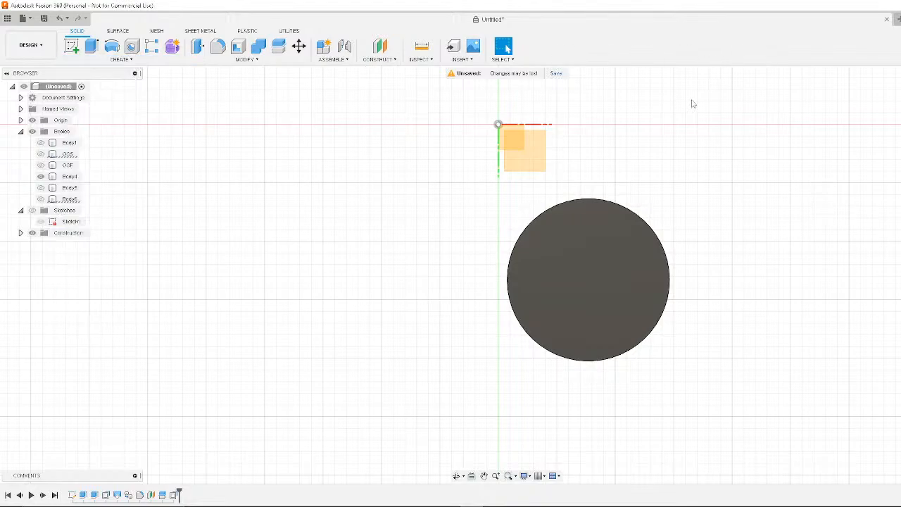
left_click(601, 291)
left_click(73, 47)
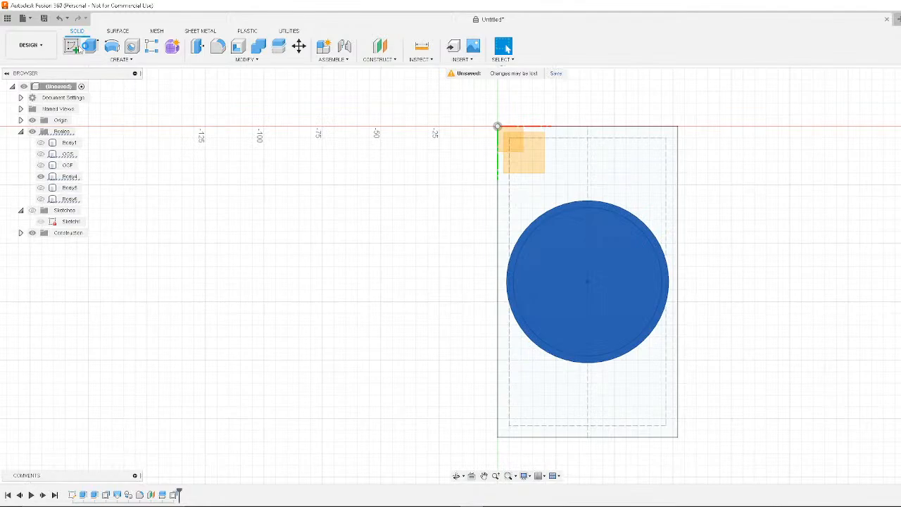
left_click(635, 311)
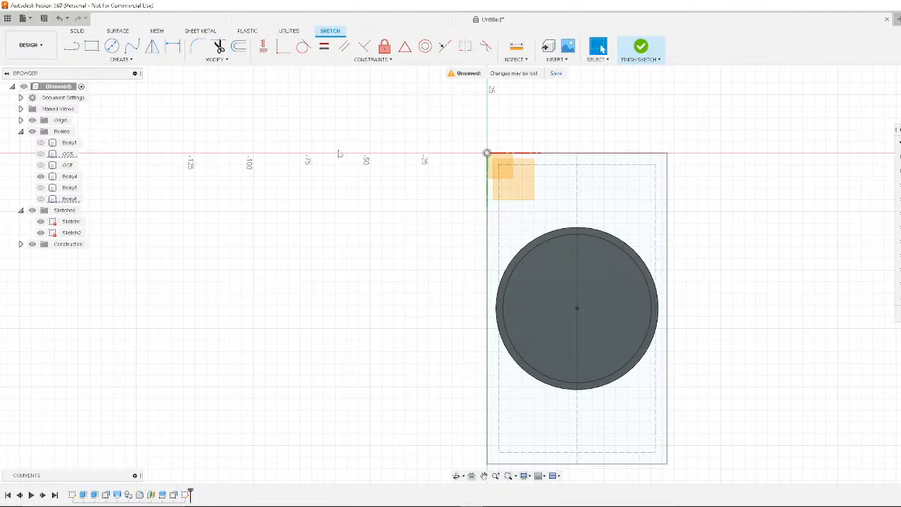
mouse_move(761, 241)
middle_mouse_down("shift")
mouse_move(784, 165)
mouse_move(761, 200)
middle_mouse_up("shift")
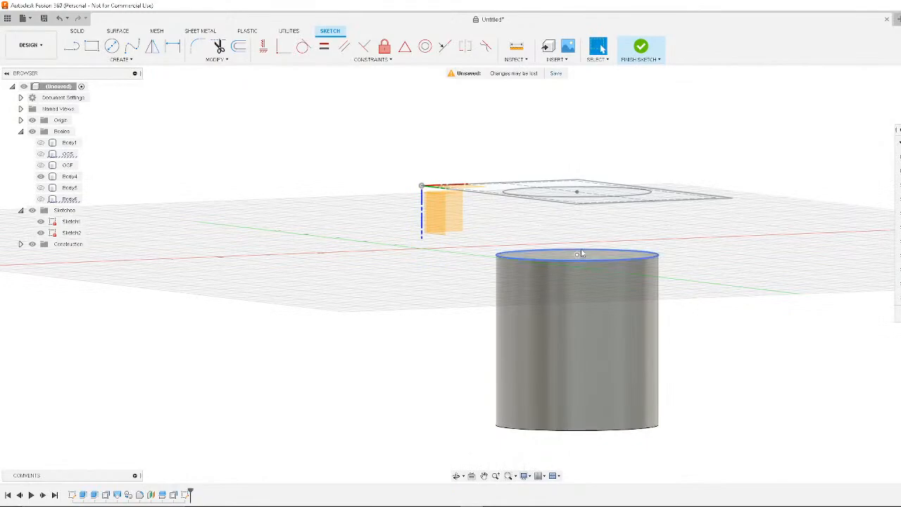
middle_click_drag(749, 121, 726, 161, "shift")
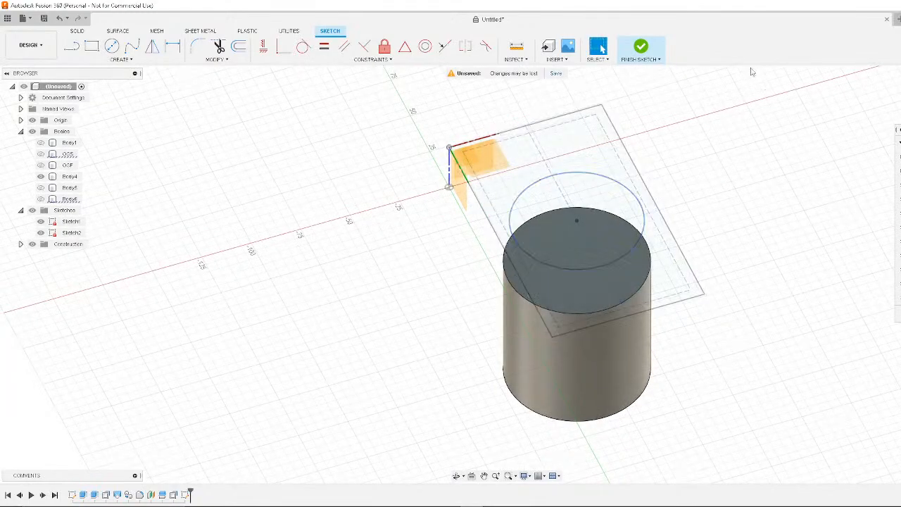
left_click(637, 48)
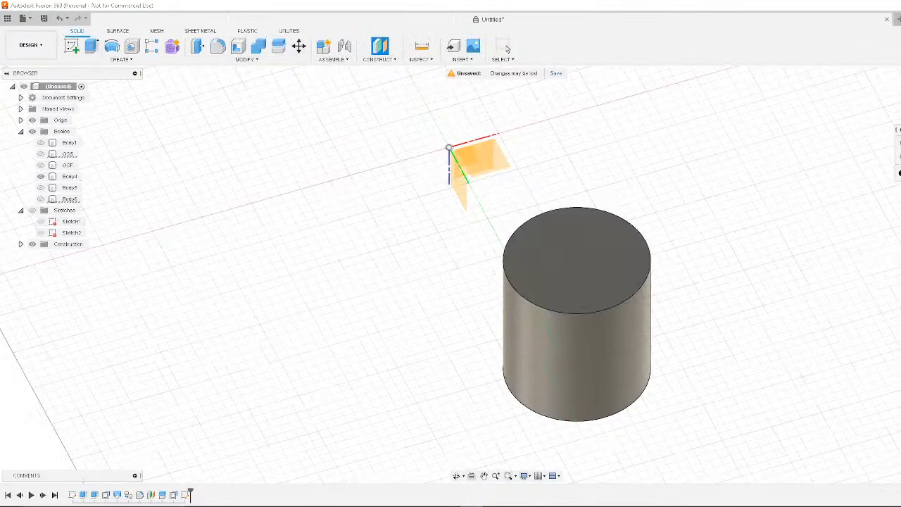
Create a construction plane coincident with the cylinder's top face using Offset Plane
left_click(379, 59)
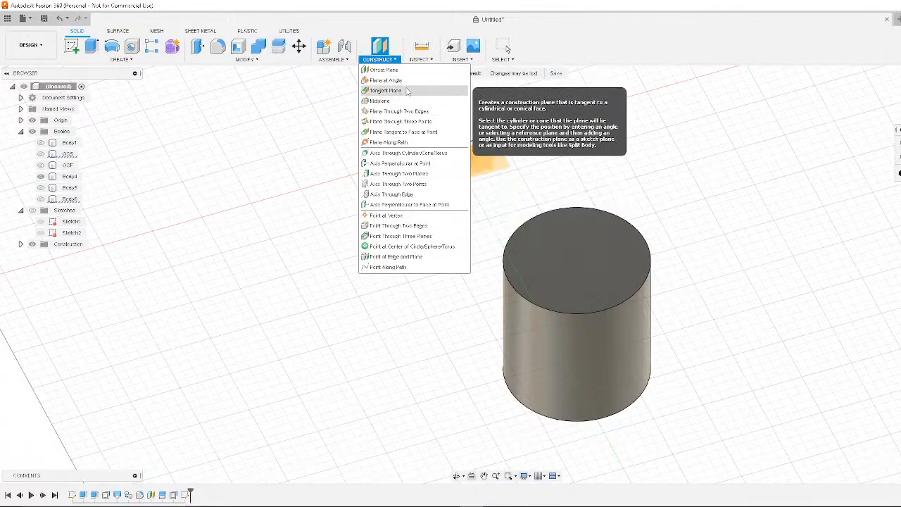
left_click(383, 70)
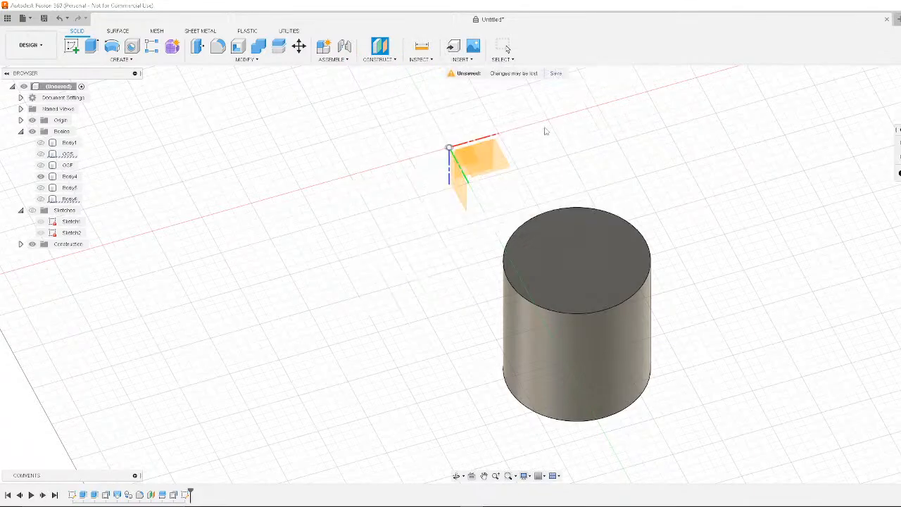
left_click(602, 258)
key("Return")
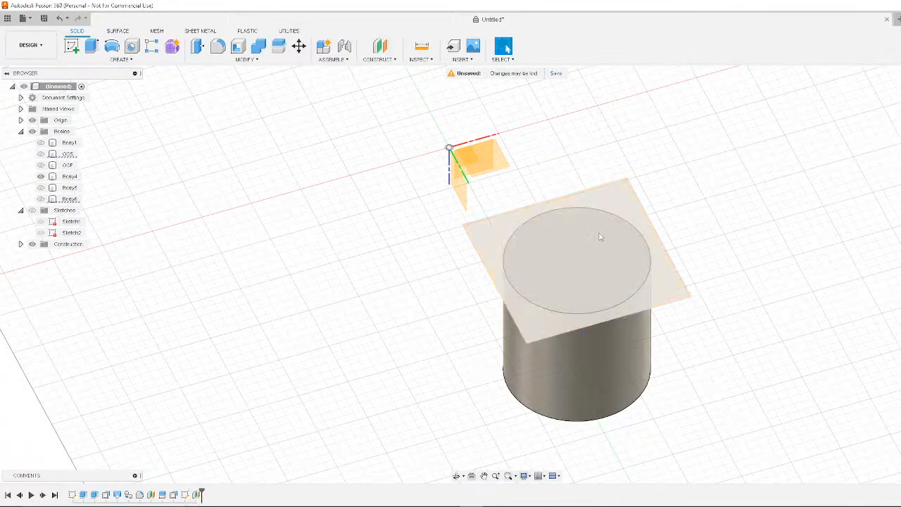
Start a new sketch on the cylinder's top plane and hide all the sketches
left_click(71, 45)
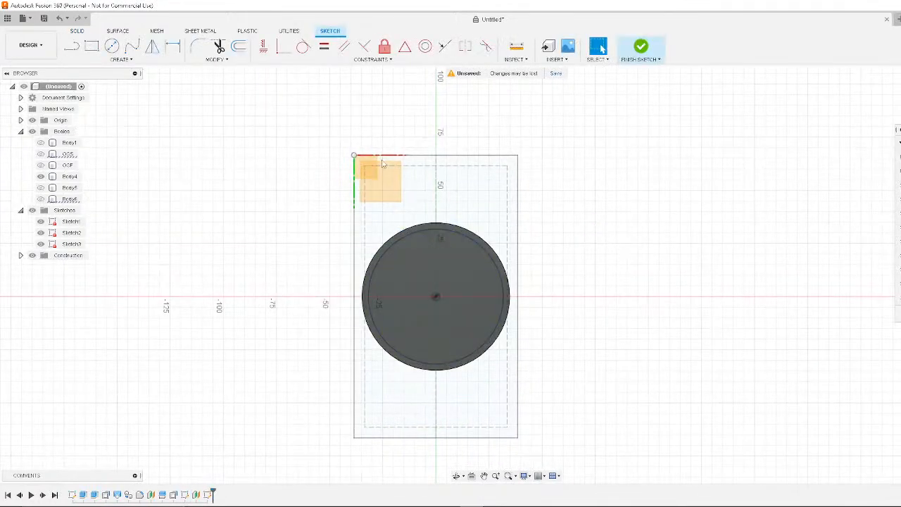
left_click(32, 211)
left_click(447, 266)
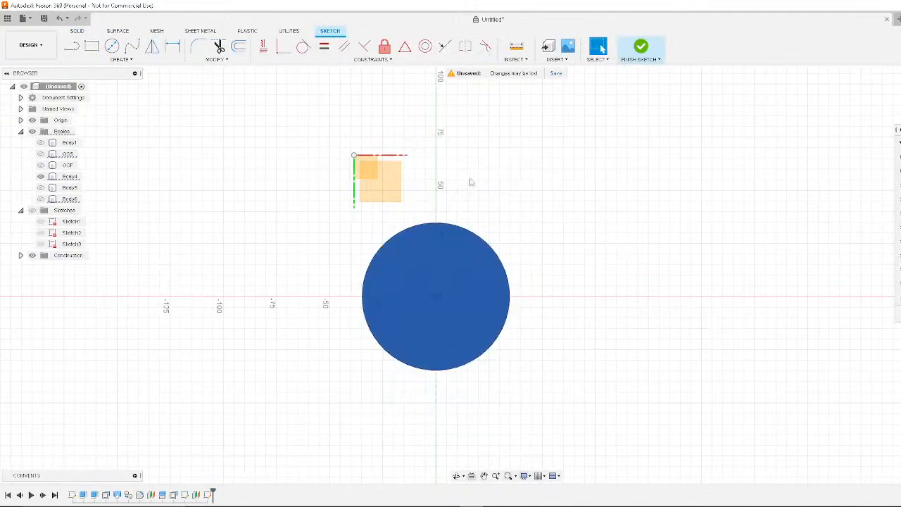
mouse_move(452, 176)
middle_mouse_down()
mouse_move(499, 155)
mouse_move(579, 145)
middle_mouse_up()
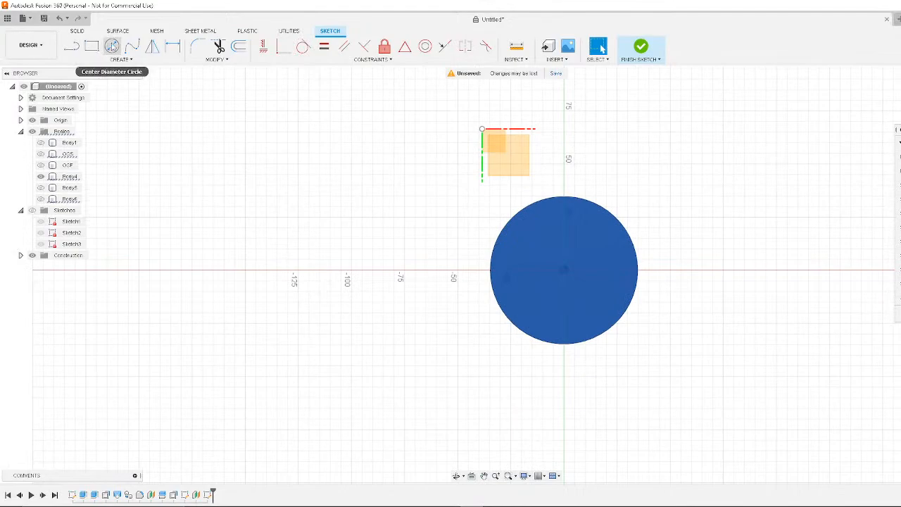
Try to sketch center diameter circles centred on the cylinder's top, the inner one 63.5 mm in diameter
left_click(111, 46)
left_click(564, 270)
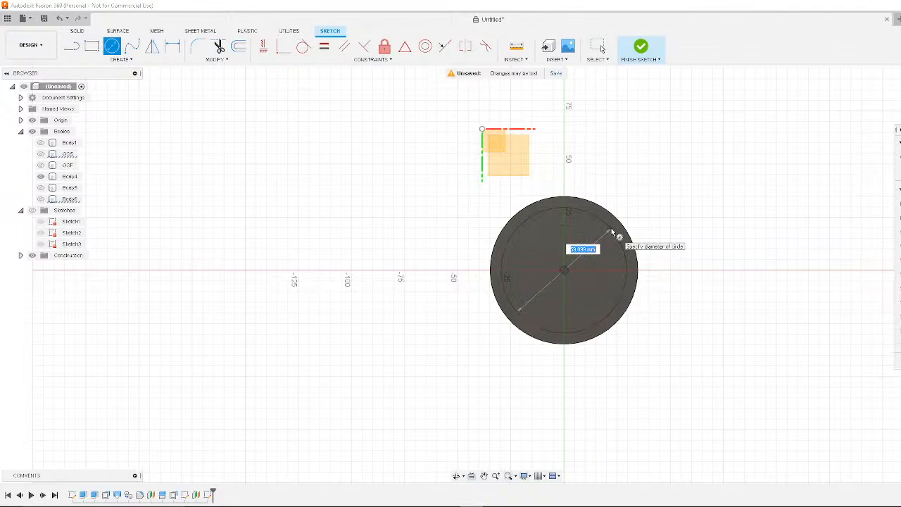
type("140")
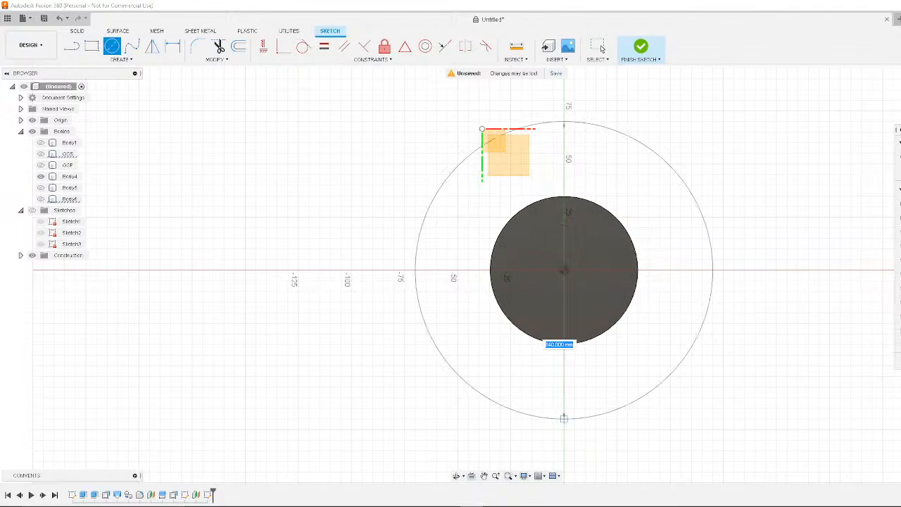
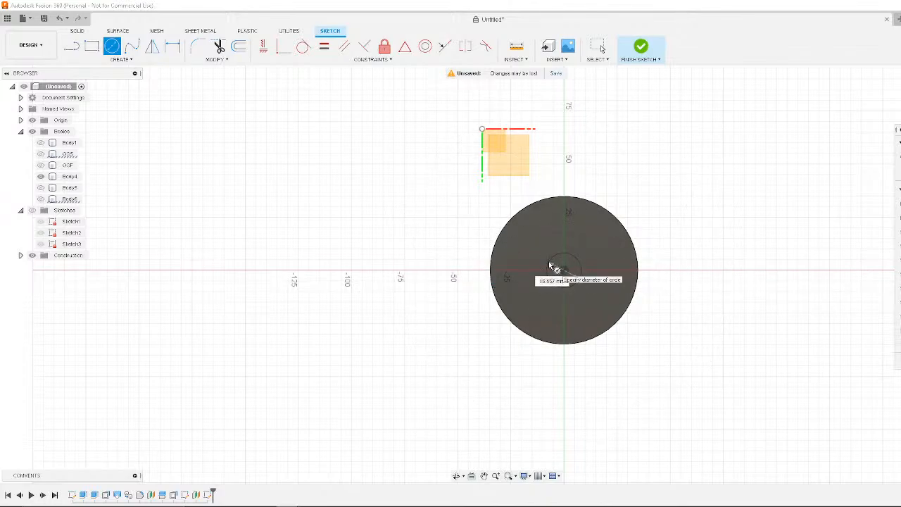
left_click(673, 226)
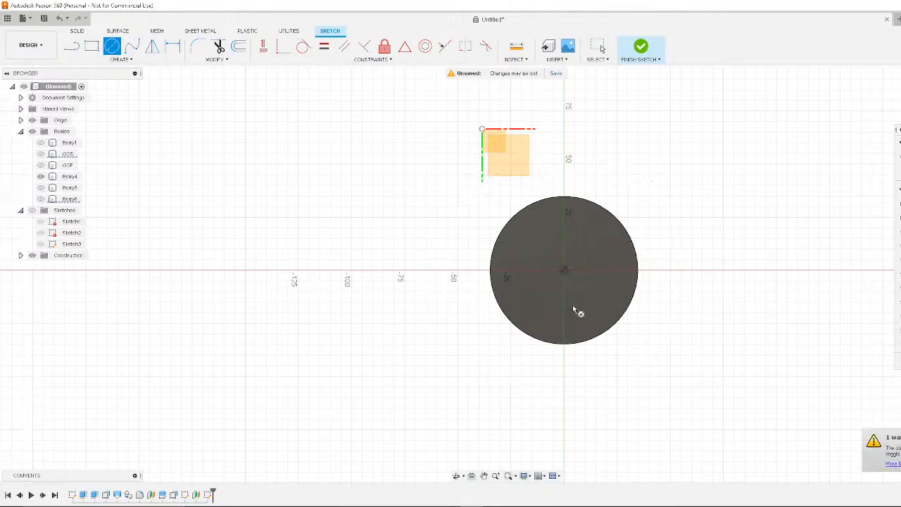
left_click(565, 270)
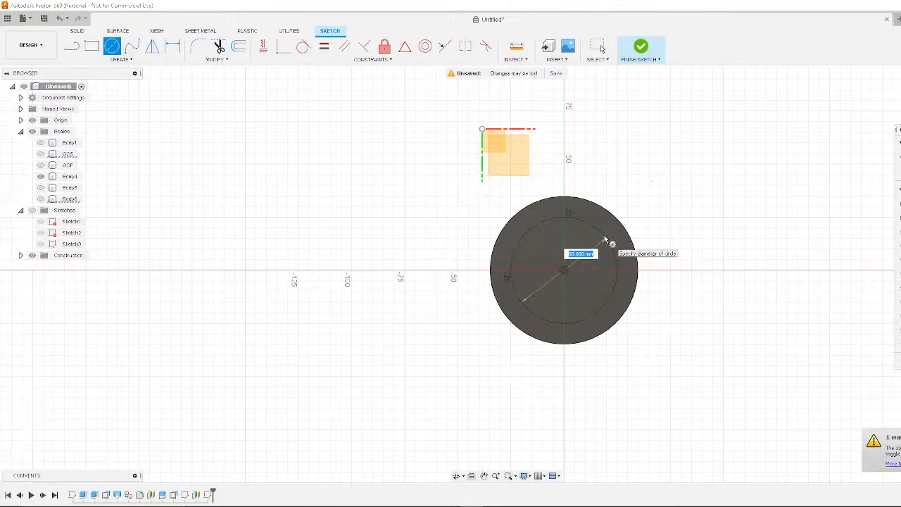
type("63.5")
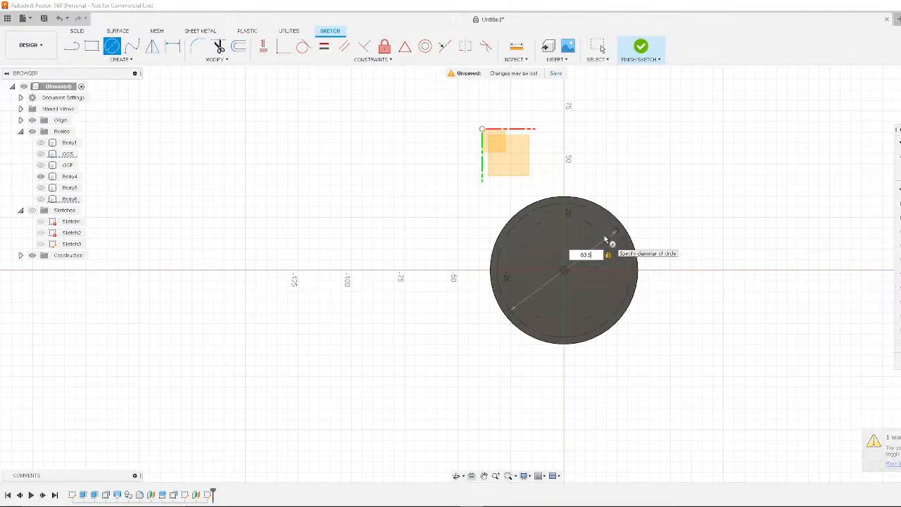
key("Return")
key("Escape")
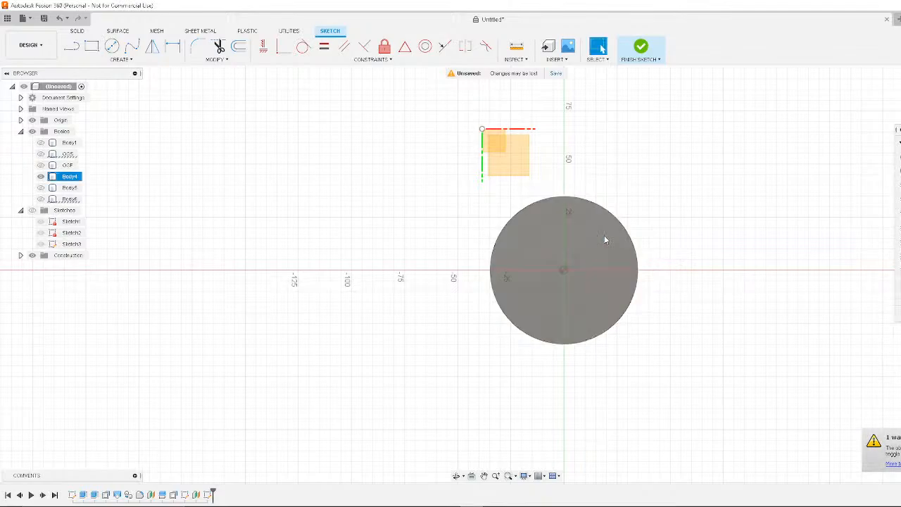
Show all the sketches to check the circles, and undo the circles just drawn on the cylinder
left_click(32, 210)
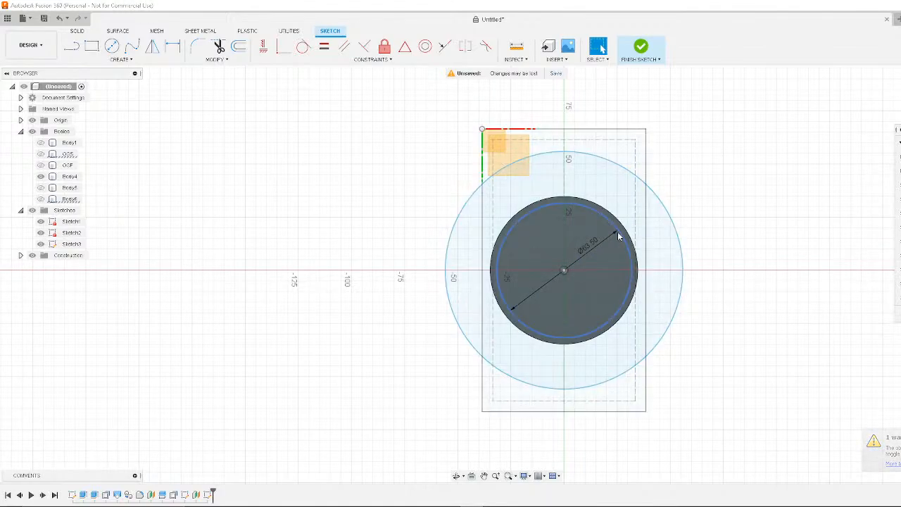
key("ctrl+z")
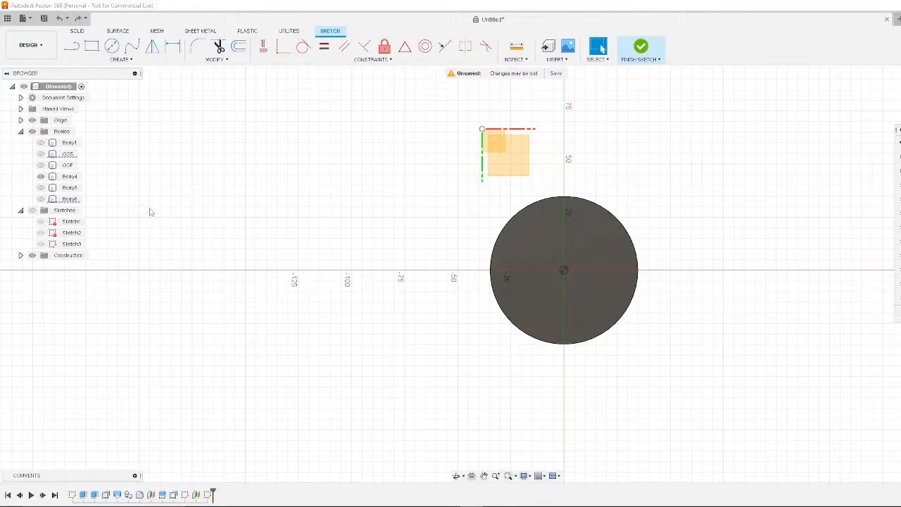
left_click(32, 211)
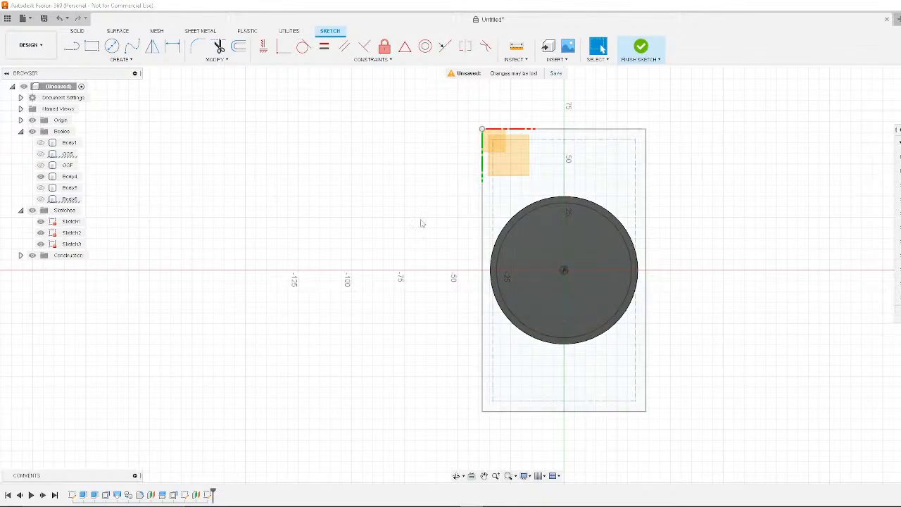
key("ctrl+z")
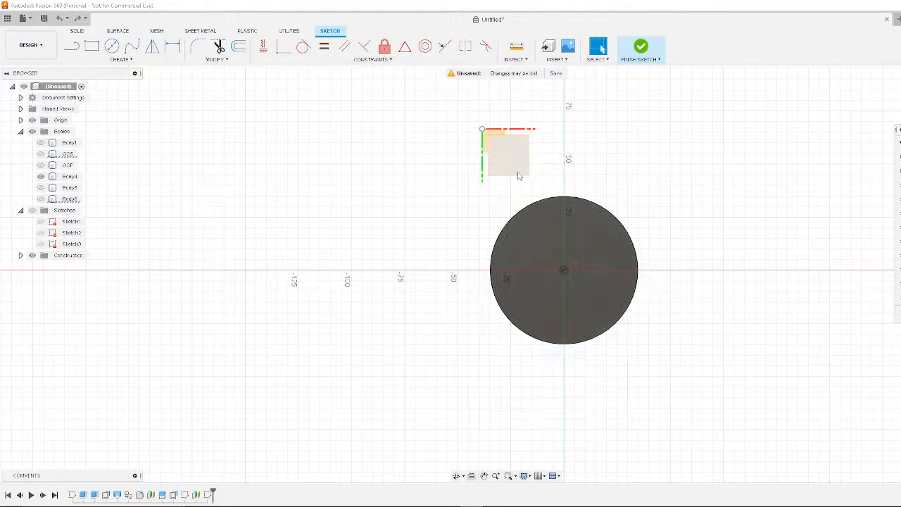
Finish the current sketch on the cylinder's top plane without any circle in it
mouse_move(312, 219)
middle_mouse_down("shift")
mouse_move(354, 155)
mouse_move(342, 164)
middle_mouse_up("shift")
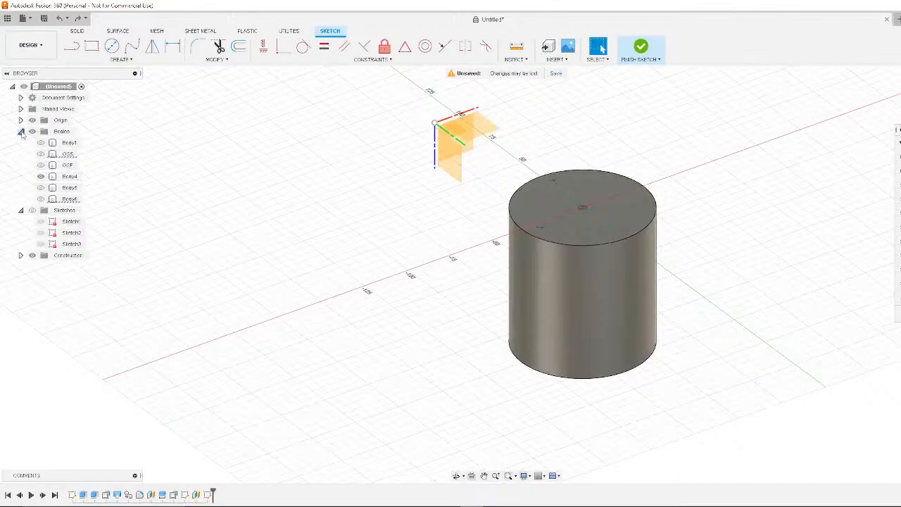
left_click(22, 132)
left_click(21, 120)
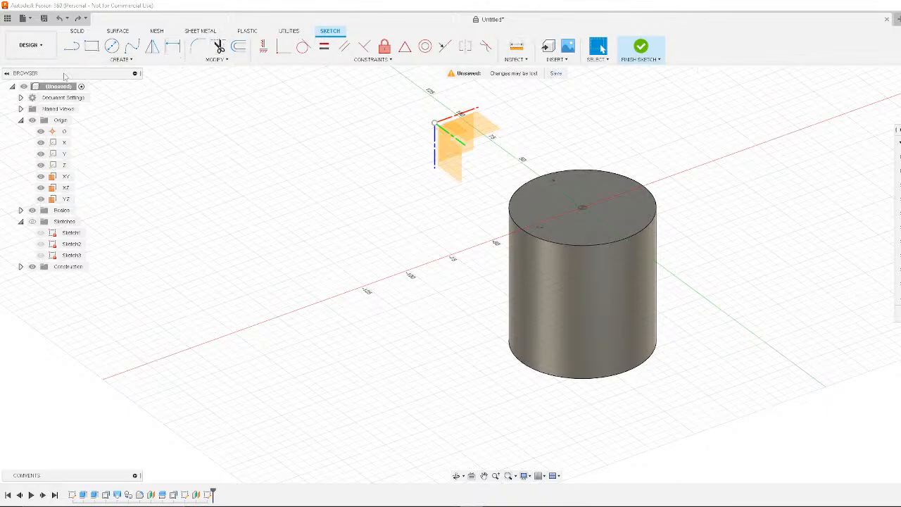
left_click(634, 47)
Hide Plane1 and show Plane2, the construction plane on the cylinder's top face
left_click(590, 207)
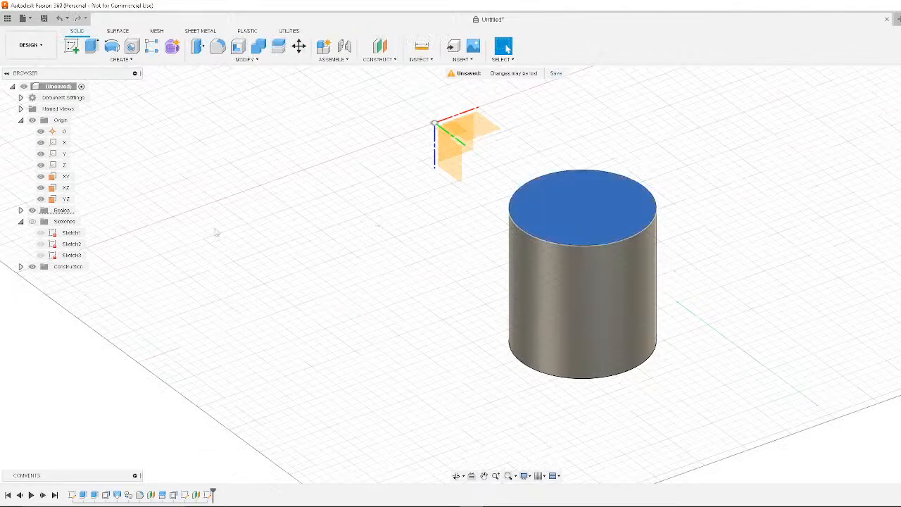
left_click(20, 266)
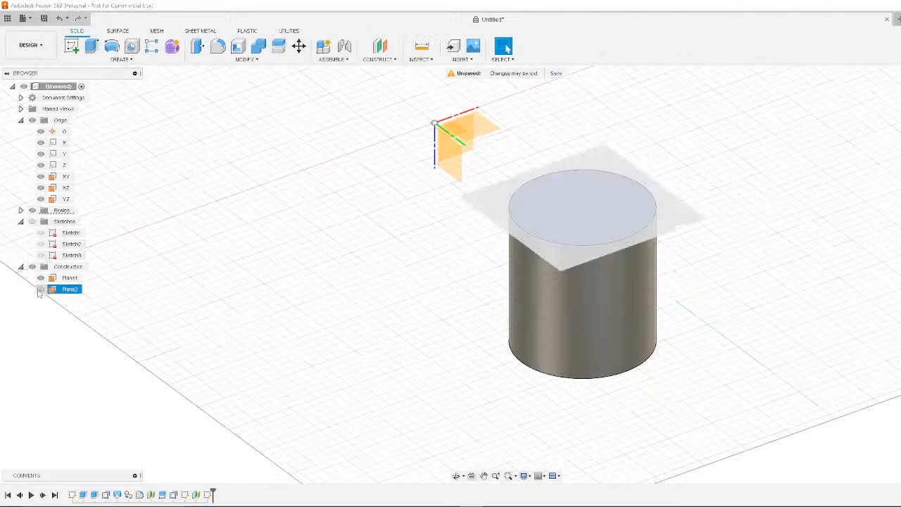
left_click(41, 279)
left_click(40, 278)
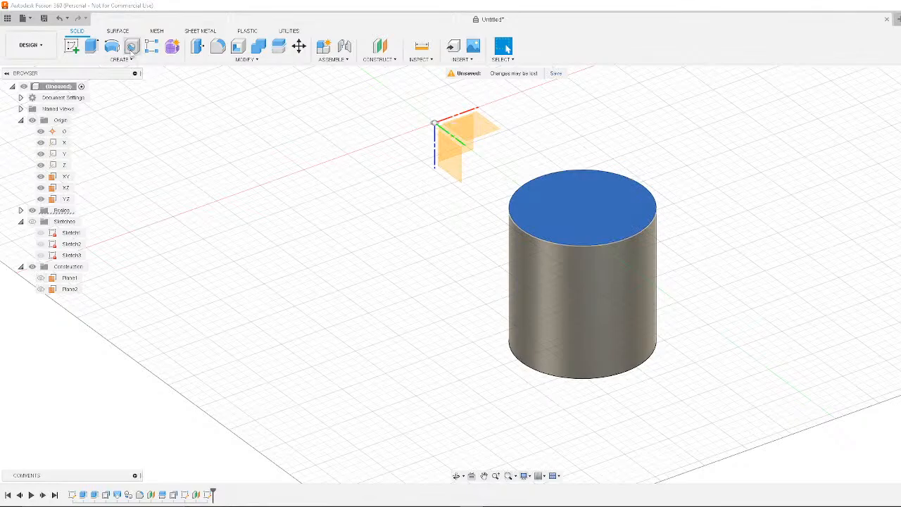
left_click(40, 289)
Create a new sketch on Plane2 and hide Sketch1 to clear the view of the cylinder's top
left_click(71, 46)
left_click(486, 204)
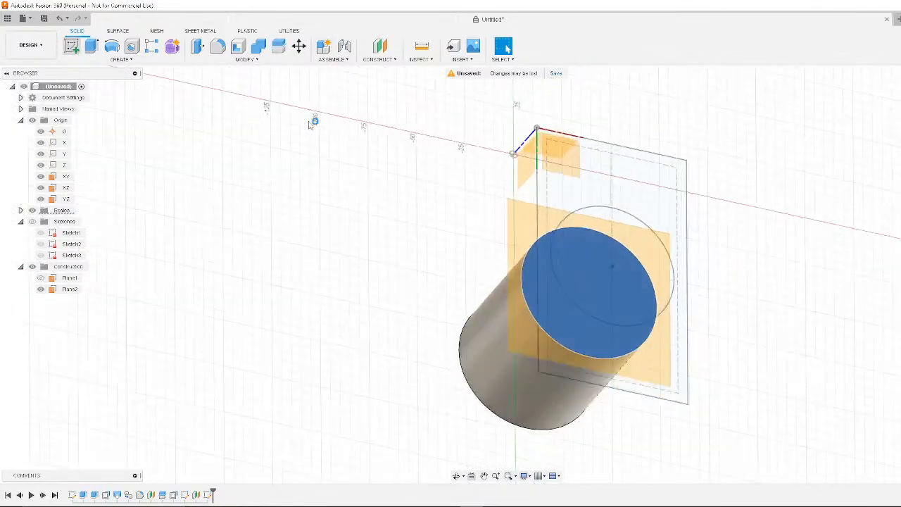
left_click(478, 239)
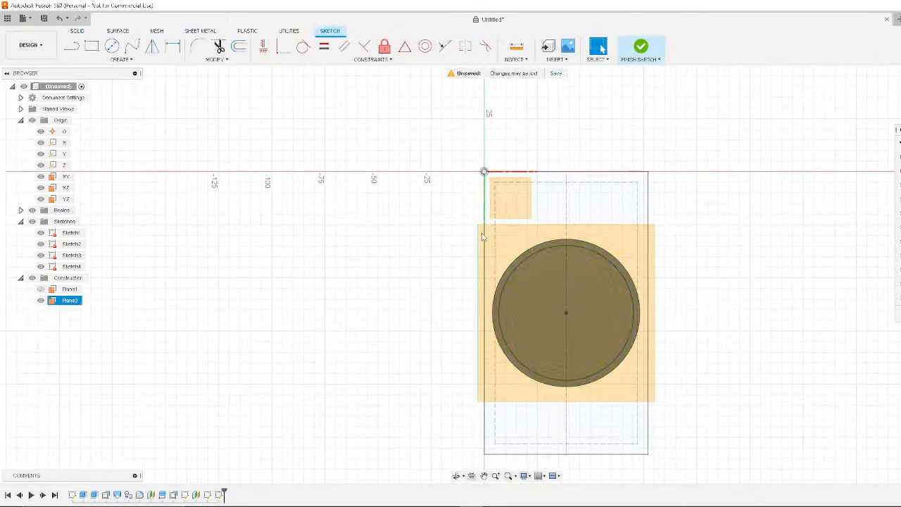
left_click(296, 255)
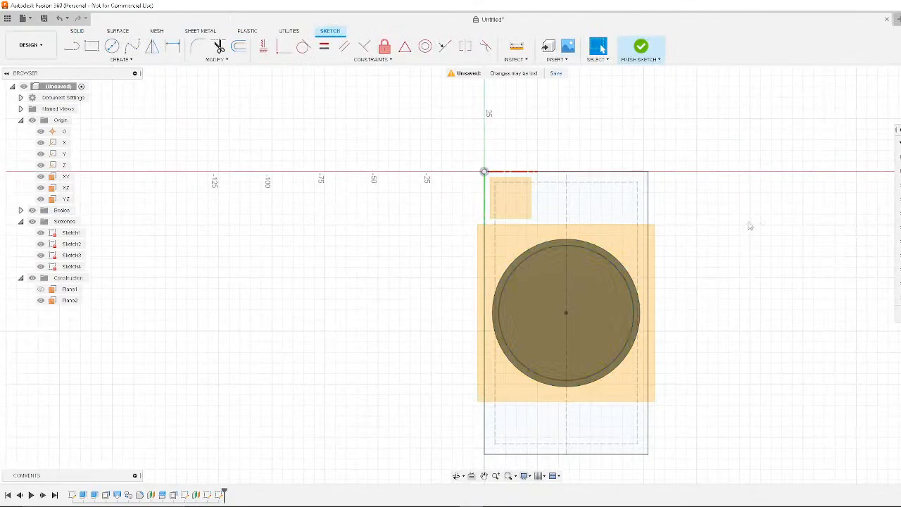
left_click(40, 233)
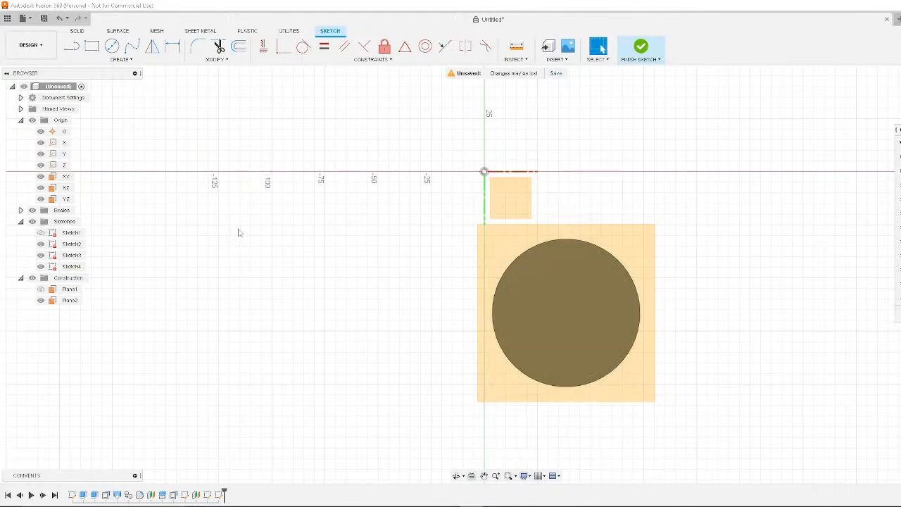
Sketch a 63.5 mm center diameter circle at the cylinder's centre and finish the sketch
left_click(111, 46)
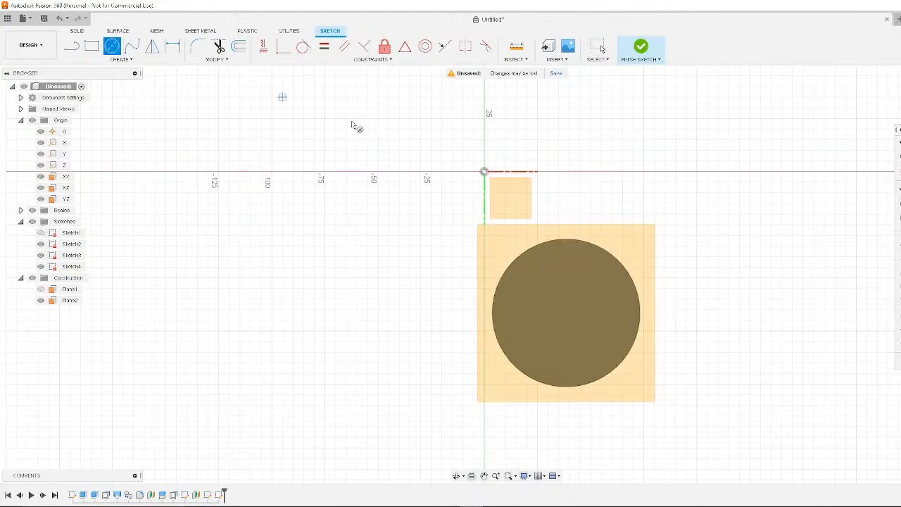
left_click(566, 312)
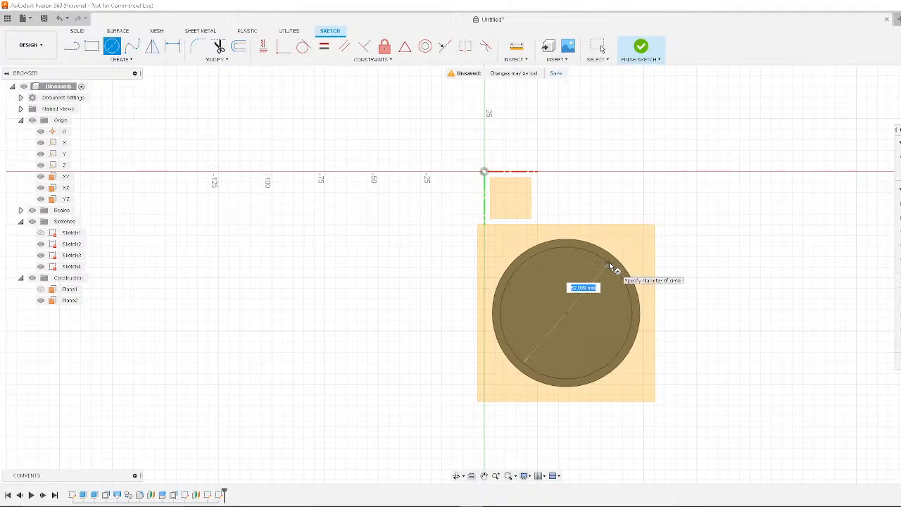
type("63.5")
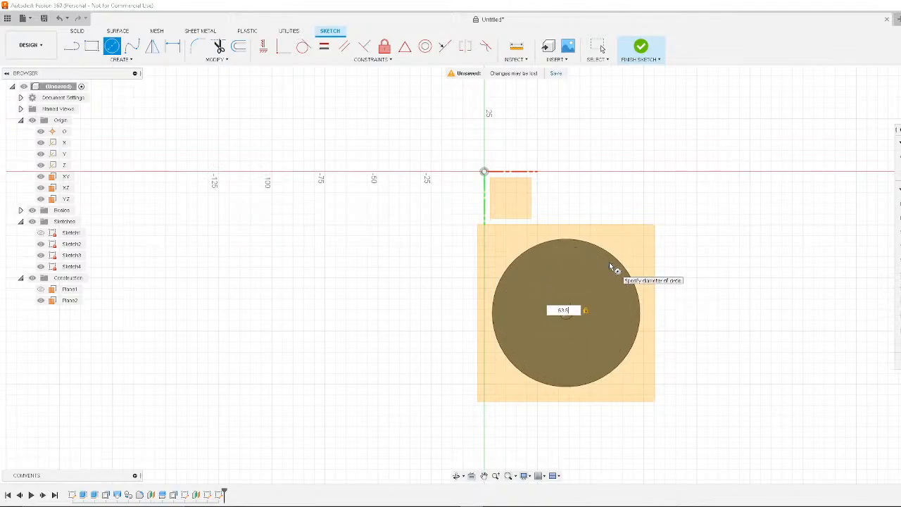
key("Return")
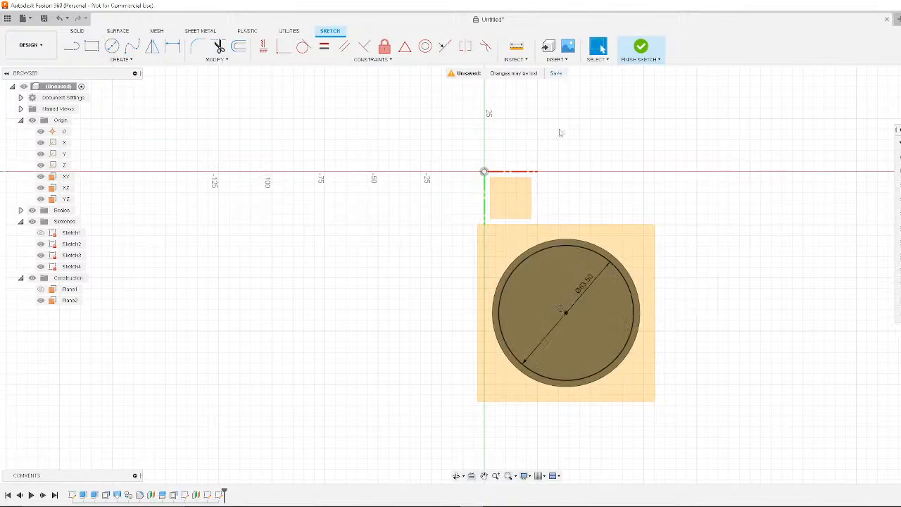
left_click(640, 46)
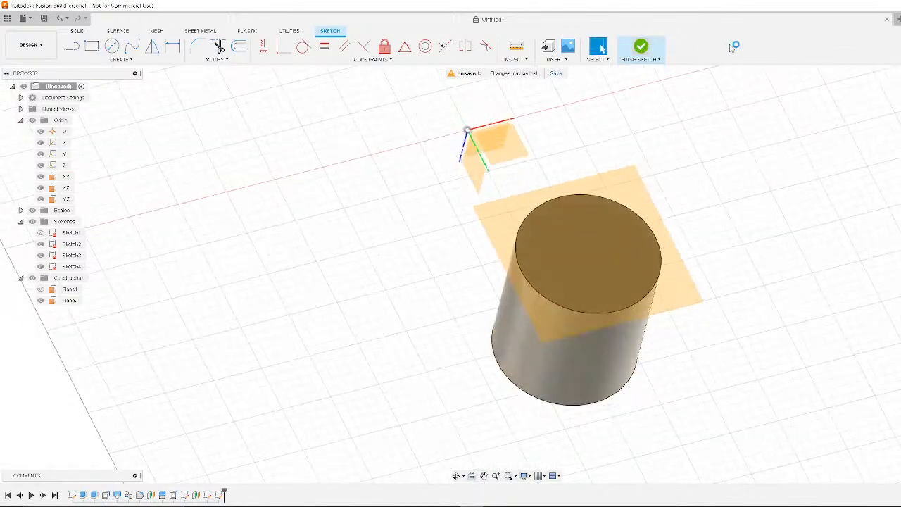
Set the sketch visibility so that only Sketch4, with the 63.5 mm circle, is shown
middle_click_drag(725, 278, 680, 305, "shift")
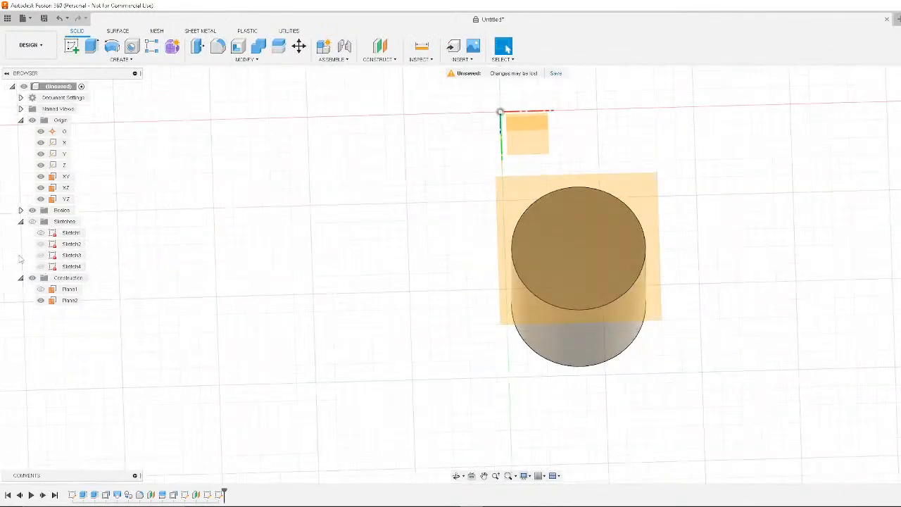
left_click(40, 232)
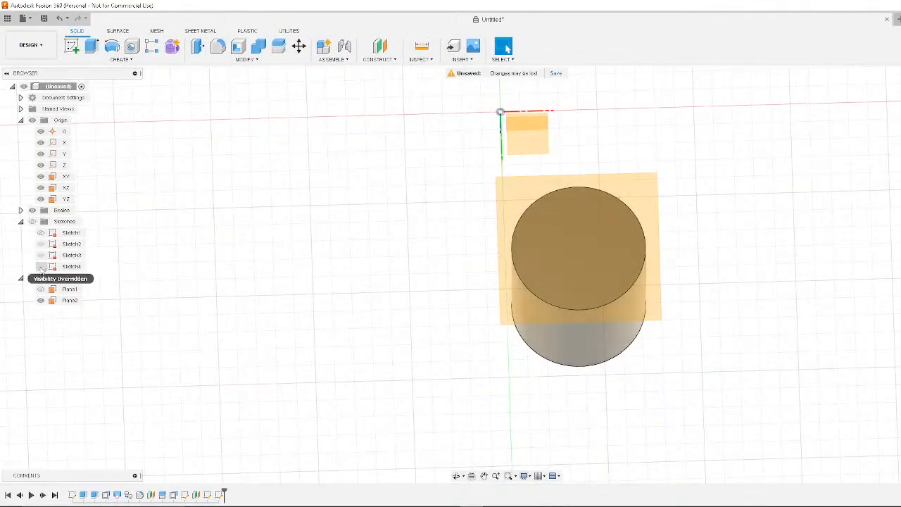
left_click(40, 266)
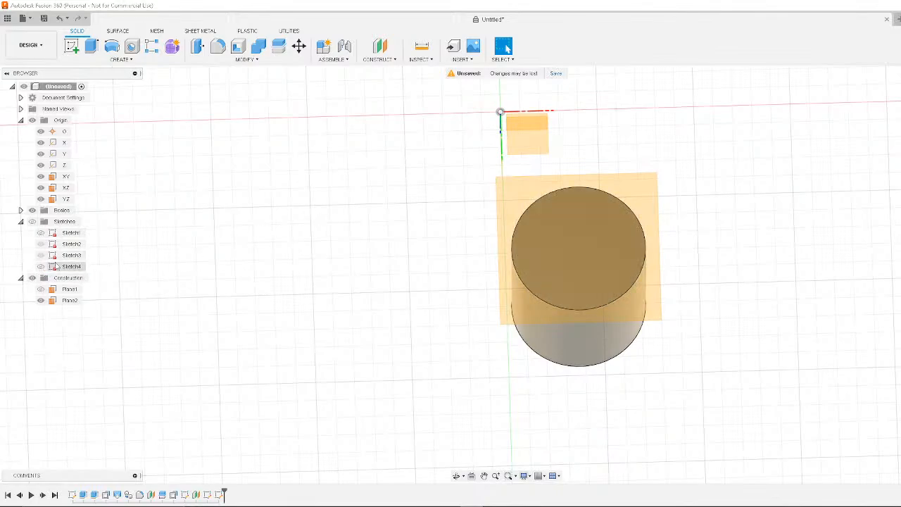
left_click(33, 222)
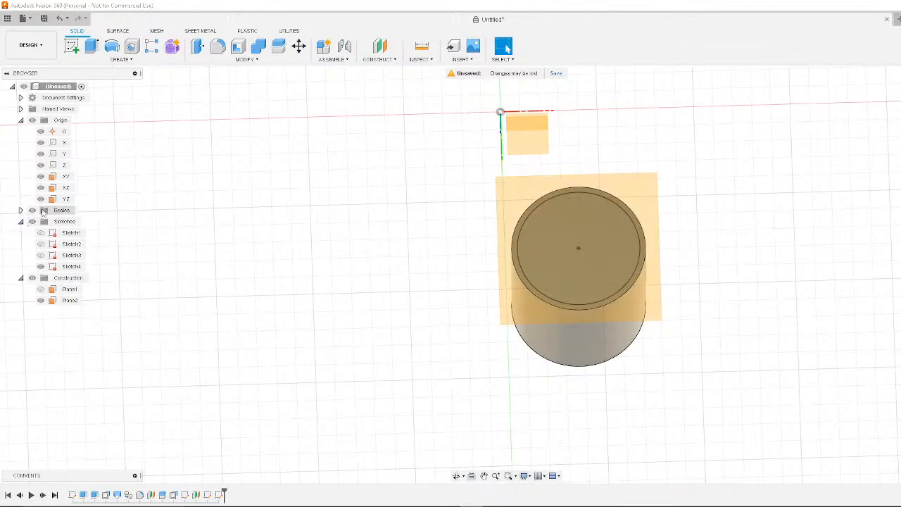
Hide construction Plane2 and show Body6, the rounded rectangular block
left_click(20, 120)
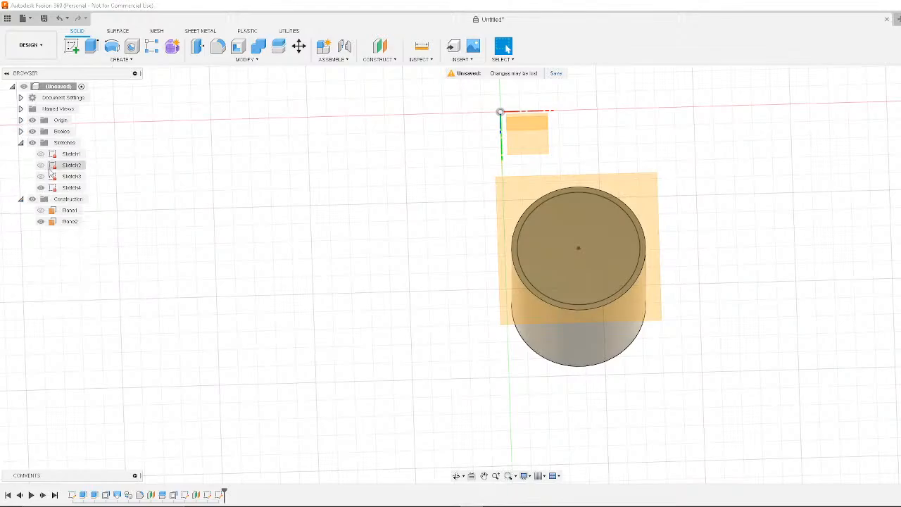
left_click(40, 222)
left_click(20, 200)
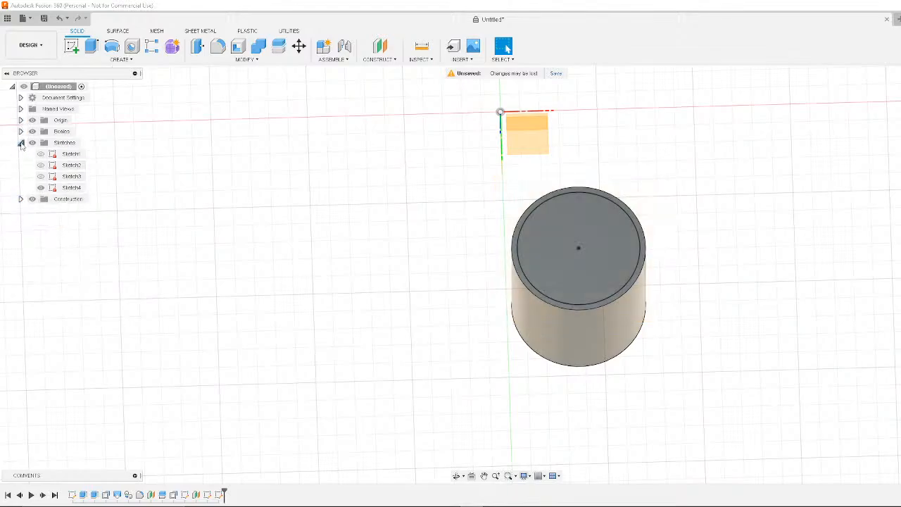
left_click(20, 143)
left_click(20, 131)
left_click(41, 199)
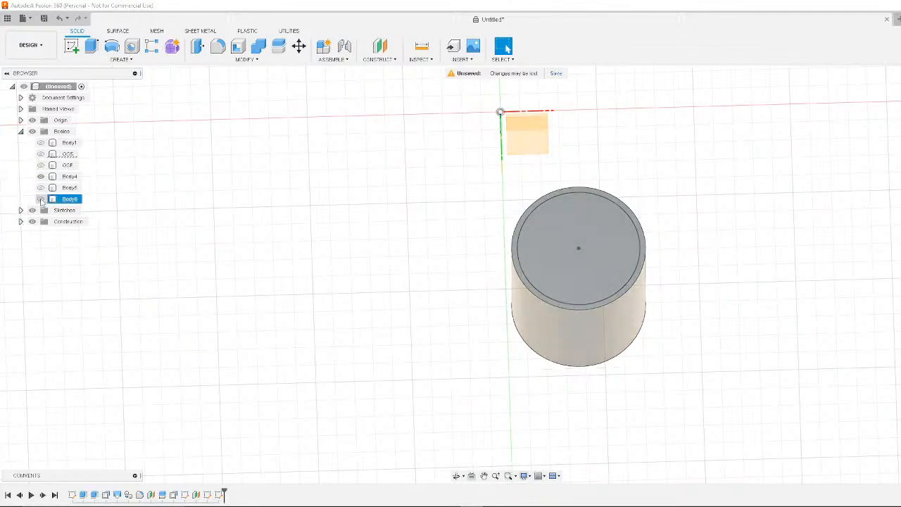
left_click(40, 199)
left_click(596, 179)
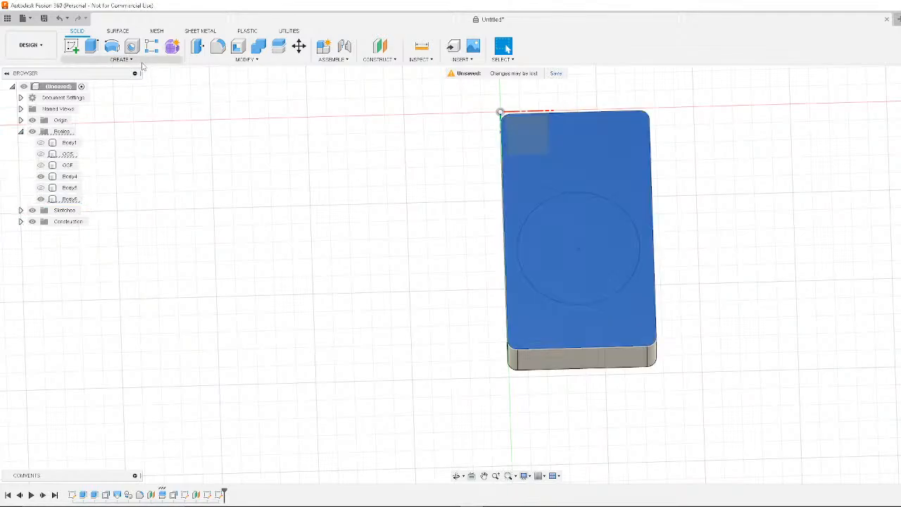
left_click(141, 61)
left_click(102, 142)
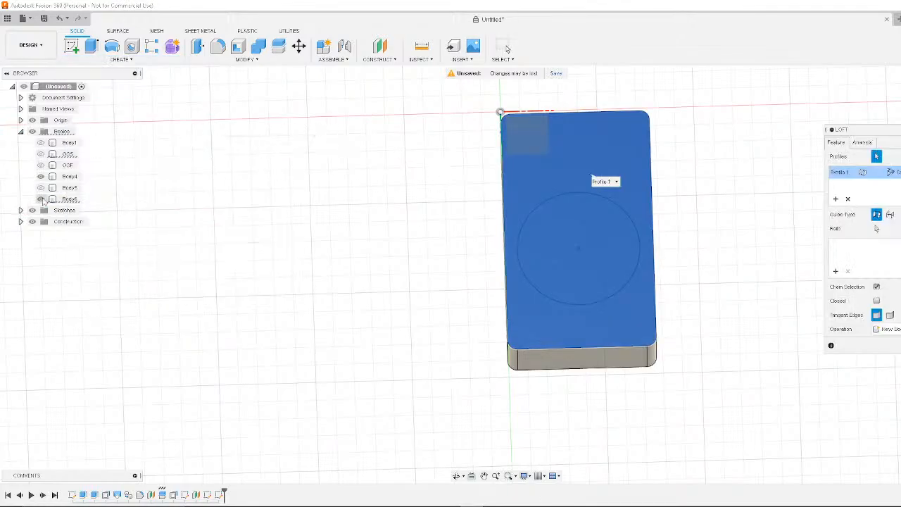
middle_click_drag(431, 295, 488, 275, "shift")
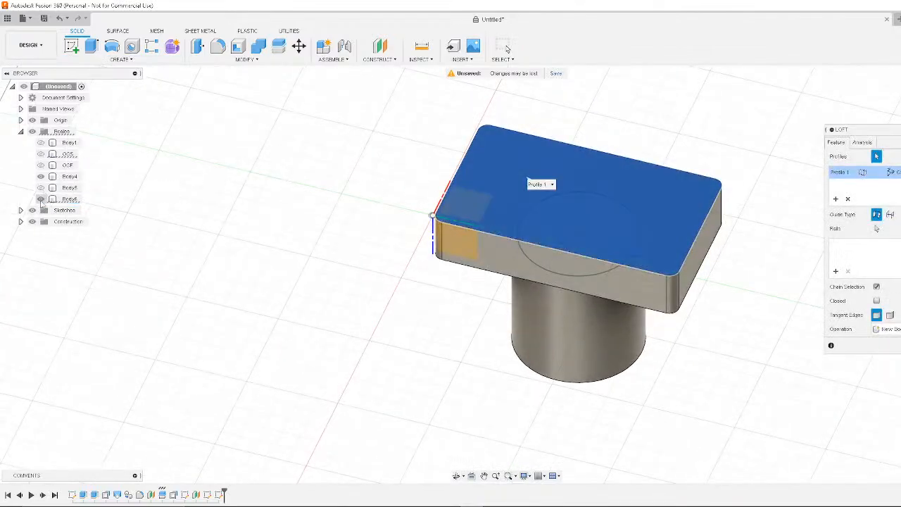
left_click(555, 262)
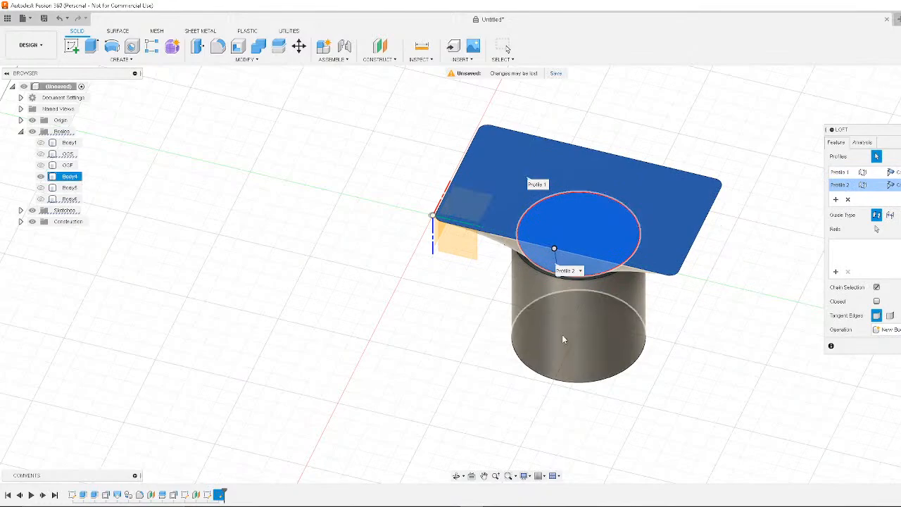
middle_click_drag(700, 388, 663, 395, "shift")
key("Escape")
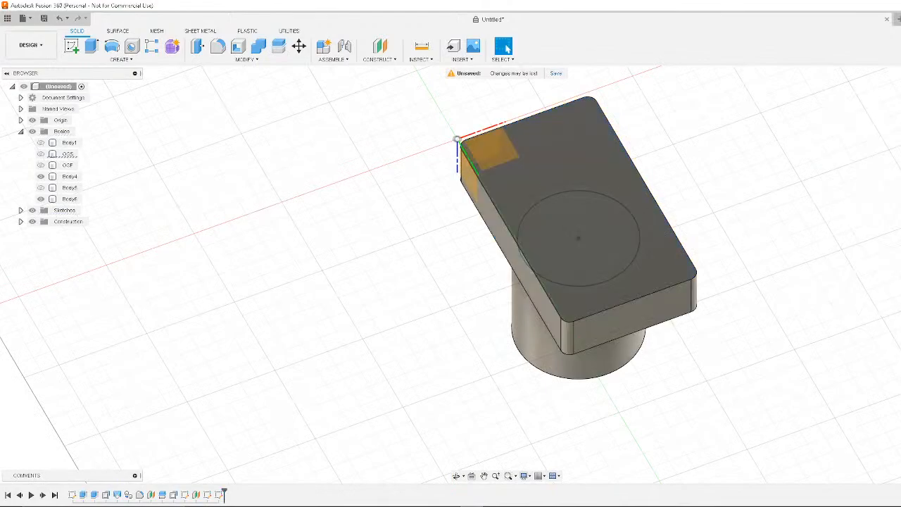
Create a new sketch on the top face of the rounded rectangular plate
middle_click_drag(613, 156, 781, 243, "shift")
middle_click_drag(826, 215, 808, 233, "shift")
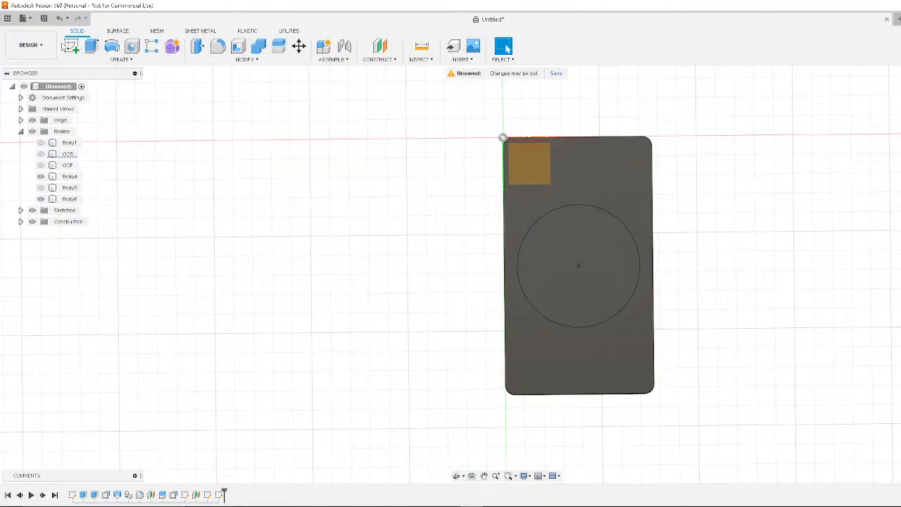
left_click(71, 46)
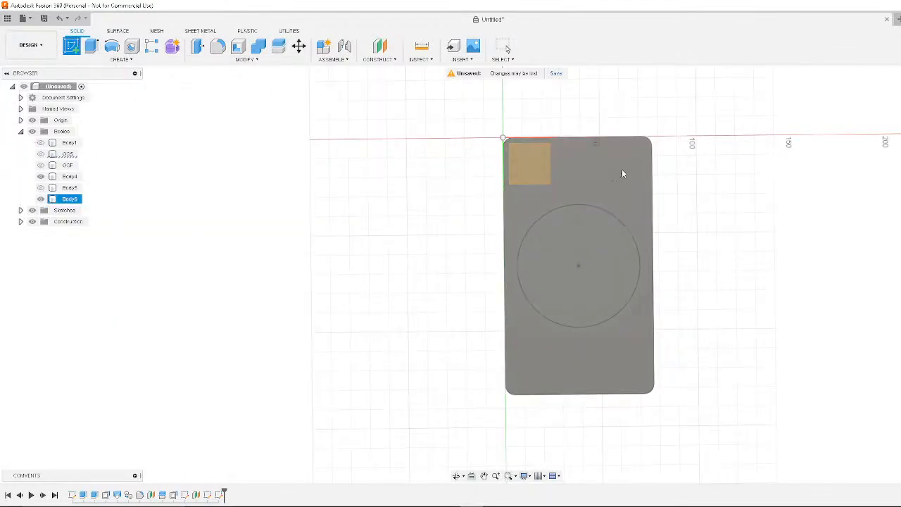
left_click(638, 162)
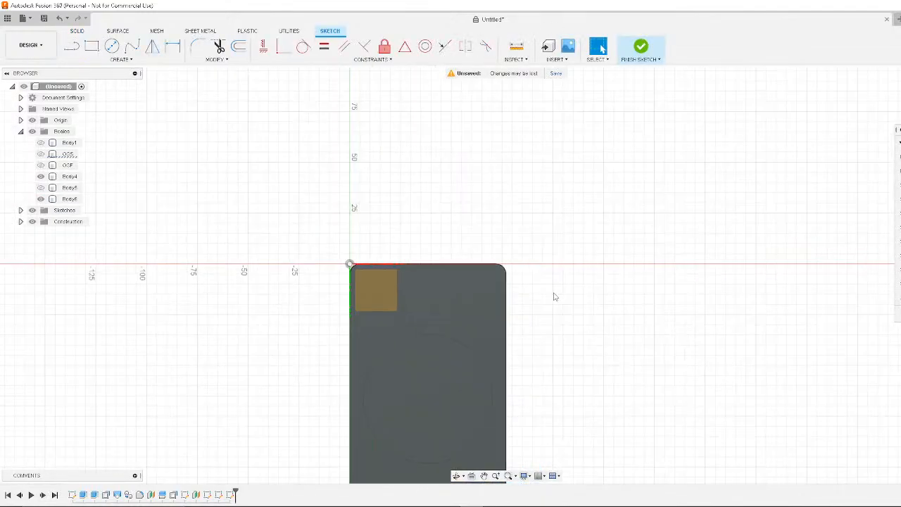
mouse_move(521, 289)
middle_mouse_down("shift")
mouse_move(529, 247)
mouse_move(547, 218)
middle_mouse_up("shift")
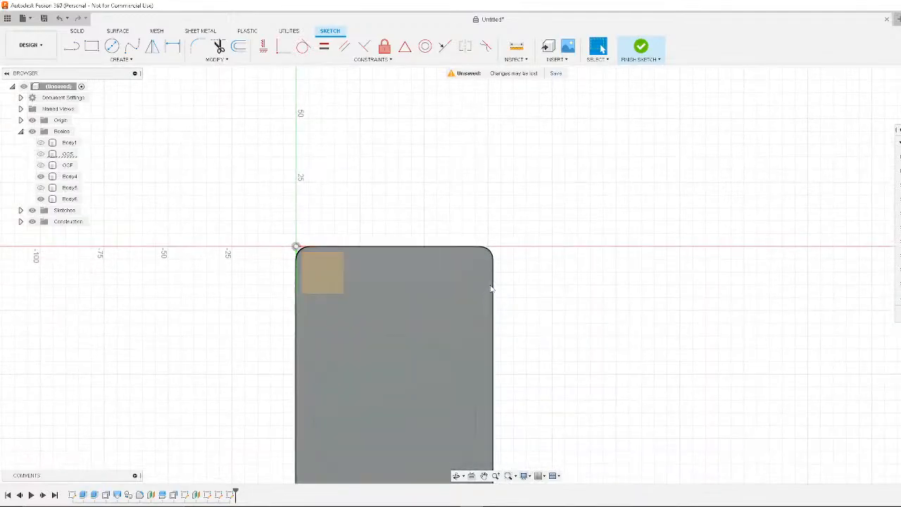
mouse_move(491, 288)
middle_mouse_down()
mouse_move(584, 225)
mouse_move(647, 121)
middle_mouse_up()
Offset the plate's outline 3 mm inward as a closed chain and finish the sketch
left_click(238, 45)
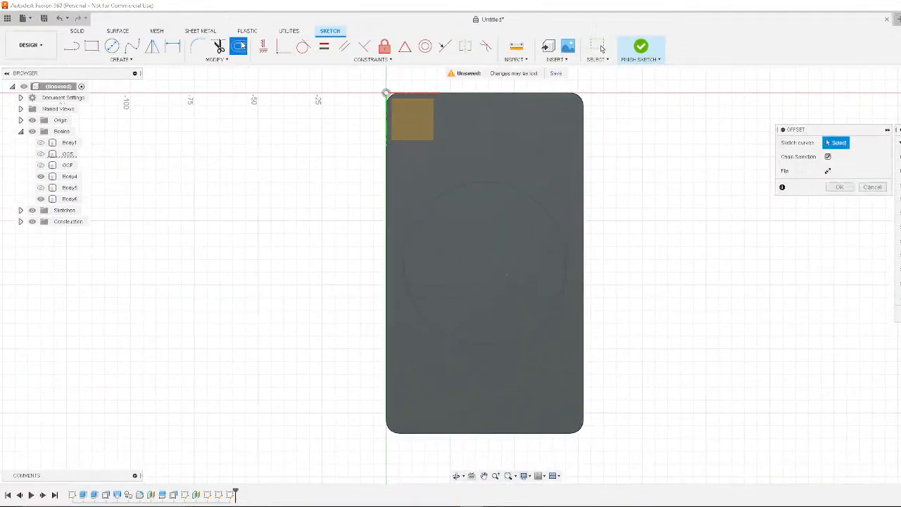
left_click(509, 93)
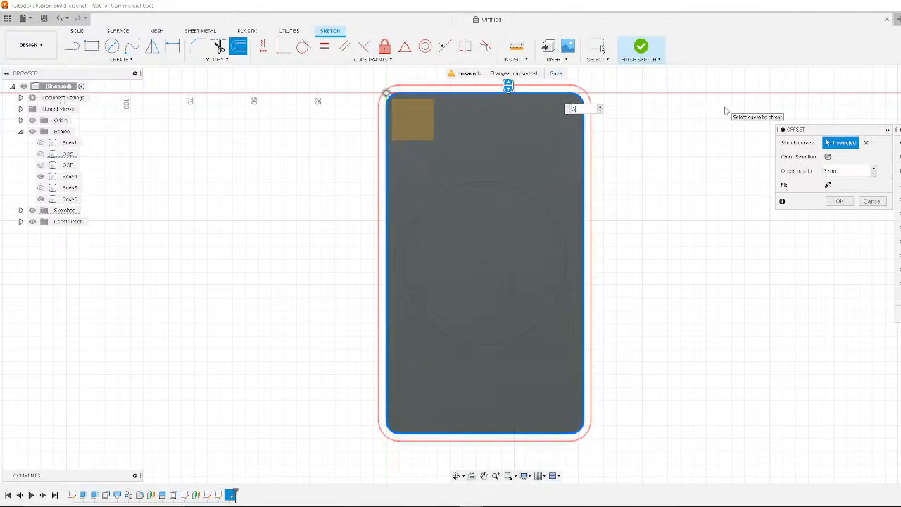
key("Return")
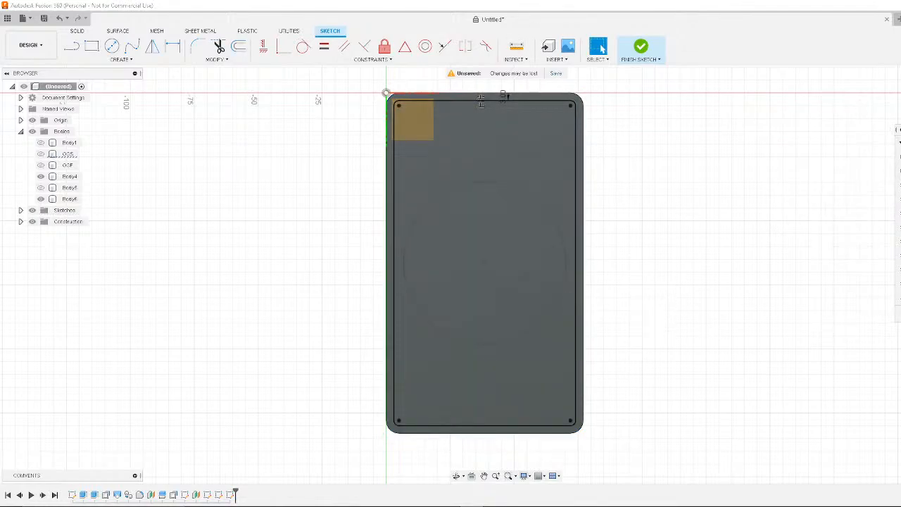
left_click(900, 314)
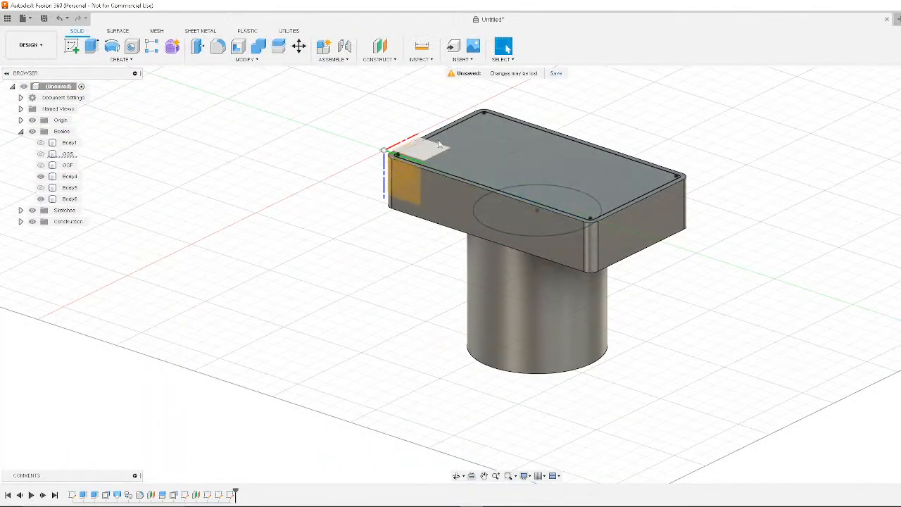
Try a loft cut through the plate from the inset rectangular outline to the 63.5 mm circle
left_click(93, 48)
left_click(113, 60)
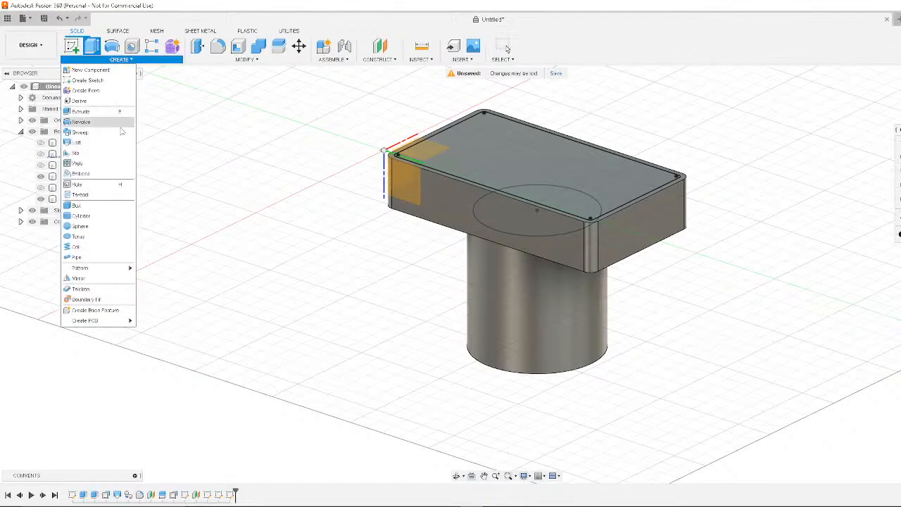
left_click(88, 144)
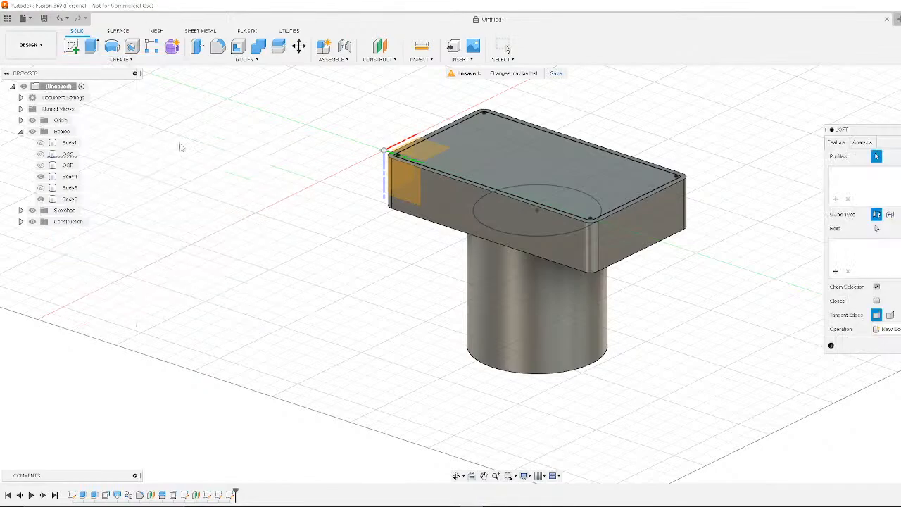
left_click(503, 149)
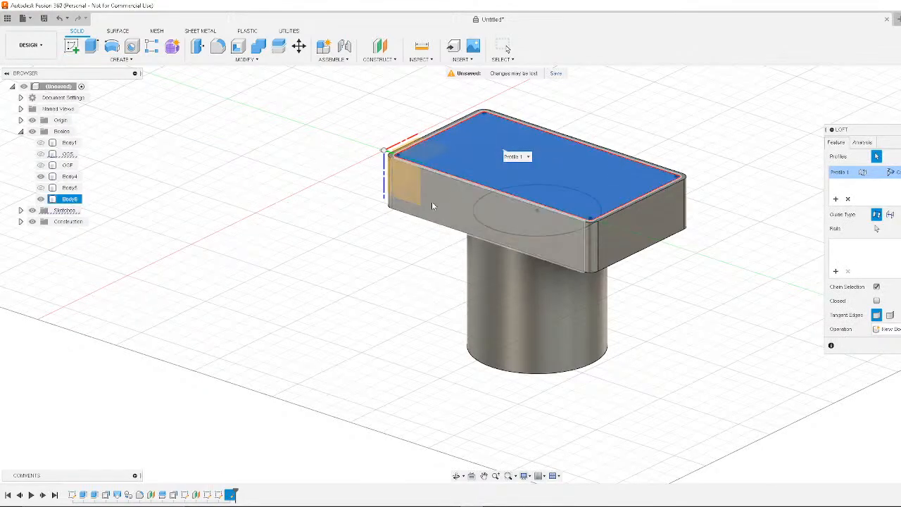
left_click(513, 221)
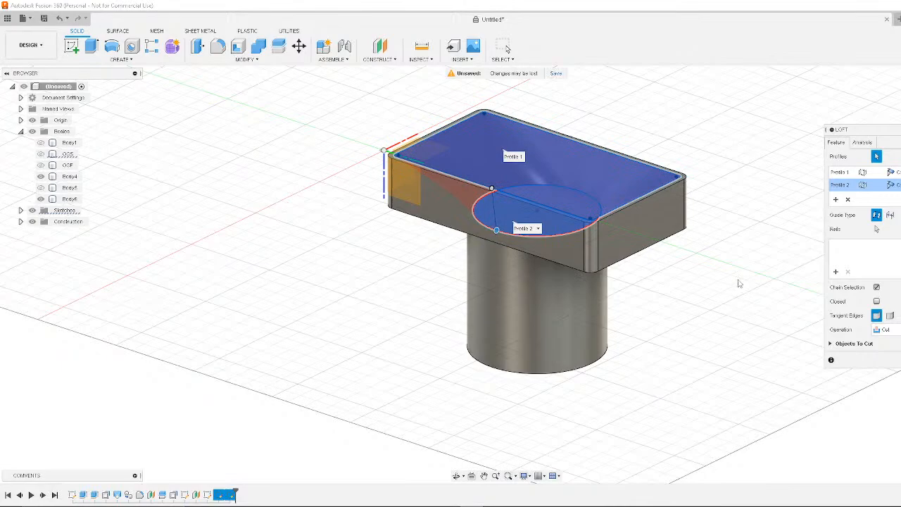
mouse_move(737, 183)
middle_mouse_down("shift")
mouse_move(704, 163)
mouse_move(694, 138)
mouse_move(721, 178)
middle_mouse_up("shift")
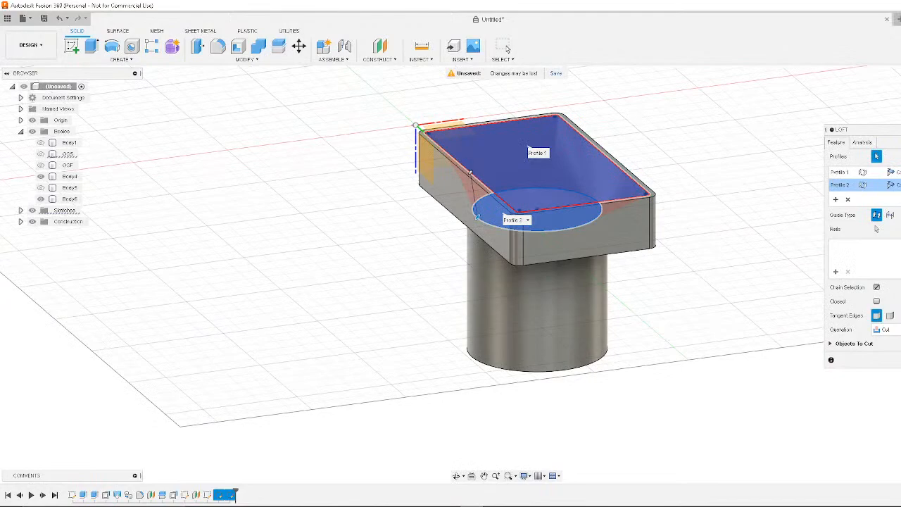
key("Return")
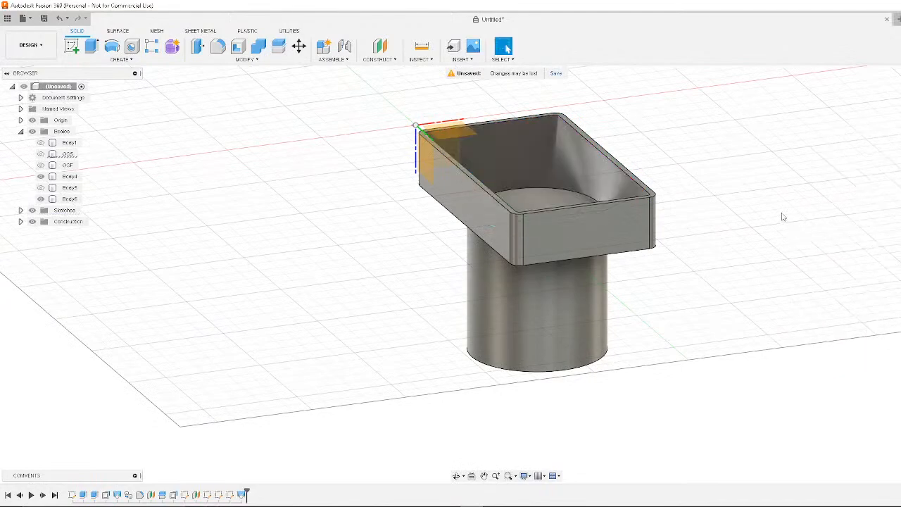
middle_click_drag(782, 217, 690, 243, "shift")
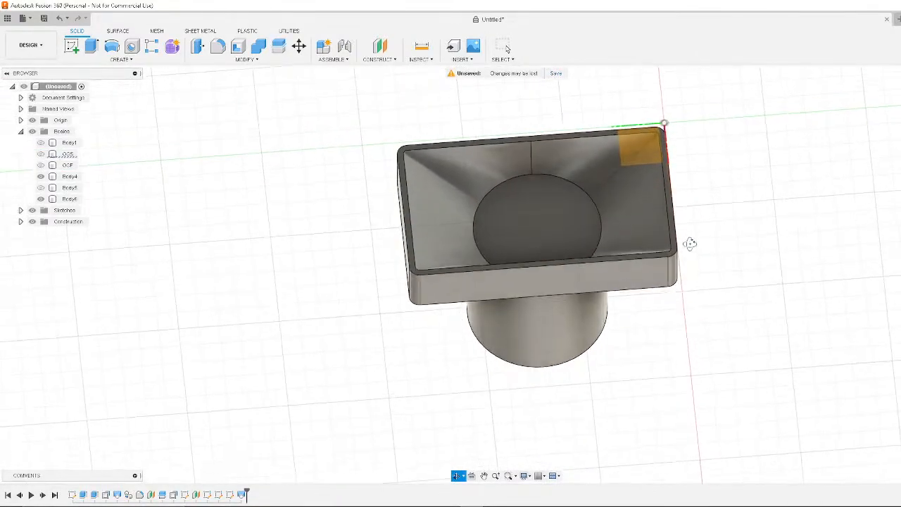
key("ctrl+z")
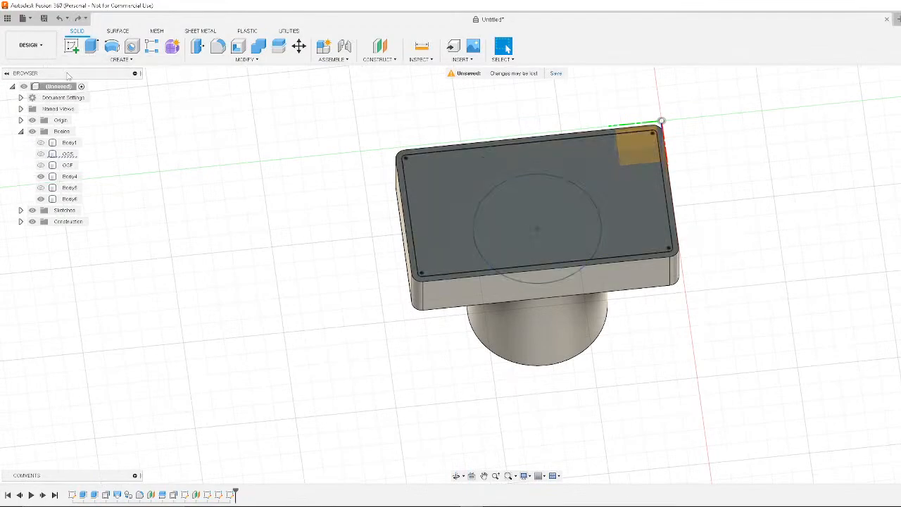
Set up a Loft from the inset outline to the 63.5 mm circle, hiding Body6 to pick the circle and showing it again for the cut
left_click(127, 61)
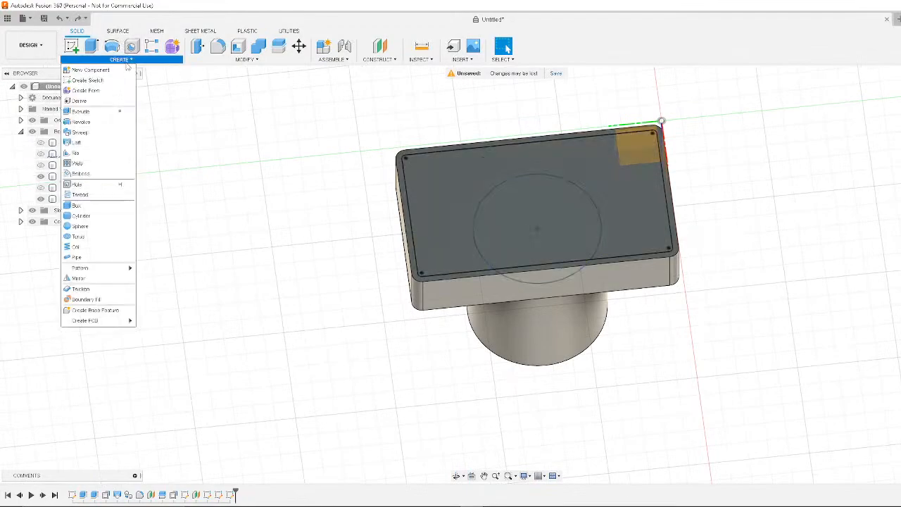
left_click(77, 142)
left_click(505, 197)
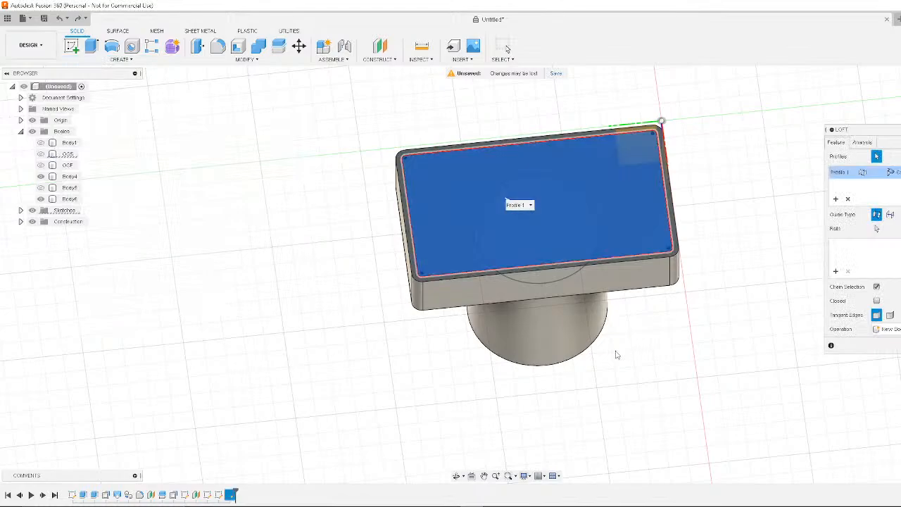
middle_click_drag(506, 393, 474, 352, "shift")
left_click(40, 198)
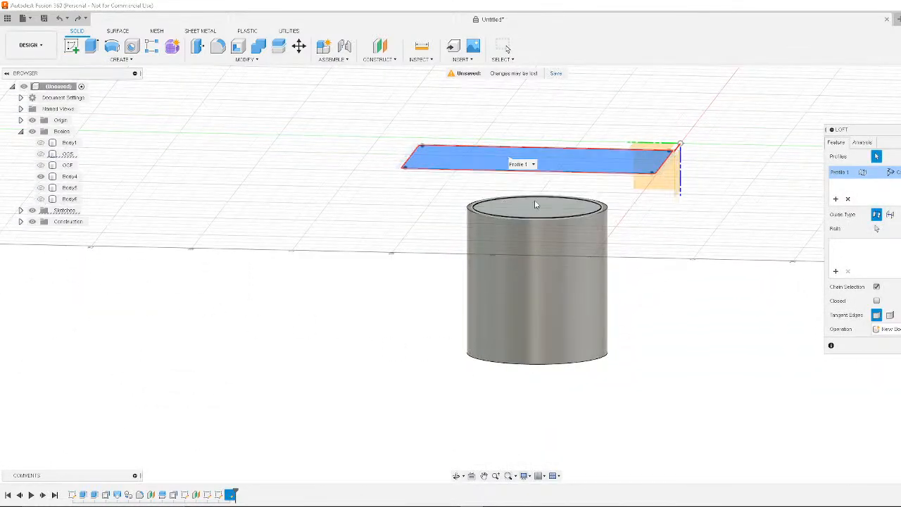
left_click(517, 213)
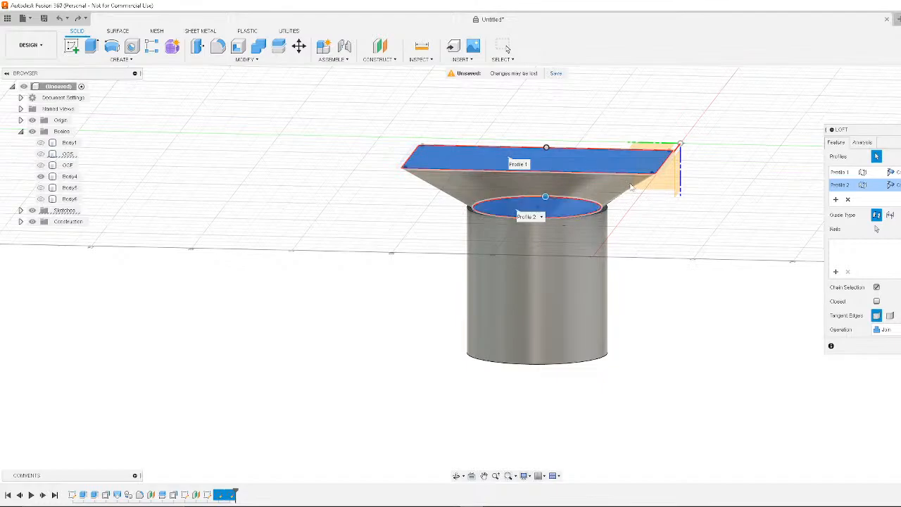
left_click(40, 199)
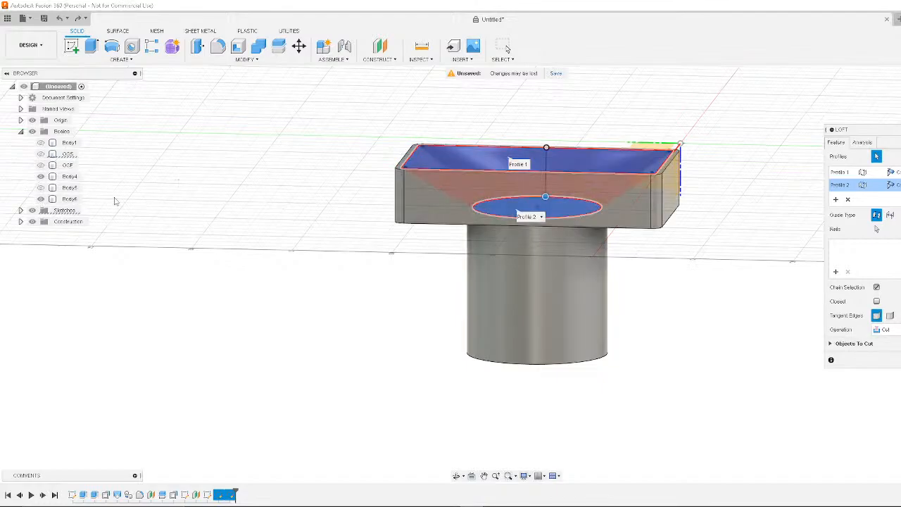
Twist the loft by moving the circle profile's alignment point around the circle towards the origin side, and complete the cut
middle_click_drag(346, 151, 355, 207, "shift")
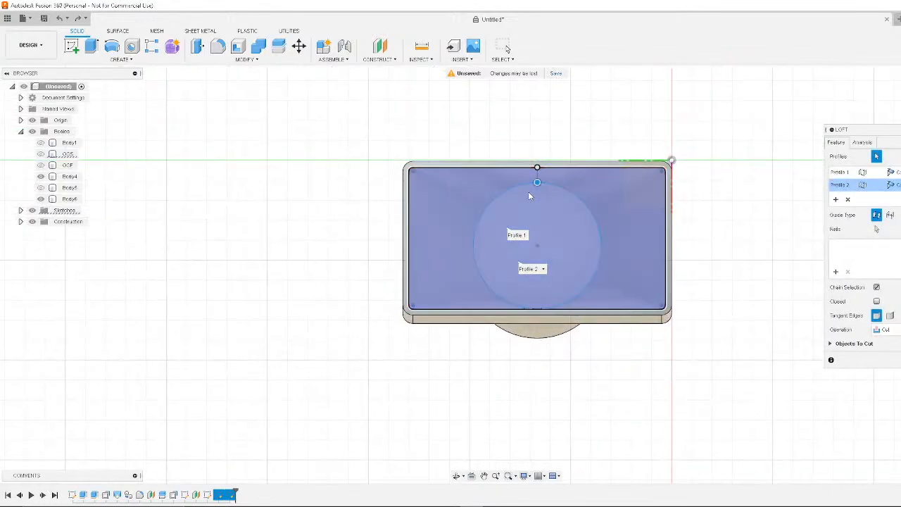
middle_click_drag(700, 177, 770, 141, "shift")
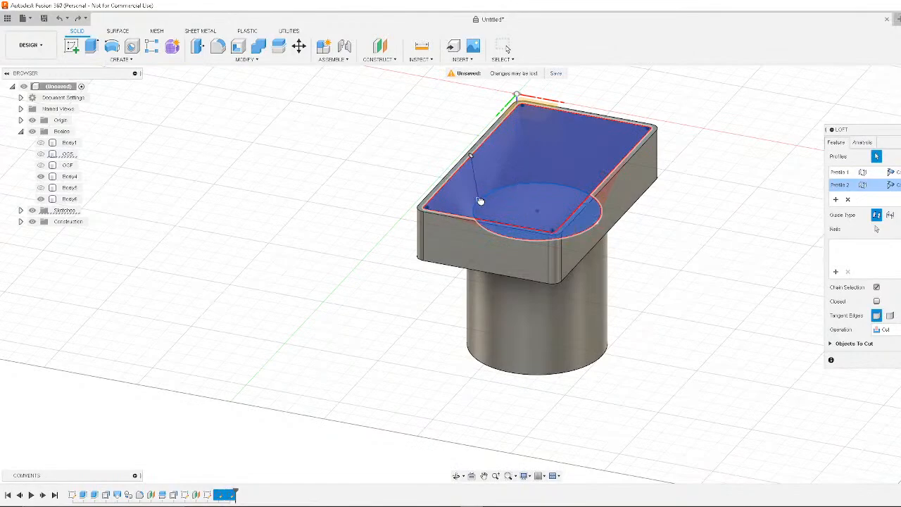
left_click_drag(496, 202, 526, 264)
middle_click_drag(488, 253, 708, 252, "shift")
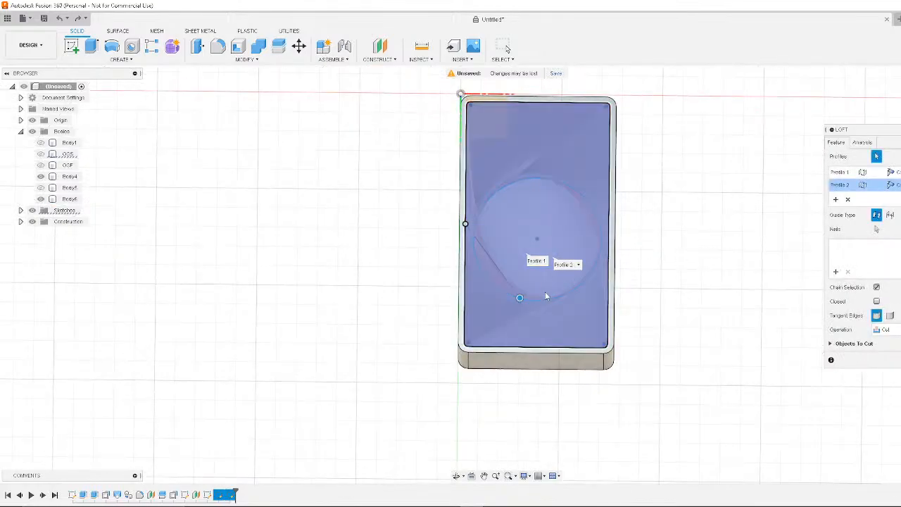
left_click_drag(519, 299, 515, 203)
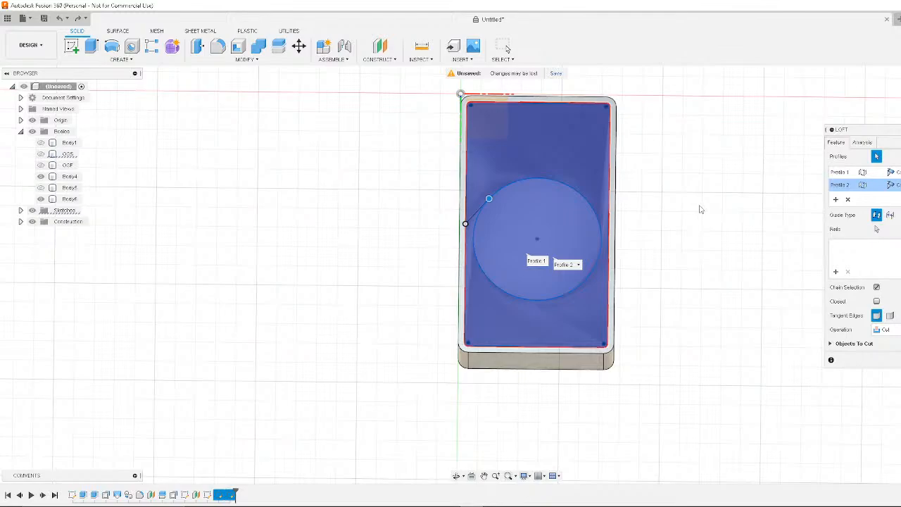
key("Return")
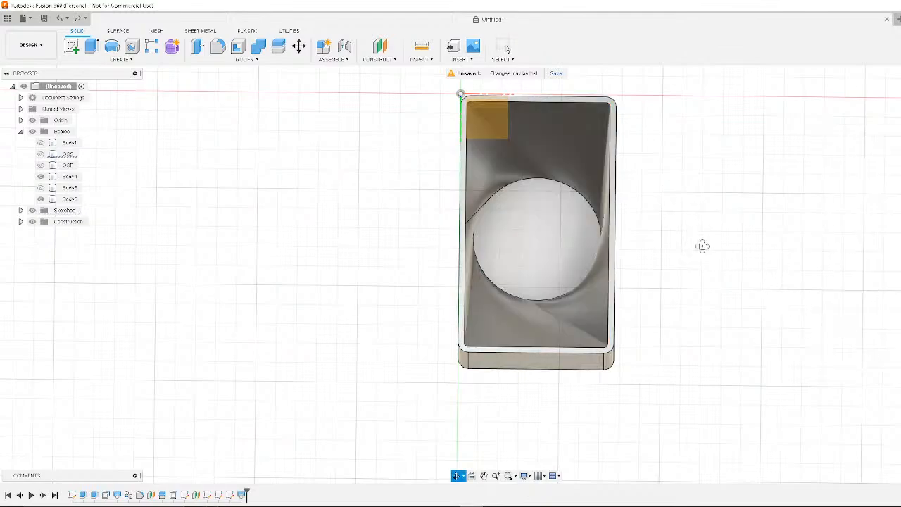
Try to loft from the plate's rim face to the cylinder's top face, hiding Body6 to reach it and showing it again
middle_click_drag(701, 246, 535, 83, "shift")
middle_click_drag(537, 252, 769, 187, "shift")
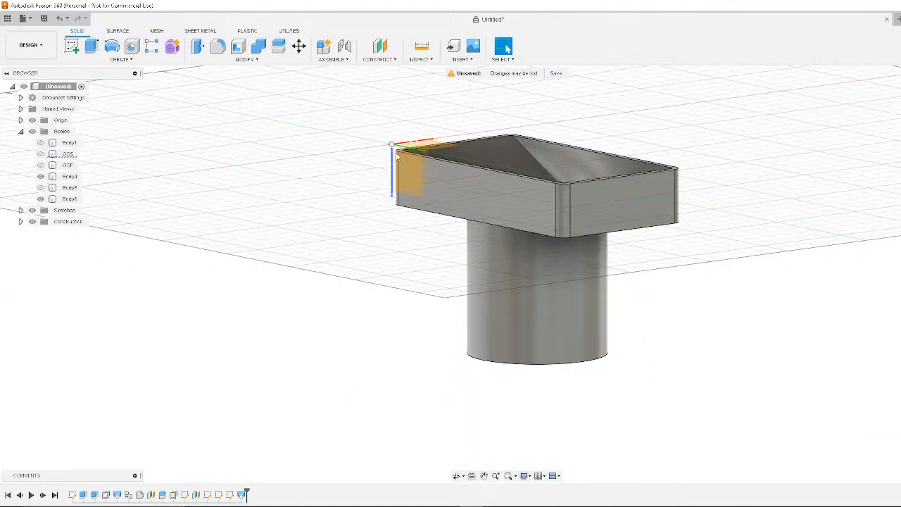
left_click(122, 59)
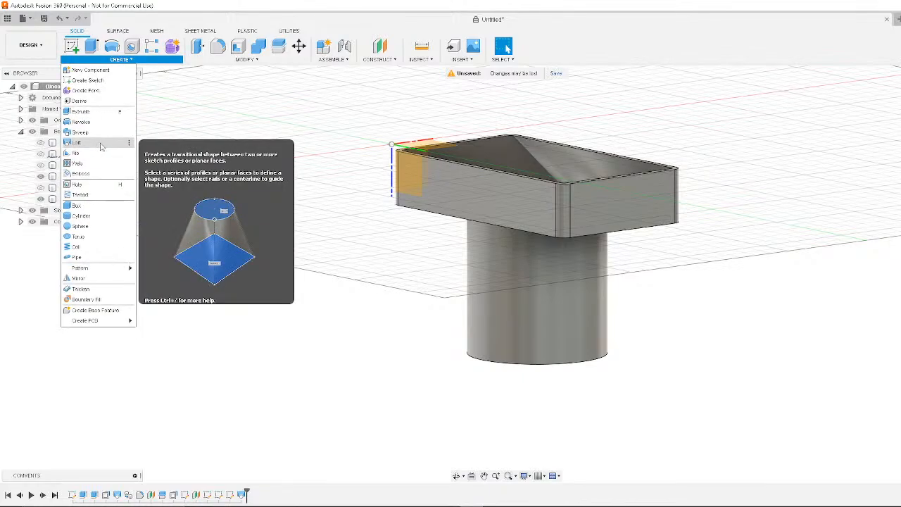
left_click(77, 143)
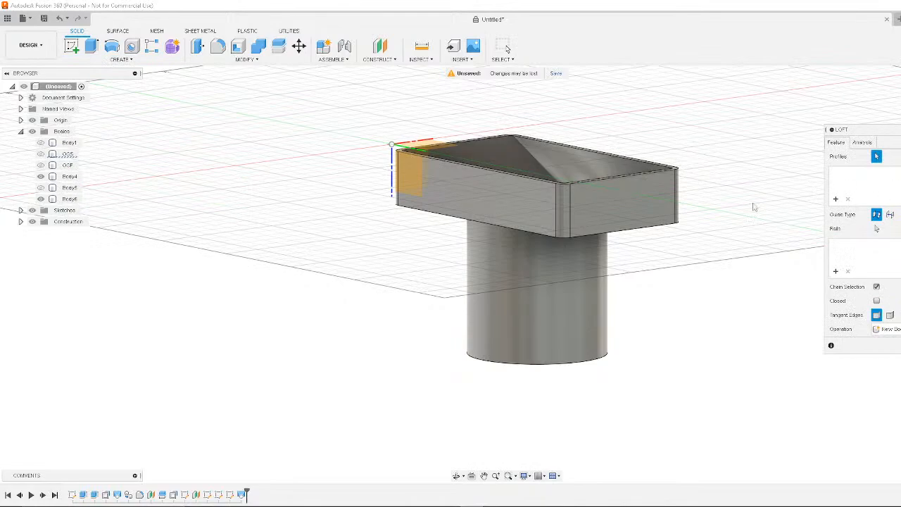
middle_click_drag(719, 132, 711, 183, "shift")
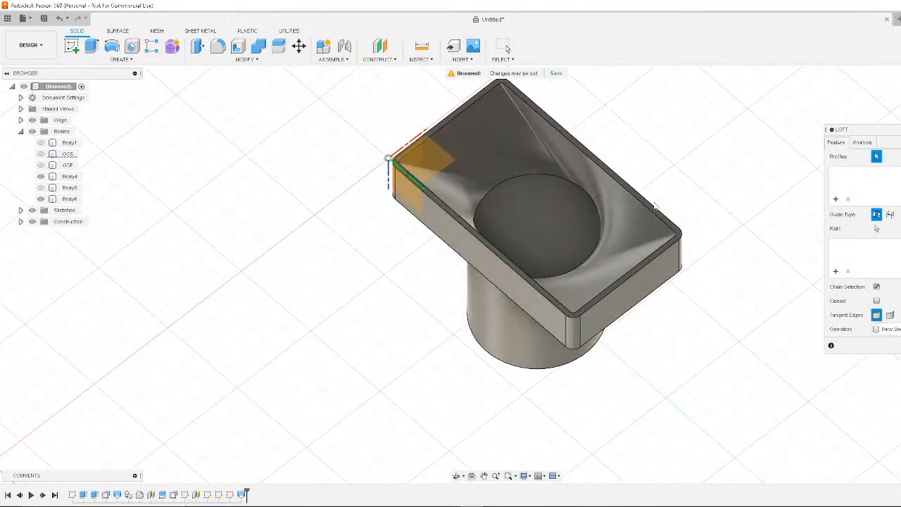
left_click(527, 280)
middle_click_drag(467, 382, 489, 368, "shift")
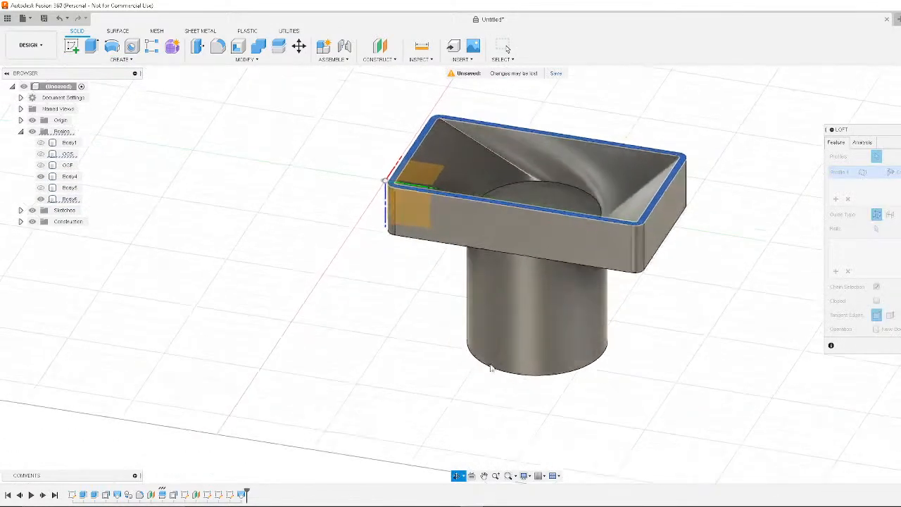
left_click(41, 198)
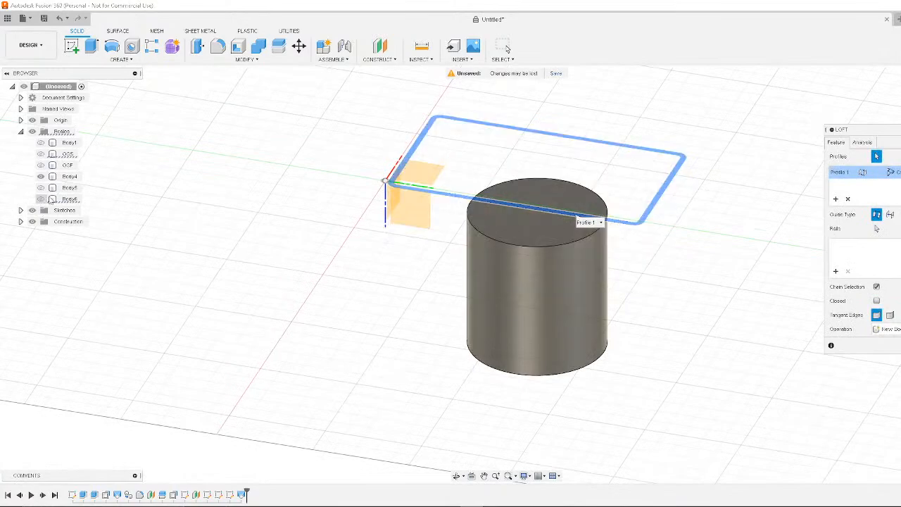
left_click(493, 245)
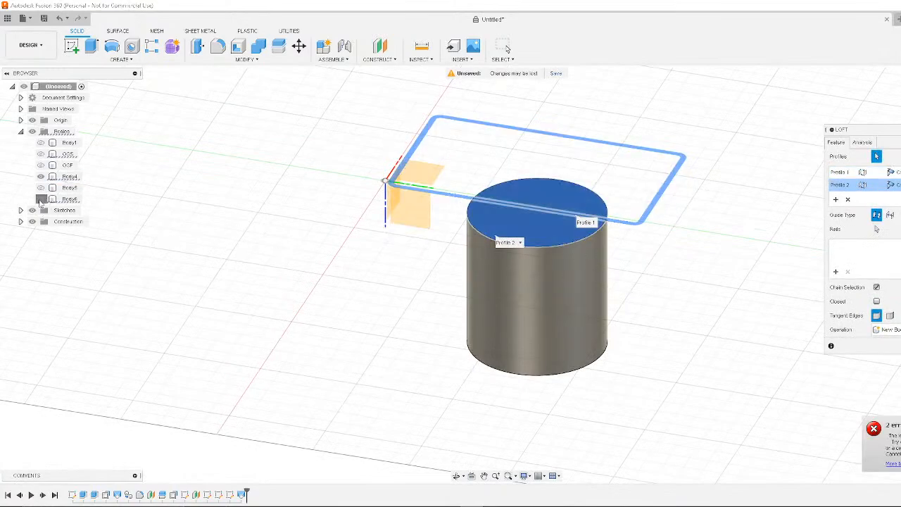
left_click(41, 199)
middle_click_drag(739, 221, 728, 287, "shift")
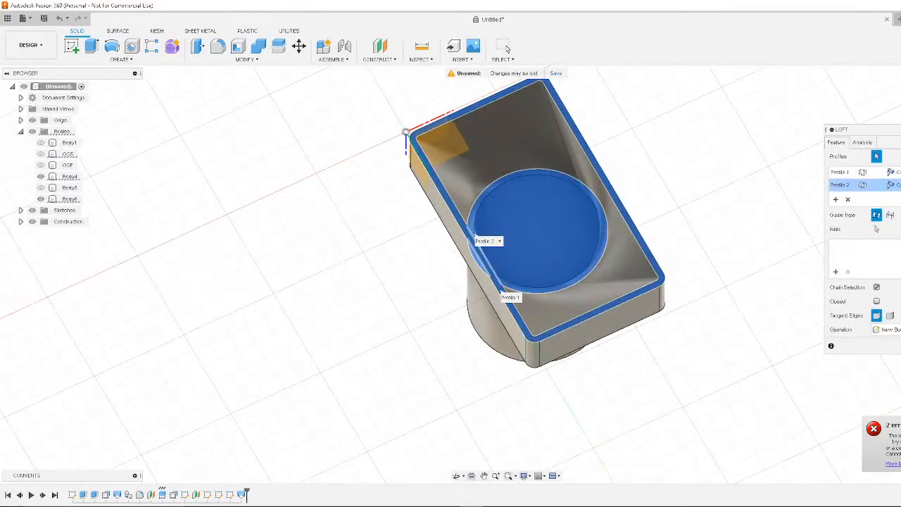
key("Return")
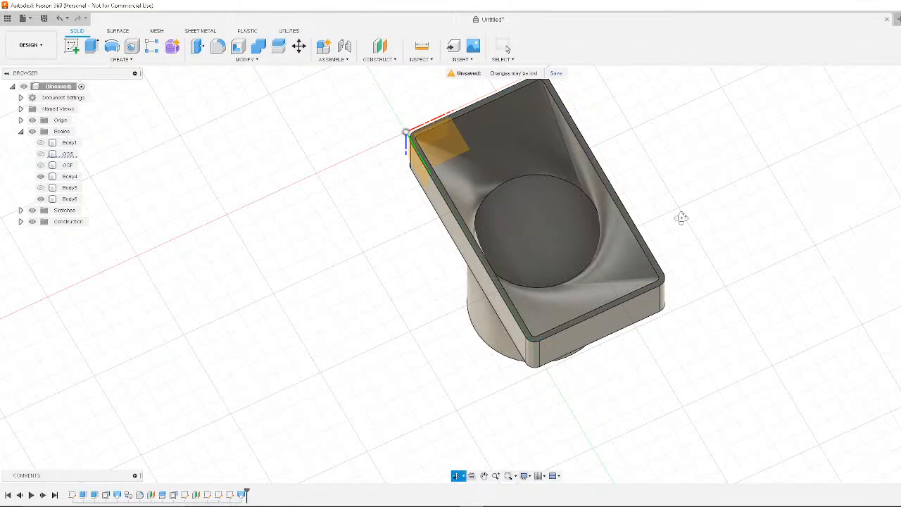
Examine how the twisted cut sits over the cylinder from above by toggling Body6's visibility, leaving it hidden
middle_click_drag(682, 215, 686, 255, "shift")
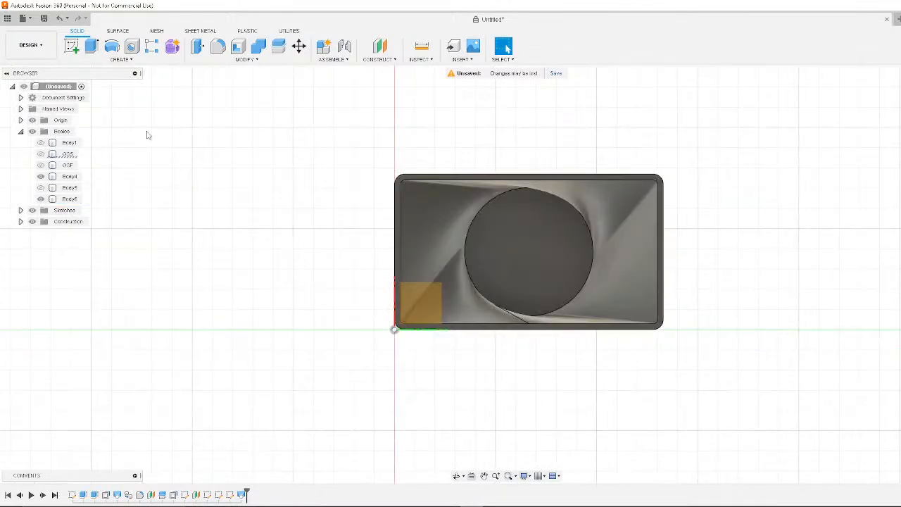
left_click(40, 199)
left_click(40, 199)
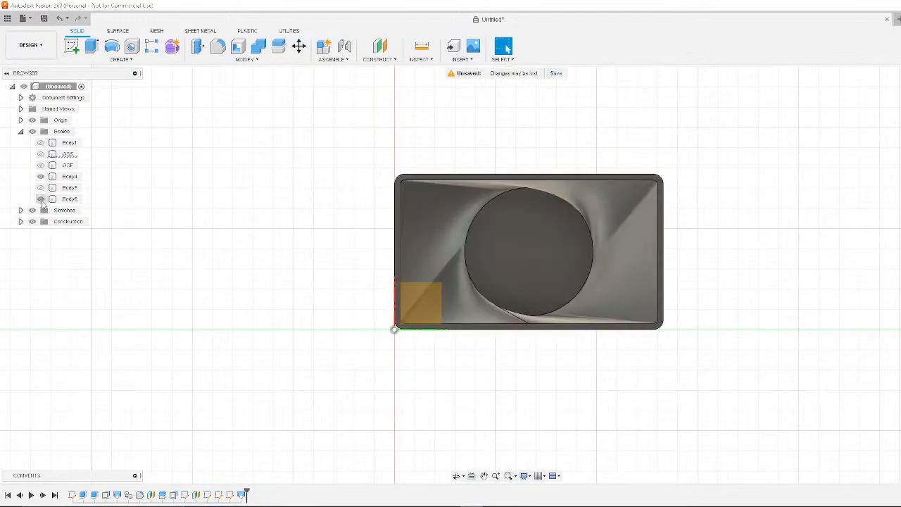
left_click(40, 200)
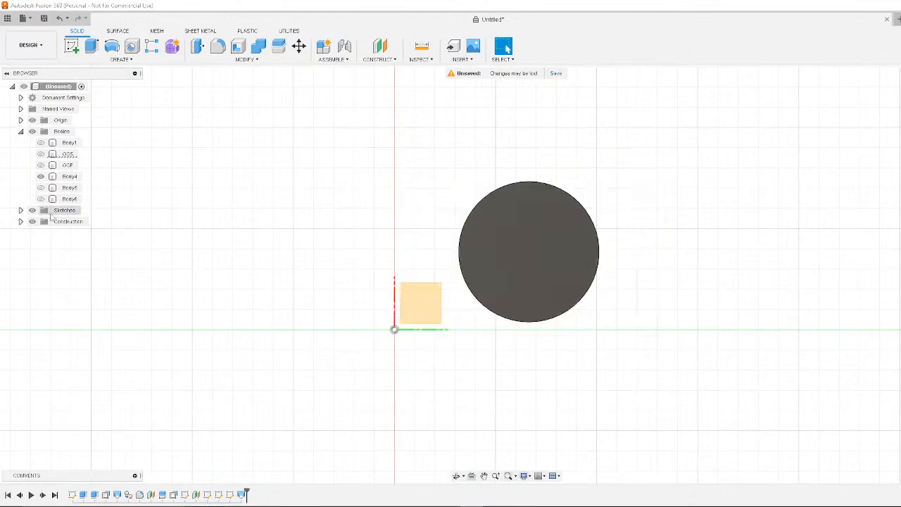
left_click(42, 201)
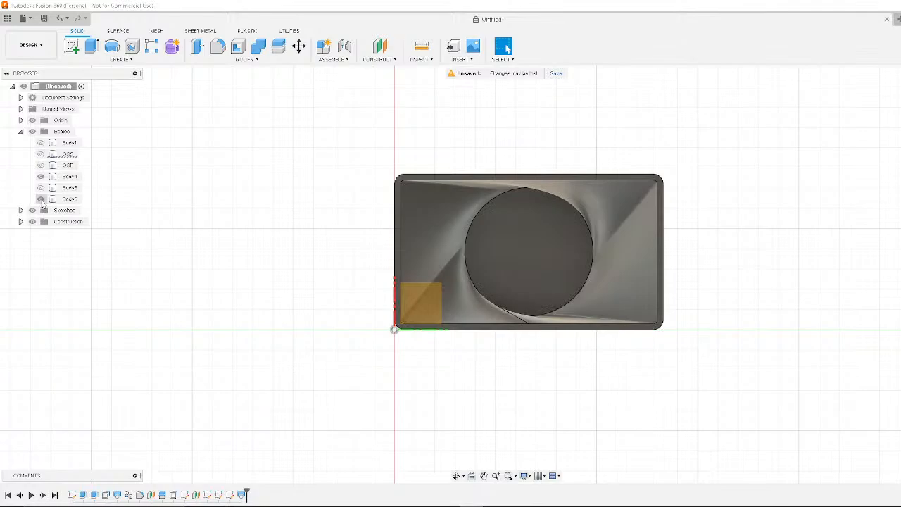
left_click(41, 199)
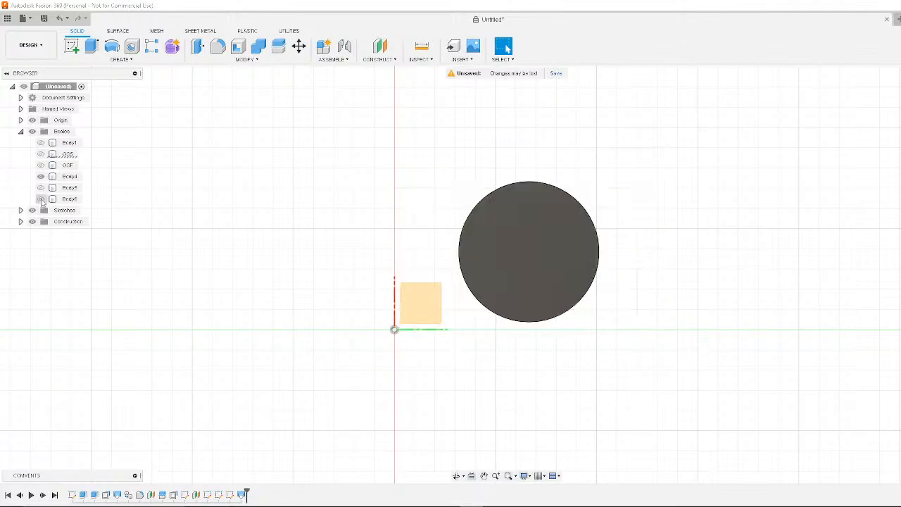
left_click(41, 199)
left_click(40, 199)
Show Sketch4 with the 63.5 mm circle, keeping Sketch5 hidden, and make Body6 visible again
left_click(20, 210)
left_click(41, 267)
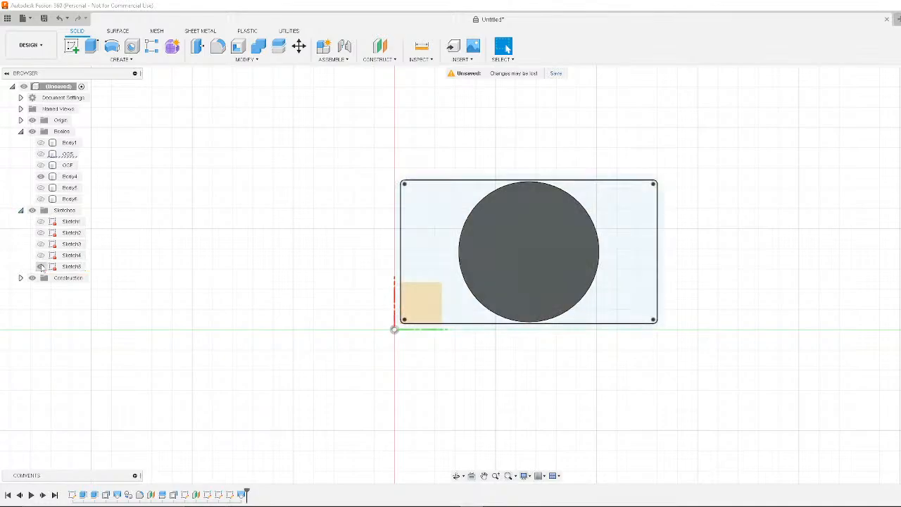
left_click(41, 266)
left_click(40, 255)
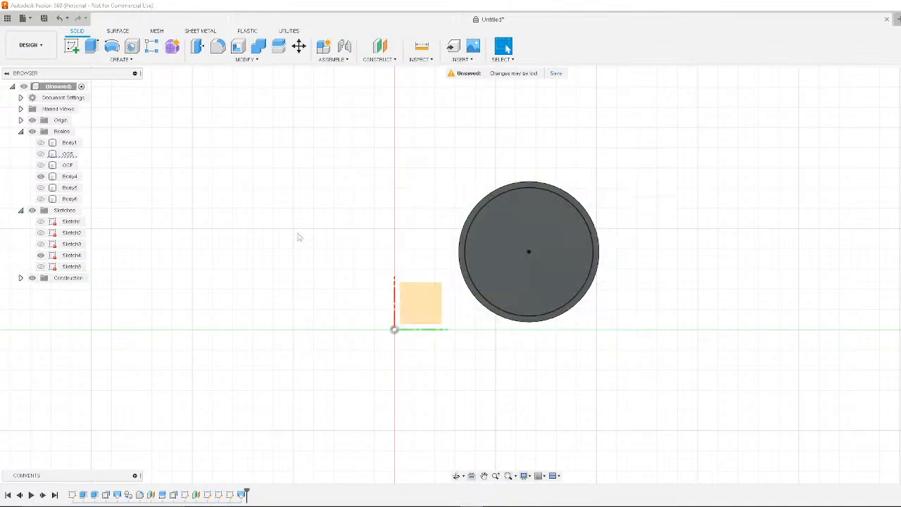
left_click(40, 199)
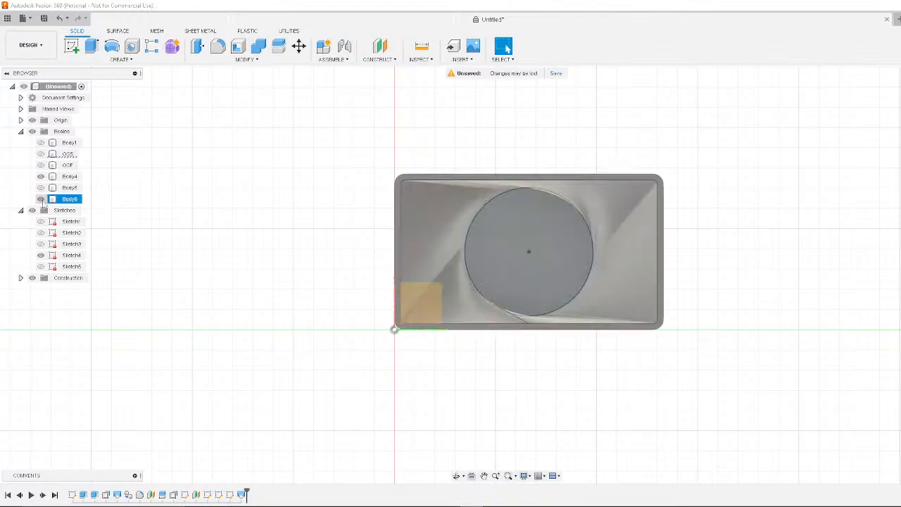
left_click(20, 210)
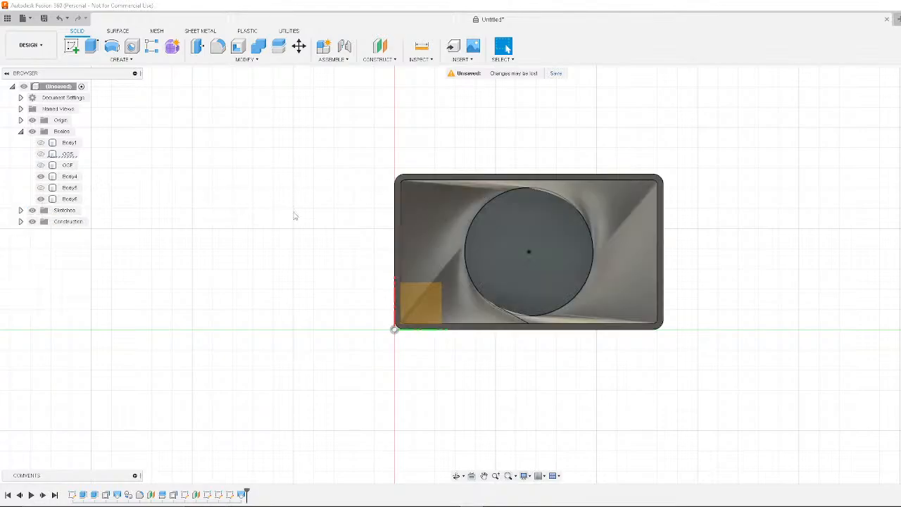
Try to set up a Loft from the plate's rim face to the ring between the 63.5 mm circle and cylinder edge, hiding Body6
key("F4")
middle_click_drag(261, 218, 245, 157, "shift")
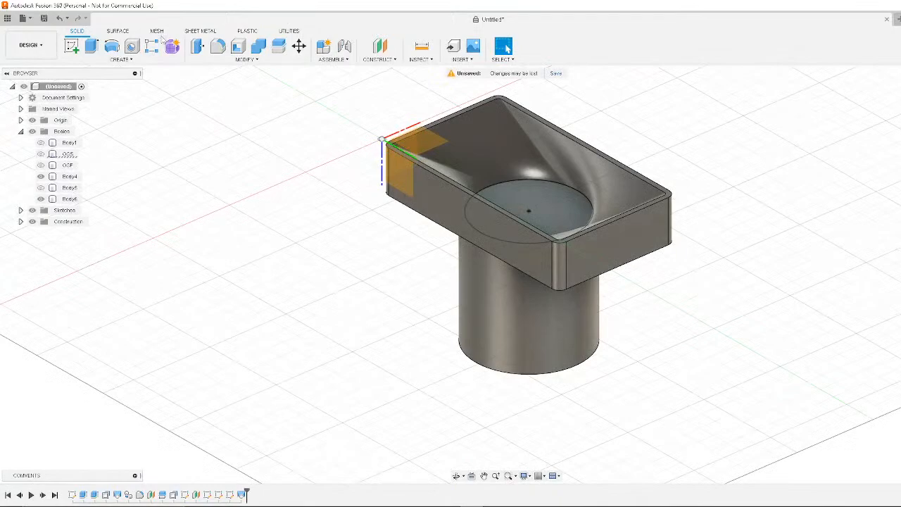
left_click(115, 61)
left_click(76, 143)
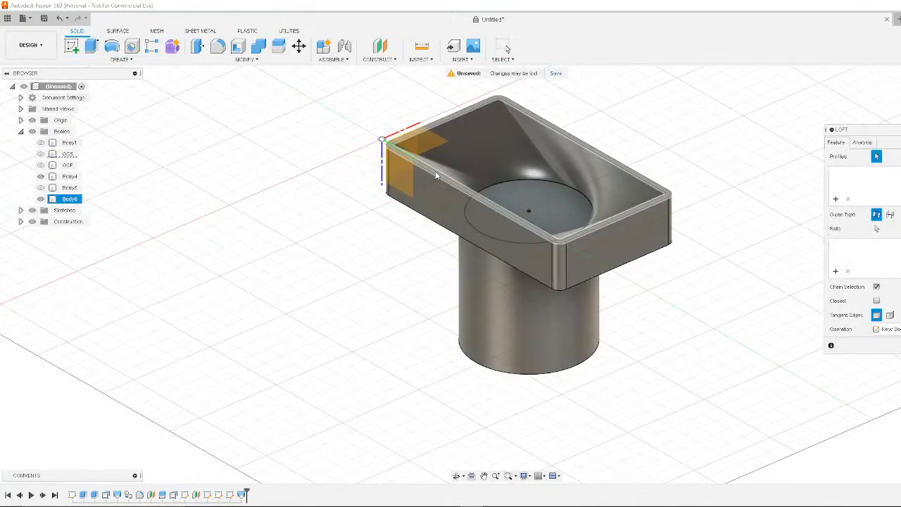
left_click(432, 173)
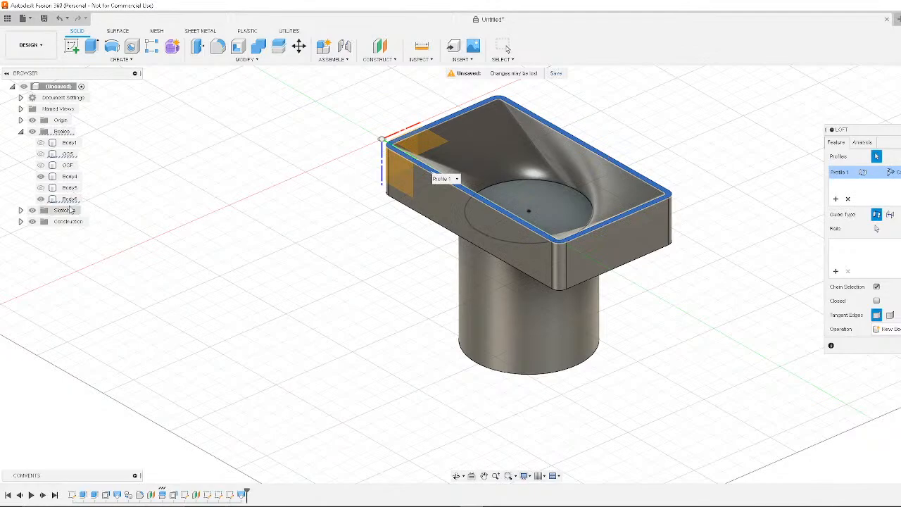
left_click(41, 199)
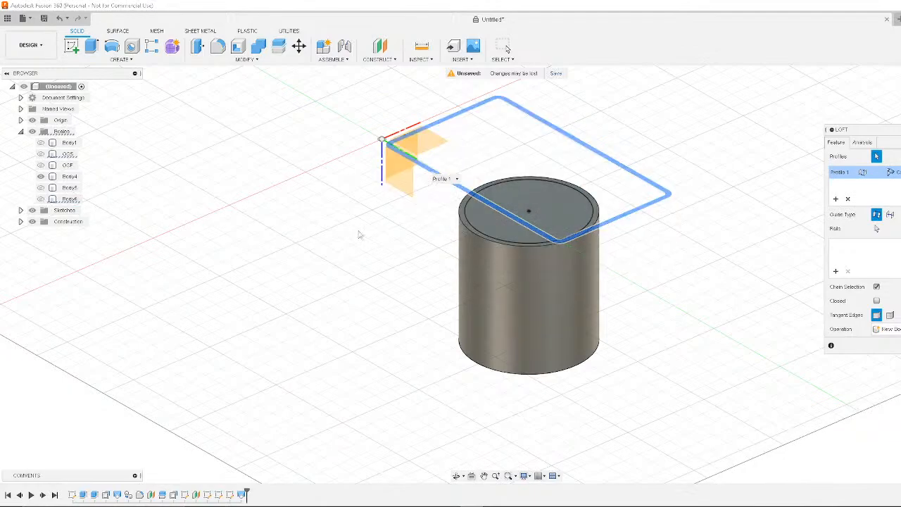
left_click(458, 220)
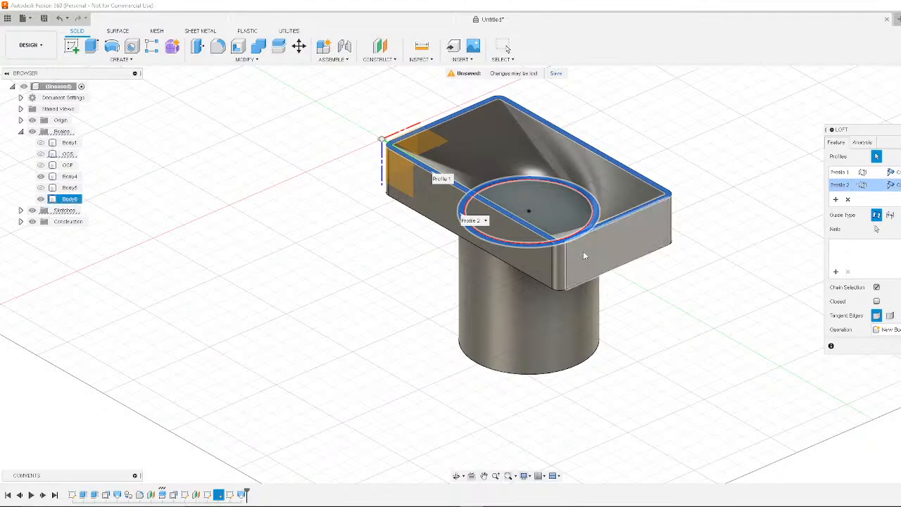
Try a loft cut that uses the plate's outer side and corner faces as profiles instead of its rim, together with the ring
left_click(637, 239)
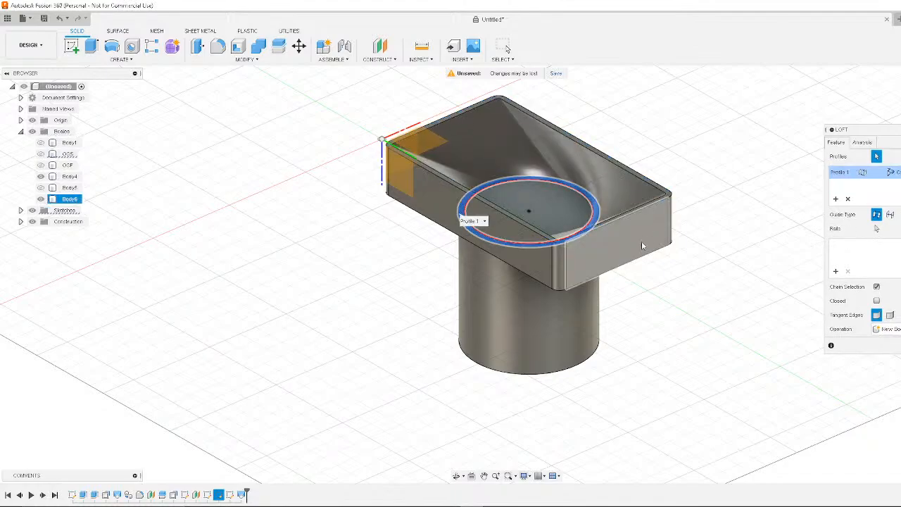
left_click(554, 269)
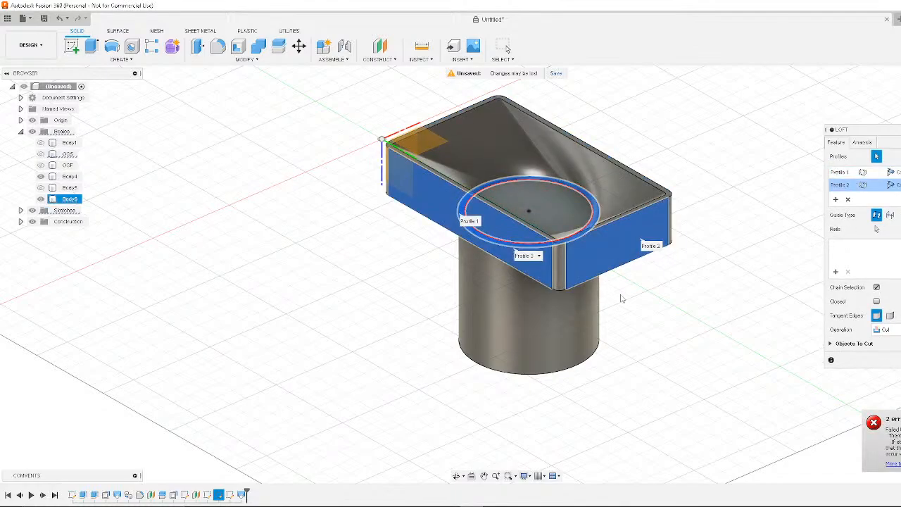
left_click(557, 271)
middle_click_drag(761, 252, 688, 244, "shift")
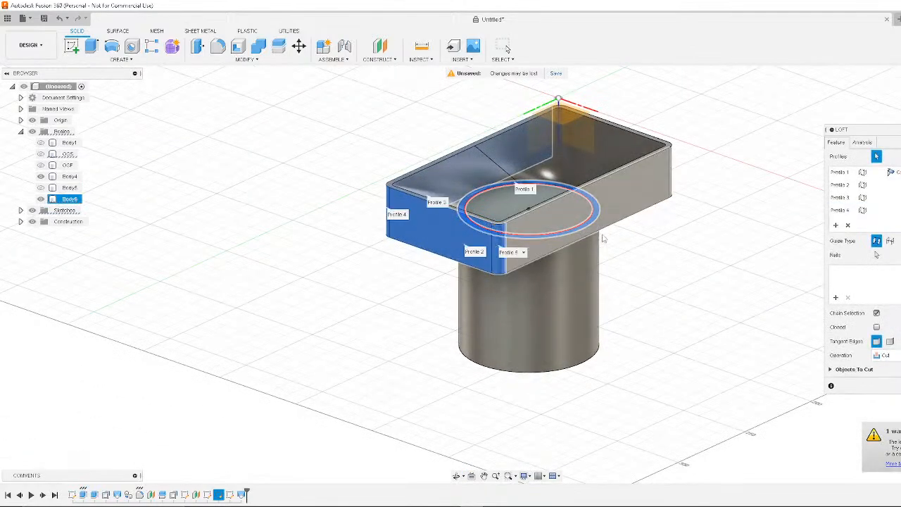
middle_click_drag(513, 255, 674, 215, "shift")
left_click(516, 254)
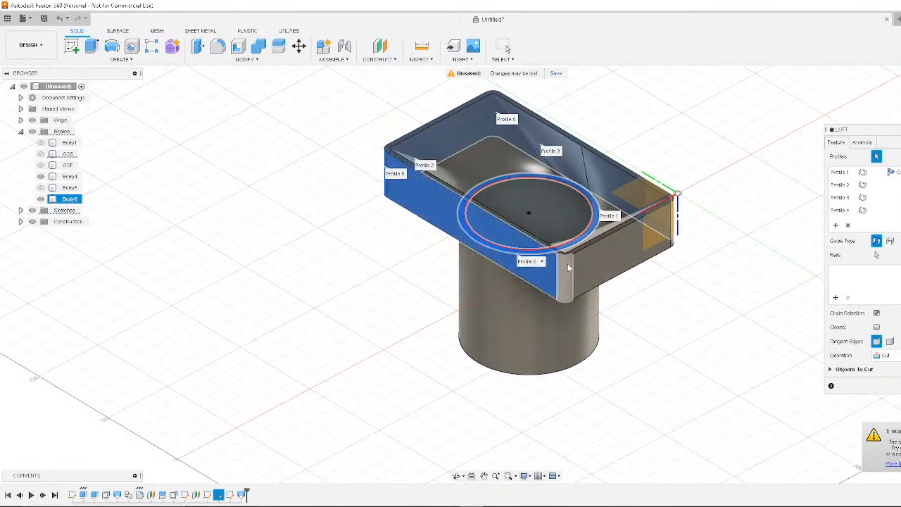
middle_click_drag(720, 203, 608, 347, "shift")
scroll(676, 344, "down", 1)
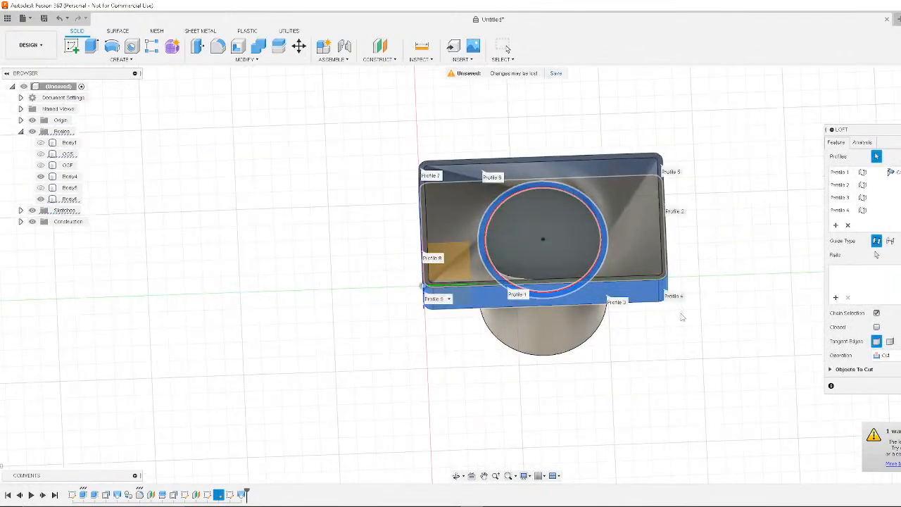
middle_click_drag(740, 337, 748, 312, "shift")
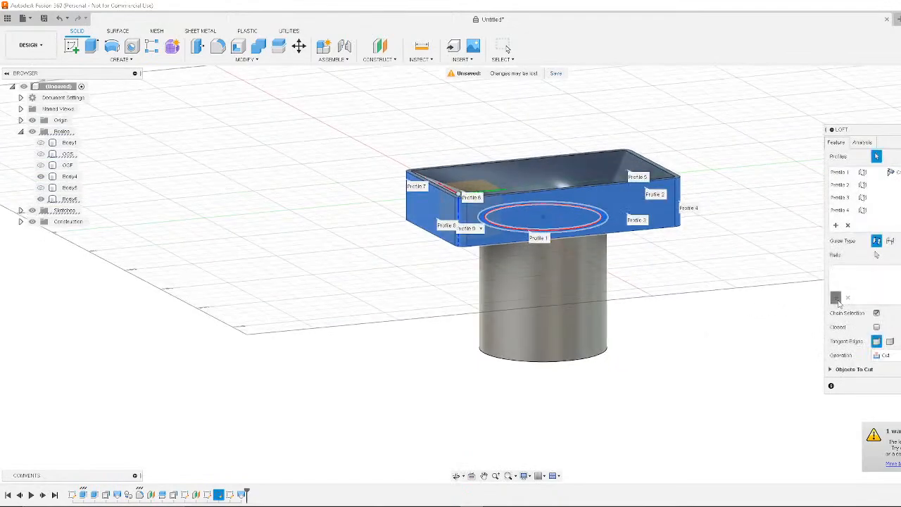
Activate rail selection for the loft, inspect the chosen profiles around the plate, and cancel the loft
left_click(877, 254)
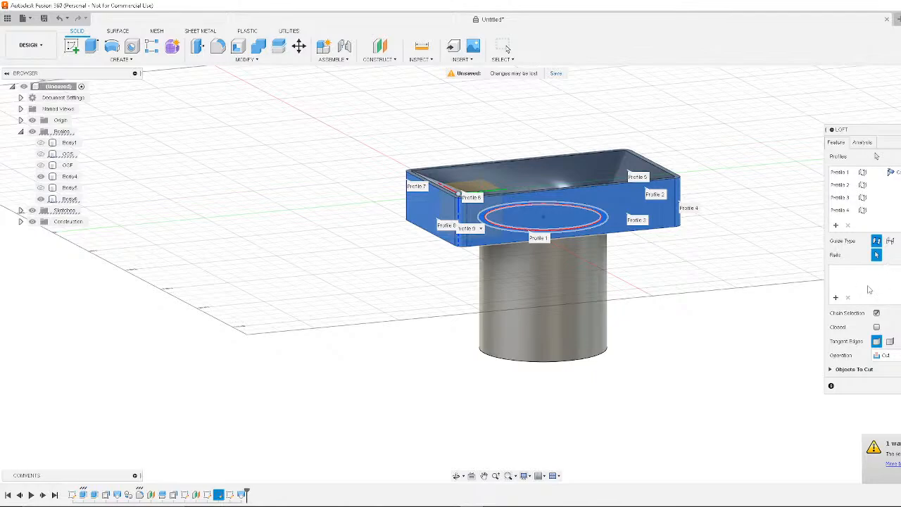
middle_click_drag(774, 279, 731, 310, "shift")
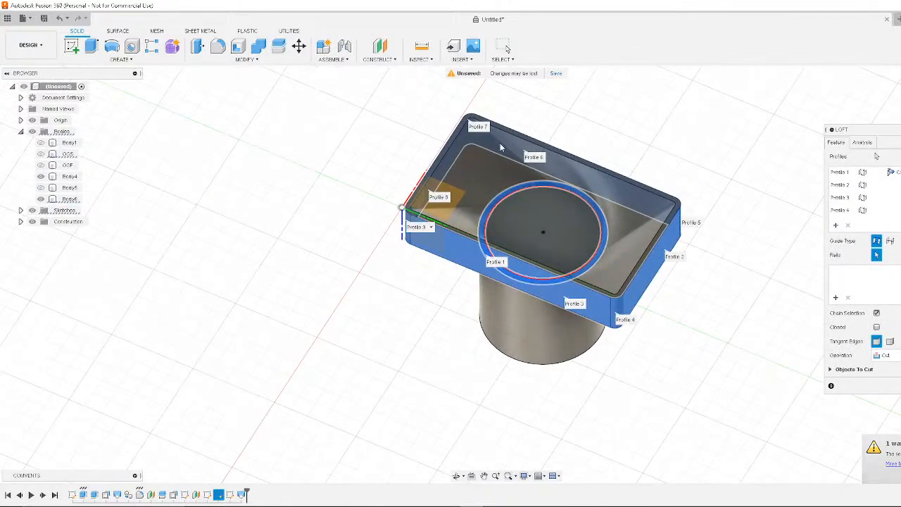
scroll(551, 193, "down", 5)
scroll(537, 155, "up", 7)
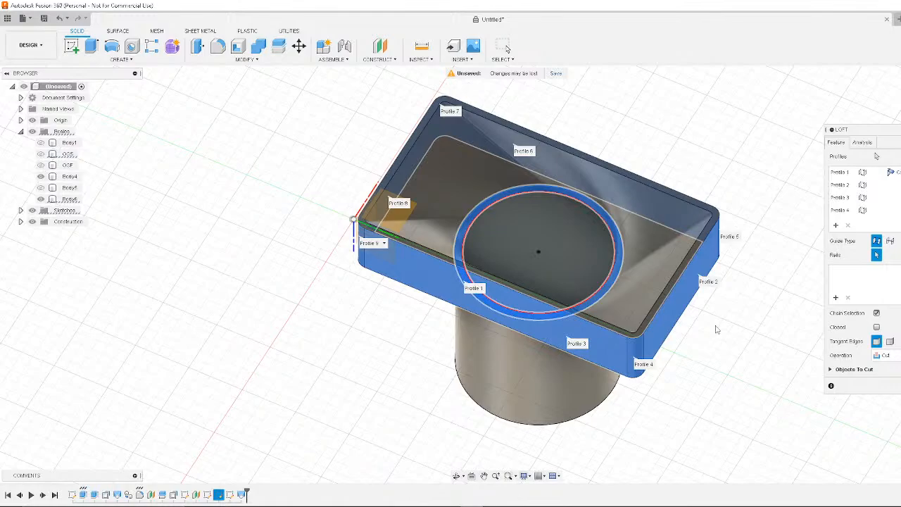
middle_click_drag(714, 328, 770, 293, "shift")
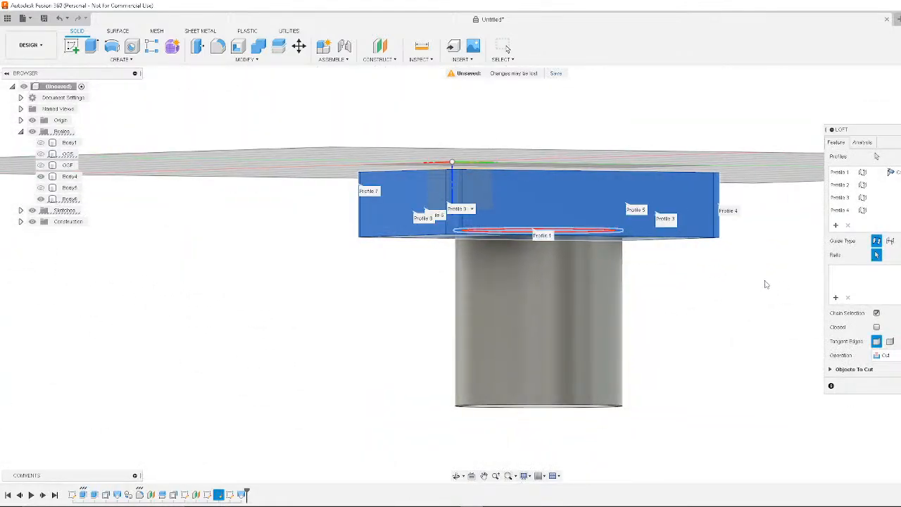
left_click(900, 385)
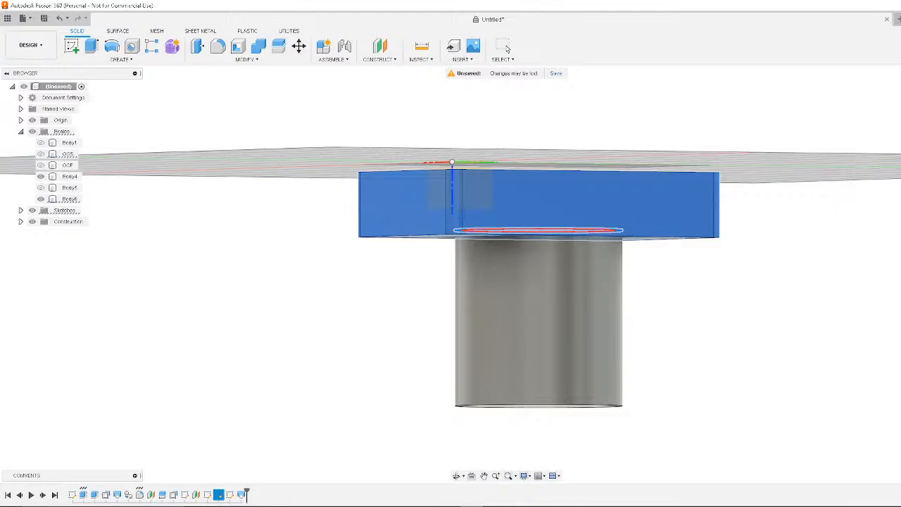
middle_click_drag(756, 283, 879, 292, "shift")
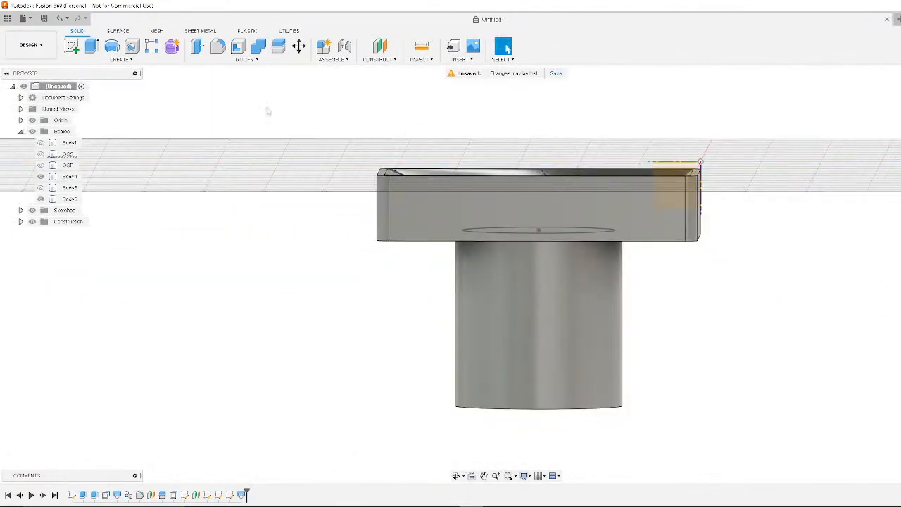
left_click(138, 60)
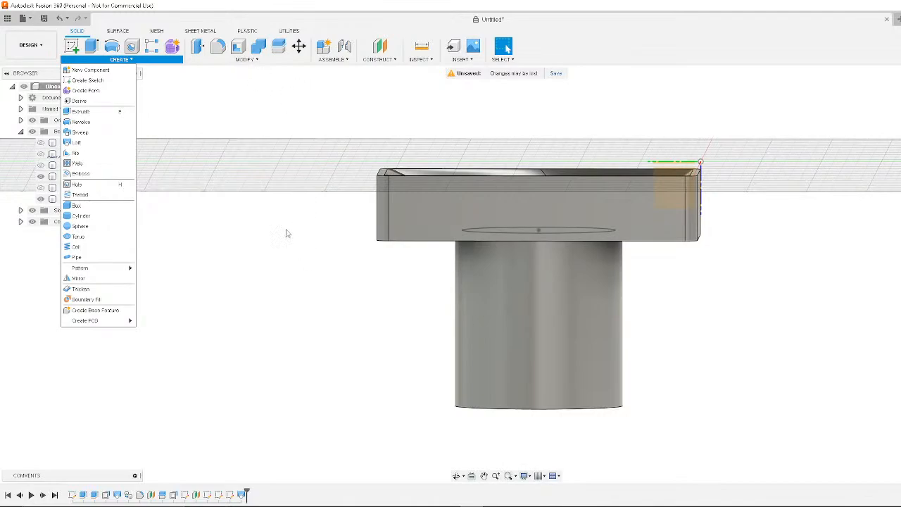
middle_click_drag(286, 231, 311, 194, "shift")
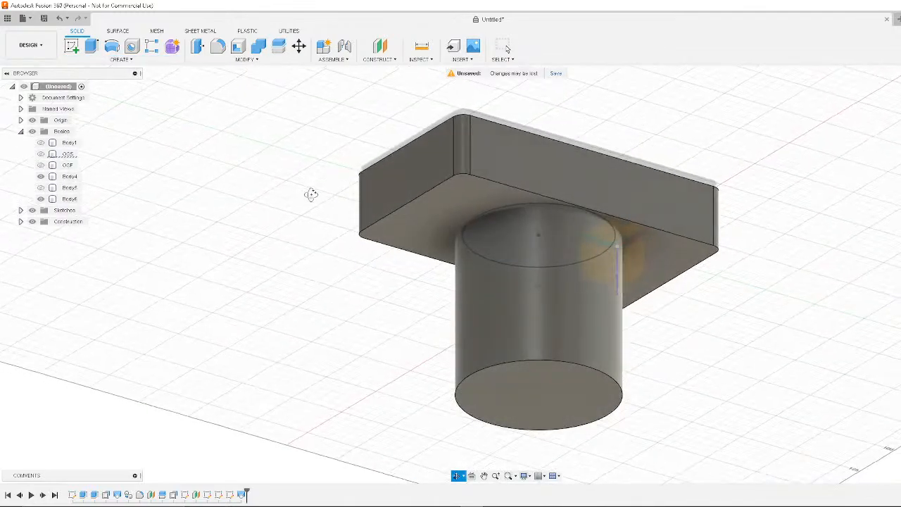
left_click(245, 59)
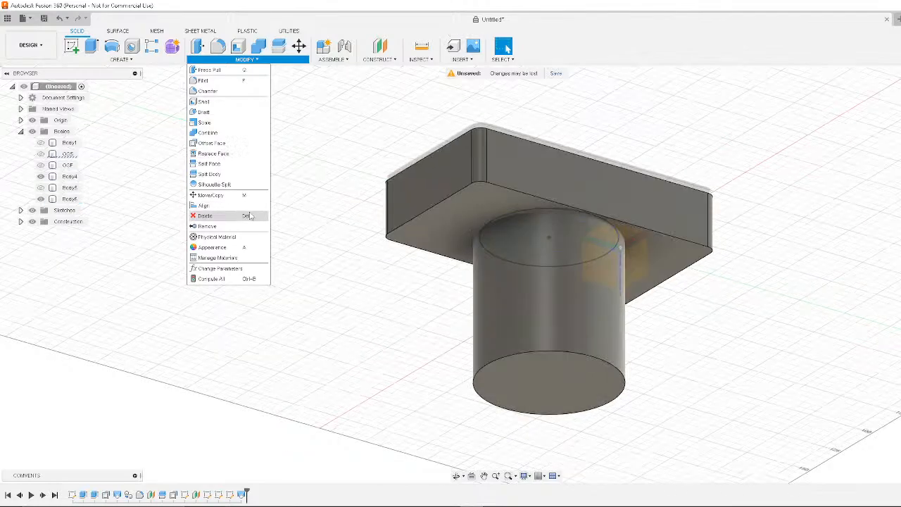
left_click(120, 59)
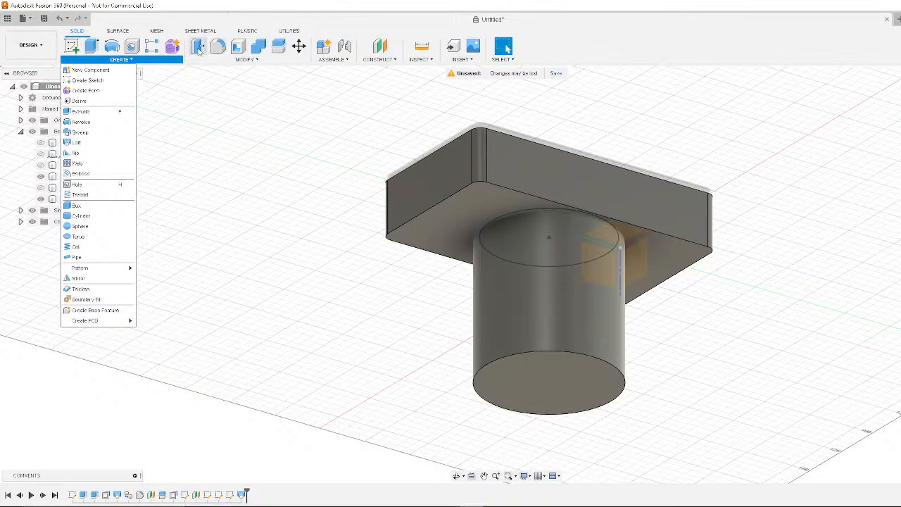
Try to modify the chain of lower outer edges of the plate with Press Pull, cancelling the fillet both times
left_click(198, 46)
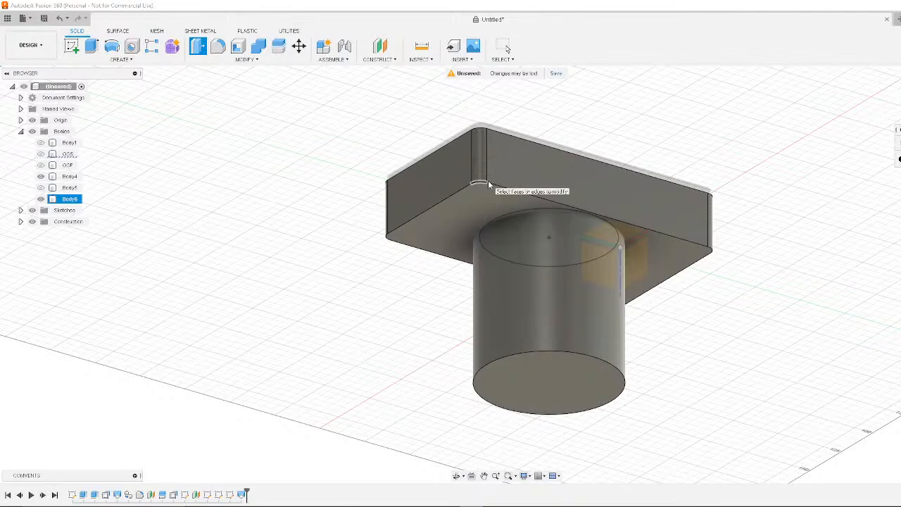
left_click(488, 181)
left_click_drag(467, 195, 518, 207)
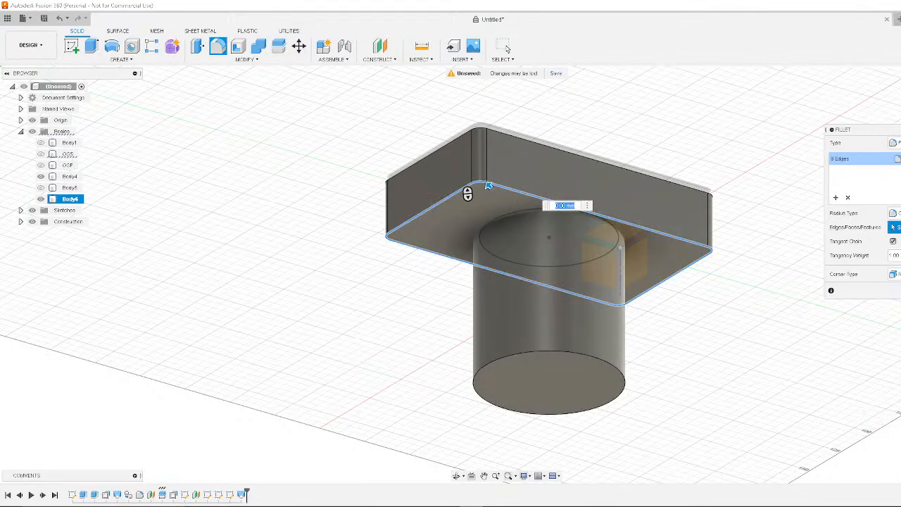
key("Escape")
left_click(198, 45)
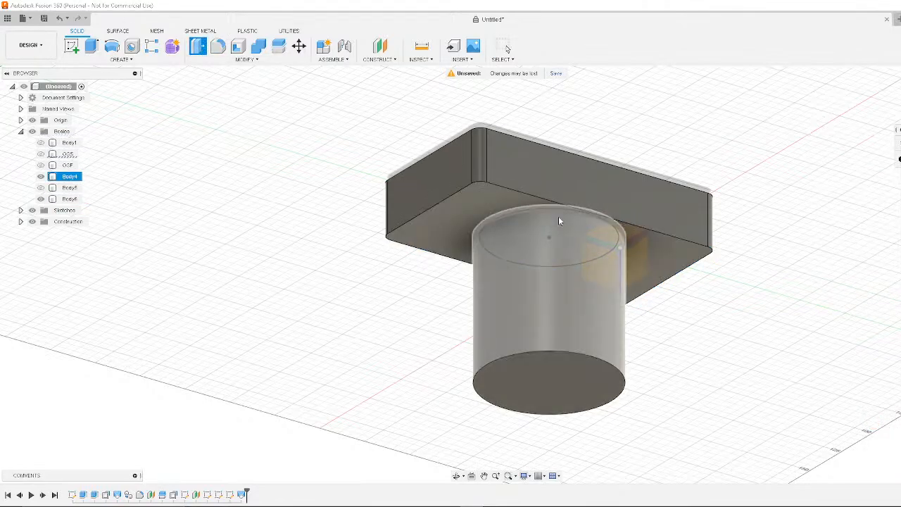
left_click(547, 201)
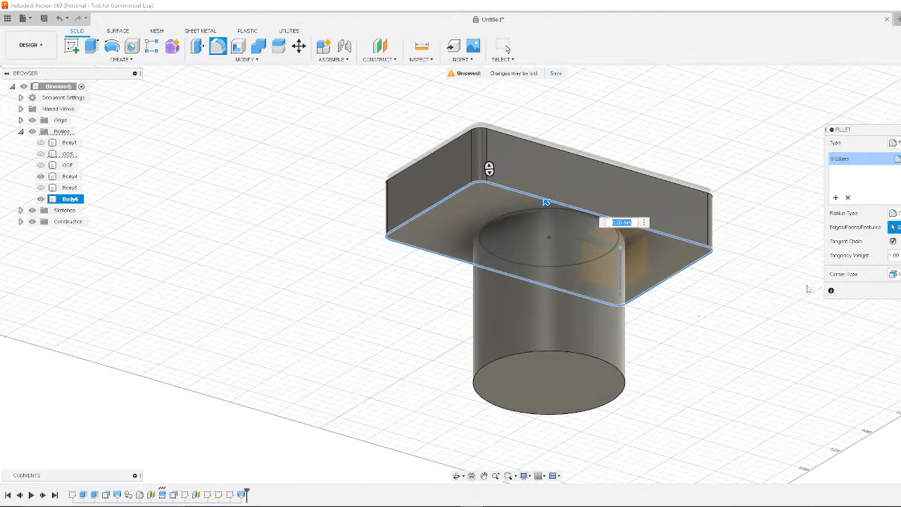
middle_click_drag(803, 283, 852, 302, "shift")
left_click(633, 240)
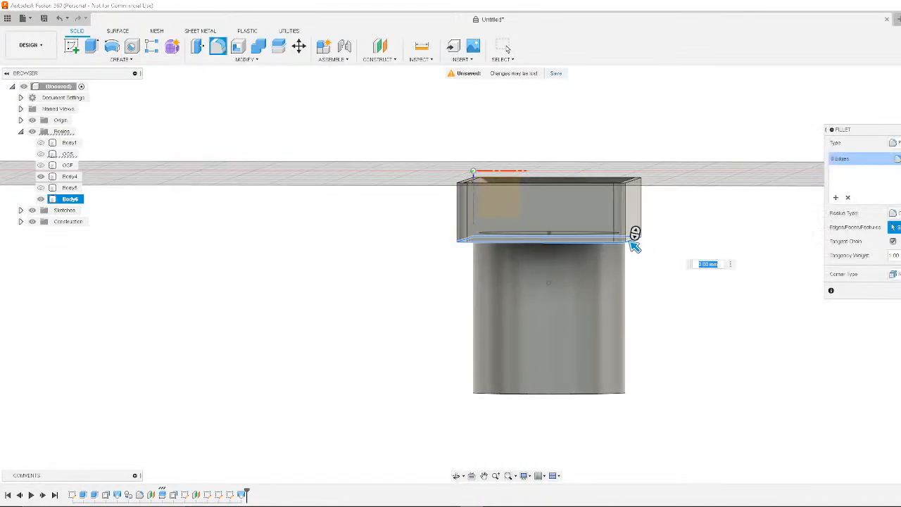
key("Escape")
middle_click_drag(716, 282, 749, 257, "shift")
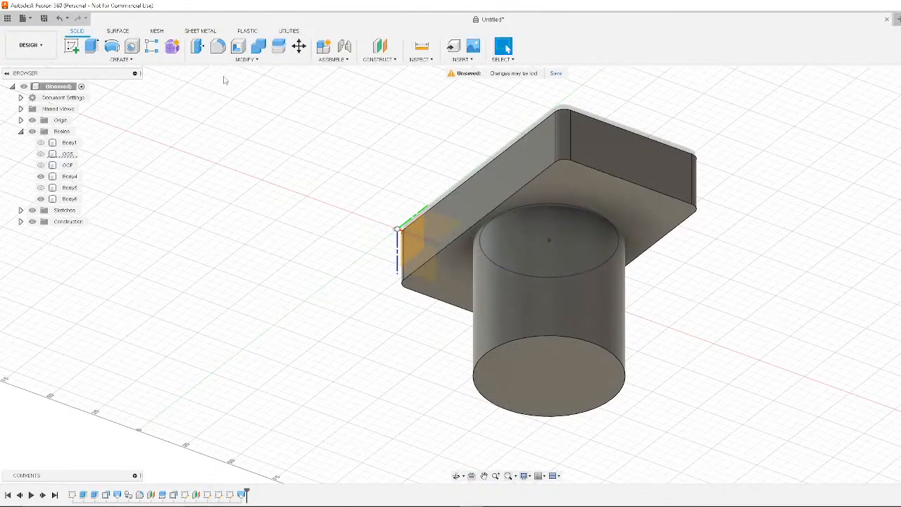
left_click(245, 59)
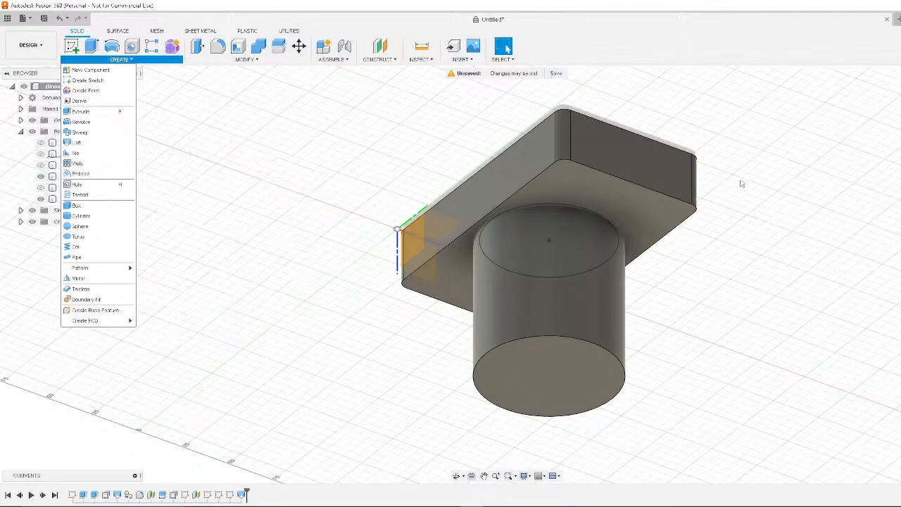
middle_click_drag(741, 184, 738, 240, "shift")
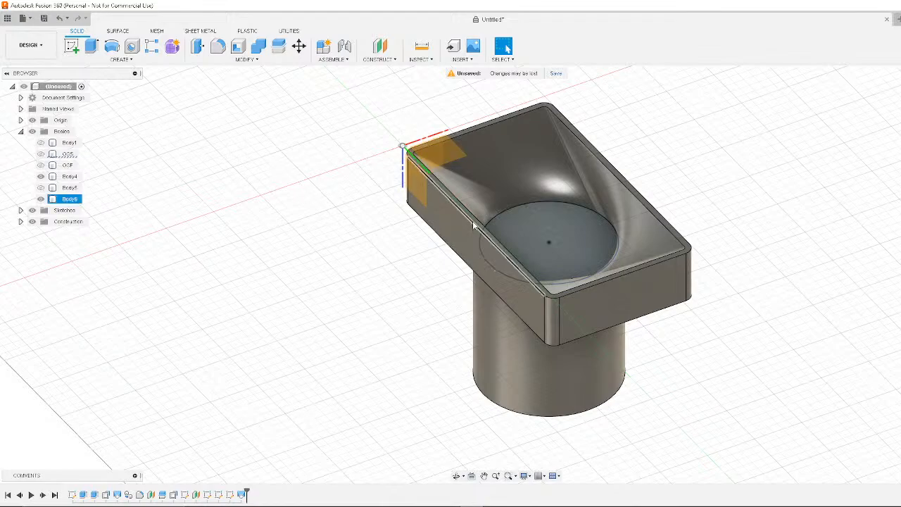
Try to set up a Loft as a new body with the plate's rim face as the first profile
left_click(116, 59)
left_click(78, 146)
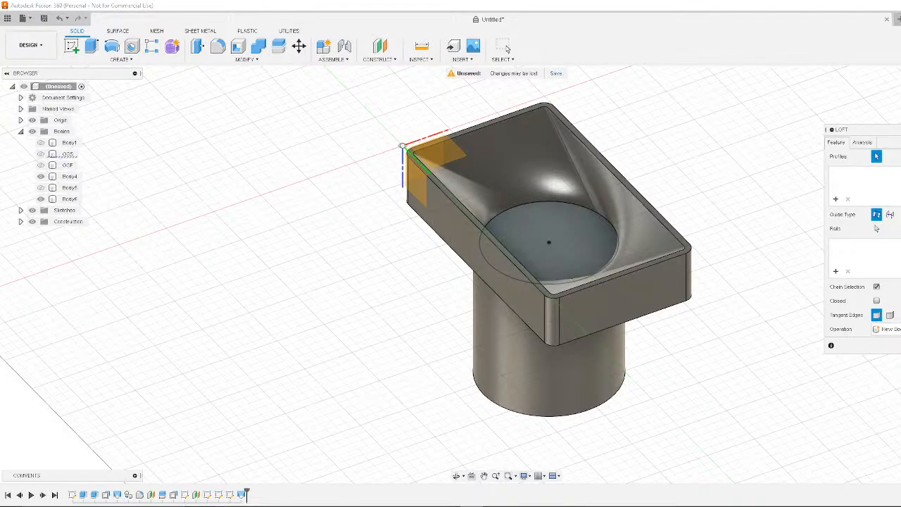
left_click(583, 143)
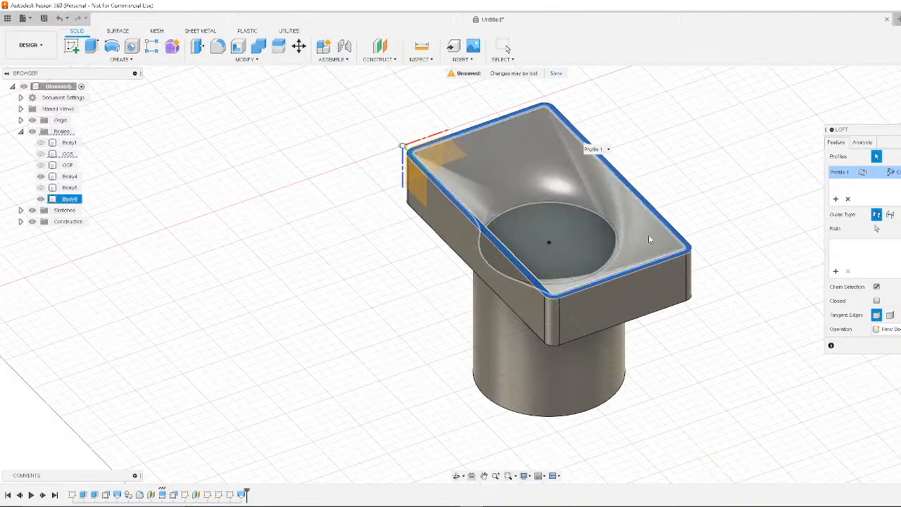
left_click(892, 329)
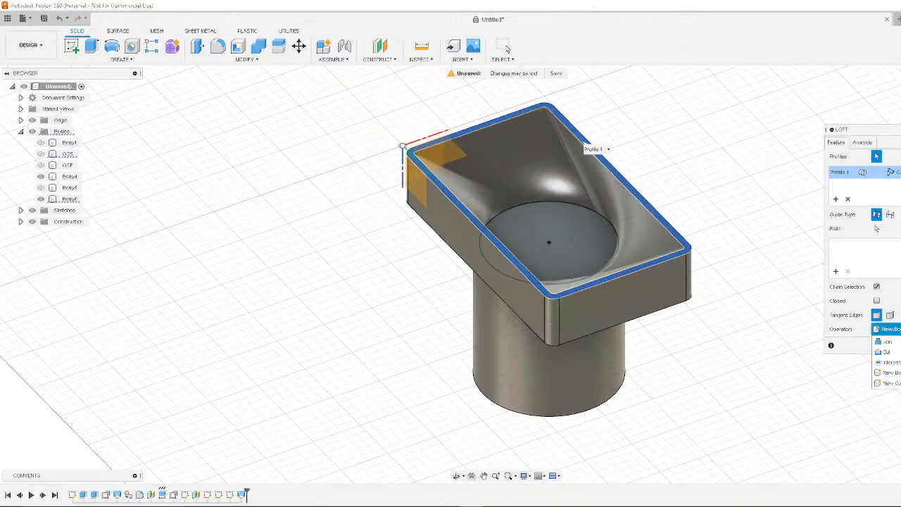
left_click(893, 373)
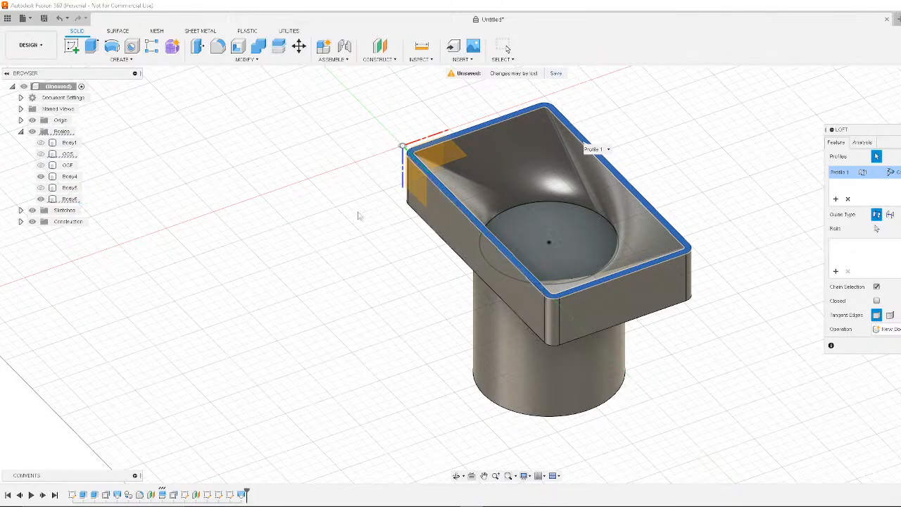
middle_click_drag(312, 218, 343, 221, "shift")
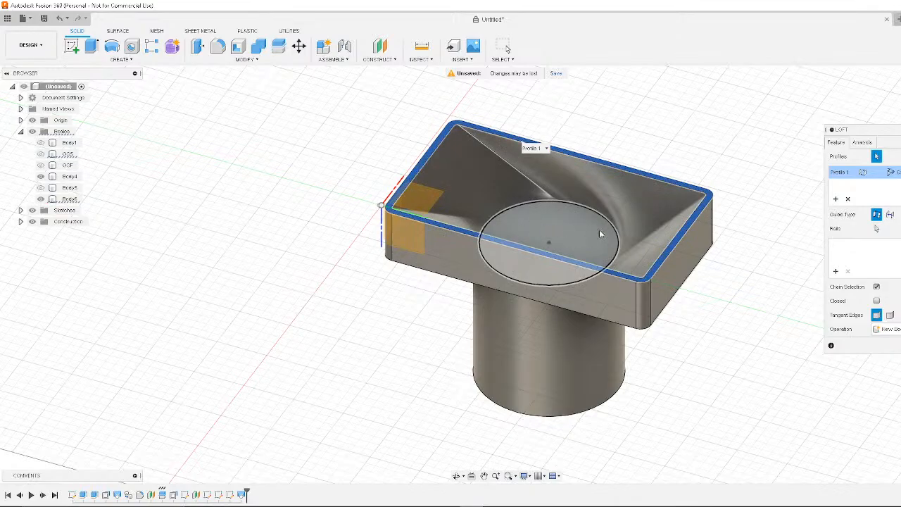
left_click(138, 63)
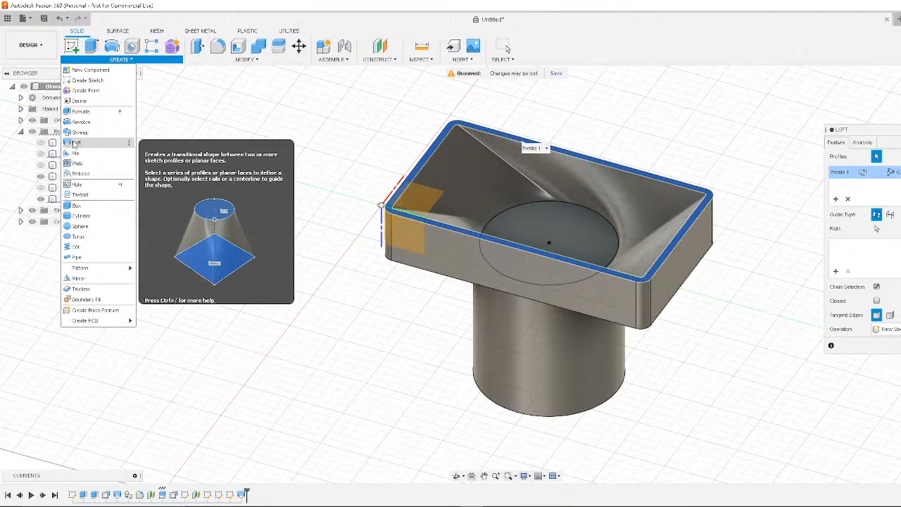
Abandon the loft, try Press Pull on the plate's lower corner edge instead, and cancel it
left_click(244, 59)
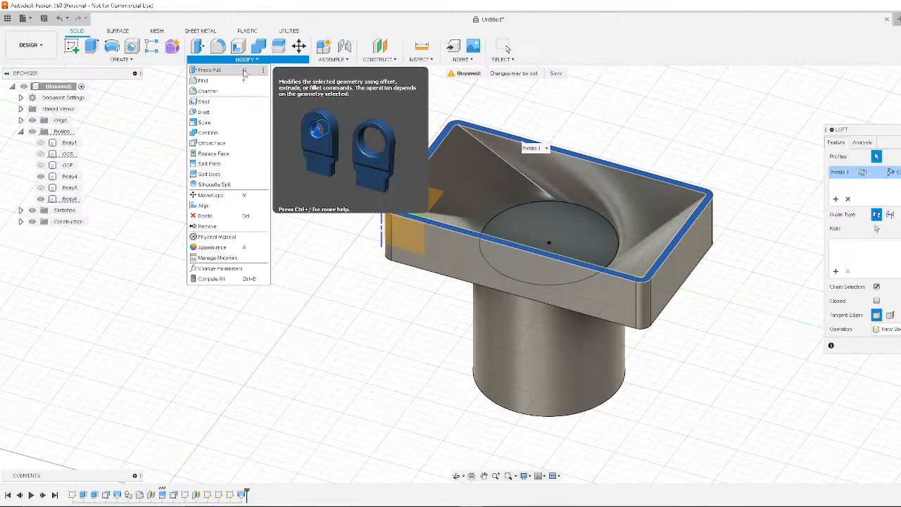
left_click(243, 73)
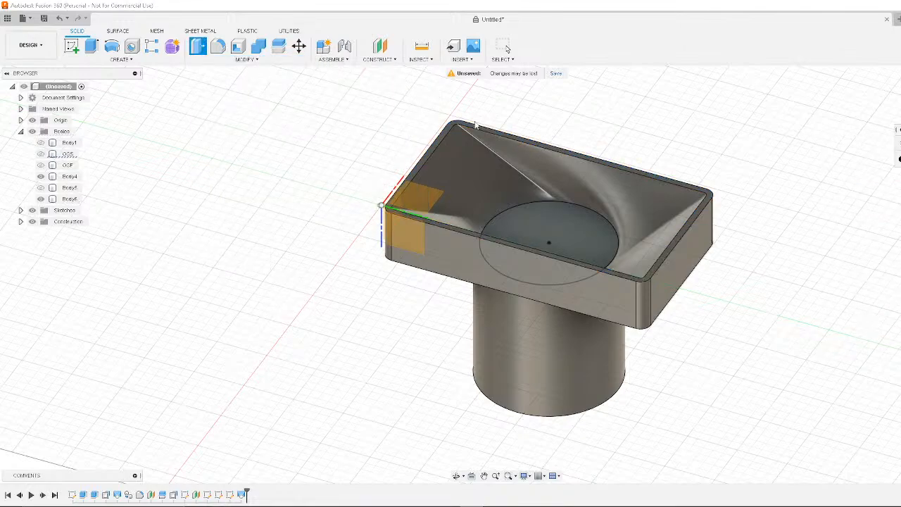
left_click(645, 329)
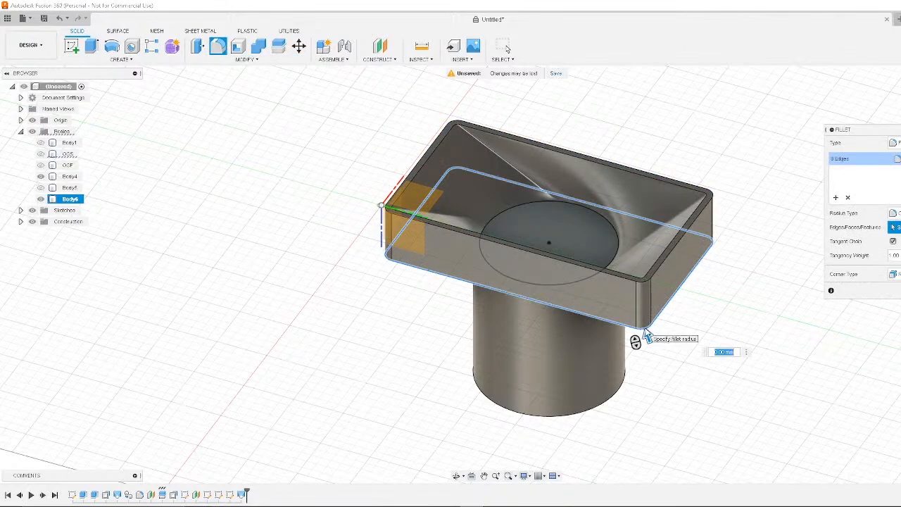
mouse_move(647, 335)
left_mouse_down()
mouse_move(638, 304)
mouse_move(646, 337)
left_mouse_up()
key("Escape")
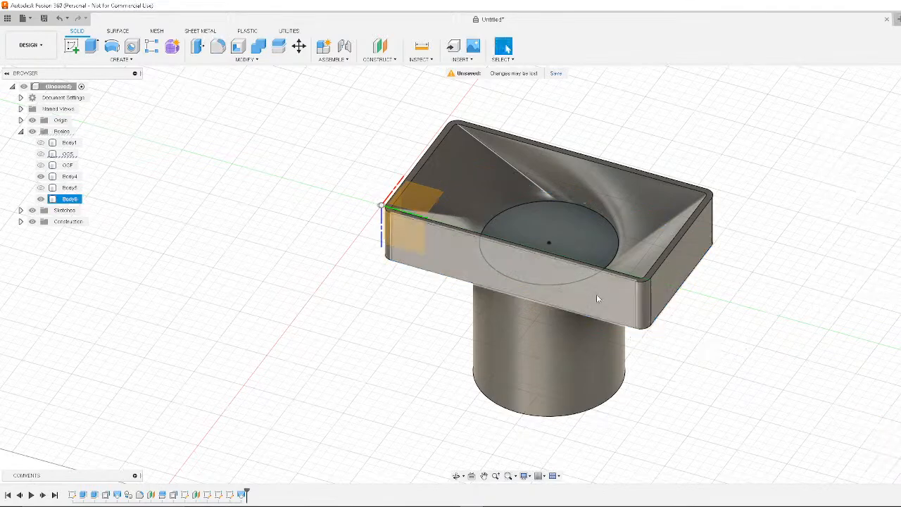
middle_click_drag(746, 351, 781, 312, "shift")
left_click(247, 59)
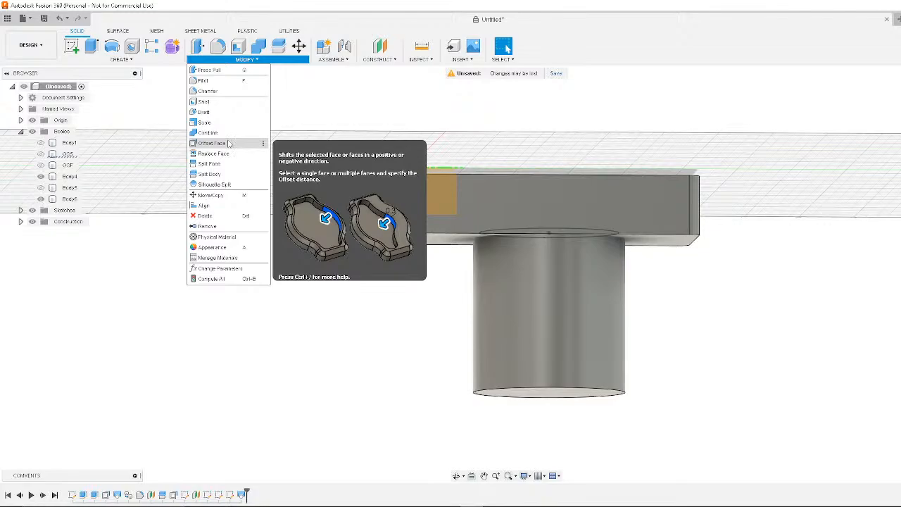
left_click(212, 143)
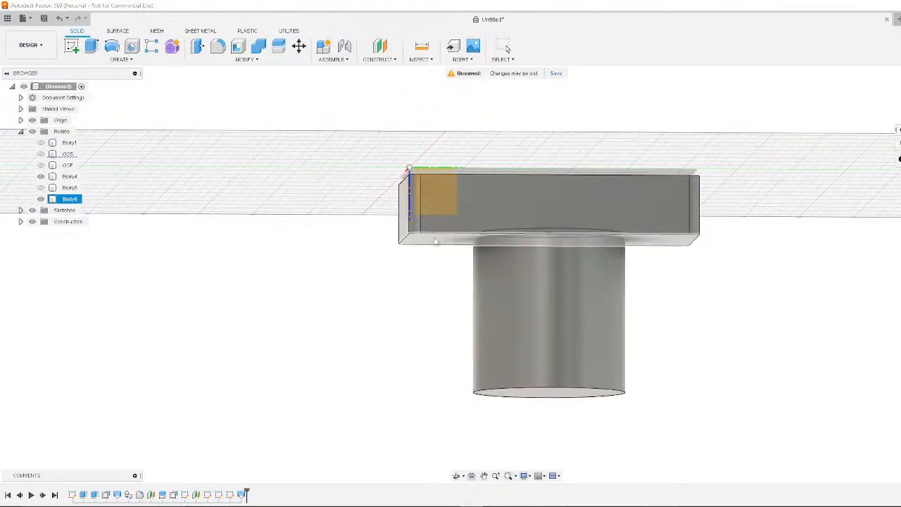
left_click(257, 65)
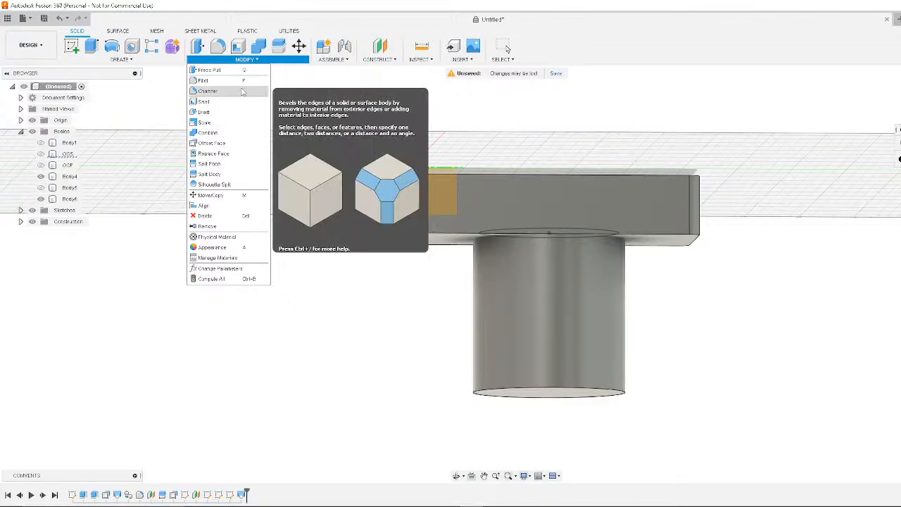
left_click(334, 100)
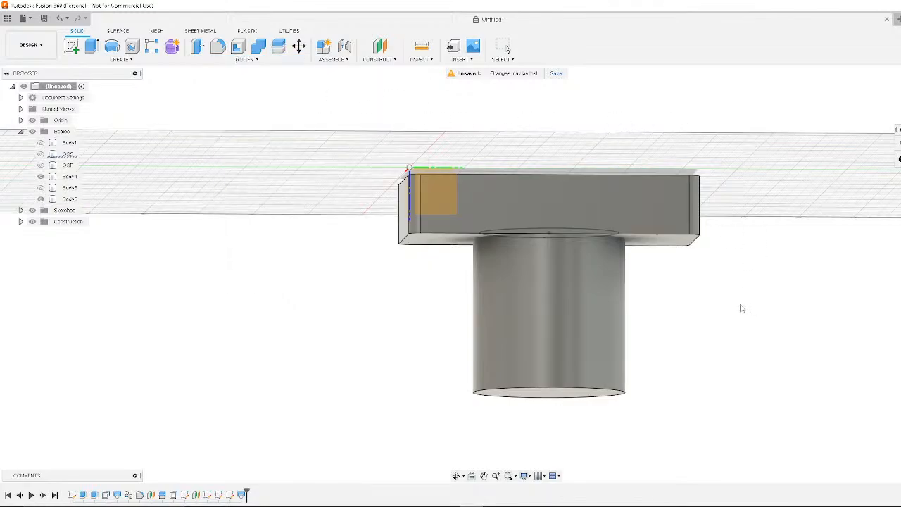
mouse_move(741, 279)
middle_mouse_down("shift")
mouse_move(803, 291)
mouse_move(807, 283)
mouse_move(782, 276)
mouse_move(726, 282)
mouse_move(684, 298)
mouse_move(768, 312)
mouse_move(733, 308)
mouse_move(736, 277)
mouse_move(741, 289)
middle_mouse_up("shift")
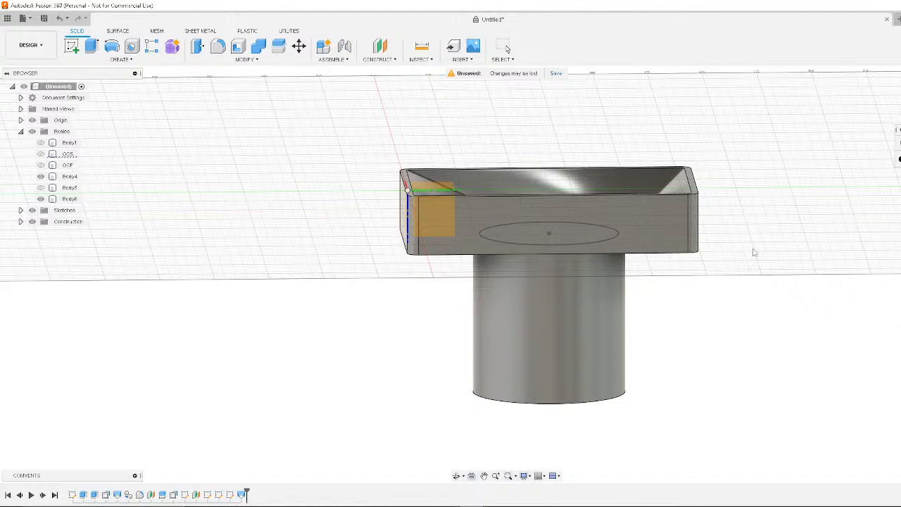
Hide Body6 and show the rounded rectangle of Sketch5 together with Sketch4's circle, keeping Sketch1 hidden after checking it
left_click(40, 199)
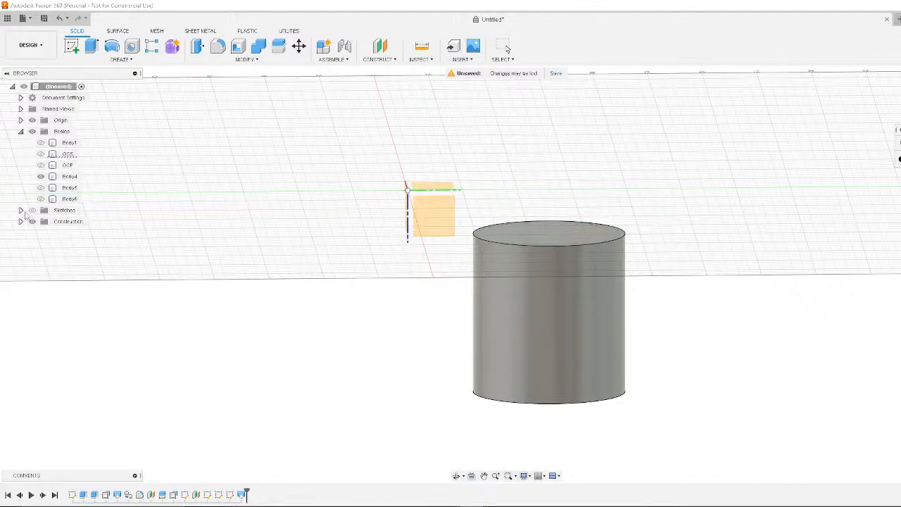
left_click(20, 210)
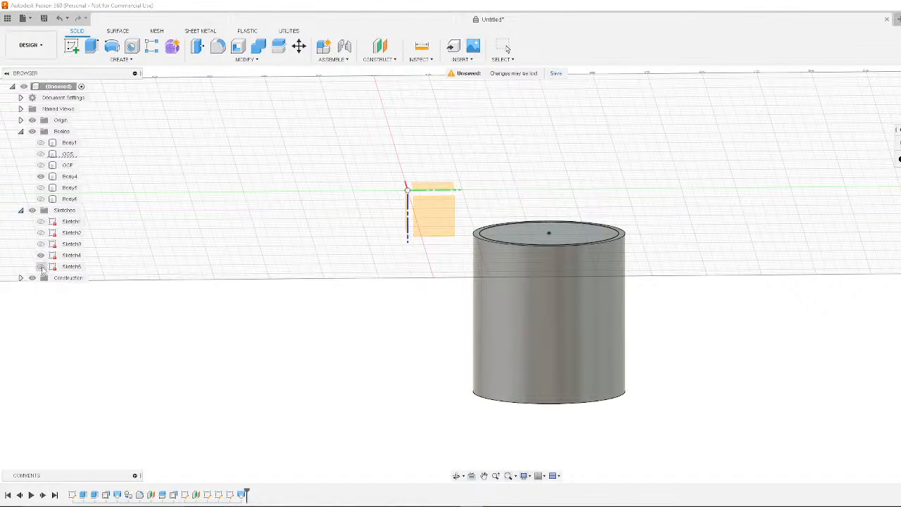
left_click(41, 267)
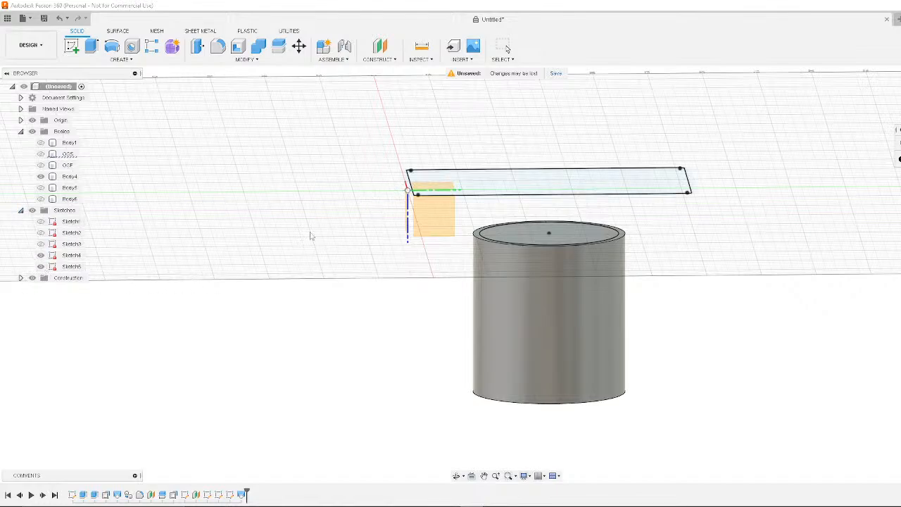
mouse_move(320, 218)
middle_mouse_down("shift")
mouse_move(256, 257)
mouse_move(247, 280)
mouse_move(246, 270)
middle_mouse_up("shift")
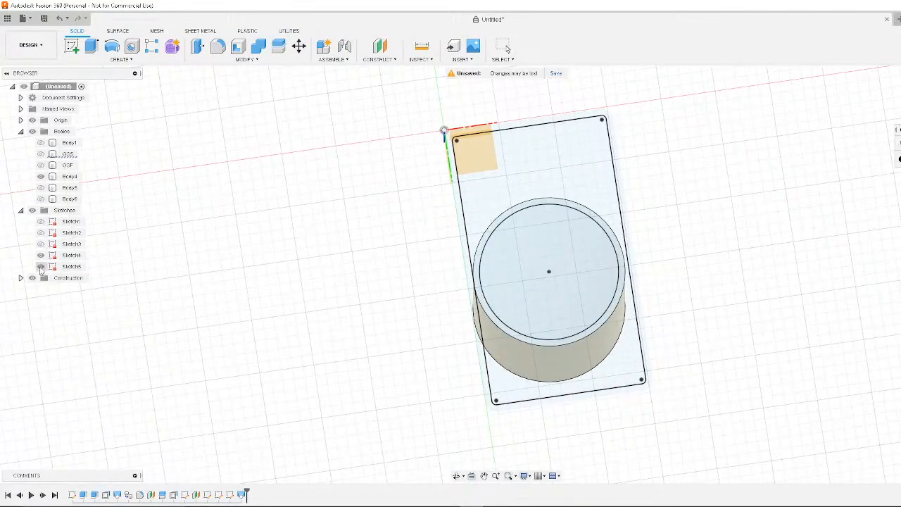
left_click(40, 267)
left_click(41, 222)
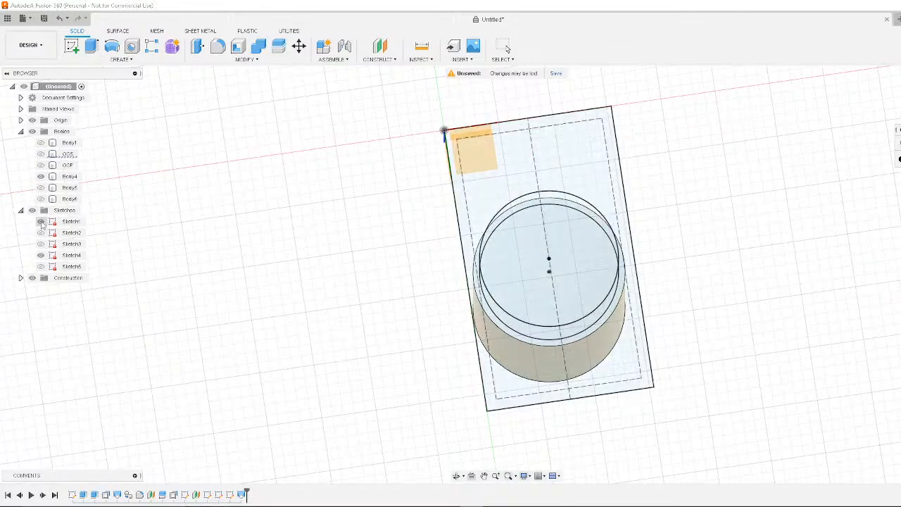
left_click(41, 222)
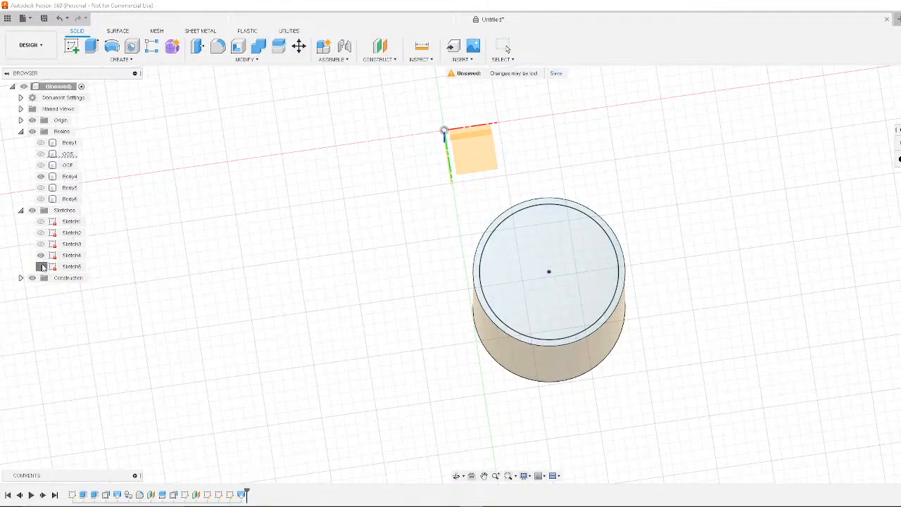
left_click(41, 266)
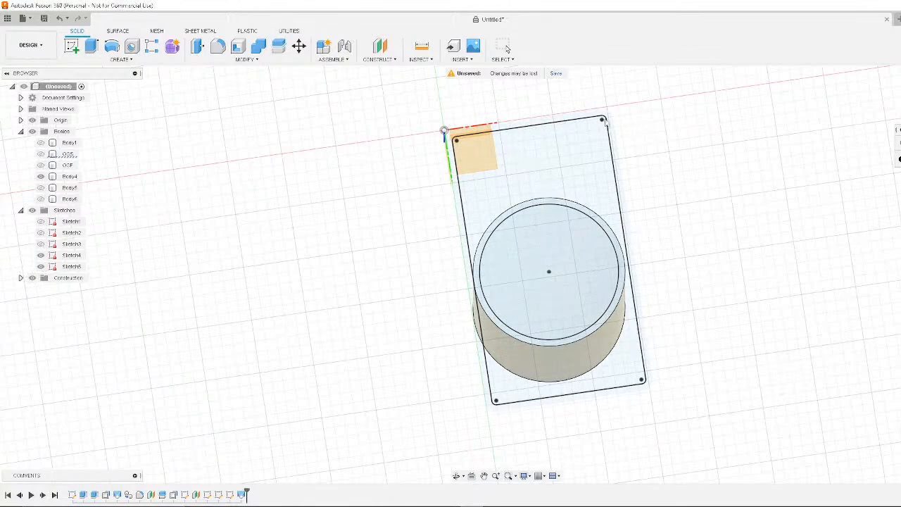
left_click(122, 59)
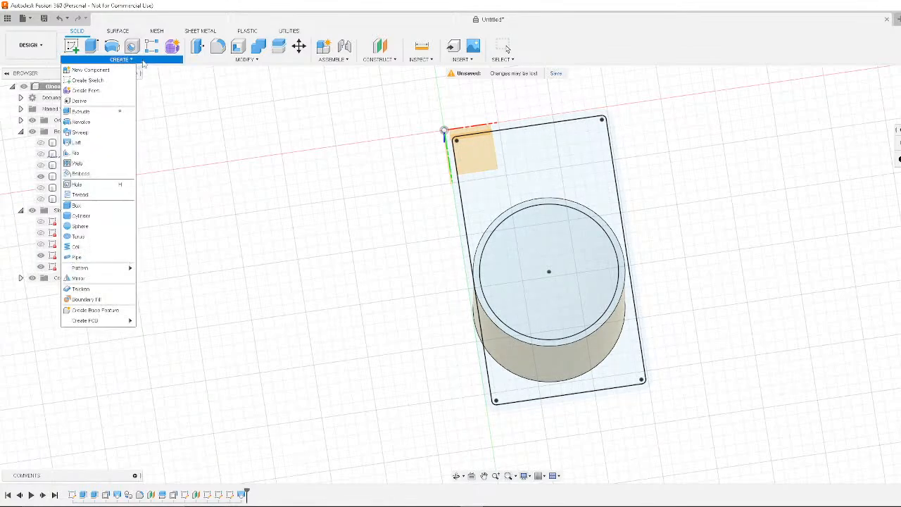
Hide Body6 and loft Sketch5's full rounded rectangle to Sketch4's circular profile at the tube's upper end, joining it to the tube
left_click(120, 144)
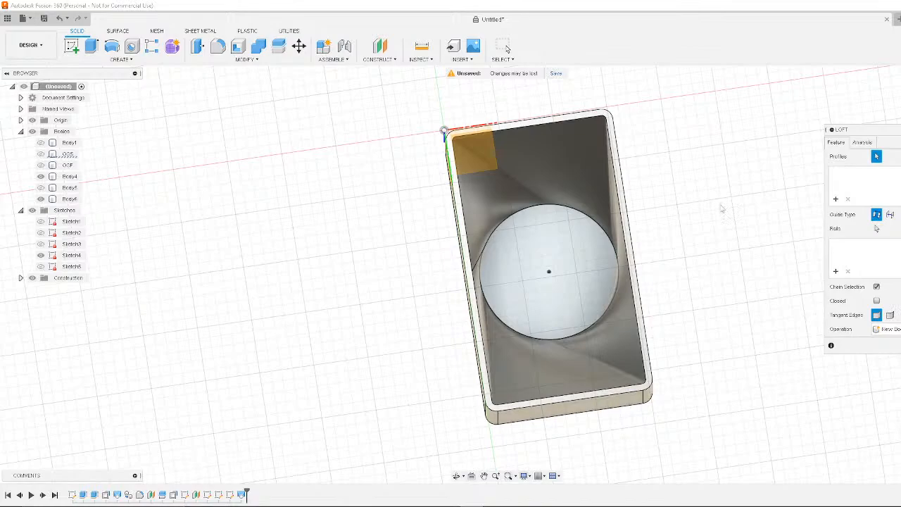
left_click(41, 198)
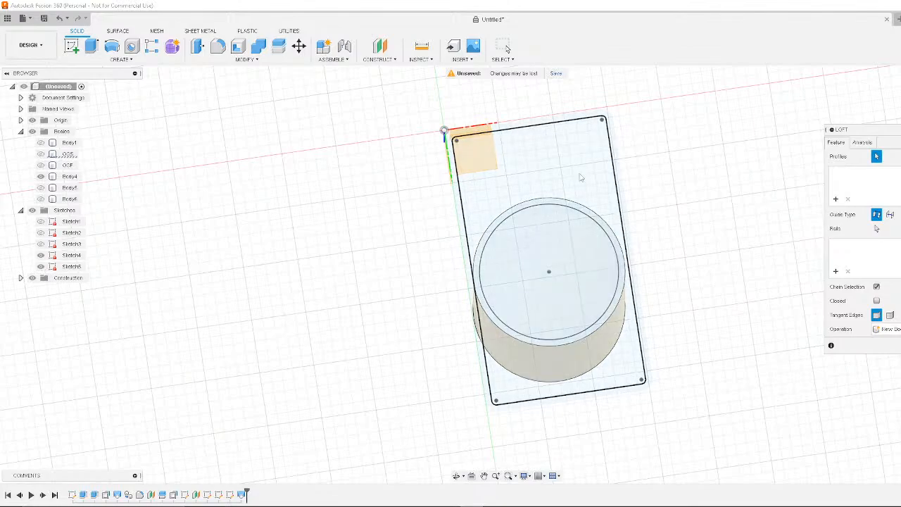
left_click(605, 114)
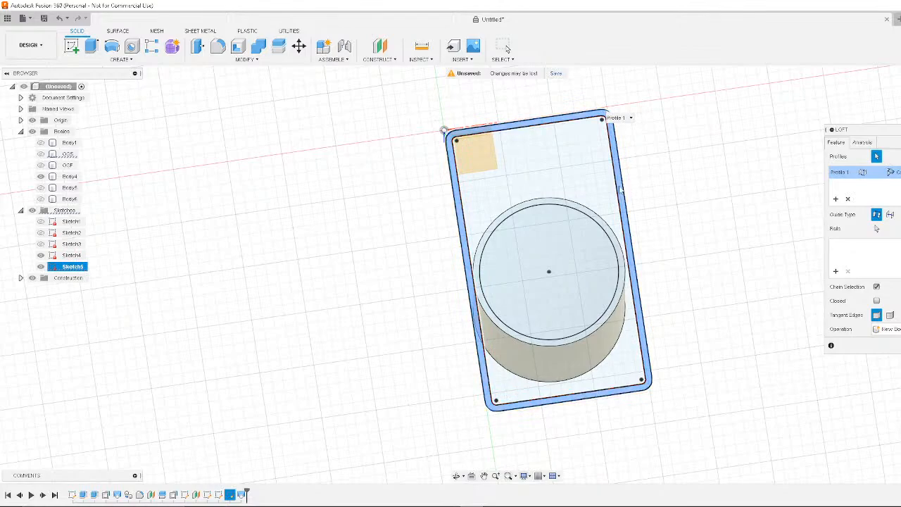
left_click(595, 186)
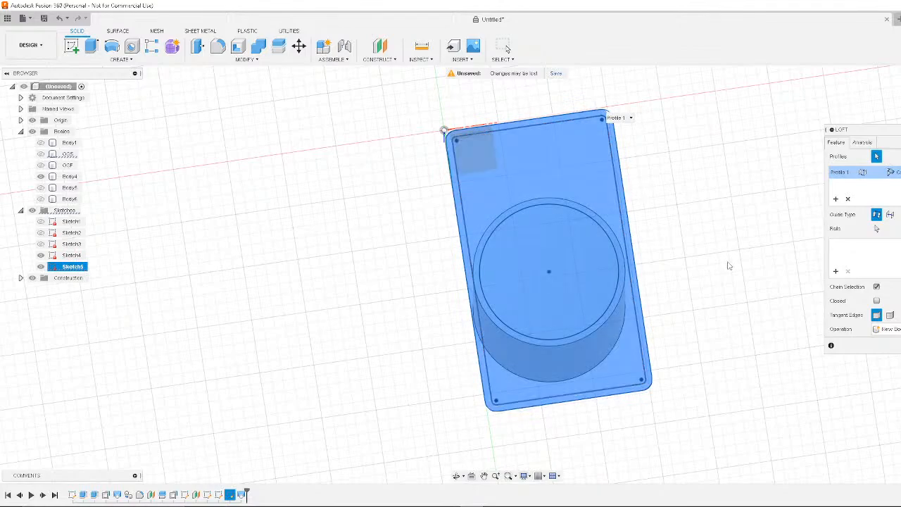
middle_click_drag(729, 266, 766, 204, "shift")
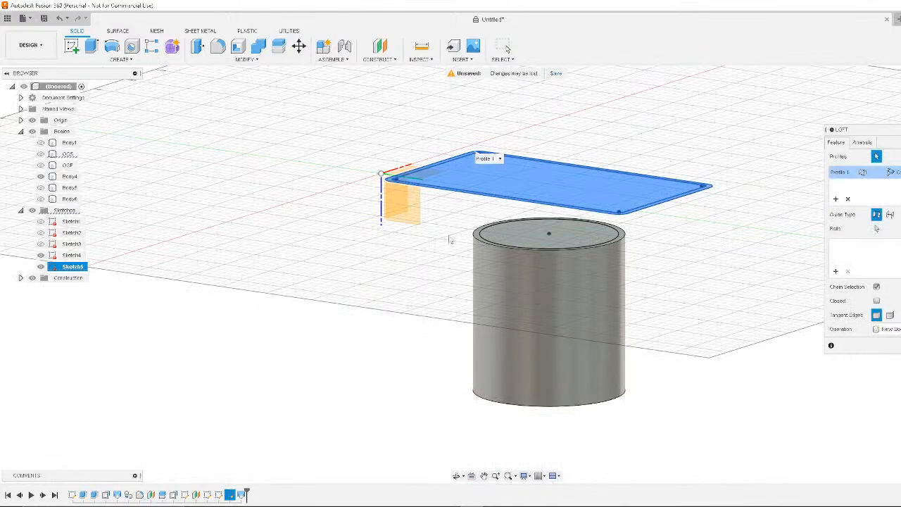
left_click(496, 246)
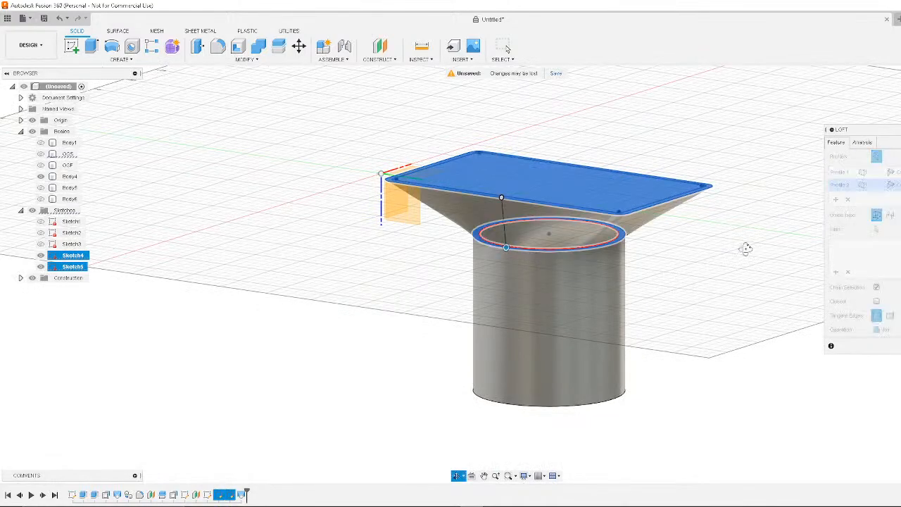
middle_click_drag(746, 248, 754, 221, "shift")
left_click(898, 345)
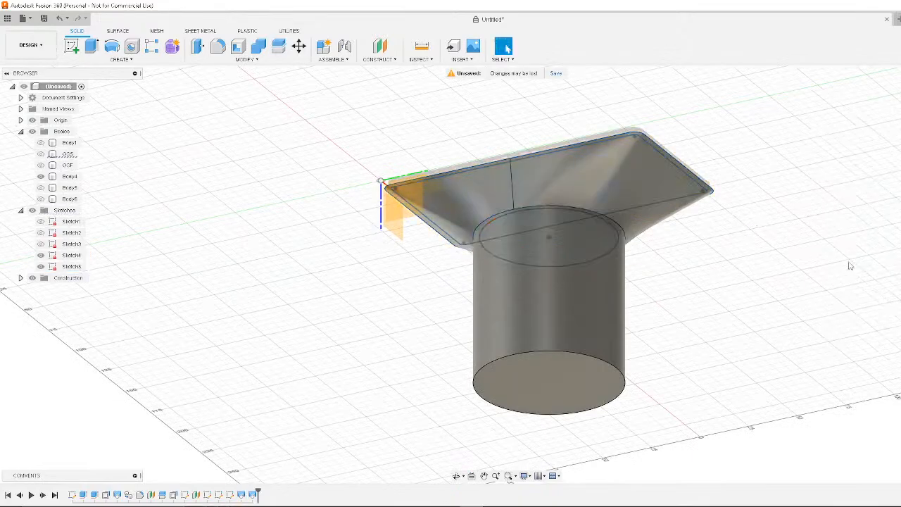
Check the lofted shape by hiding and reshowing Body4, and show Body6 again
middle_click_drag(849, 266, 790, 233, "shift")
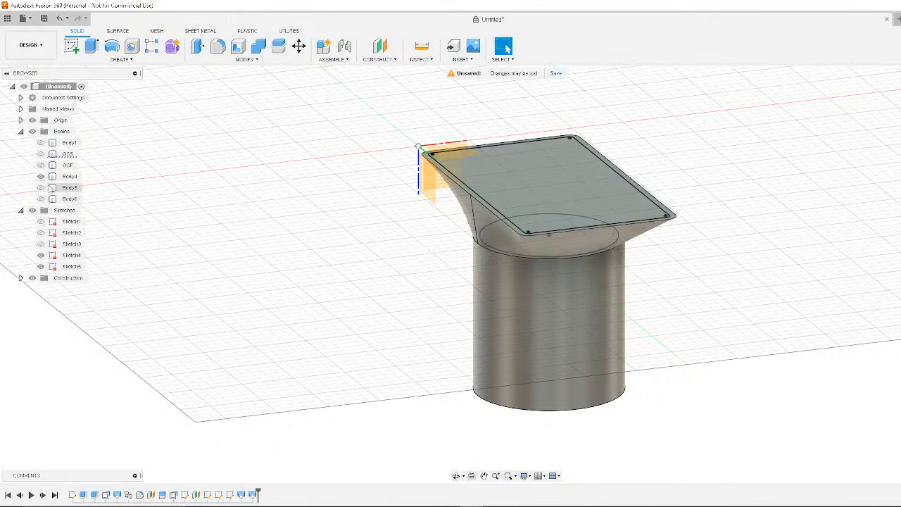
left_click(53, 177)
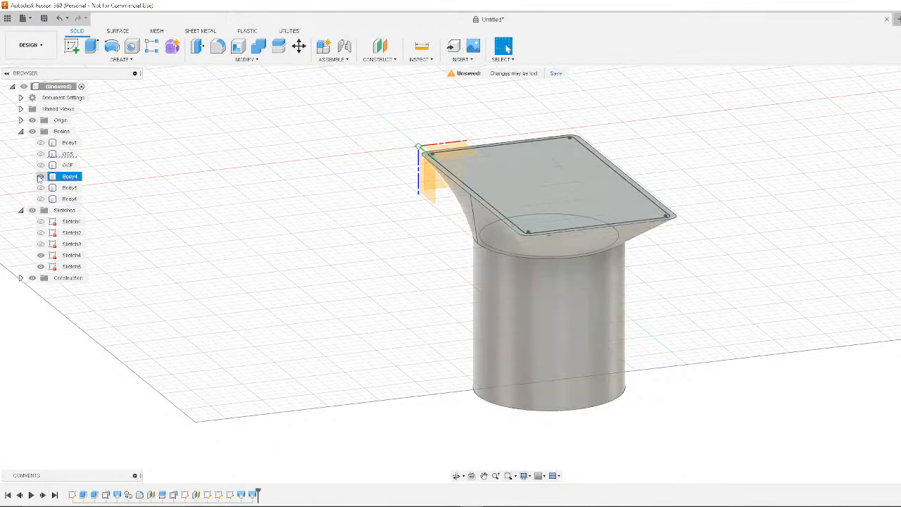
left_click(40, 176)
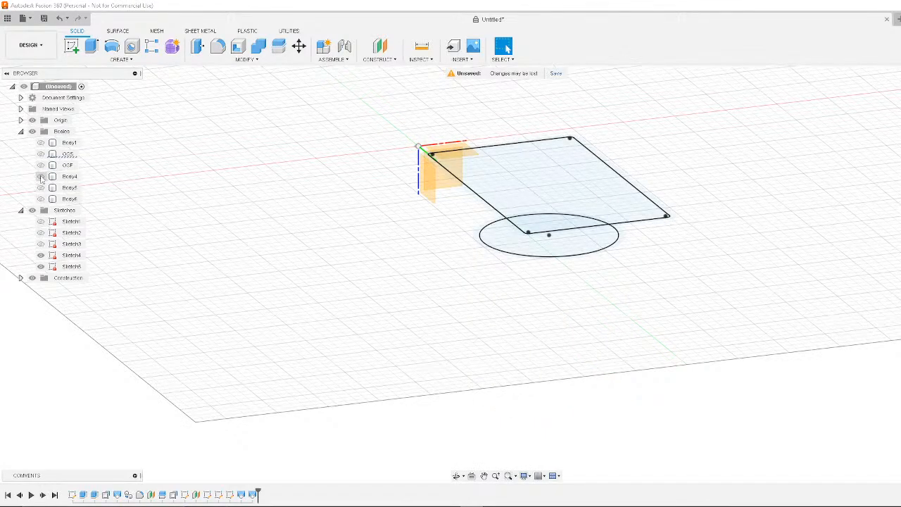
left_click(40, 177)
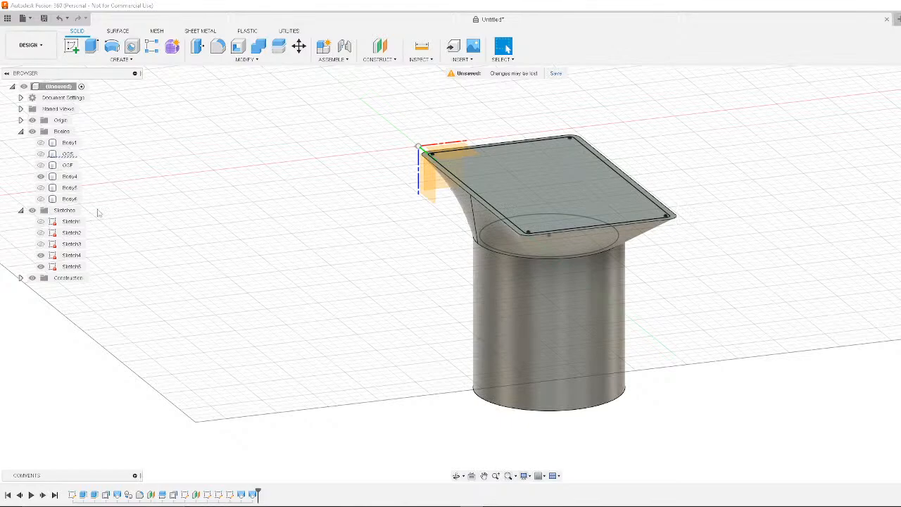
left_click(69, 199)
left_click(40, 200)
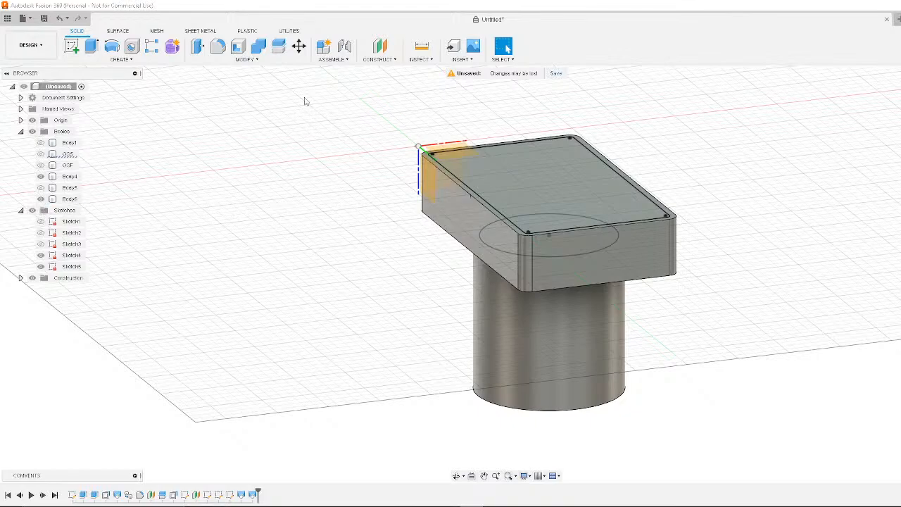
Try a Combine with Body4 as target and Body6 as tool, inspect the preview, and clear the body selections
left_click(256, 61)
left_click(259, 52)
left_click(530, 169)
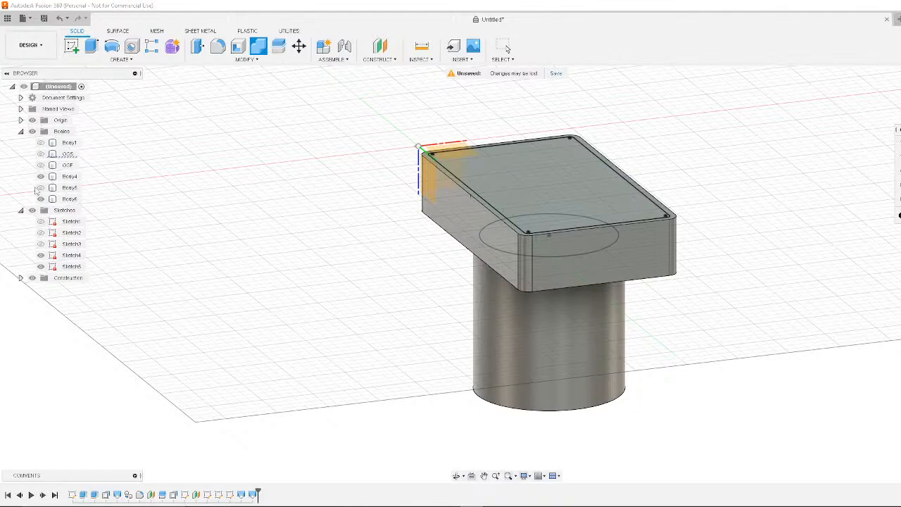
left_click(67, 177)
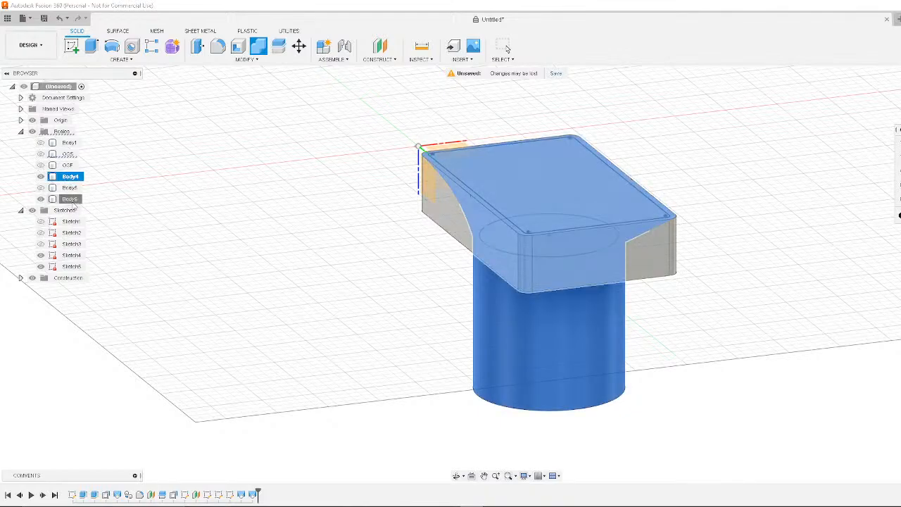
left_click(70, 200)
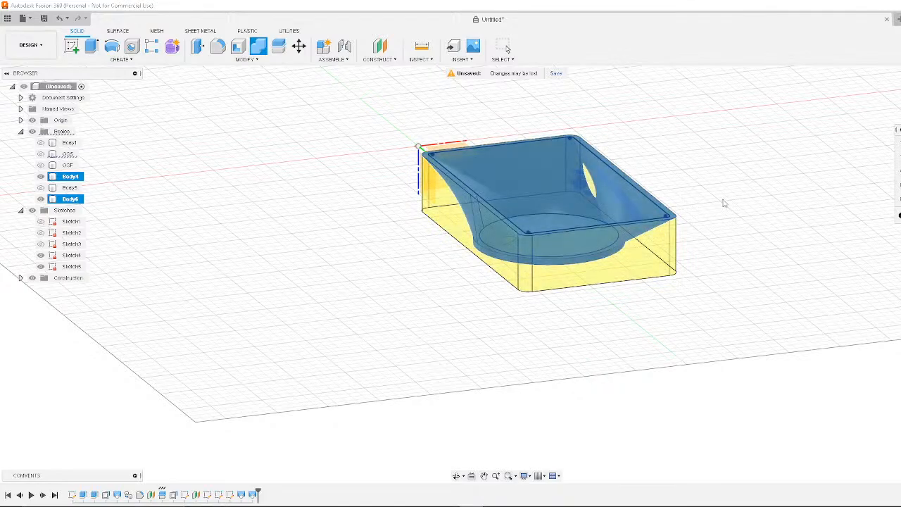
middle_click_drag(727, 204, 710, 221, "shift")
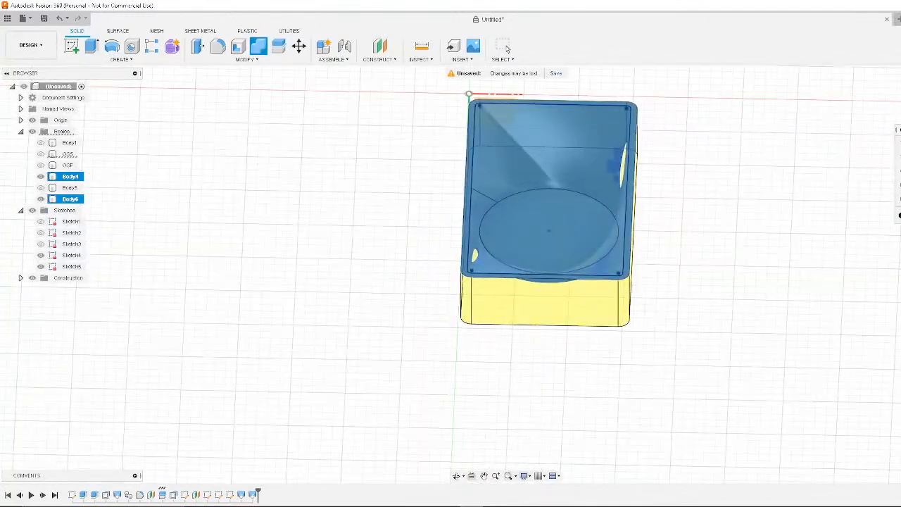
middle_click_drag(708, 257, 815, 214, "shift")
left_click(899, 156)
left_click(900, 145)
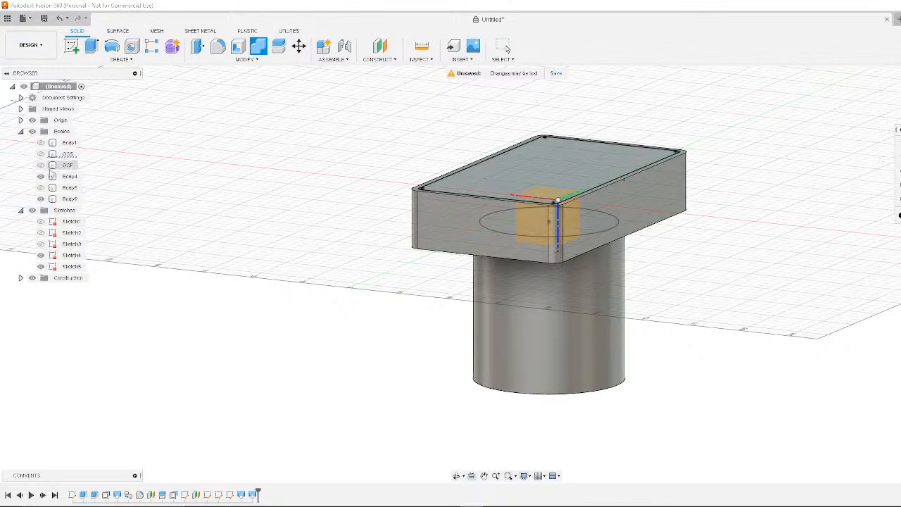
Select Body4 and Body6 again for the Combine, inspect the overlap around the tube, and cancel the operation
left_click(79, 177)
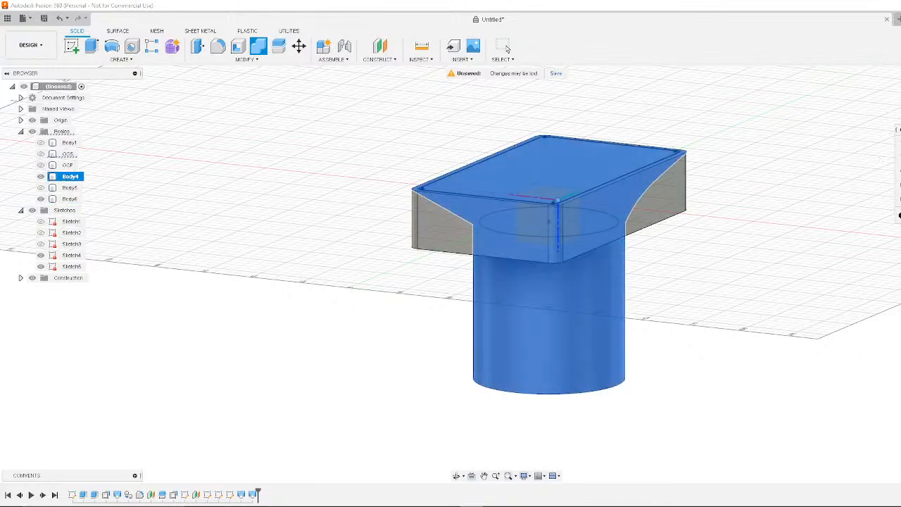
left_click(69, 198, "ctrl")
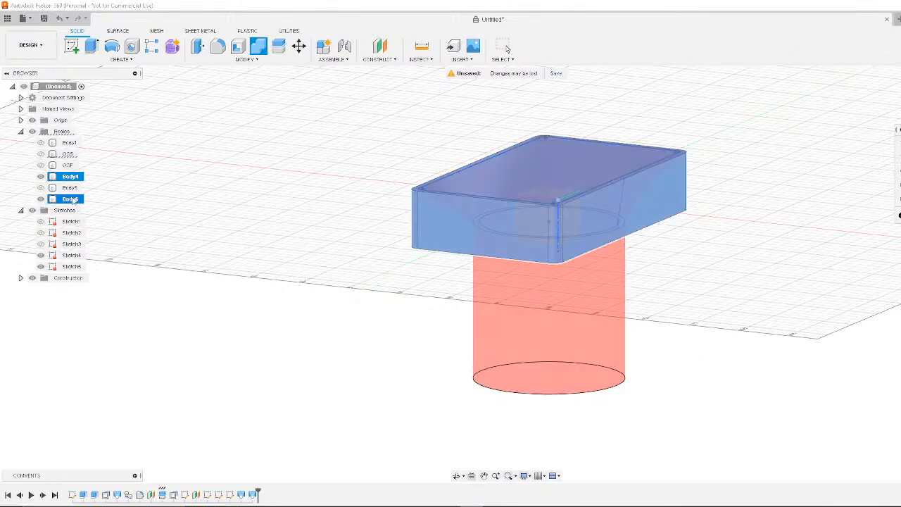
middle_click_drag(814, 236, 480, 244, "shift")
scroll(492, 258, "up", 4)
scroll(461, 245, "down", 3)
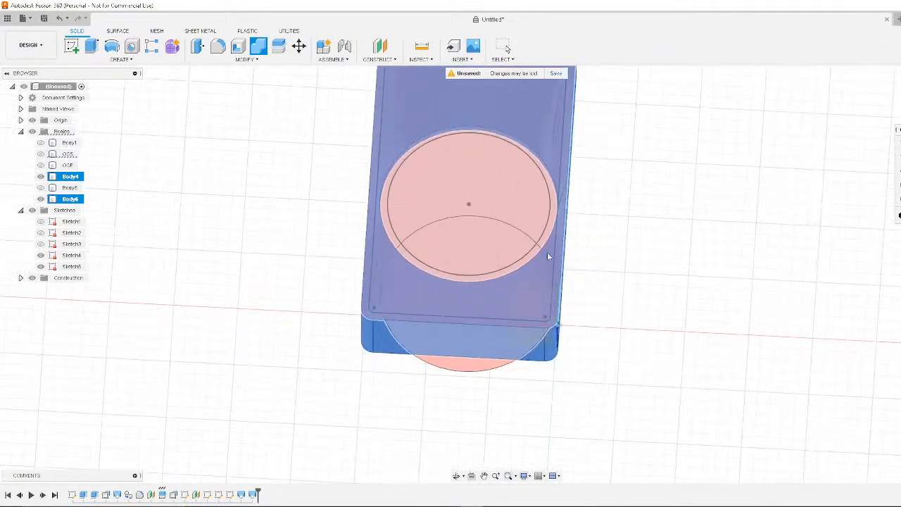
mouse_move(654, 237)
middle_mouse_down("shift")
mouse_move(659, 209)
mouse_move(646, 251)
middle_mouse_up("shift")
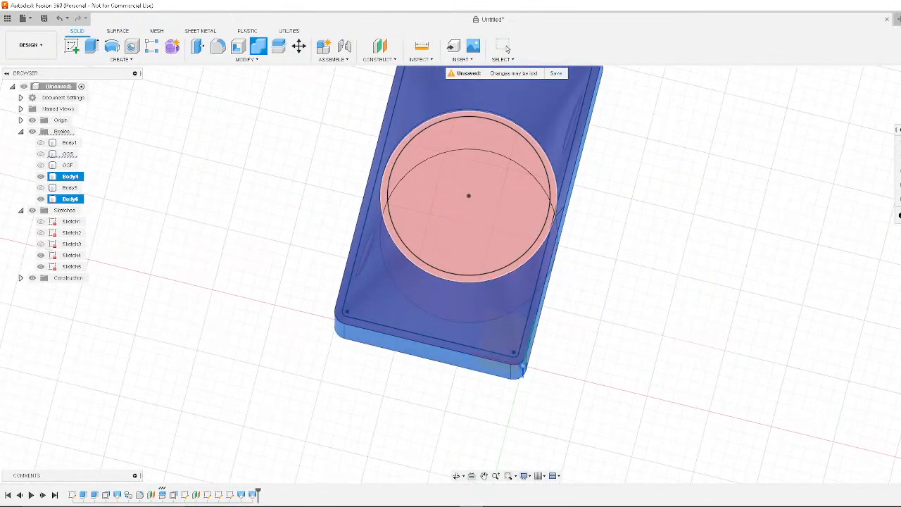
left_click(900, 215)
scroll(700, 244, "down", 3)
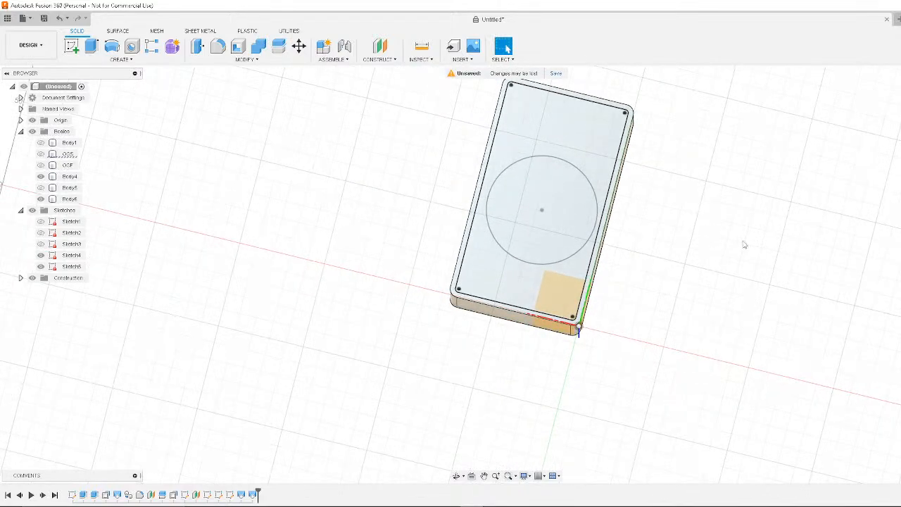
Undo the loft onto the tube, the visibility changes and the earlier loft, back to Sketch5 as the last feature
key("ctrl+z")
key("ctrl+z")
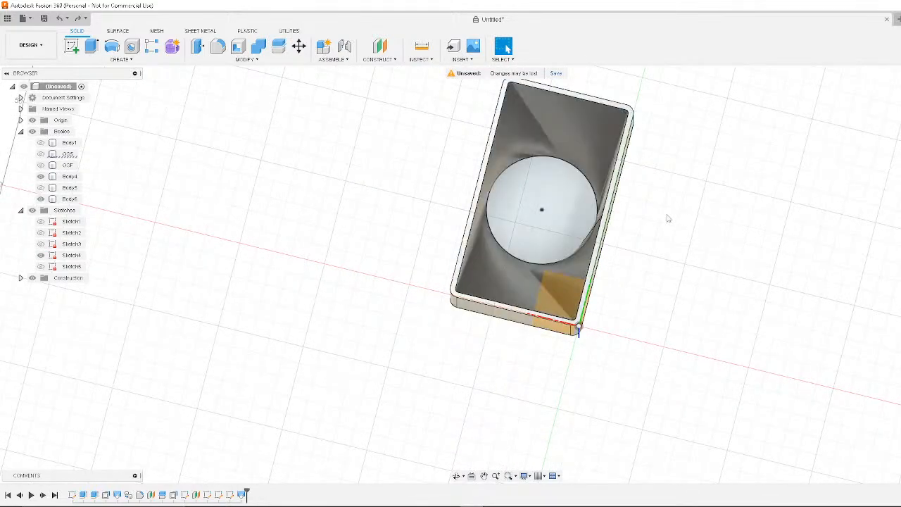
key("ctrl+z")
key("ctrl+z")
key("ctrl+z")
key("ctrl+z")
key("ctrl+z")
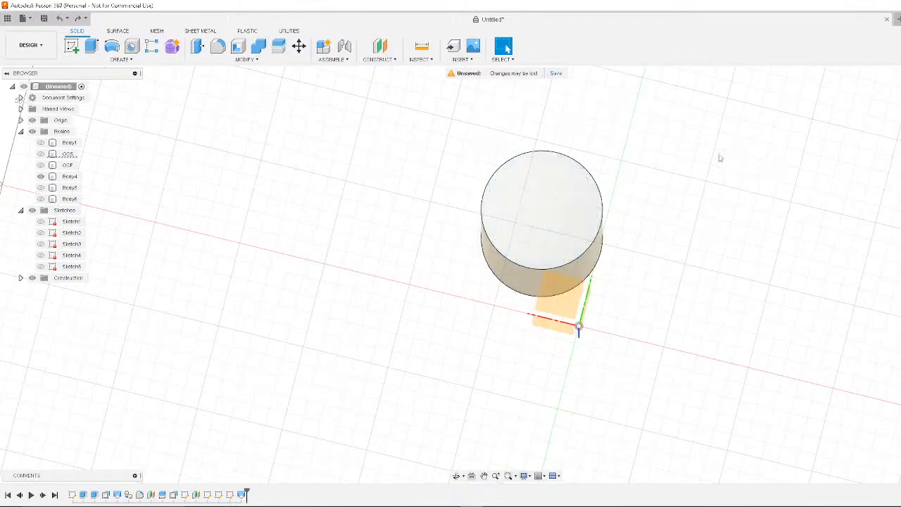
key("ctrl+z")
key("ctrl+z")
key("ctrl+z")
key("ctrl+z")
key("ctrl+z")
key("ctrl+z")
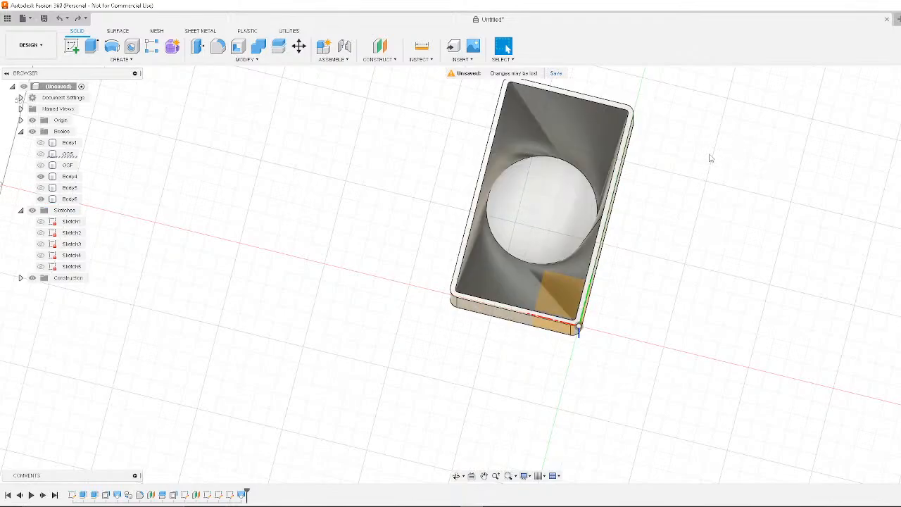
key("ctrl+z")
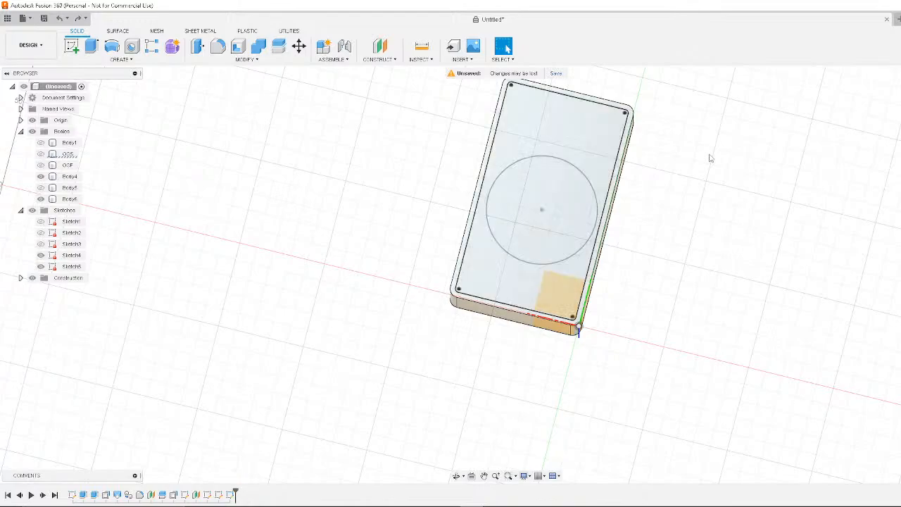
Open Sketch5 for editing and examine the plate and tube from several angles, ending in a plan view
mouse_move(602, 275)
middle_mouse_down("shift")
mouse_move(631, 203)
mouse_move(648, 193)
mouse_move(643, 199)
middle_mouse_up("shift")
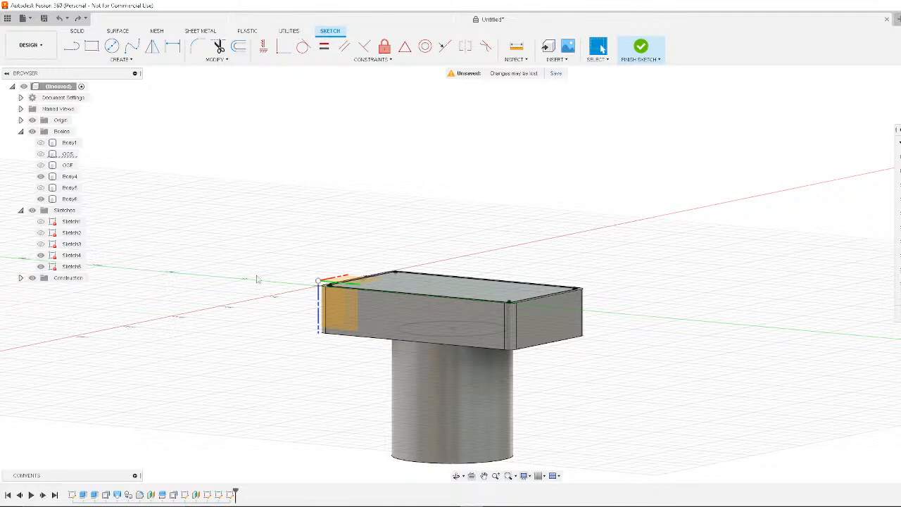
middle_click_drag(514, 150, 496, 191, "shift")
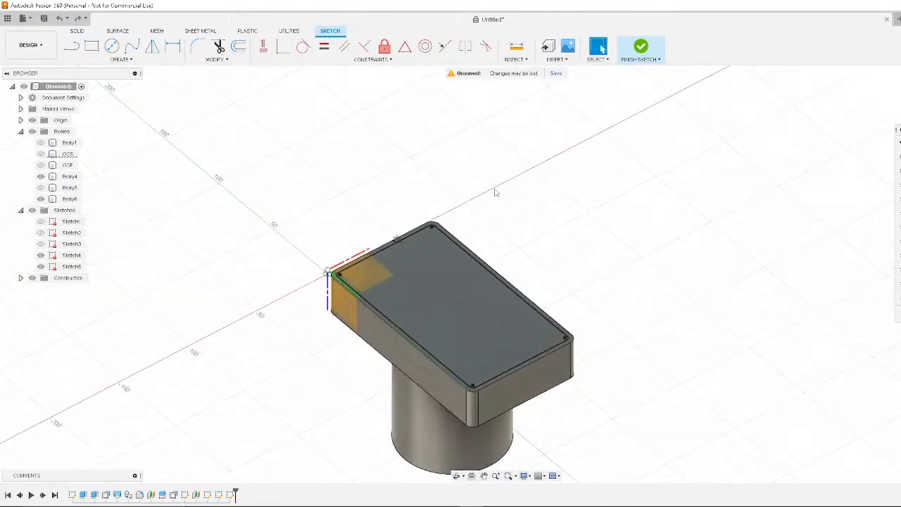
left_click(42, 168)
middle_click_drag(689, 201, 570, 218, "shift")
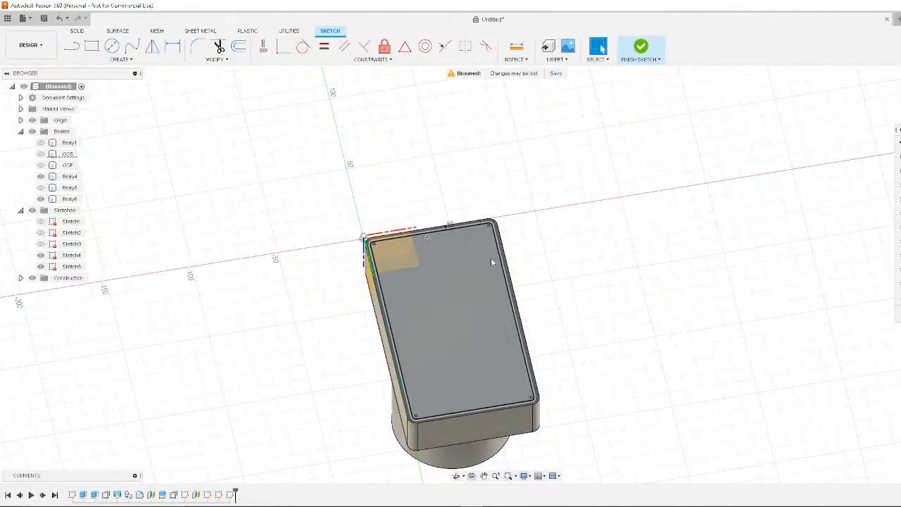
middle_click_drag(491, 261, 713, 243, "shift")
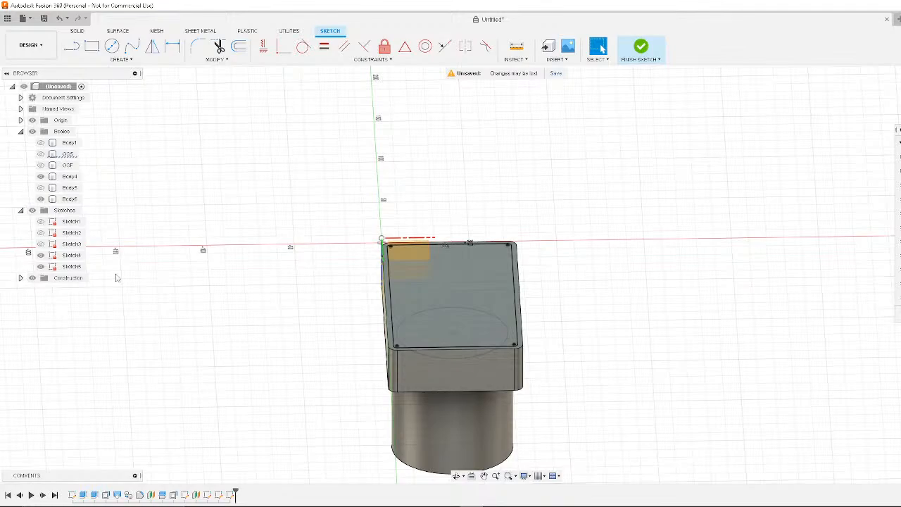
middle_click_drag(604, 298, 585, 328, "shift")
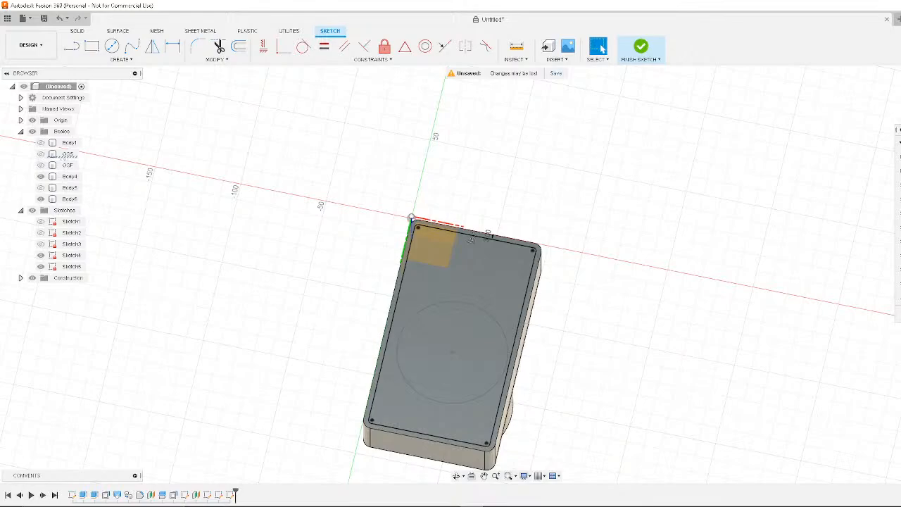
middle_click_drag(594, 262, 633, 262, "shift")
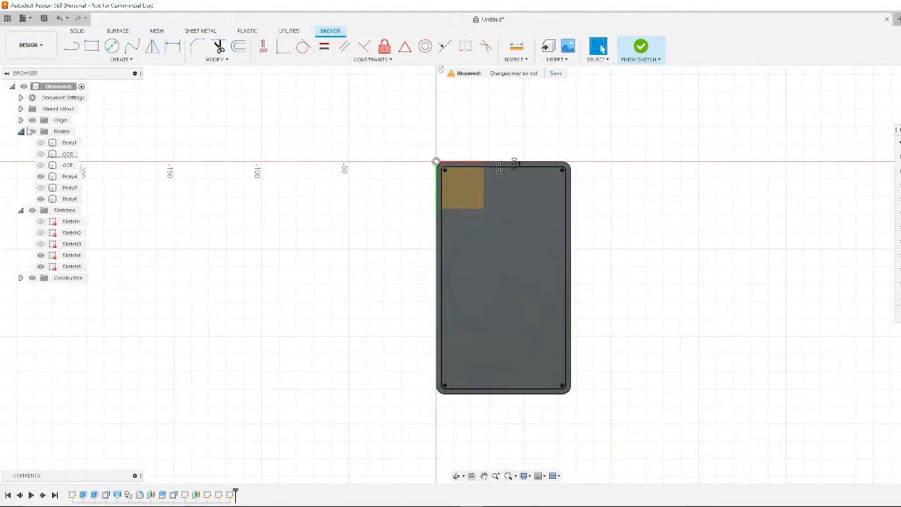
Hide Body6 while keeping Sketch5 open for editing
left_click(30, 135)
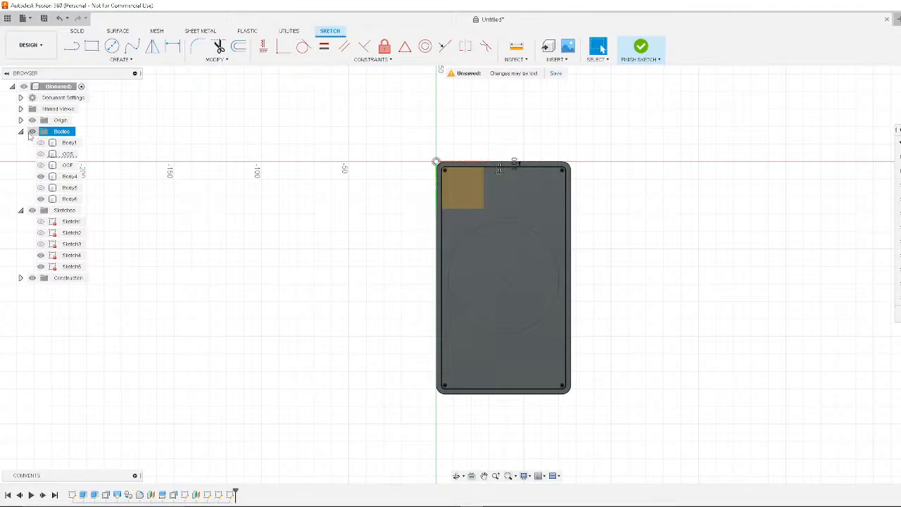
key("Escape")
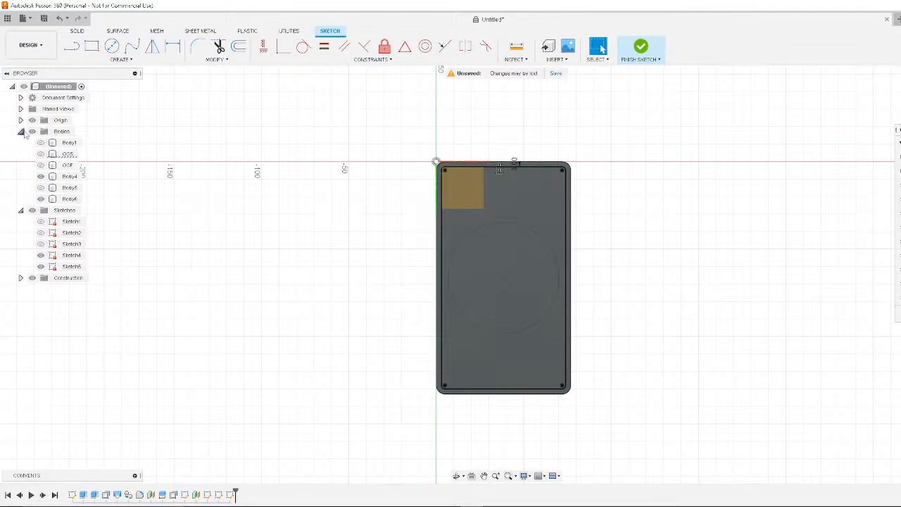
left_click(42, 201)
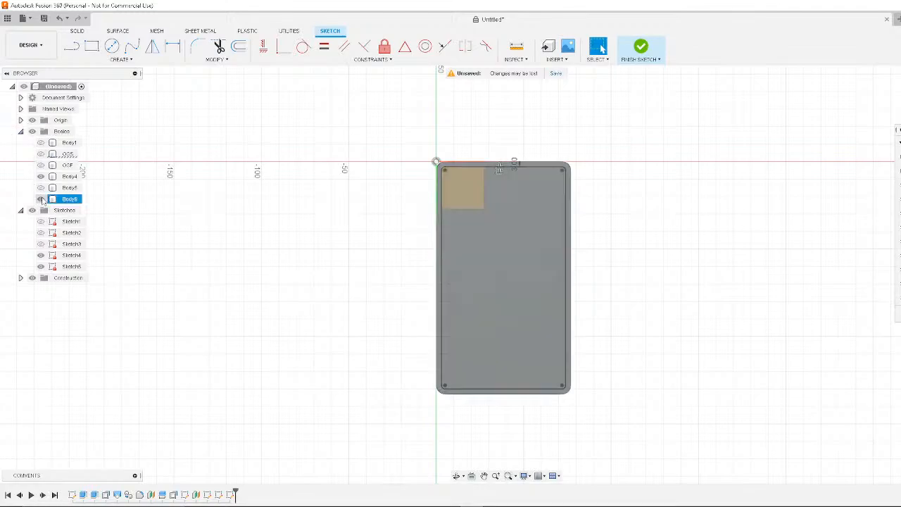
Hide Body6 and try to offset the tube's inner circle within Sketch5, closing the sketch
left_click(40, 199)
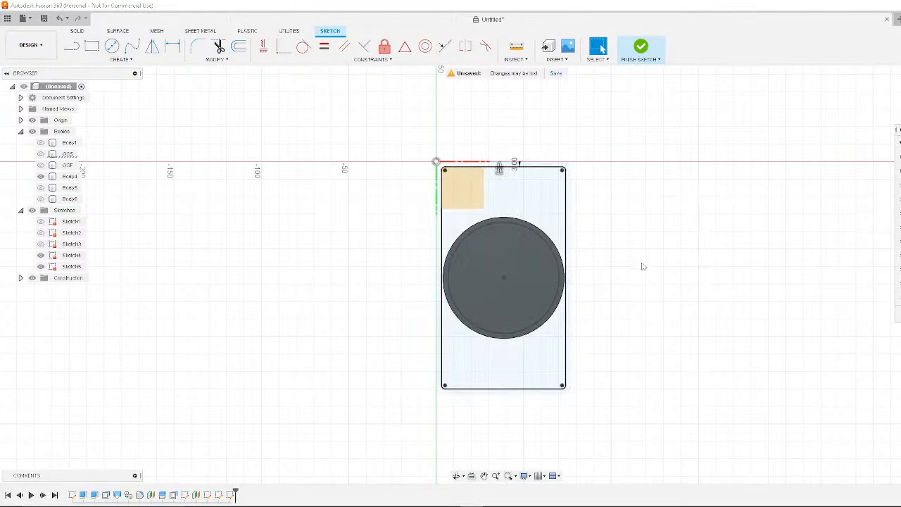
middle_click_drag(642, 266, 732, 229)
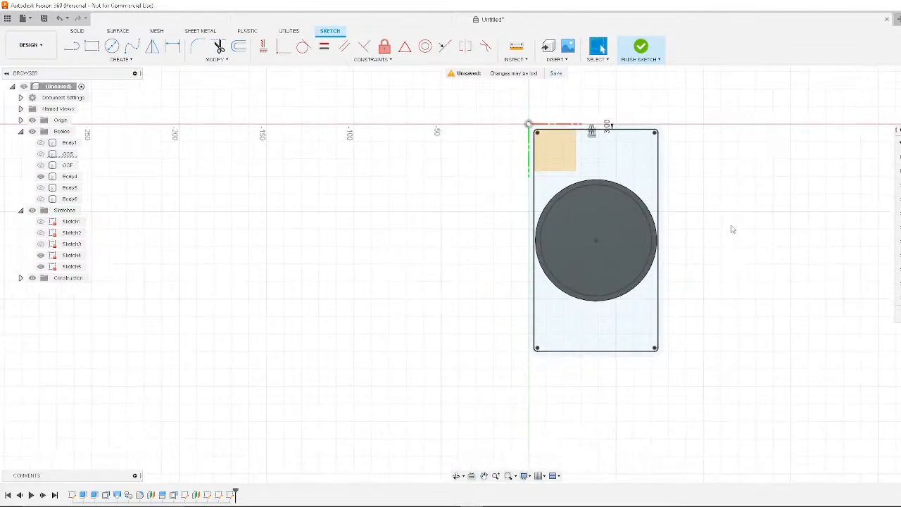
left_click(612, 184)
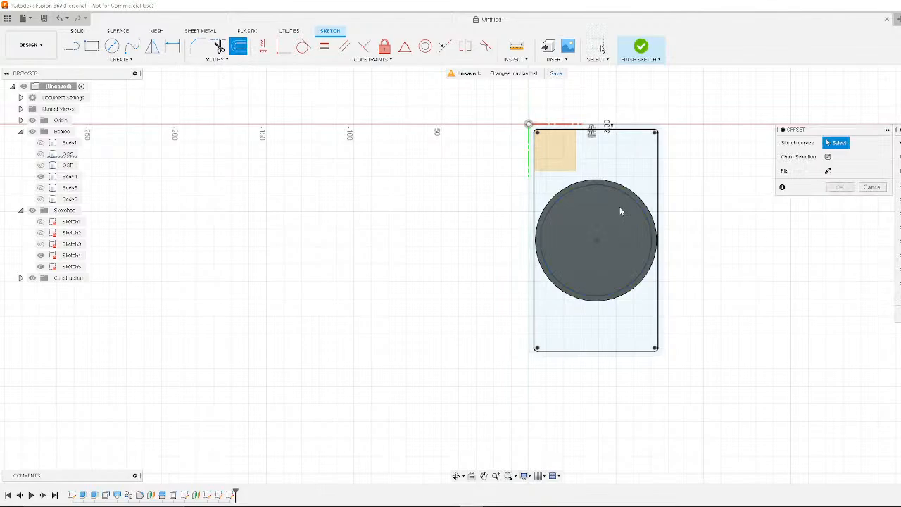
scroll(618, 189, "up", 3)
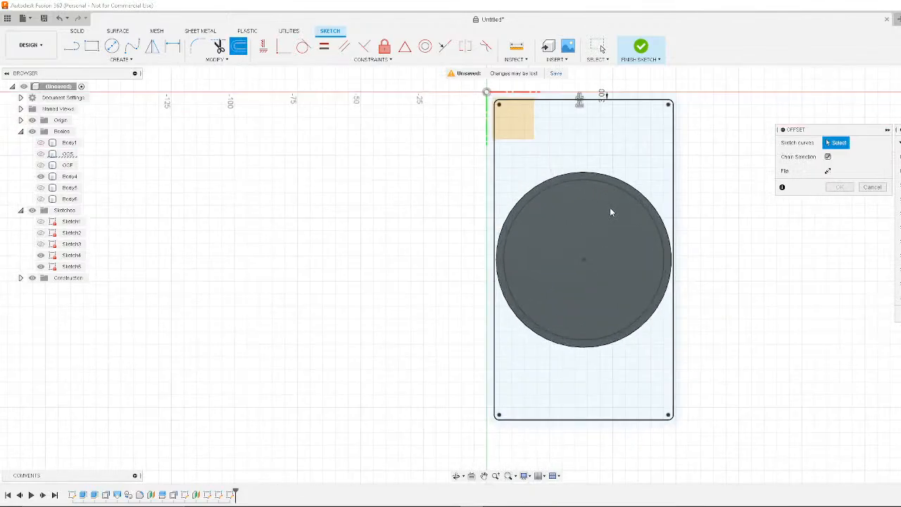
left_click(872, 186)
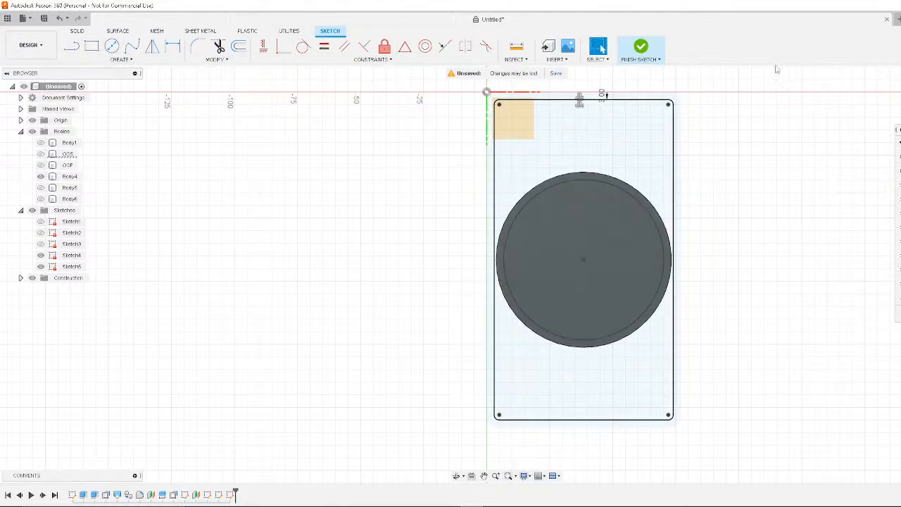
left_click(654, 47)
Try to offset the inner circle in a new sketch on the tube's end face, and finish that sketch
mouse_move(680, 251)
middle_mouse_down("shift")
mouse_move(788, 209)
mouse_move(826, 147)
mouse_move(744, 163)
middle_mouse_up("shift")
left_click(72, 47)
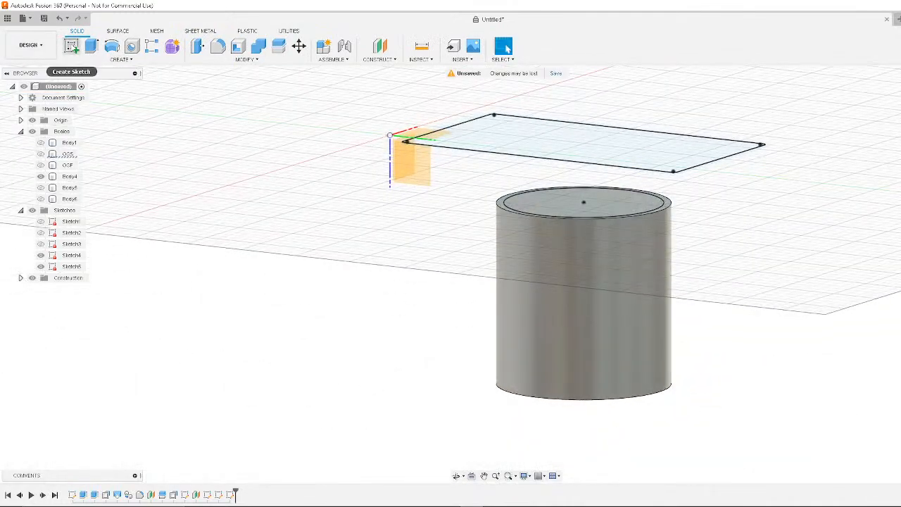
left_click(544, 208)
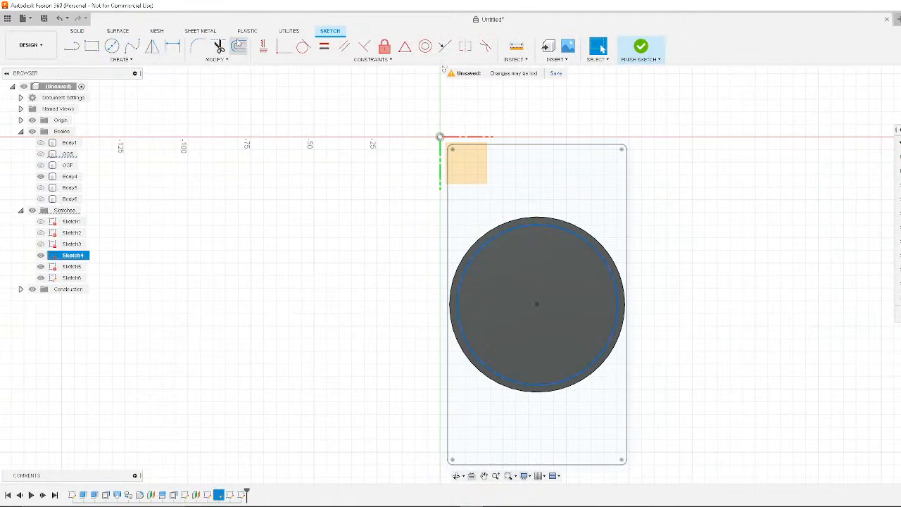
key("o")
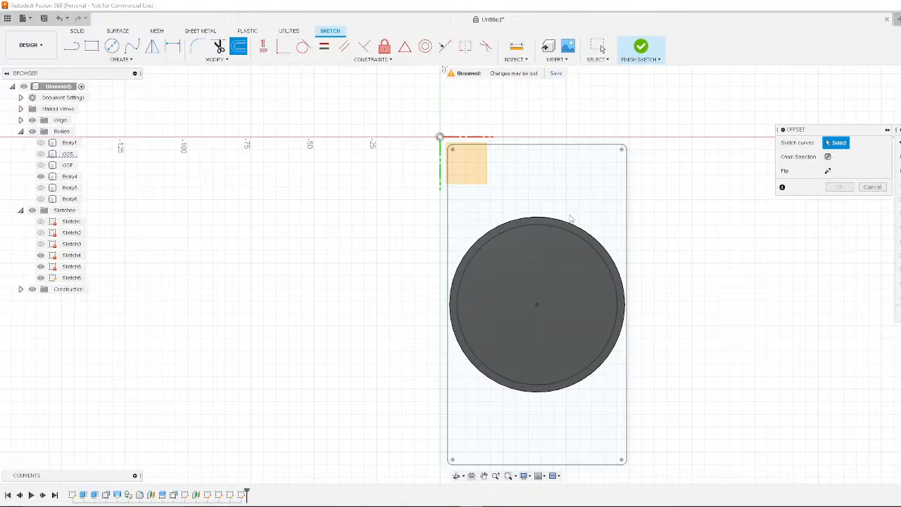
middle_click_drag(643, 254, 707, 187, "shift")
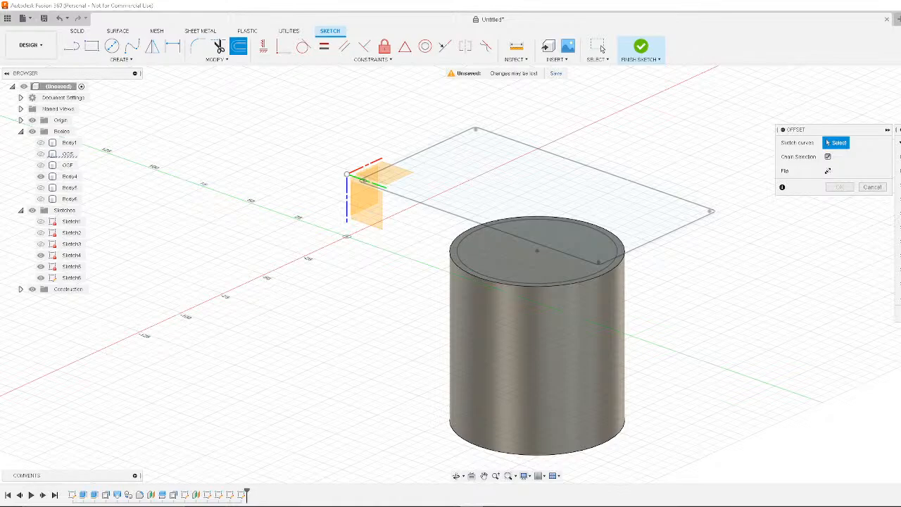
left_click(640, 46)
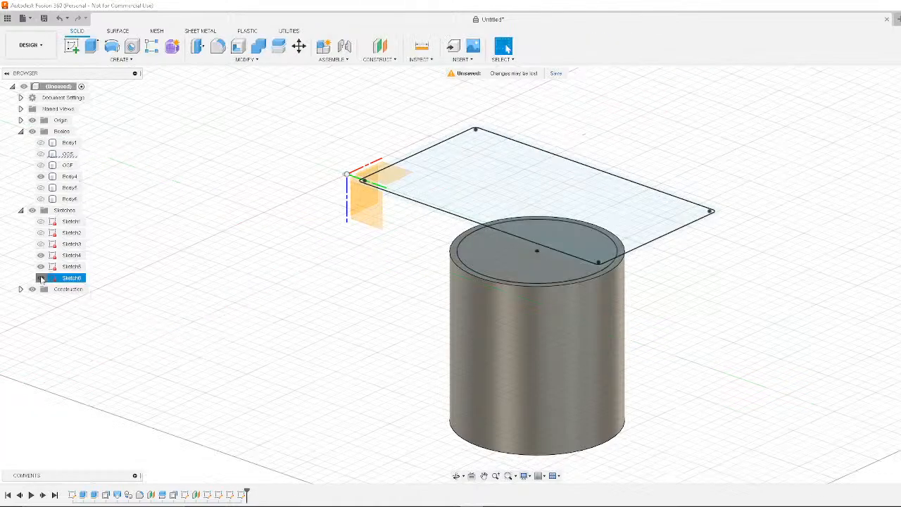
Hide Sketch5 and try to offset the tube's circle in another new sketch on the end face
left_click(40, 277)
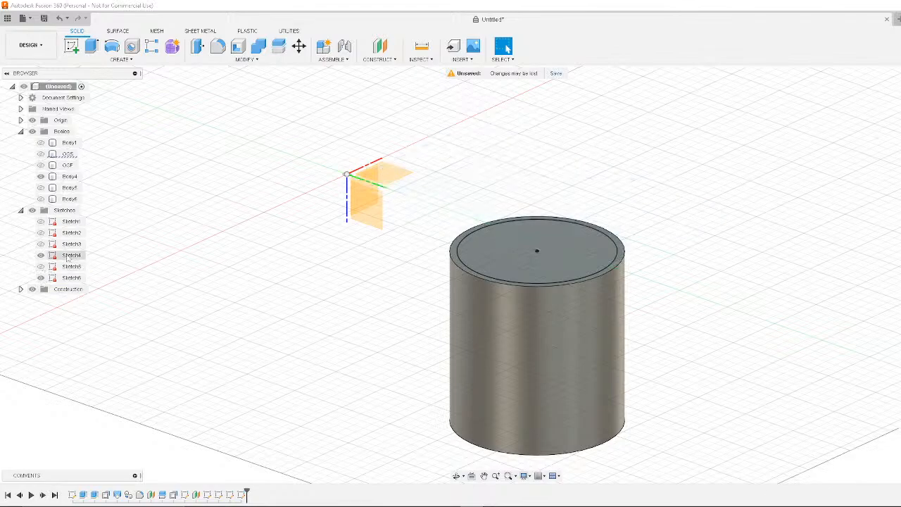
middle_click_drag(736, 189, 680, 217, "shift")
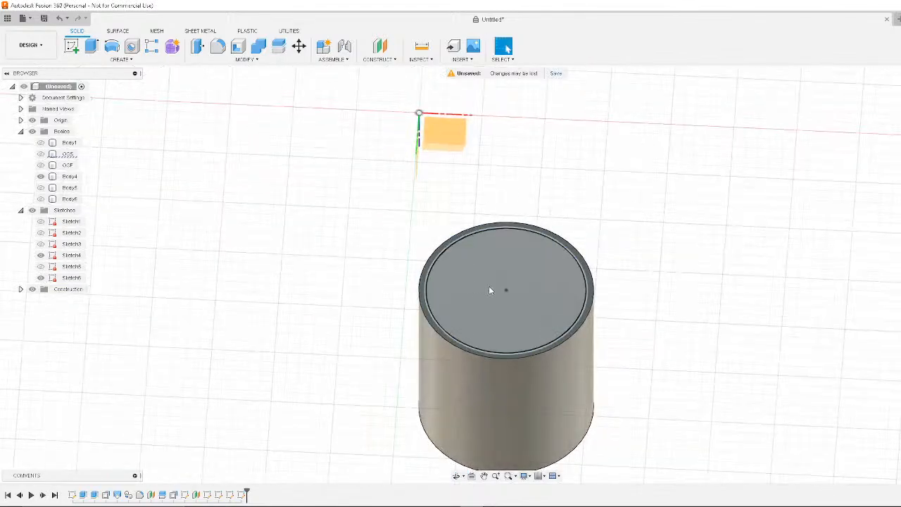
left_click(72, 46)
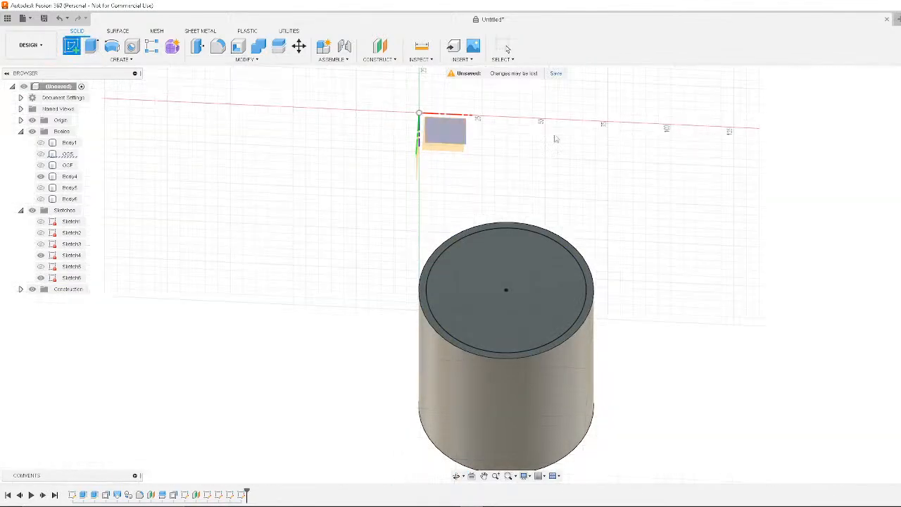
left_click(434, 290)
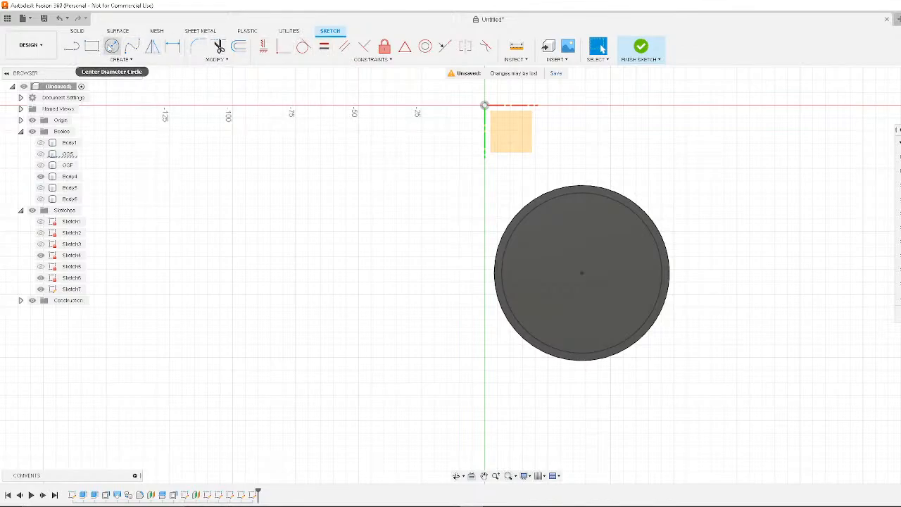
left_click(111, 46)
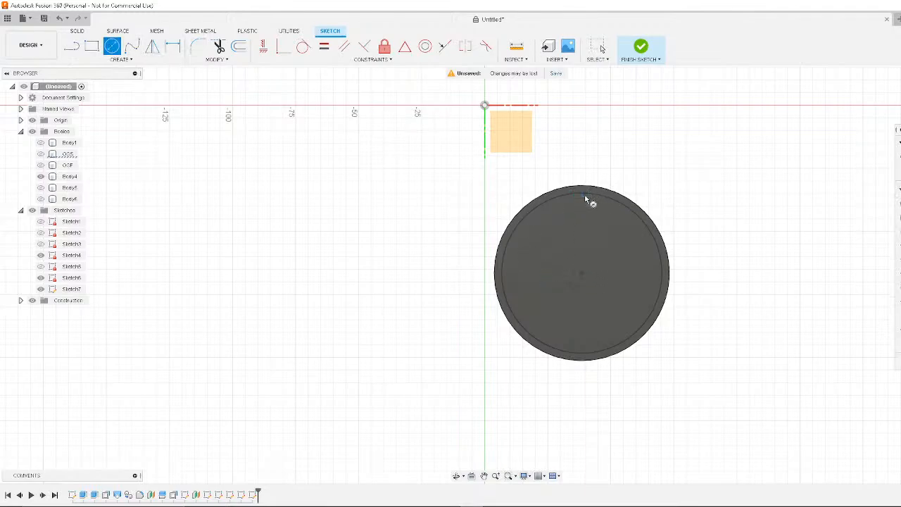
left_click(144, 60)
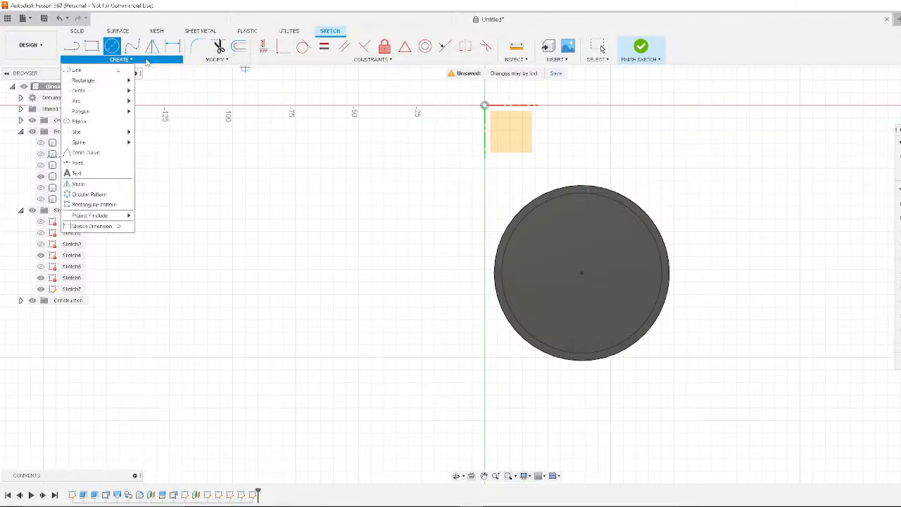
left_click(214, 59)
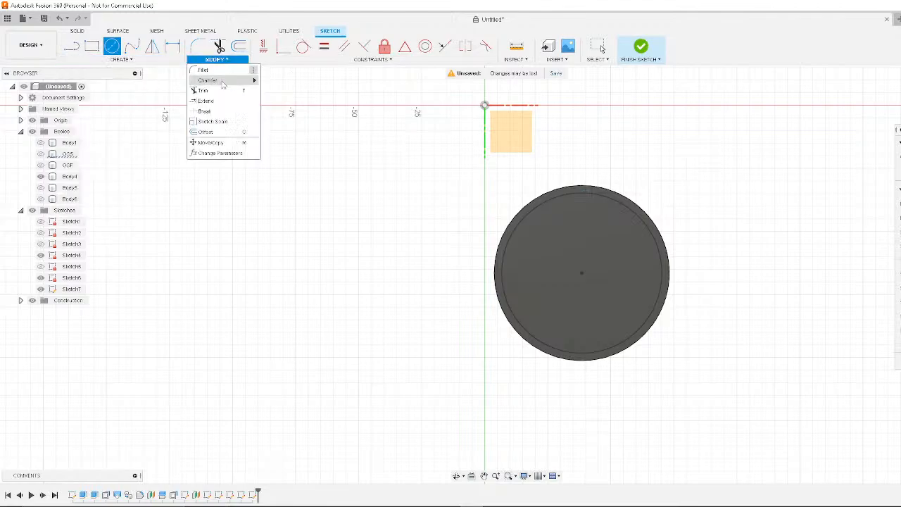
left_click(206, 131)
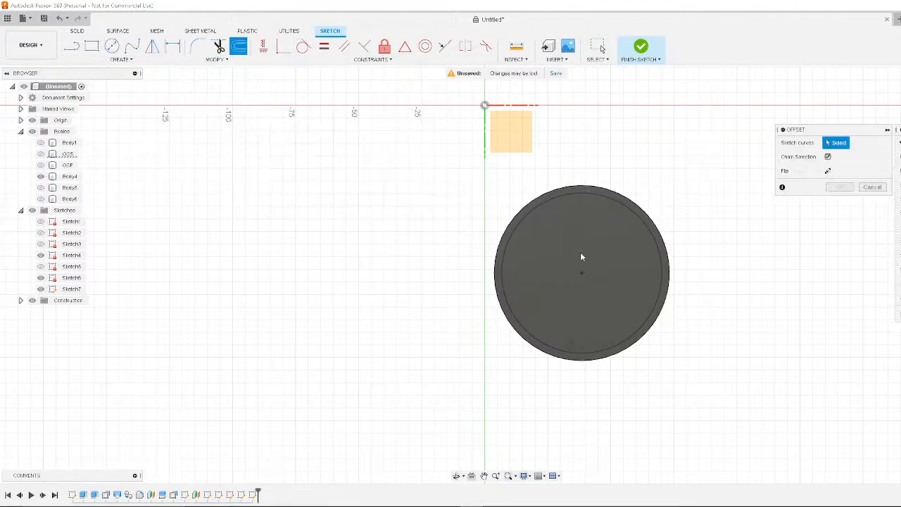
left_click(872, 187)
left_click(641, 46)
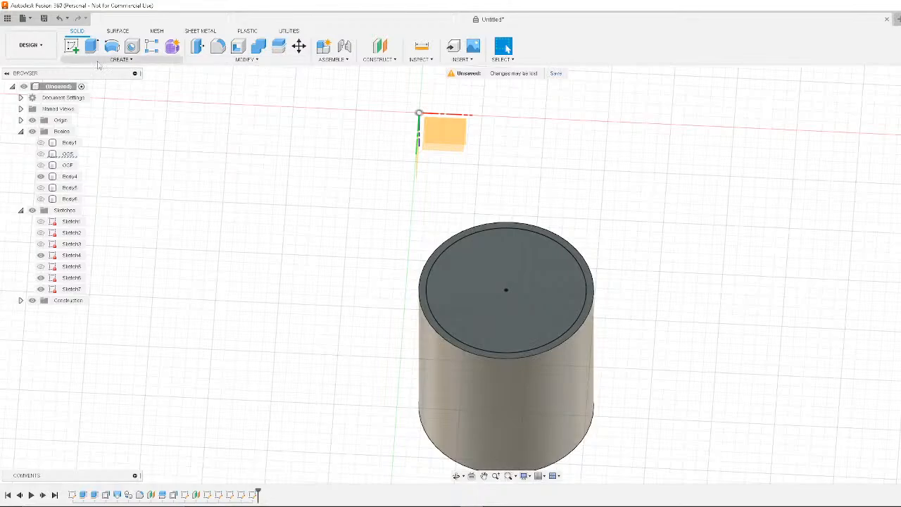
Create a further sketch from the selected Sketch4 profile and try to offset its circle
left_click(537, 251)
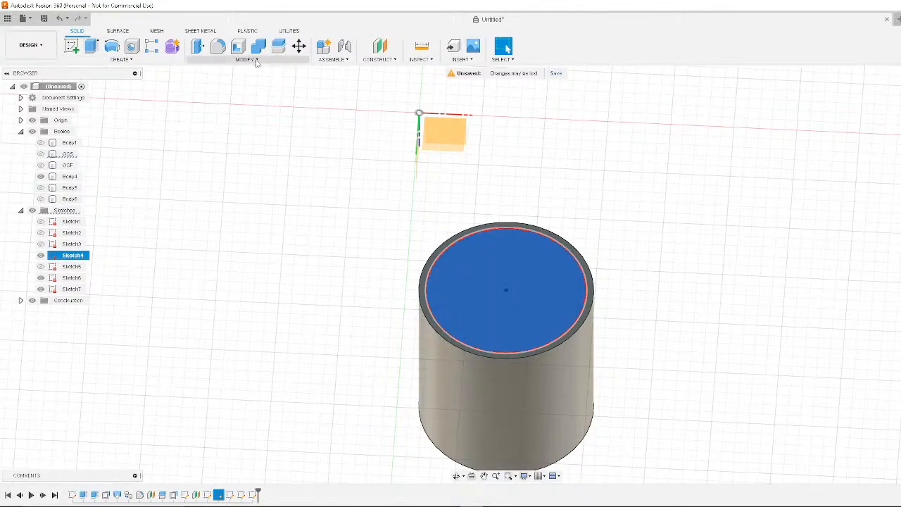
left_click(69, 45)
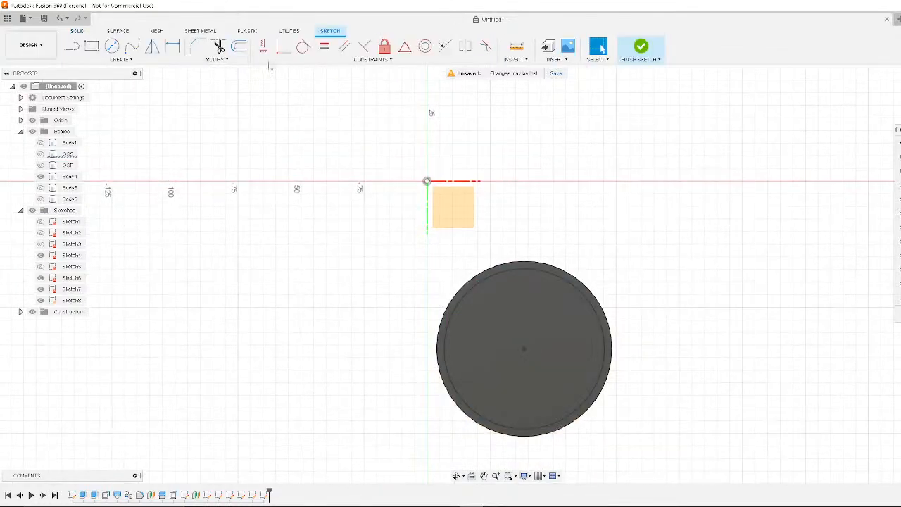
left_click(238, 46)
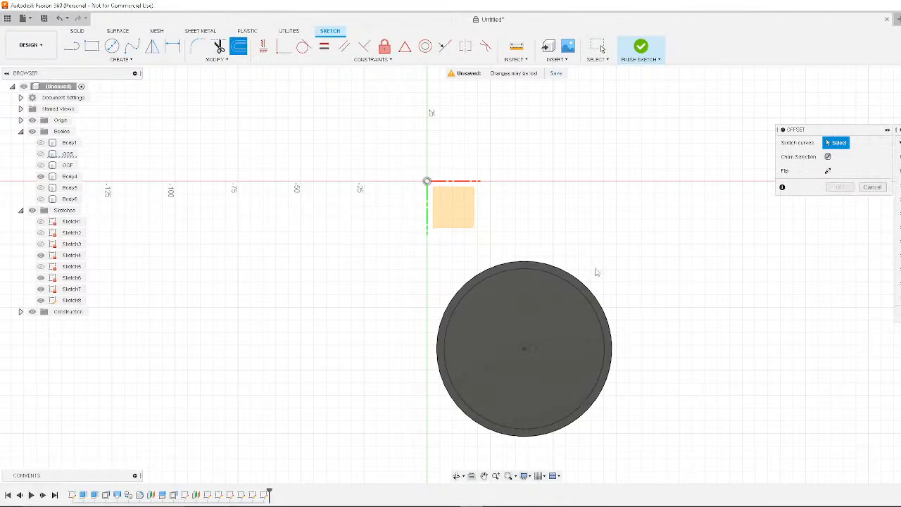
left_click(598, 46)
left_click(640, 45)
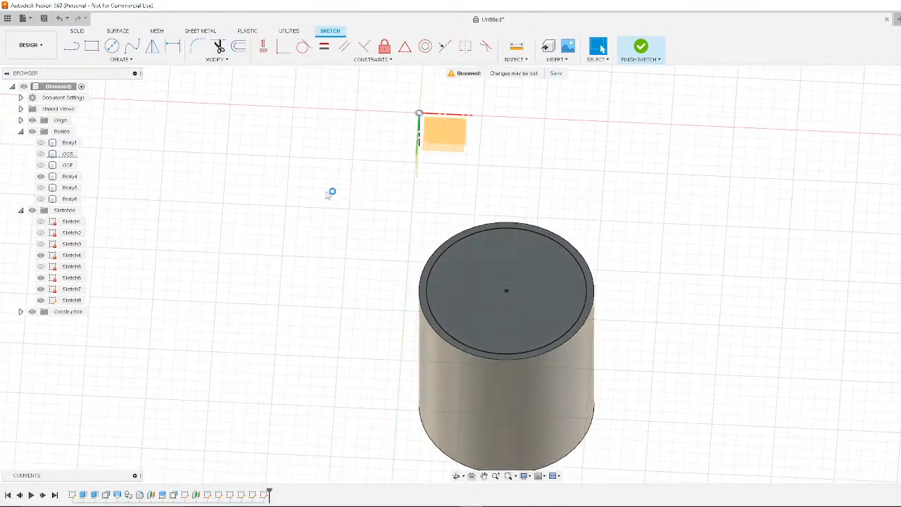
Show Plane2 and start a new sketch at the tube's end to try offsetting the circle there
left_click(21, 311)
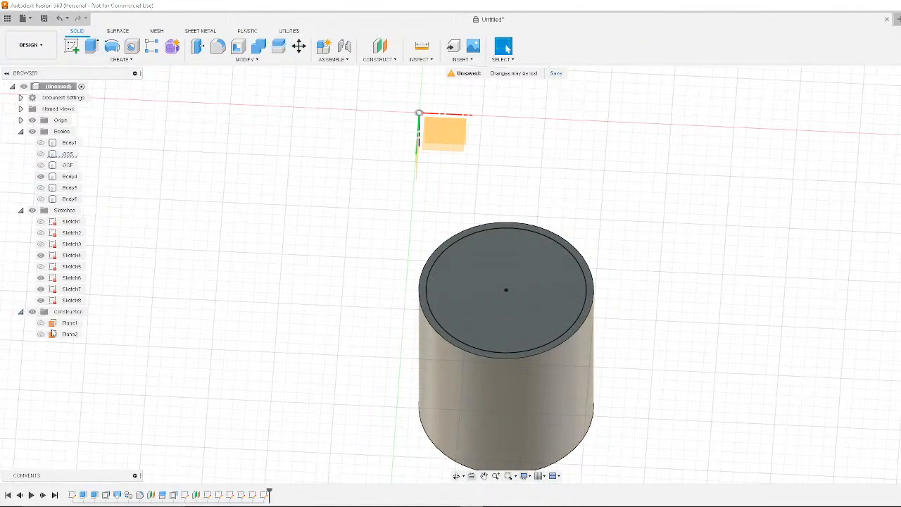
left_click(41, 334)
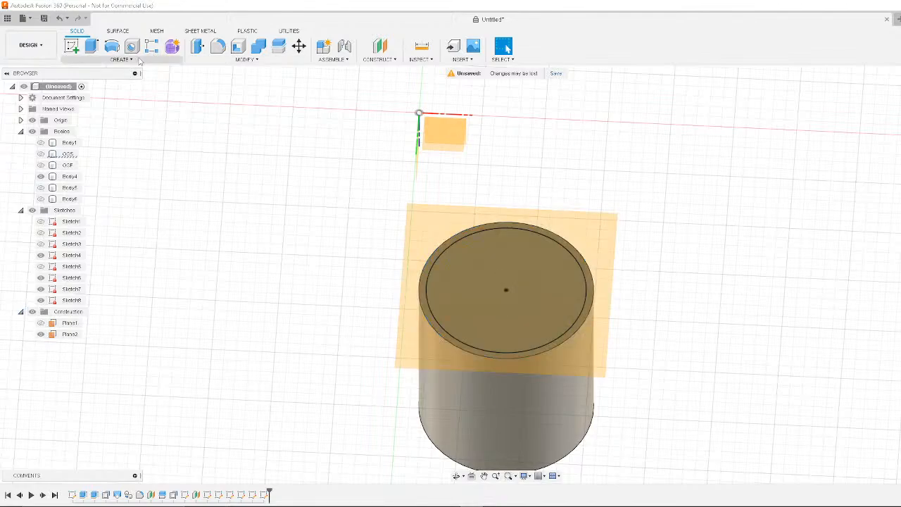
left_click(71, 45)
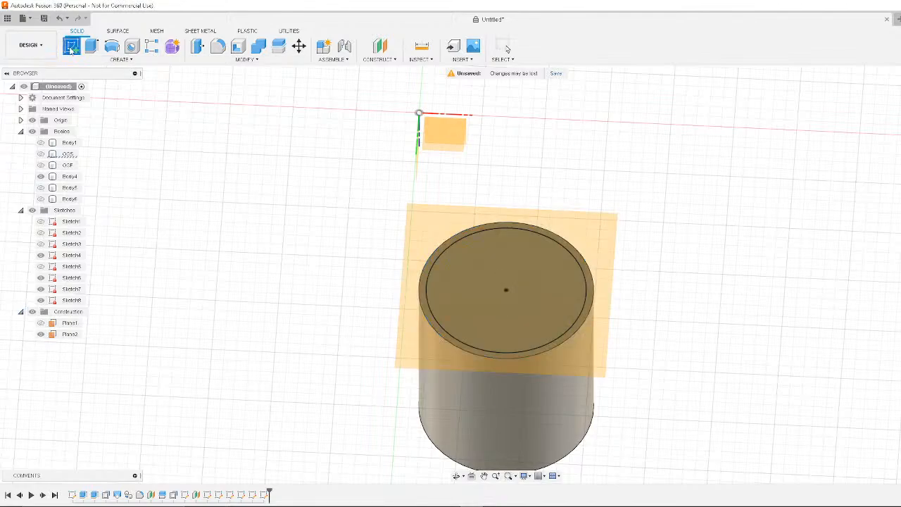
left_click(559, 247)
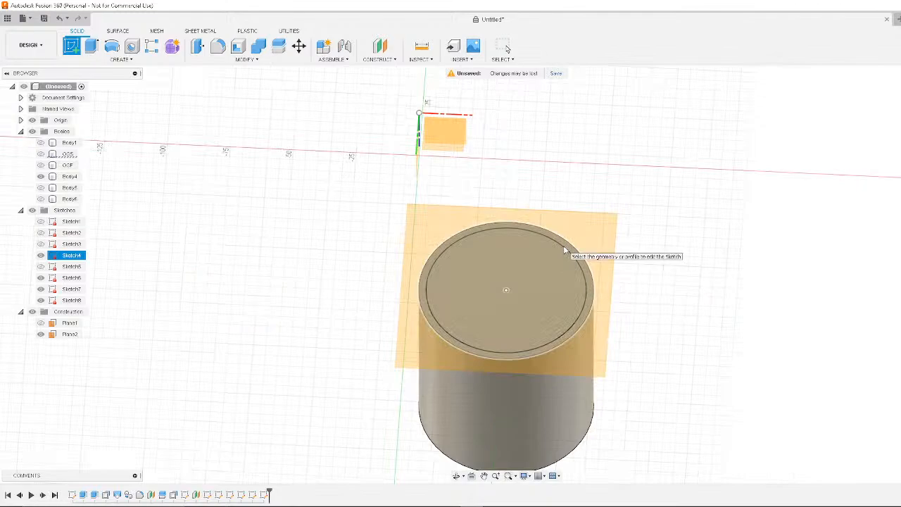
left_click(564, 250)
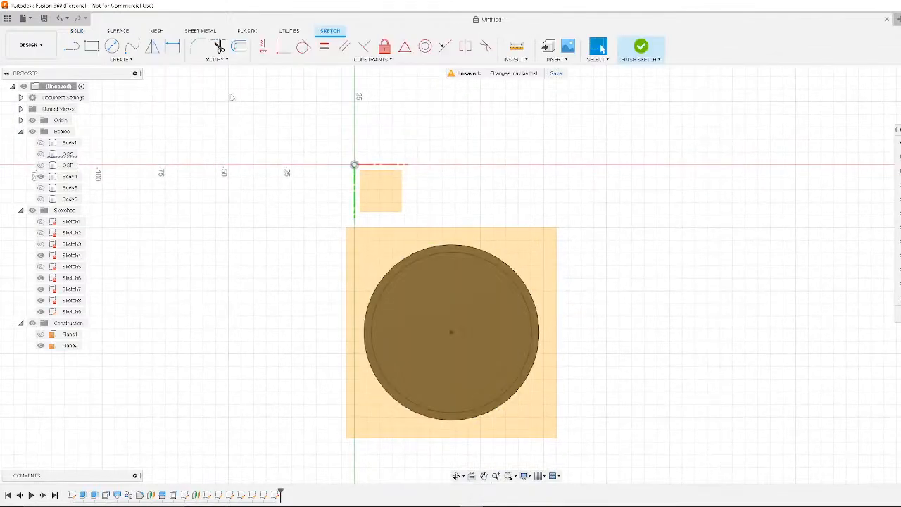
left_click(239, 46)
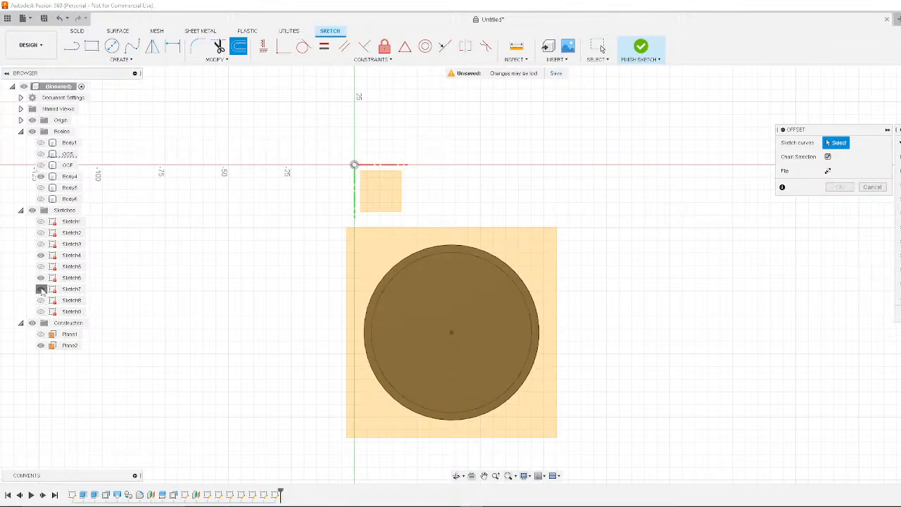
Hide the extra sketches Sketch6 to Sketch9, and open Sketch4 for editing
left_click(41, 255)
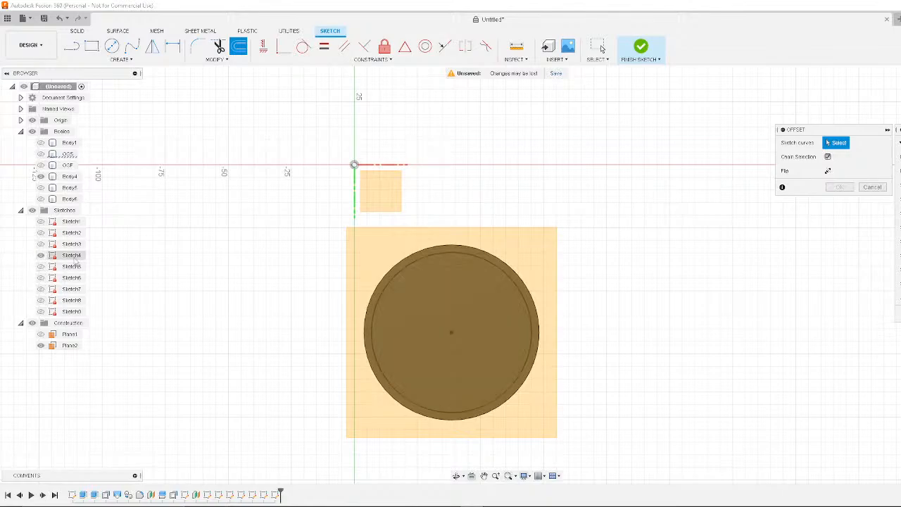
left_click(640, 47)
left_click(69, 258)
right_click(72, 258)
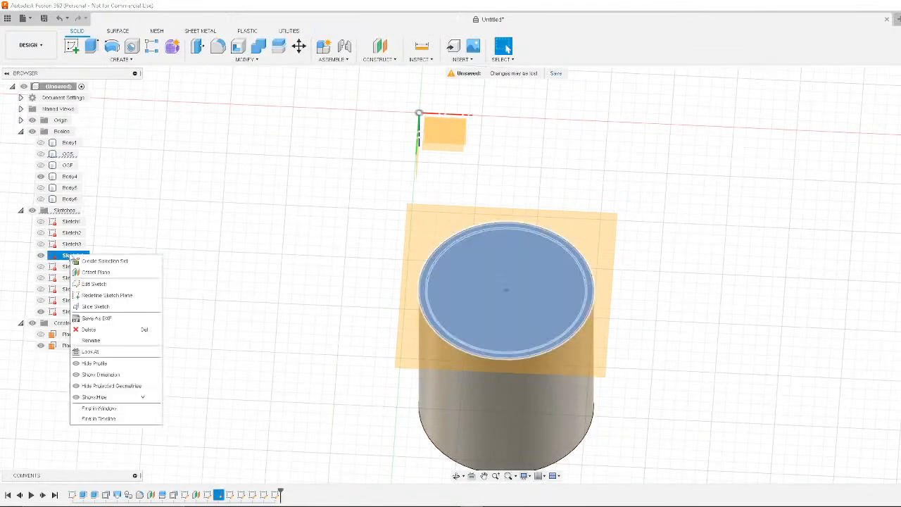
left_click(93, 284)
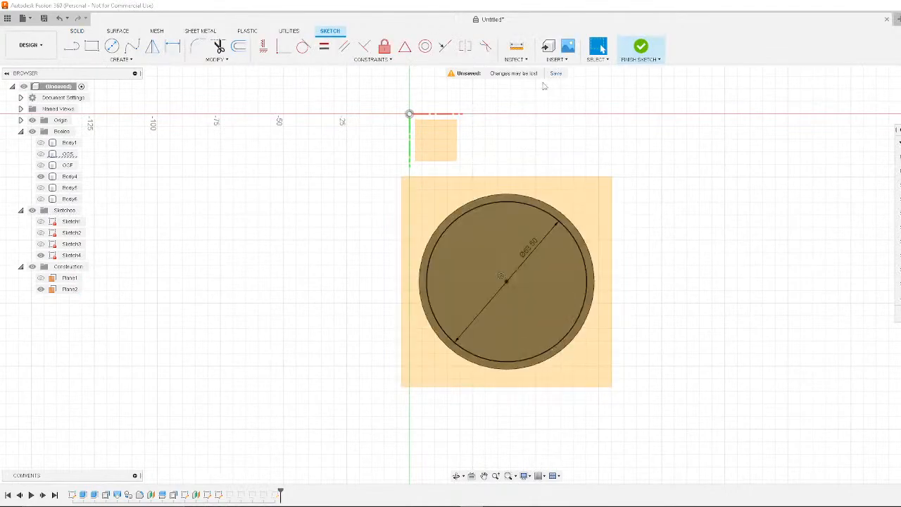
Draw a 60.5 mm diameter circle in Sketch4, concentric with the existing 63.5 mm circle
left_click(111, 46)
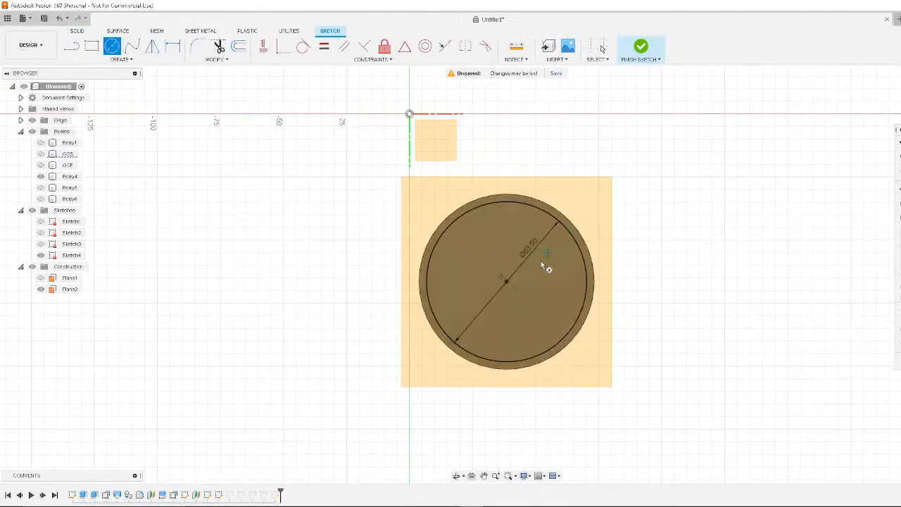
left_click(506, 282)
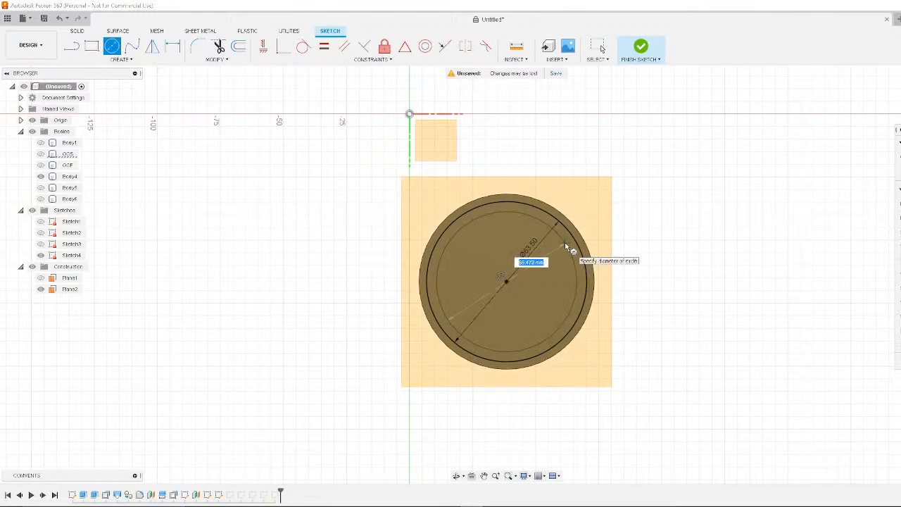
type("53.5")
key("Return")
key("Escape")
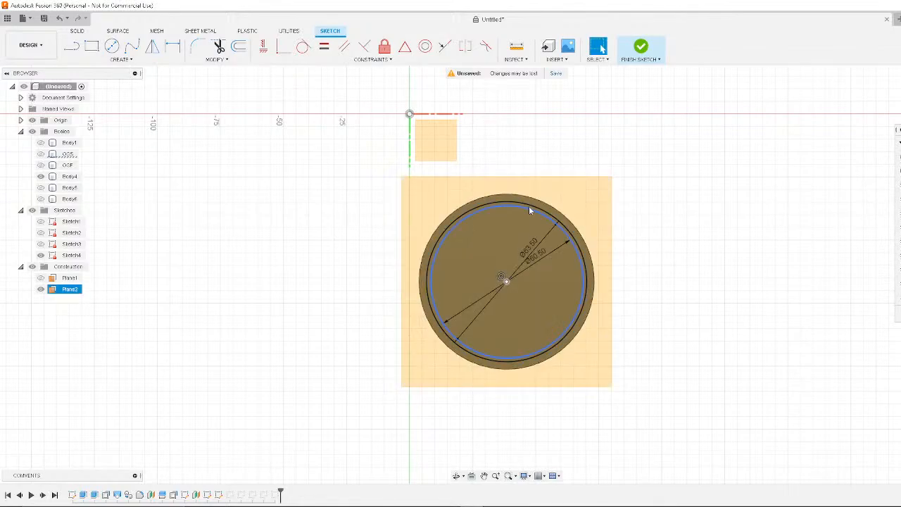
Finish editing Sketch4, show Sketch5 and Sketch7 with the rounded-rectangle profiles, and hide Plane2
left_click(640, 46)
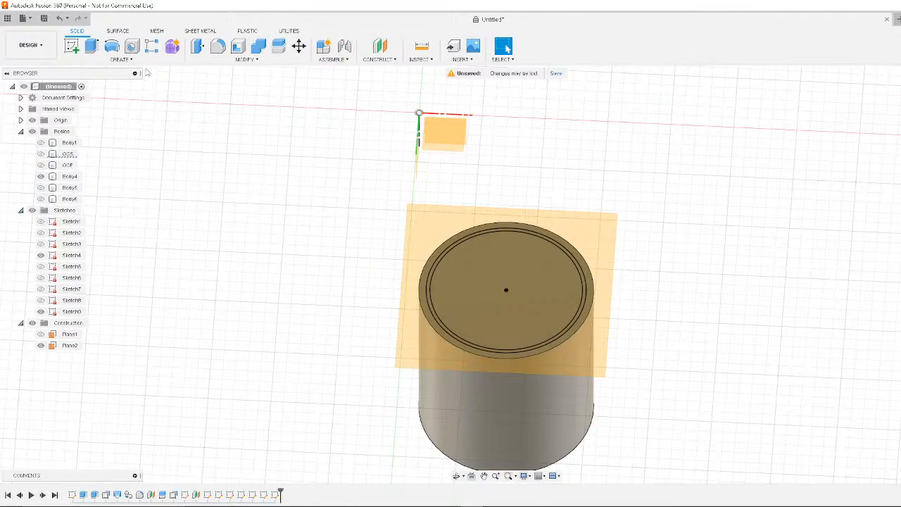
left_click(41, 288)
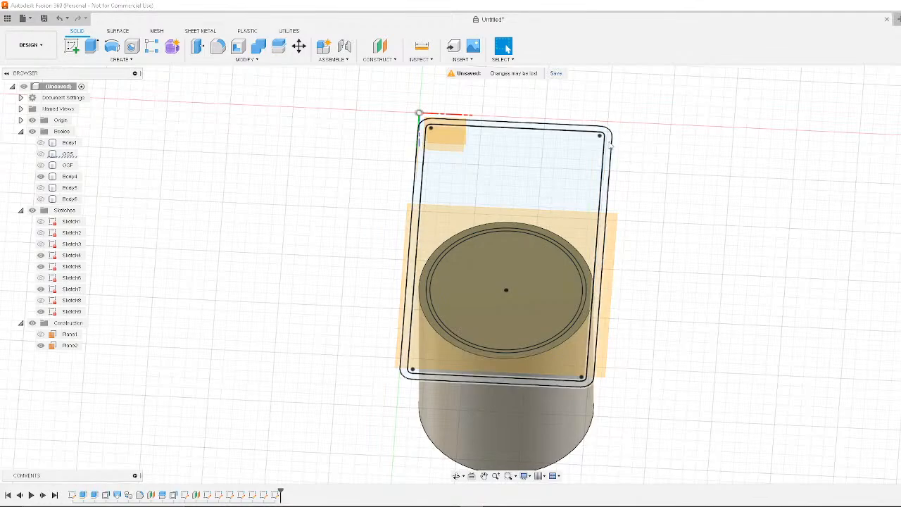
left_click(609, 284)
left_click(618, 320)
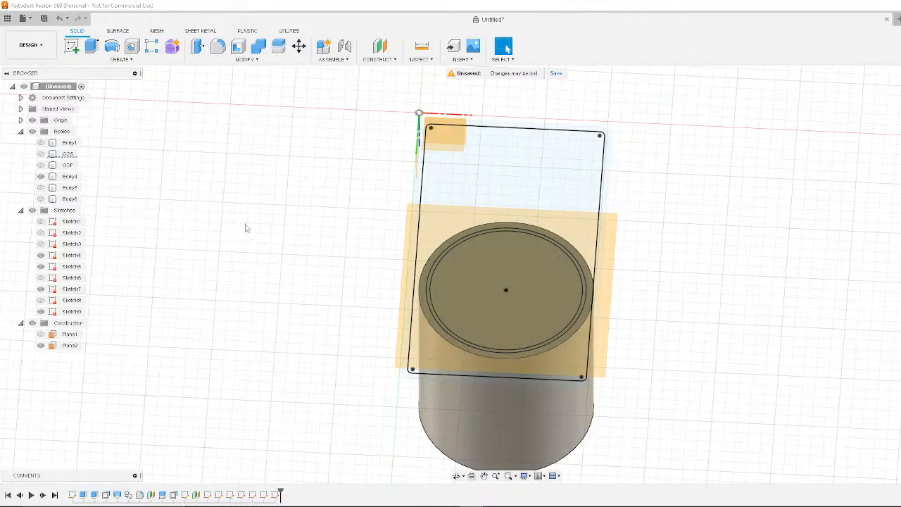
left_click(40, 345)
left_click(20, 322)
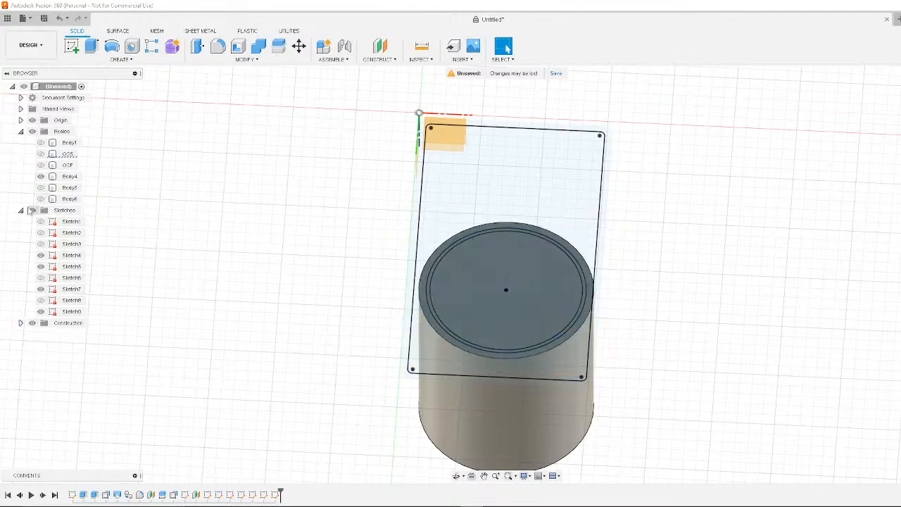
left_click(20, 210)
Show Body6 briefly to compare it with the sketched profiles, and hide it again
left_click(46, 199)
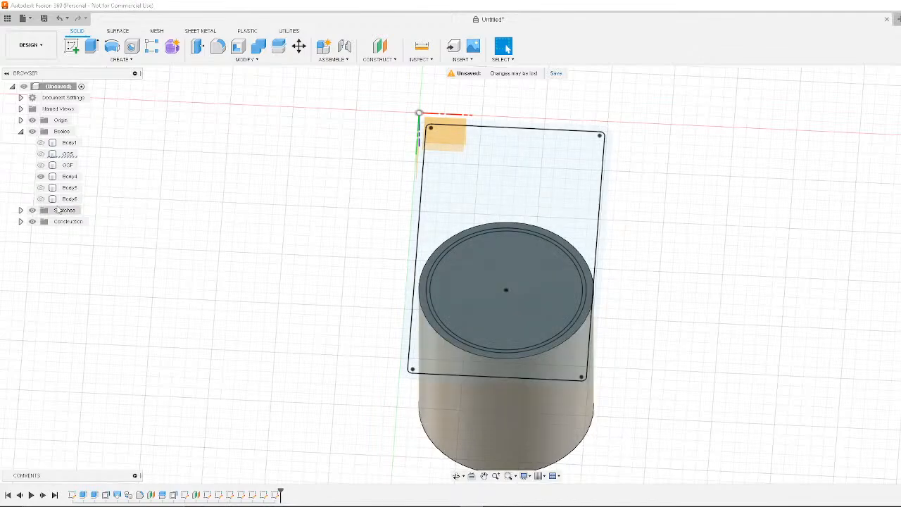
left_click(41, 199)
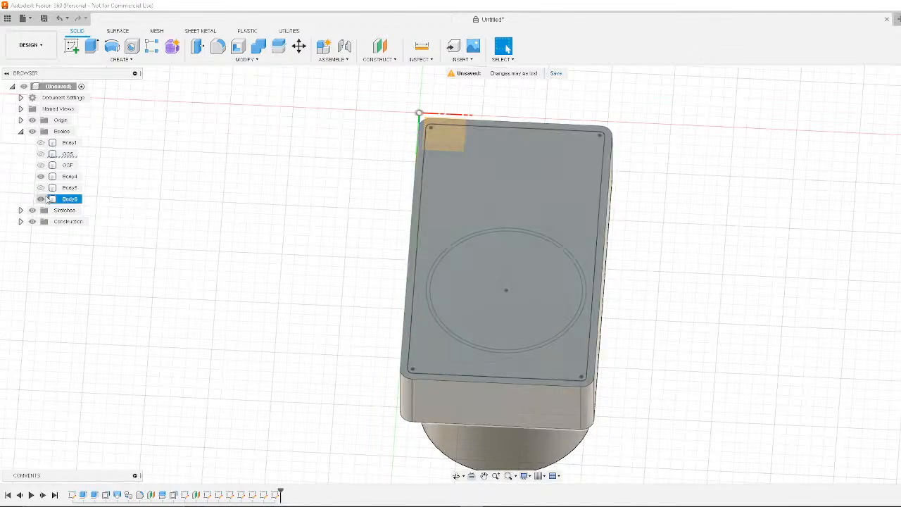
left_click(40, 199)
Loft the ring profile at the tube's end to the rounded rectangle's border profile, joining it to the tube body
middle_click_drag(275, 268, 368, 204, "shift")
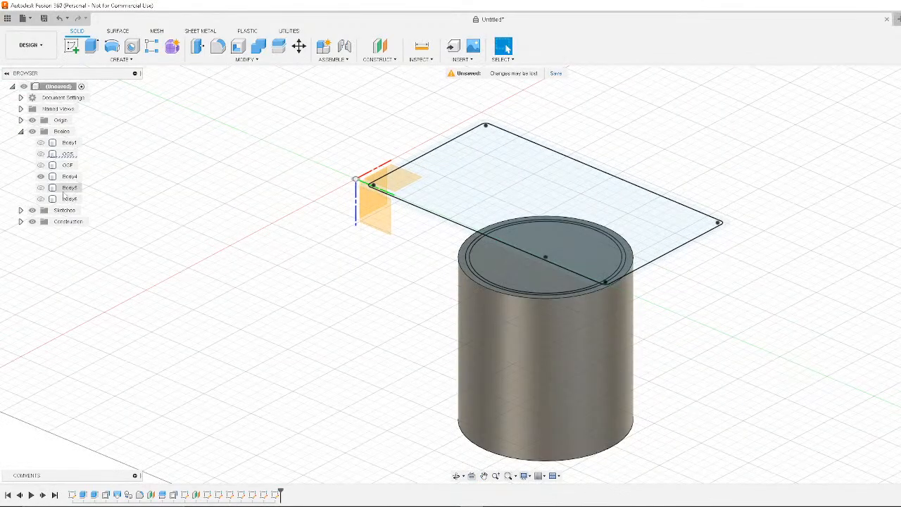
left_click(141, 61)
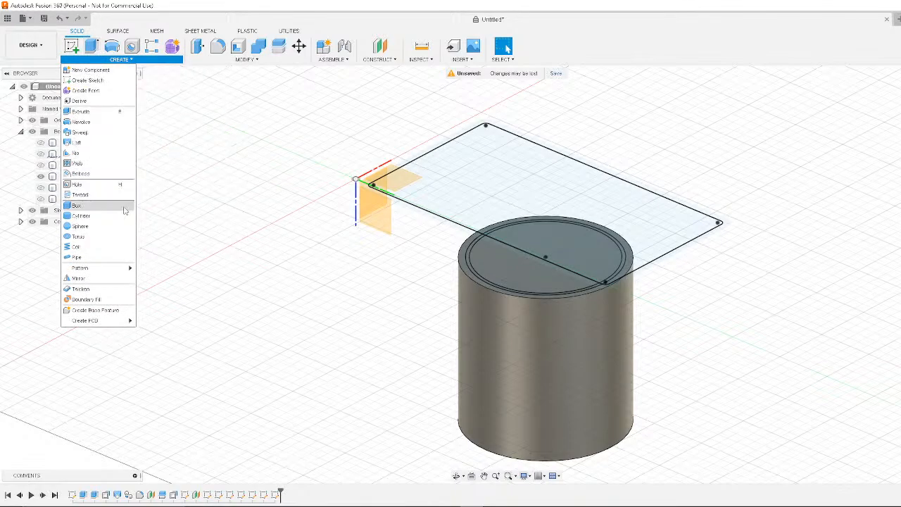
left_click(81, 137)
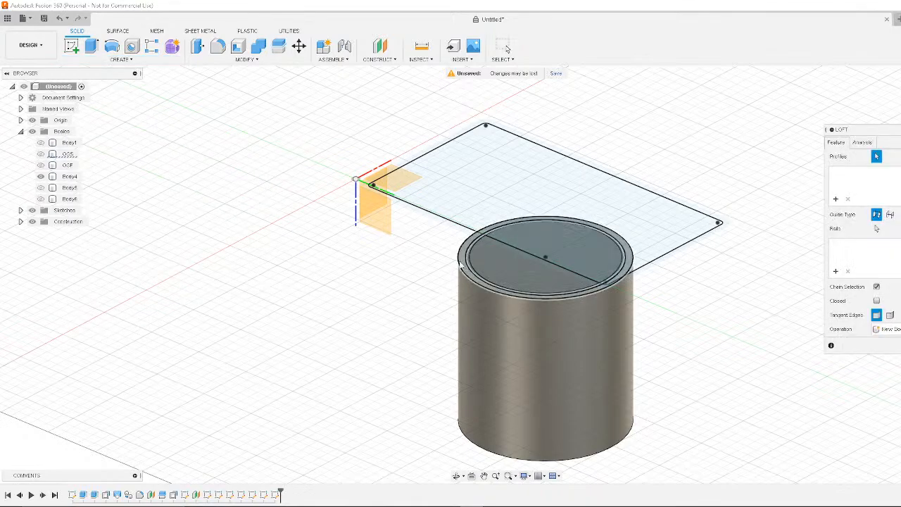
left_click(461, 265)
left_click(448, 221)
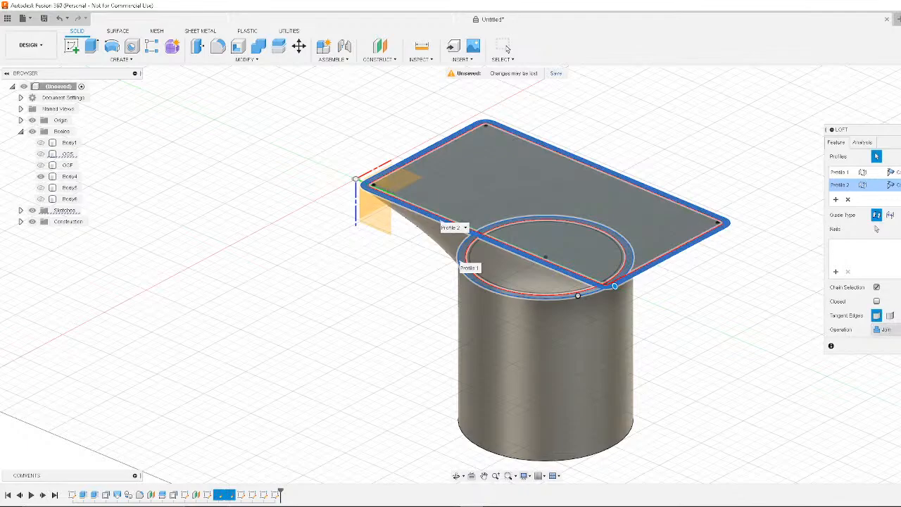
left_click(888, 329)
left_click(888, 373)
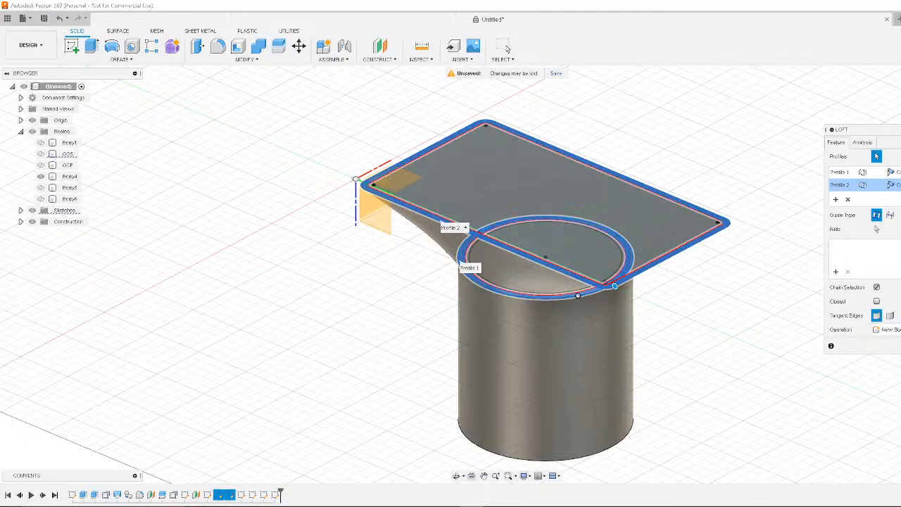
left_click(889, 329)
left_click(888, 373)
key("Return")
middle_click_drag(816, 176, 764, 154, "shift")
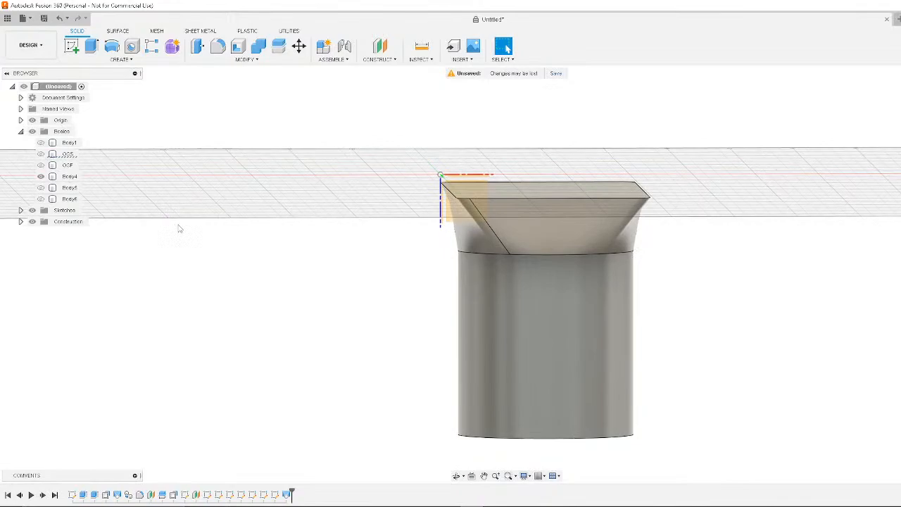
Show Body6 and try to combine it with Body4, selecting Body6 first
left_click(40, 199)
mouse_move(747, 207)
middle_mouse_down("shift")
mouse_move(740, 215)
mouse_move(757, 206)
middle_mouse_up("shift")
left_click(246, 59)
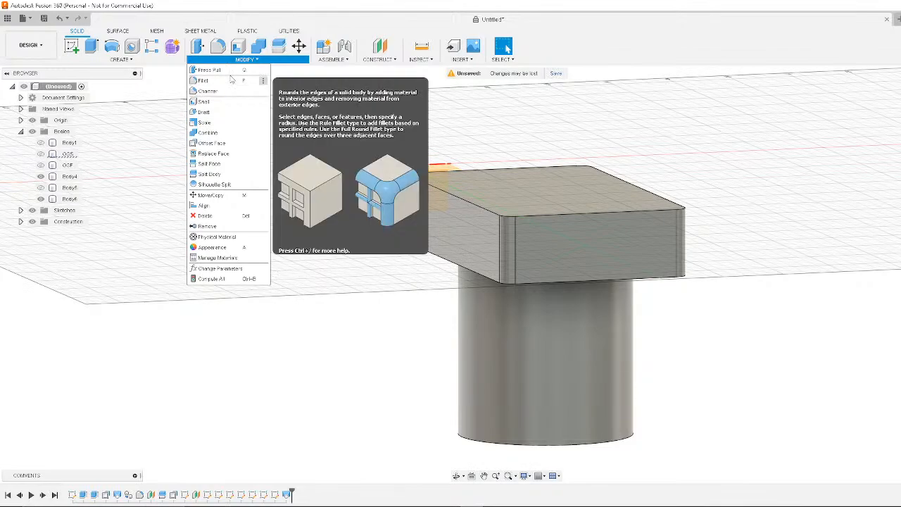
left_click(211, 133)
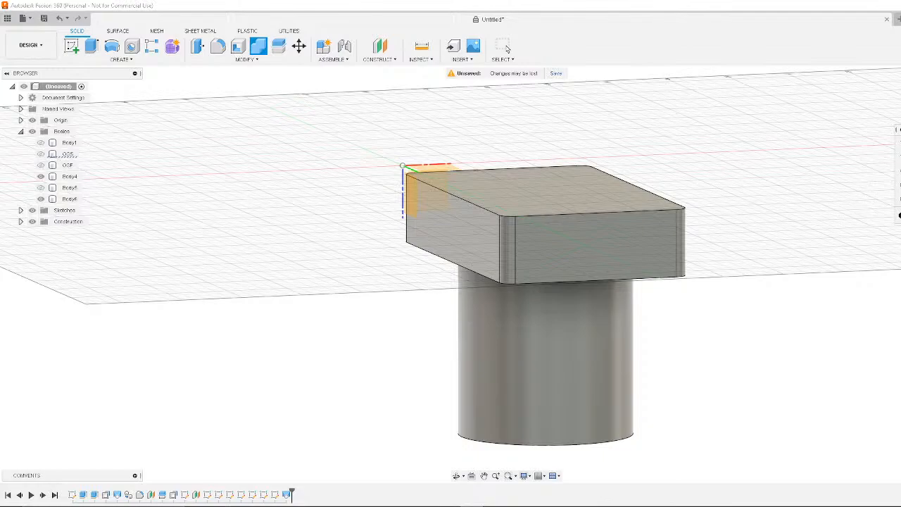
left_click(616, 314)
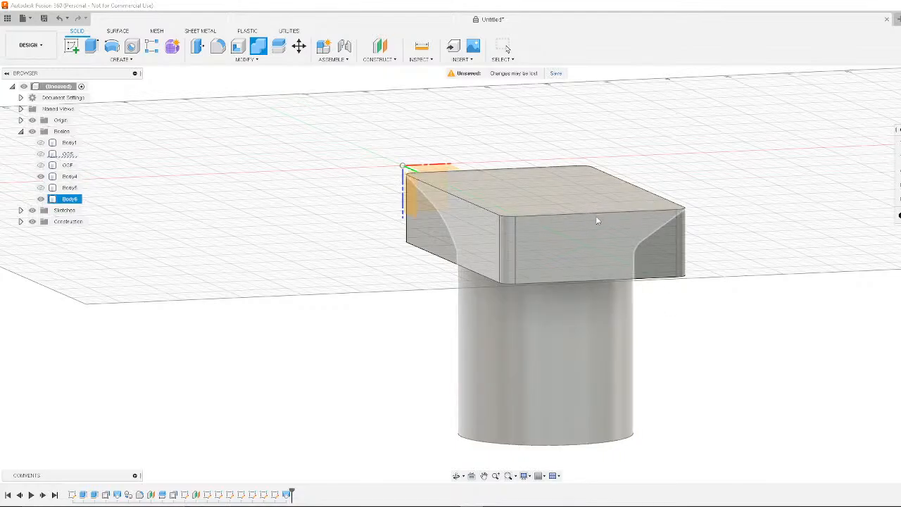
left_click(671, 247)
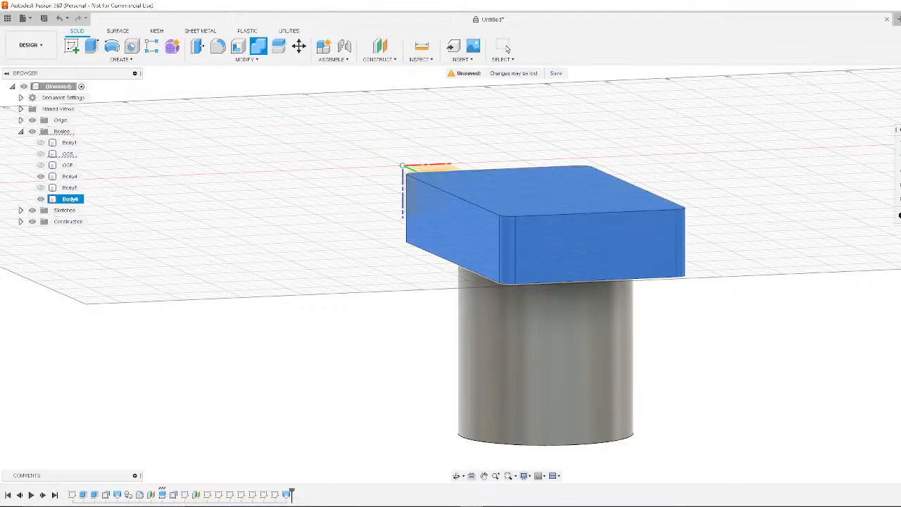
left_click(551, 348)
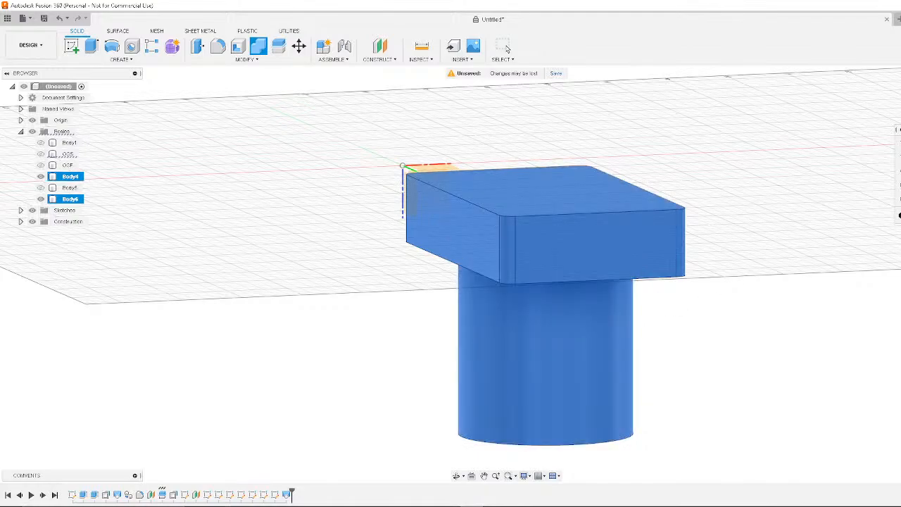
middle_click_drag(794, 233, 819, 230, "shift")
key("Escape")
key("Escape")
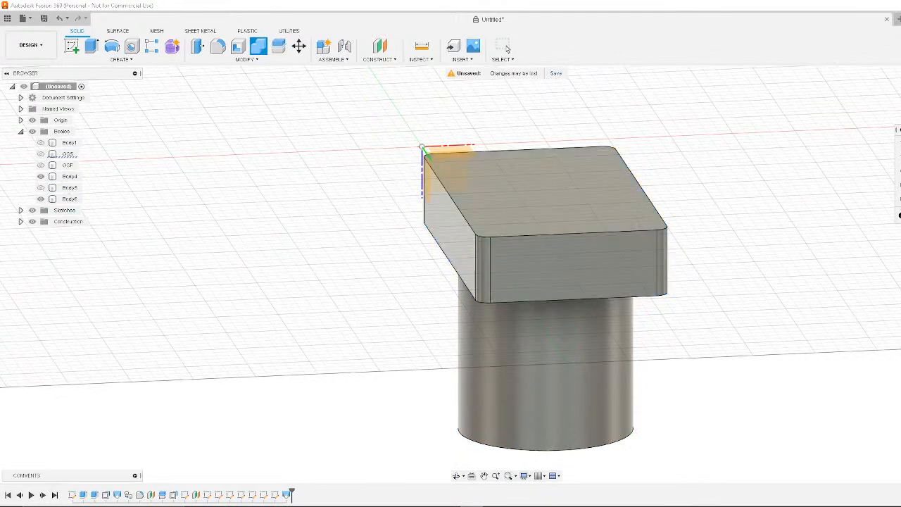
Try a Combine cut with Body4 as the target and Body6 as the tool body
left_click(584, 373)
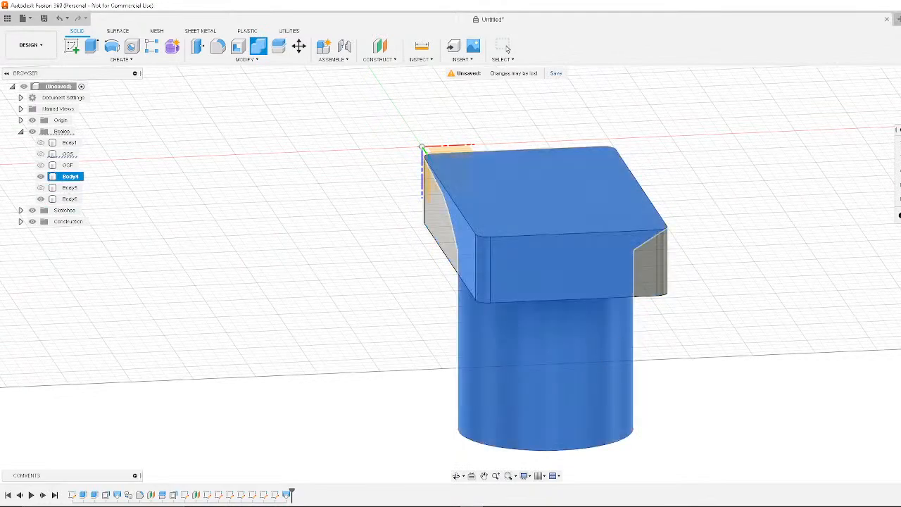
left_click(568, 257)
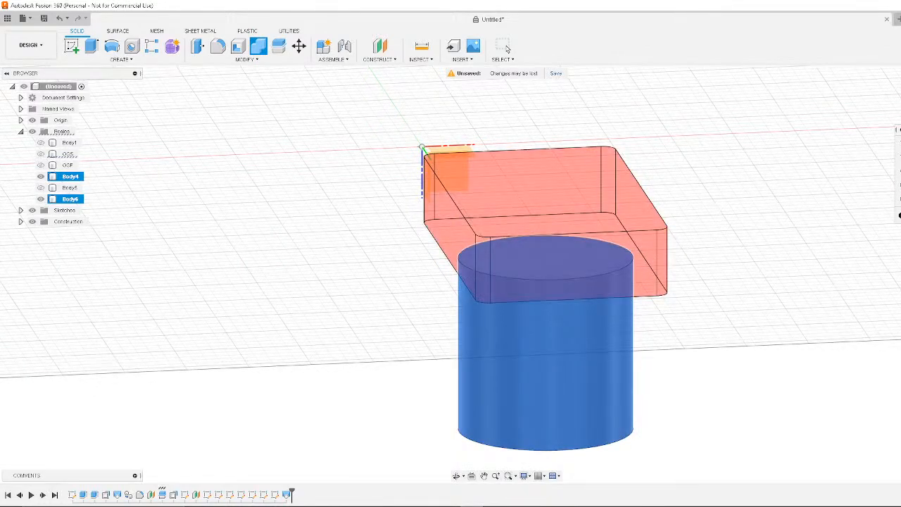
mouse_move(772, 266)
middle_mouse_down("shift")
mouse_move(770, 232)
mouse_move(767, 251)
middle_mouse_up("shift")
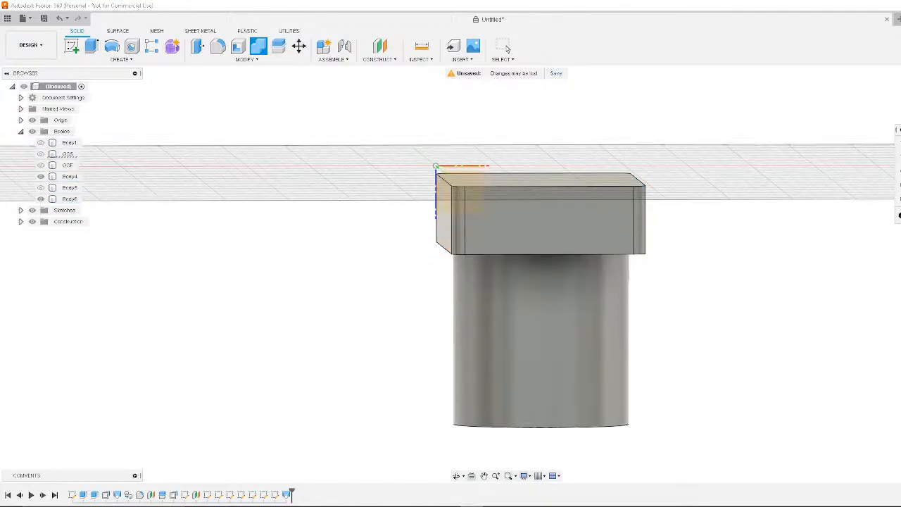
middle_click_drag(750, 198, 776, 220, "shift")
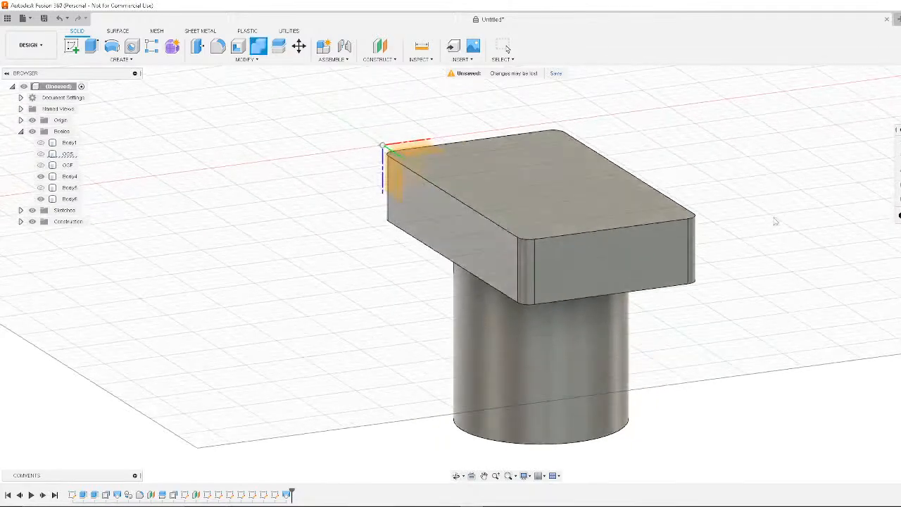
Try combining with Body6 as the target and Body4 as the tool, previewing the Cut and Intersect operations
left_click(664, 258)
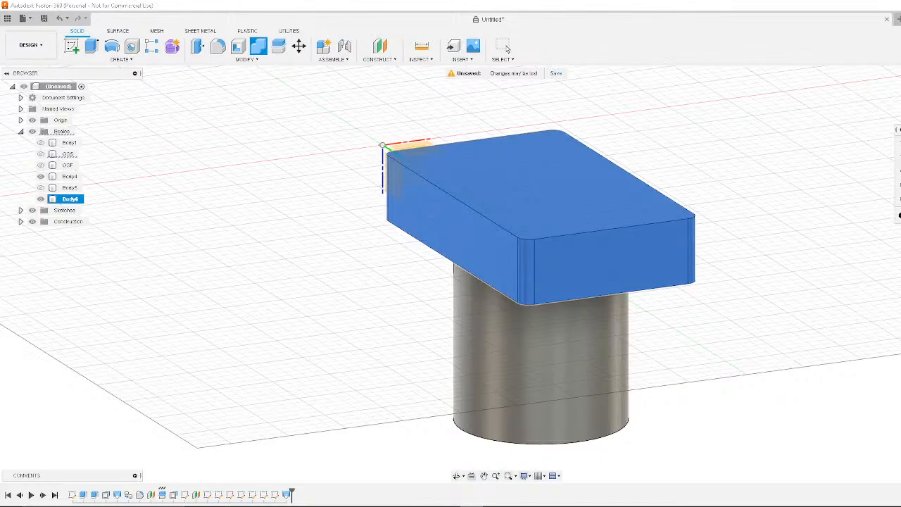
left_click(507, 371)
middle_click_drag(828, 324, 781, 322)
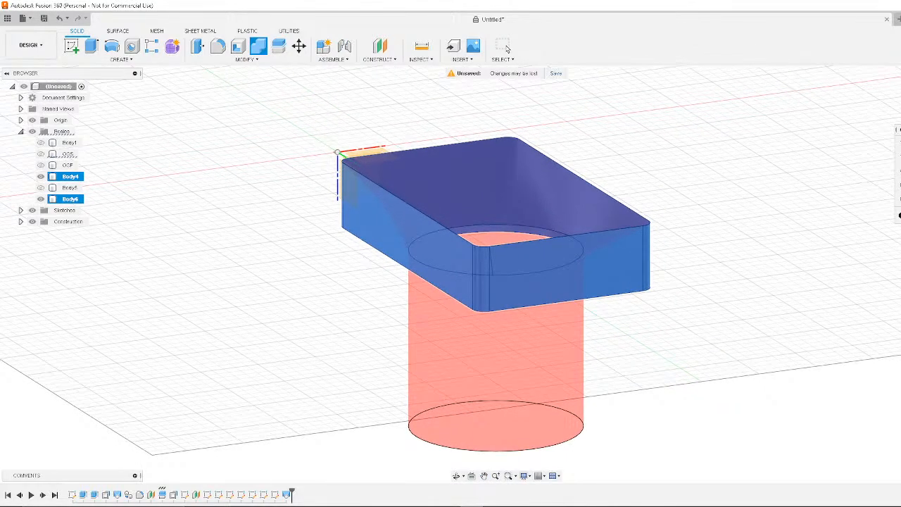
key("Down")
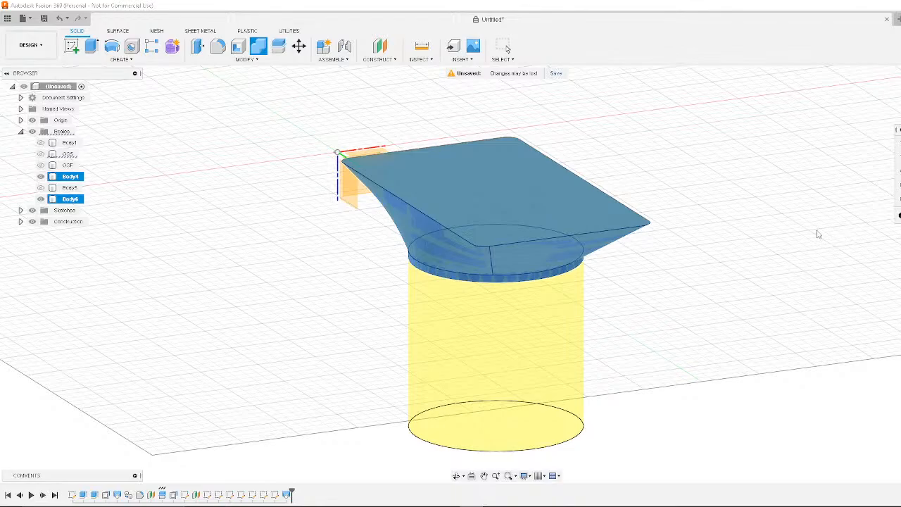
mouse_move(798, 199)
middle_mouse_down("shift")
mouse_move(759, 195)
mouse_move(775, 218)
mouse_move(777, 181)
mouse_move(770, 223)
mouse_move(782, 223)
mouse_move(773, 223)
mouse_move(775, 202)
mouse_move(796, 187)
mouse_move(794, 212)
middle_mouse_up("shift")
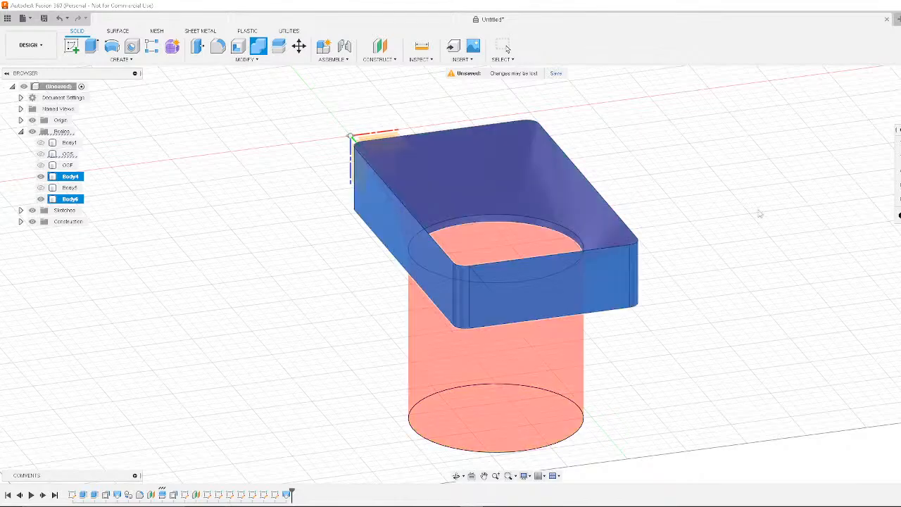
mouse_move(760, 213)
middle_mouse_down("shift")
mouse_move(784, 157)
mouse_move(730, 217)
mouse_move(767, 181)
mouse_move(761, 201)
mouse_move(730, 225)
mouse_move(747, 176)
mouse_move(726, 242)
mouse_move(748, 209)
middle_mouse_up("shift")
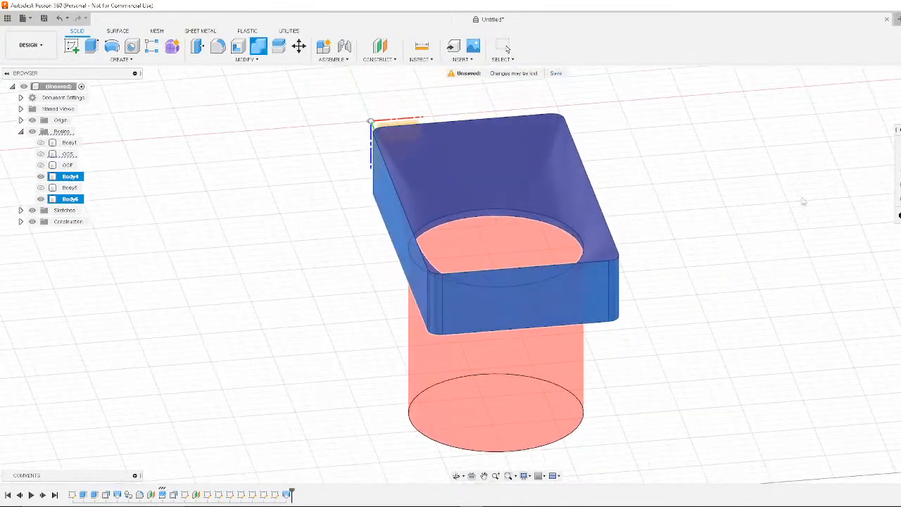
left_click(674, 204)
mouse_move(675, 204)
middle_mouse_down("shift")
mouse_move(668, 259)
mouse_move(683, 211)
mouse_move(674, 190)
mouse_move(672, 198)
middle_mouse_up("shift")
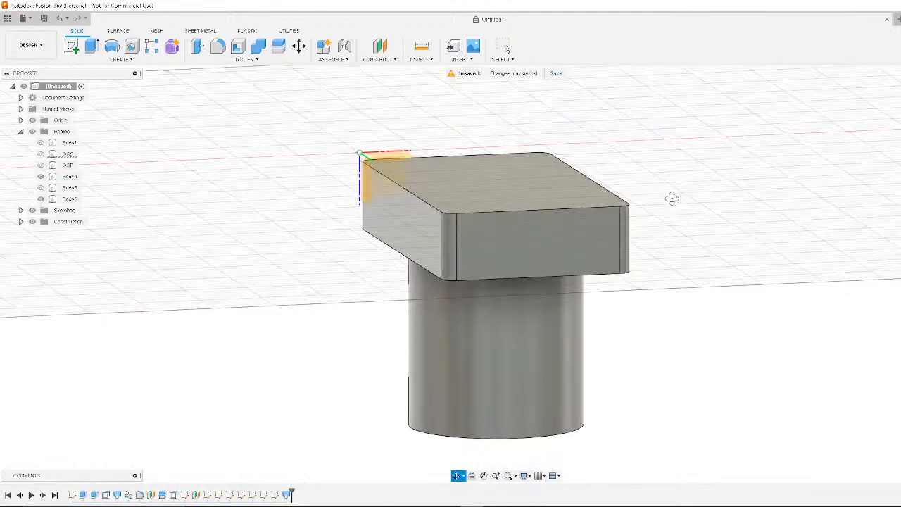
Try again to cut Body4 with Combine, using Body4 as the target and Body6 as the tool body
left_click(258, 46)
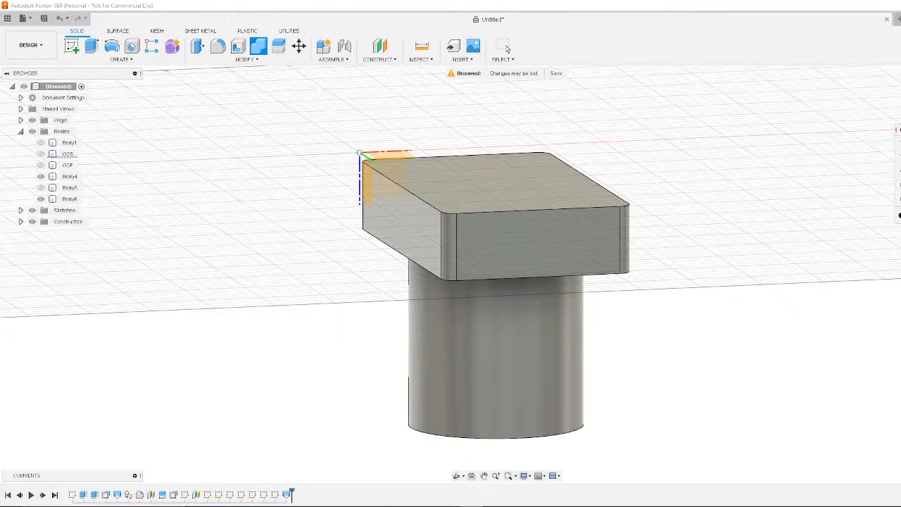
left_click(590, 227)
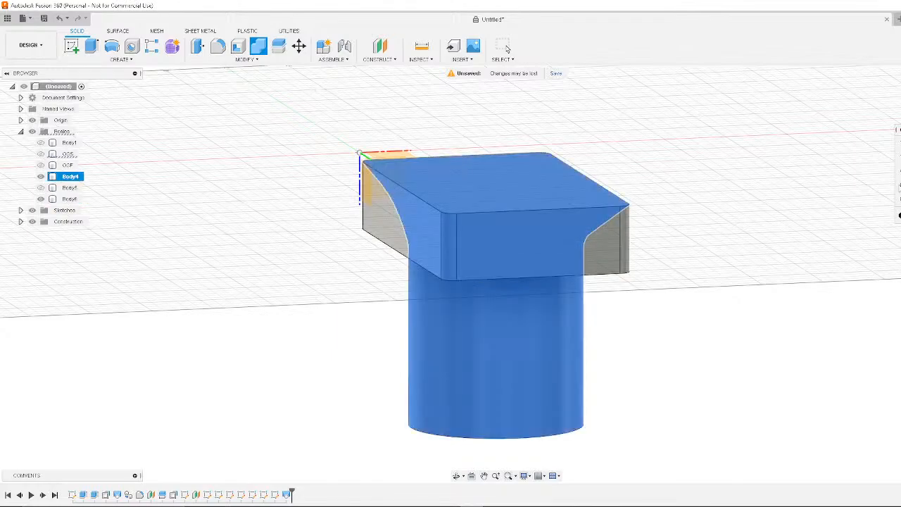
left_click(900, 145)
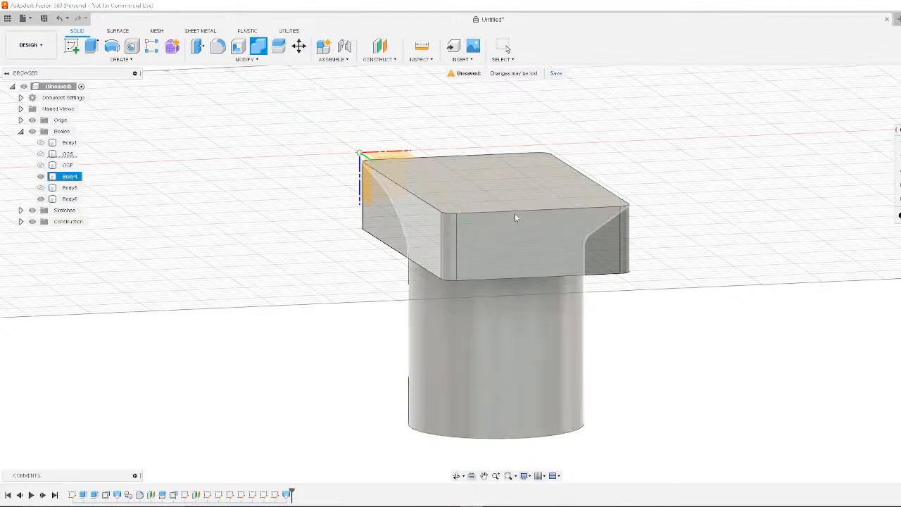
left_click(624, 238)
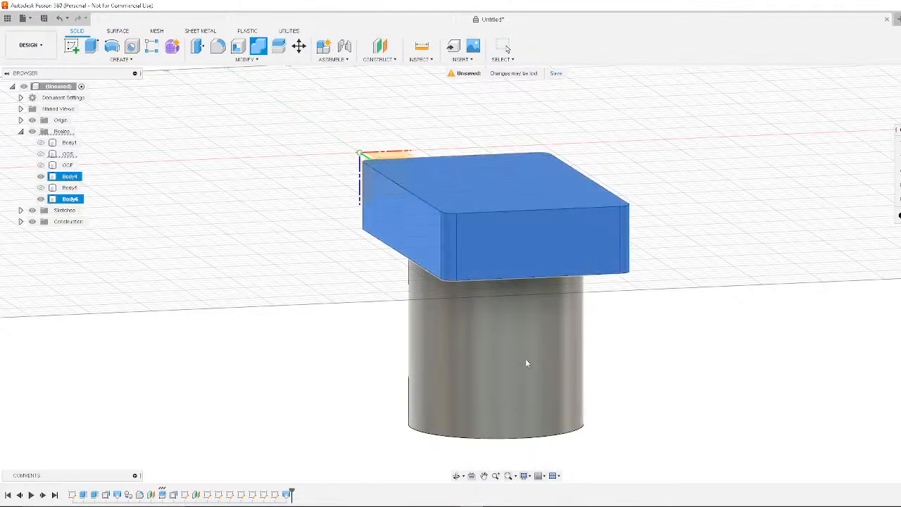
left_click(525, 362)
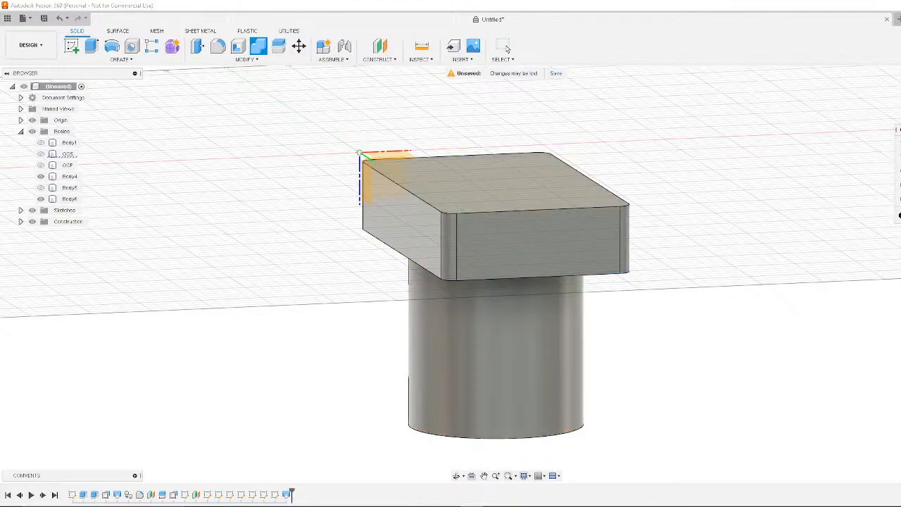
left_click(537, 301)
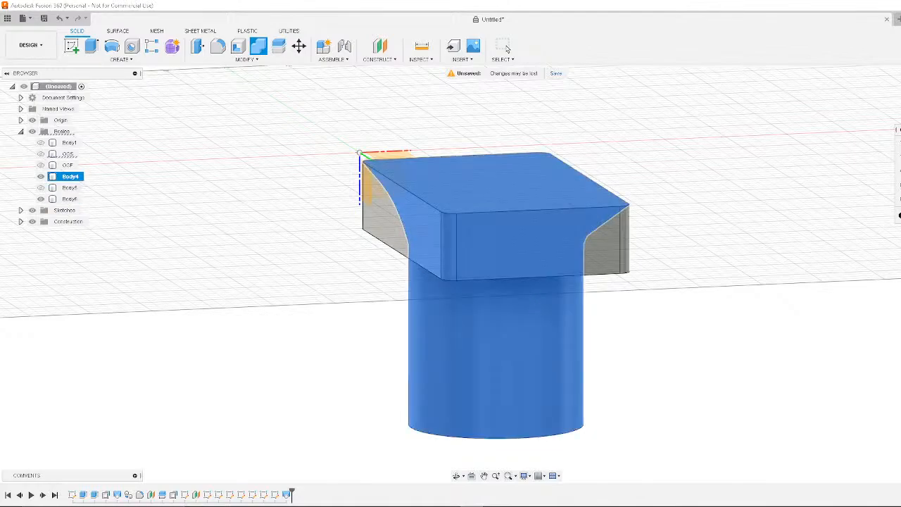
left_click(571, 260)
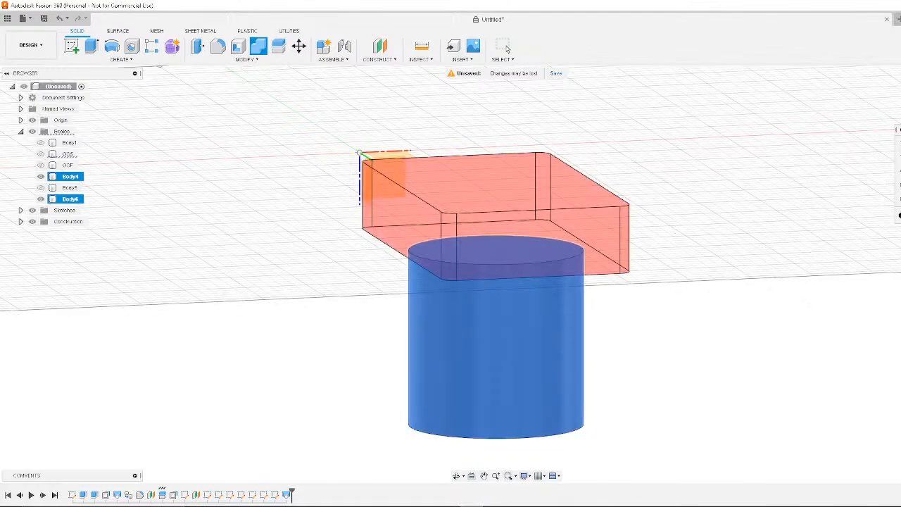
key("Return")
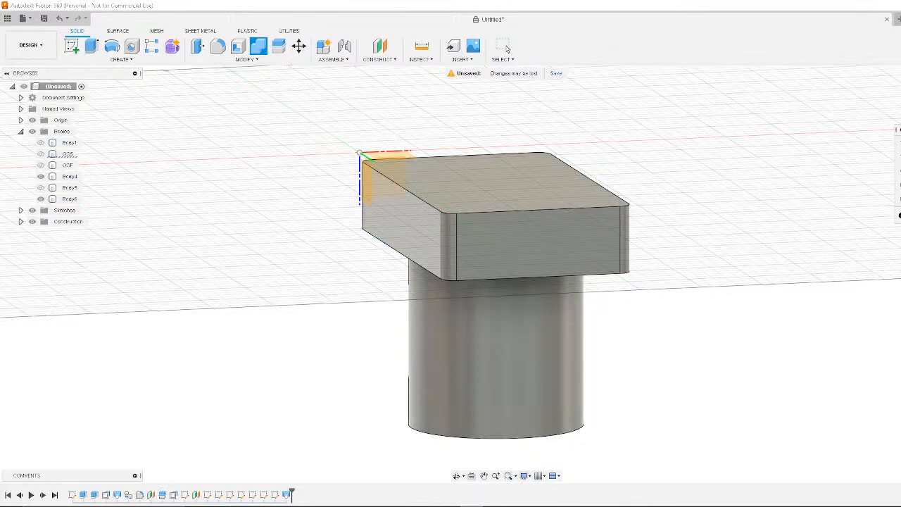
Try an Intersect combine into a new component, with Body6 as the target and Body4 as the tool, and expand the component
left_click(522, 187)
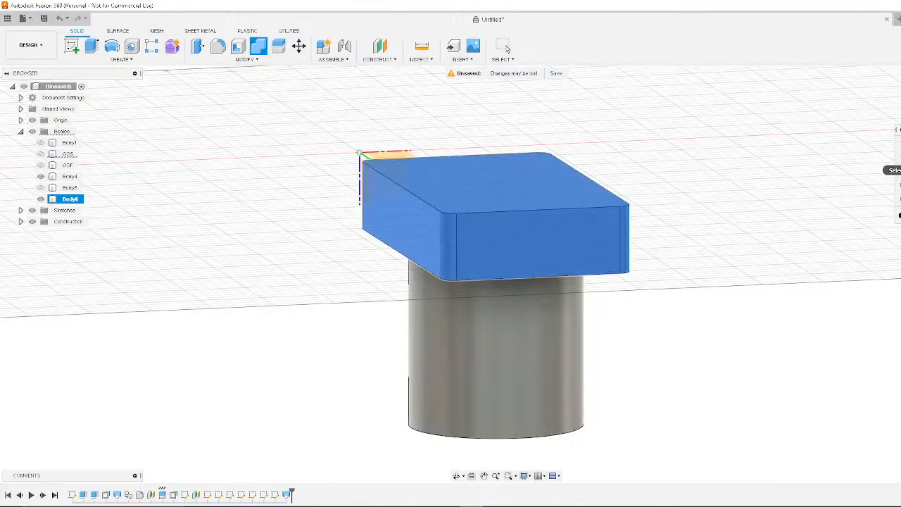
left_click(514, 347)
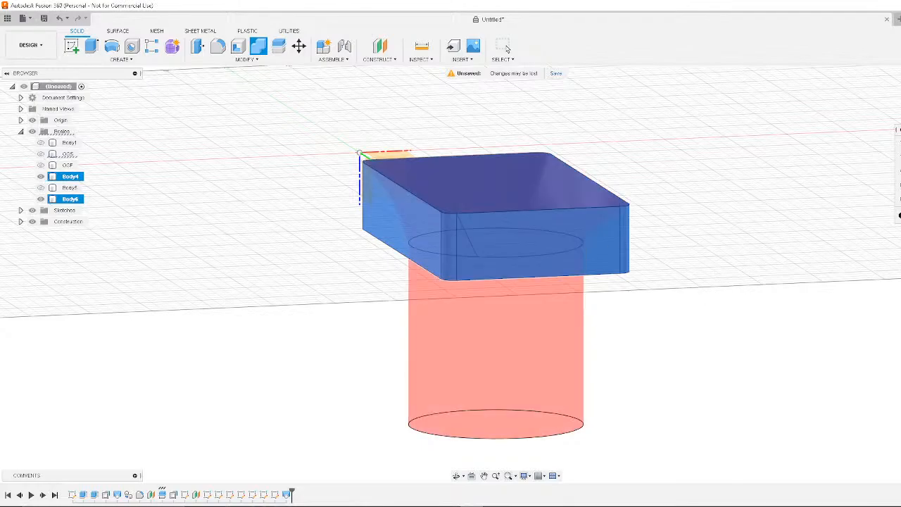
left_click(900, 213)
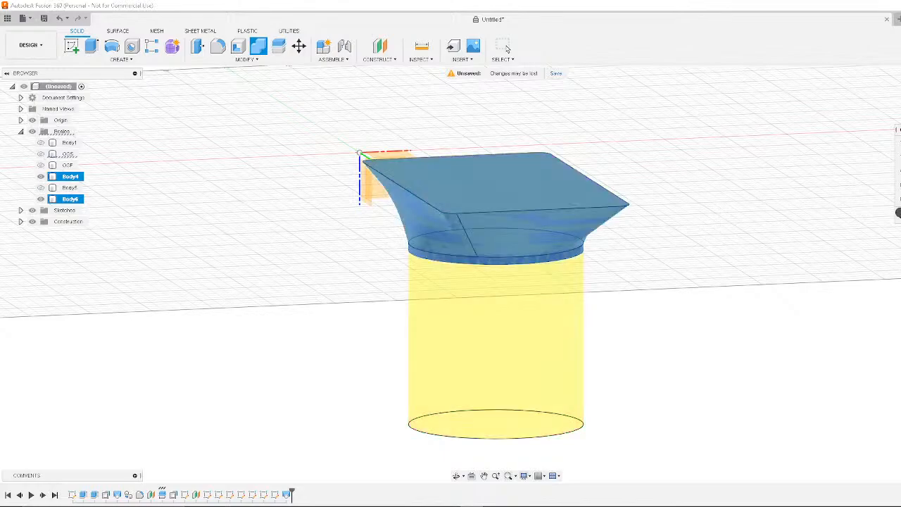
key("Return")
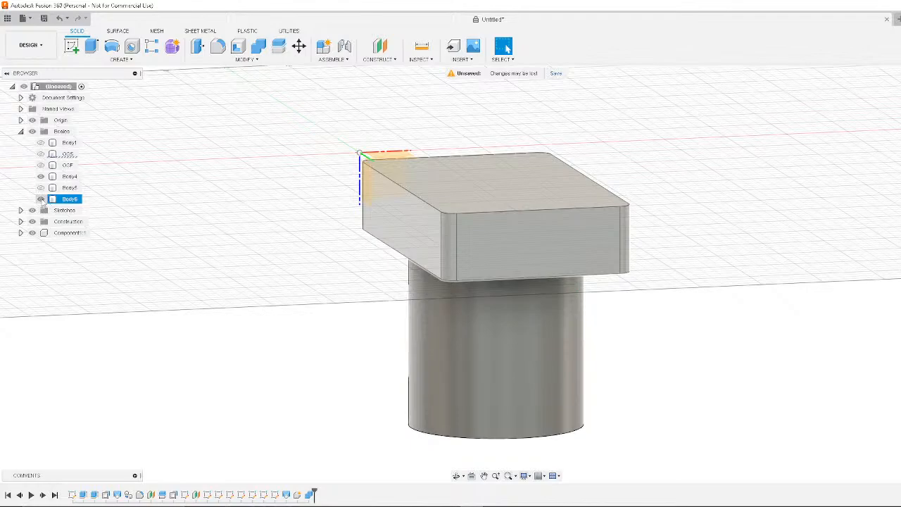
left_click(21, 233)
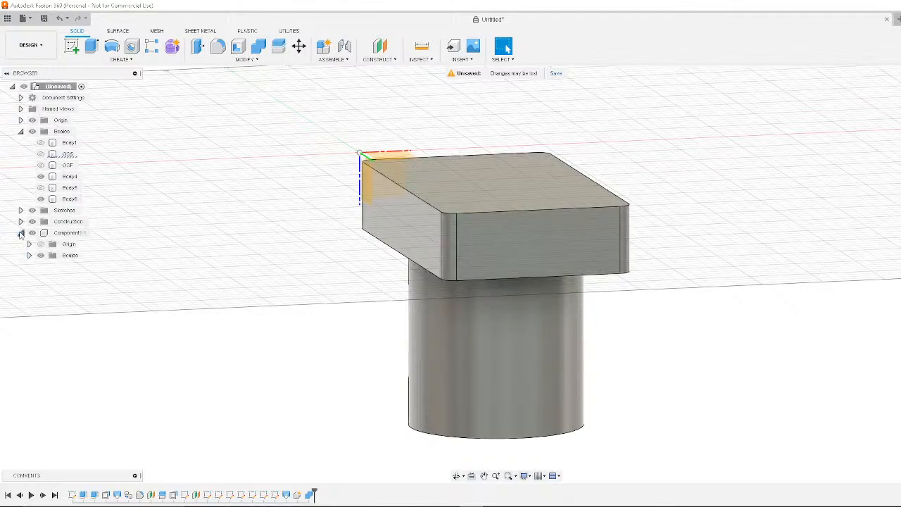
Undo the combine, the showing of Body6 and the loft between the tube and the rounded rectangle
key("ctrl+z")
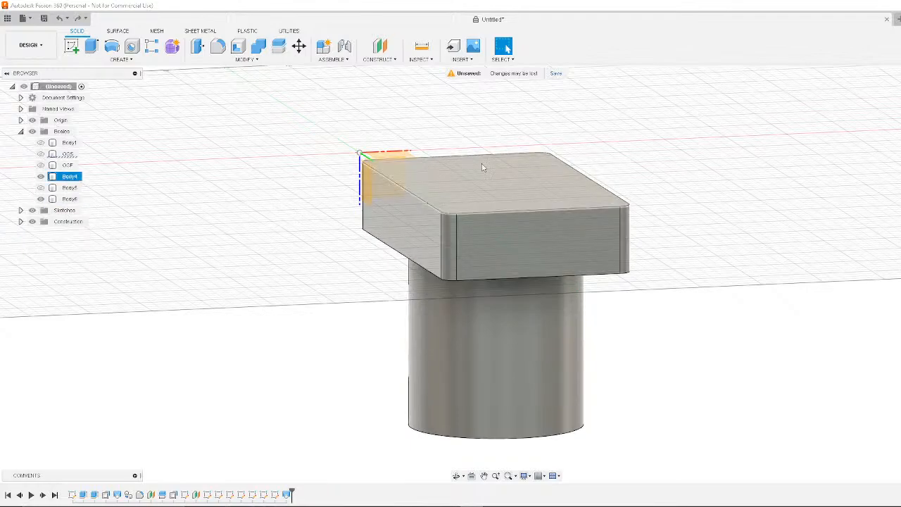
key("ctrl+z")
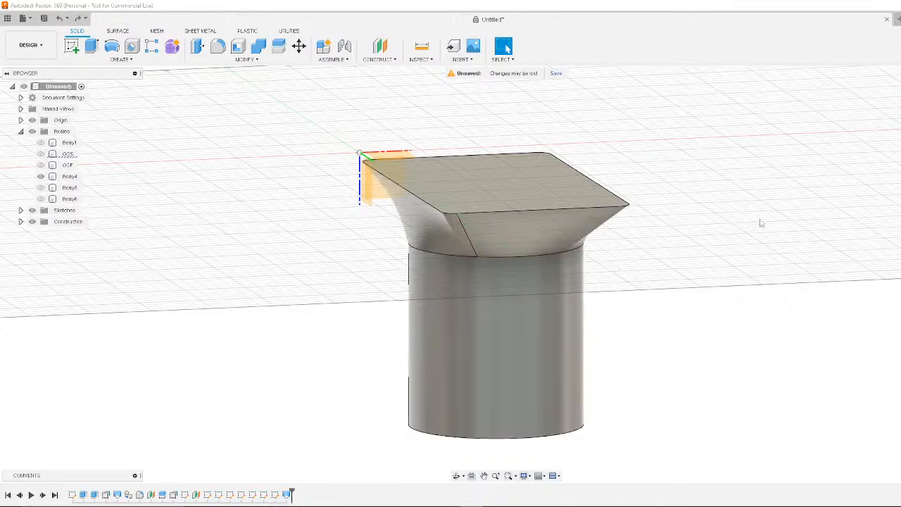
key("ctrl+z")
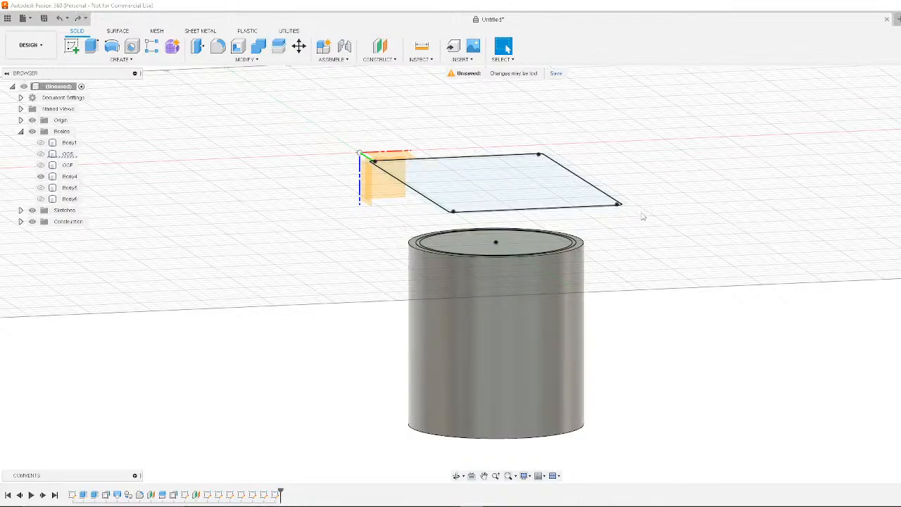
left_click(260, 50)
left_click(41, 199)
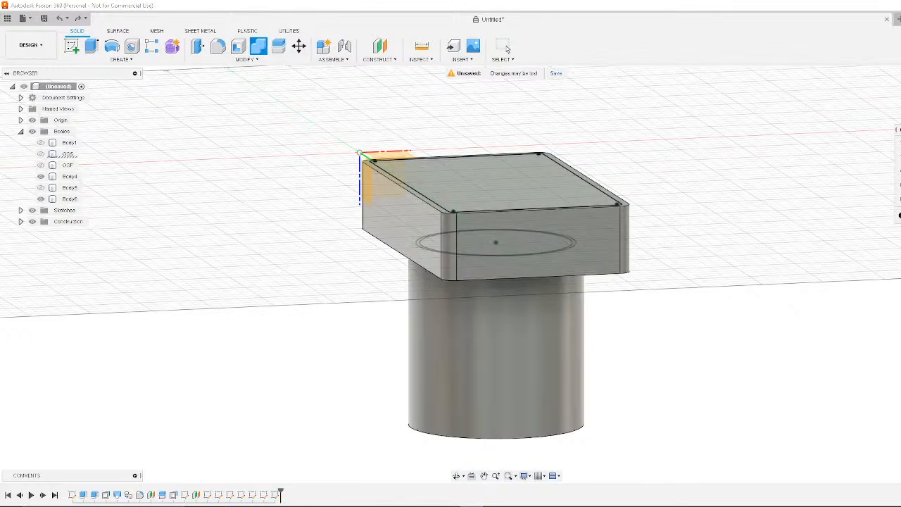
key("Escape")
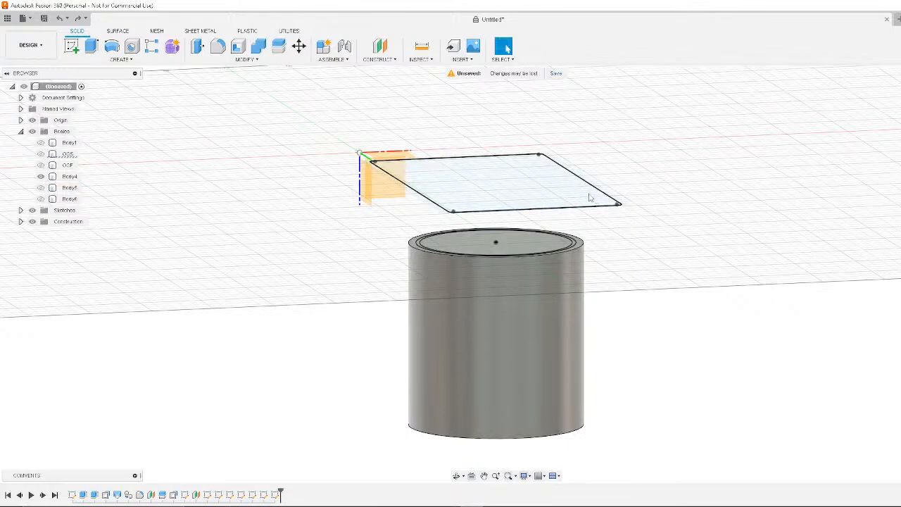
Try a Join loft from the ring profile at the tube's end to the rounded rectangle's border profile
left_click(420, 247)
left_click(121, 59)
left_click(105, 141)
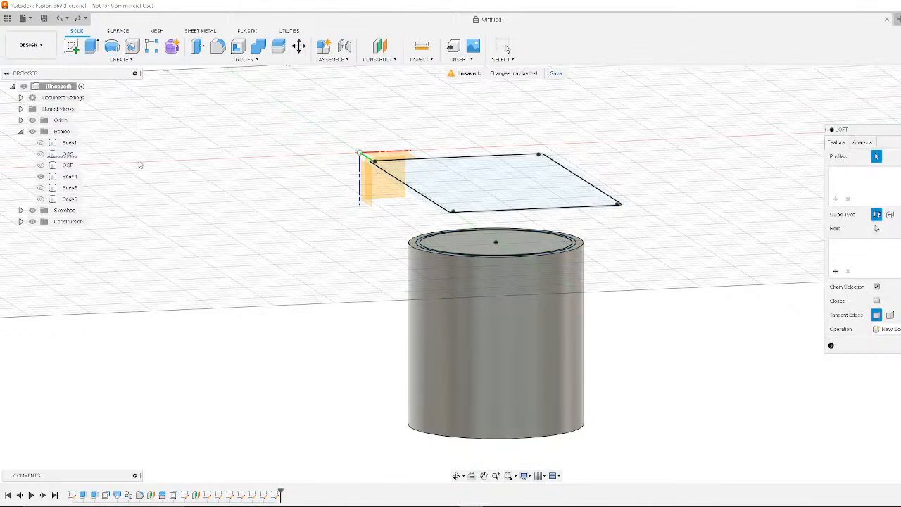
left_click(422, 250)
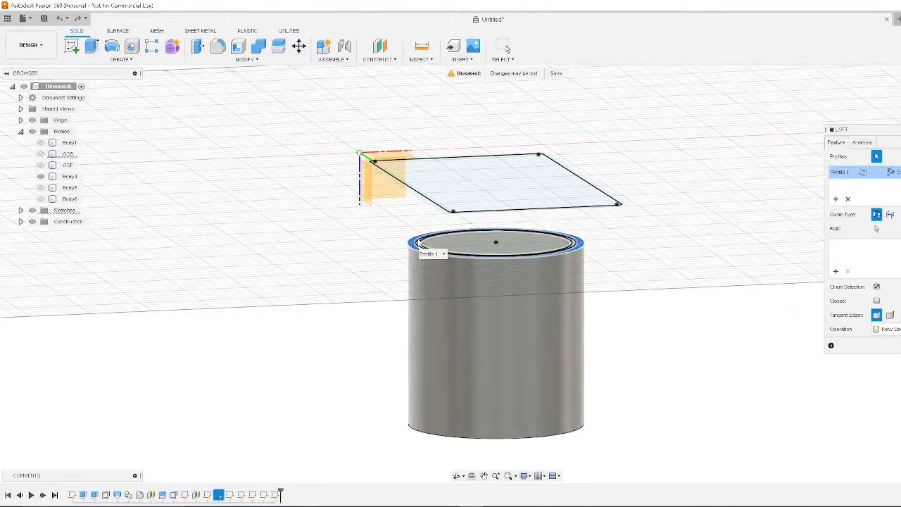
left_click(383, 176)
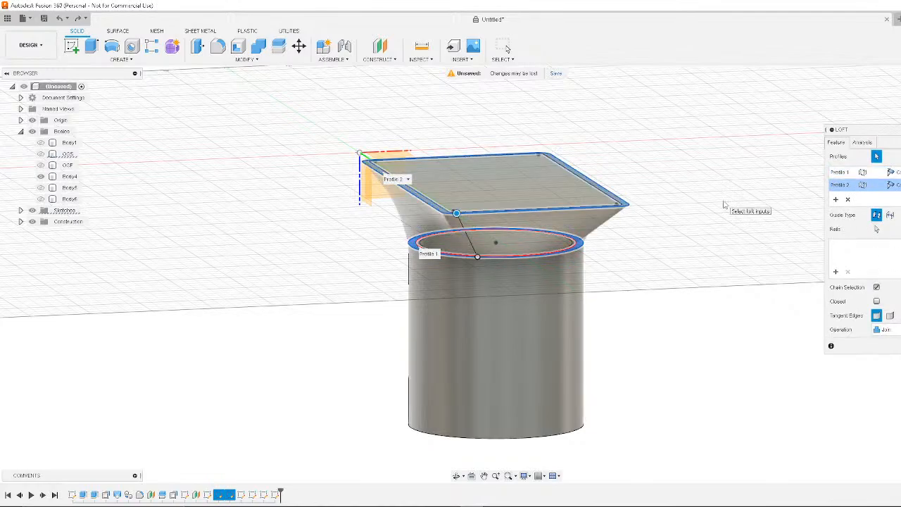
middle_click_drag(747, 199, 749, 236, "shift")
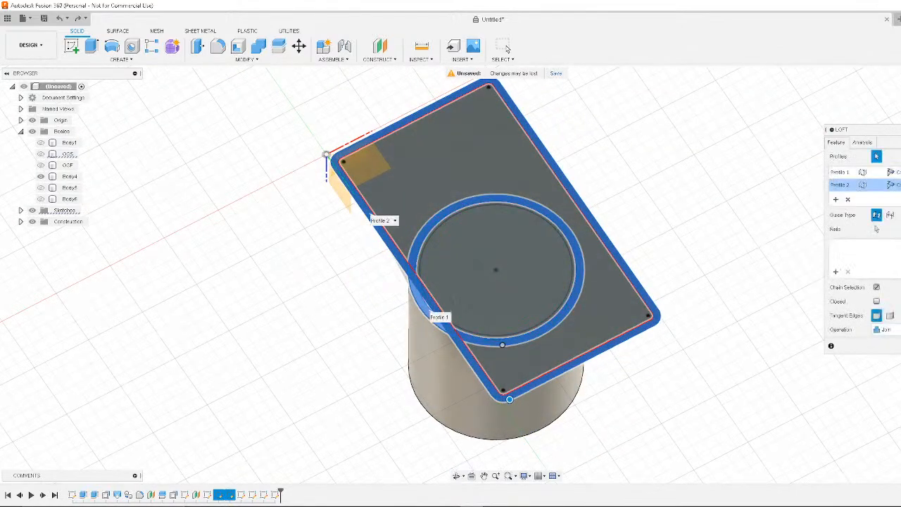
key("Escape")
Expand the list of sketches and hide Sketch5, the rounded rectangle above the tube
mouse_move(777, 187)
middle_mouse_down("shift")
mouse_move(823, 160)
mouse_move(837, 187)
mouse_move(823, 220)
middle_mouse_up("shift")
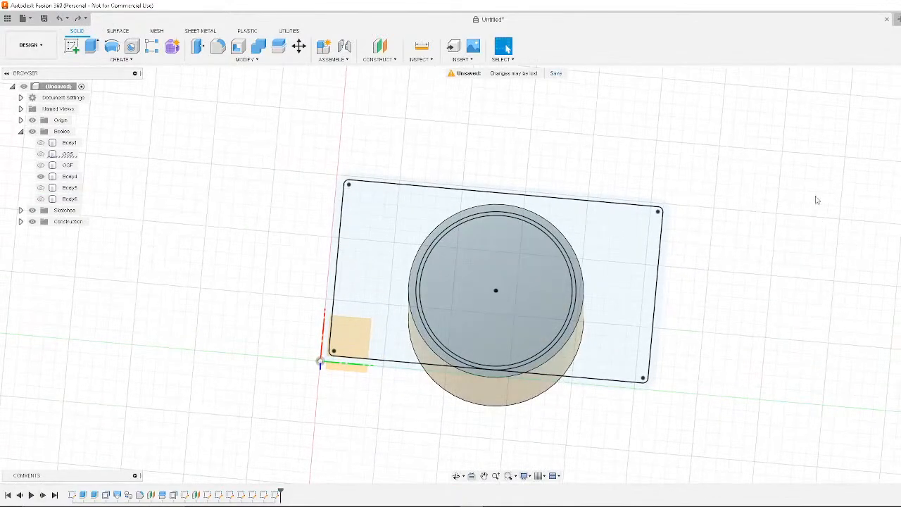
left_click(131, 49)
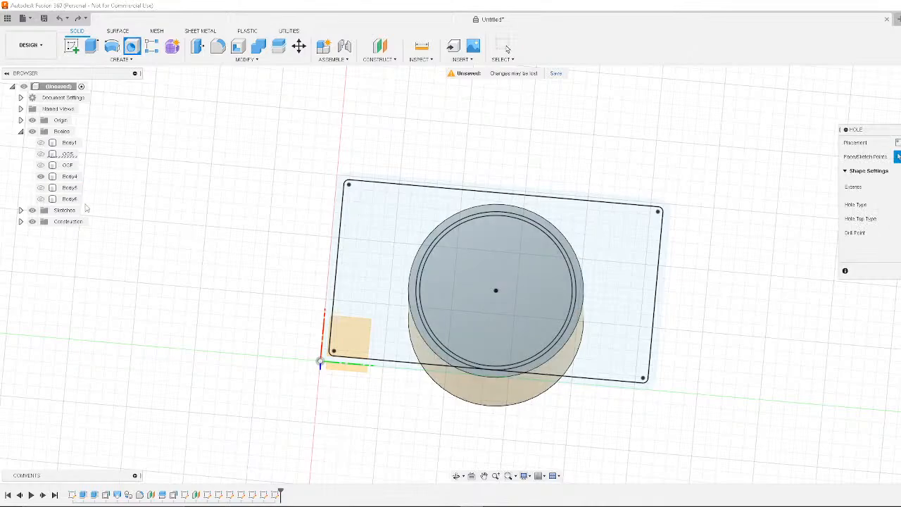
left_click(21, 222)
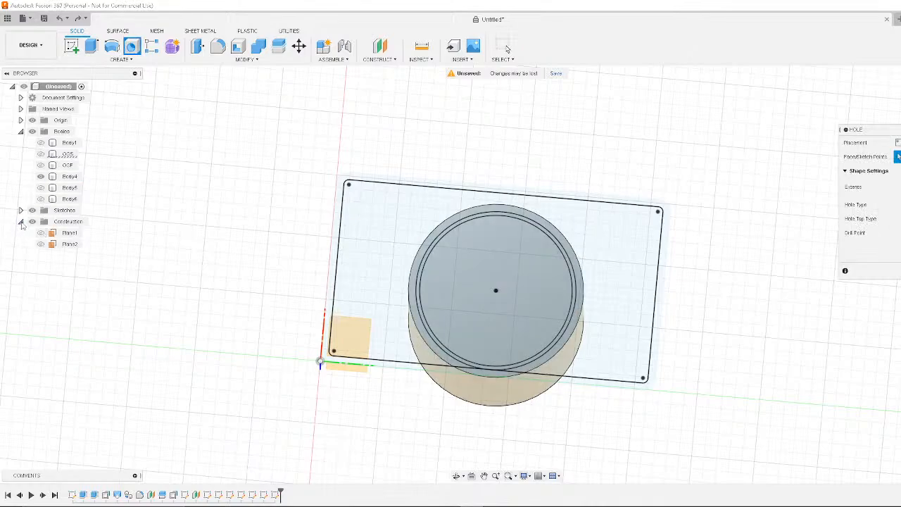
left_click(20, 221)
left_click(20, 210)
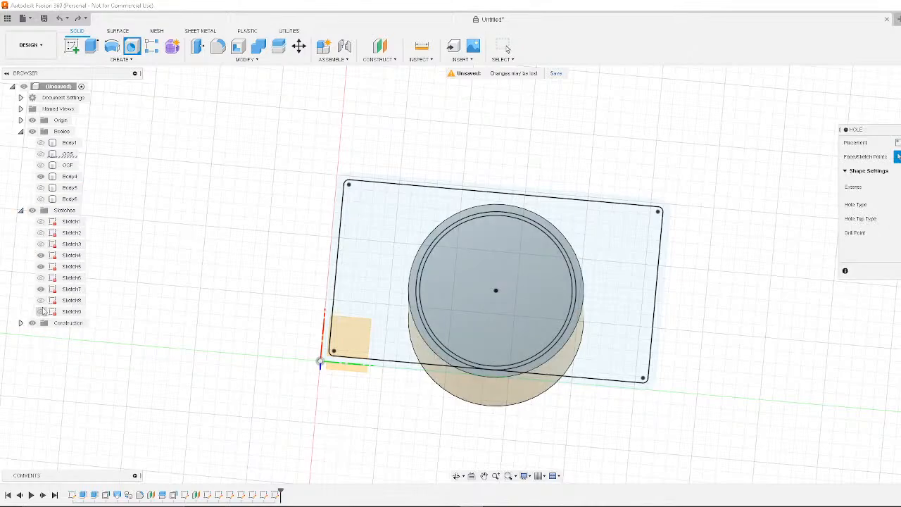
left_click(41, 266)
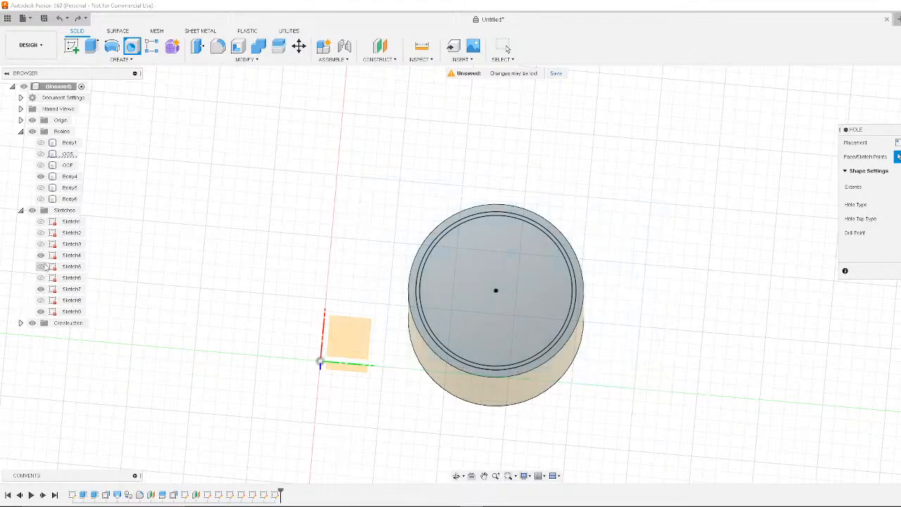
scroll(547, 262, "up", 3)
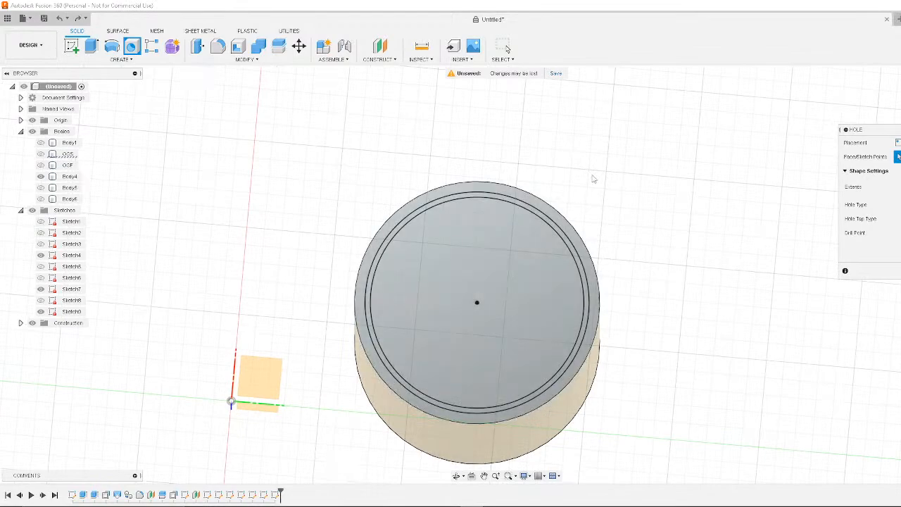
left_click(504, 47)
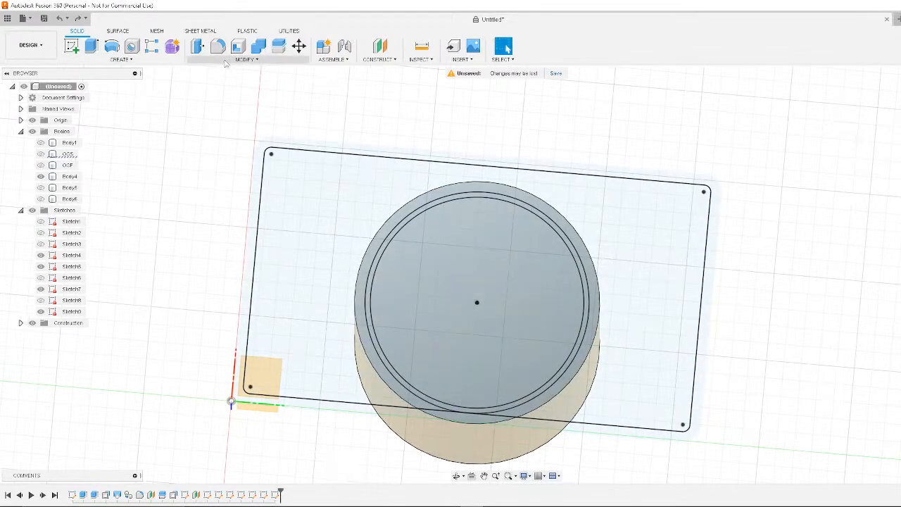
left_click(41, 266)
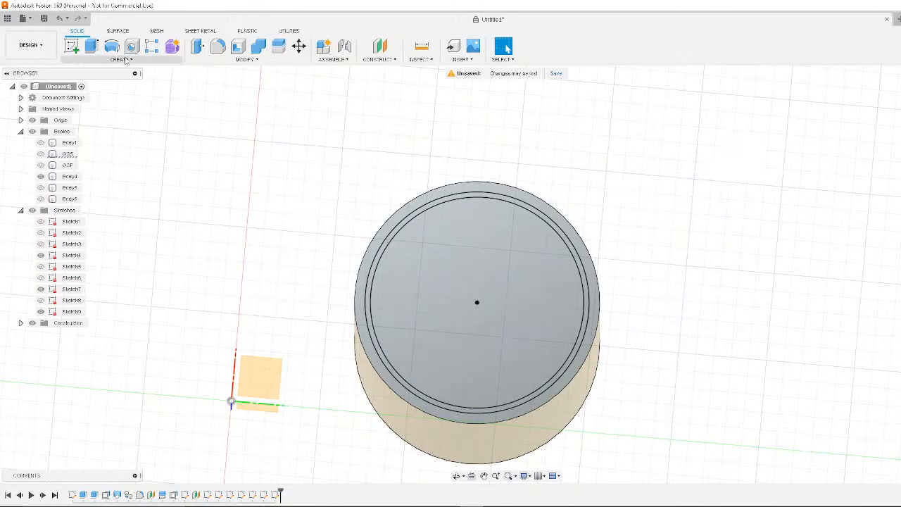
left_click(198, 47)
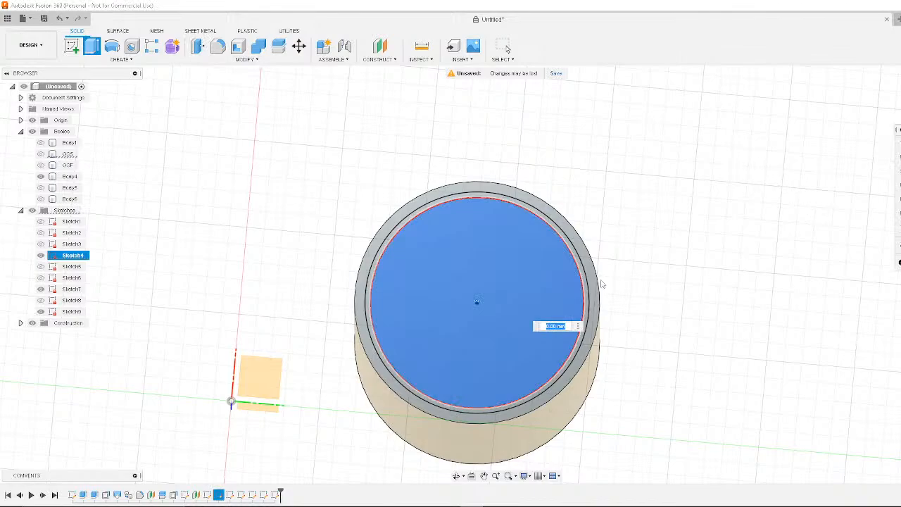
middle_click_drag(602, 285, 692, 251, "shift")
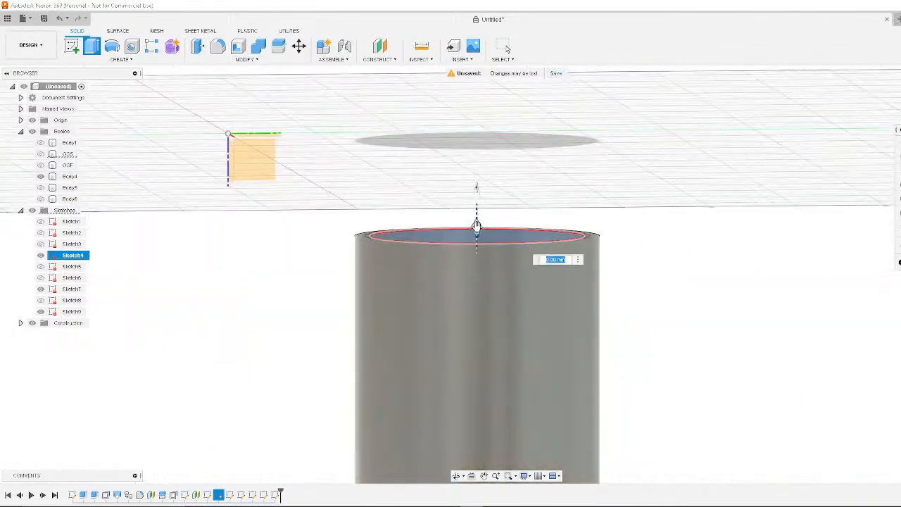
key("Escape")
Cut the inner circle profile at the tube's end 100 mm through the solid tube with an Extrude
middle_click_drag(822, 260, 795, 278, "shift")
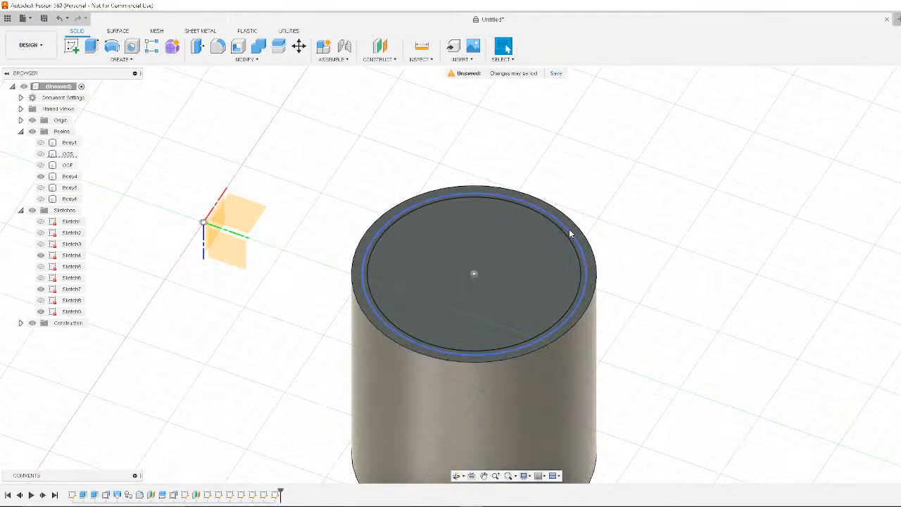
left_click(287, 62)
left_click(209, 70)
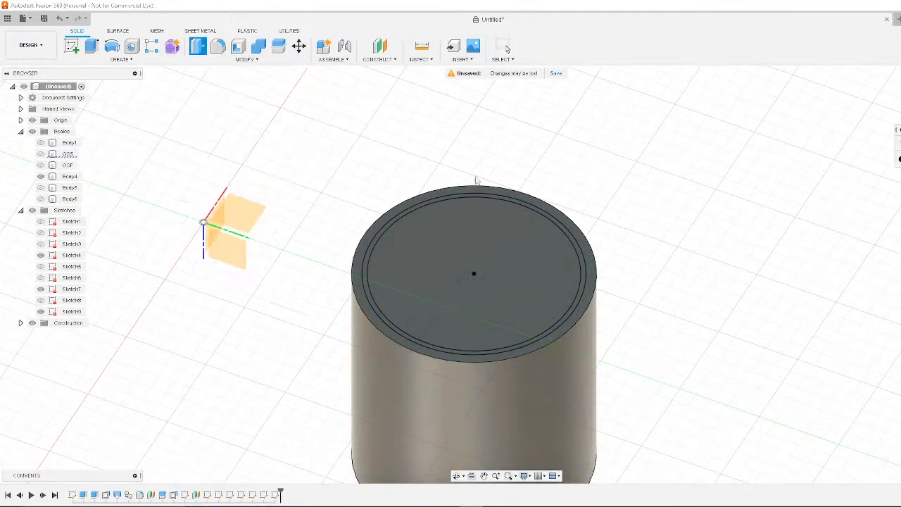
left_click(550, 226)
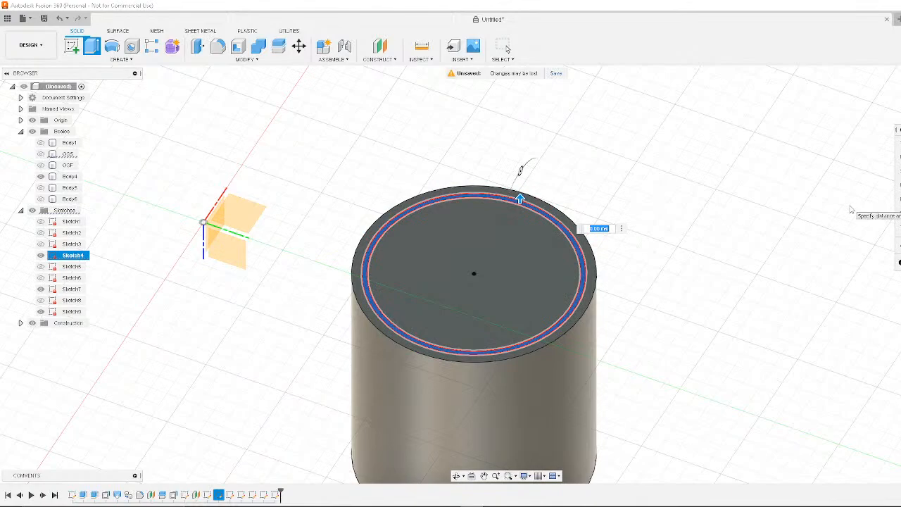
left_click(506, 258)
middle_click_drag(677, 270, 656, 243, "shift")
left_click_drag(467, 309, 451, 500)
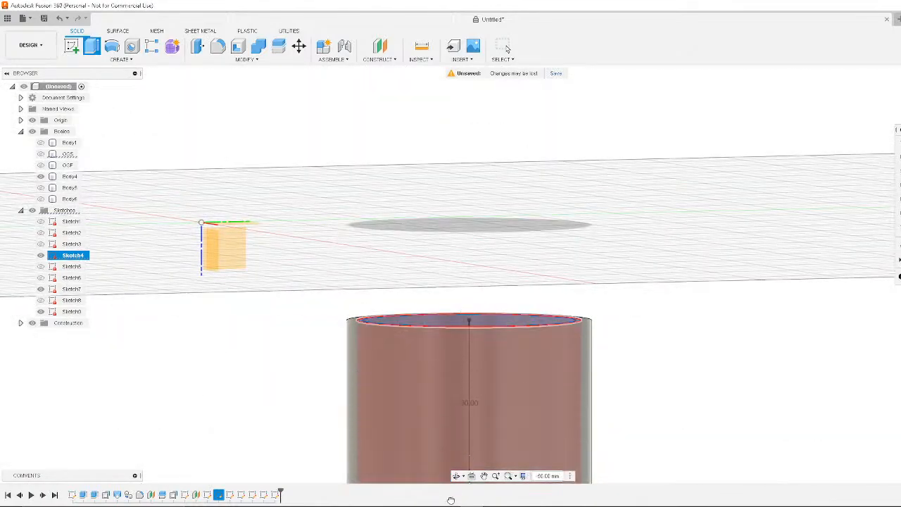
middle_click_drag(690, 282, 587, 185, "shift")
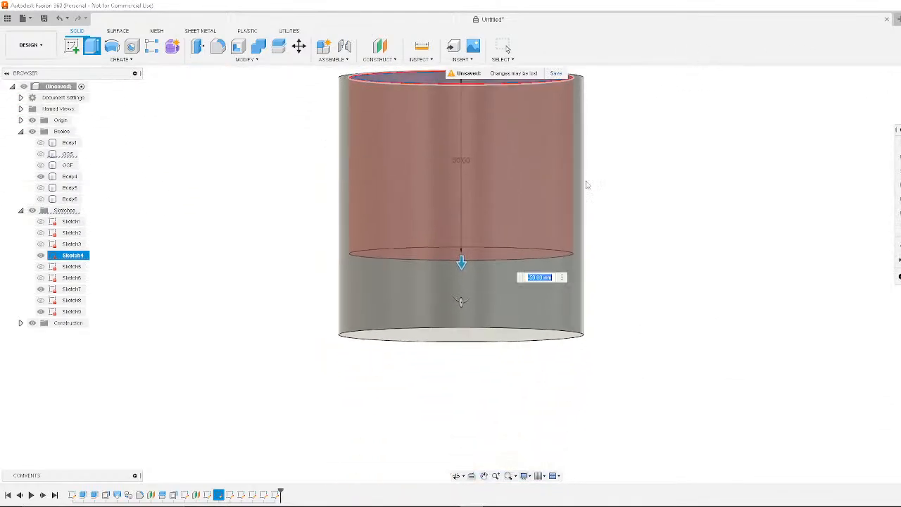
left_click_drag(461, 262, 438, 434)
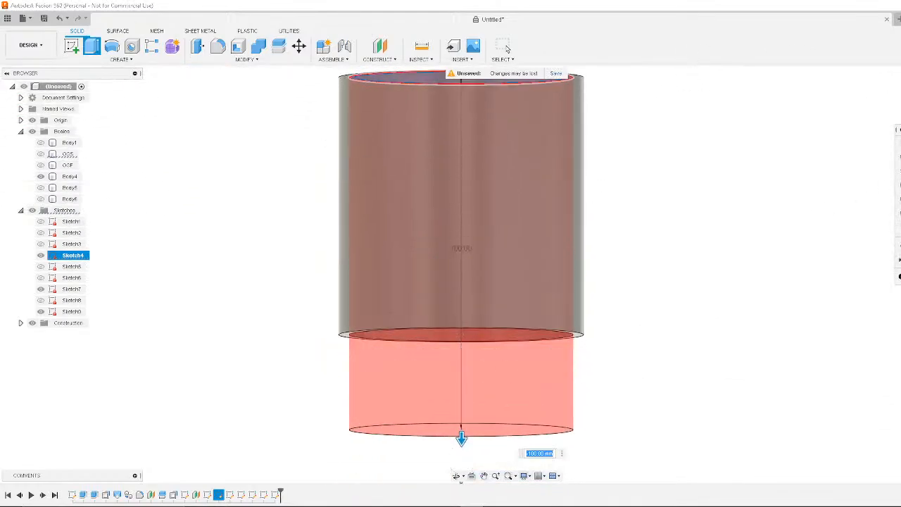
key("Return")
middle_click_drag(813, 150, 766, 171, "shift")
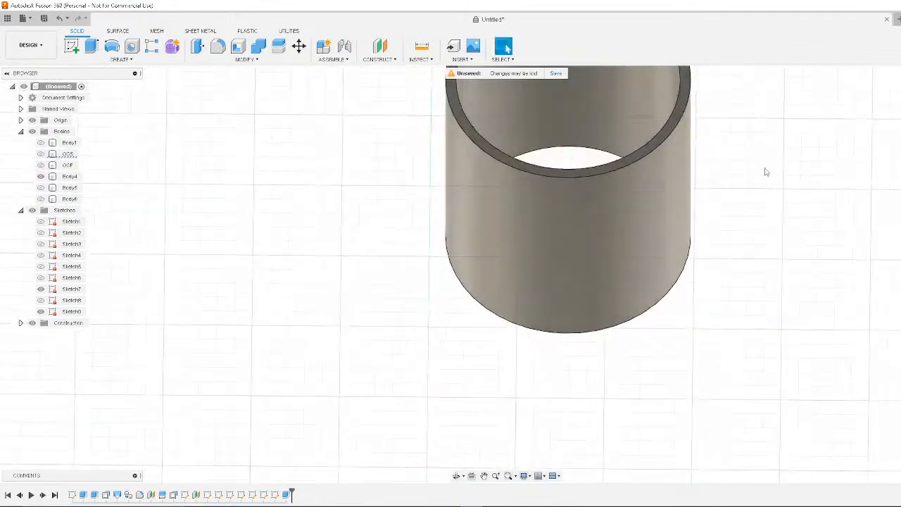
Show Body6 over the hollow tube and hide it again
scroll(784, 171, "down", 2)
middle_click_drag(807, 125, 690, 298)
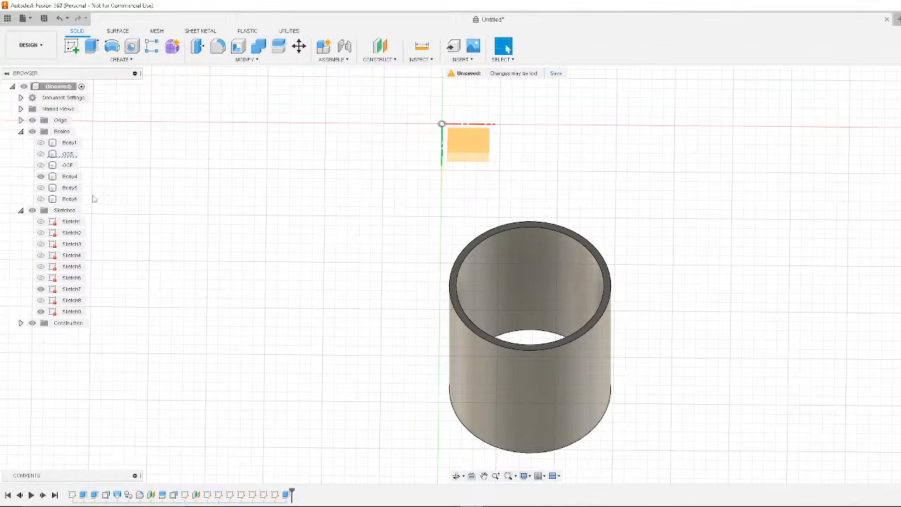
left_click(40, 198)
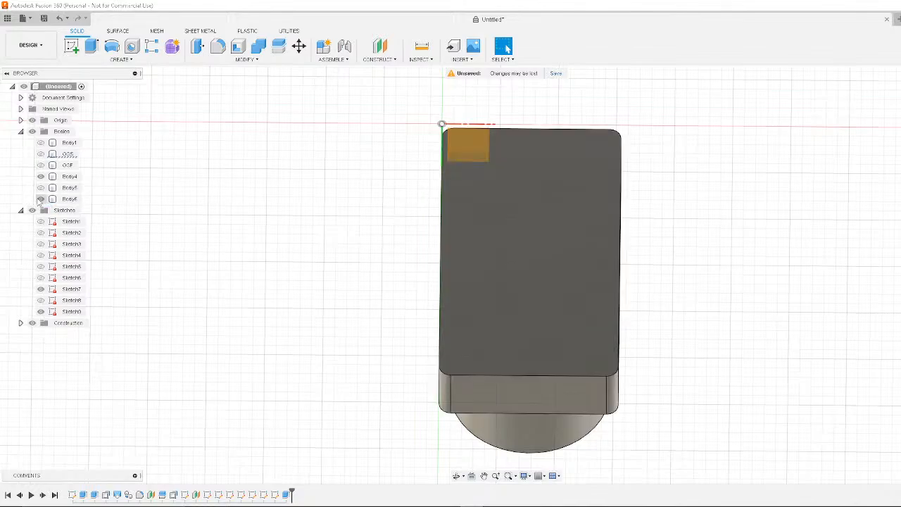
left_click(40, 198)
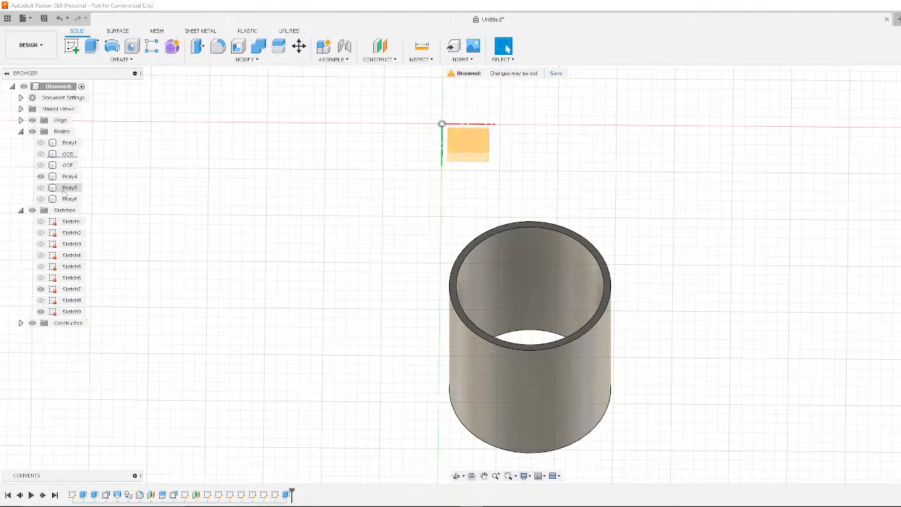
Show Sketch5, the rounded rectangle above the hollow tube
left_click(599, 283)
left_click(41, 255)
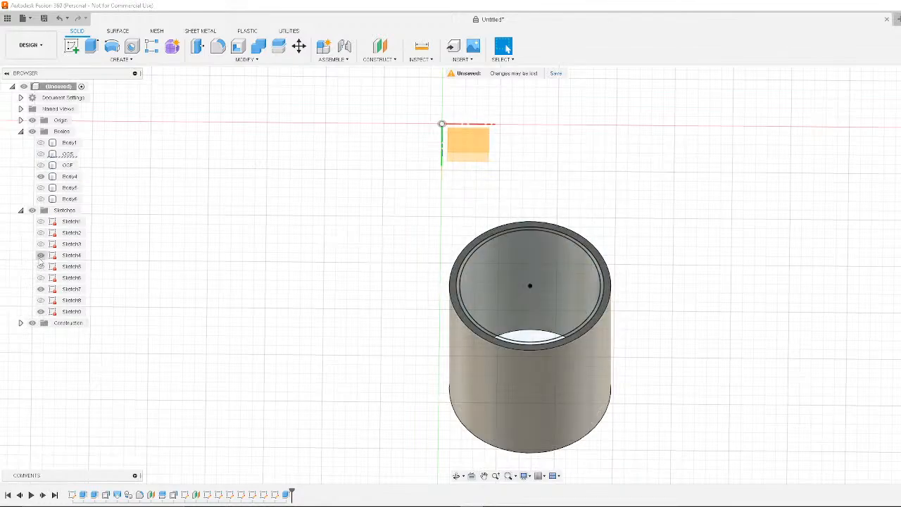
left_click(40, 266)
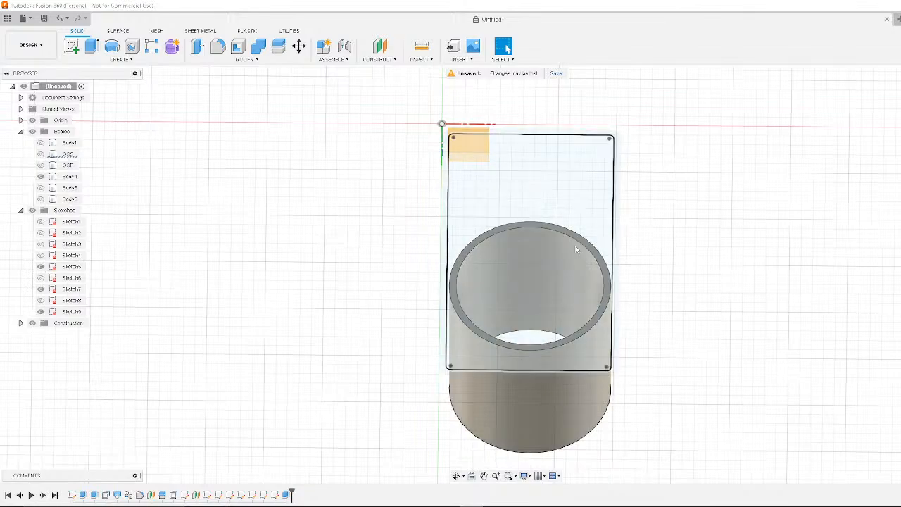
middle_click_drag(275, 287, 346, 268)
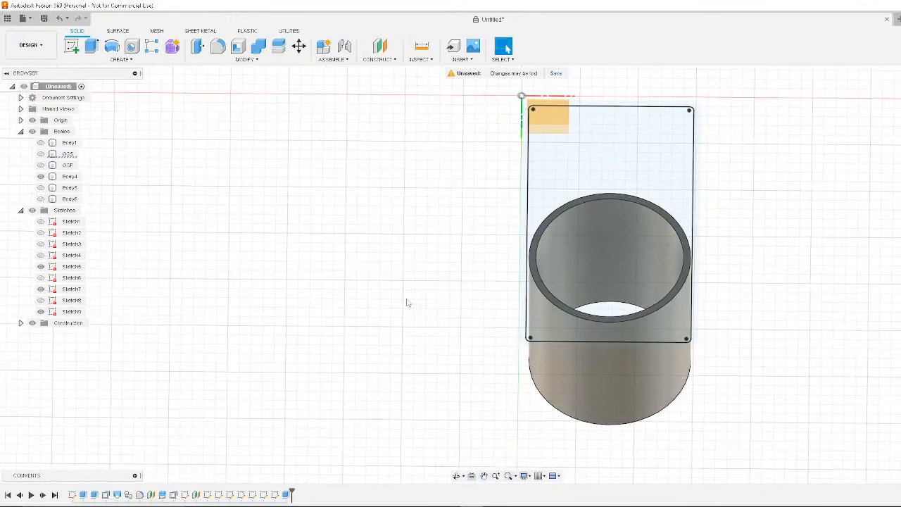
middle_click_drag(423, 286, 461, 263, "shift")
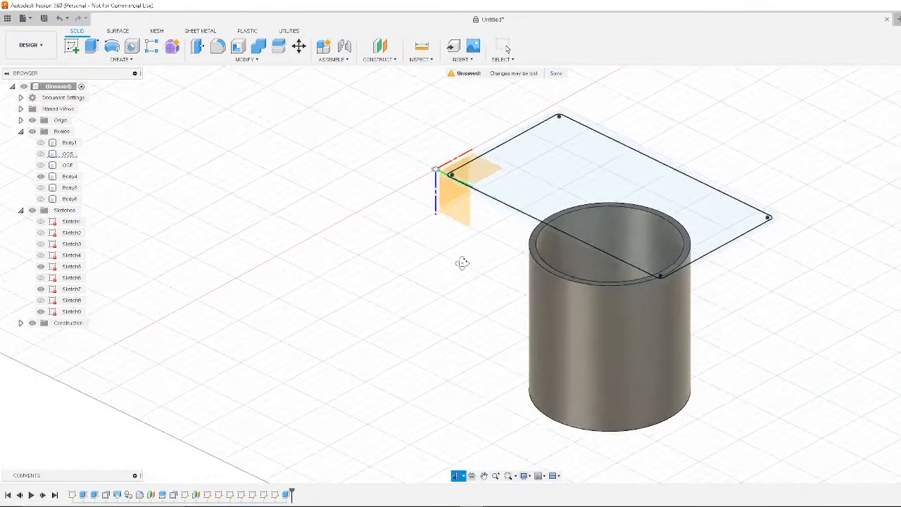
Try a loft from the tube's ring-shaped end face to the rounded rectangle's border profile
left_click(131, 60)
left_click(79, 142)
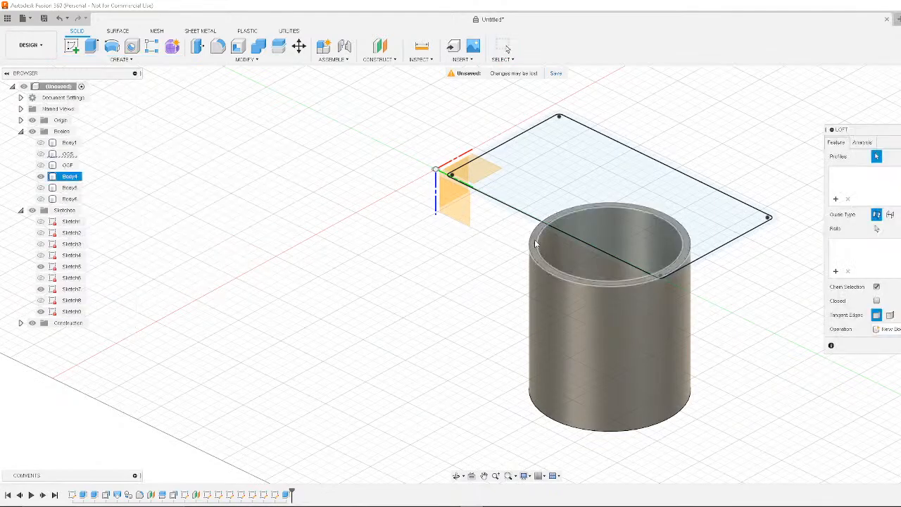
left_click(536, 243)
left_click(511, 210)
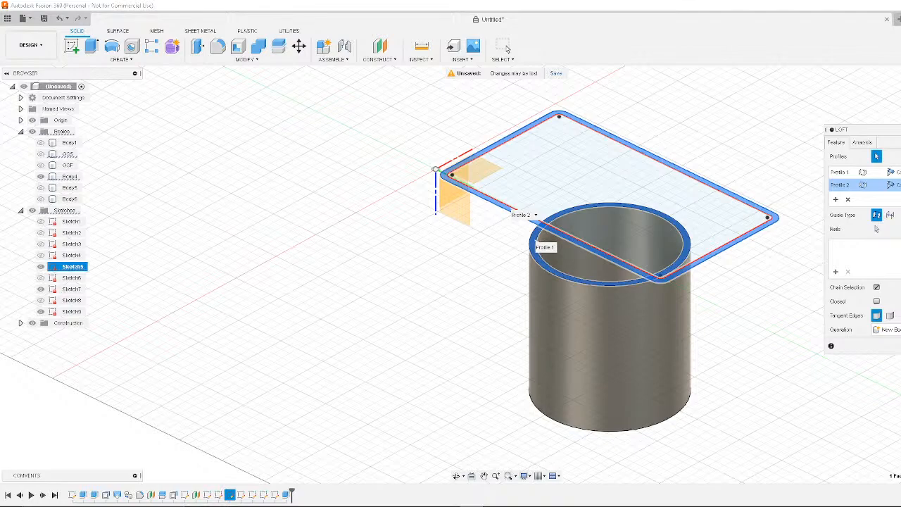
left_click(506, 48)
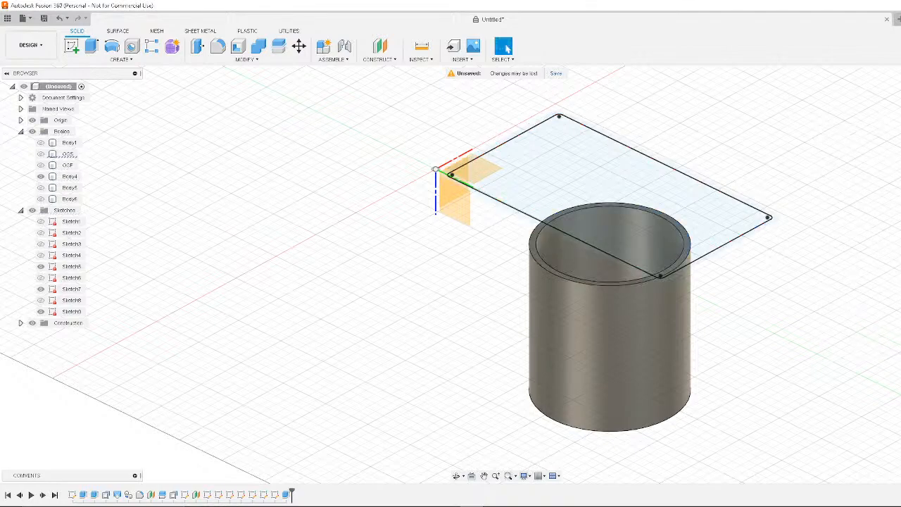
Hide the tube, Body4, and show Sketch4, the concentric circles at its end
left_click(41, 199)
left_click(41, 199)
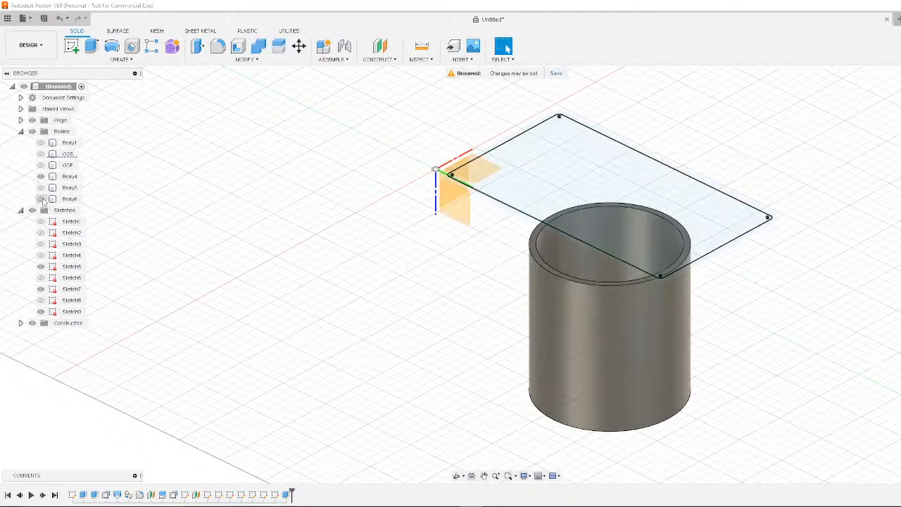
left_click(41, 176)
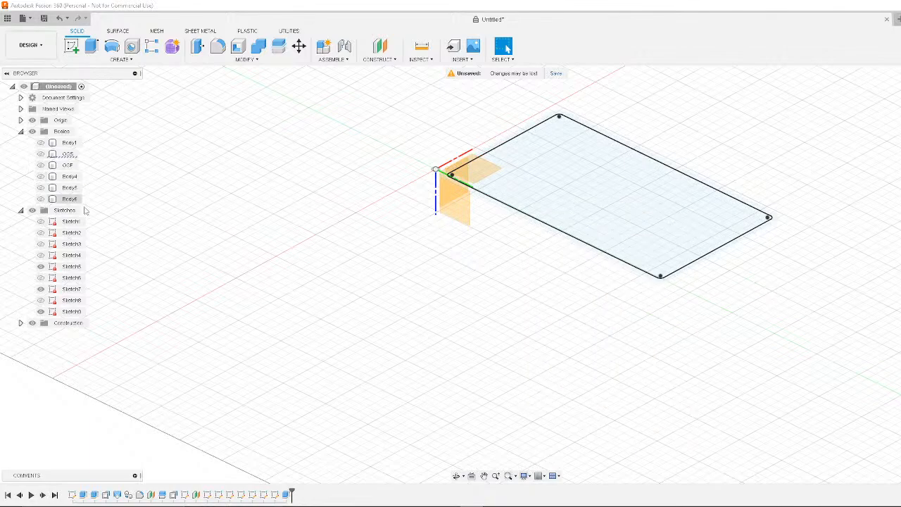
left_click(41, 255)
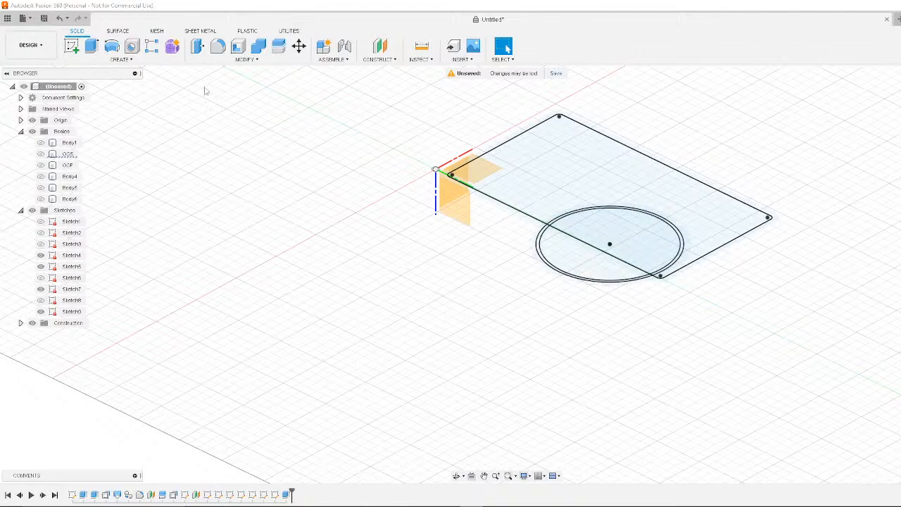
Try a New Body loft from the ring profile around Sketch4's circles to the border profile of the rounded rectangle in Sketch5
left_click(136, 60)
left_click(78, 142)
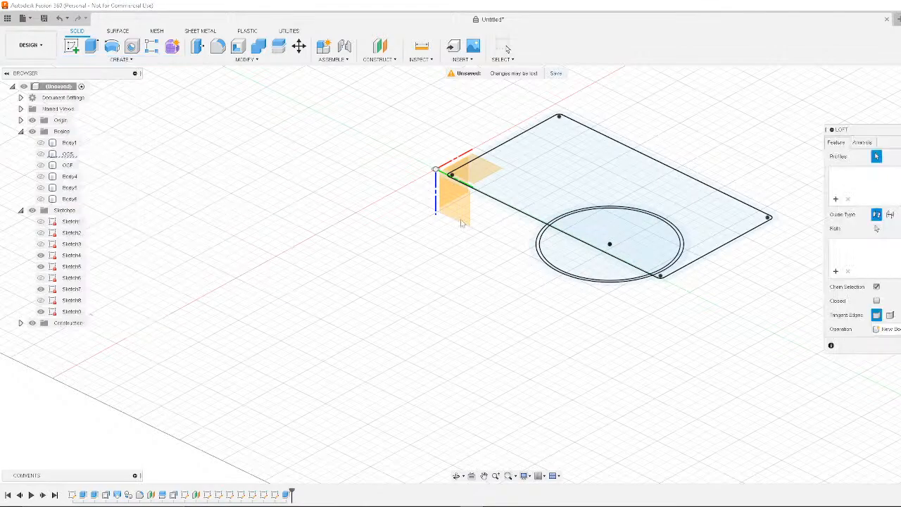
left_click(539, 243)
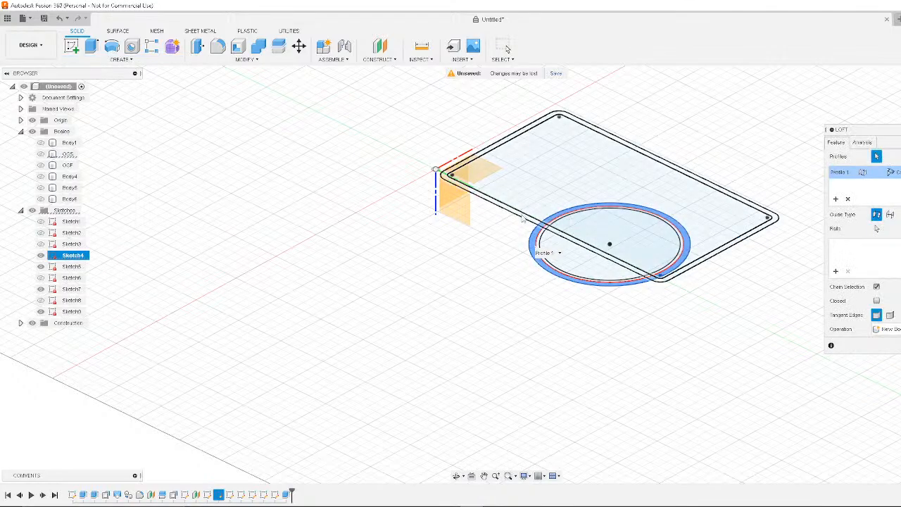
left_click(539, 218)
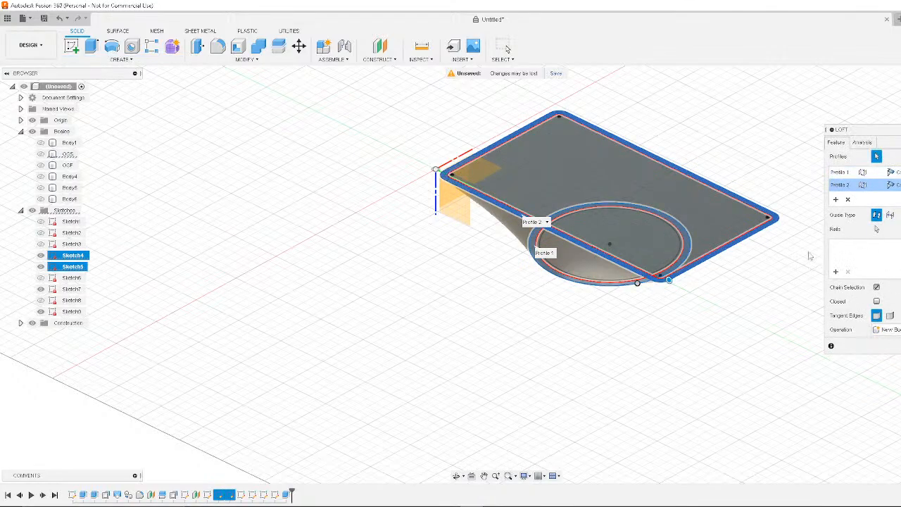
middle_click_drag(771, 259, 829, 344, "shift")
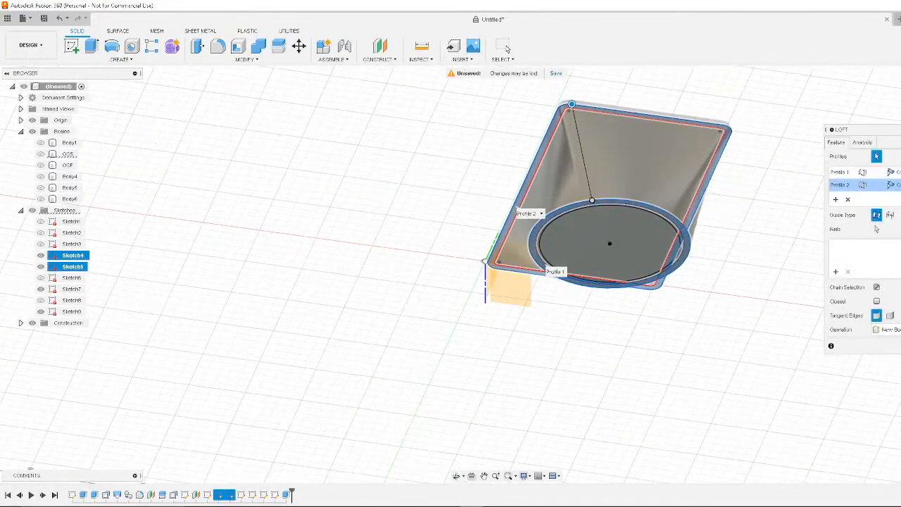
Try the loft's rails, centerline guide type and Closed option, check its analysis settings, and cancel the loft
left_click(835, 271)
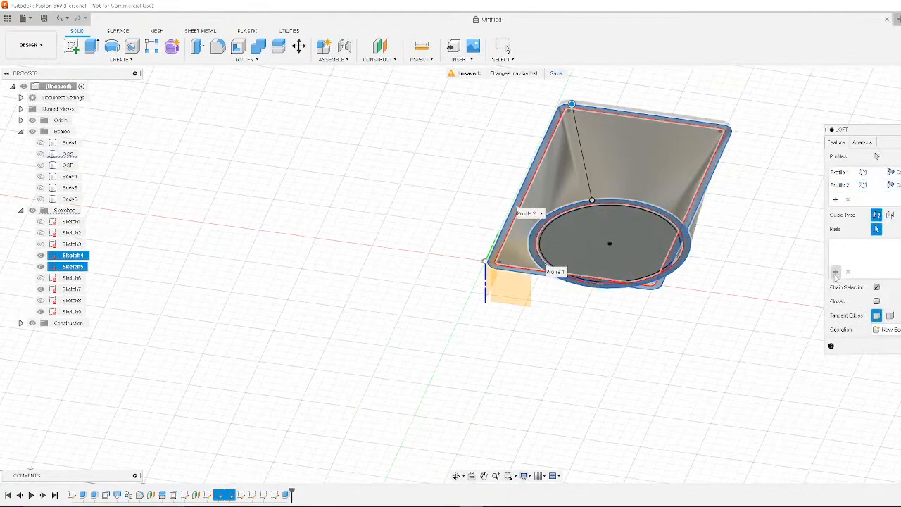
middle_click_drag(762, 218, 750, 295, "shift")
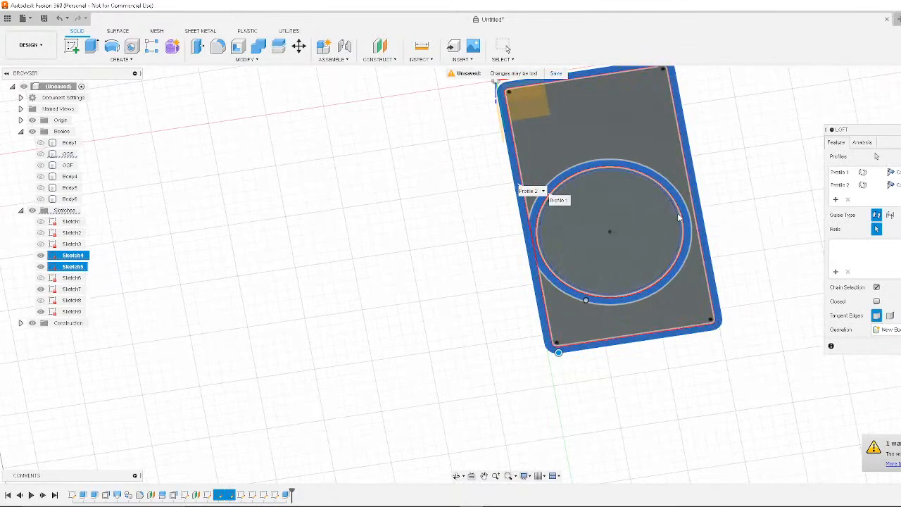
left_click(890, 214)
middle_click_drag(801, 318, 806, 291, "shift")
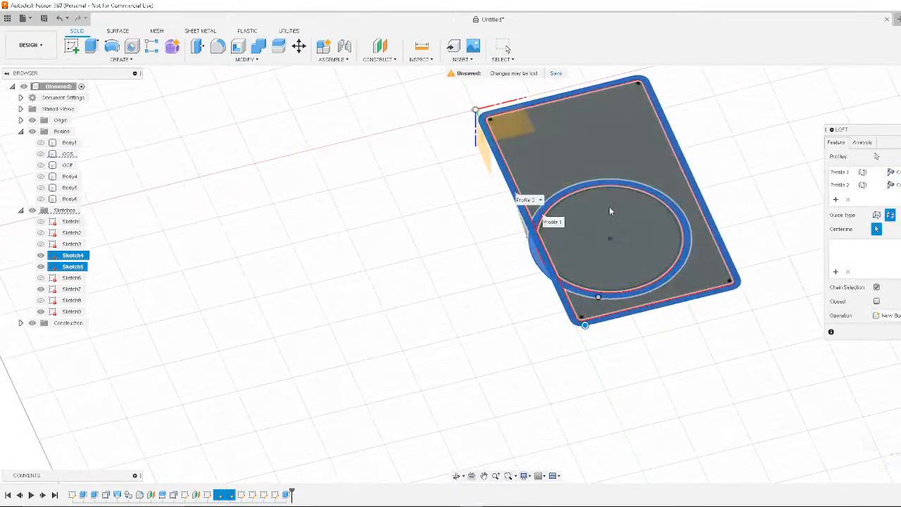
middle_click_drag(641, 224, 756, 193, "shift")
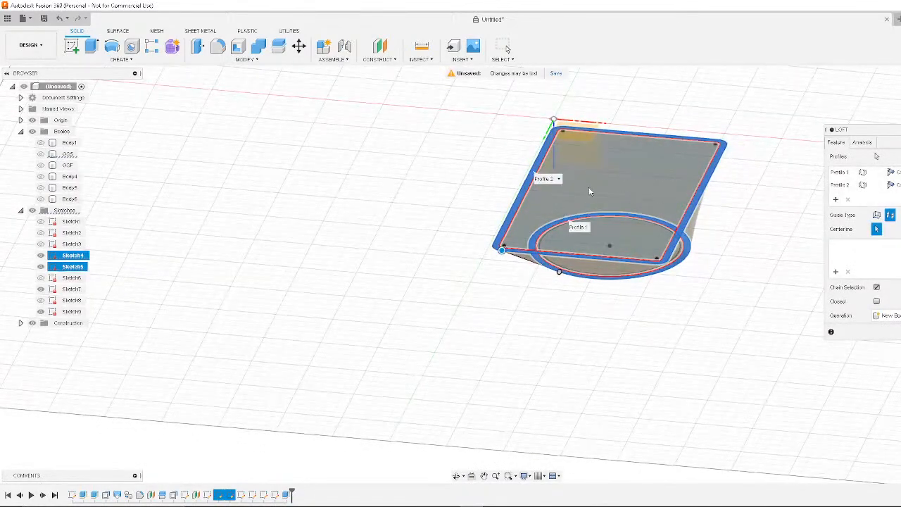
middle_click_drag(740, 253, 803, 296, "shift")
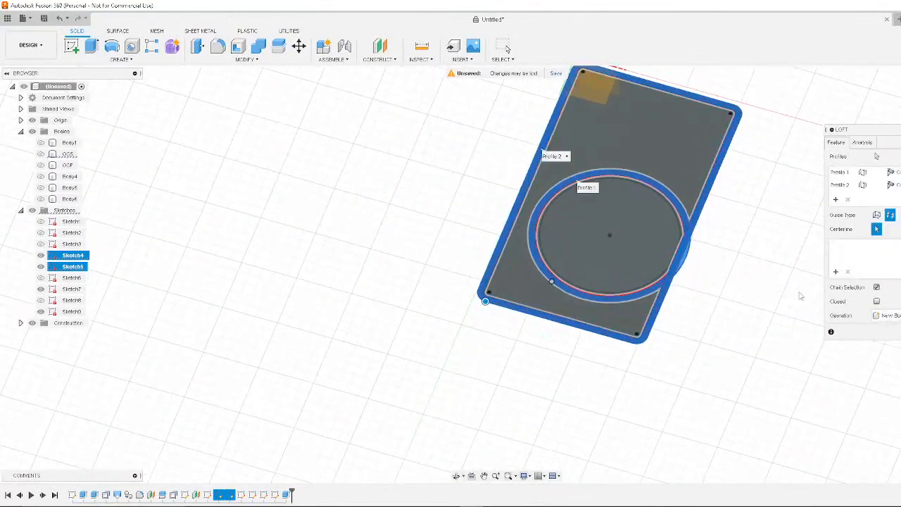
left_click(877, 302)
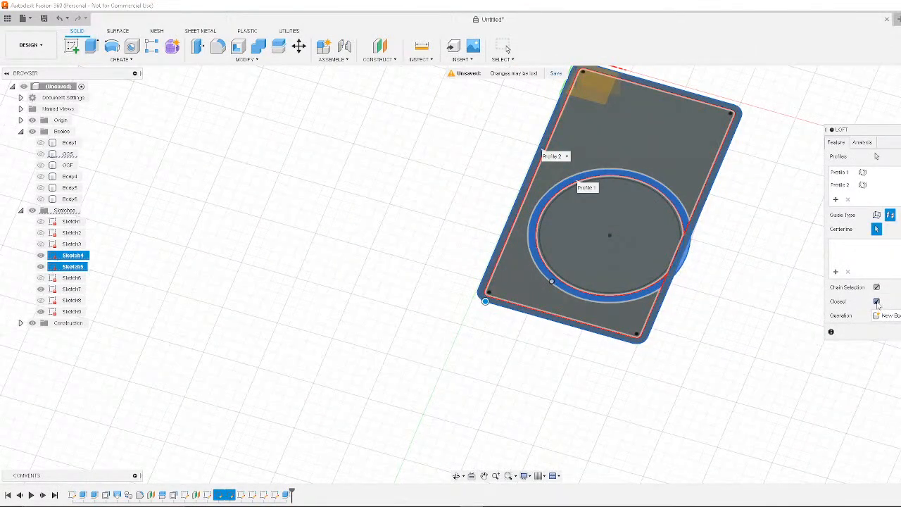
left_click(877, 302)
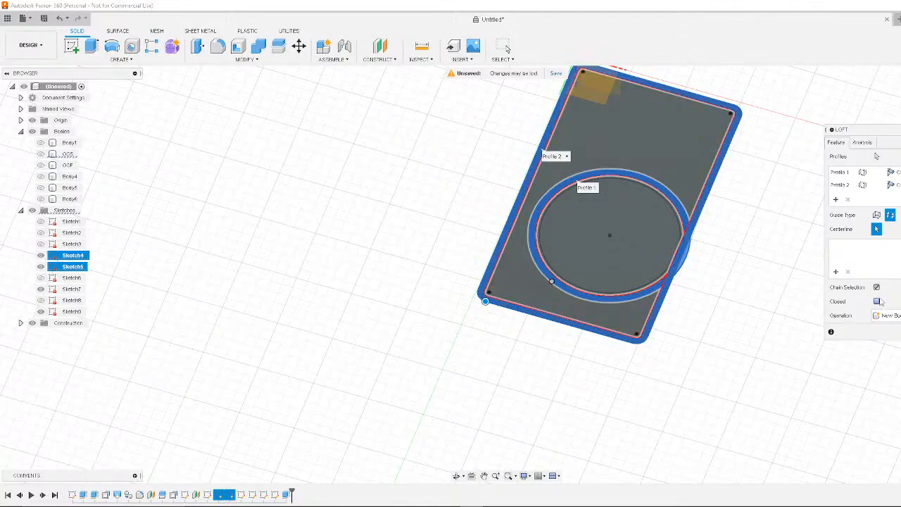
middle_click_drag(752, 271, 823, 246, "shift")
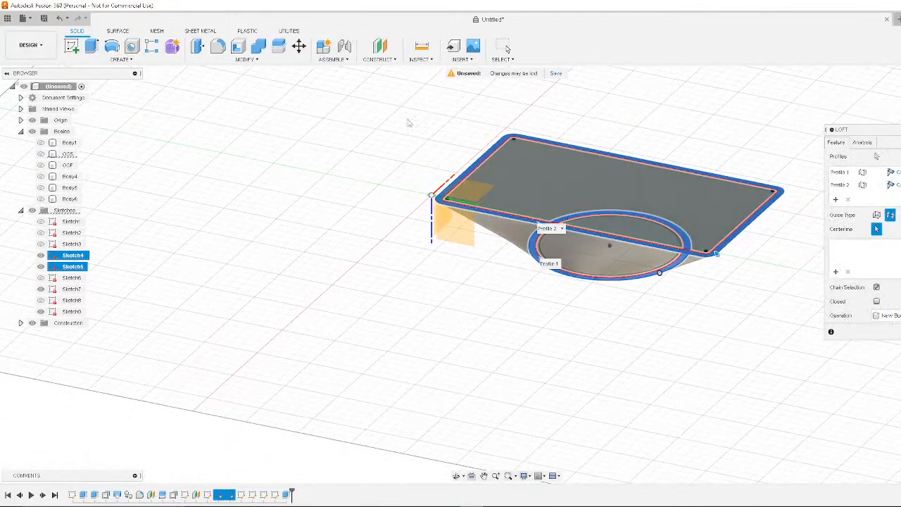
left_click(862, 142)
left_click(840, 143)
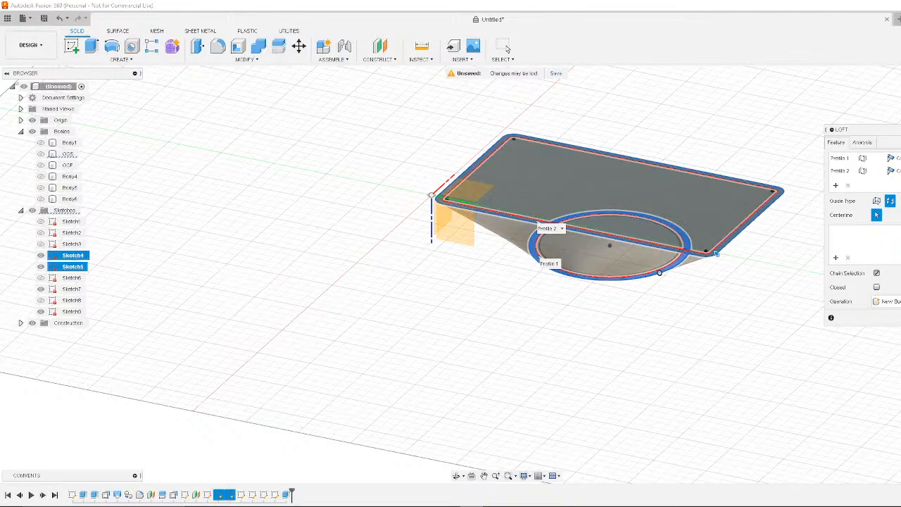
left_click(506, 47)
Start a new Loft for the transition between the circles and the rounded rectangle
left_click(117, 59)
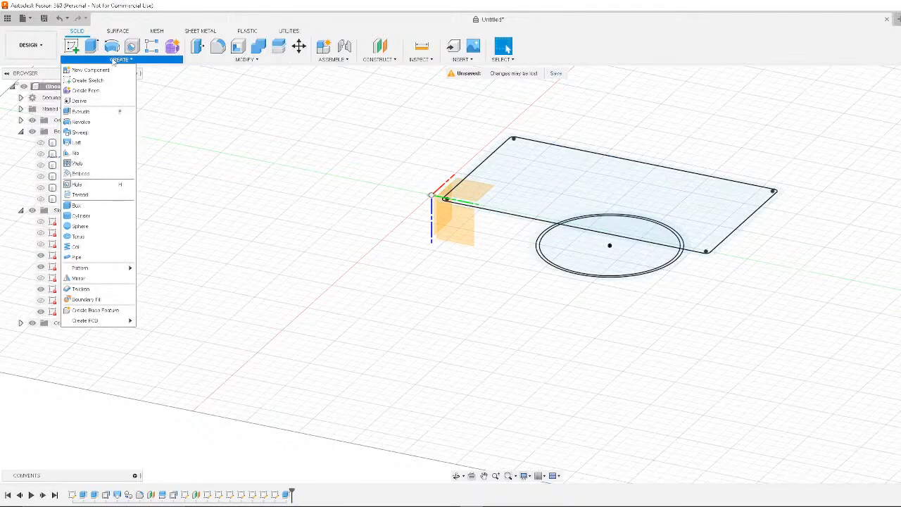
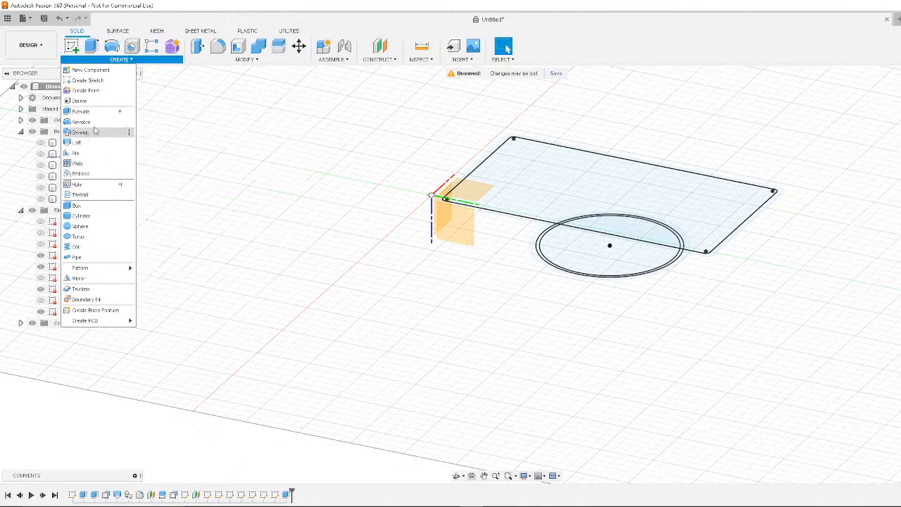
left_click(90, 142)
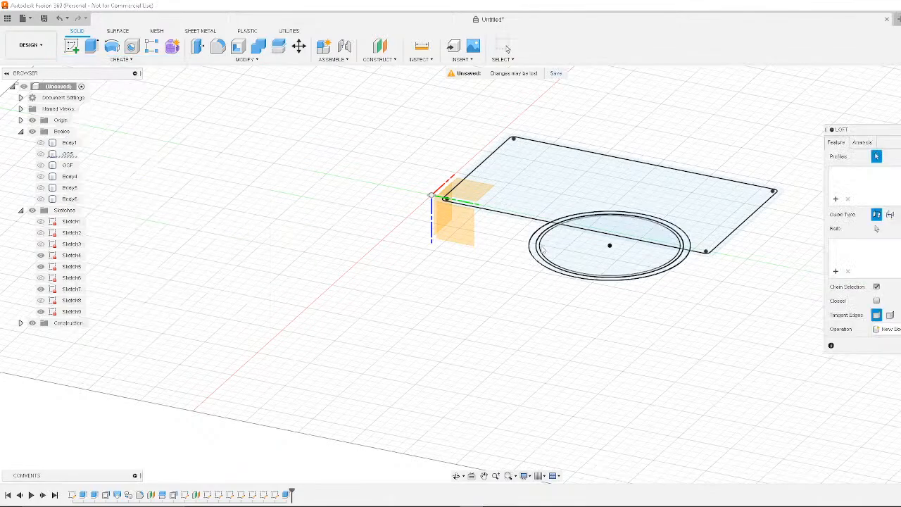
Try to loft the outer circle of Sketch4 to the outer rounded rectangle of Sketch5, and undo it
left_click(548, 267)
left_click(456, 189)
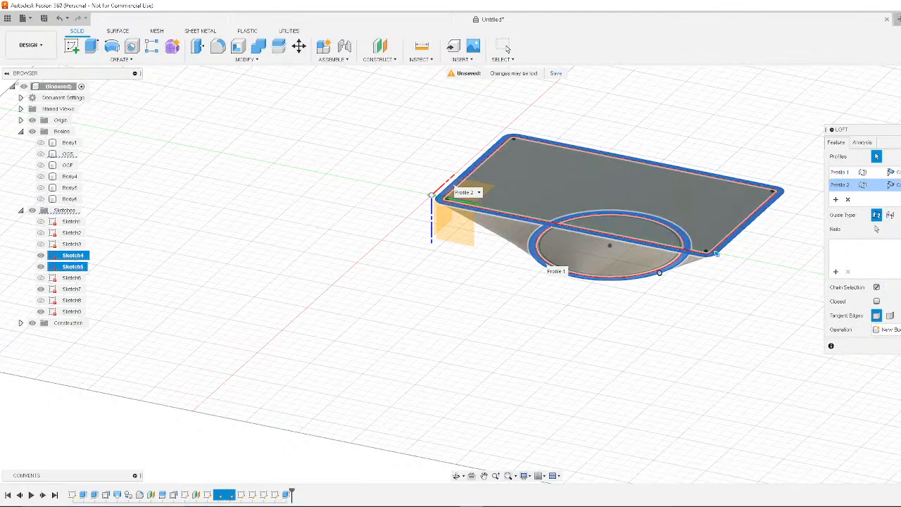
key("Return")
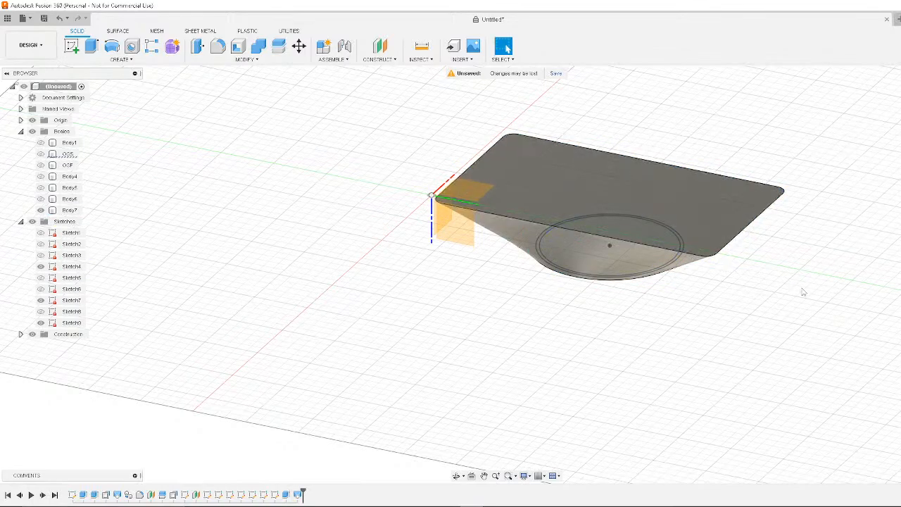
middle_click_drag(820, 269, 793, 287, "shift")
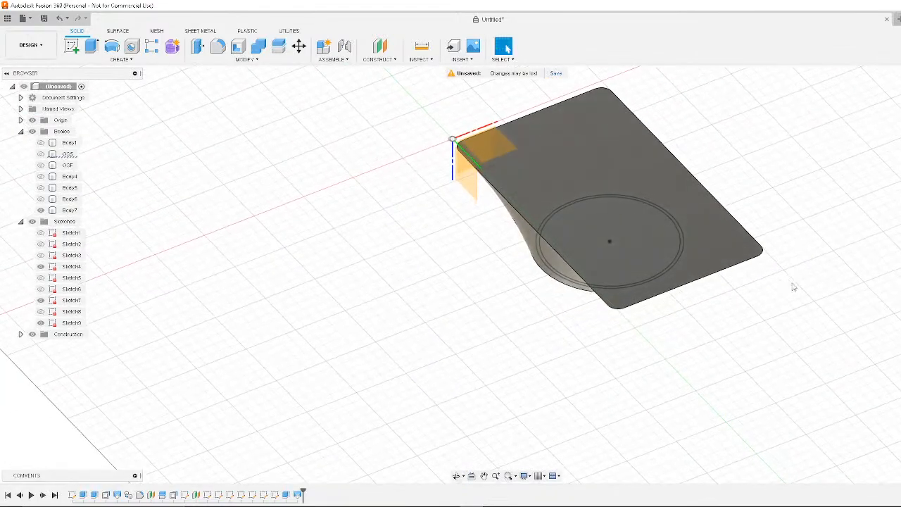
key("ctrl+z")
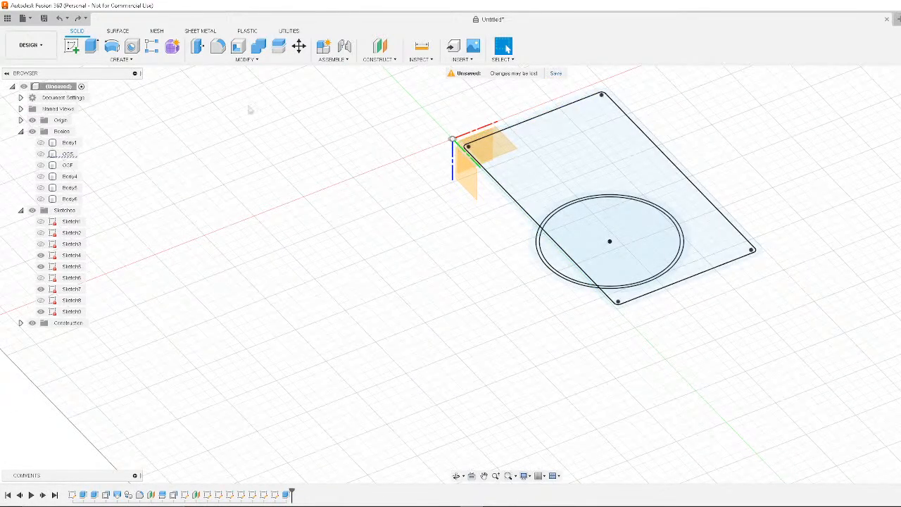
Loft a new body from Sketch4's outer circle to Sketch5's outer rounded rectangle, shifting the mapping point along the circle
left_click(144, 62)
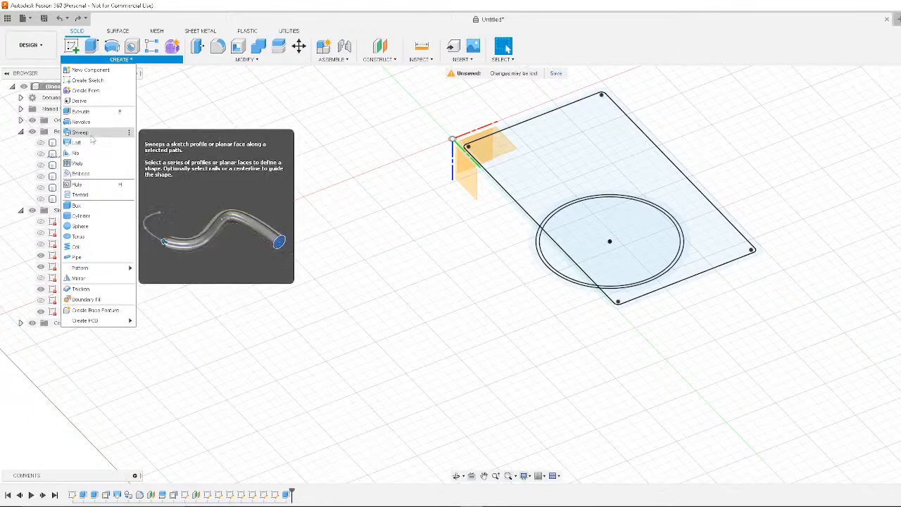
left_click(95, 144)
left_click(542, 256)
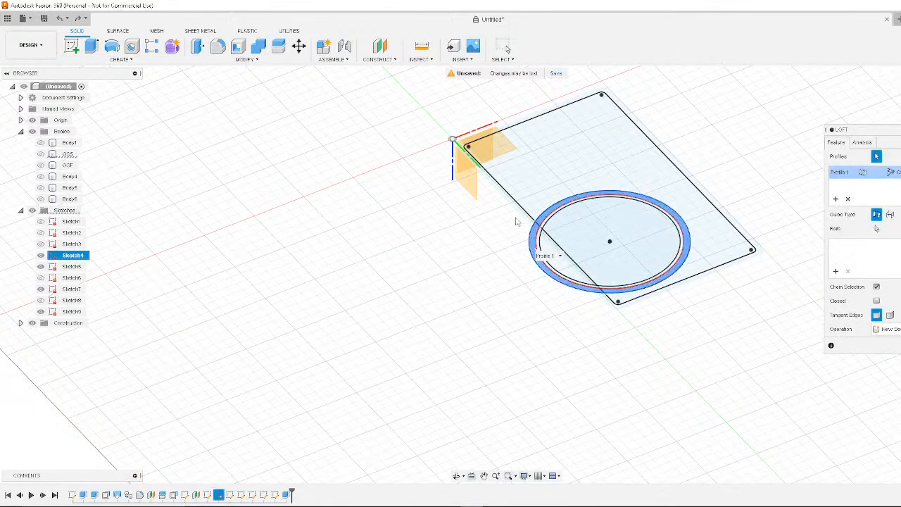
left_click(521, 211)
mouse_move(708, 374)
middle_mouse_down("shift")
mouse_move(734, 308)
mouse_move(725, 312)
middle_mouse_up("shift")
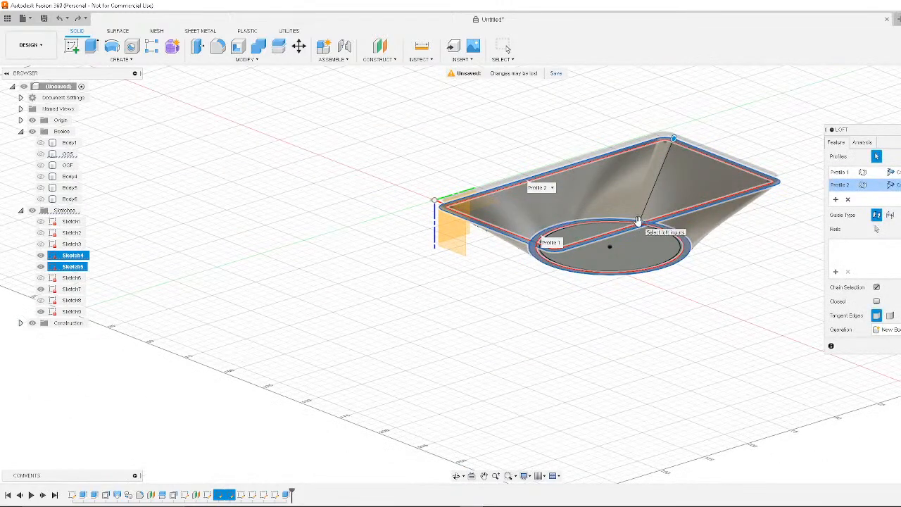
left_click_drag(640, 221, 680, 233)
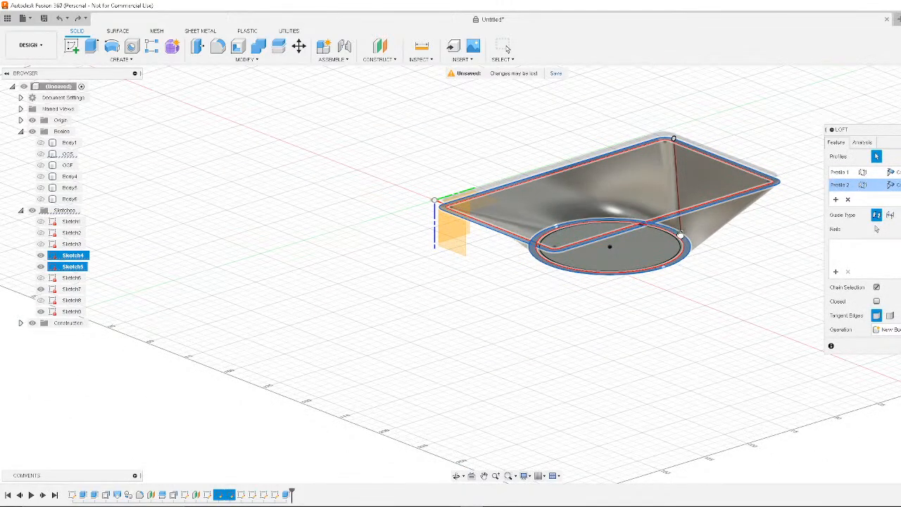
middle_click_drag(719, 281, 700, 302, "shift")
key("Return")
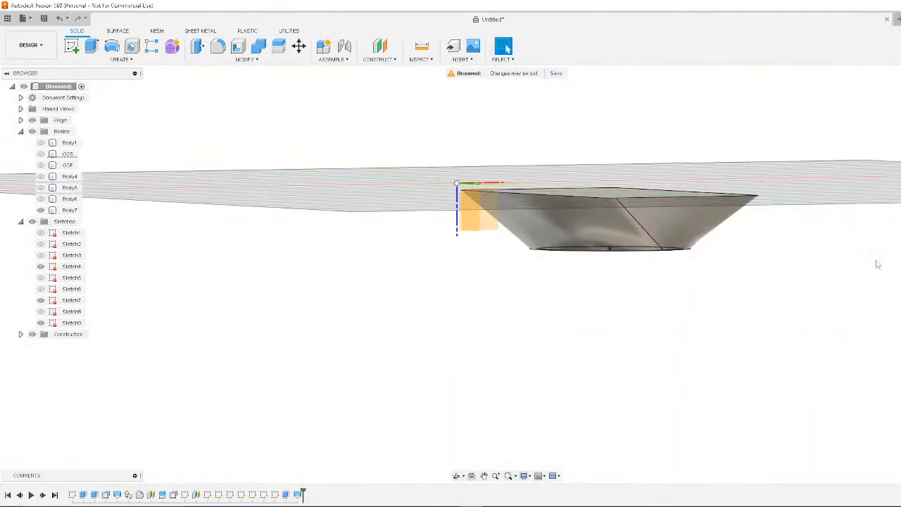
middle_click_drag(877, 261, 833, 300, "shift")
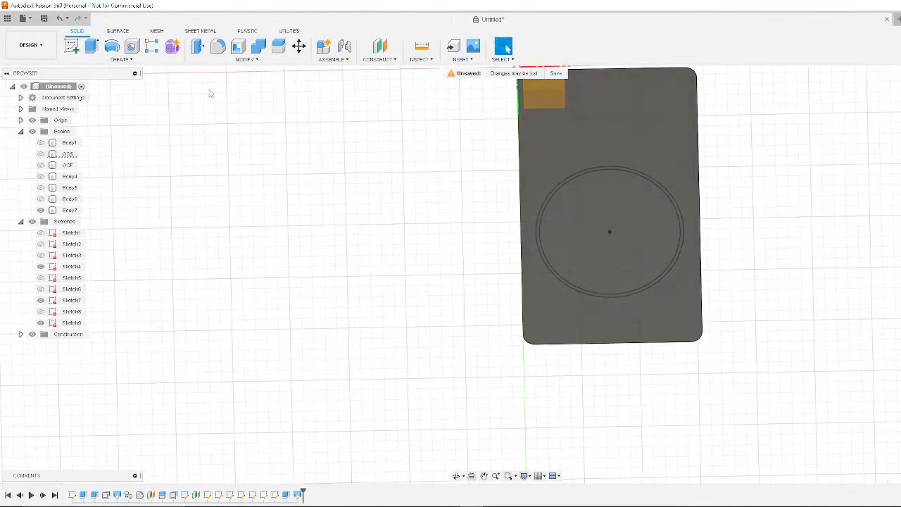
left_click(121, 60)
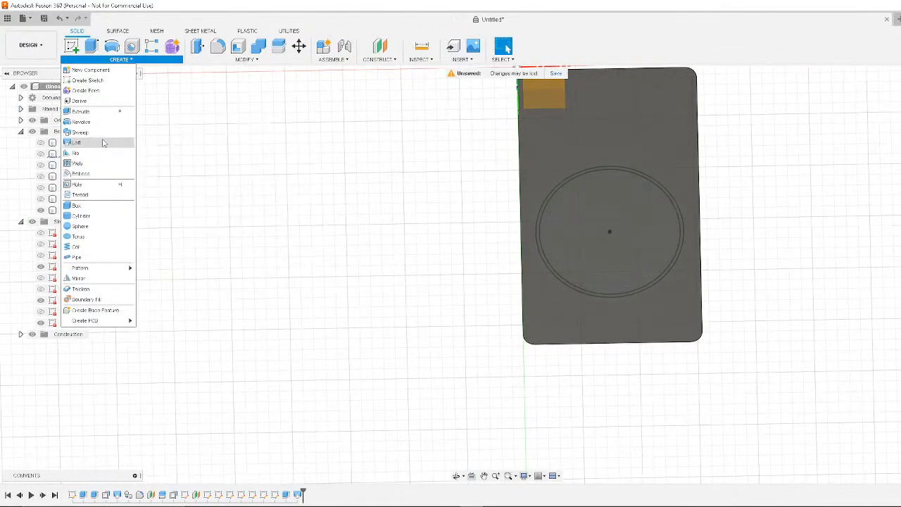
left_click(91, 183)
left_click(677, 137)
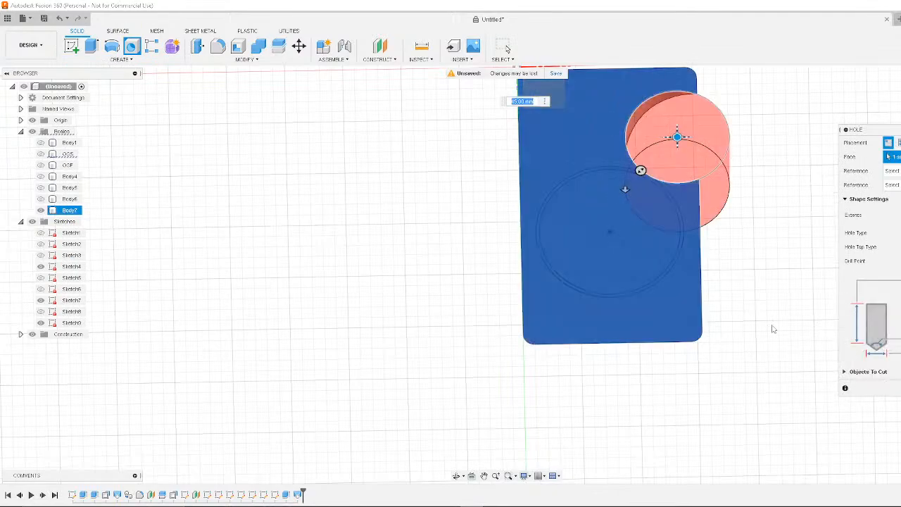
middle_click_drag(774, 316, 537, 286, "shift")
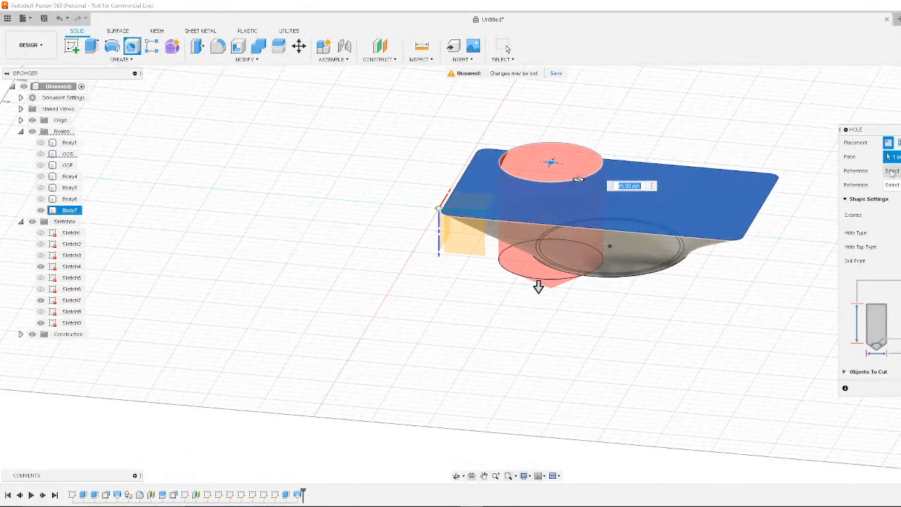
left_click(892, 171)
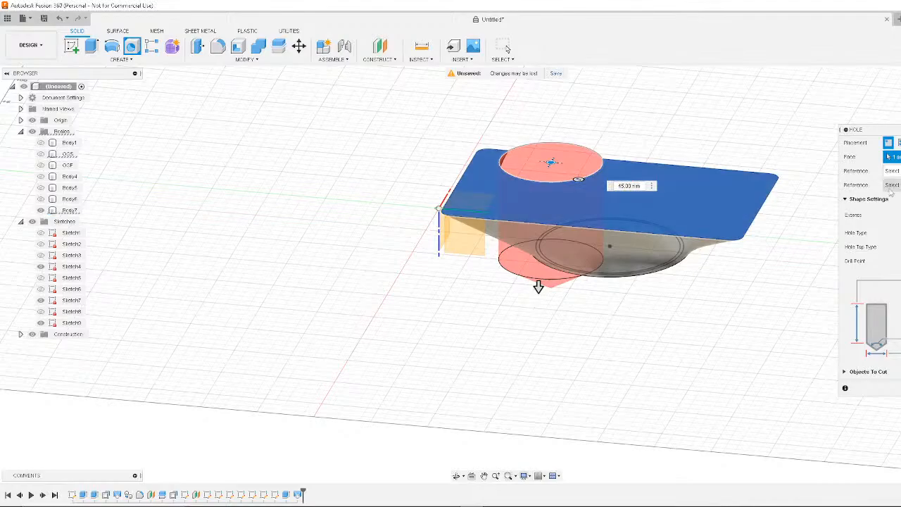
middle_click_drag(713, 305, 763, 233, "shift")
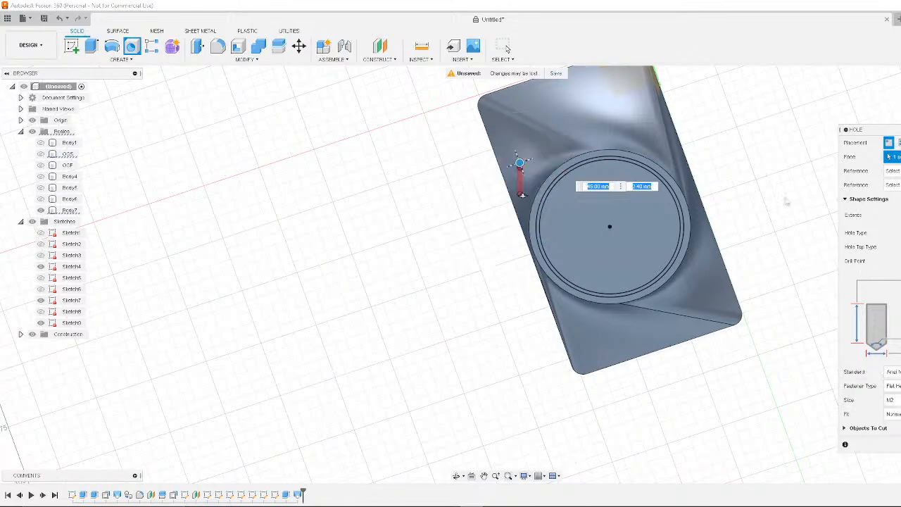
middle_click_drag(787, 203, 742, 242, "shift")
key("Return")
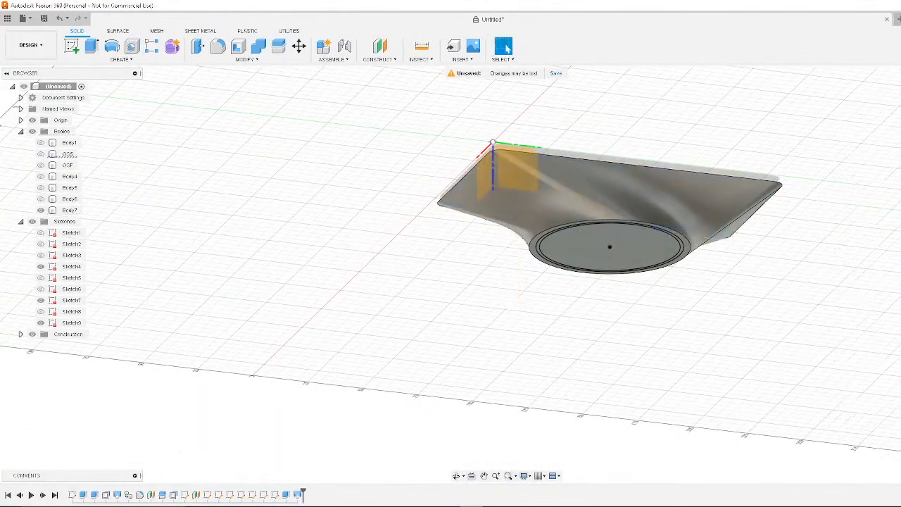
Hide the lofted Body7 and show Sketch5 again
middle_click_drag(866, 267, 841, 306, "shift")
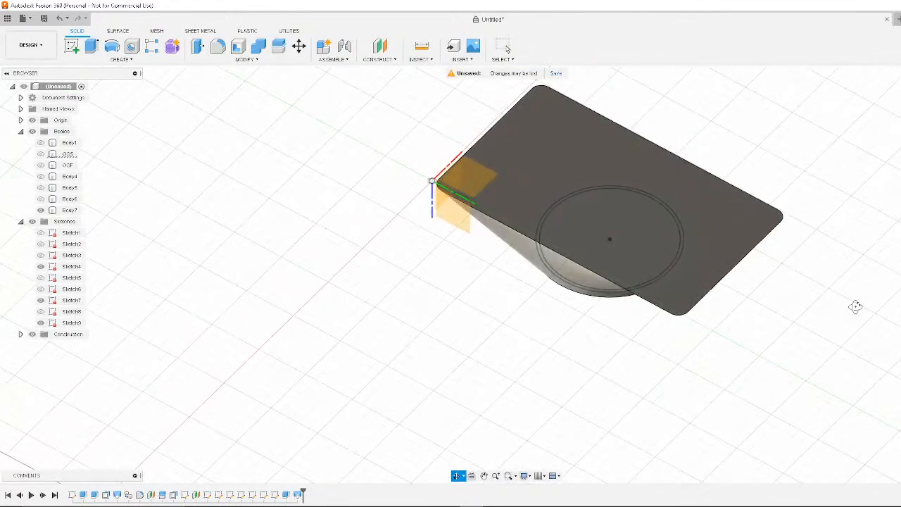
middle_click_drag(805, 333, 779, 322, "shift")
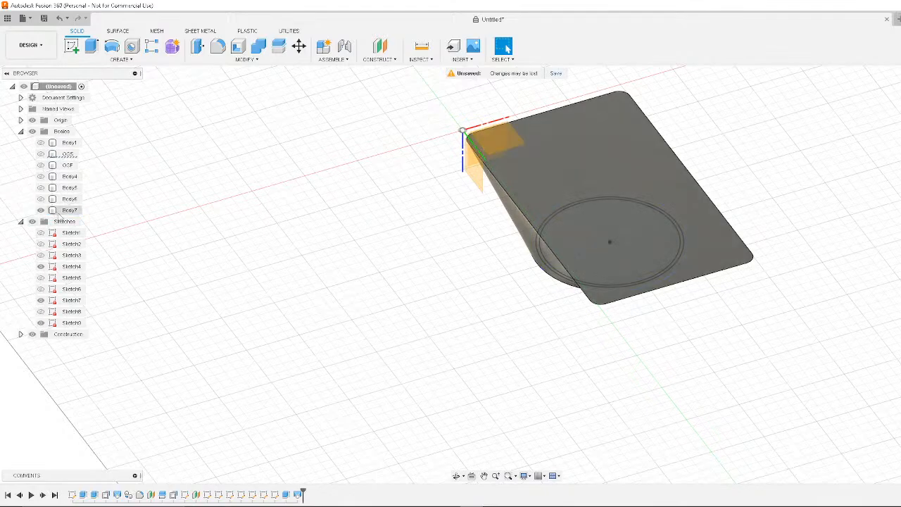
key("v")
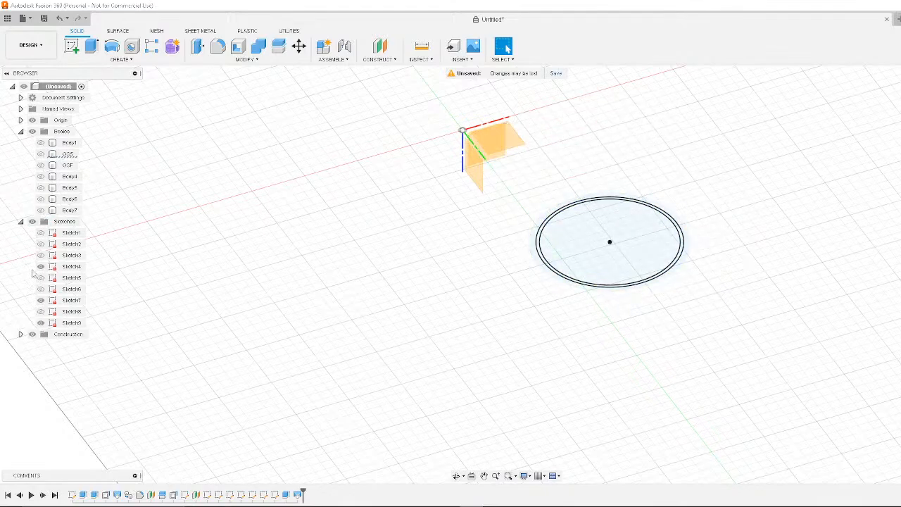
left_click(40, 277)
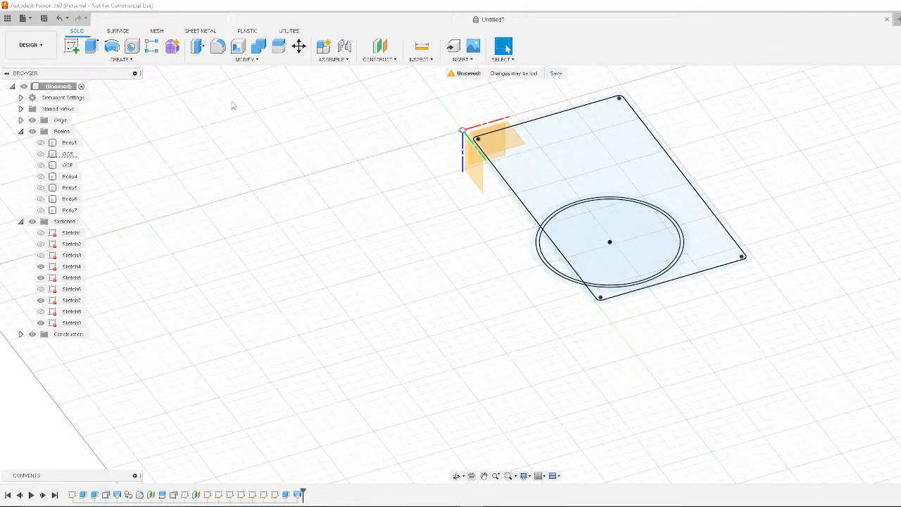
Try to loft the inner rectangle of Sketch5 to the inner circle of Sketch4, and undo the loft
left_click(109, 60)
left_click(77, 142)
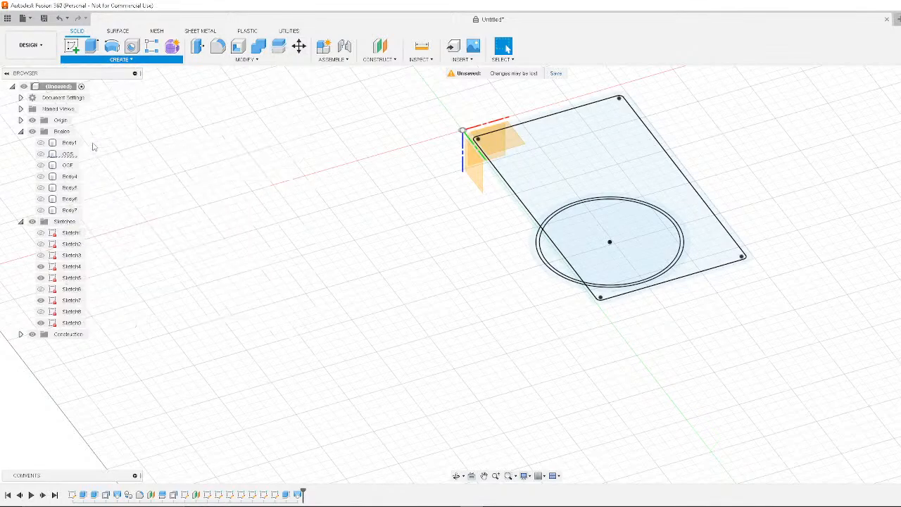
left_click(579, 185)
middle_click_drag(523, 356, 557, 306, "shift")
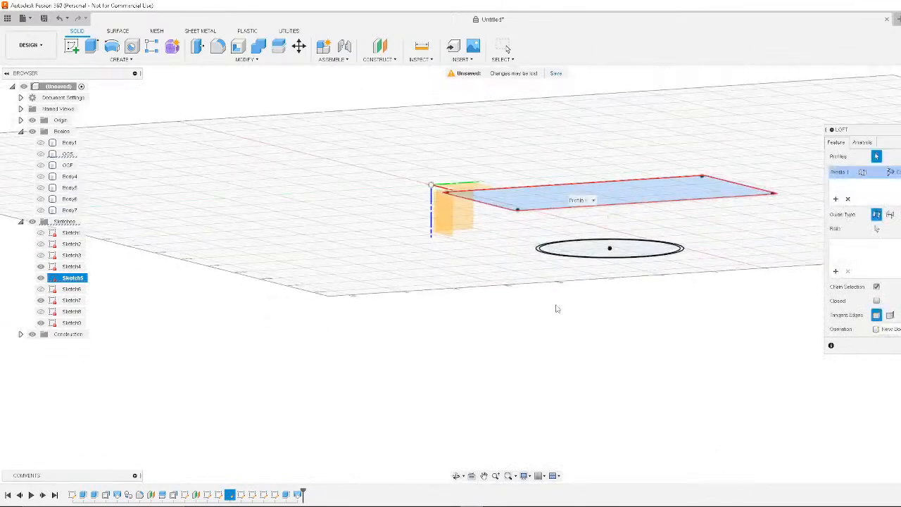
left_click(553, 255)
middle_click_drag(648, 283, 707, 321, "shift")
key("Return")
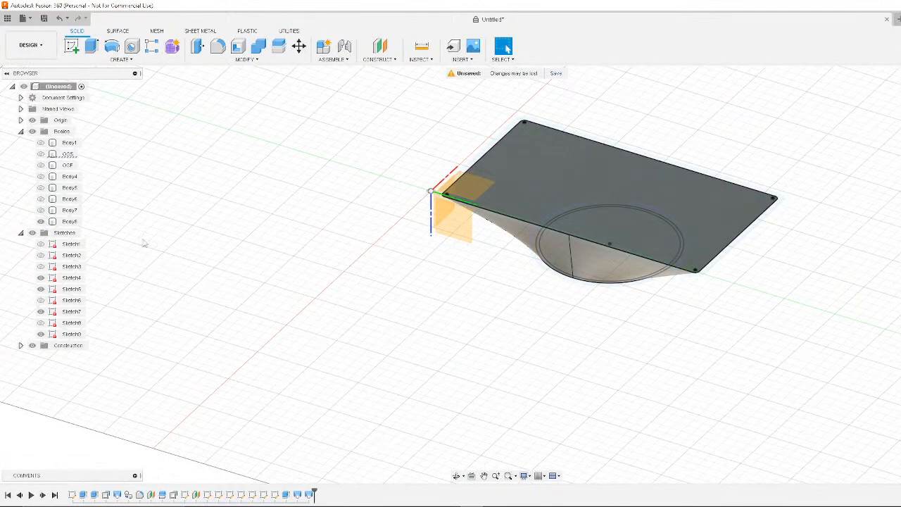
mouse_move(425, 269)
middle_mouse_down("shift")
mouse_move(394, 282)
mouse_move(420, 278)
middle_mouse_up("shift")
key("ctrl+z")
middle_click_drag(535, 306, 521, 278, "shift")
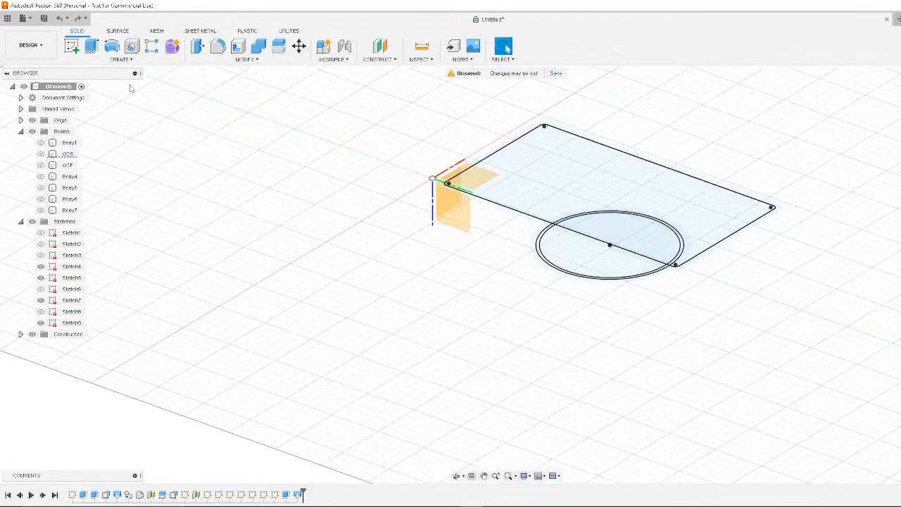
Loft a new body from Sketch5's inner rectangle to Sketch4's inner circle, moving the mapping point along the circle
left_click(121, 59)
left_click(94, 145)
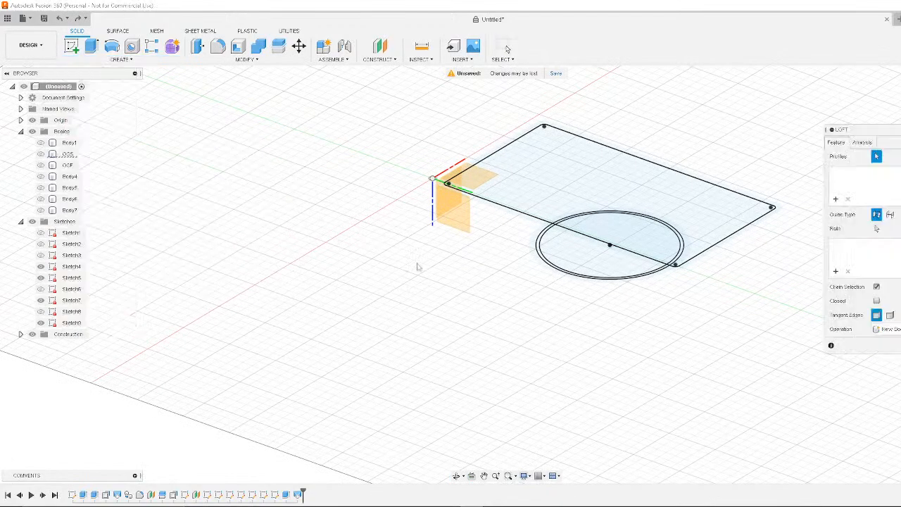
middle_click_drag(418, 263, 388, 228, "shift")
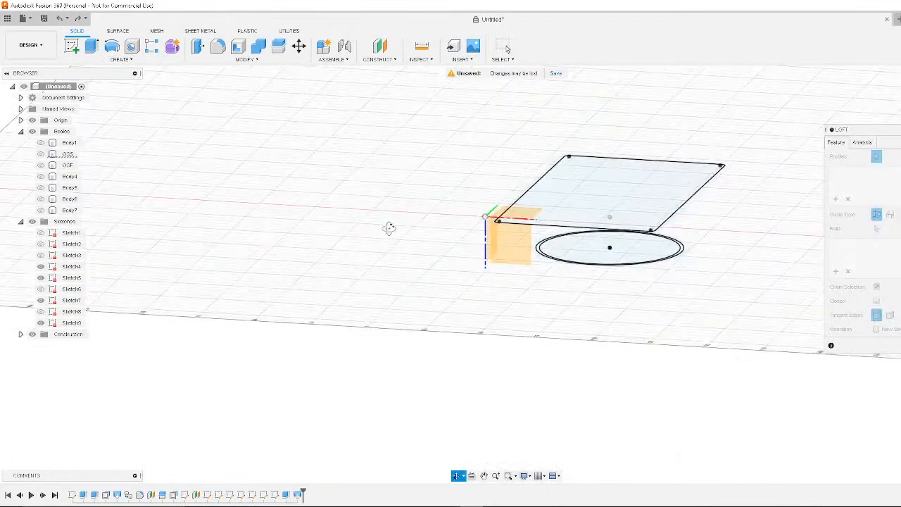
left_click(559, 183)
left_click(540, 254)
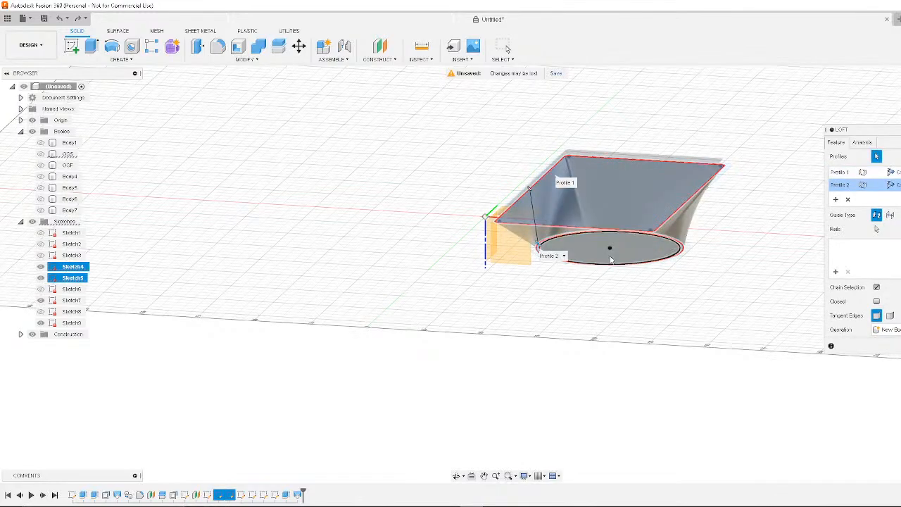
middle_click_drag(568, 318, 601, 340, "shift")
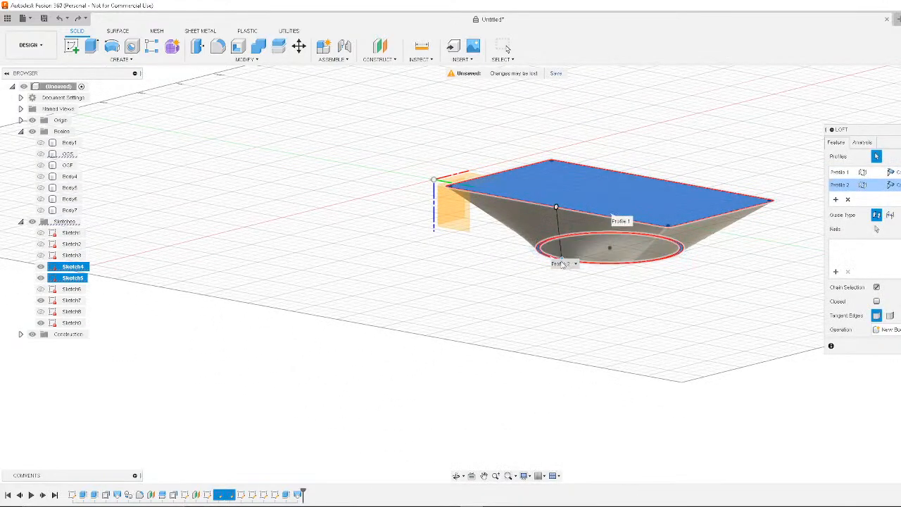
left_click_drag(562, 259, 610, 263)
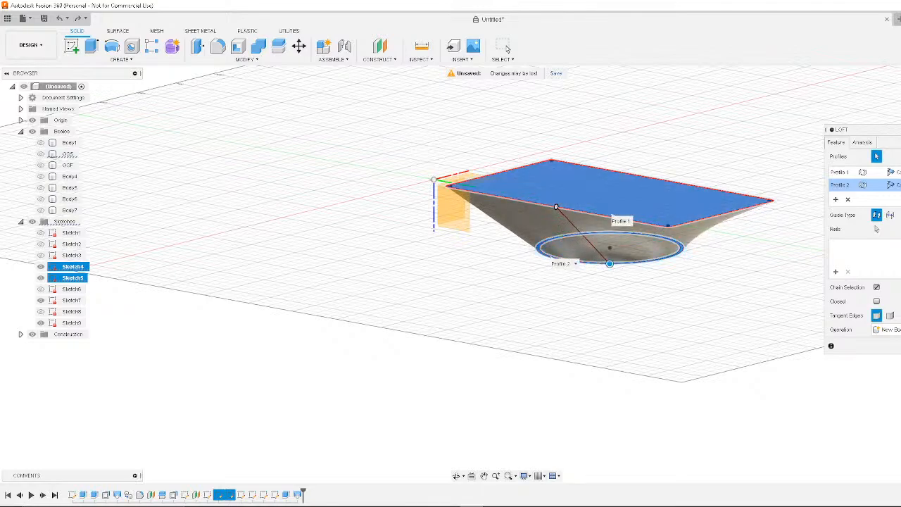
key("Return")
middle_click_drag(765, 283, 744, 275, "shift")
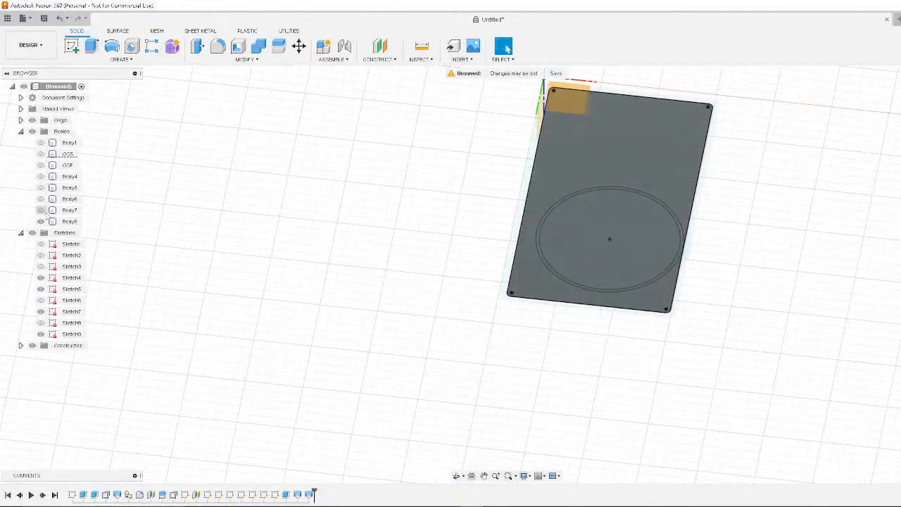
Show Body7 and combine it as the target with Body8 as the tool body, producing a new component
left_click(41, 210)
middle_click_drag(360, 250, 388, 227, "shift")
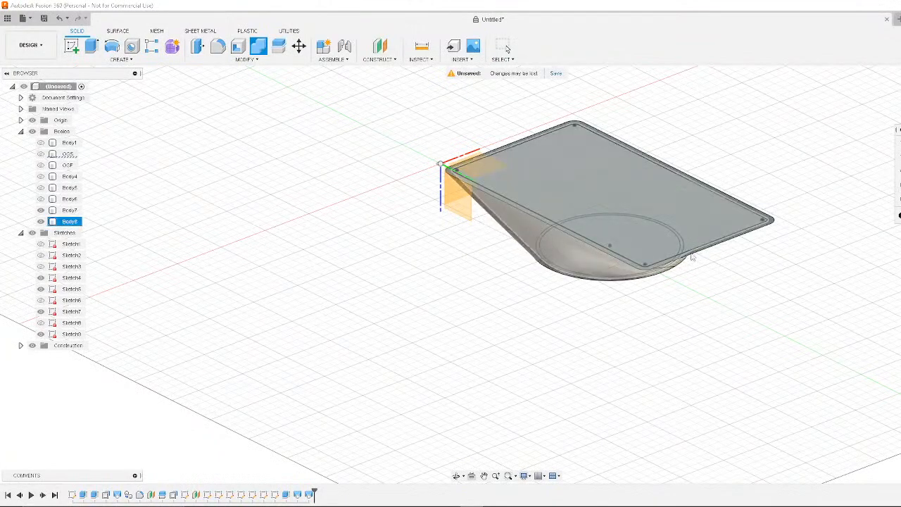
left_click(572, 249)
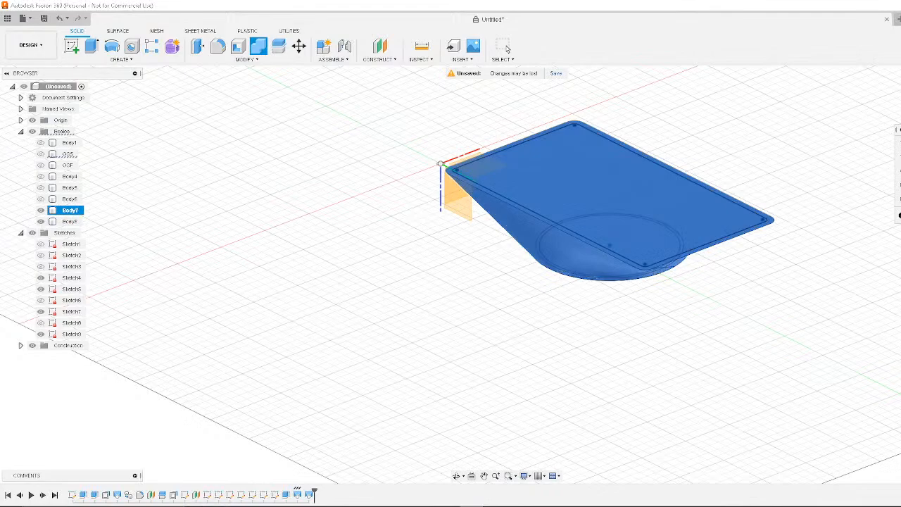
left_click(550, 181)
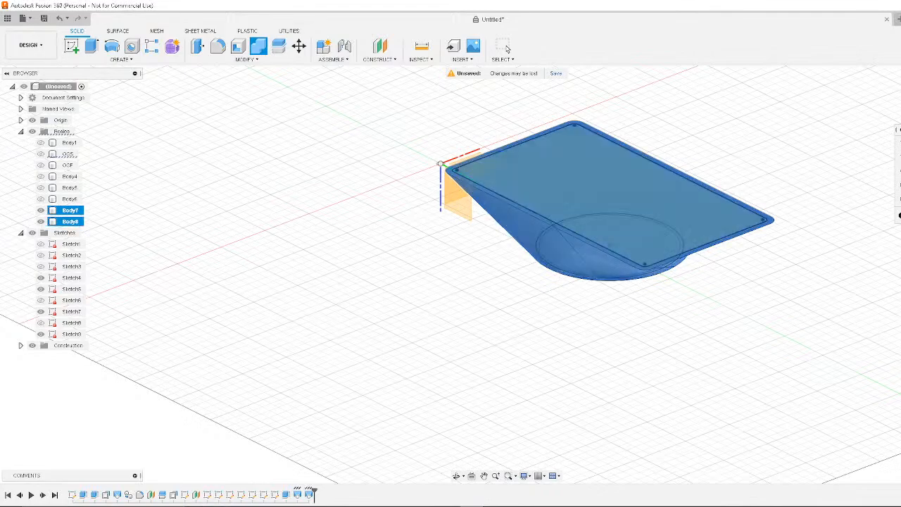
middle_click_drag(875, 297, 872, 274, "shift")
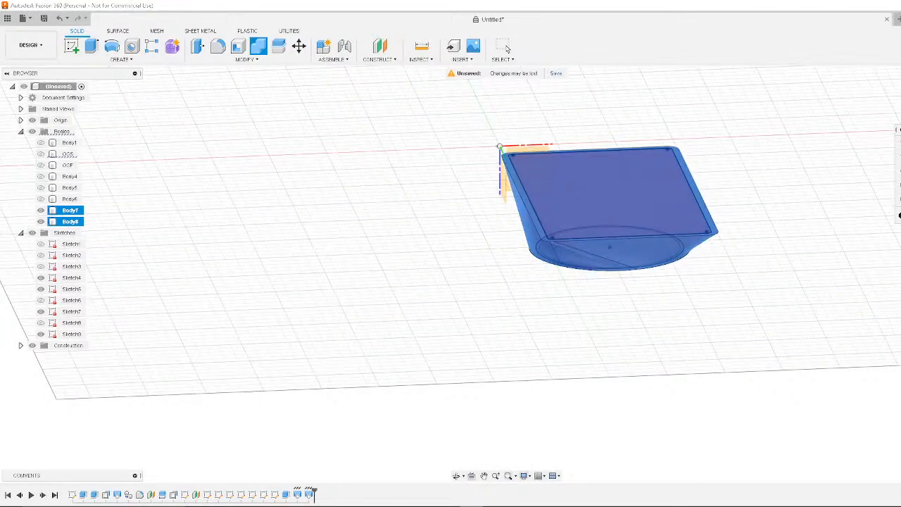
left_click(899, 218)
middle_click_drag(829, 207, 810, 211, "shift")
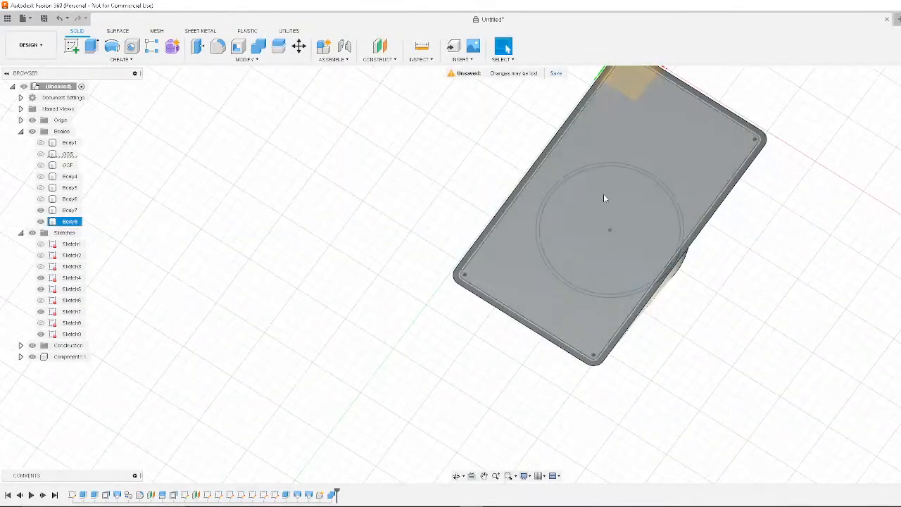
Undo the last combine and cut Body8 out of Body7 instead, without creating a new component
left_click(603, 193)
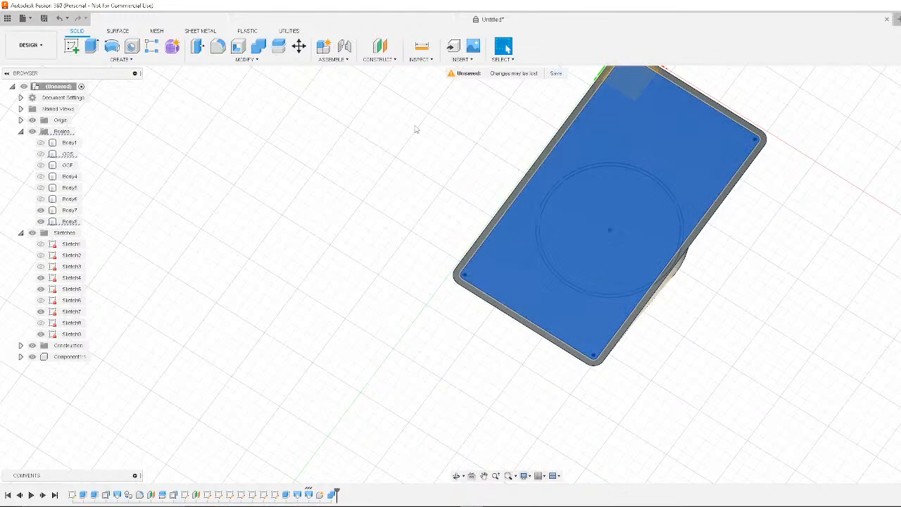
key("ctrl+z")
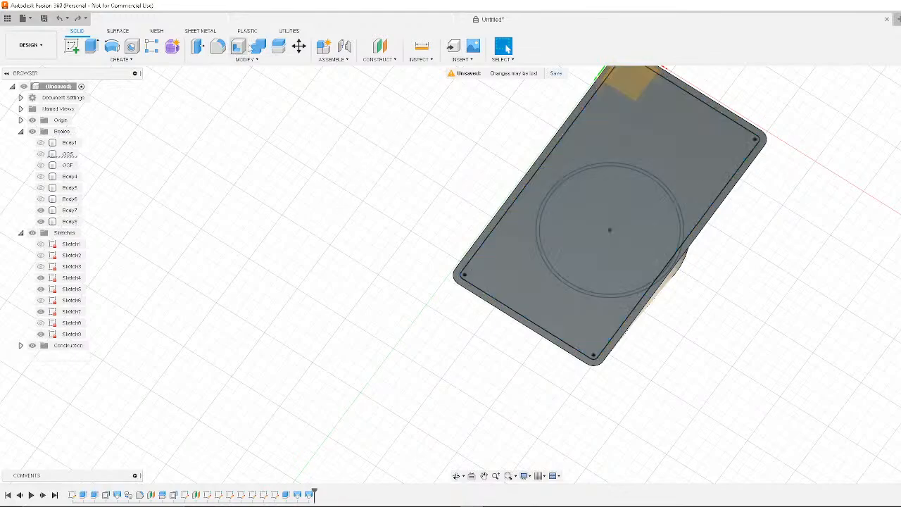
left_click(258, 46)
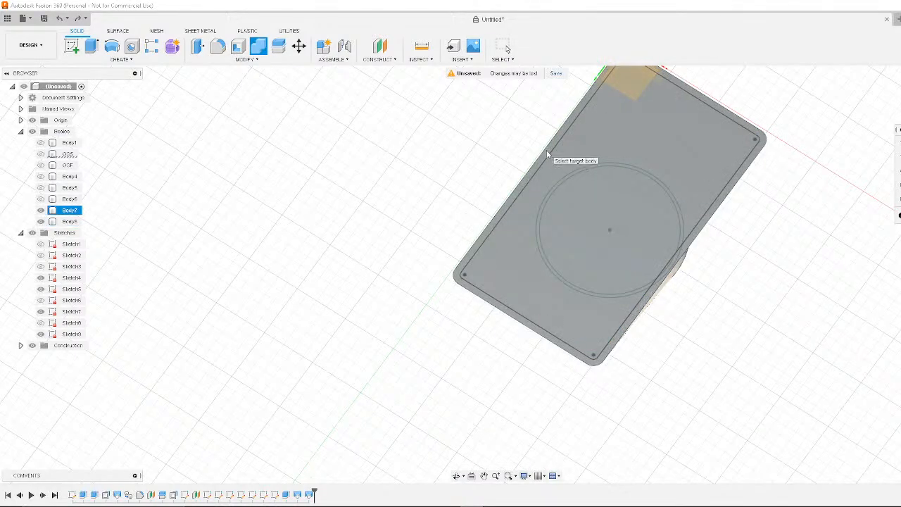
left_click(585, 151)
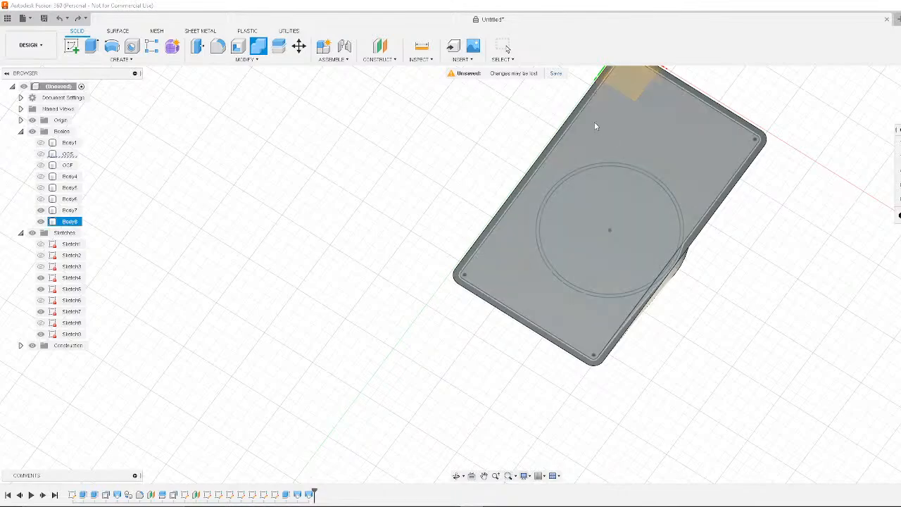
left_click(572, 116)
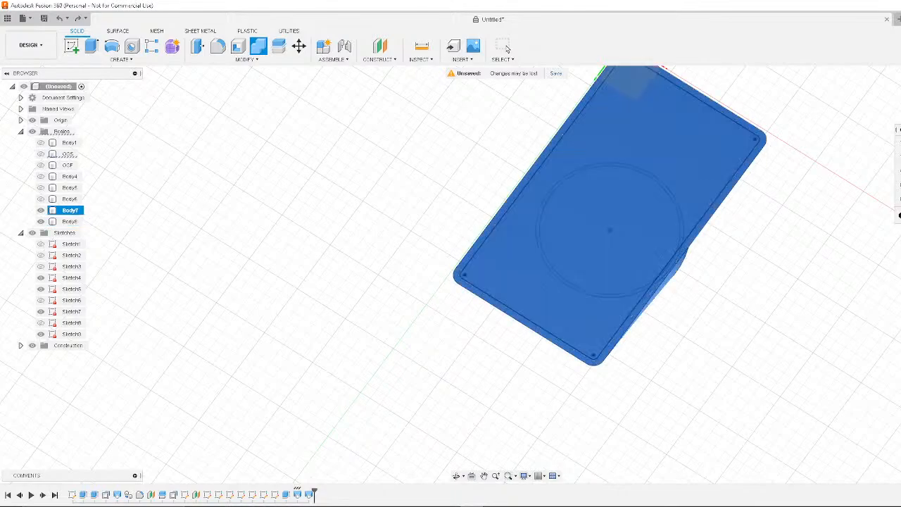
left_click(620, 186, "ctrl")
middle_click_drag(782, 247, 707, 315, "shift")
key("Return")
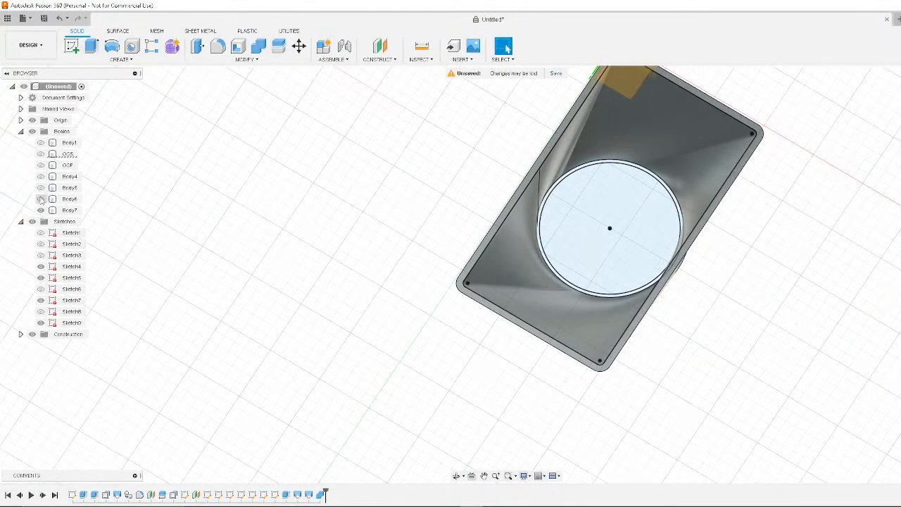
Check the hidden Body6 and Body5, and show the cylindrical Body4 together with the lofted Body7
left_click(40, 199)
left_click(41, 199)
left_click(40, 187)
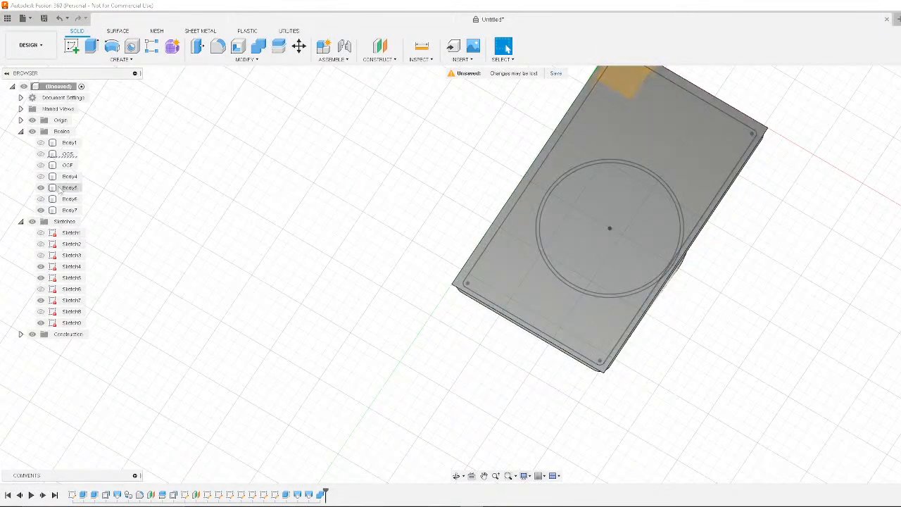
left_click(40, 176)
middle_click_drag(275, 267, 350, 282, "shift")
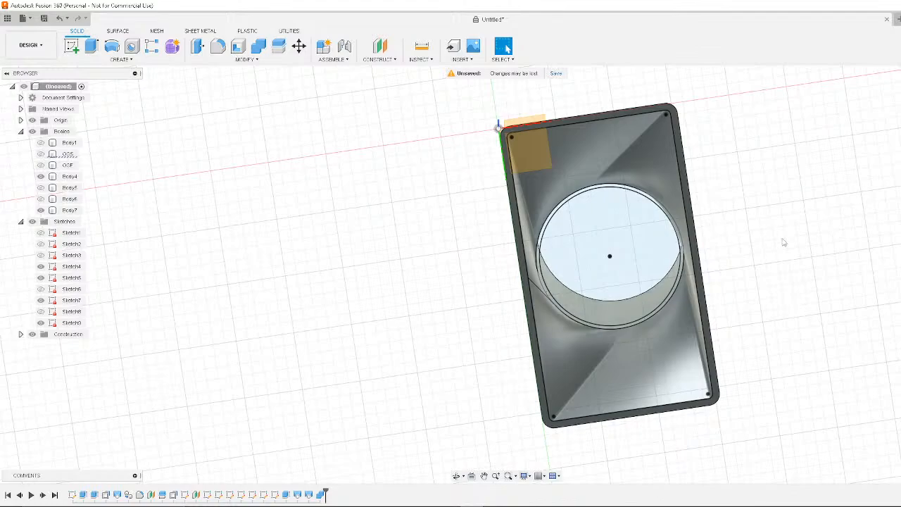
middle_click_drag(783, 242, 2, 205, "shift")
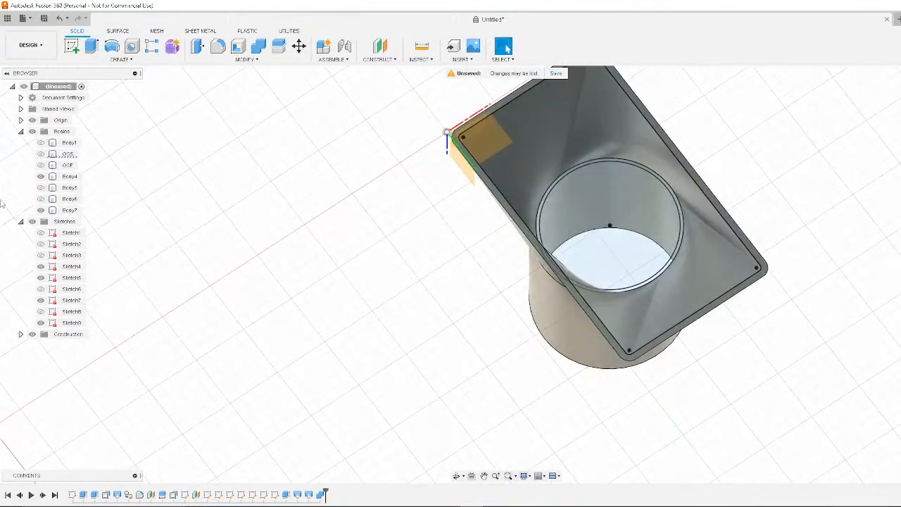
Toggle Body7's visibility to identify it and hide all sketches
left_click(40, 210)
left_click(40, 211)
left_click(32, 222)
middle_click_drag(349, 325, 375, 280, "shift")
Combine the lofted Body7 with the cylindrical Body4 into one joined body
left_click(69, 211)
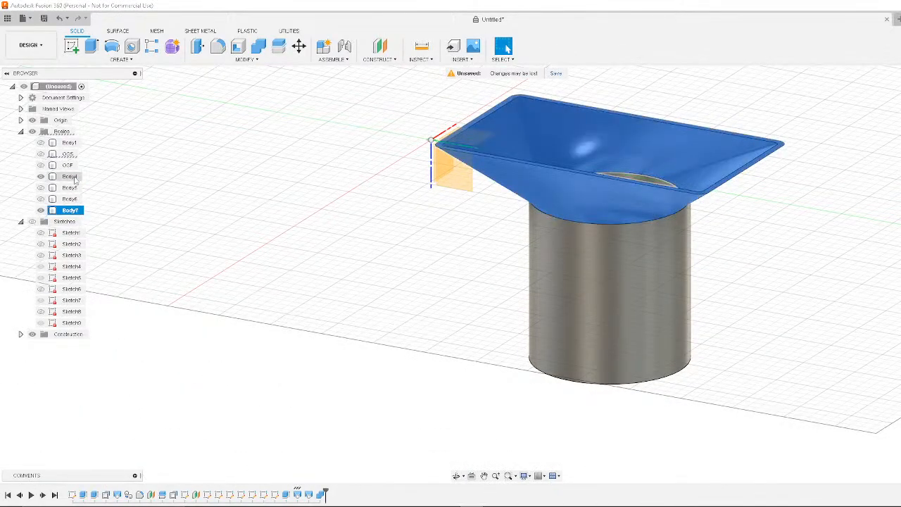
left_click(248, 31)
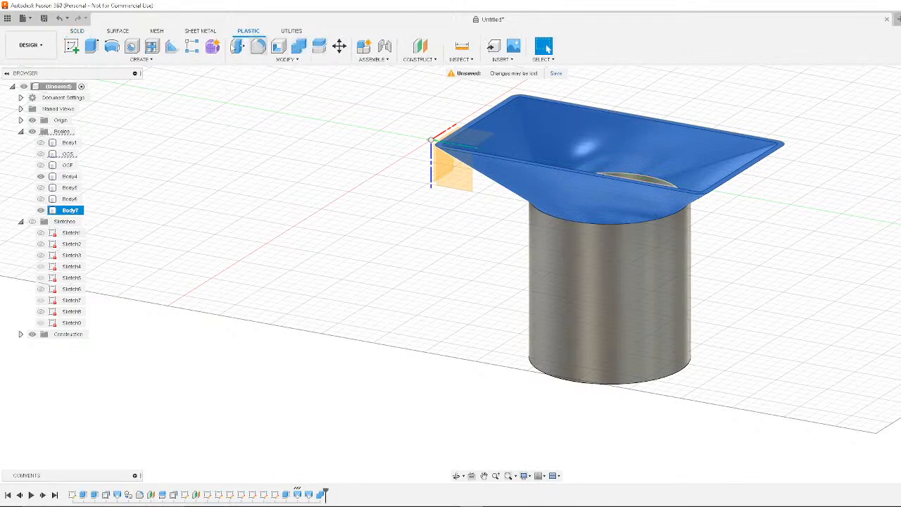
left_click(77, 31)
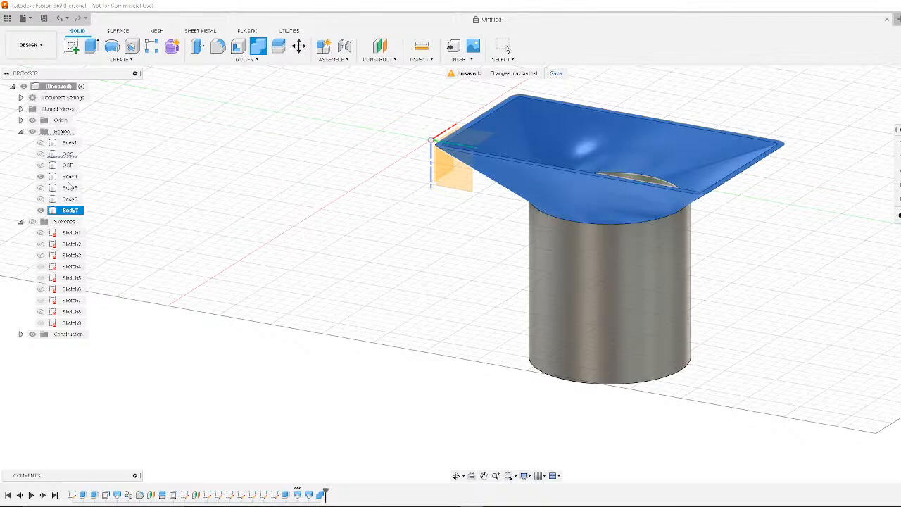
left_click(602, 290)
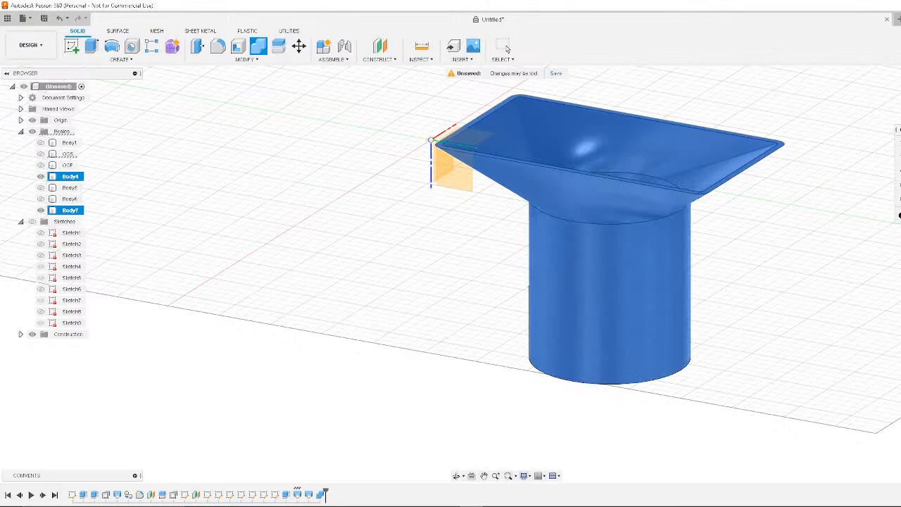
key("Return")
middle_click_drag(876, 253, 831, 257, "shift")
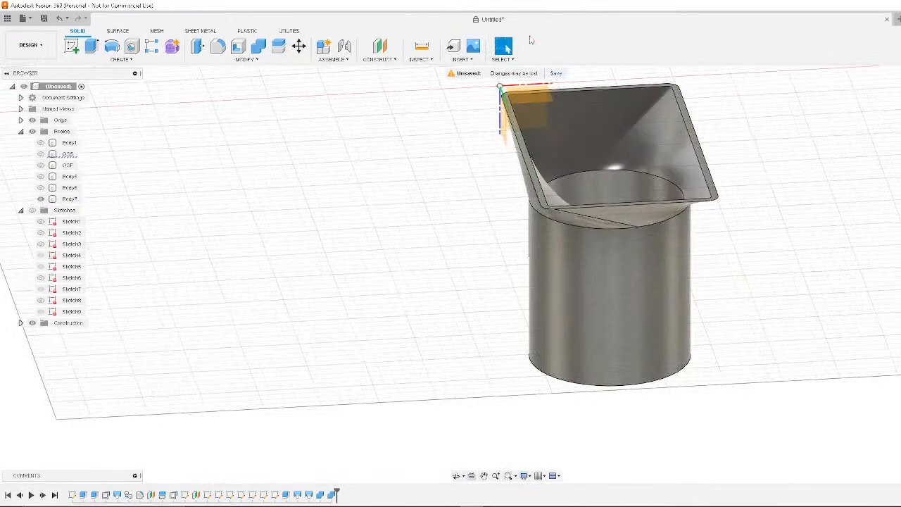
Create a construction plane offset -20 mm from the duct's rectangular rim face
mouse_move(814, 194)
middle_mouse_down("shift")
mouse_move(781, 233)
mouse_move(831, 183)
mouse_move(885, 151)
mouse_move(824, 165)
mouse_move(790, 195)
mouse_move(810, 183)
mouse_move(802, 204)
mouse_move(871, 195)
mouse_move(835, 235)
mouse_move(855, 254)
mouse_move(777, 209)
mouse_move(789, 176)
mouse_move(805, 198)
middle_mouse_up("shift")
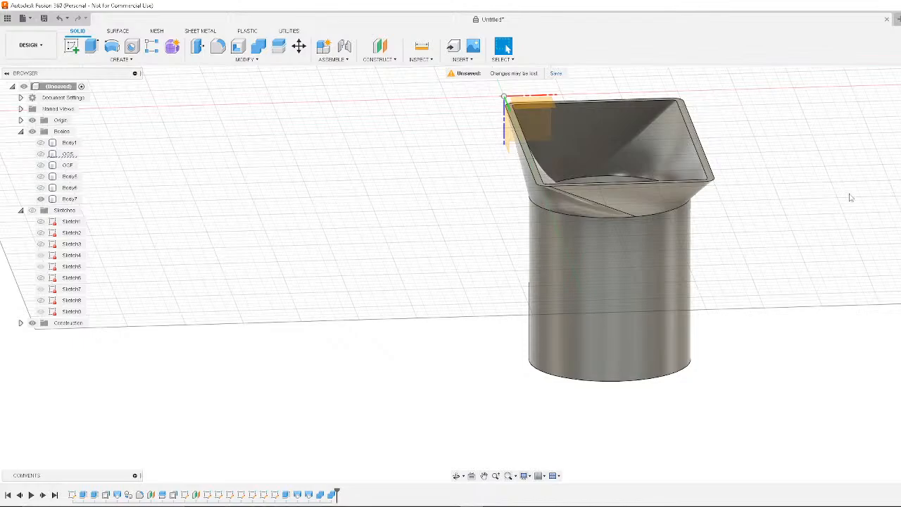
middle_click_drag(780, 279, 876, 174, "shift")
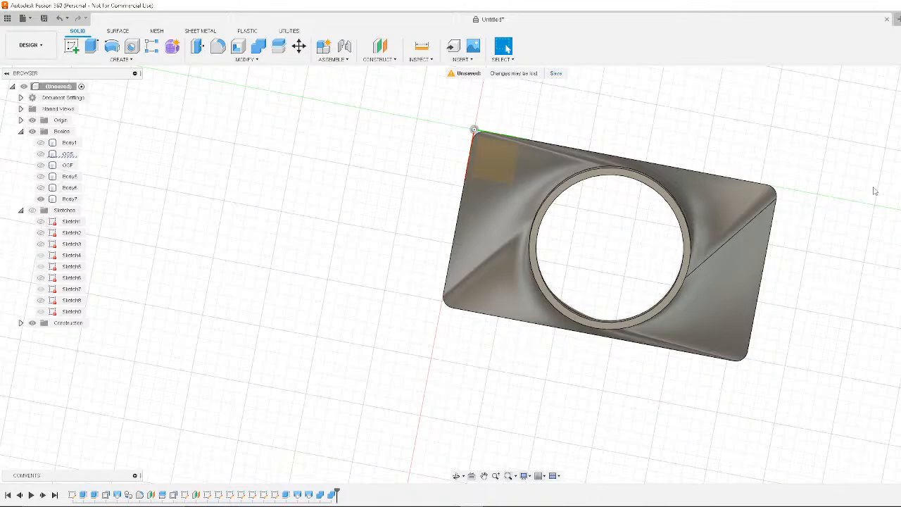
middle_click_drag(802, 346, 495, 112, "shift")
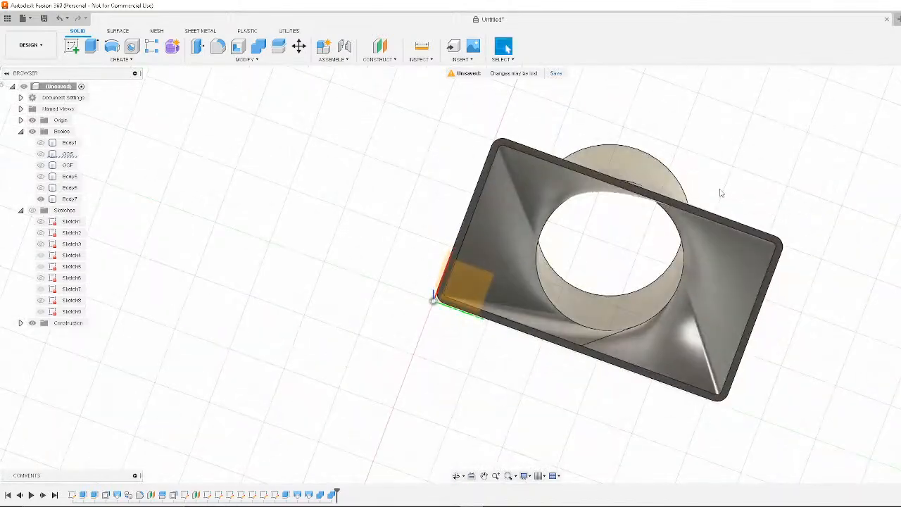
left_click(381, 59)
left_click(384, 70)
left_click(673, 190)
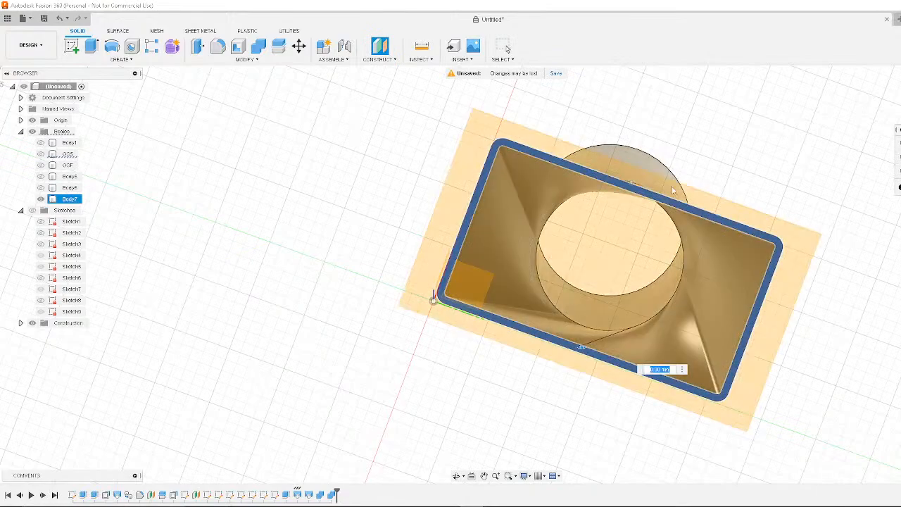
middle_click_drag(771, 162, 746, 235, "shift")
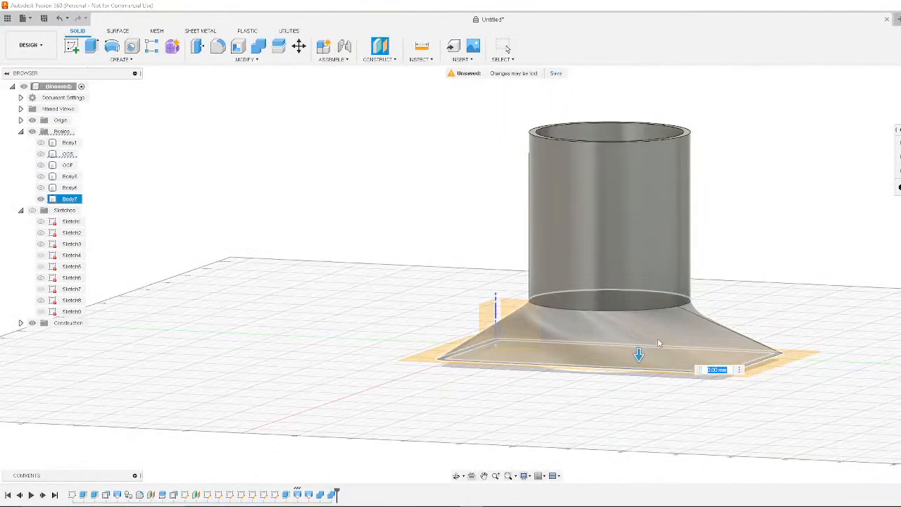
type("-20")
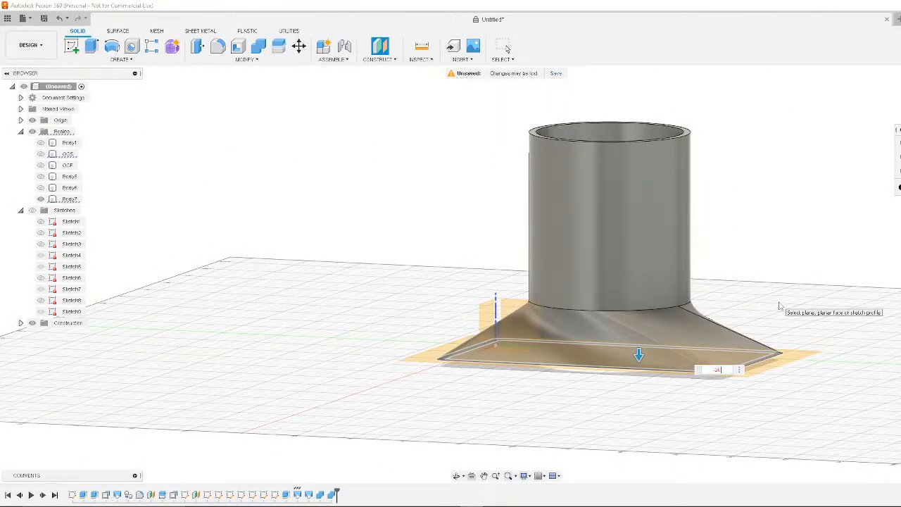
key("Return")
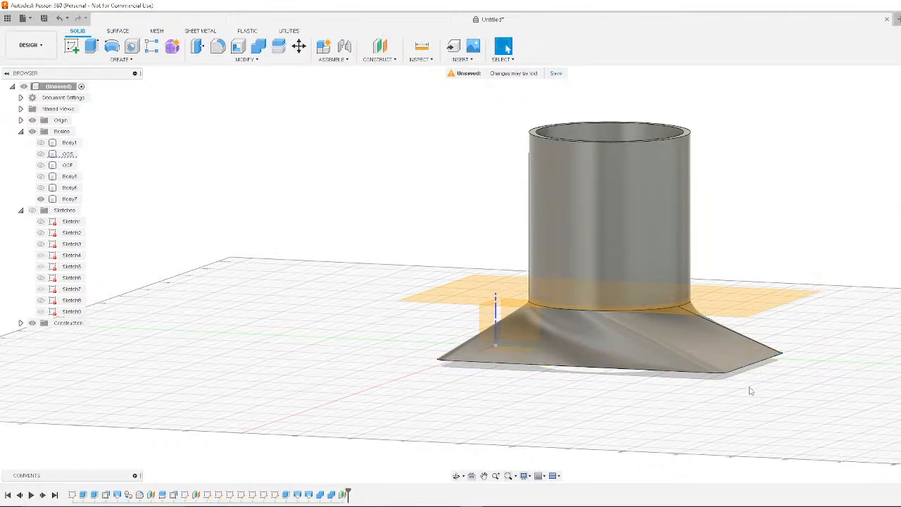
Create a sketch on the new offset plane and finish it without drawing anything
middle_click_drag(801, 458, 865, 348, "shift")
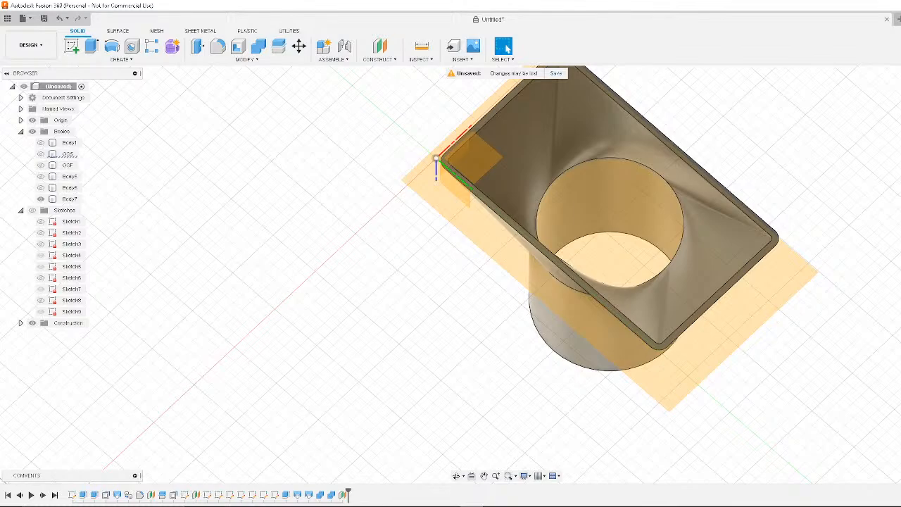
middle_click_drag(863, 277, 813, 293, "shift")
left_click(733, 357)
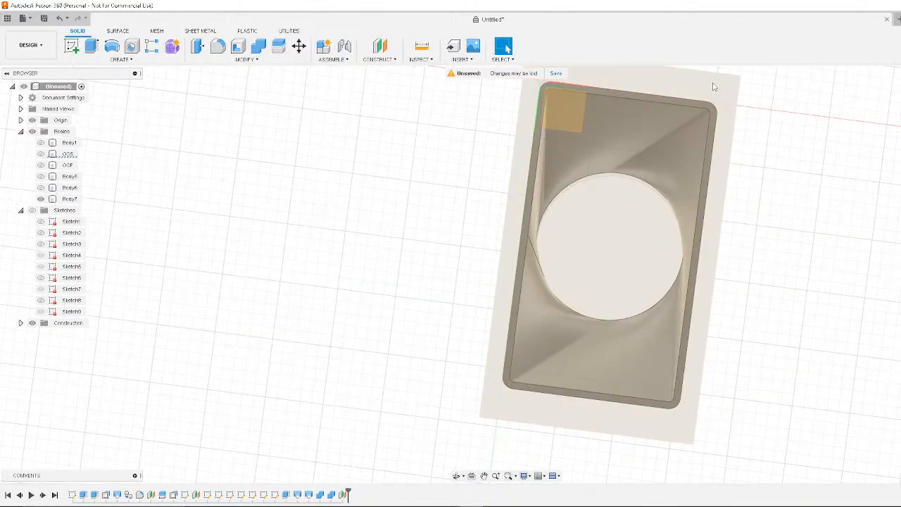
left_click(725, 86)
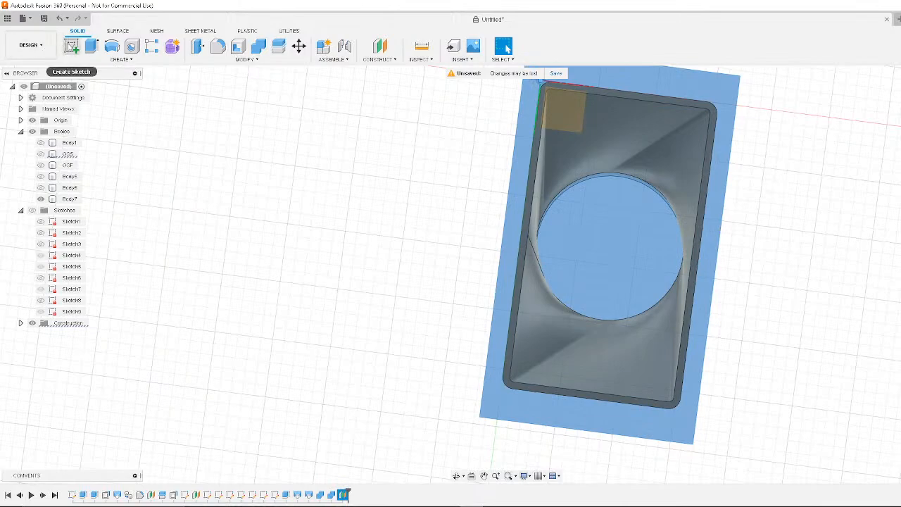
left_click(71, 45)
middle_click_drag(737, 245, 708, 128)
scroll(708, 128, "down", 2)
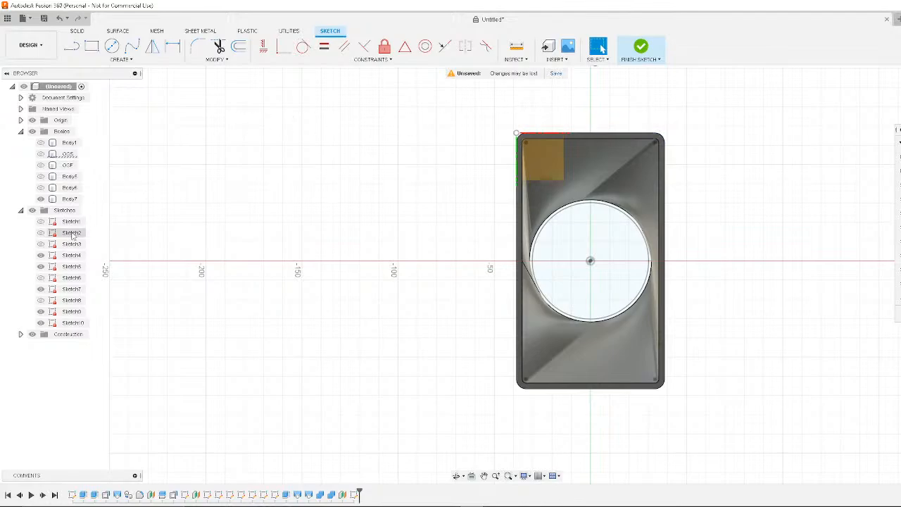
left_click(641, 50)
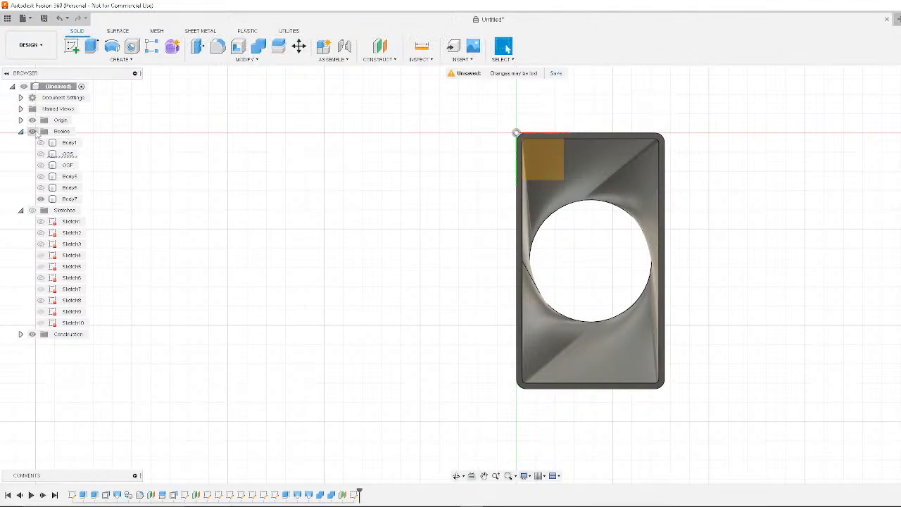
Start a new sketch on Plane3, show that plane, and view the sketch straight on
left_click(71, 46)
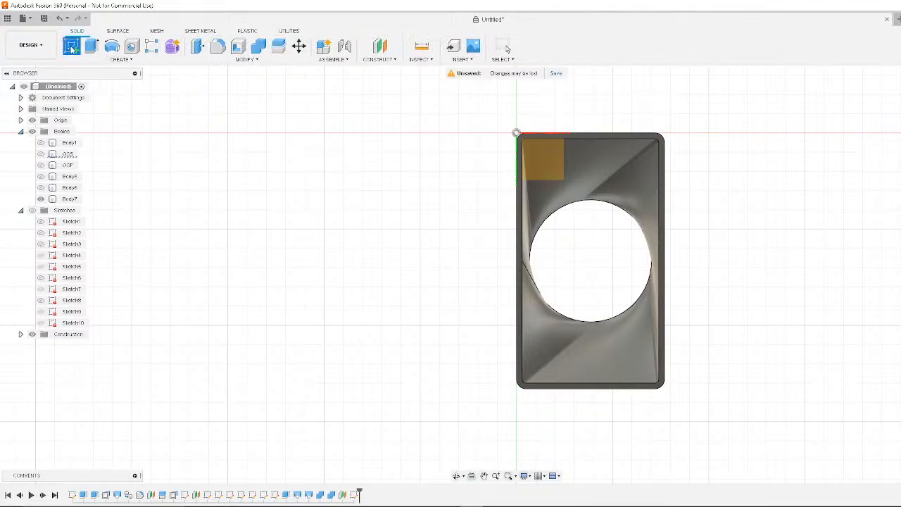
left_click(21, 333)
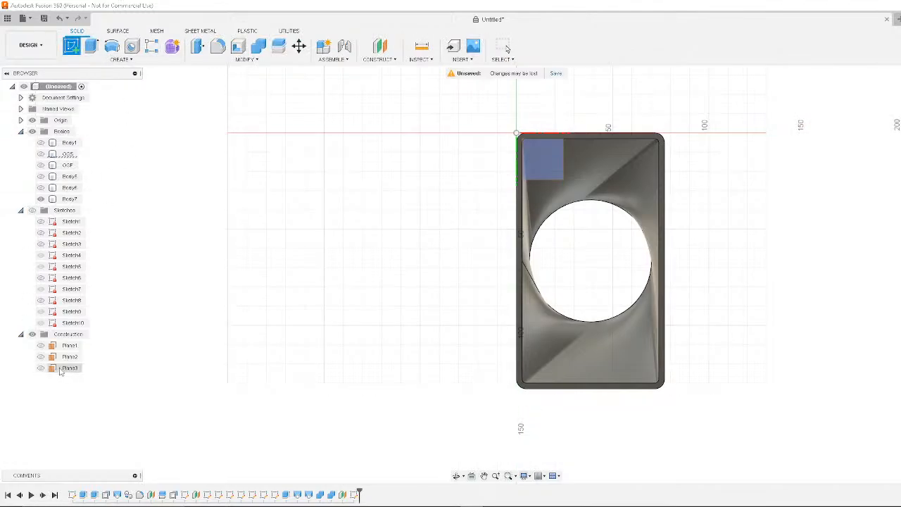
left_click(44, 369)
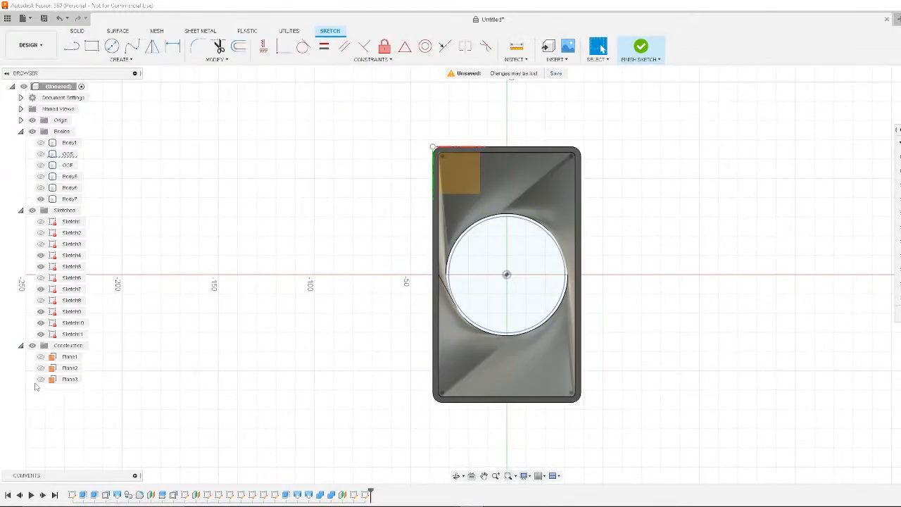
left_click(51, 379)
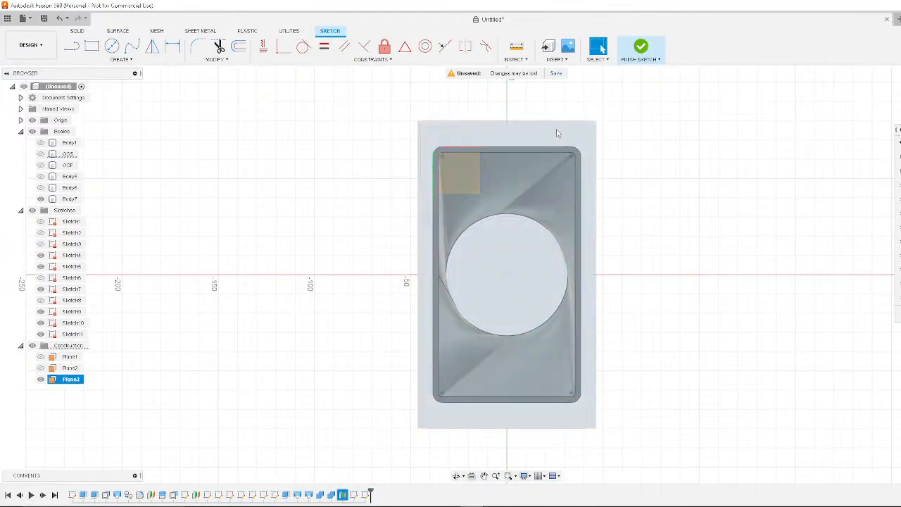
scroll(521, 143, "up", 4)
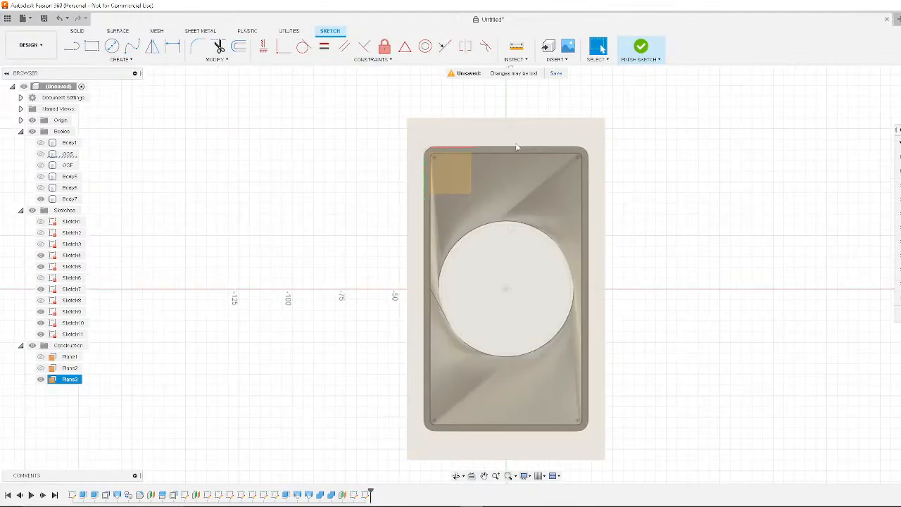
scroll(514, 141, "down", 4)
left_click(684, 151)
mouse_move(686, 153)
middle_mouse_down("shift")
mouse_move(733, 132)
mouse_move(723, 102)
mouse_move(744, 148)
mouse_move(727, 148)
middle_mouse_up("shift")
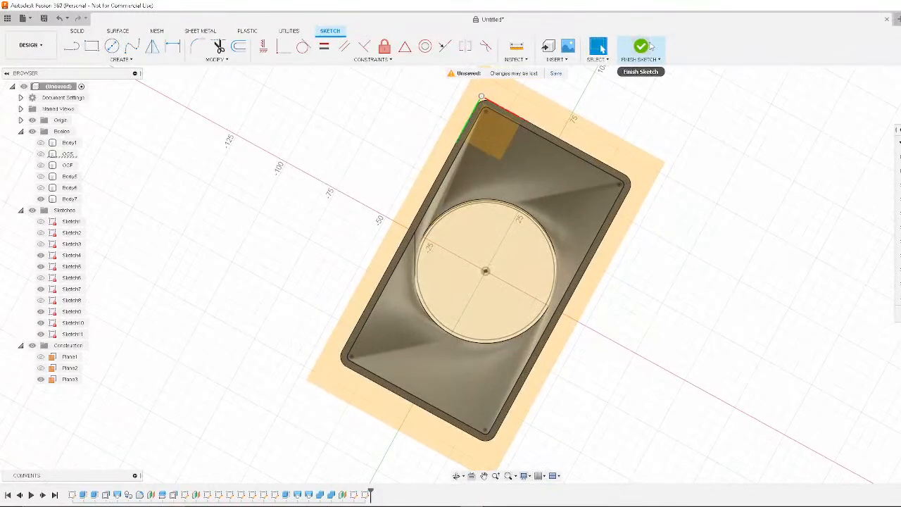
left_click(875, 87)
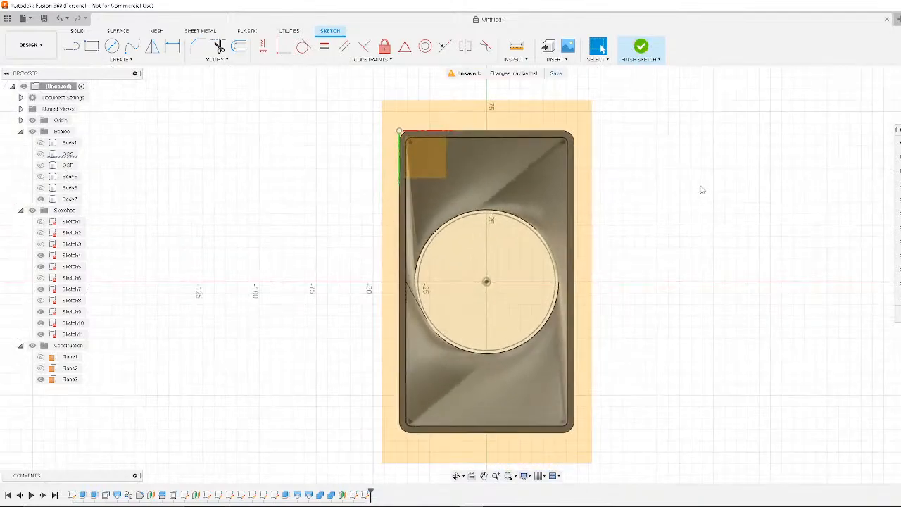
Draw a 13 mm vertical construction line outward from the midpoint of the duct rim's upper edge
left_click(92, 45)
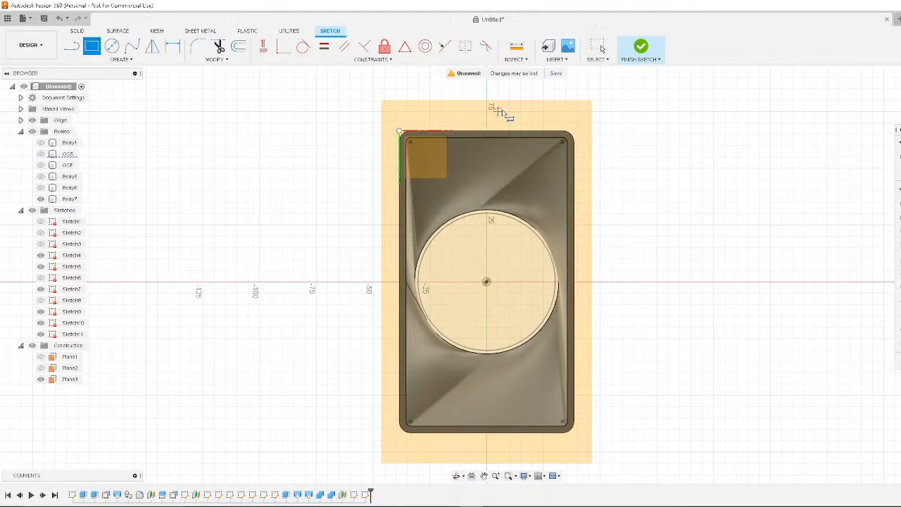
scroll(496, 133, "up", 5)
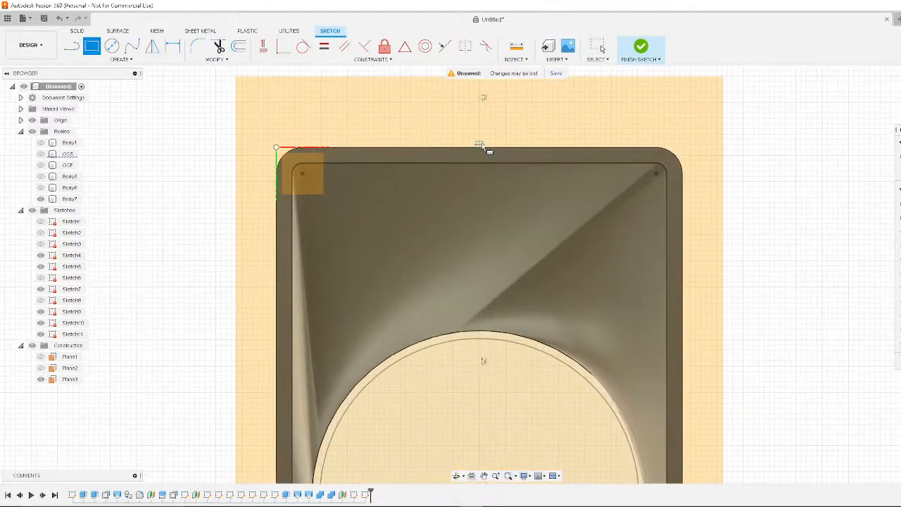
scroll(485, 151, "up", 4)
scroll(482, 150, "up", 4)
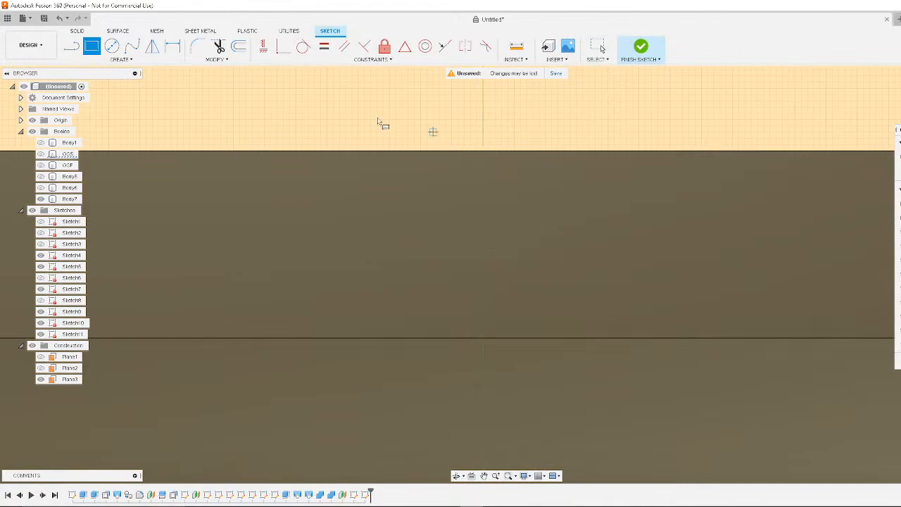
left_click(72, 45)
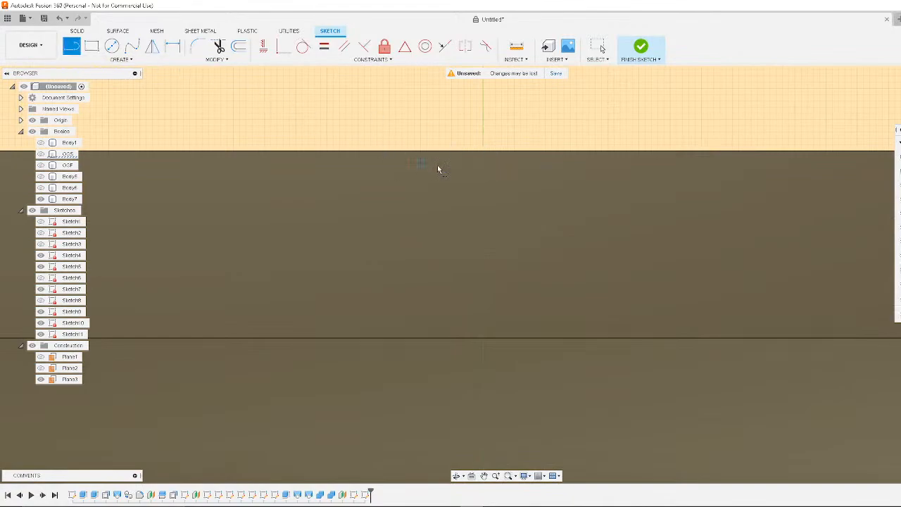
left_click(483, 133)
scroll(486, 136, "up", 2)
scroll(484, 130, "down", 5)
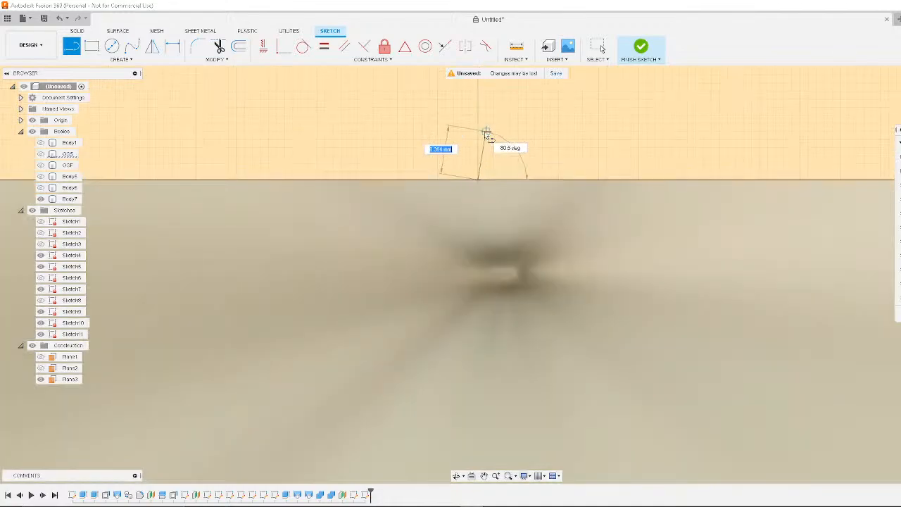
scroll(479, 105, "down", 2)
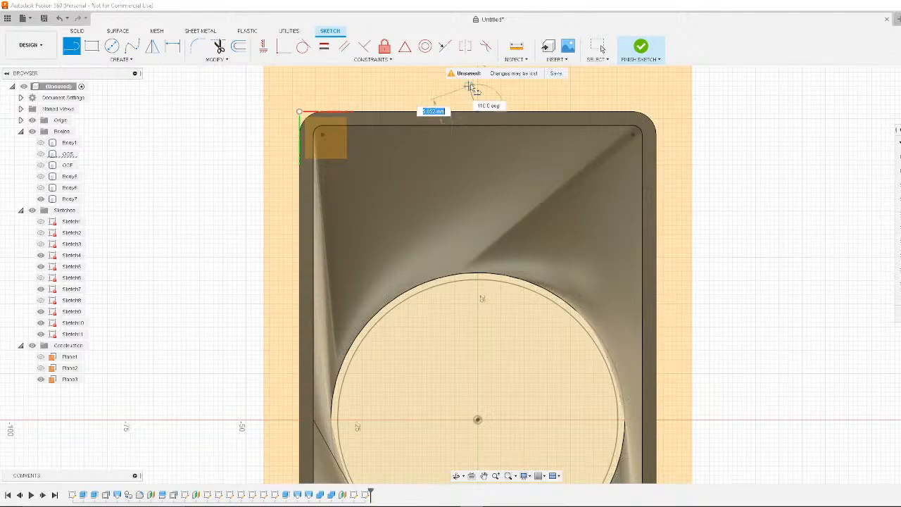
type("13")
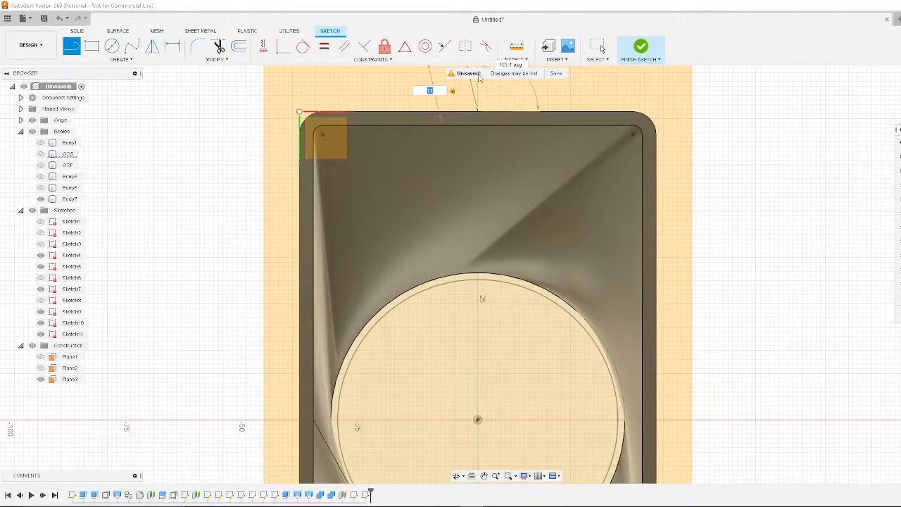
left_click(481, 85)
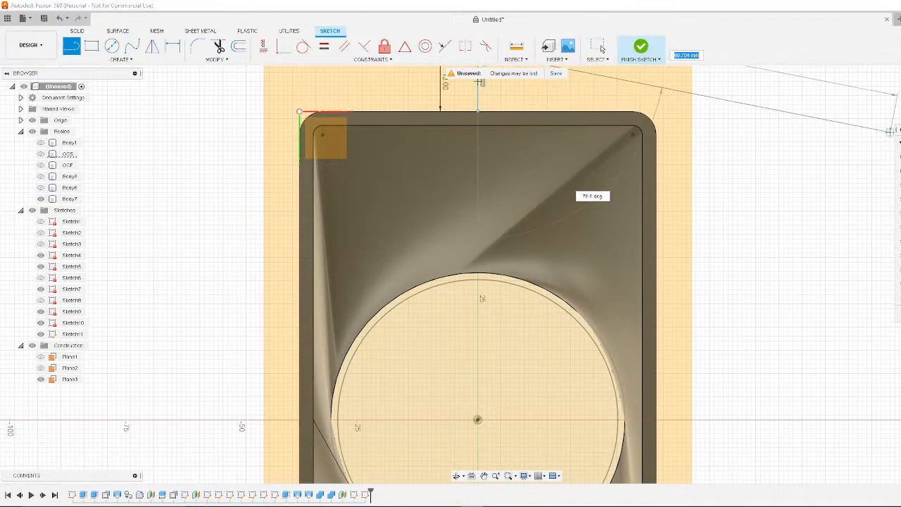
right_click(807, 104)
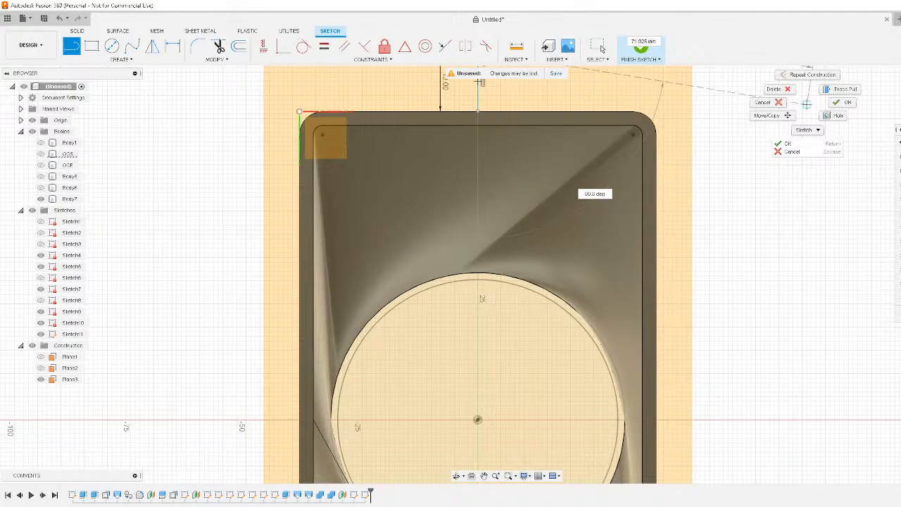
left_click(872, 123)
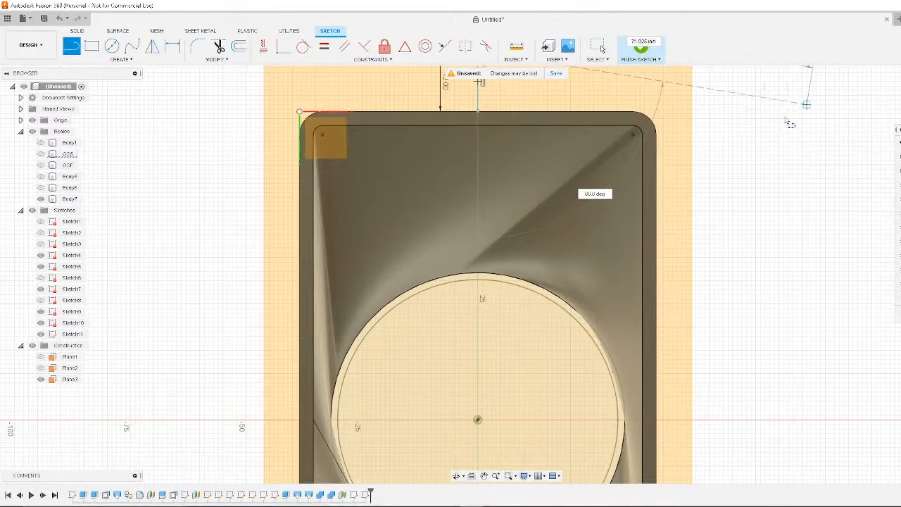
key("Escape")
middle_click_drag(728, 105, 743, 227)
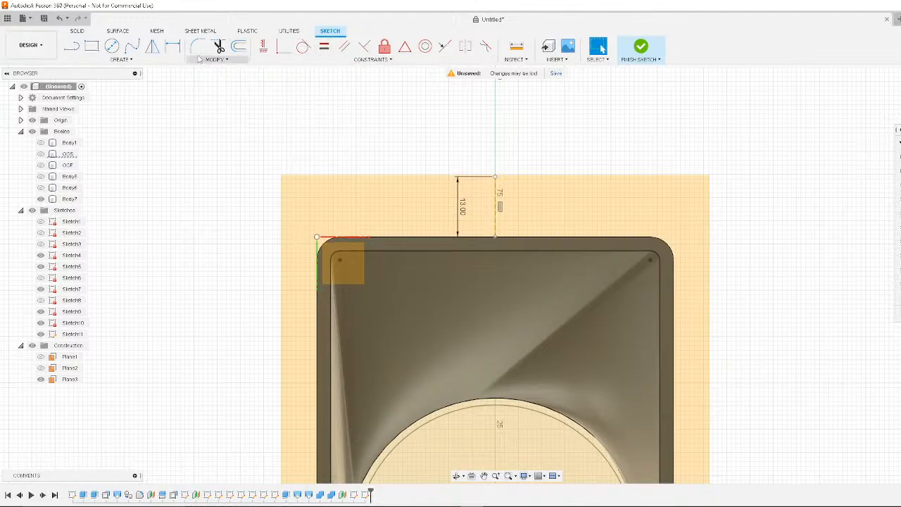
Draw a 25 mm horizontal line to the right from the midpoint of the 13 mm vertical line
left_click(90, 51)
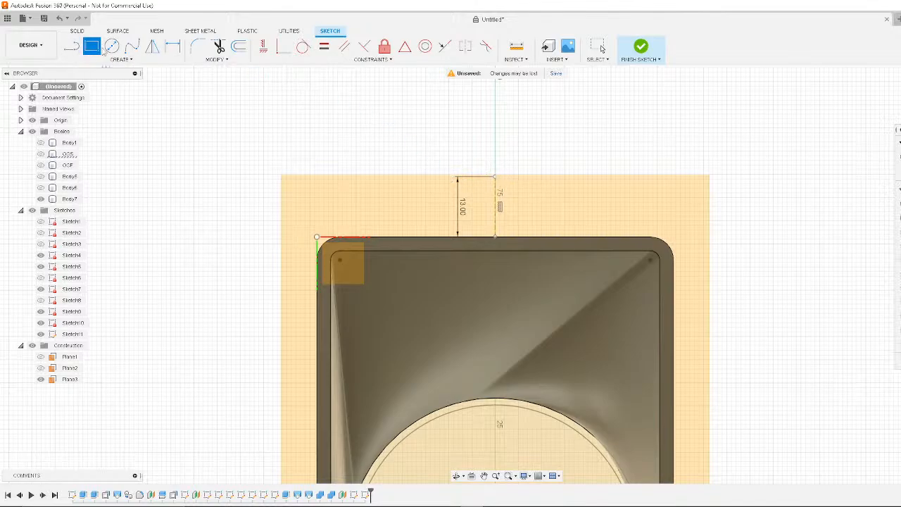
left_click(71, 45)
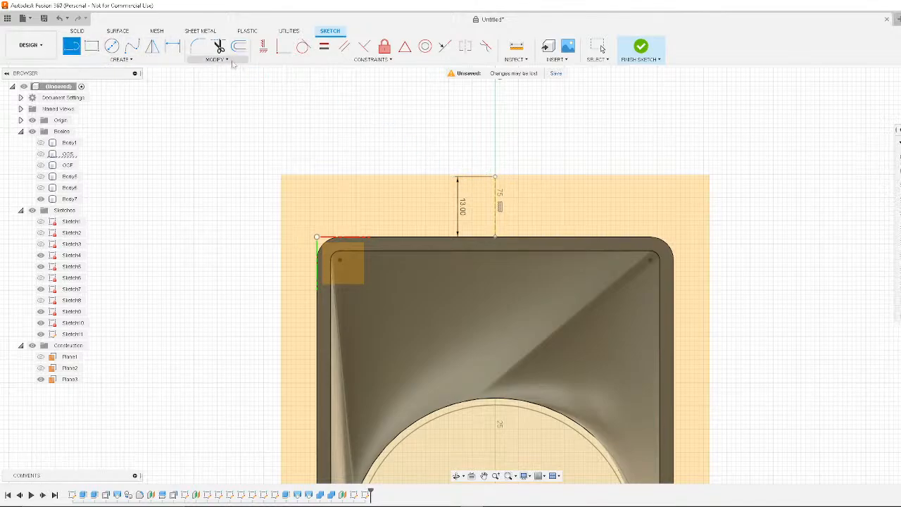
left_click(500, 207)
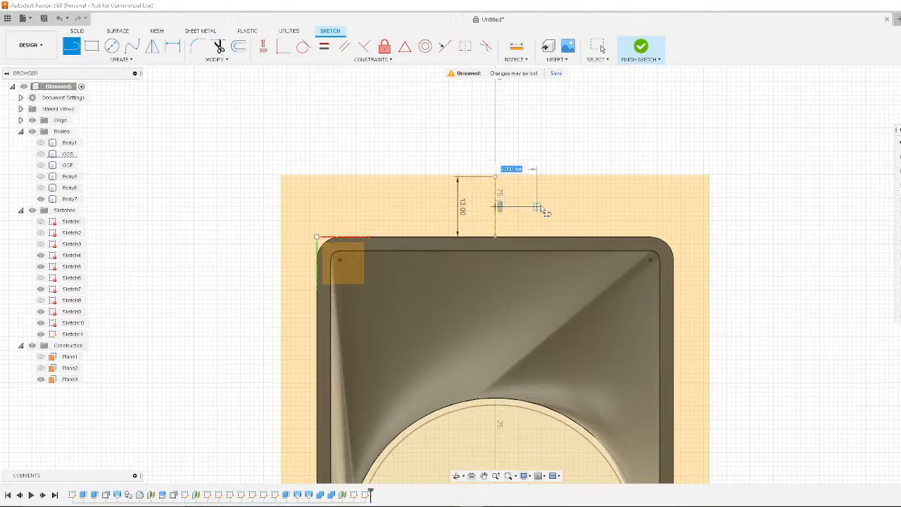
type("25")
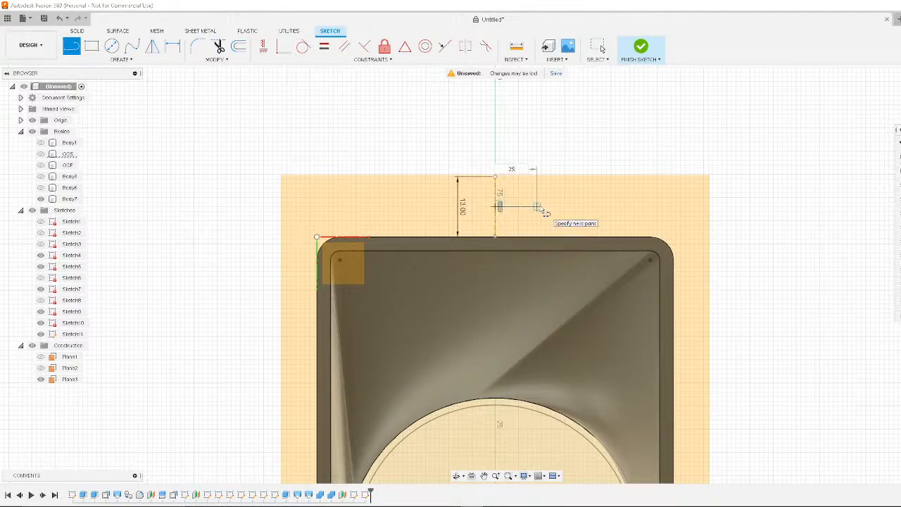
key("Tab")
key("Return")
key("Escape")
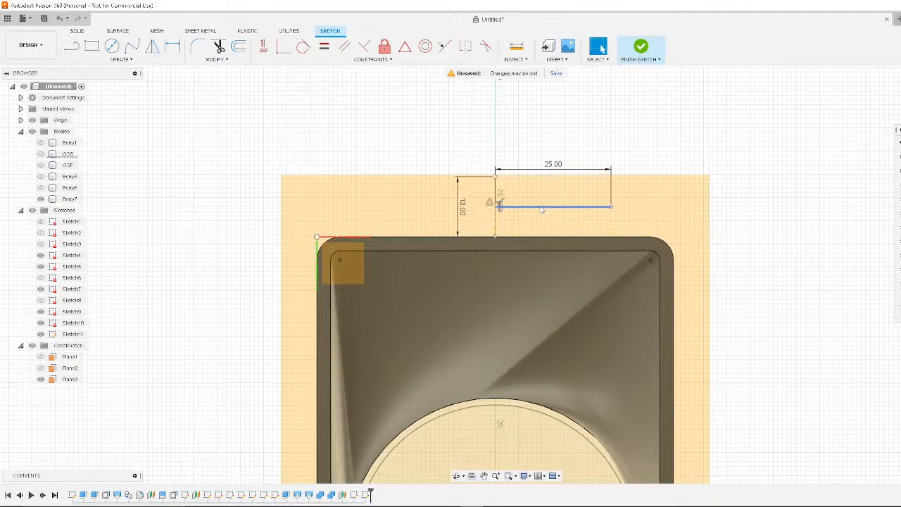
Convert the horizontal line to a construction line
left_click(541, 207)
key("x")
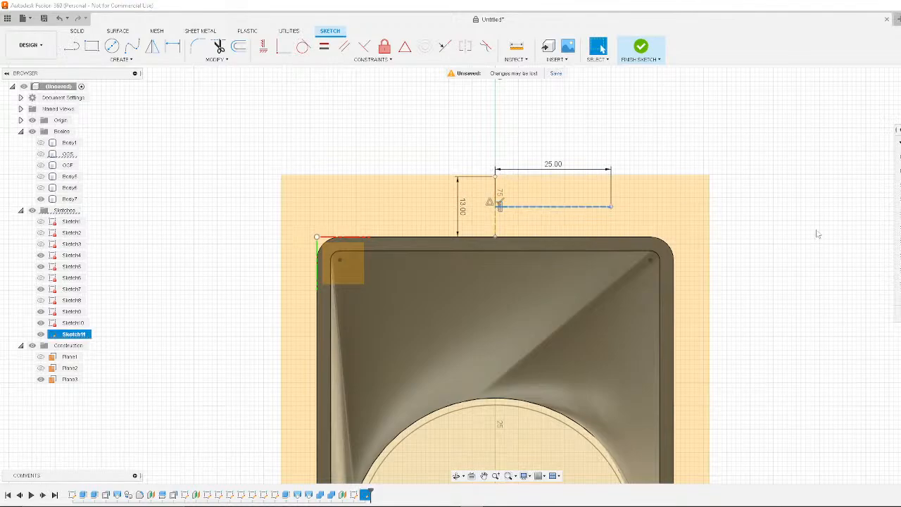
key("Escape")
Set the horizontal construction line's length to 12.5 mm
scroll(741, 247, "up", 1)
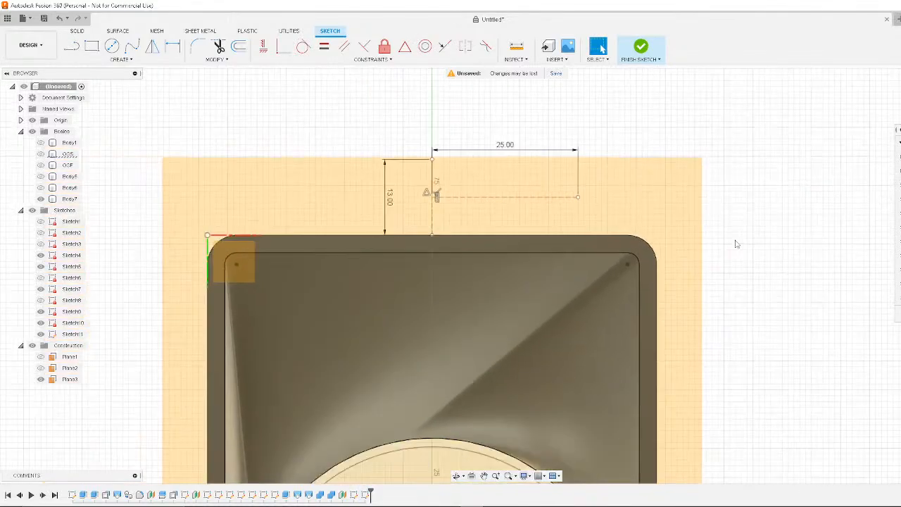
scroll(746, 244, "down", 2)
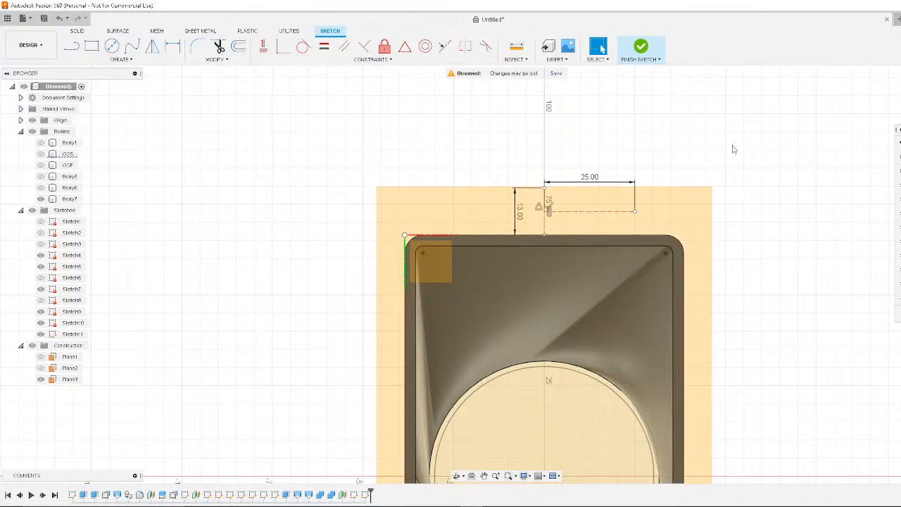
double_click(592, 181)
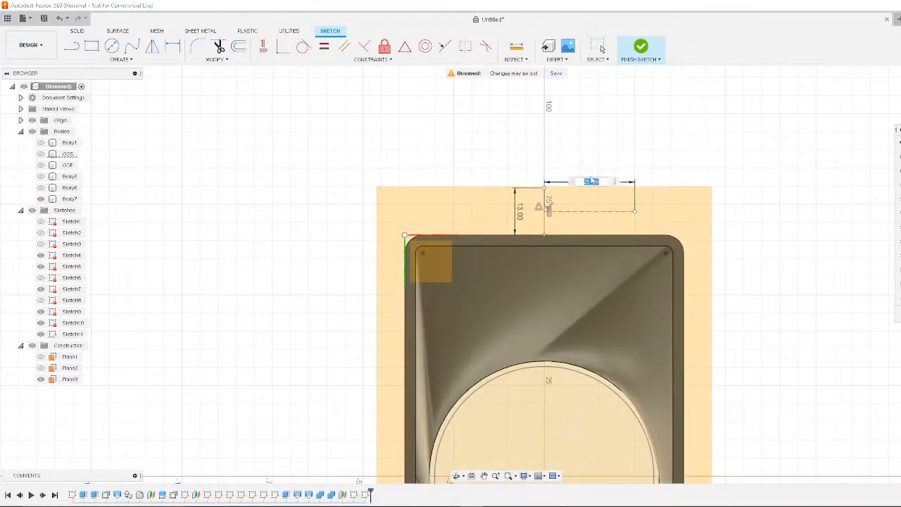
type("12.5")
key("Return")
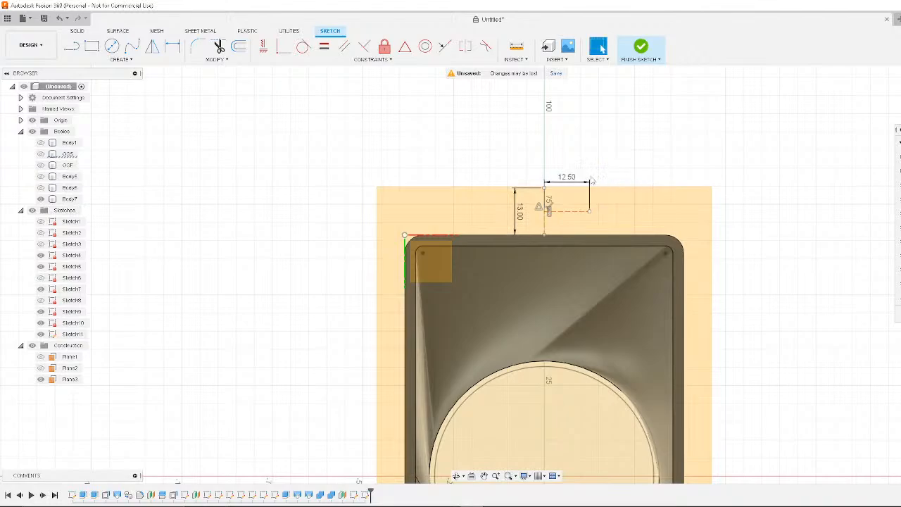
left_click(491, 231)
Draw a 5.5 mm diameter circle centred on the midpoint of the vertical construction line
left_click(113, 47)
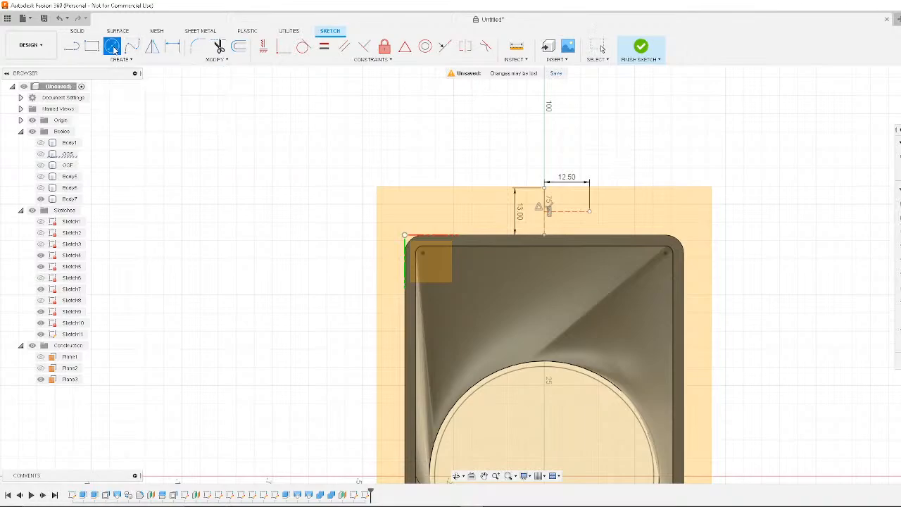
left_click(544, 205)
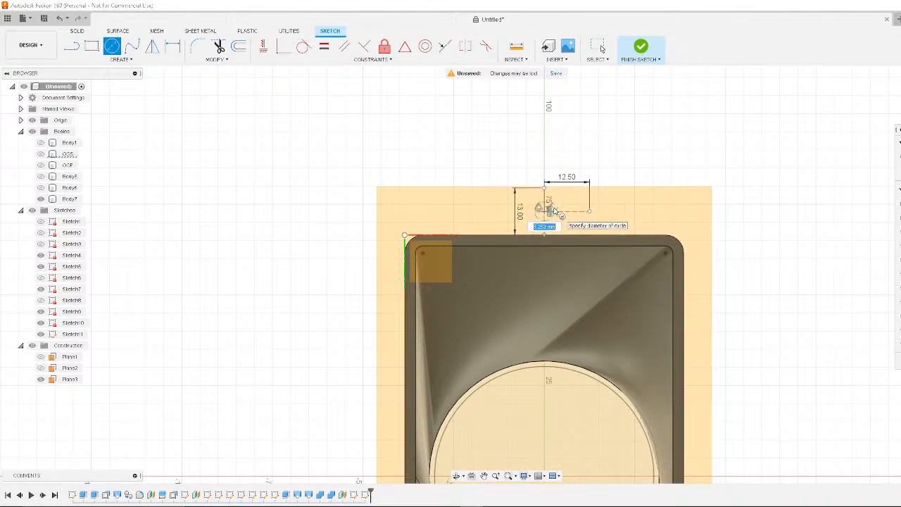
type("5.5")
key("Return")
key("Escape")
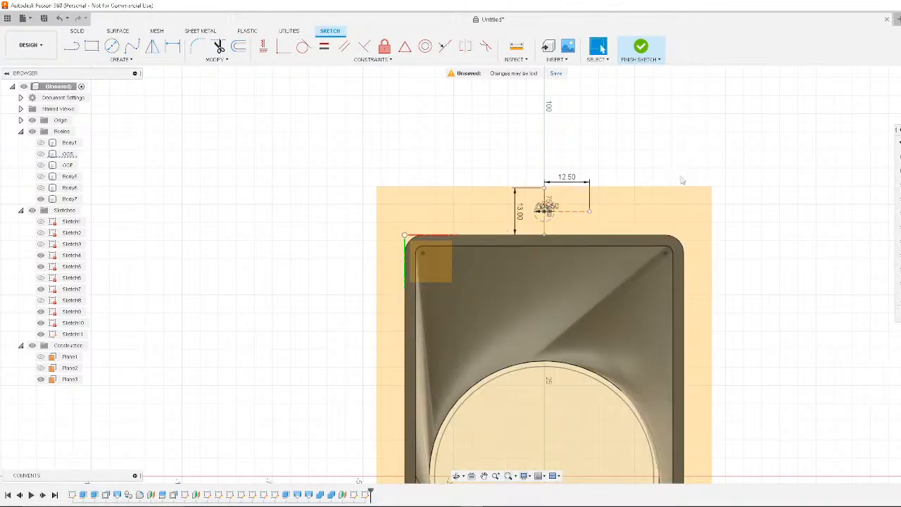
Delete the 5.5 mm circle at the midpoint of the vertical construction line
scroll(762, 229, "down", 1)
scroll(691, 225, "up", 1)
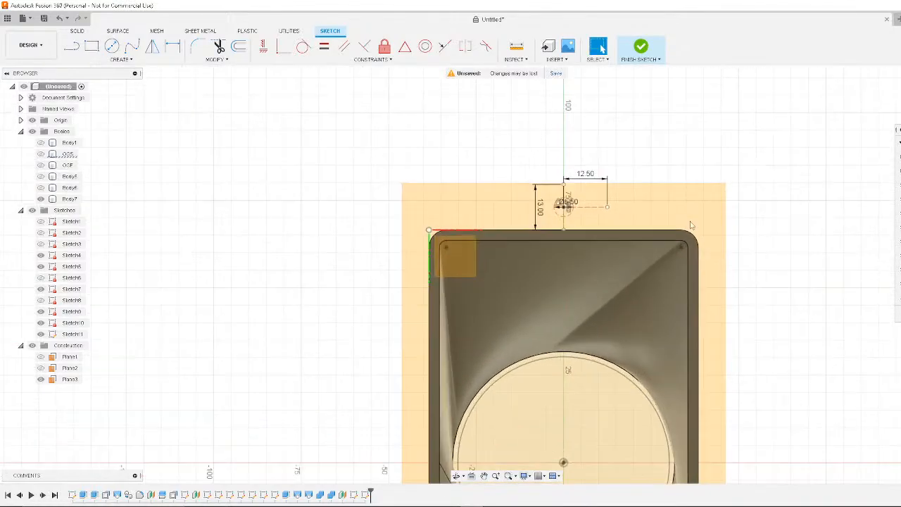
scroll(691, 225, "up", 4)
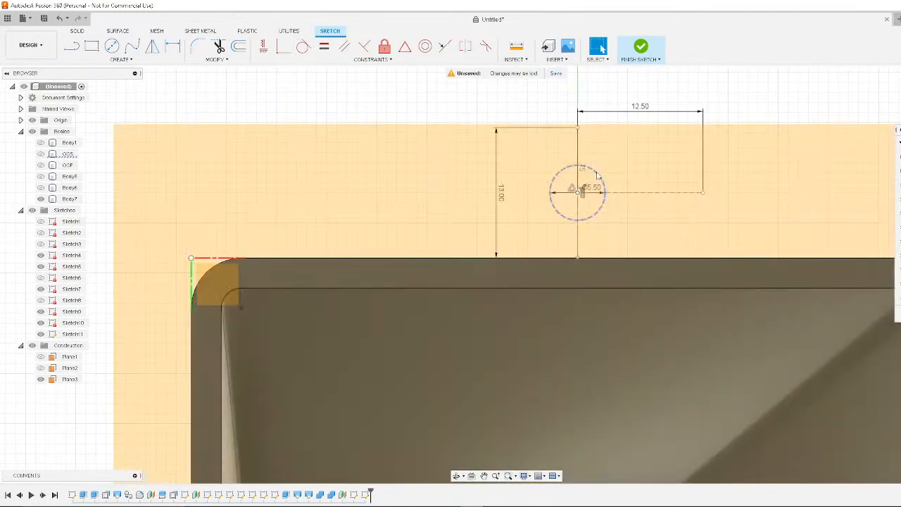
left_click_drag(597, 174, 598, 163)
left_click(619, 178)
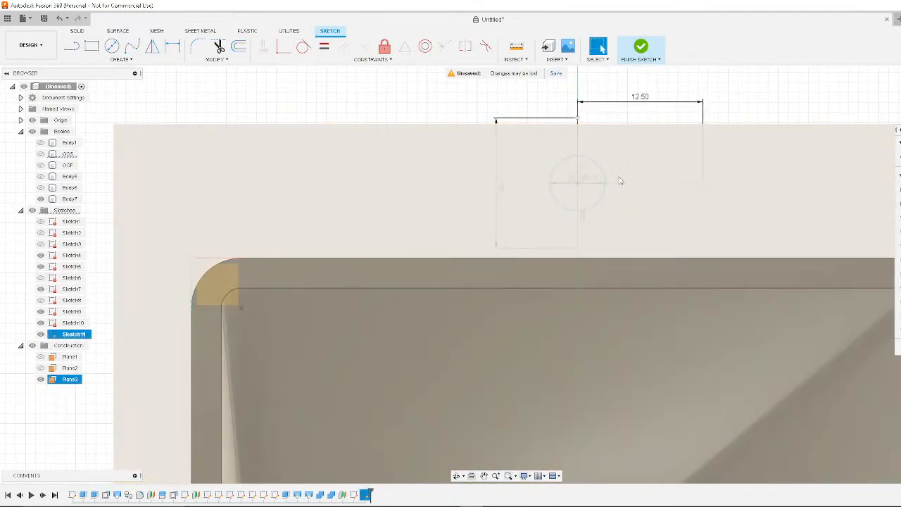
left_click(599, 174)
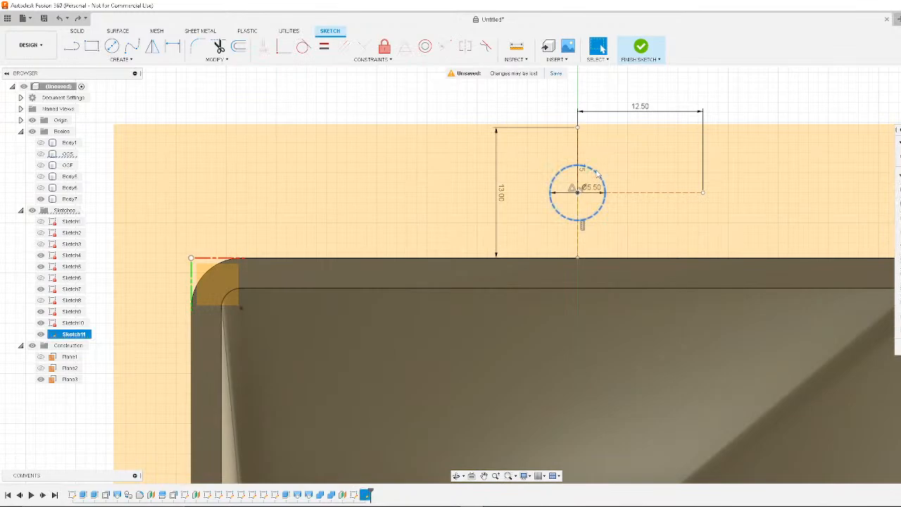
left_click(649, 176)
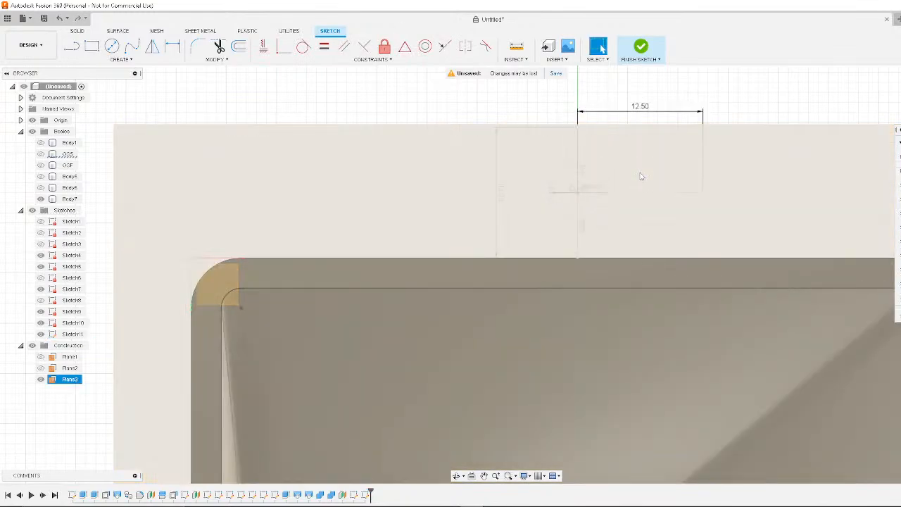
left_click(514, 101)
Draw a 5 mm diameter circle centred on the upper half of the vertical construction line, and delete it
key("c")
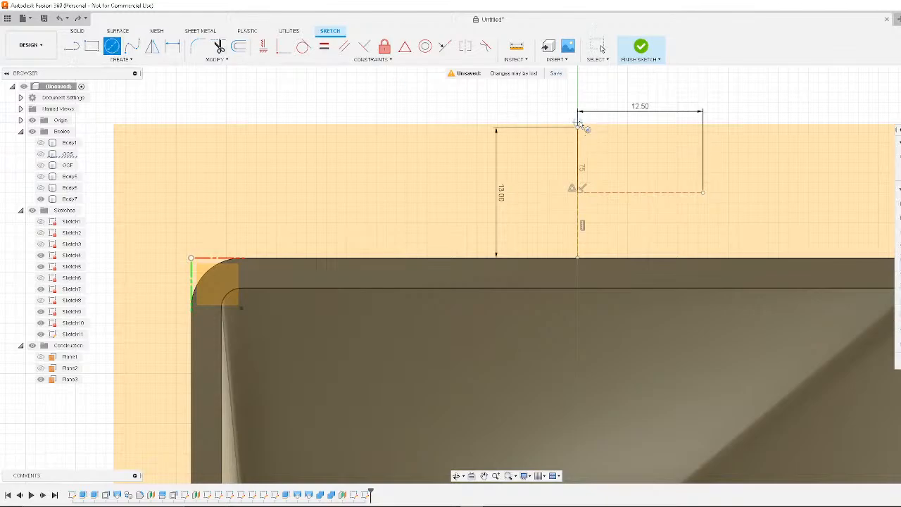
left_click(577, 166)
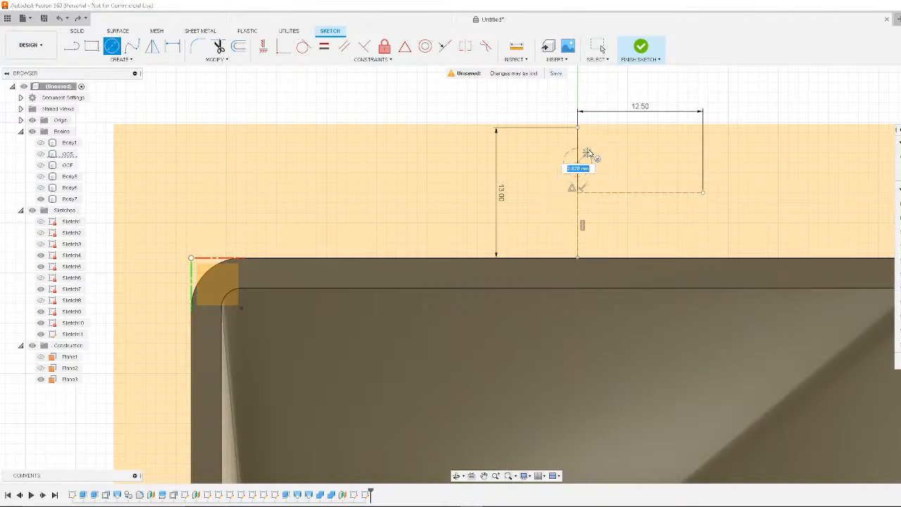
type("5")
key("Return")
key("Escape")
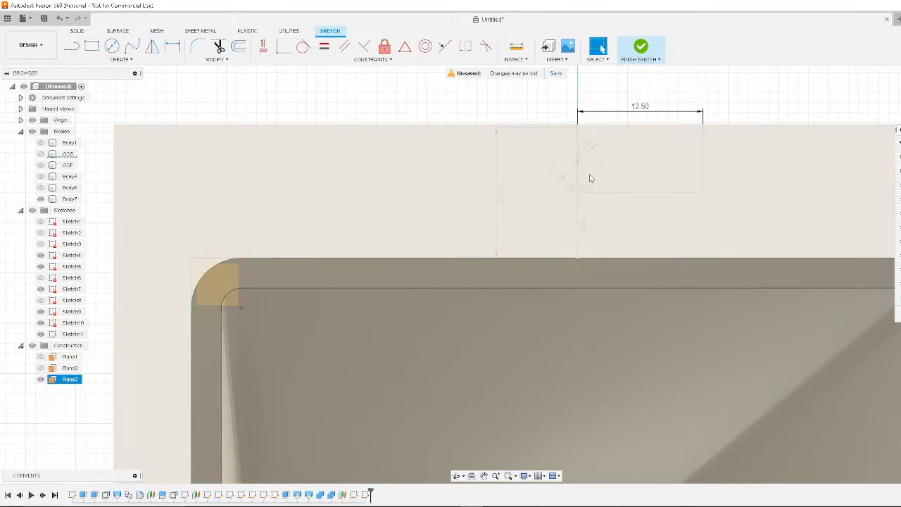
left_click(594, 180)
key("Delete")
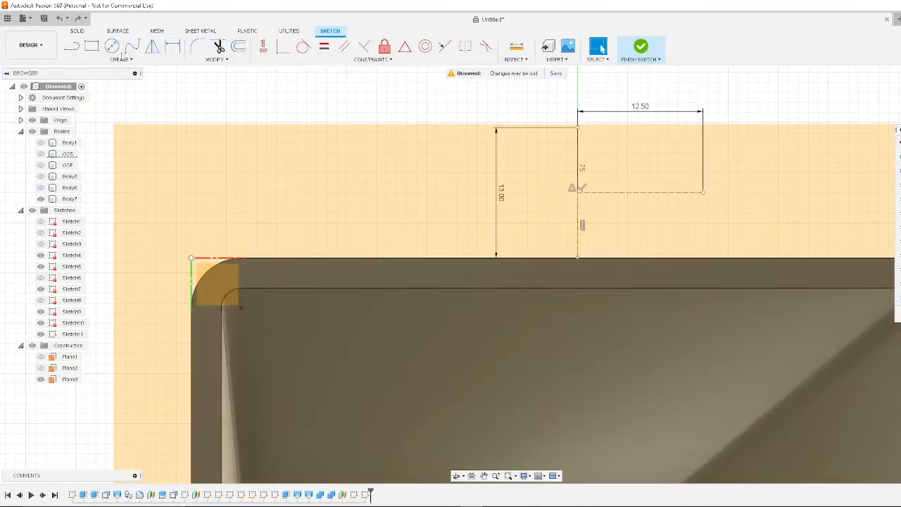
Draw a 5.5 mm diameter construction circle centred on the lower half of the vertical construction line
left_click(111, 46)
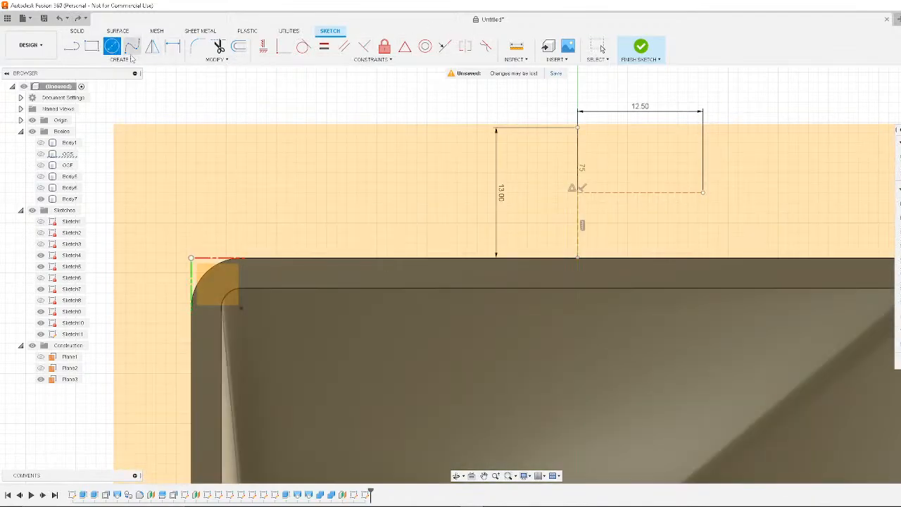
left_click(578, 224)
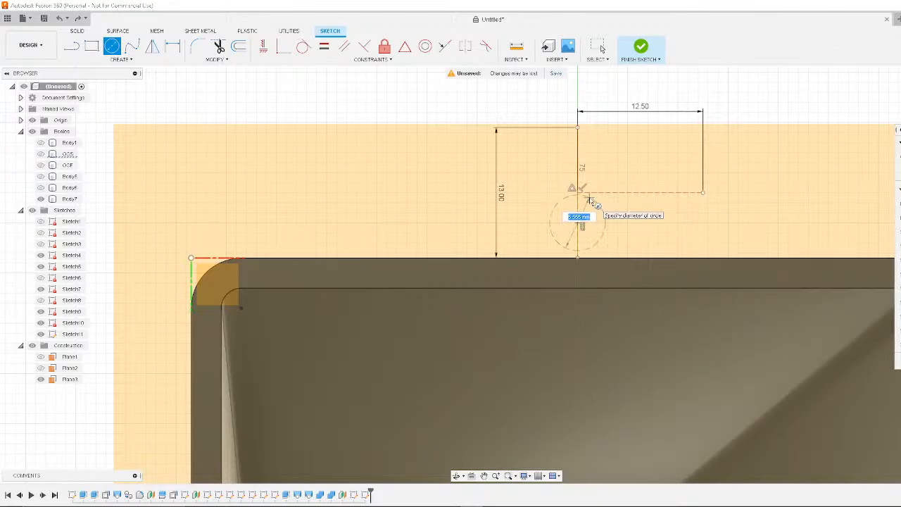
type("5.5")
key("Return")
key("Escape")
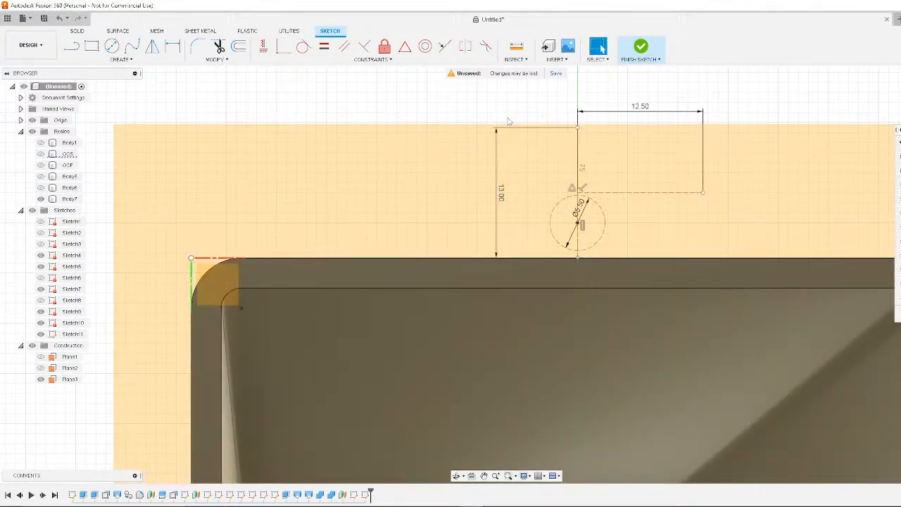
Draw a 25 by 13 mm construction rectangle standing on the duct's outer rim edge, centred on the vertical construction line
left_click(91, 46)
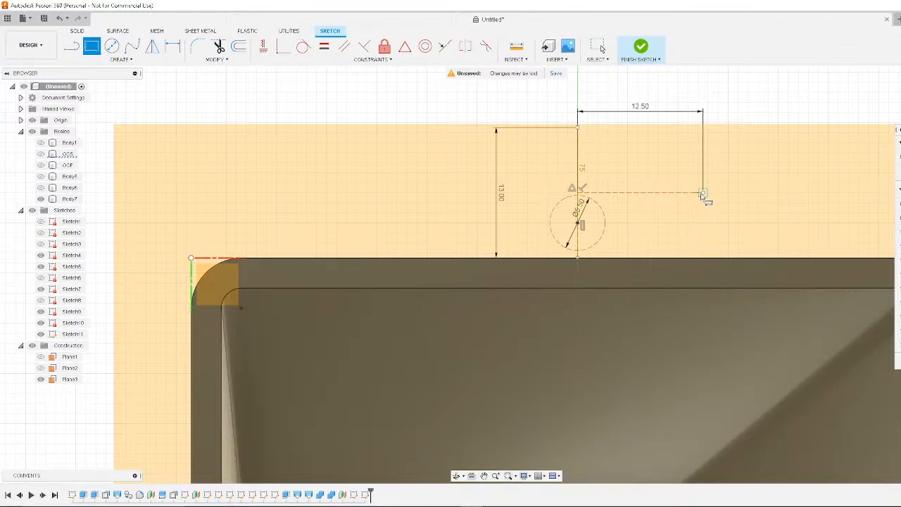
left_click(707, 257)
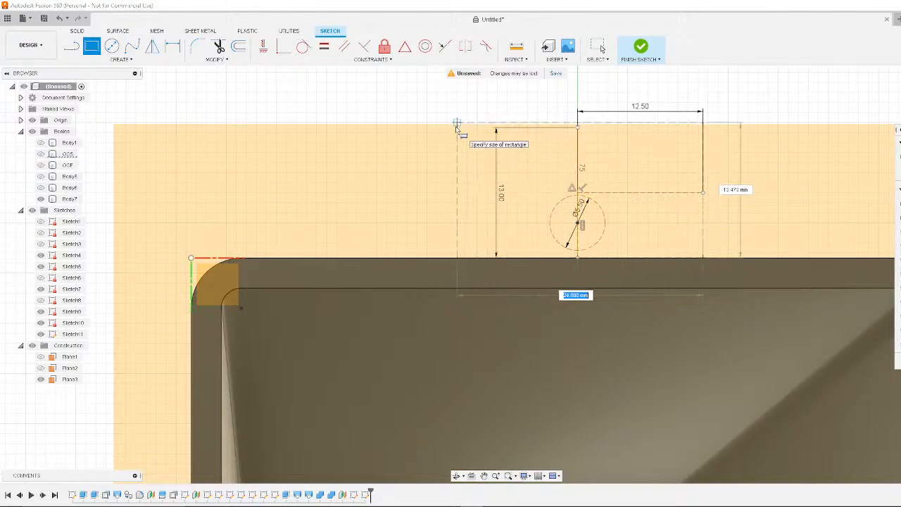
type("25")
key("Tab")
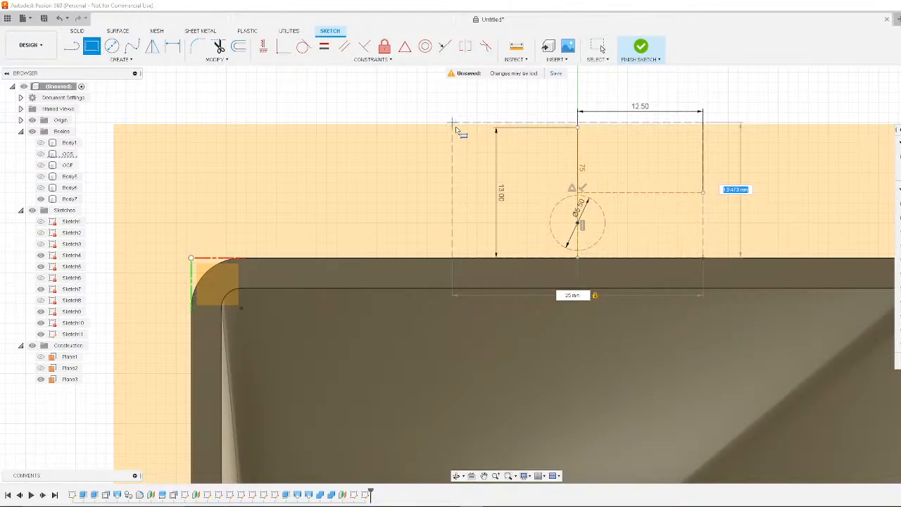
type("13")
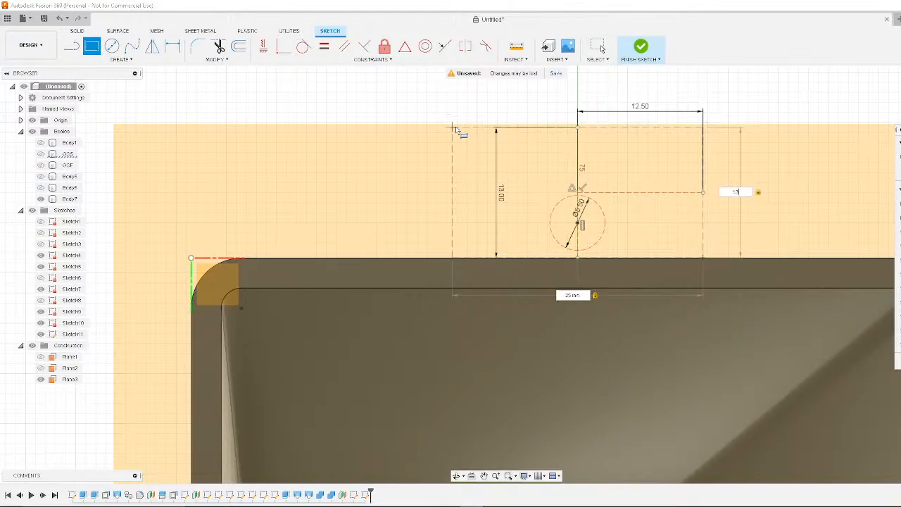
key("Return")
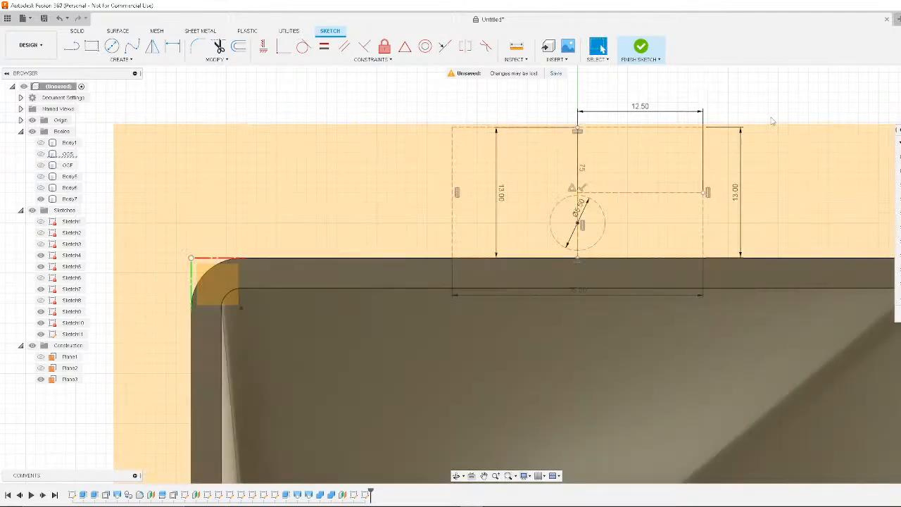
mouse_move(771, 121)
middle_mouse_down()
mouse_move(794, 110)
mouse_move(726, 112)
mouse_move(774, 127)
middle_mouse_up()
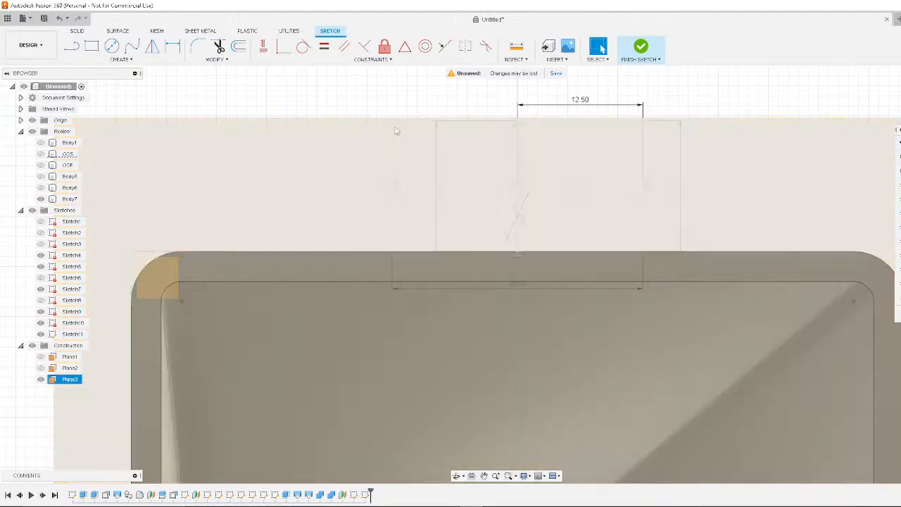
left_click(321, 124)
key("Escape")
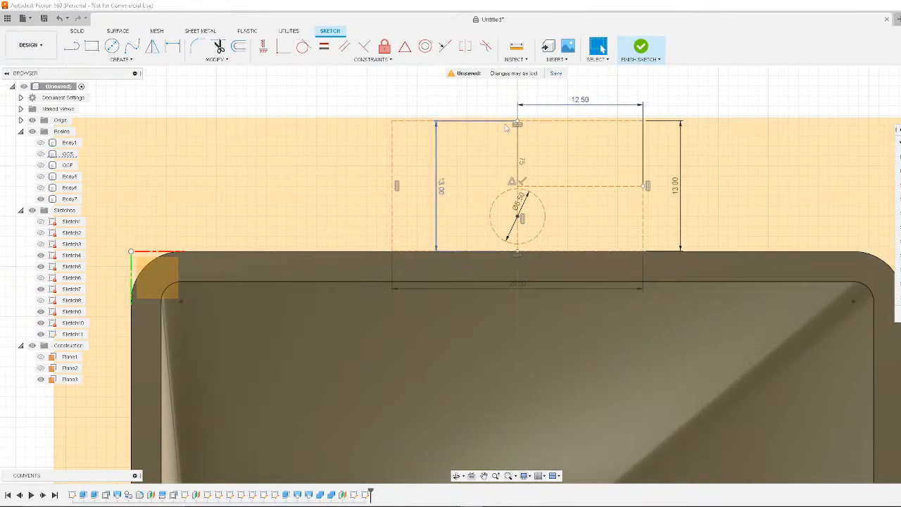
left_click(400, 122)
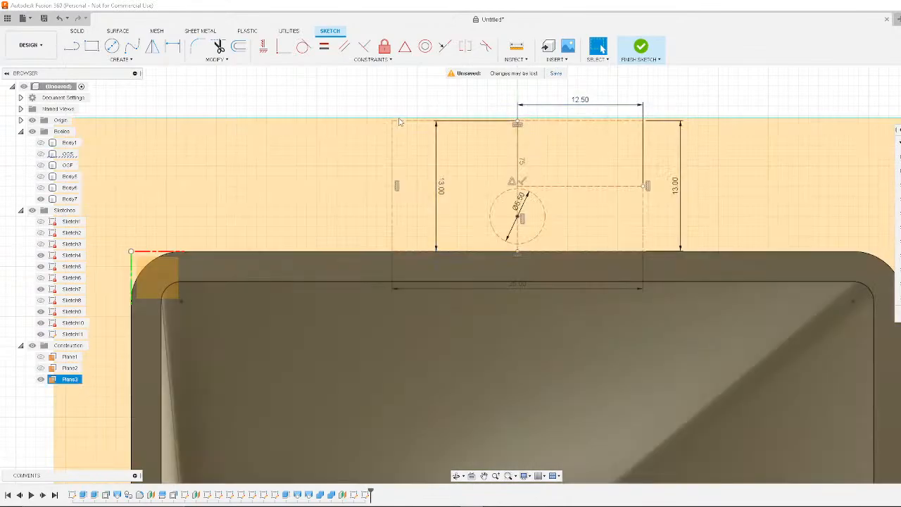
key("Escape")
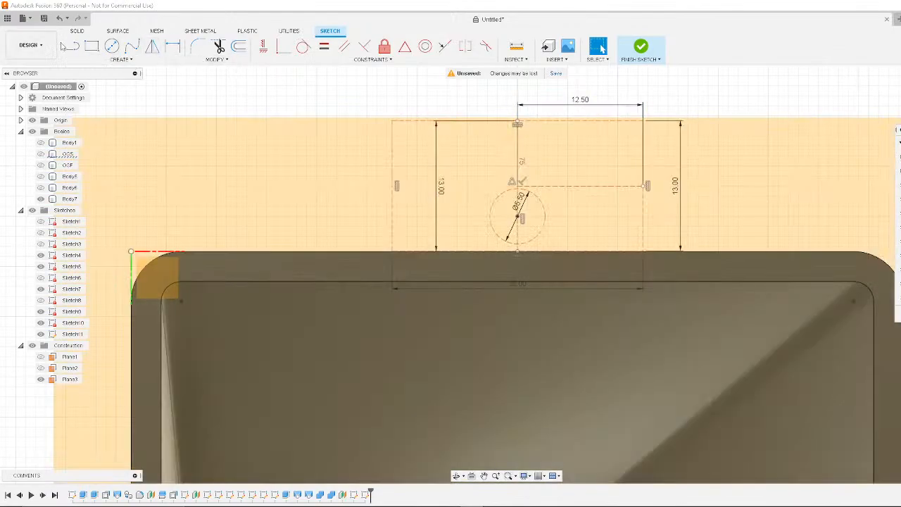
Draw a 5.5 mm wide construction rectangle from the circle's horizontal centreline up to the top edge of the 25 mm rectangle
key("l")
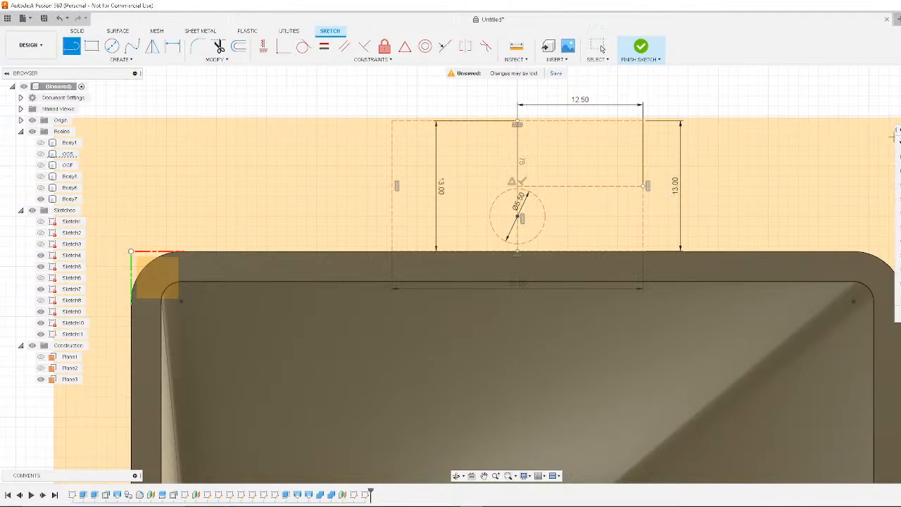
left_click(90, 46)
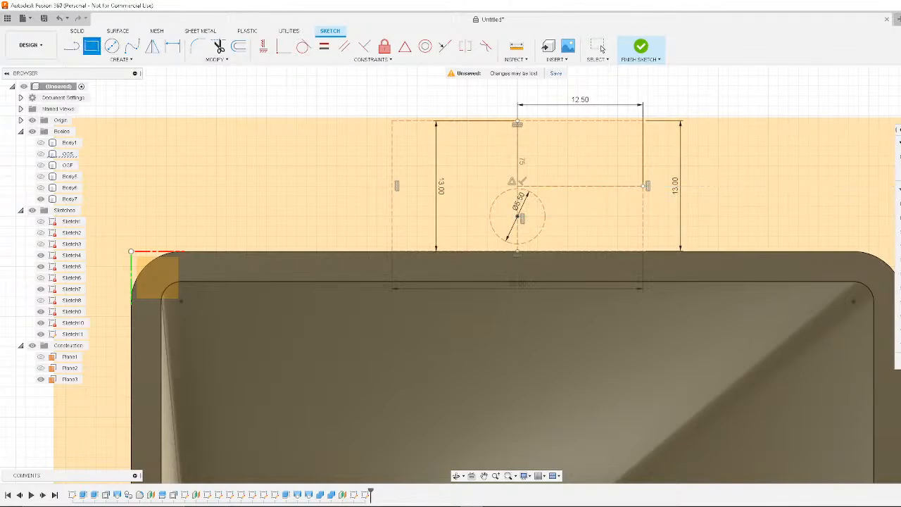
left_click(490, 216)
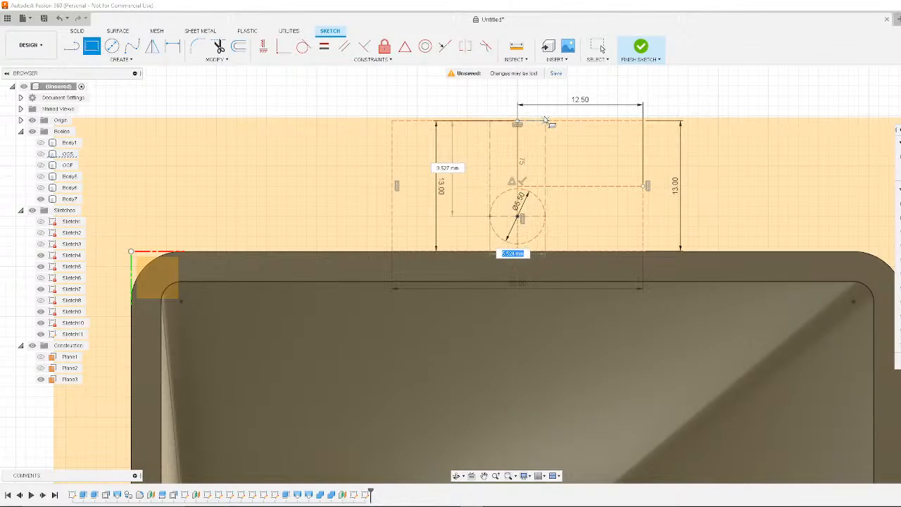
type("5.5")
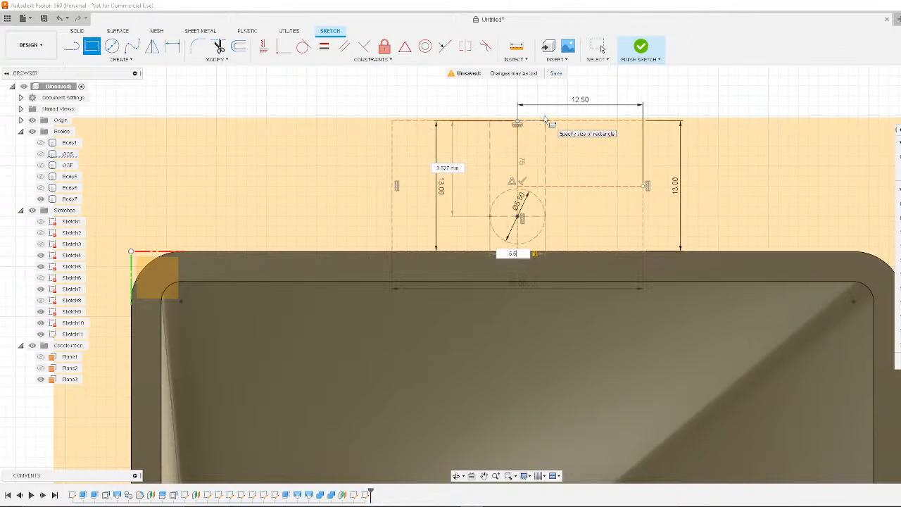
key("Return")
key("Escape")
left_click(729, 107)
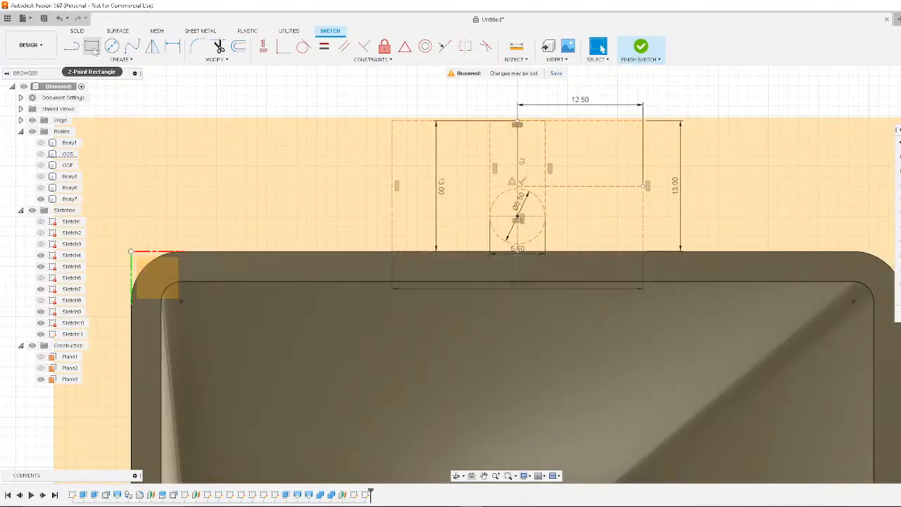
Draw a solid rectangle over the 25 mm wide construction rectangle, extending it down past the rim into the duct opening
left_click(92, 47)
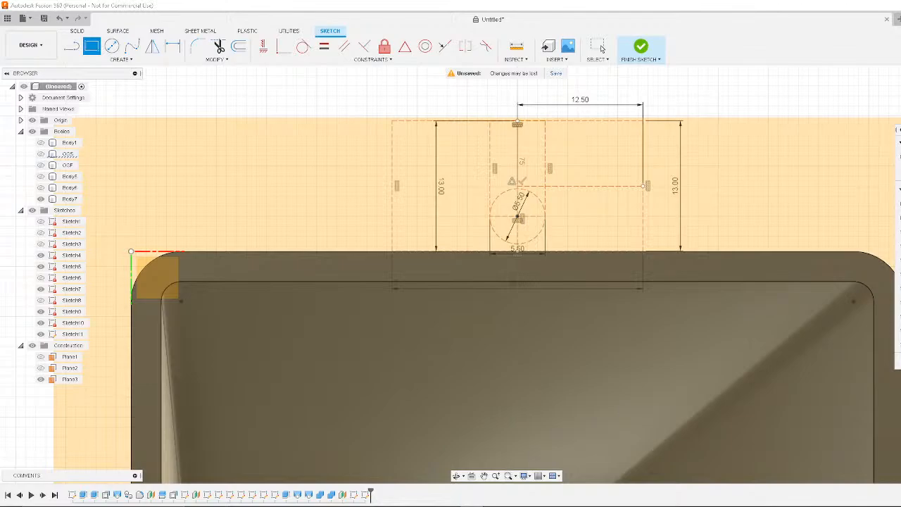
left_click(392, 121)
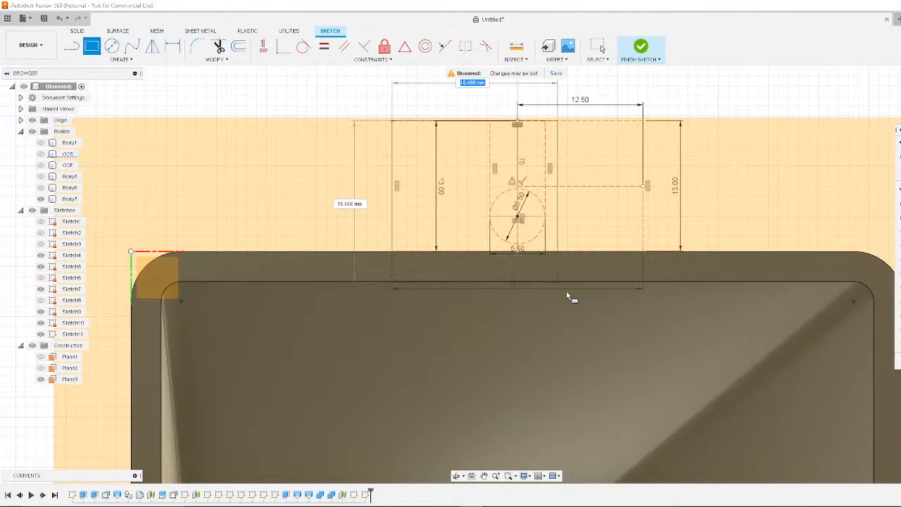
scroll(569, 296, "up", 2)
scroll(577, 331, "down", 5)
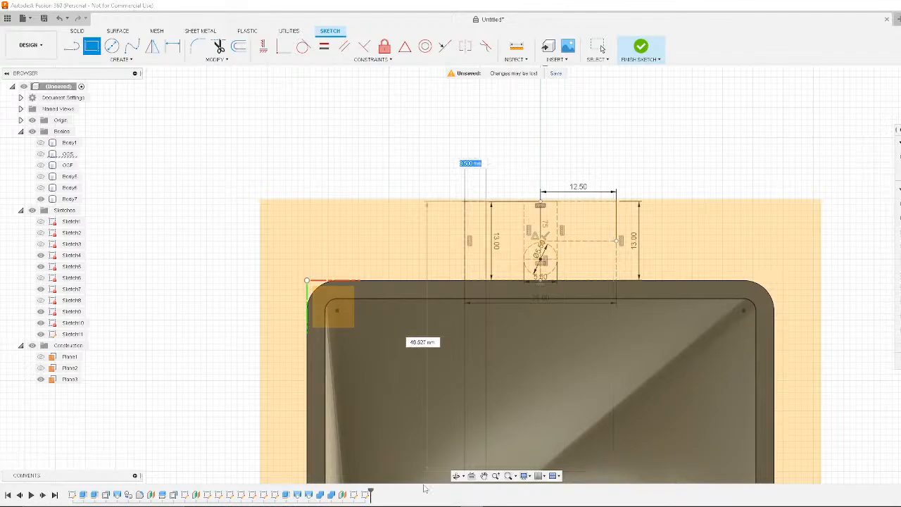
left_click(617, 428)
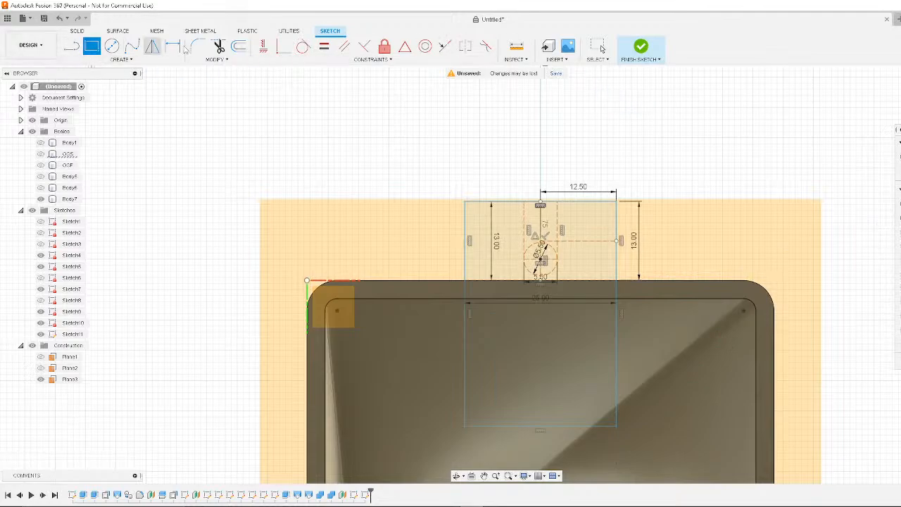
Trace the 5.5 mm wide construction rectangle with a solid rectangle and the 5.5 mm construction circle with a solid circle
left_click(524, 203)
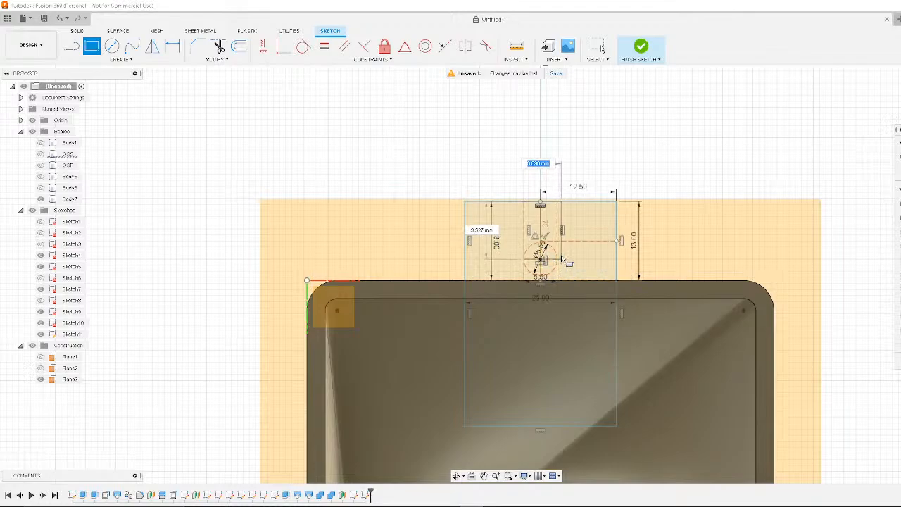
left_click(567, 261)
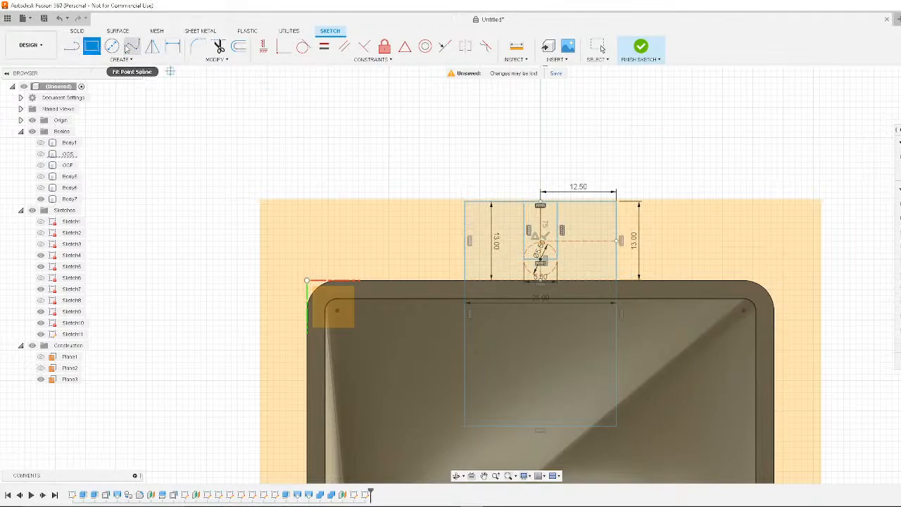
left_click(112, 47)
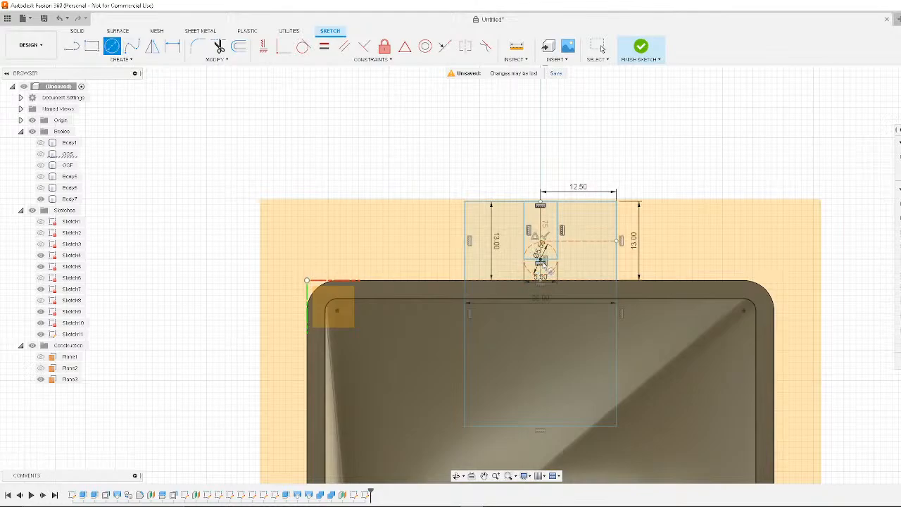
left_click(541, 261)
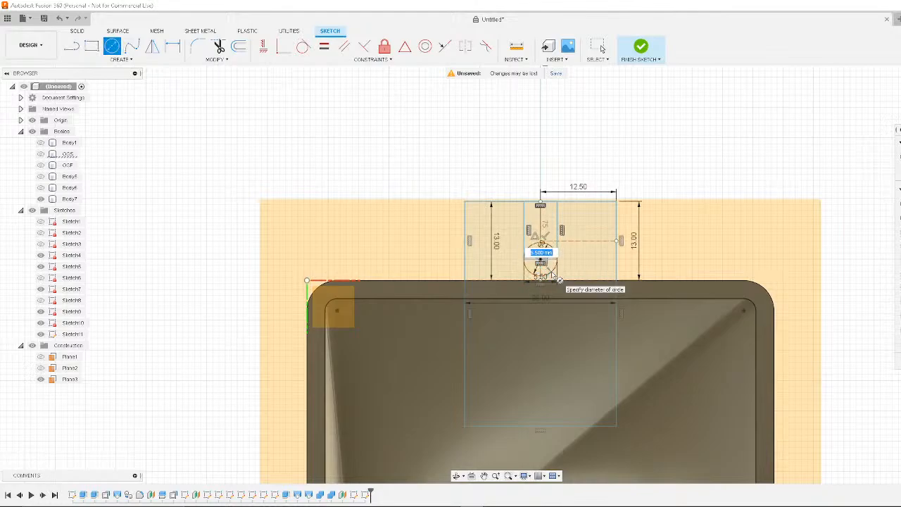
left_click(553, 272)
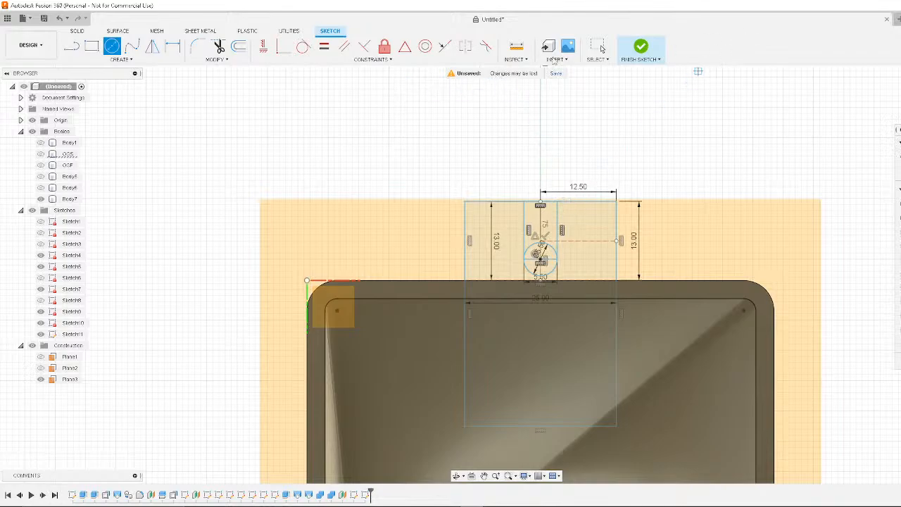
Trim the top edge between the slot walls, the circle's upper half and the line across the circle to leave an open U-shaped slot
left_click(218, 46)
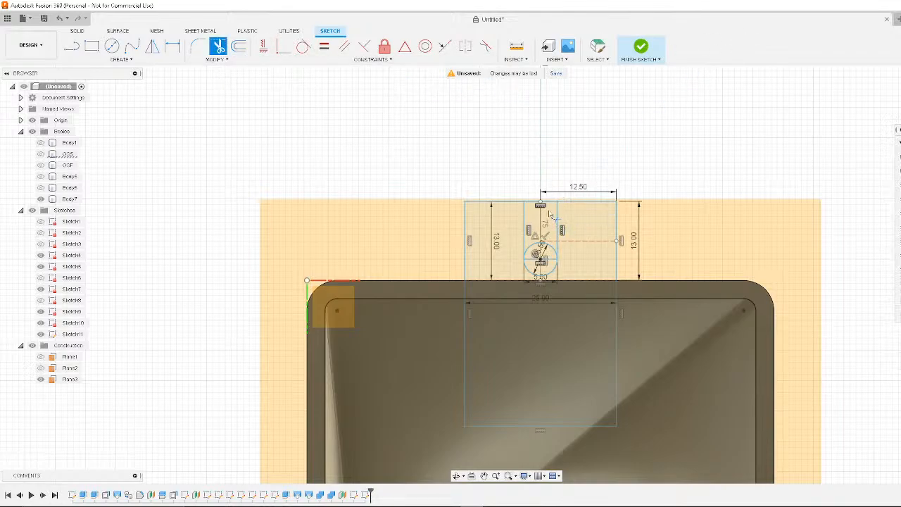
left_click(547, 202)
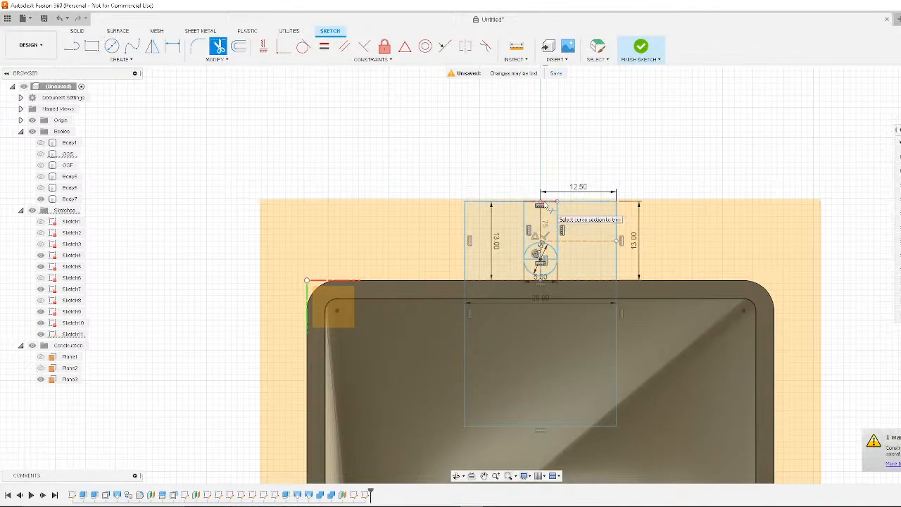
scroll(546, 205, "down", 3)
scroll(508, 200, "up", 4)
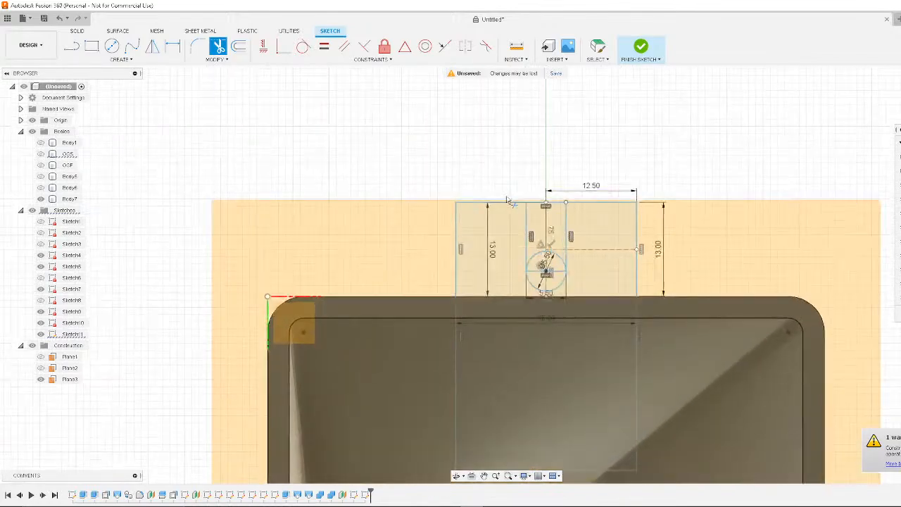
scroll(508, 199, "up", 2)
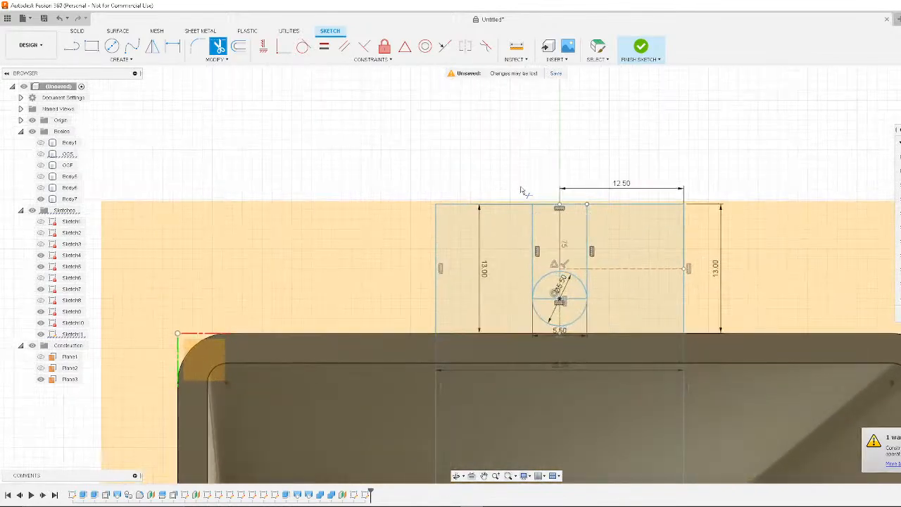
left_click(576, 206)
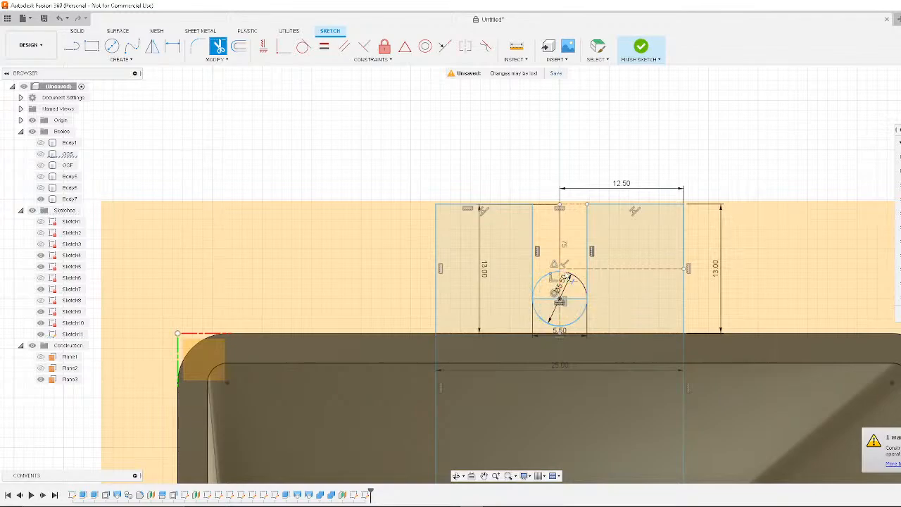
left_click(550, 276)
left_click(563, 262)
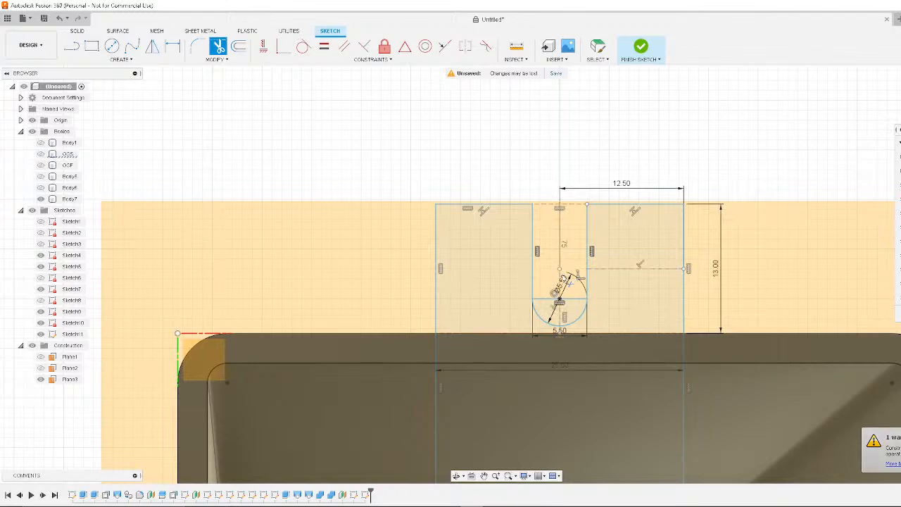
left_click(567, 276)
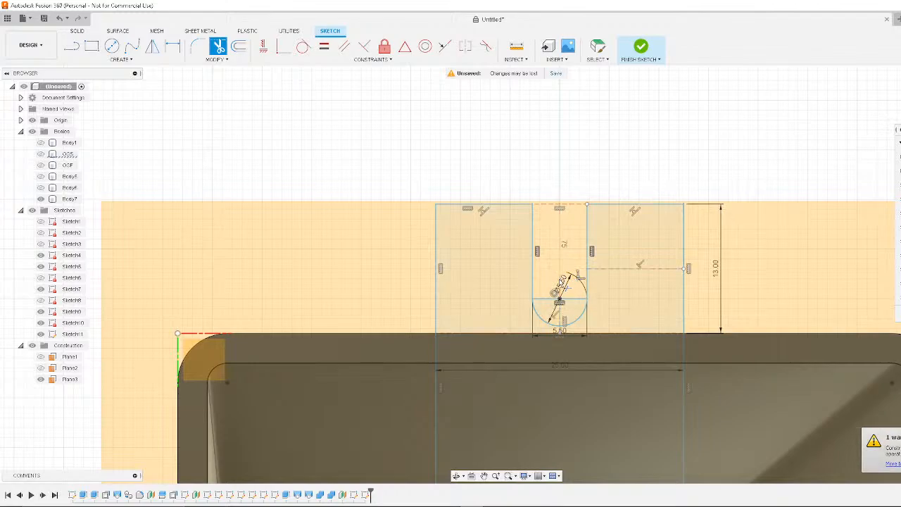
left_click(575, 301)
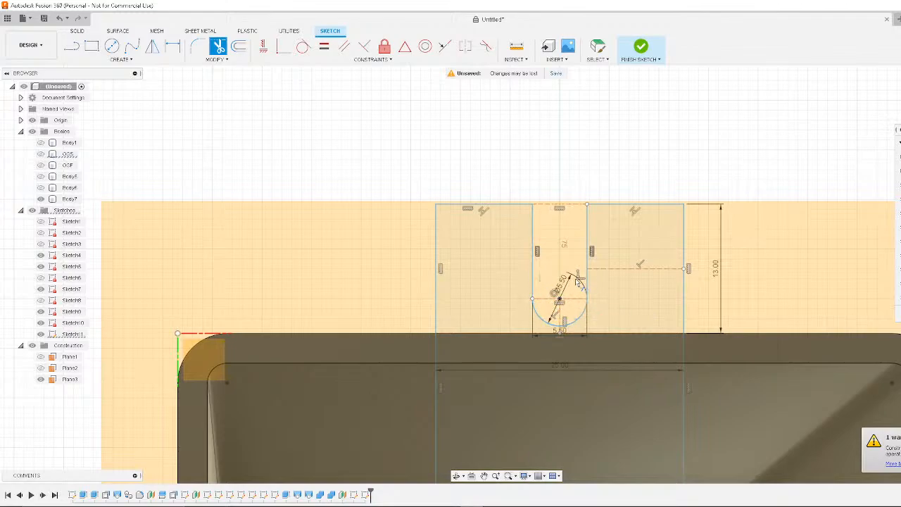
scroll(732, 278, "up", 2)
scroll(704, 292, "down", 5)
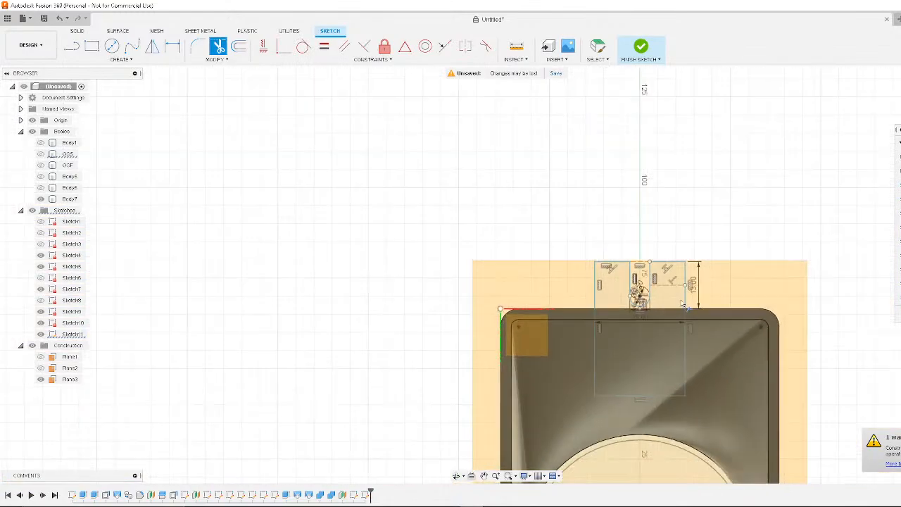
Finish the tab sketch and turn its visibility on in the model
scroll(649, 313, "up", 3)
scroll(648, 308, "down", 4)
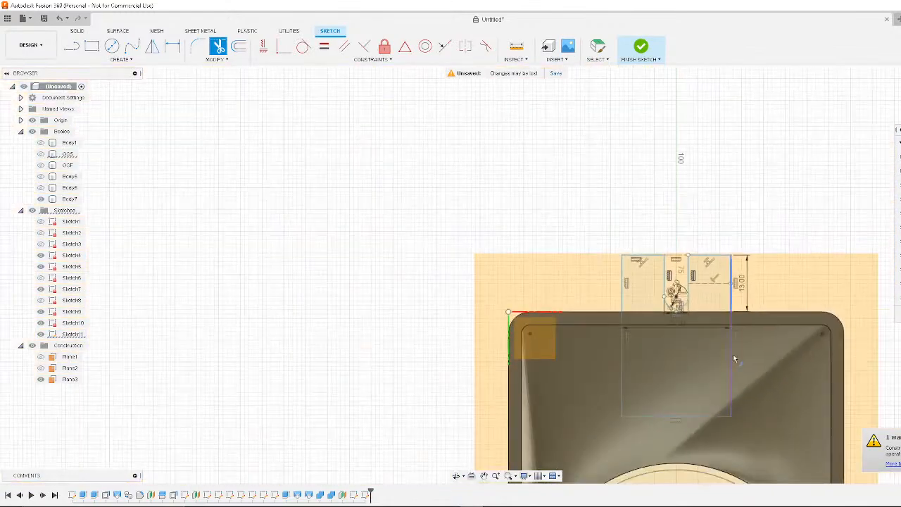
scroll(732, 358, "down", 1)
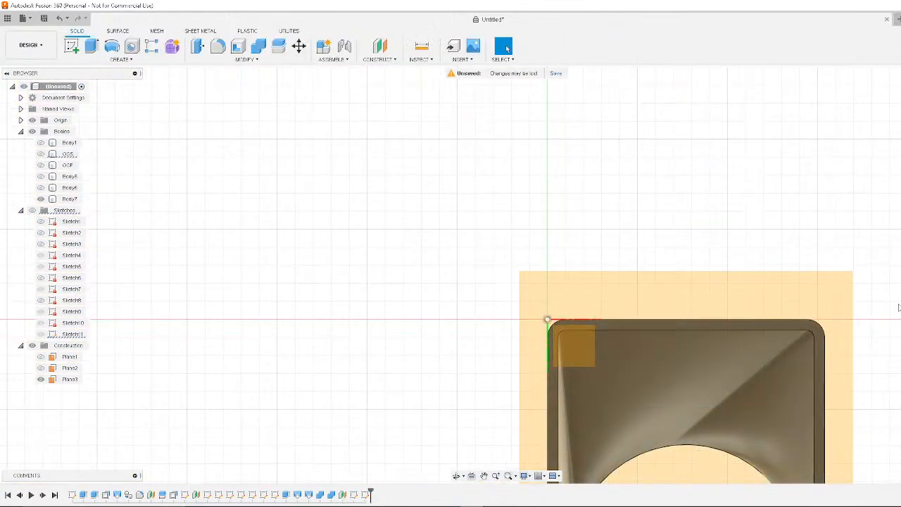
key("Escape")
left_click(41, 334)
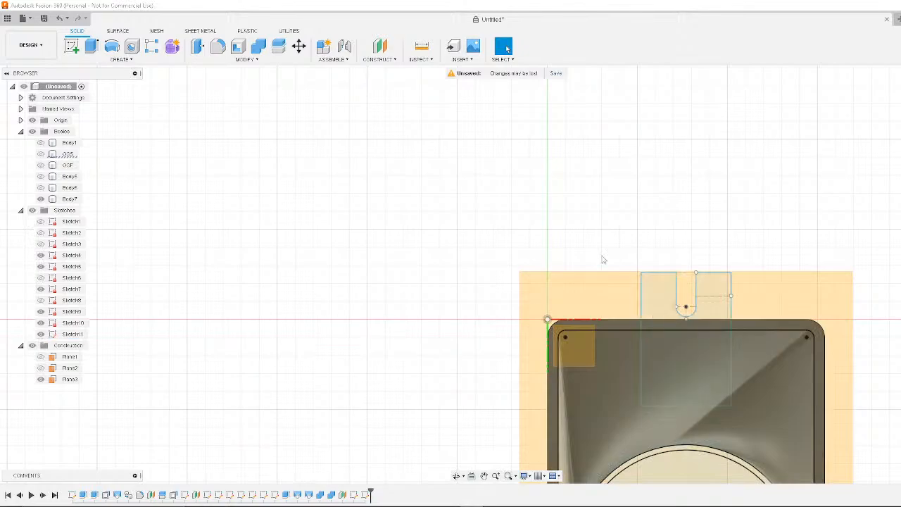
Extrude the slotted tab profile 5 mm toward the rectangular rim
middle_click_drag(446, 242, 505, 195, "shift")
left_click(521, 197)
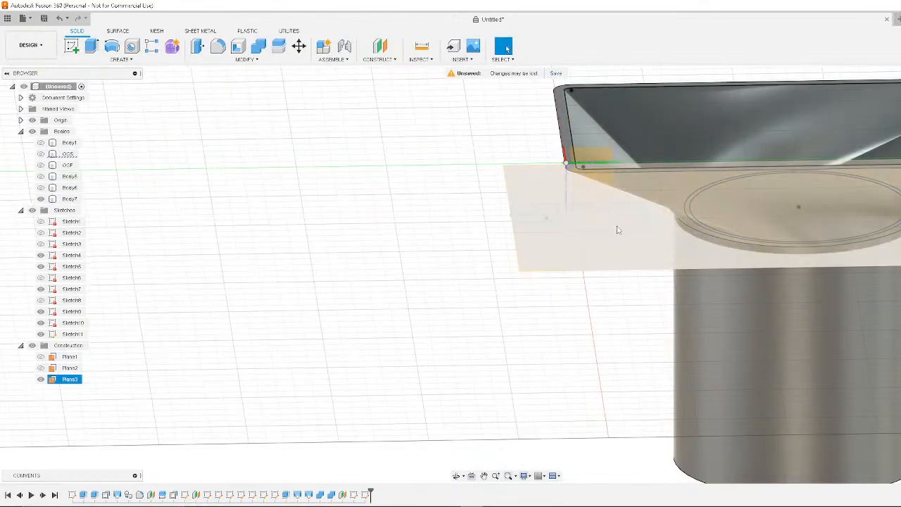
left_click(583, 283)
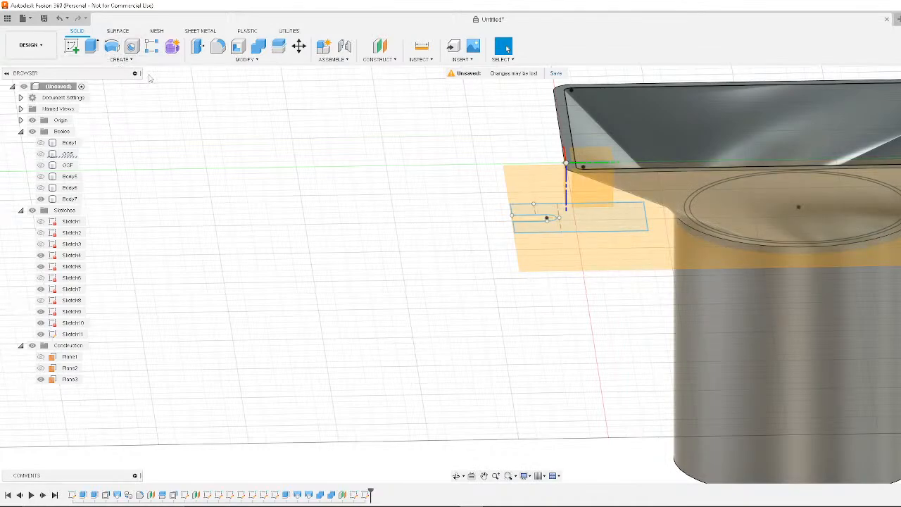
left_click(91, 46)
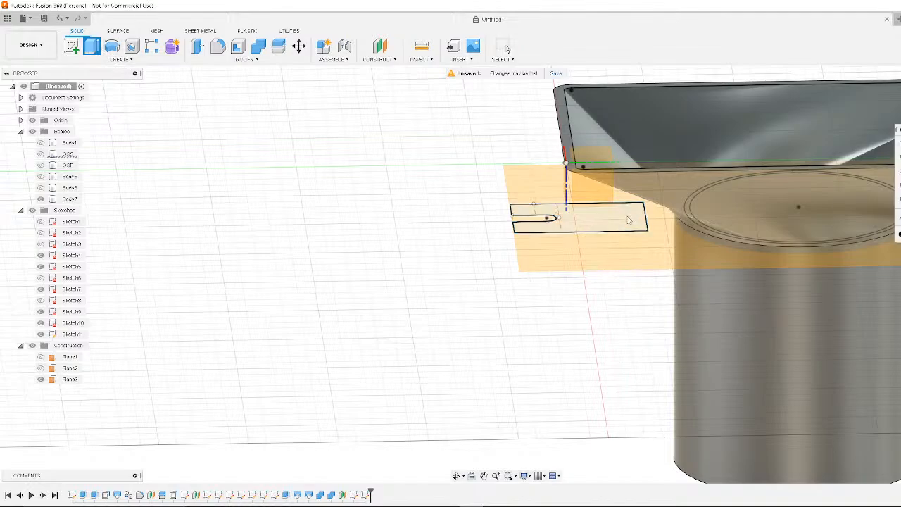
left_click(630, 221)
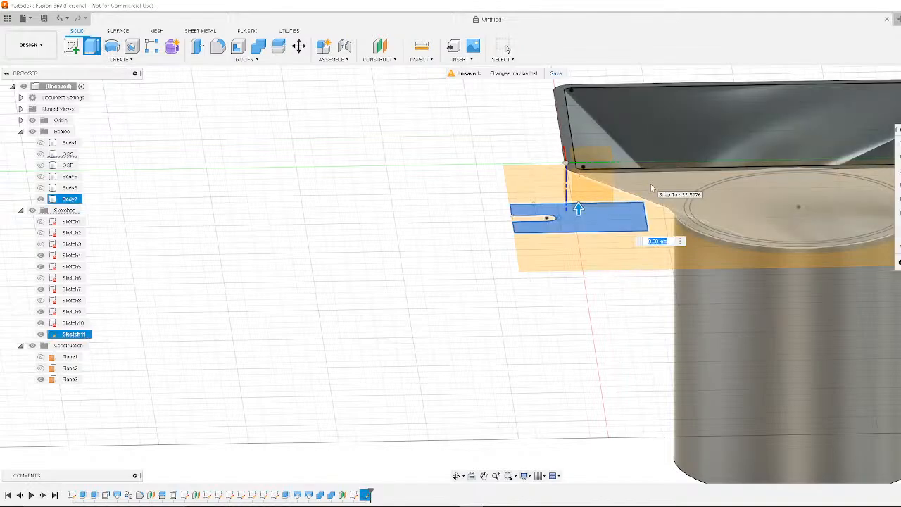
type("5")
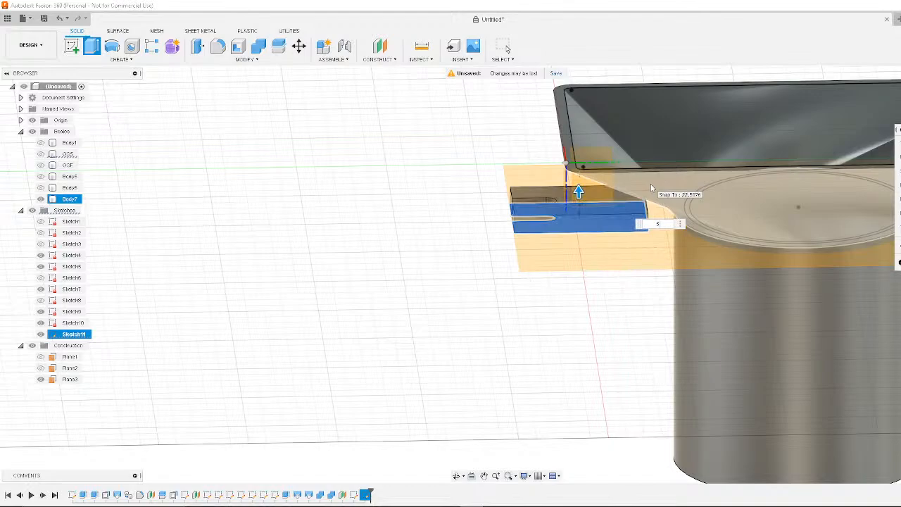
key("Return")
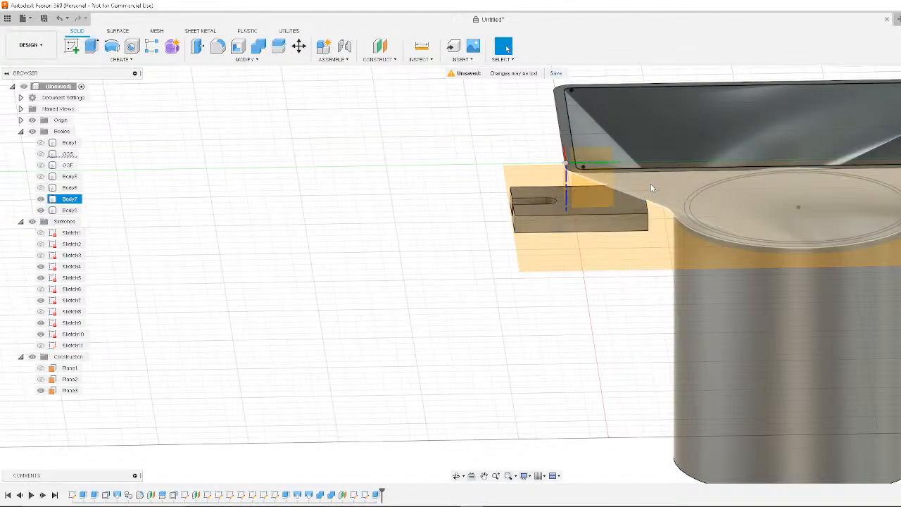
middle_click_drag(395, 221, 452, 195, "shift")
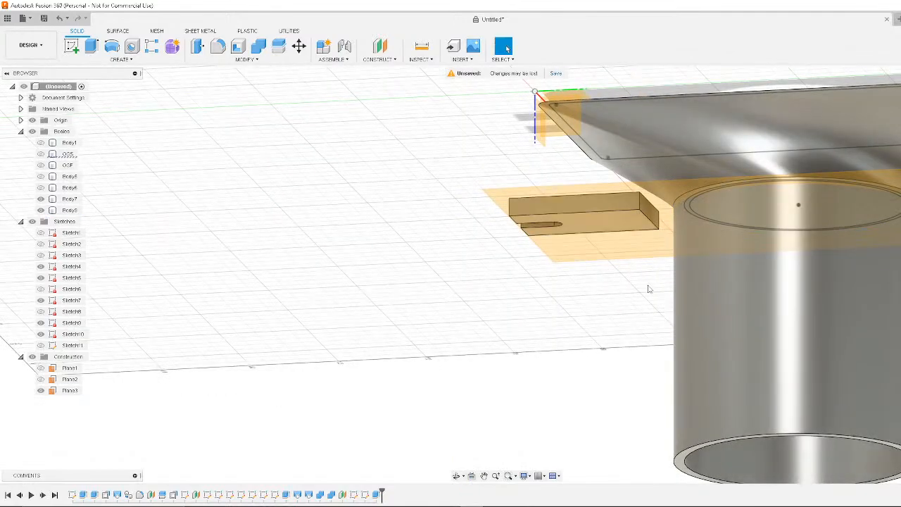
middle_click_drag(650, 285, 640, 227, "shift")
left_click(658, 200)
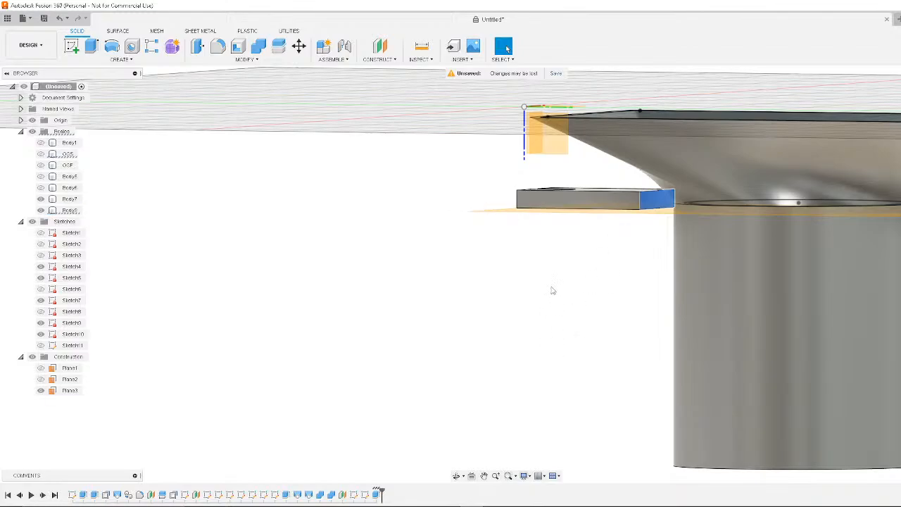
middle_click_drag(553, 290, 571, 290, "shift")
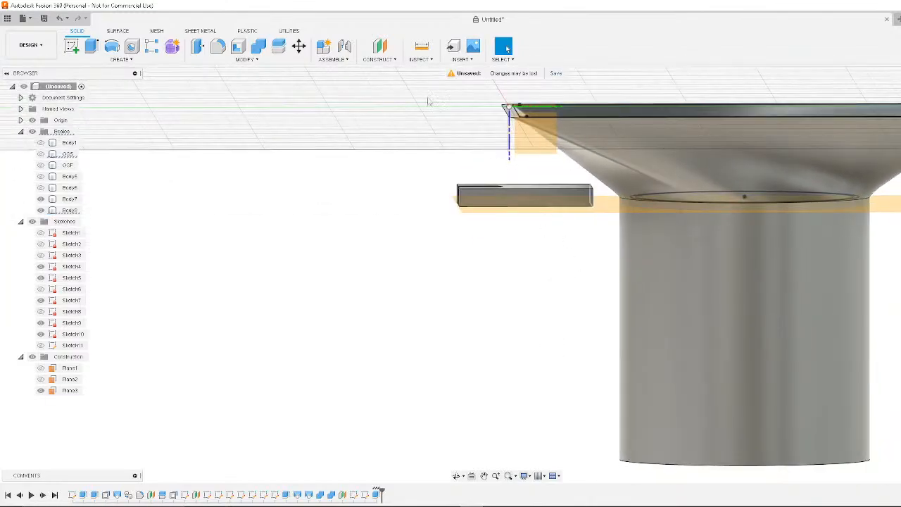
left_click(197, 46)
left_click(590, 195)
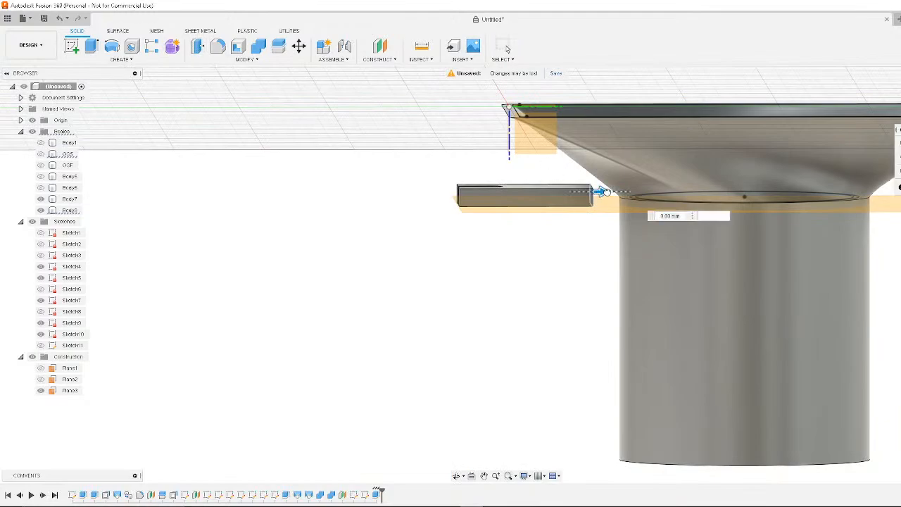
middle_click_drag(546, 261, 572, 102, "shift")
key("Return")
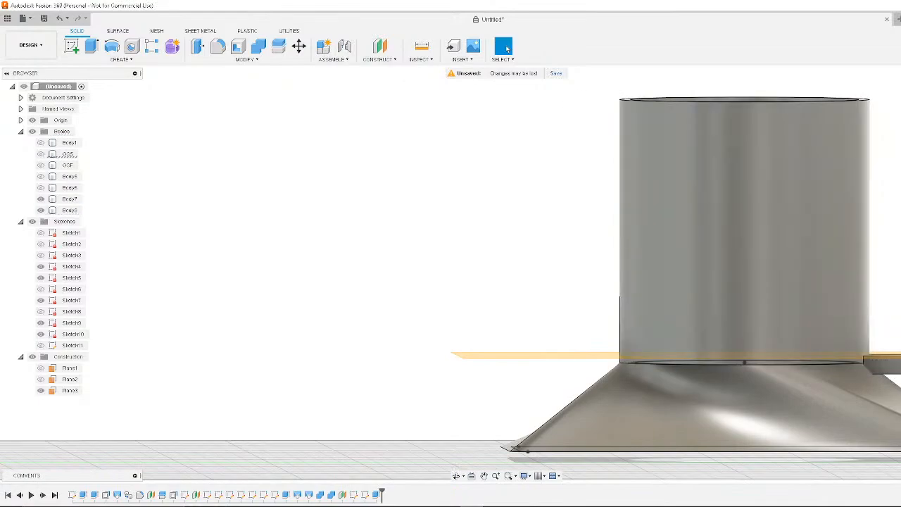
Undo the extrusion of the slotted tab
middle_click_drag(873, 215, 898, 224, "shift")
scroll(880, 184, "down", 5)
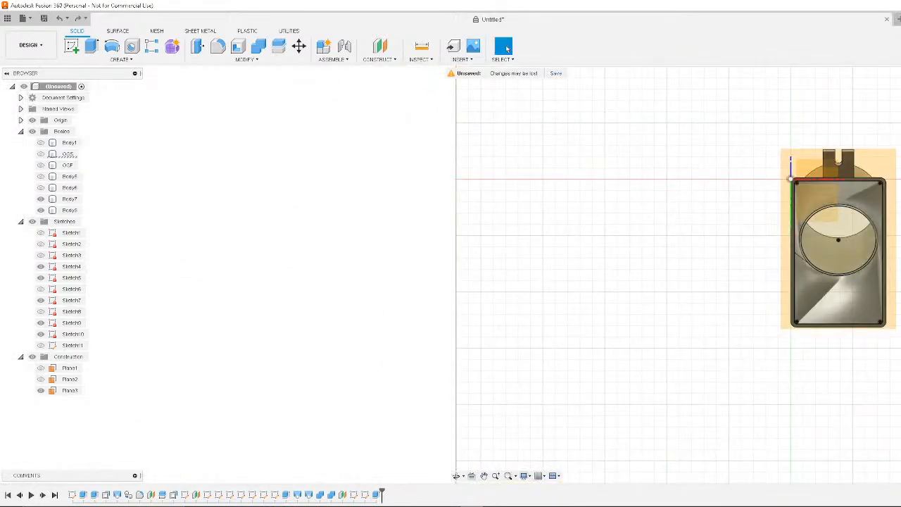
middle_click_drag(880, 169, 810, 132, "shift")
middle_click_drag(838, 309, 756, 291, "shift")
scroll(851, 234, "up", 1)
scroll(892, 229, "up", 6)
scroll(891, 226, "down", 1)
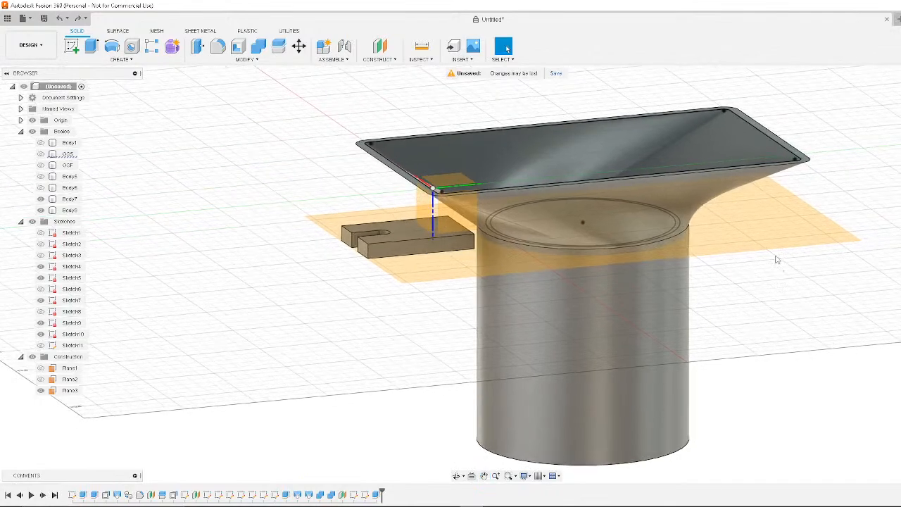
key("ctrl+z")
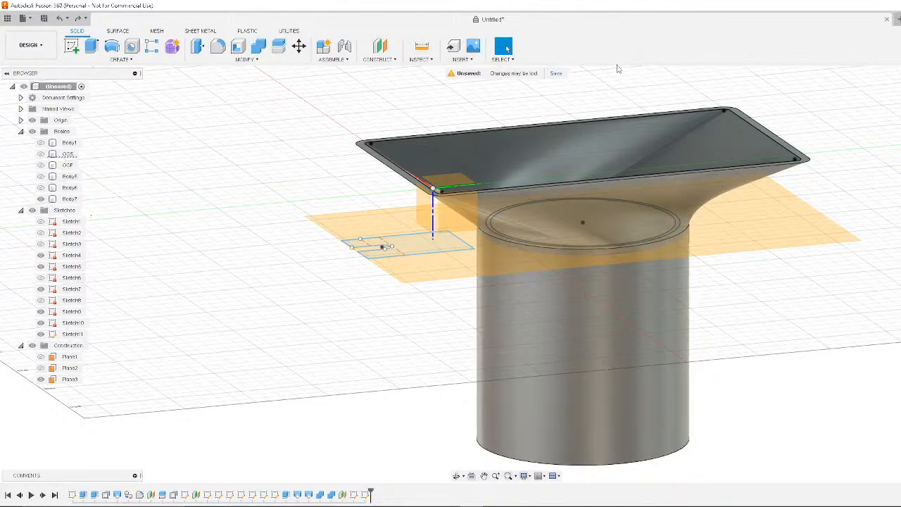
left_click(556, 73)
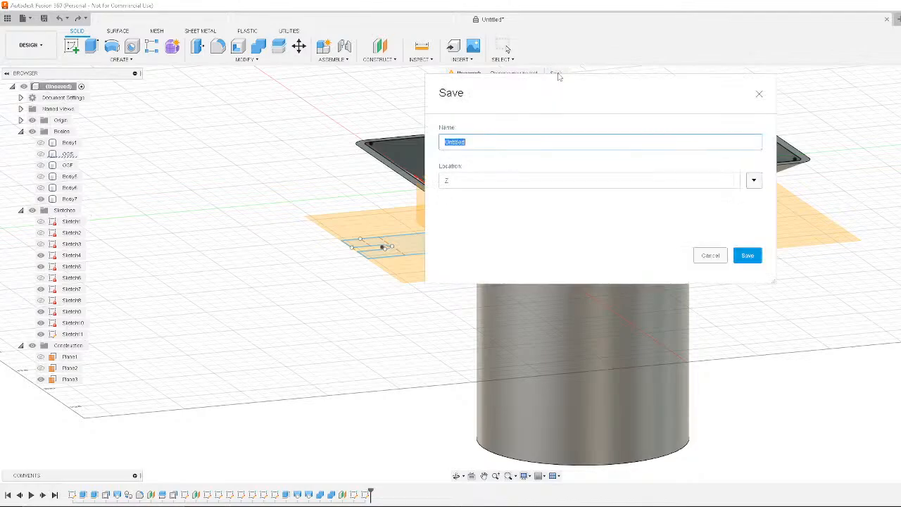
left_click(710, 255)
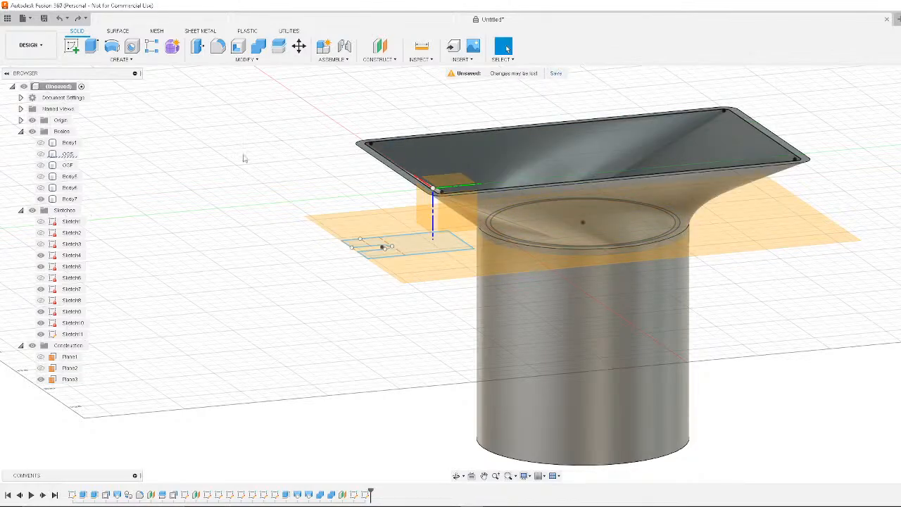
right_click(197, 127)
left_click(333, 112)
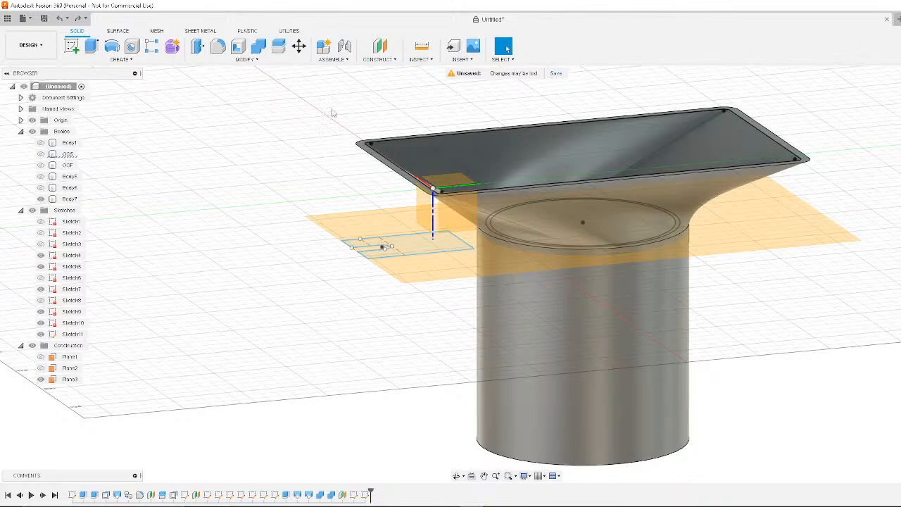
Save the design under the name "Intake Foglight"
left_click(556, 74)
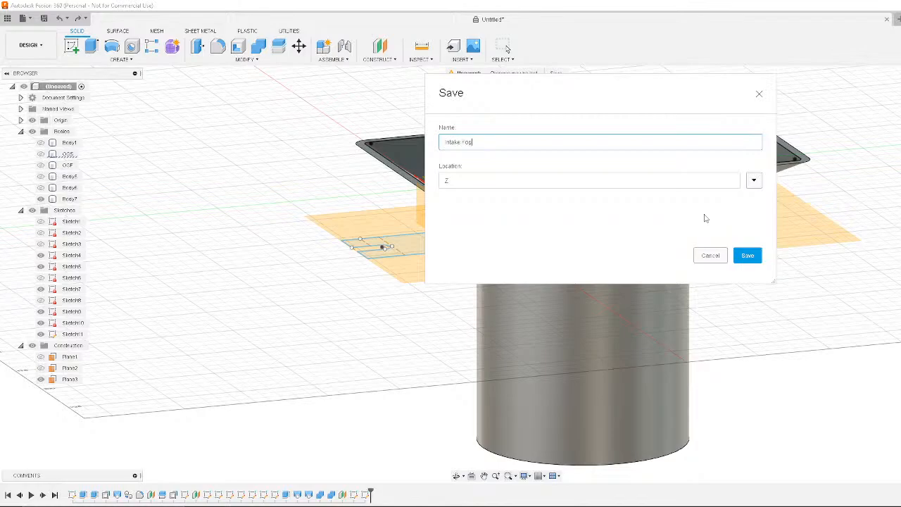
type("ht")
key("Return")
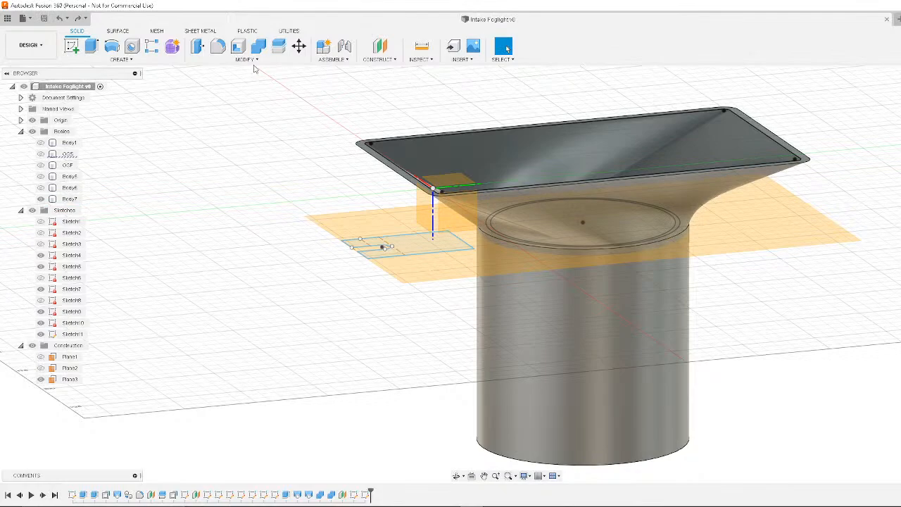
Extrude the U-slotted tab profile 5 mm as a separate body beside the duct
left_click(437, 248)
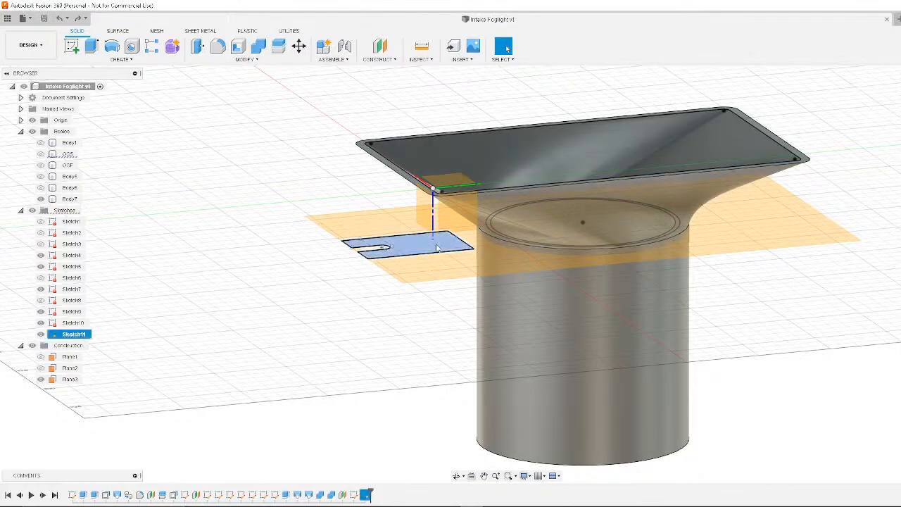
left_click(91, 47)
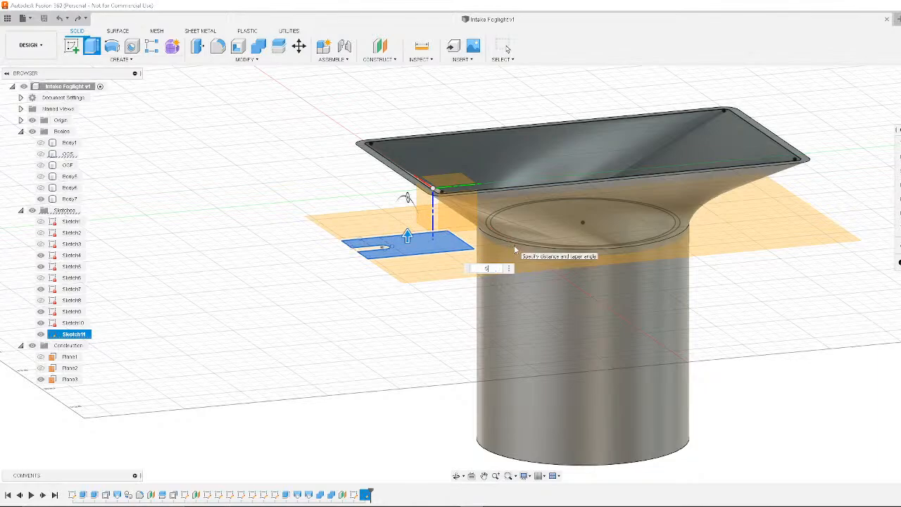
type("5")
key("Return")
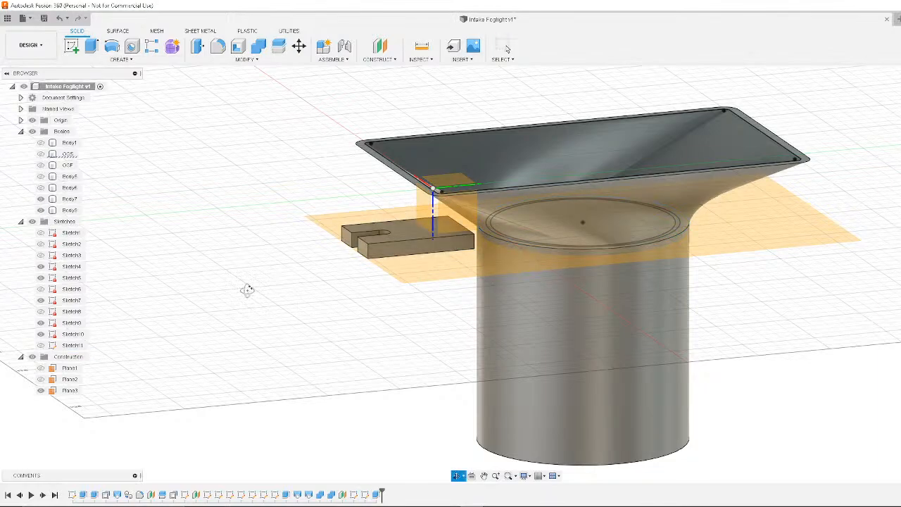
Extend the tab's inner end face 15 mm with Press Pull so it runs through the duct wall
left_click_drag(247, 289, 405, 345)
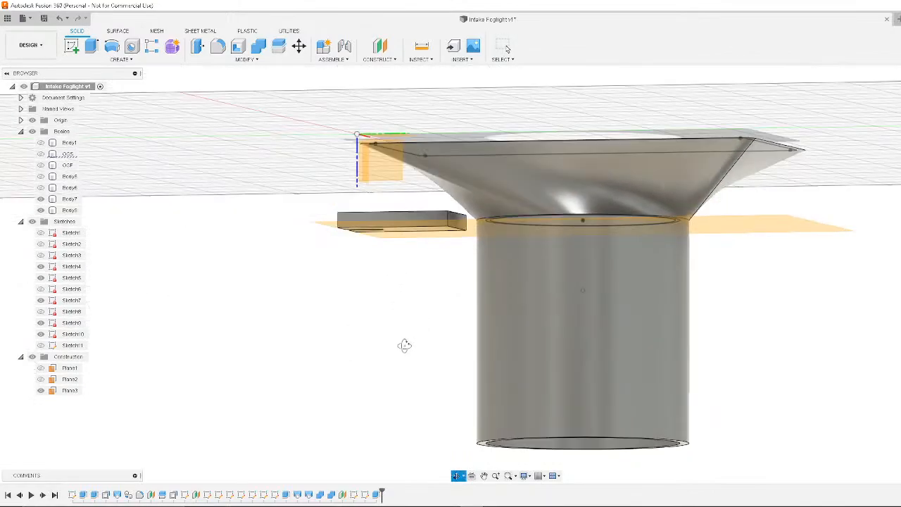
middle_click_drag(405, 345, 421, 318, "shift")
left_click(462, 216)
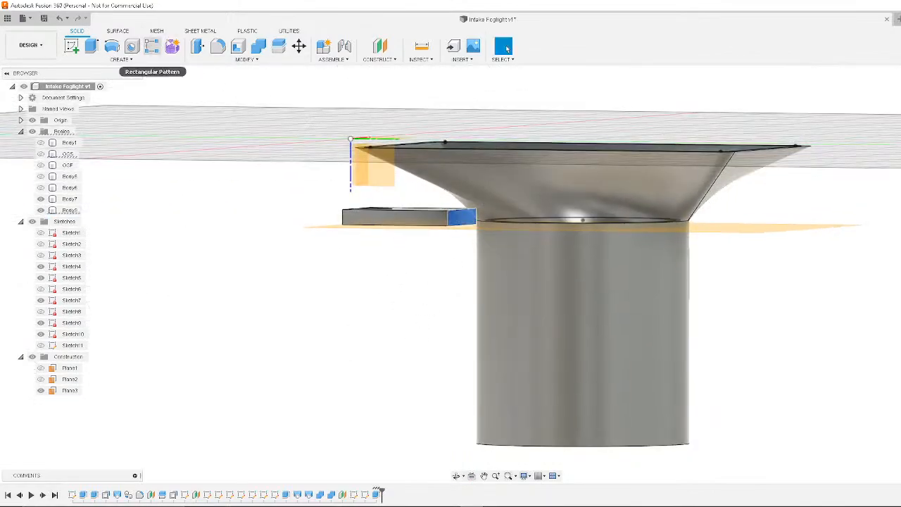
left_click(197, 46)
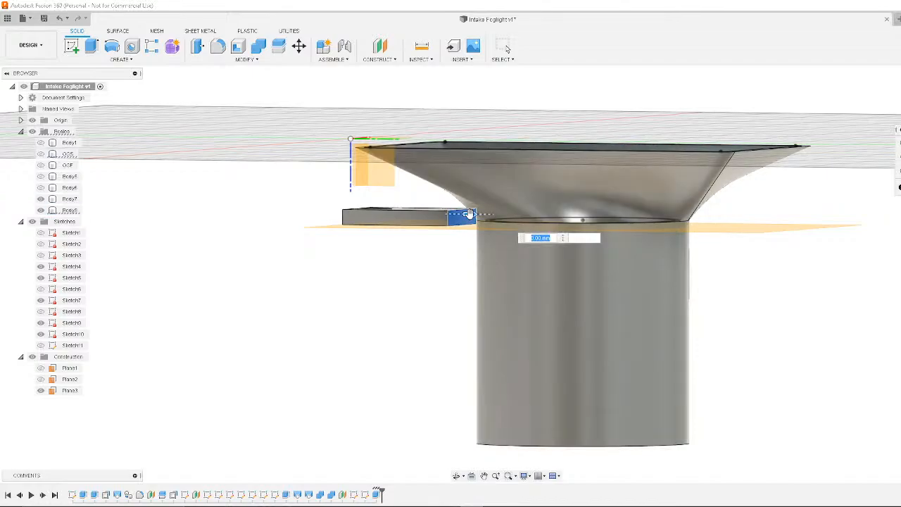
left_click_drag(470, 214, 513, 215)
middle_click_drag(417, 285, 396, 372)
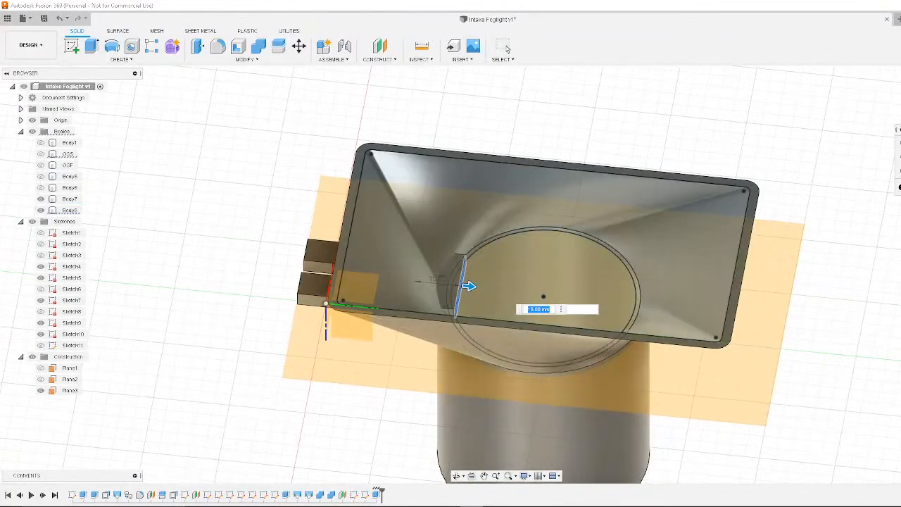
key("Escape")
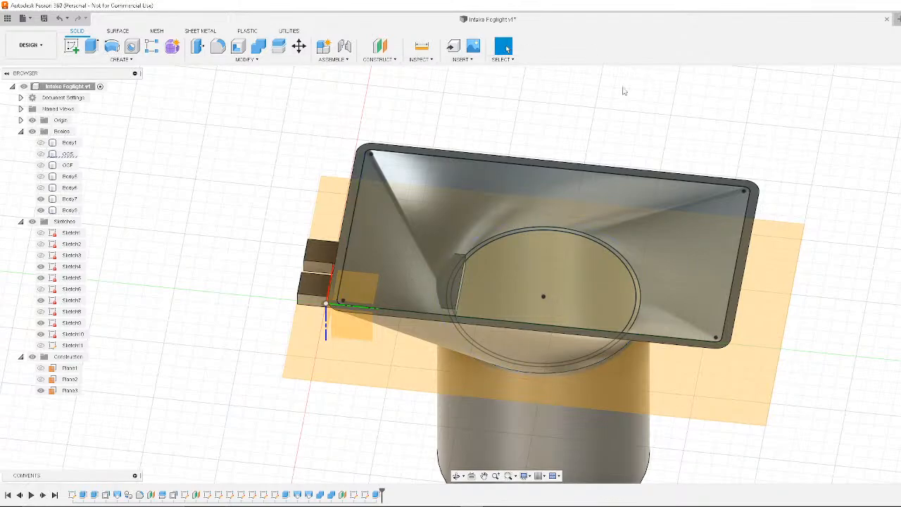
Cut the slotted tab body with the duct body using Combine, keeping the duct as a separate body
left_click(258, 46)
left_click(463, 225)
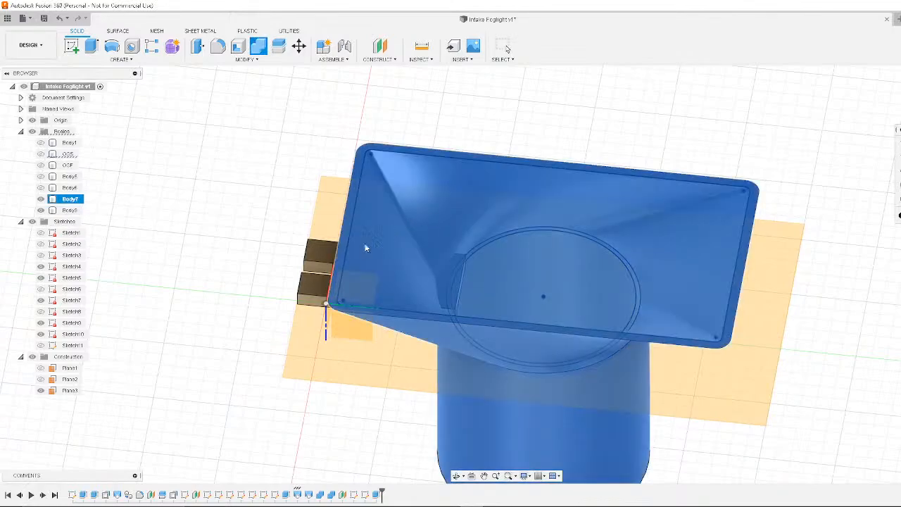
left_click(325, 246)
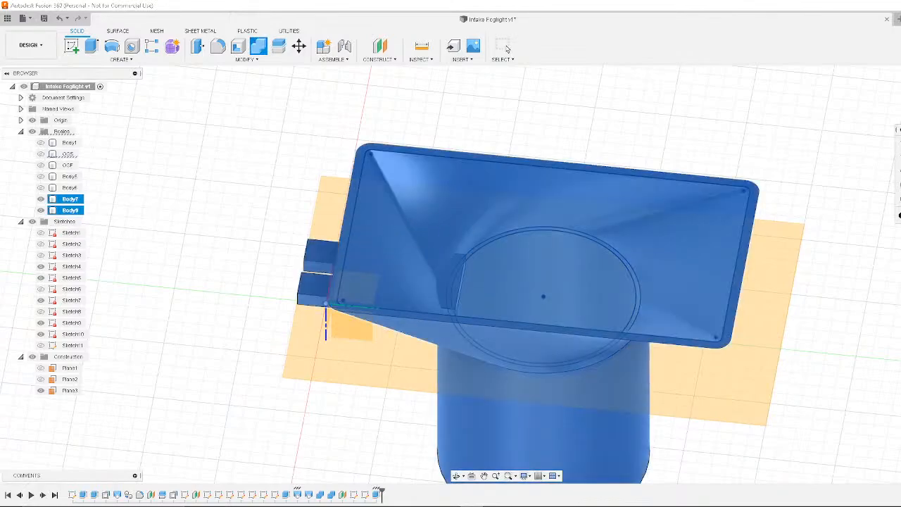
left_click(900, 158)
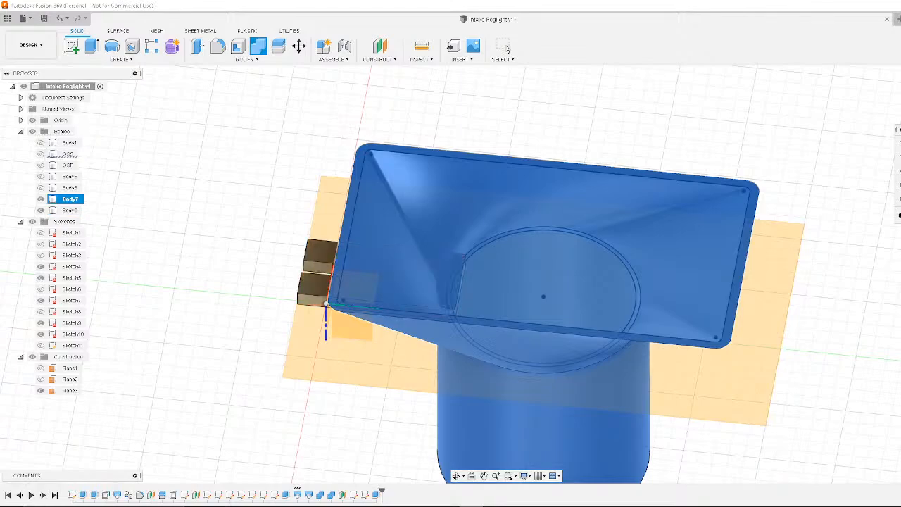
left_click(900, 146)
left_click(314, 250)
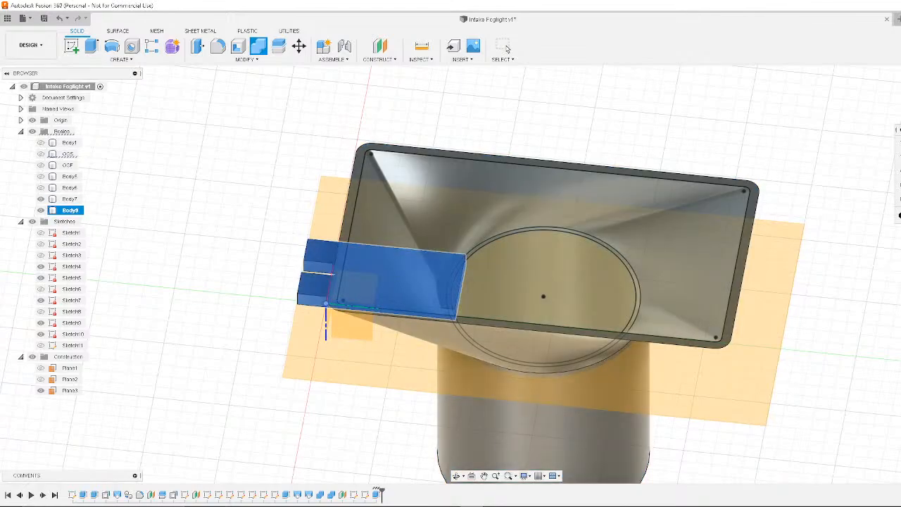
left_click(679, 207)
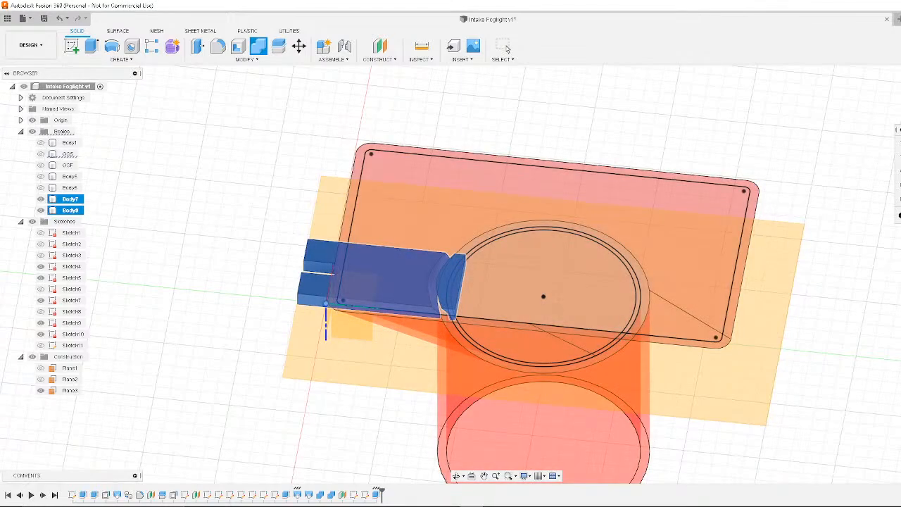
middle_click_drag(739, 336, 878, 296, "shift")
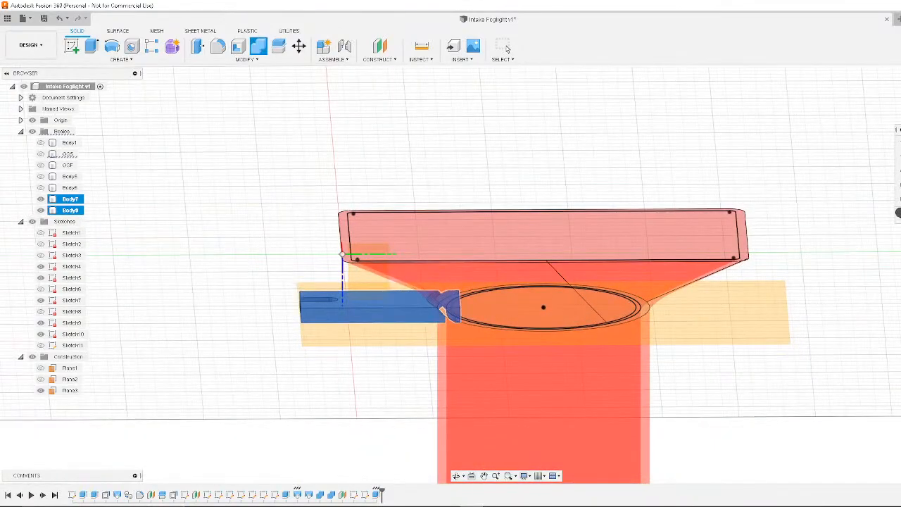
key("Return")
middle_click_drag(858, 205, 835, 256, "shift")
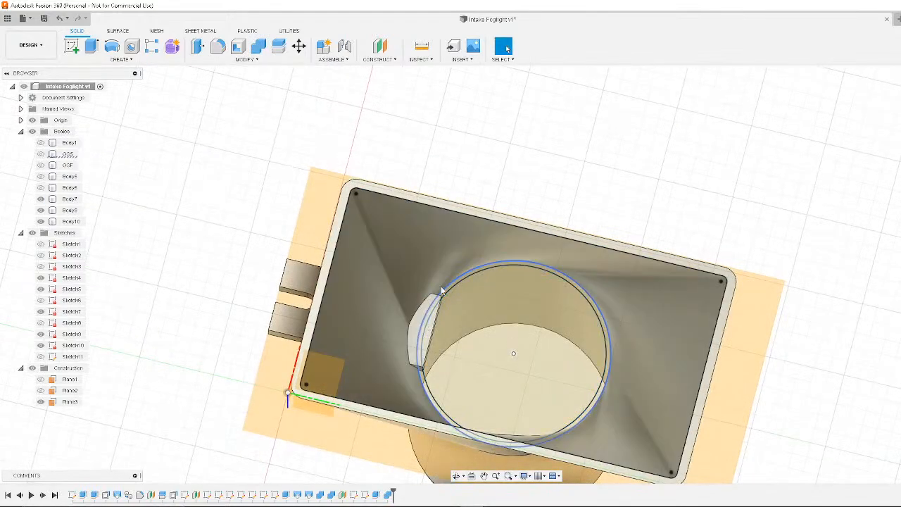
Hide the leftover tab piece inside the duct, checking which body is which
left_click(41, 222)
left_click(41, 222)
left_click(69, 199)
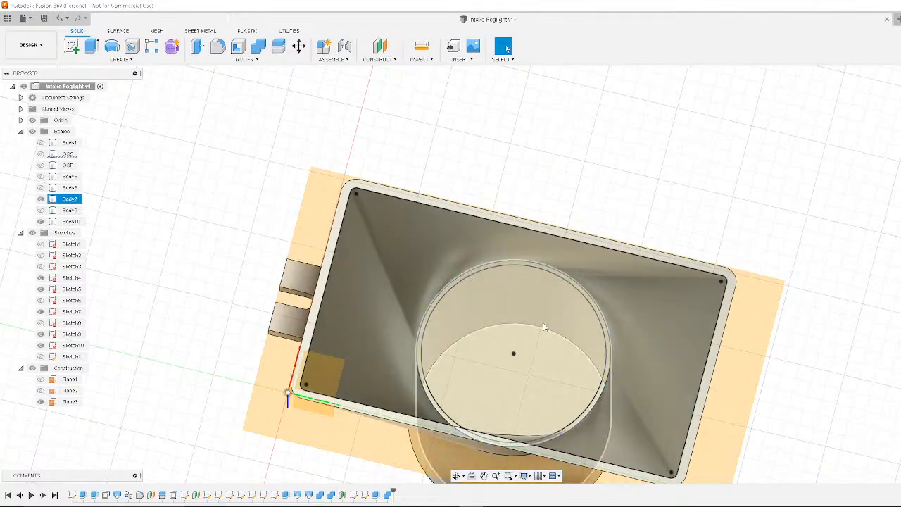
key("Escape")
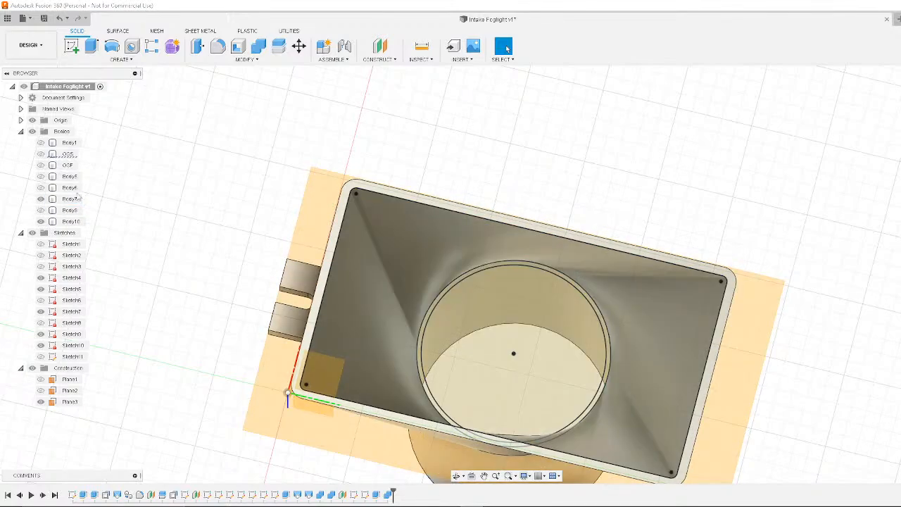
Try to delete the leftover tab piece inside the duct, check the hidden bodies, and undo back to before the deletion
left_click(40, 210)
left_click(59, 210)
key("Delete")
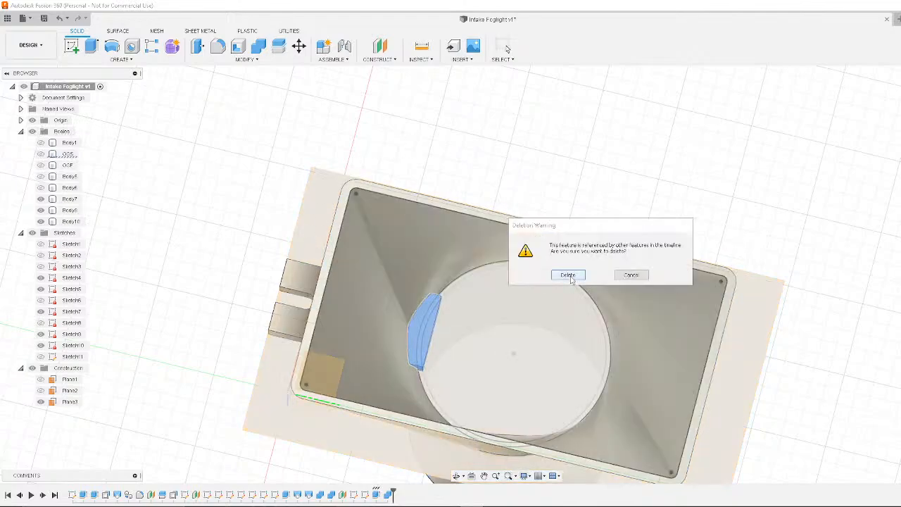
left_click(569, 275)
left_click(47, 188)
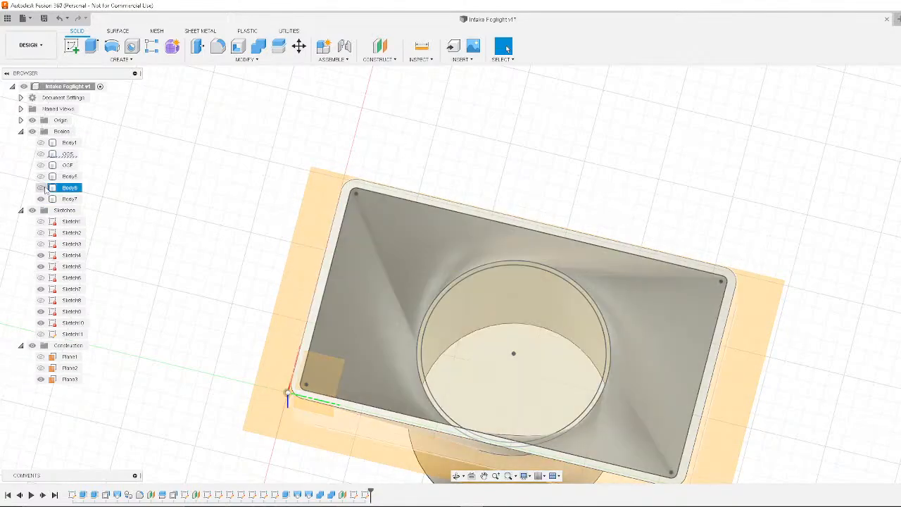
left_click(41, 187)
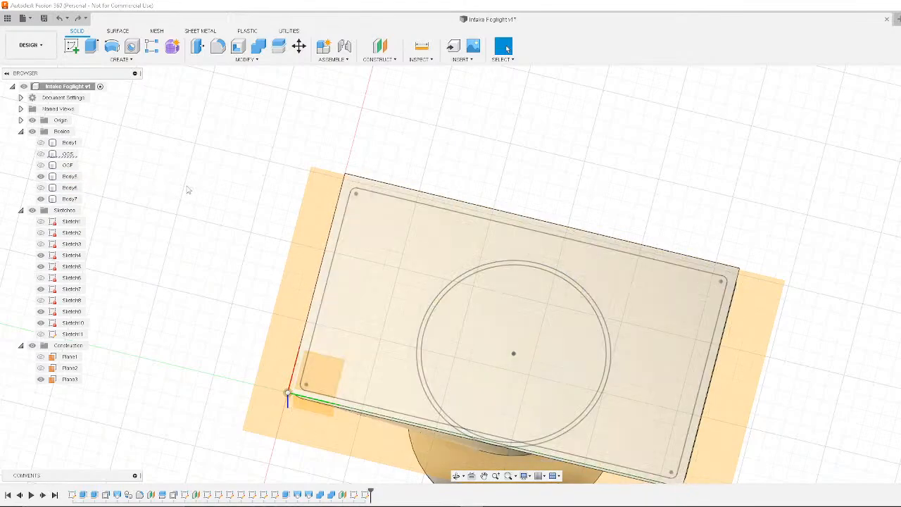
key("ctrl+z")
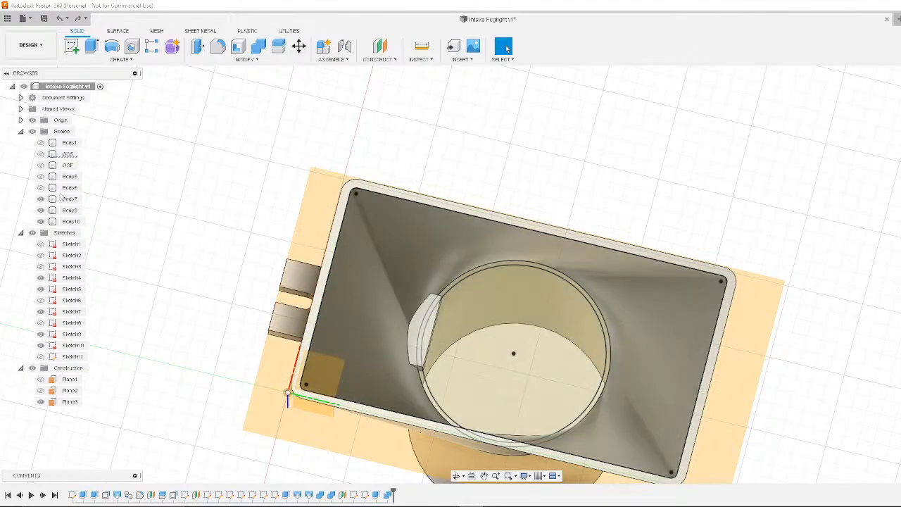
key("ctrl+z")
middle_click_drag(199, 179, 131, 217, "shift")
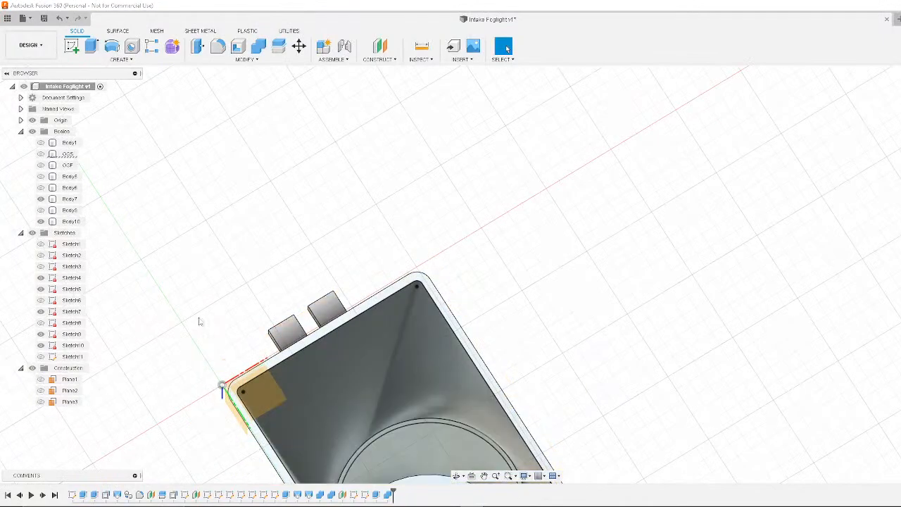
middle_click_drag(197, 317, 458, 285, "shift")
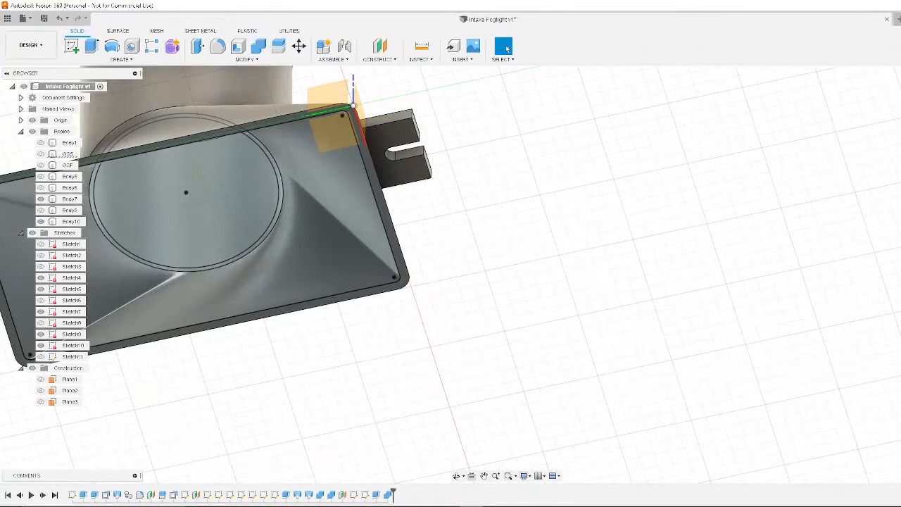
middle_click_drag(506, 48, 585, 298, "shift")
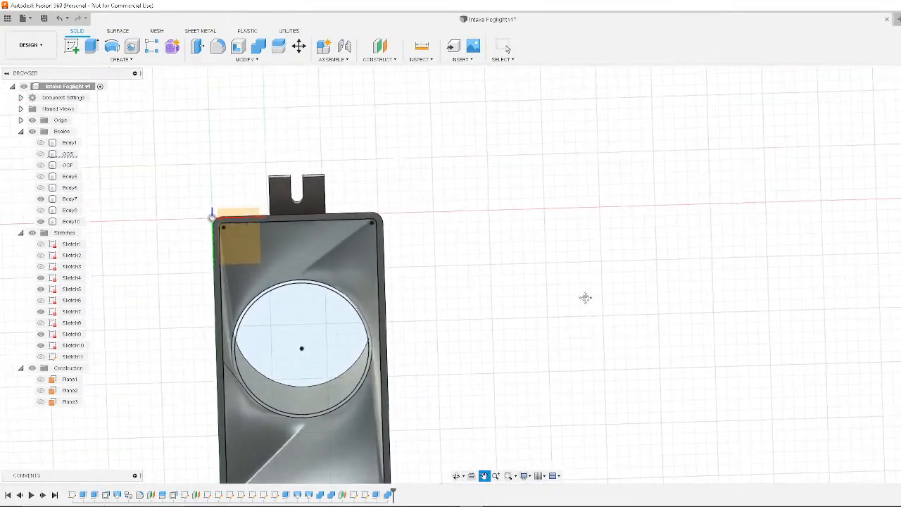
middle_click_drag(471, 263, 537, 244, "shift")
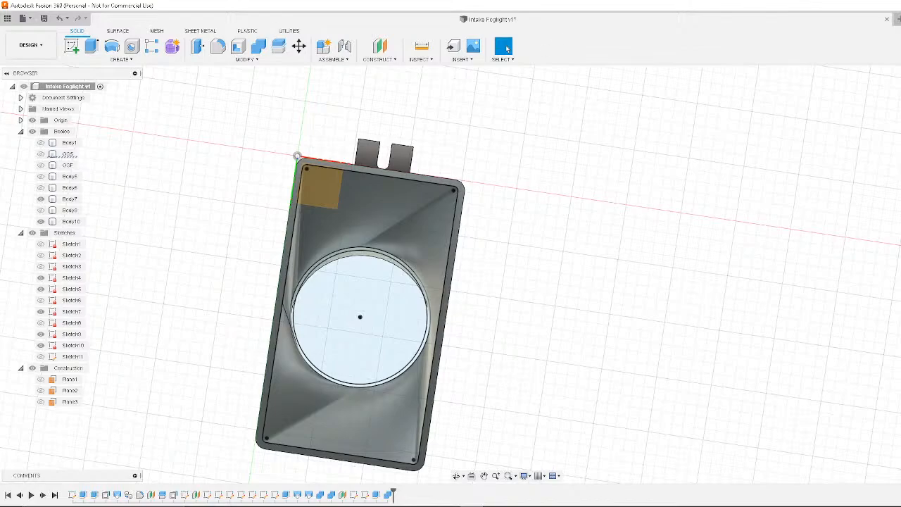
mouse_move(614, 502)
middle_click_drag(605, 252, 798, 209)
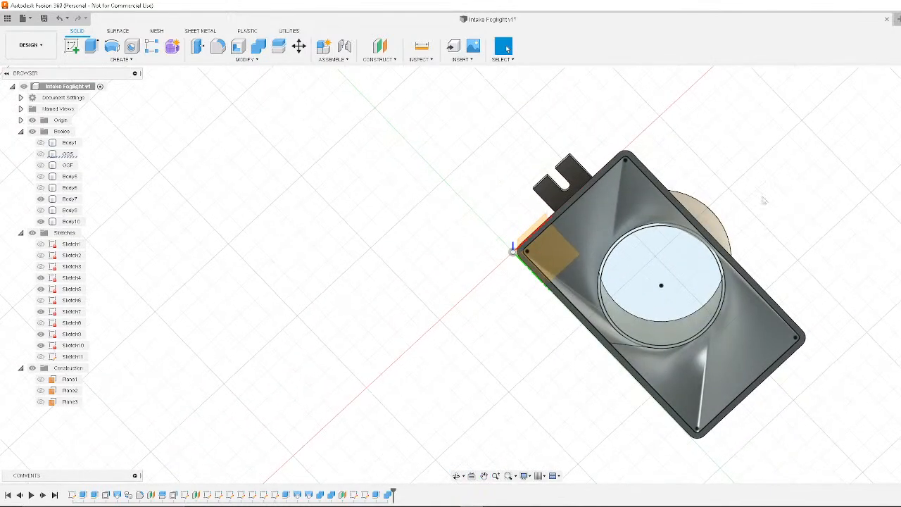
left_click(287, 32)
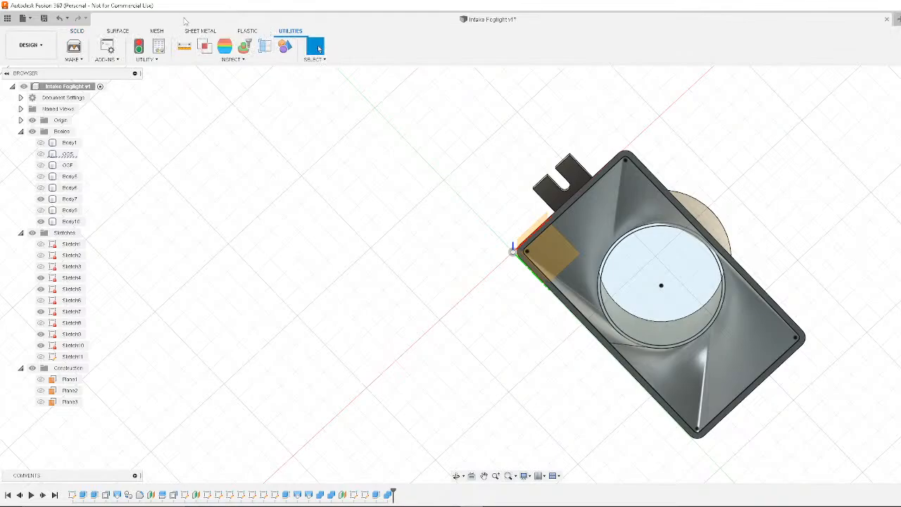
left_click(248, 31)
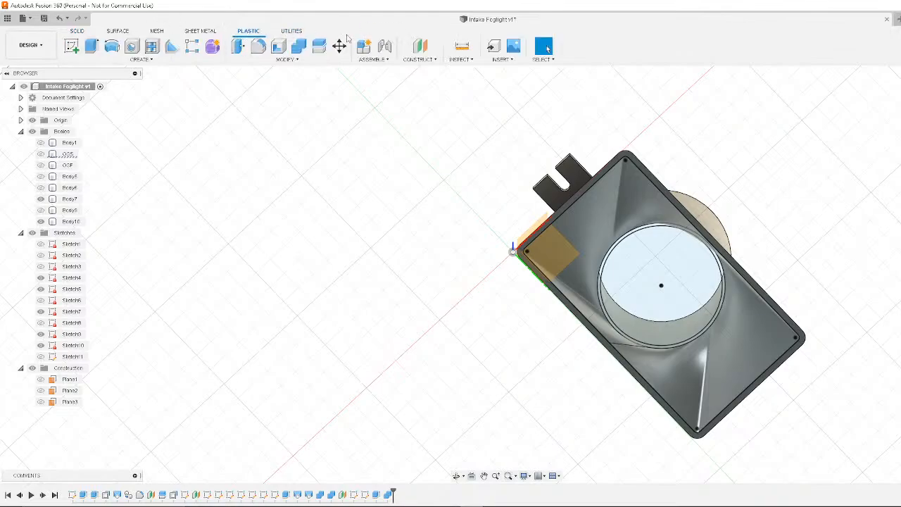
left_click(296, 33)
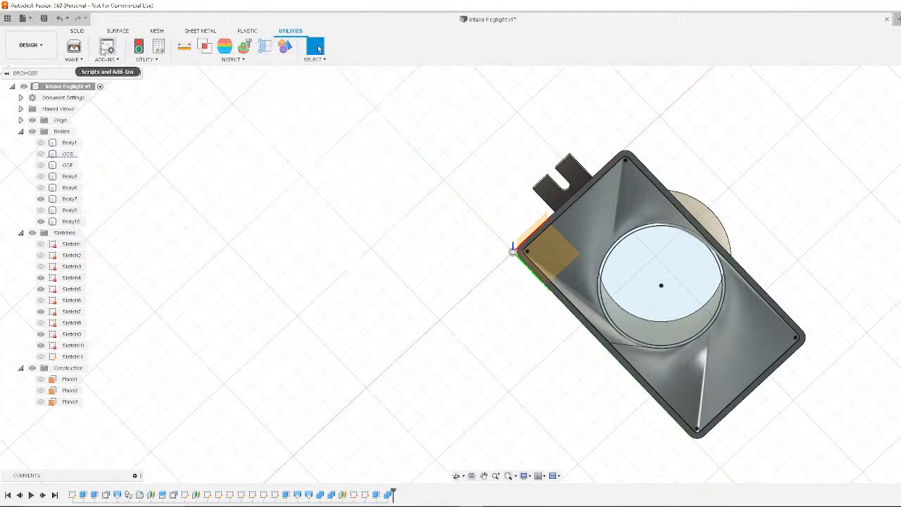
left_click(7, 19)
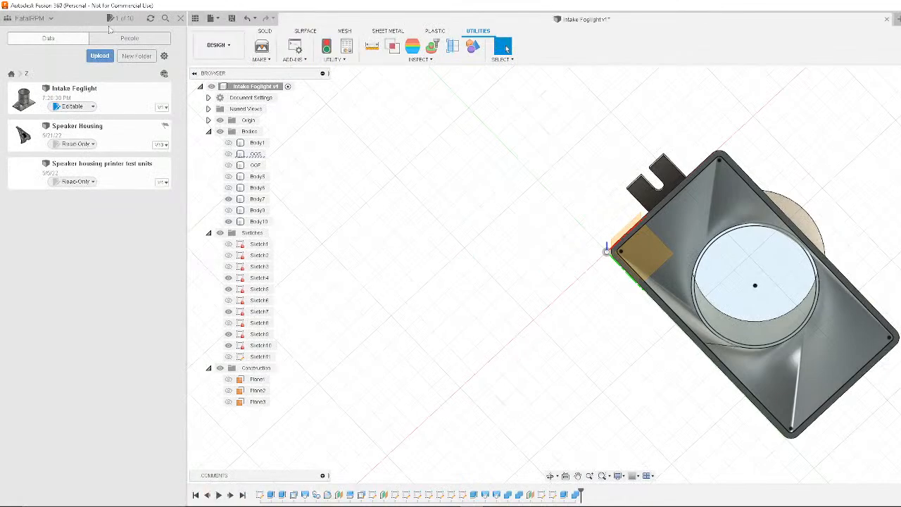
left_click(195, 18)
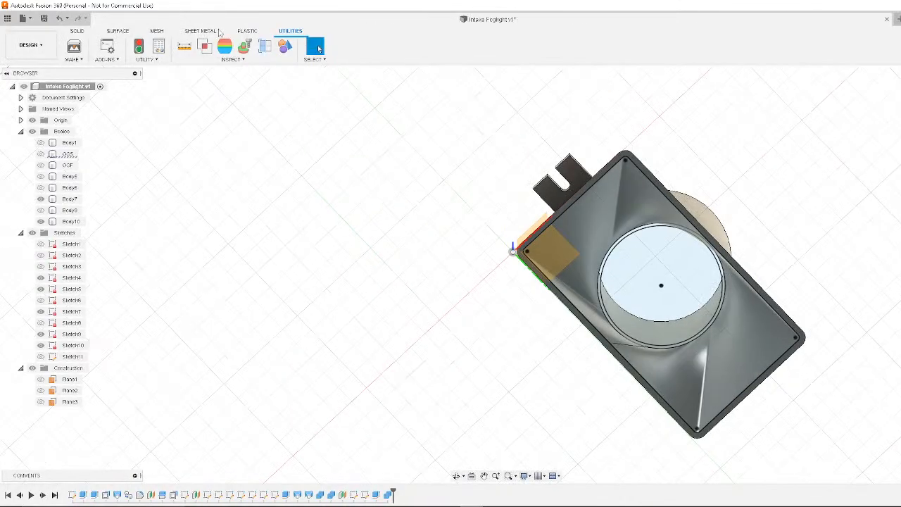
left_click(23, 18)
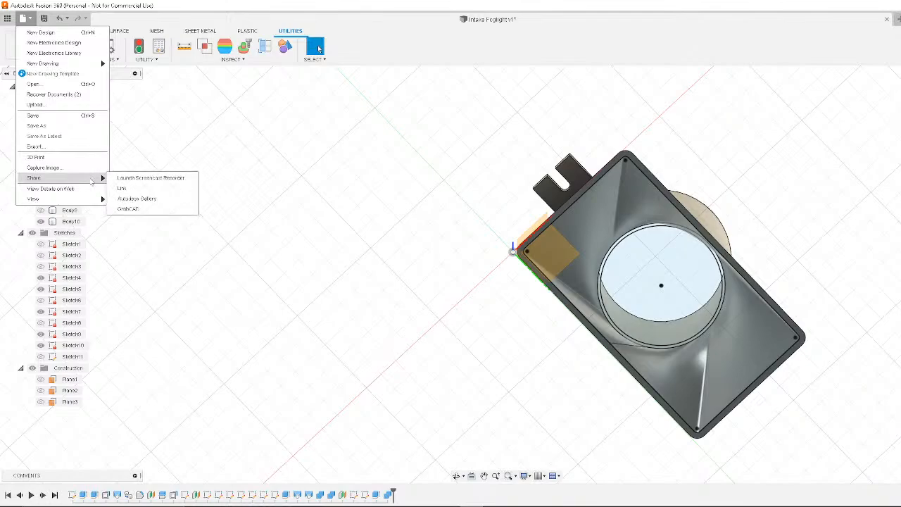
left_click(419, 52)
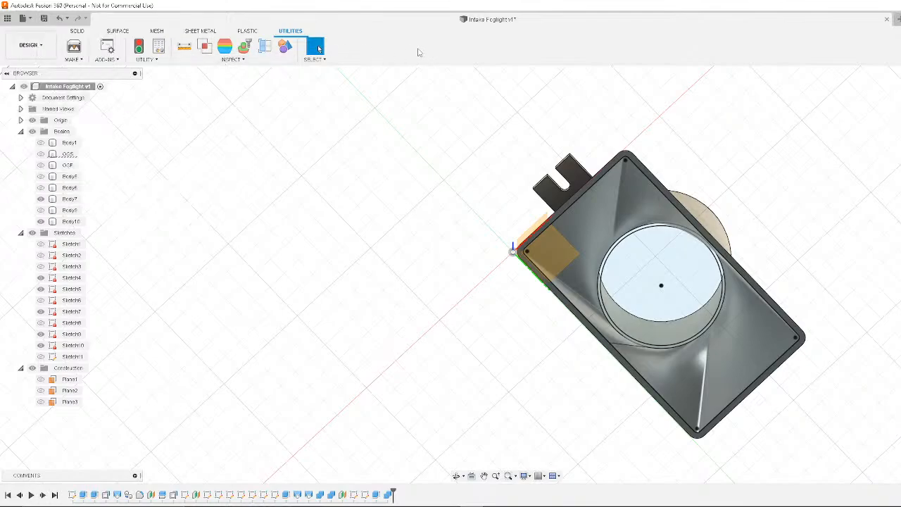
left_click(117, 31)
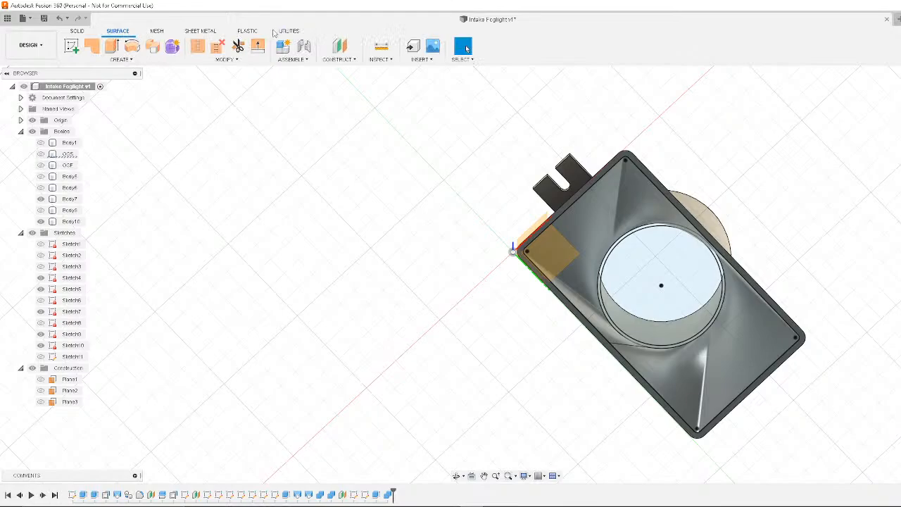
left_click(248, 32)
left_click(290, 31)
left_click(323, 59)
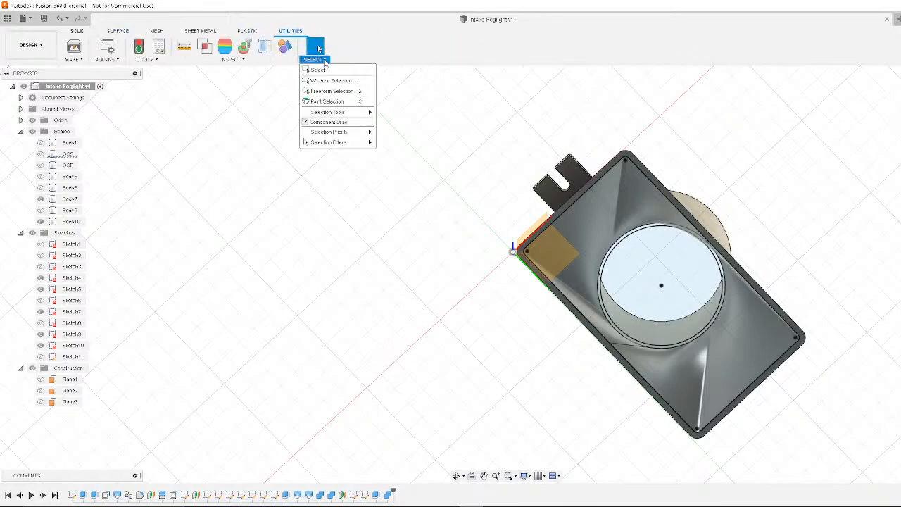
mouse_move(234, 62)
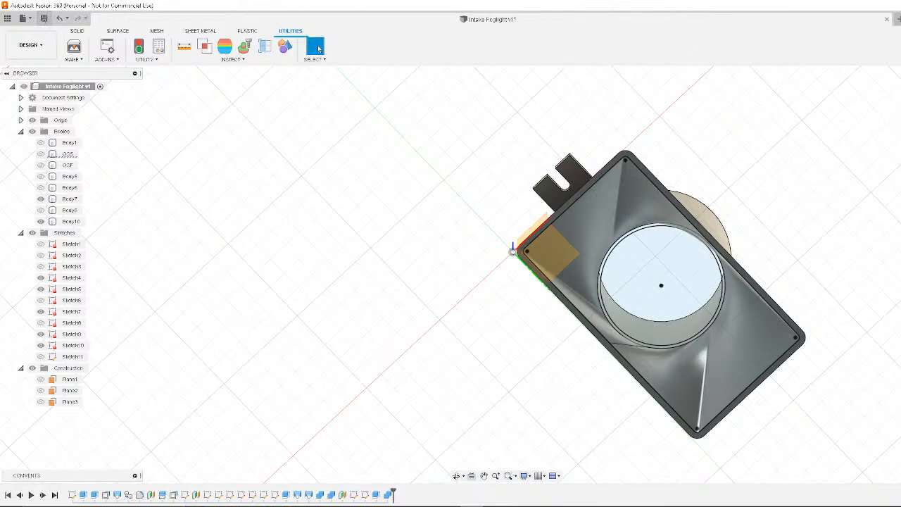
Save the design as a new version with the default version description
key("ctrl+s")
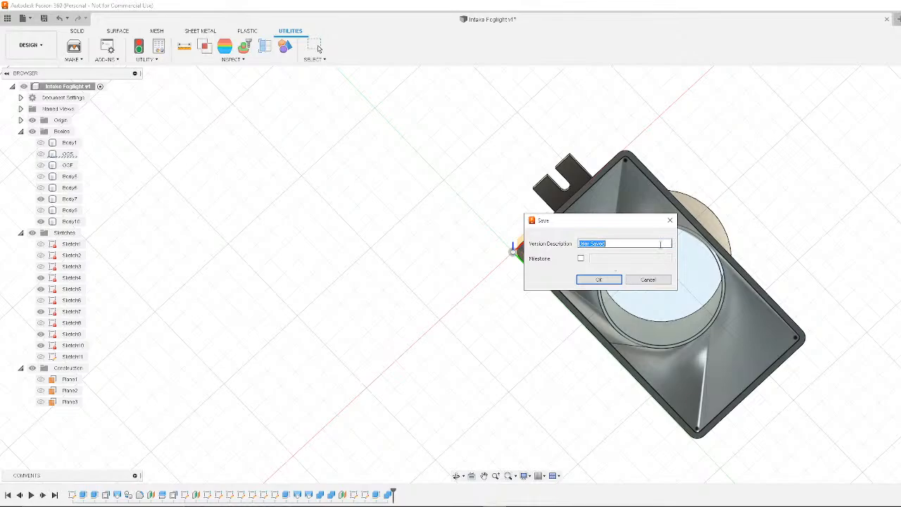
left_click(598, 280)
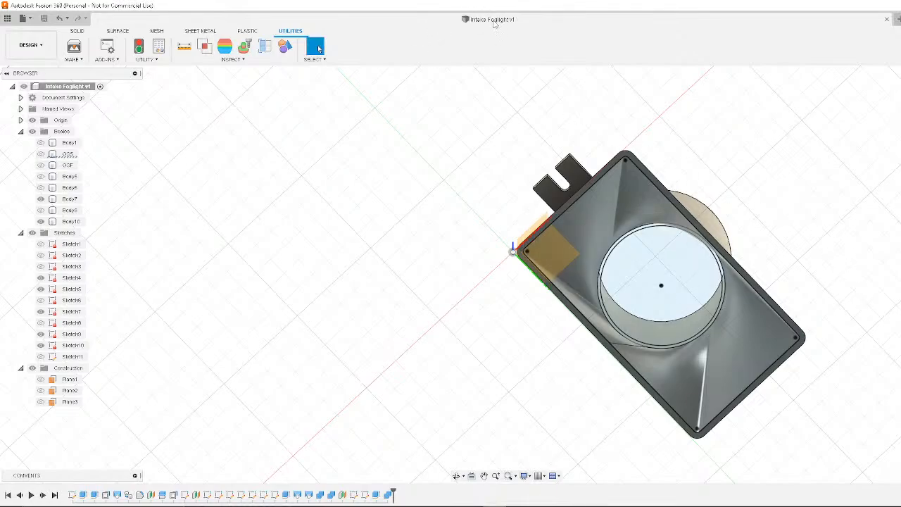
Open the export settings for the design and review the available file types
left_click(26, 19)
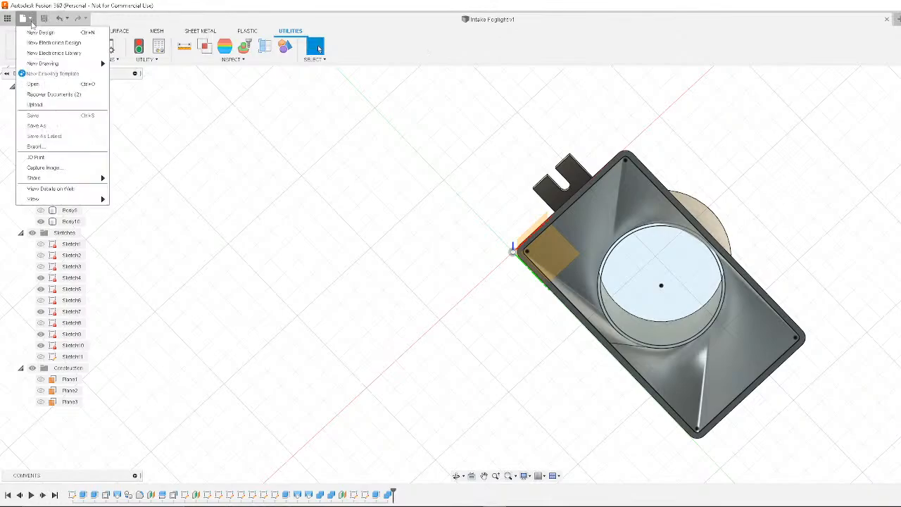
left_click(33, 145)
left_click(588, 176)
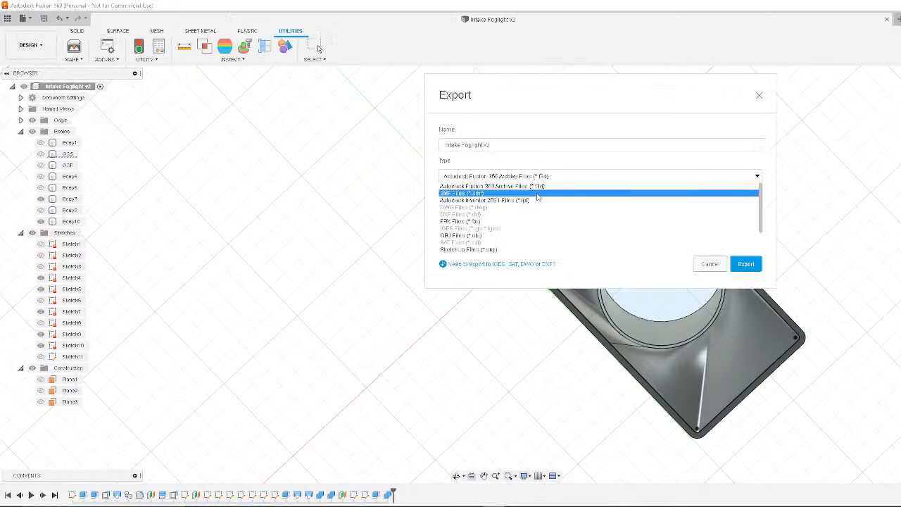
scroll(532, 226, "down", 2)
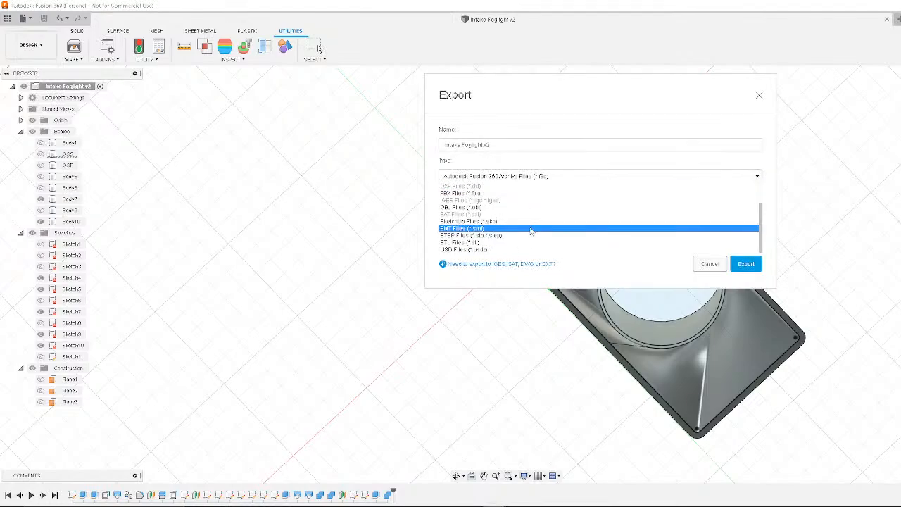
Search Windows for 3D Viewer, open the app and dismiss its welcome screen
left_click(113, 498)
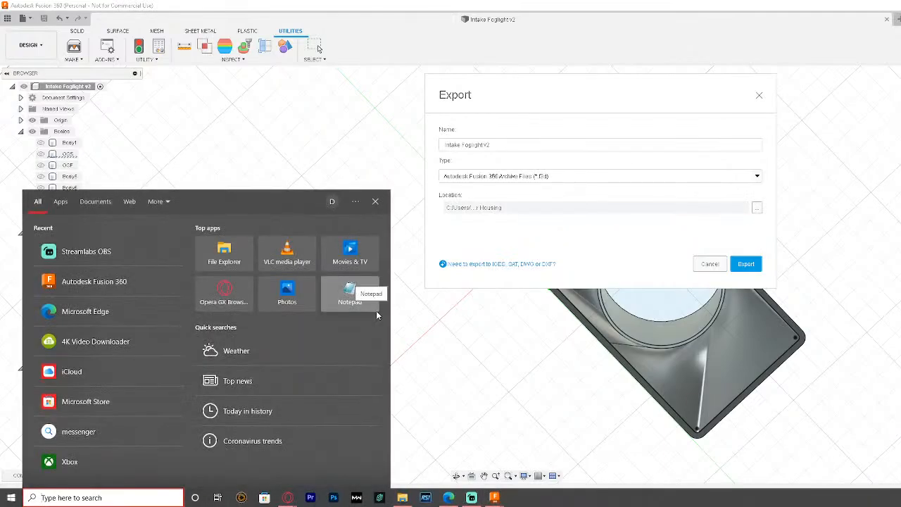
type("3d")
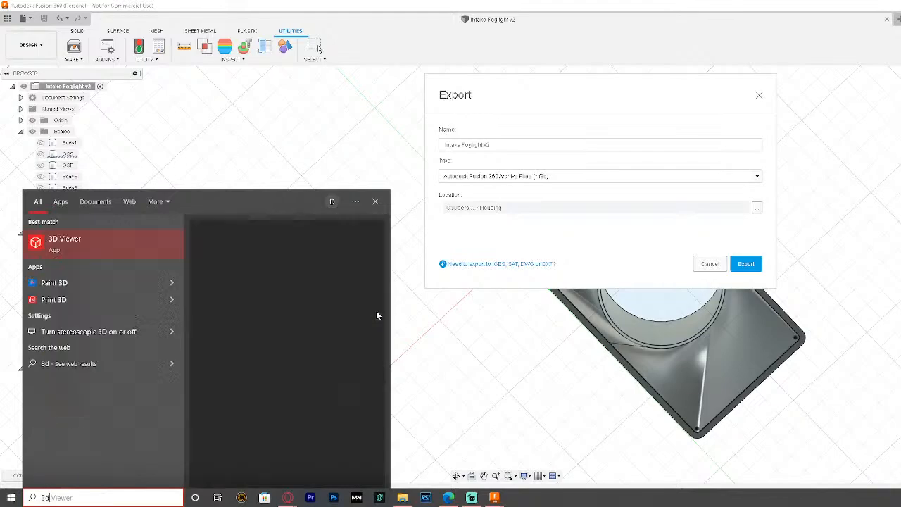
left_click(377, 315)
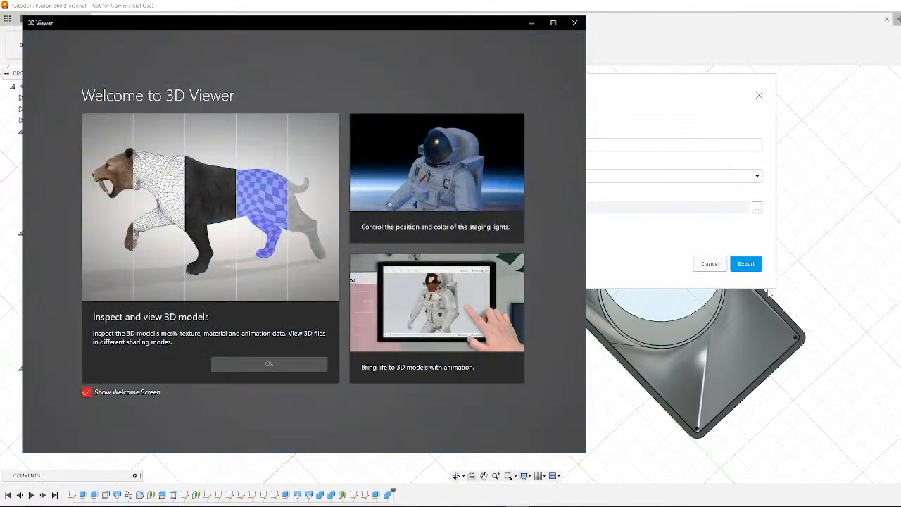
left_click(250, 366)
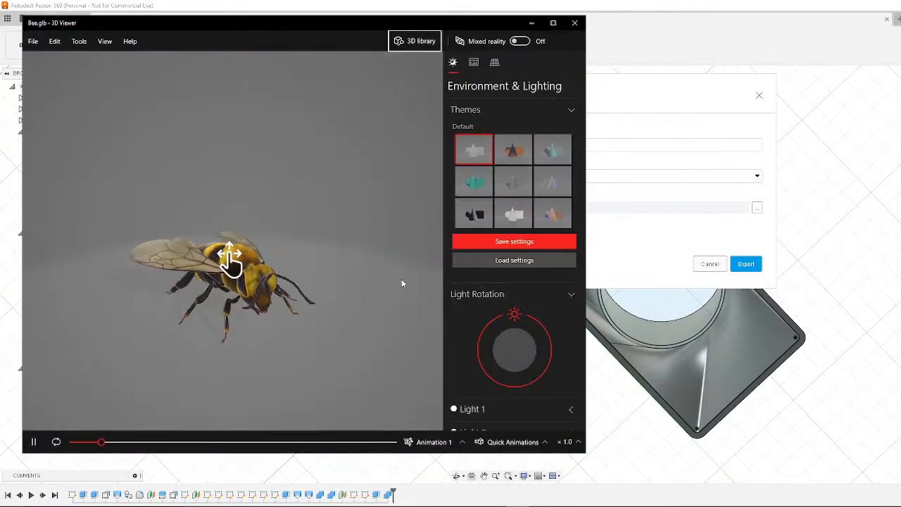
Examine which model file types 3D Viewer can open
left_click(32, 41)
left_click(47, 62)
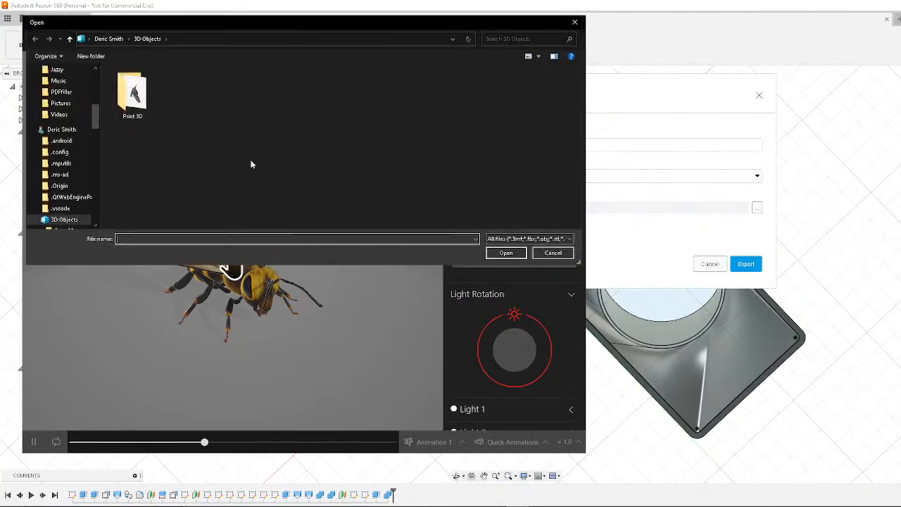
left_click(530, 238)
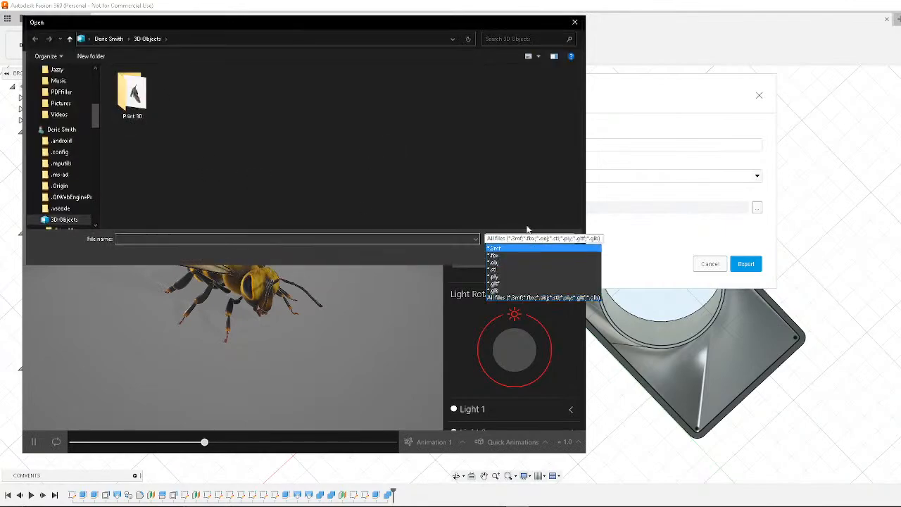
left_click(577, 23)
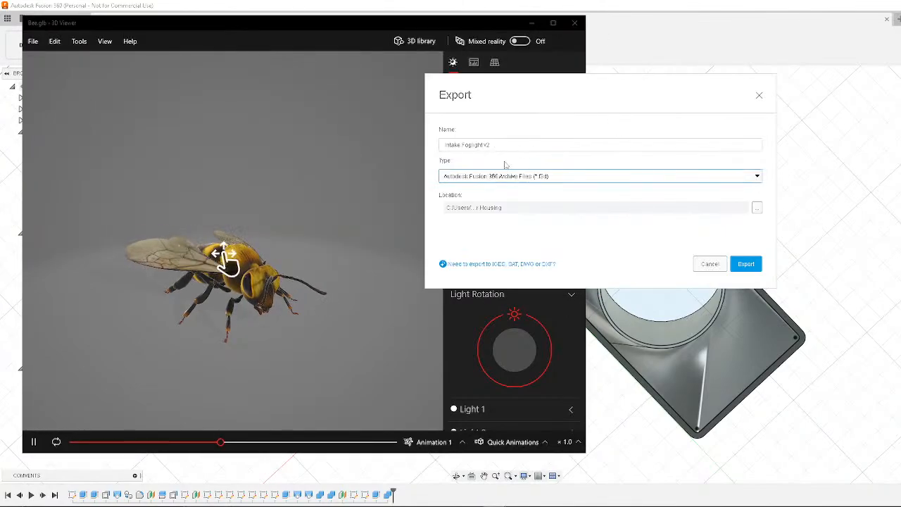
left_click(493, 24)
left_click(33, 41)
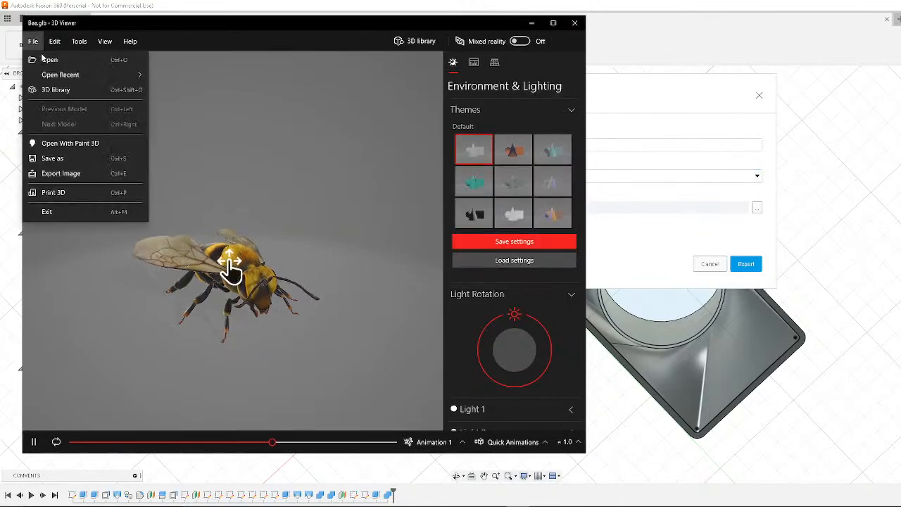
left_click(46, 59)
left_click(563, 240)
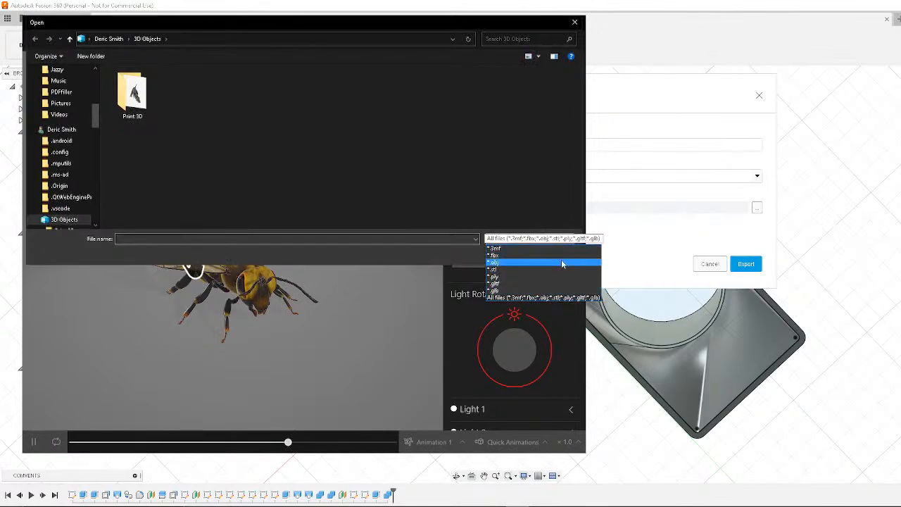
left_click(671, 258)
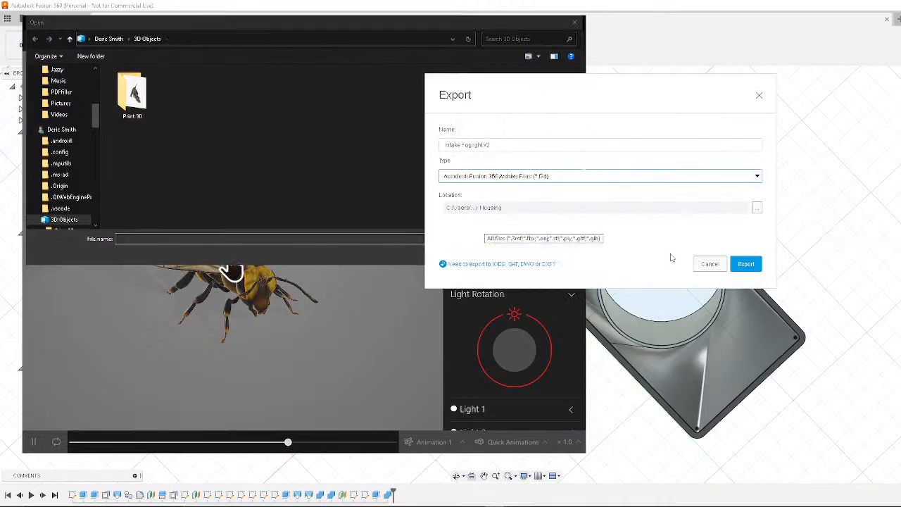
Back in Fusion 360, export the design as the 3MF file Intake Foglight v2 into the Documents\Fusion 360 folder
left_click(563, 176)
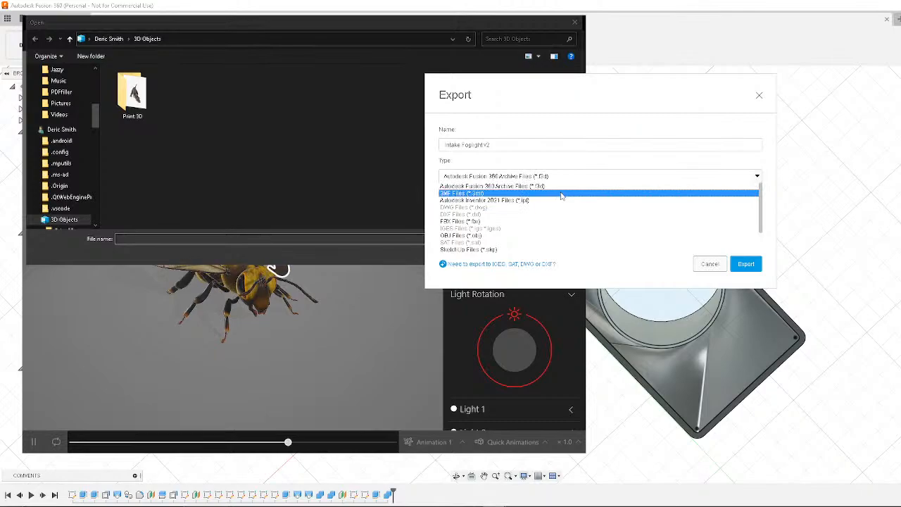
left_click(561, 193)
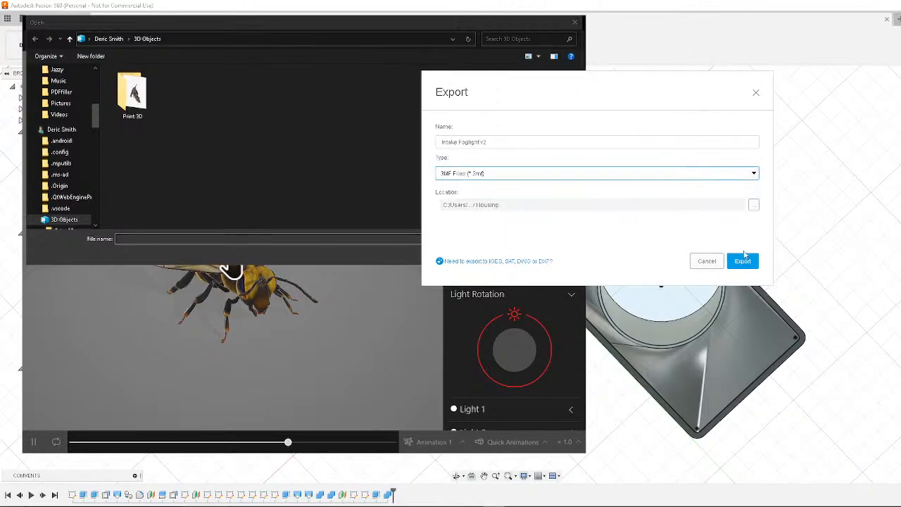
left_click(756, 207)
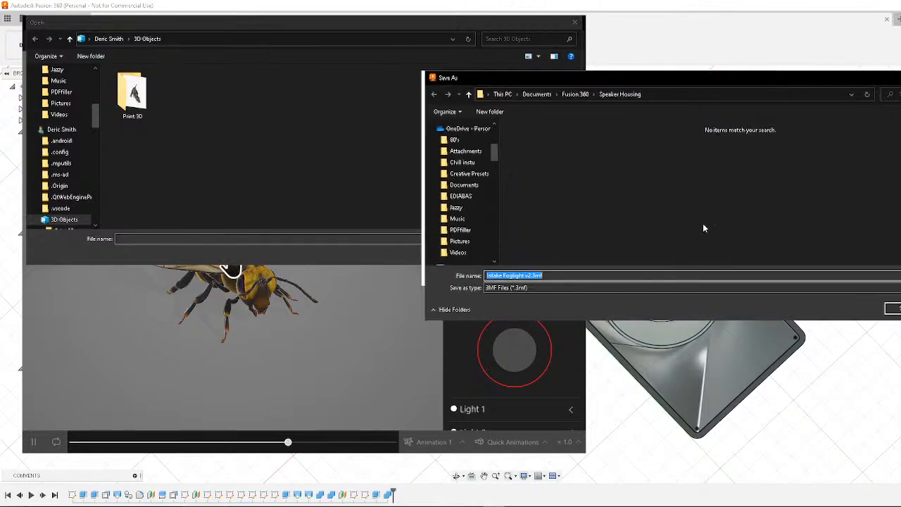
left_click(576, 95)
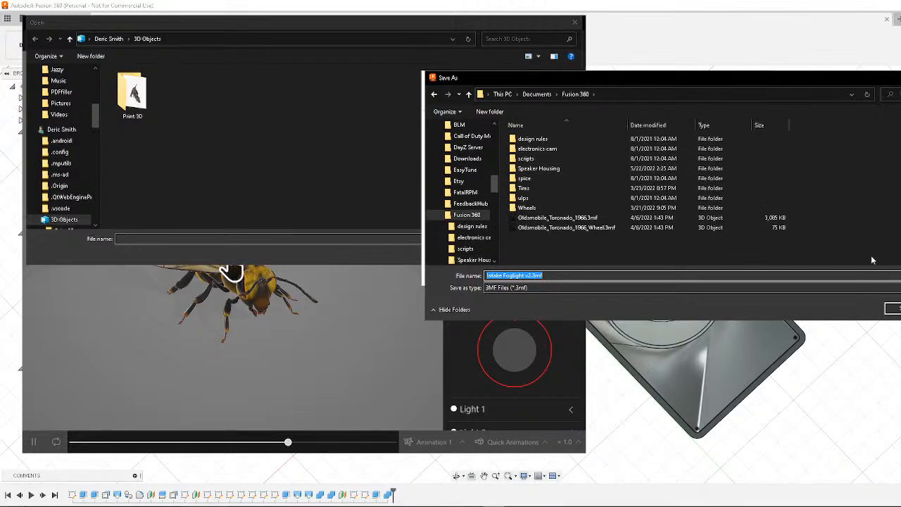
left_click(591, 252)
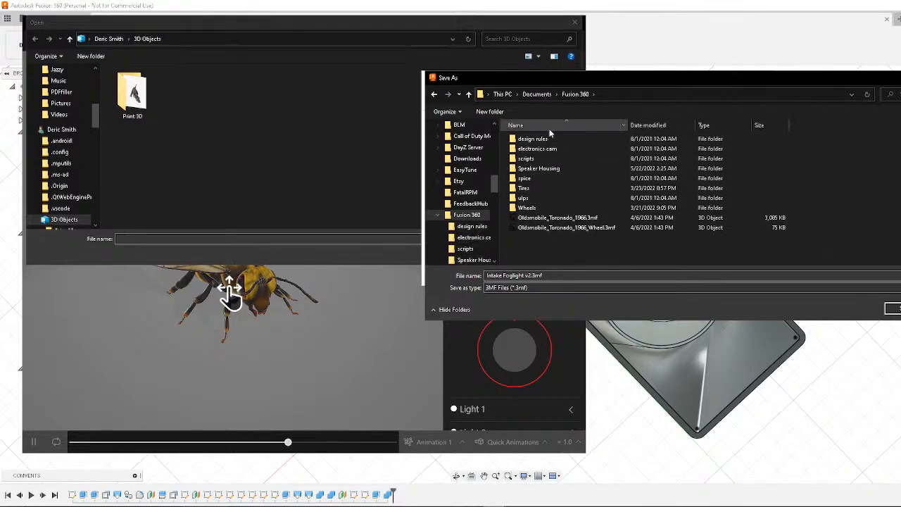
left_click(895, 308)
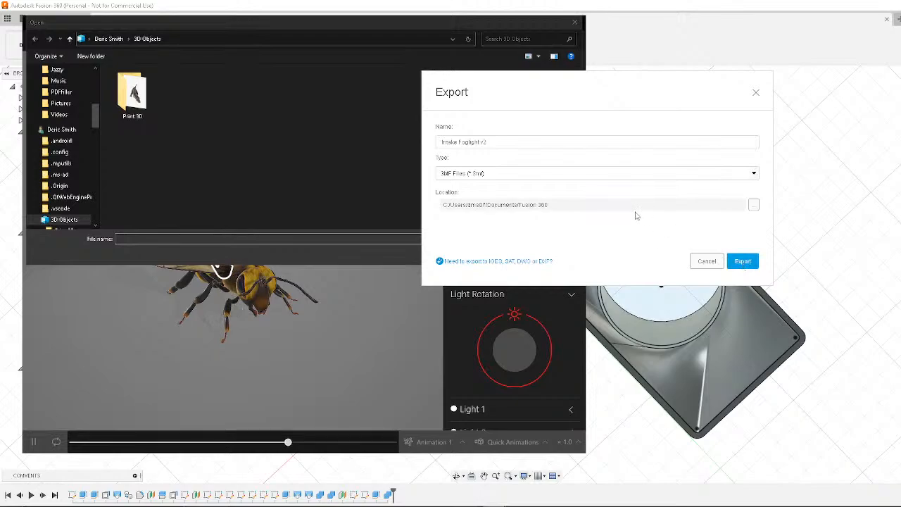
left_click(744, 260)
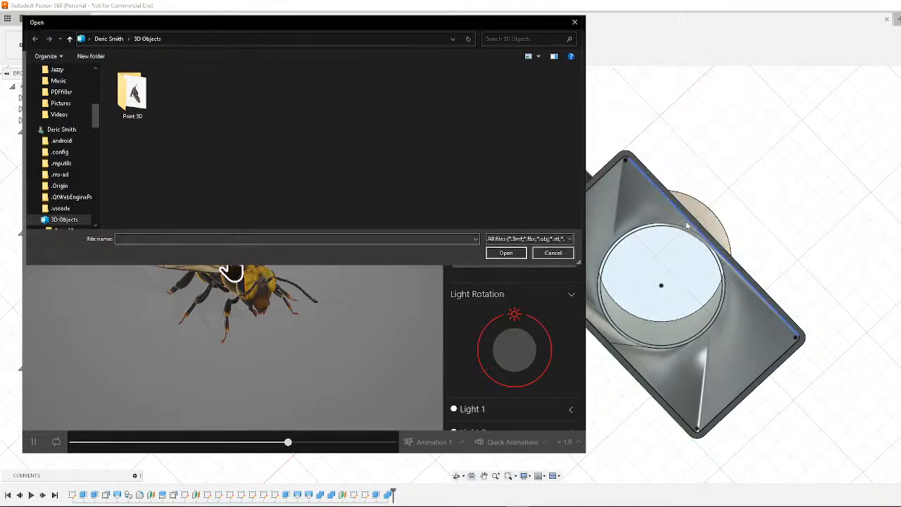
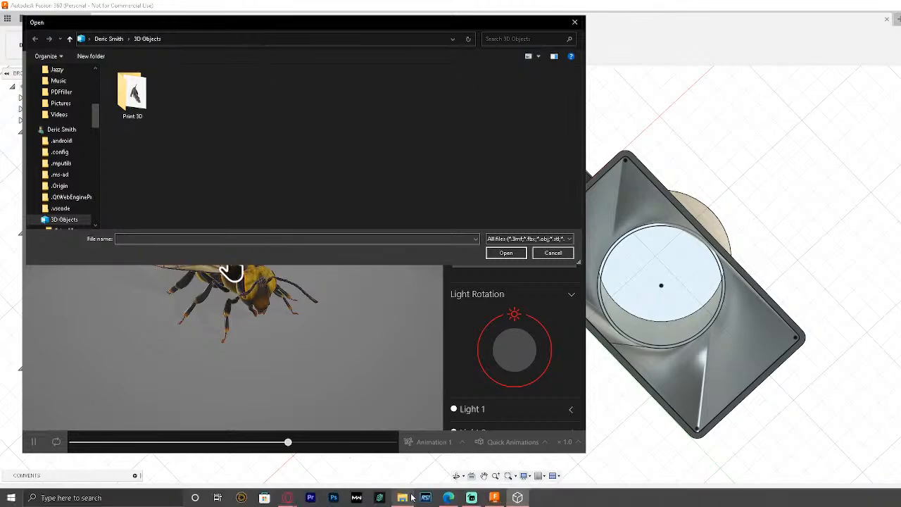
Show the exported 3MF file in its folder and select the folder's full path
left_click(198, 7)
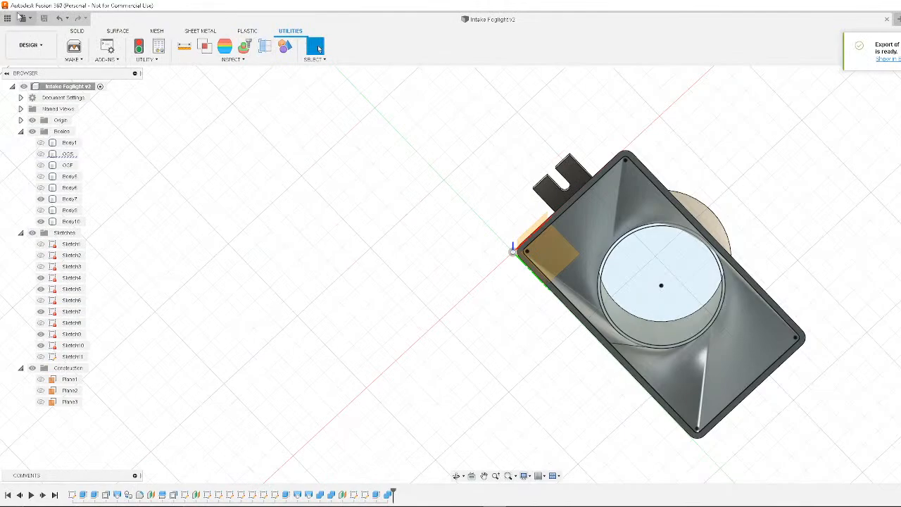
left_click(887, 59)
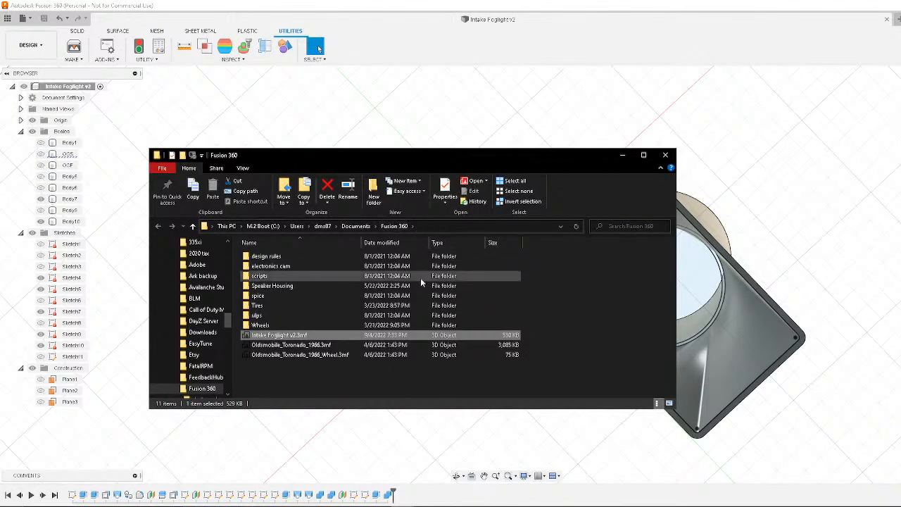
left_click(456, 226)
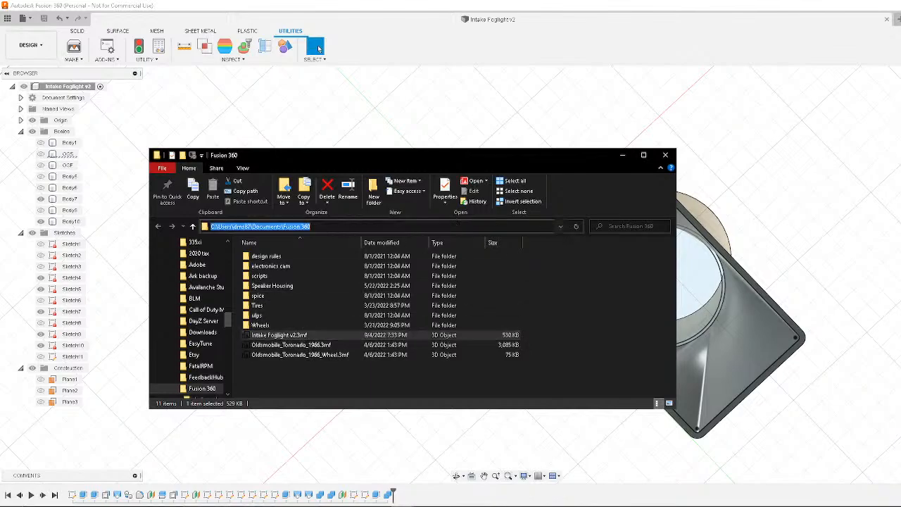
left_click(622, 154)
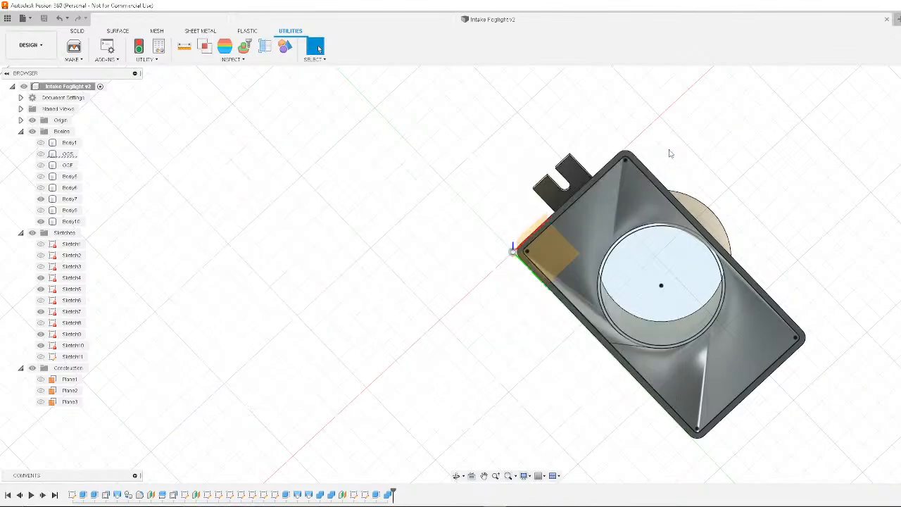
Switch to 3D Viewer and load the exported Intake Foglight v2.3mf model
left_click(402, 497)
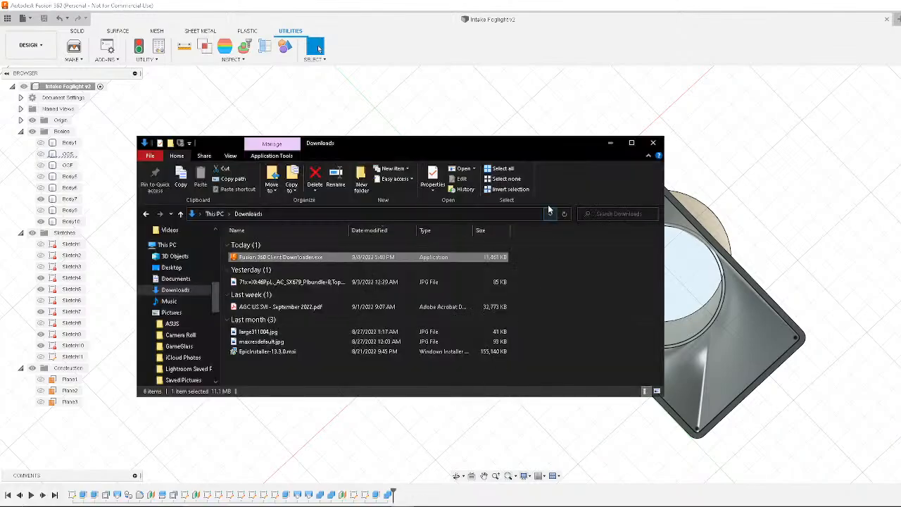
left_click(611, 143)
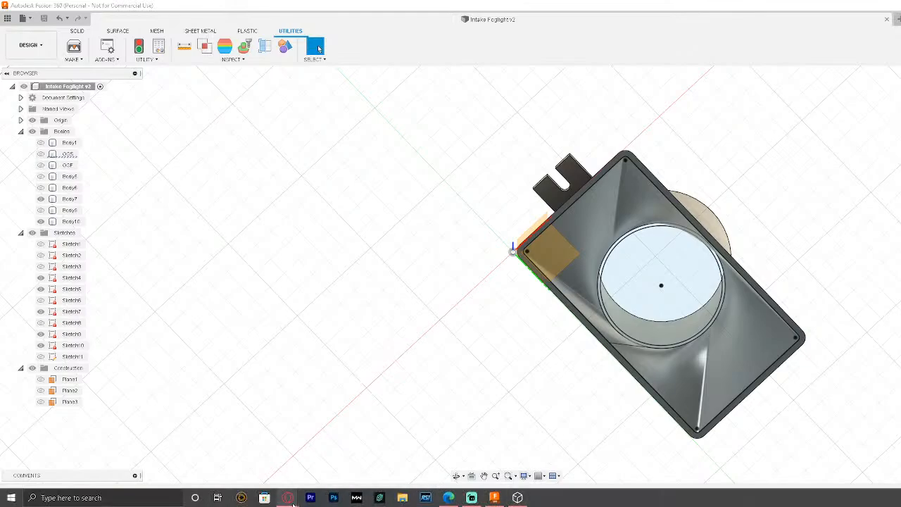
left_click(287, 497)
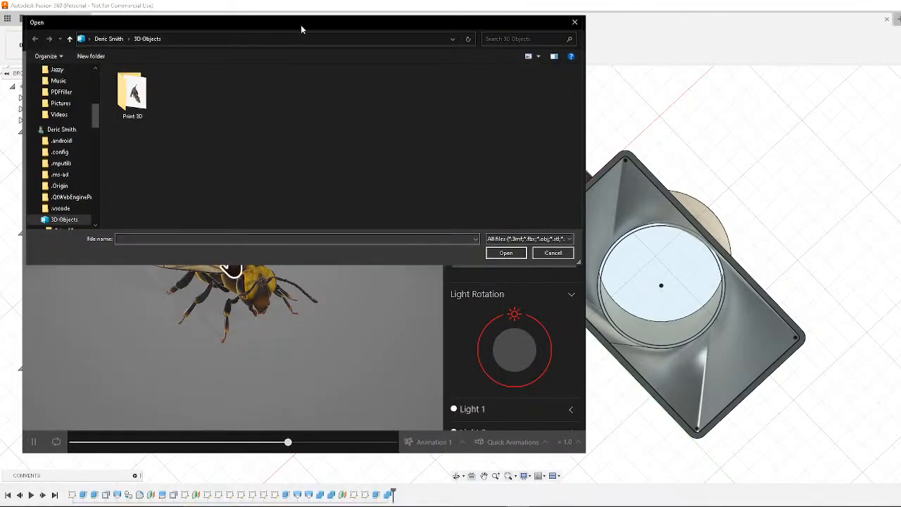
left_click(575, 23)
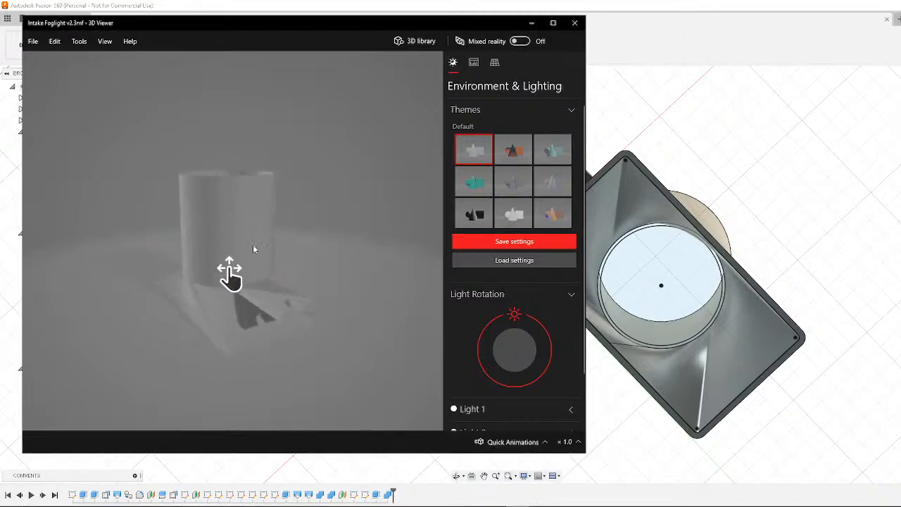
Turn the duct to its side, try several lighting themes on it and apply the black theme
left_click_drag(233, 276, 304, 243)
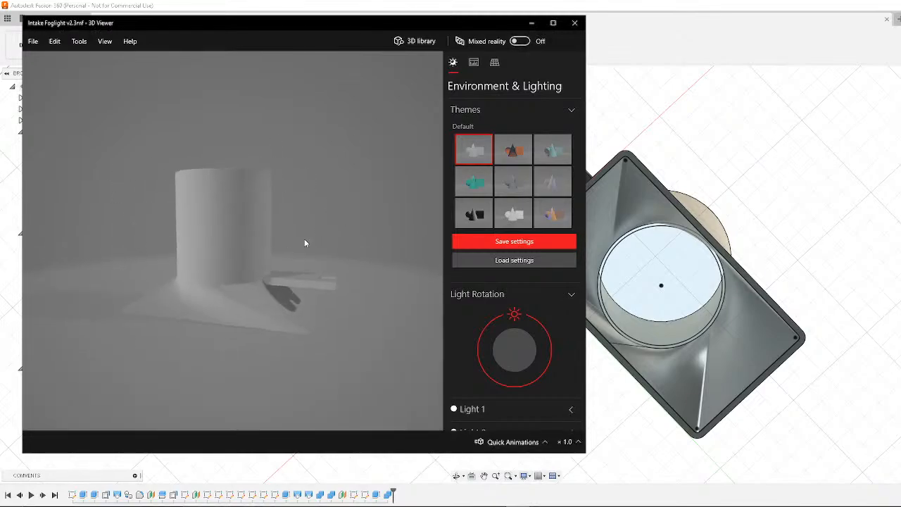
left_click(513, 149)
left_click(552, 150)
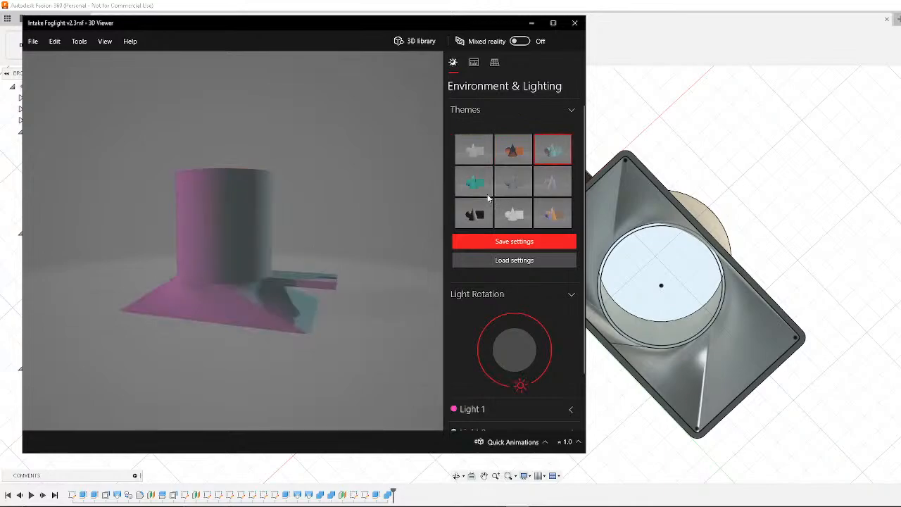
left_click(482, 185)
left_click(519, 215)
left_click(474, 216)
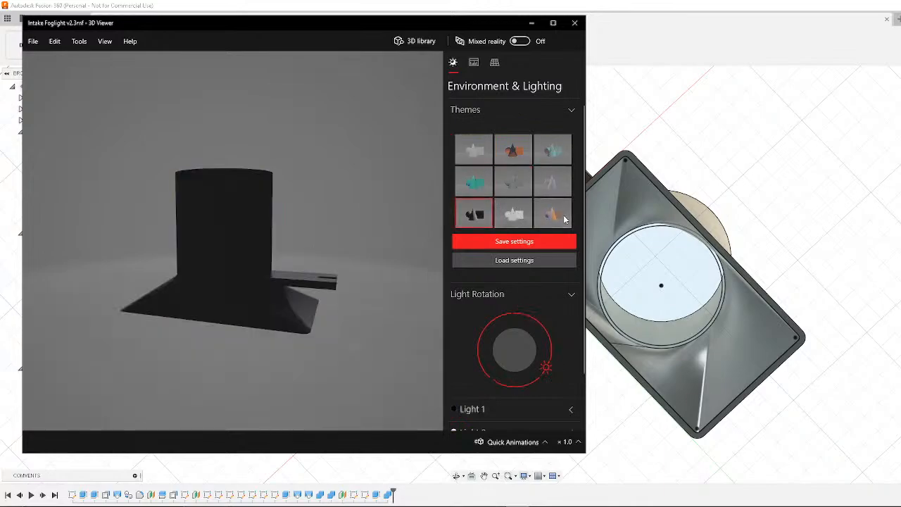
left_click(564, 219)
left_click(552, 183)
left_click(468, 218)
Inspect the duct's rectangular opening and tab from below, rotating the light to brighten the inside of the pipe
left_click_drag(332, 252, 295, 184)
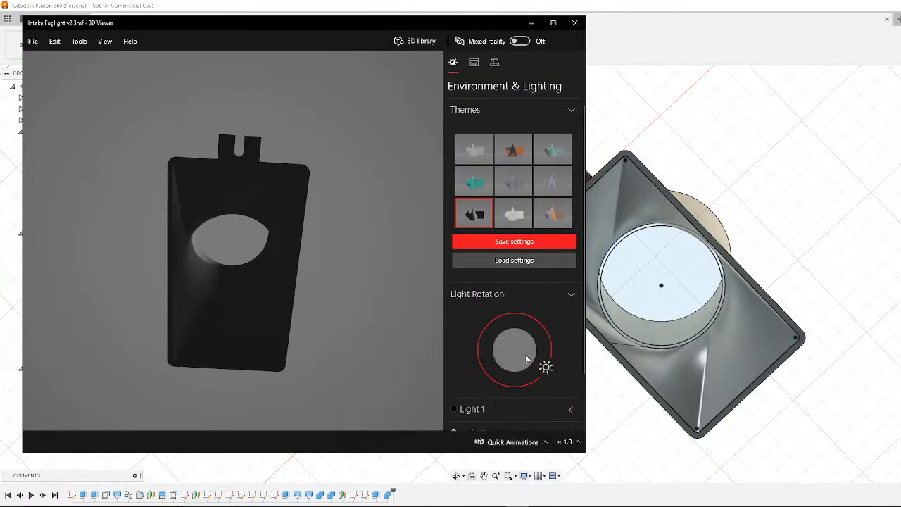
left_click_drag(545, 366, 517, 386)
scroll(348, 187, "up", 5)
scroll(395, 300, "down", 5)
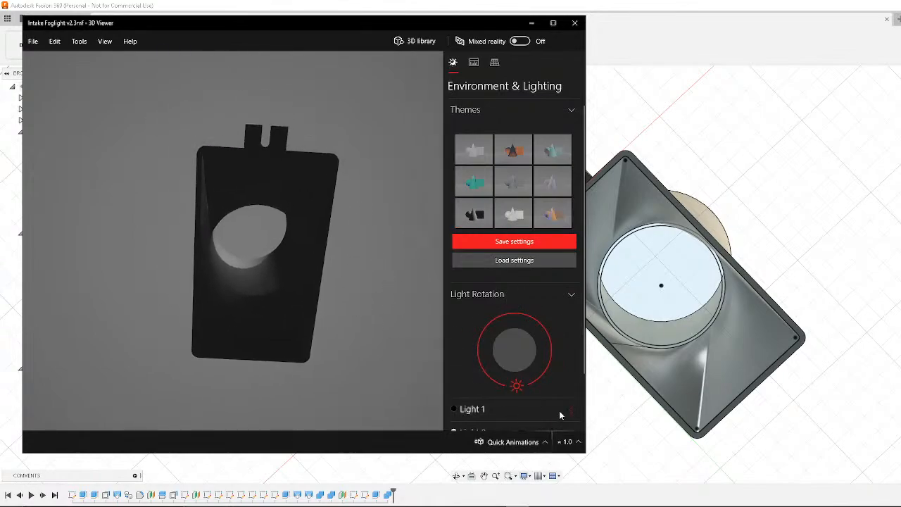
Switch back to Fusion 360 and bring up the solid modelling tools
left_click(533, 23)
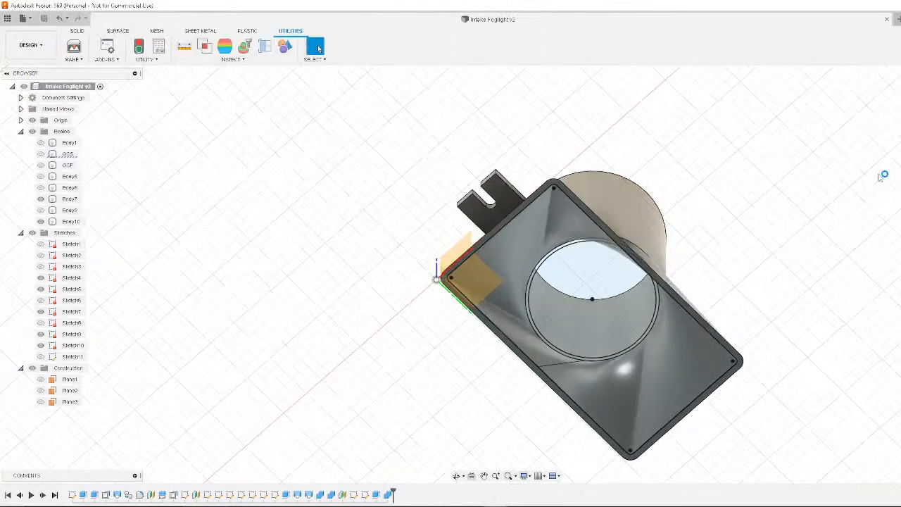
left_click(75, 31)
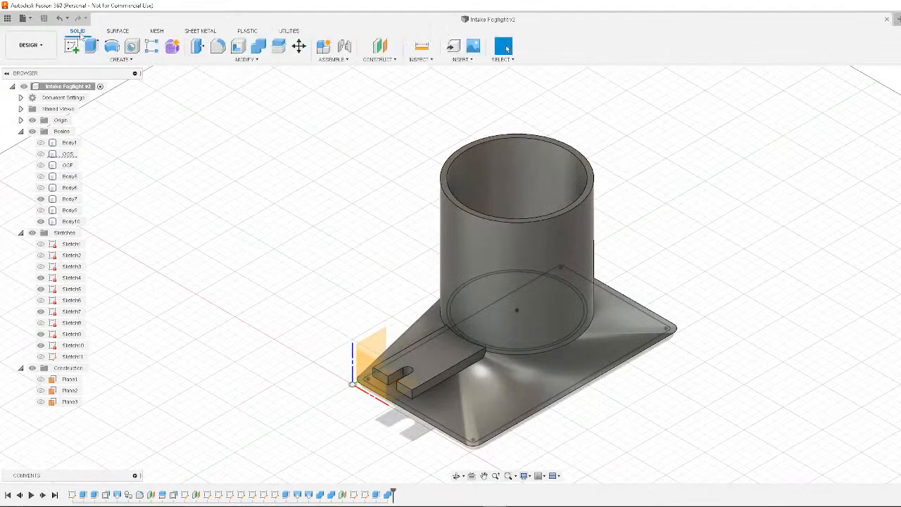
Try to rotate the duct body onto its side with Move/Copy
left_click(250, 60)
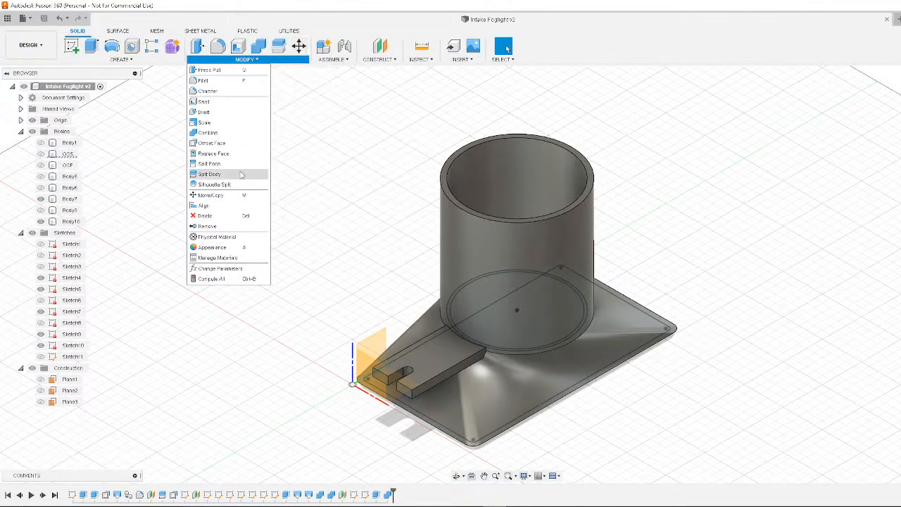
left_click(237, 200)
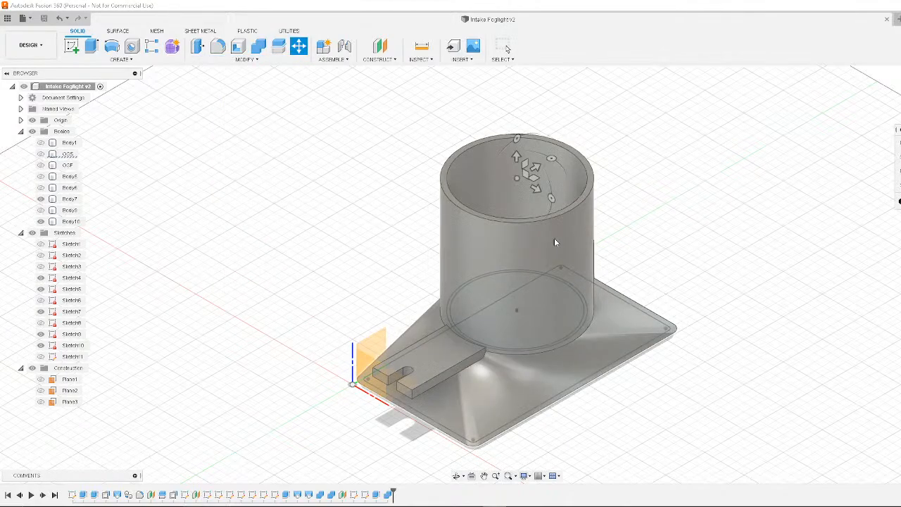
left_click(536, 311)
left_click_drag(517, 203, 591, 187)
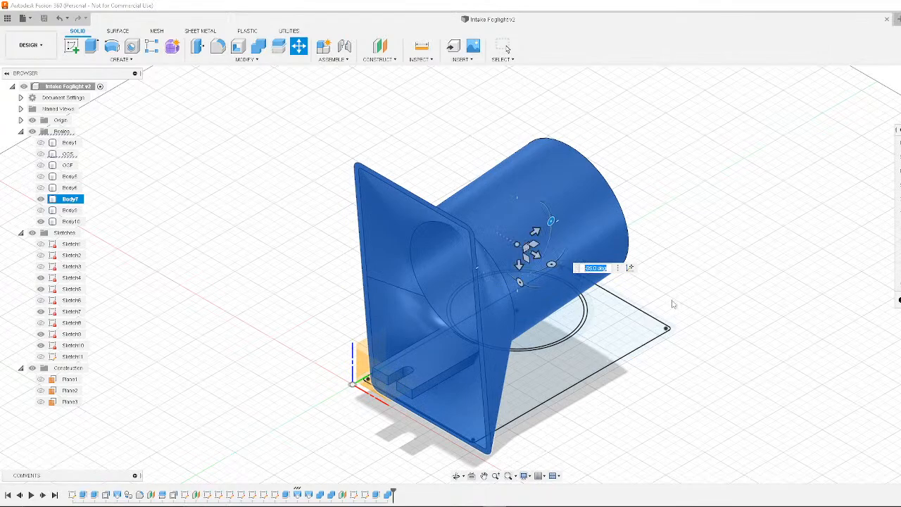
key("Return")
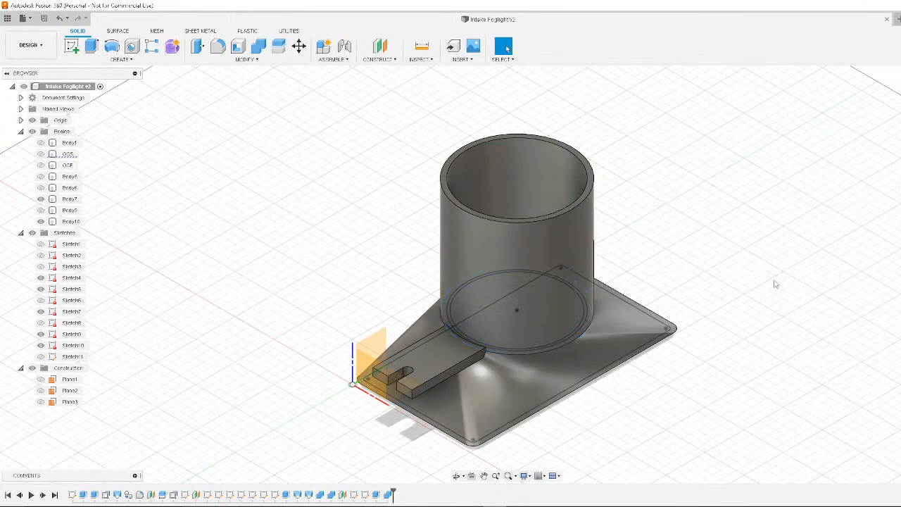
Create components from the duct body Body7 and the tab body Body10
left_click(549, 288)
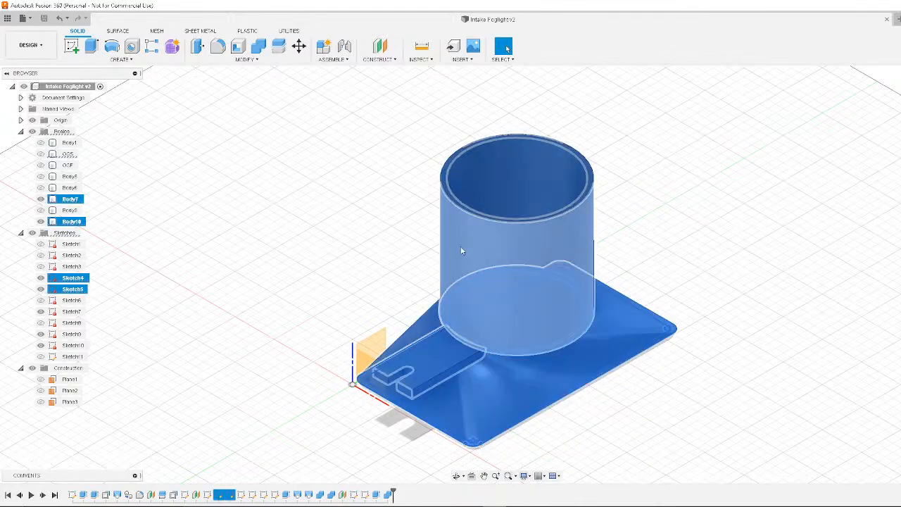
left_click(802, 188)
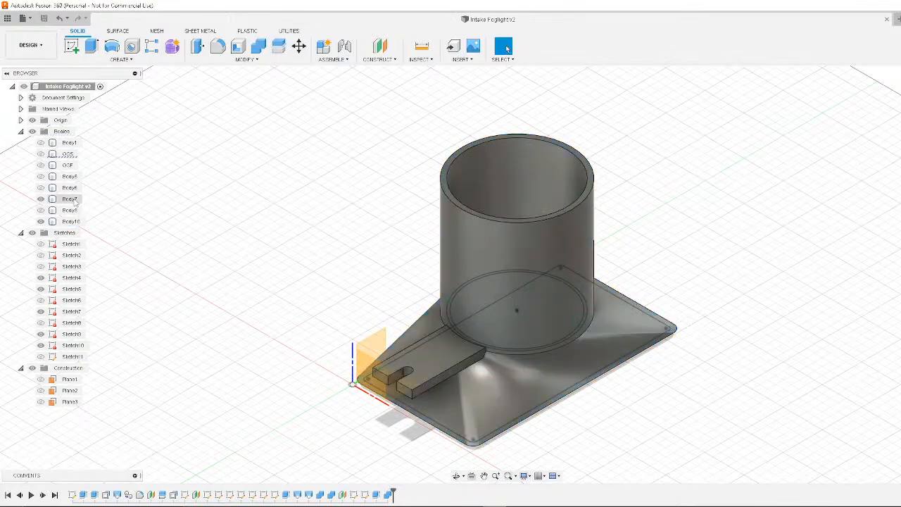
left_click(70, 200)
left_click(72, 221, "ctrl")
right_click(76, 222)
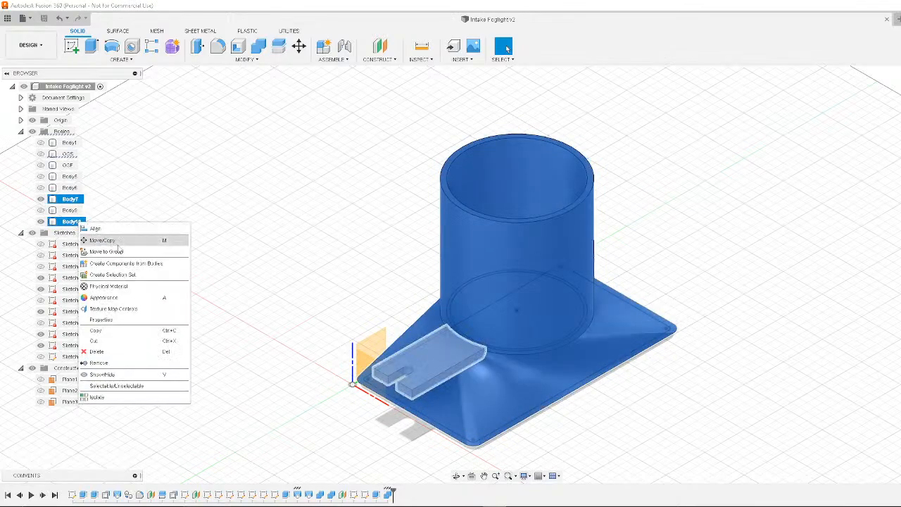
left_click(126, 263)
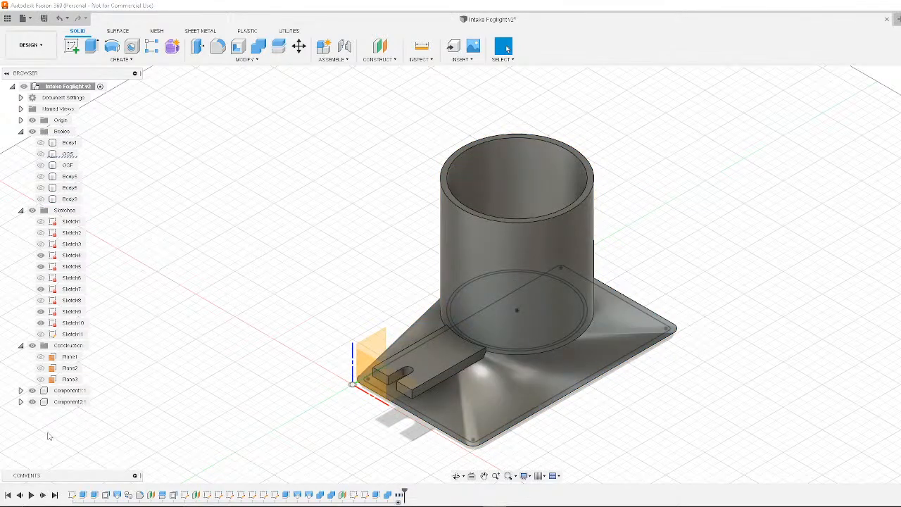
Check which part each new component contains and undo the component creation
left_click(34, 404)
double_click(67, 403)
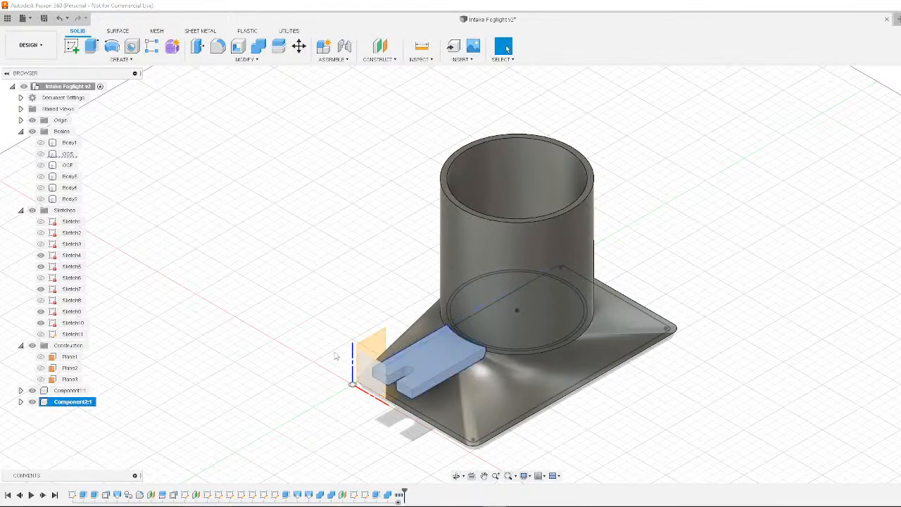
left_click(97, 391)
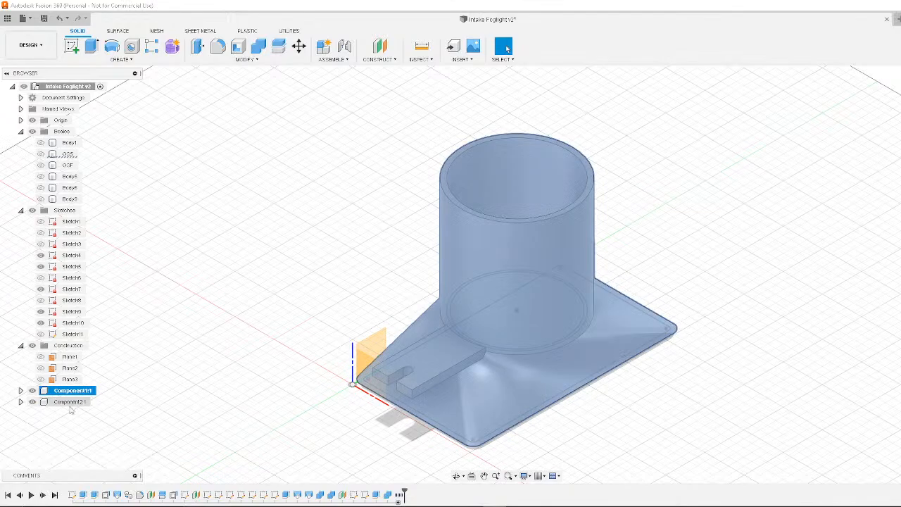
left_click(20, 391)
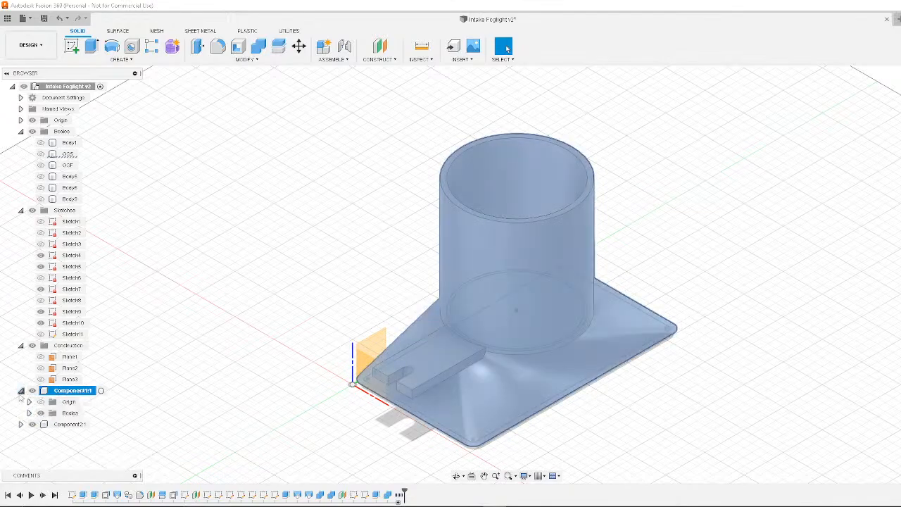
left_click(21, 391)
left_click(73, 402)
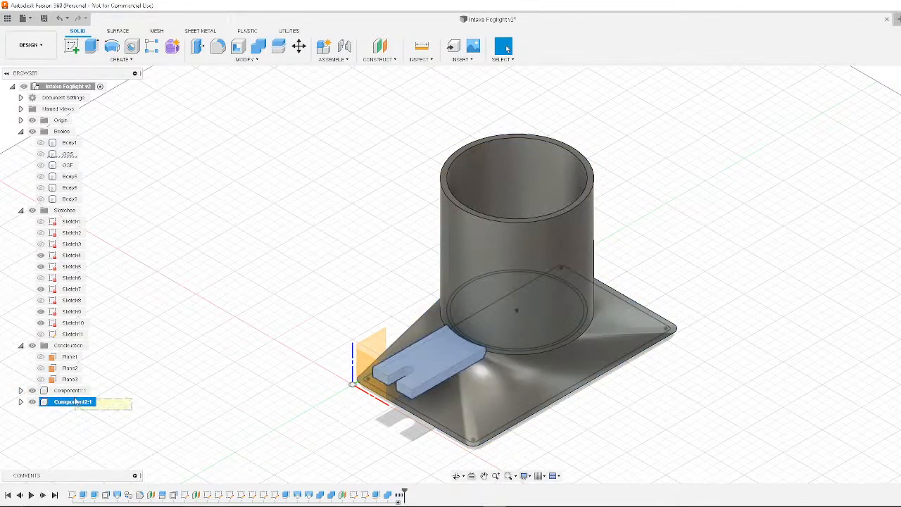
left_click(106, 392)
key("ctrl+z")
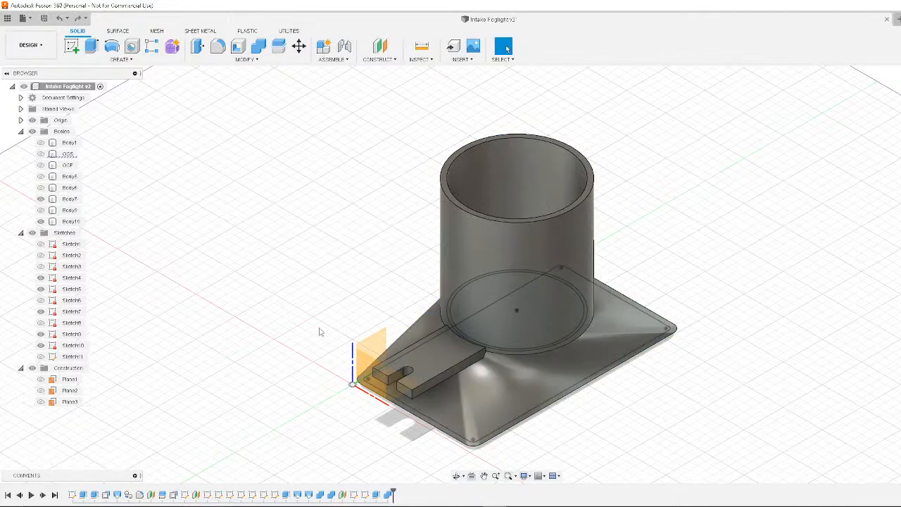
Combine Body7 with Body10 into a new component while keeping the original bodies
left_click(70, 221)
left_click(72, 199)
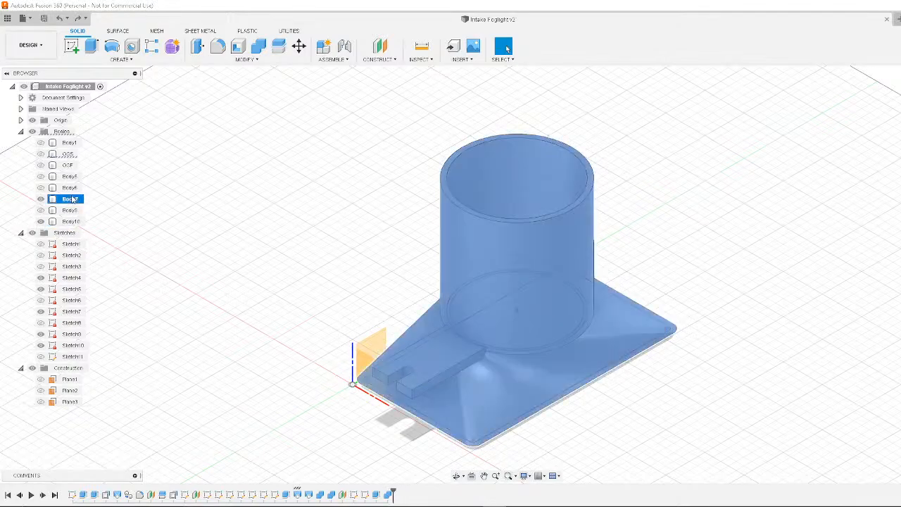
left_click(74, 222, "ctrl")
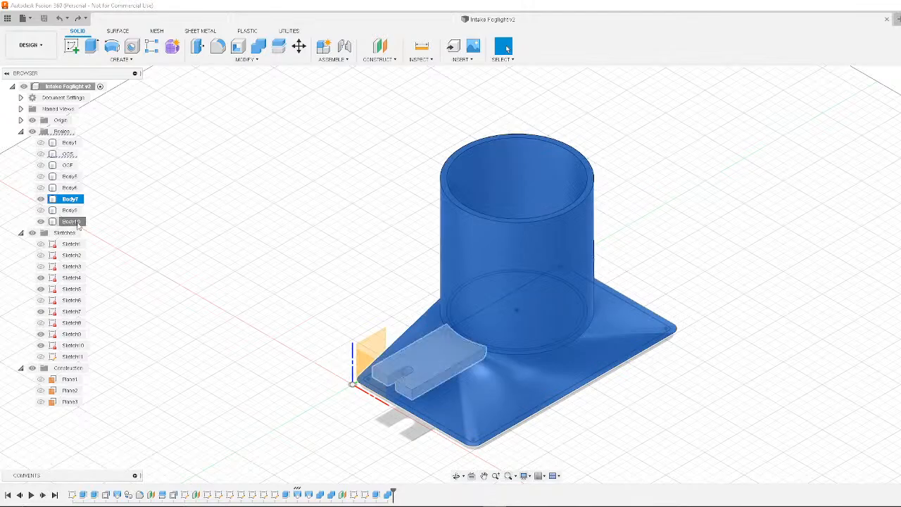
left_click(260, 46)
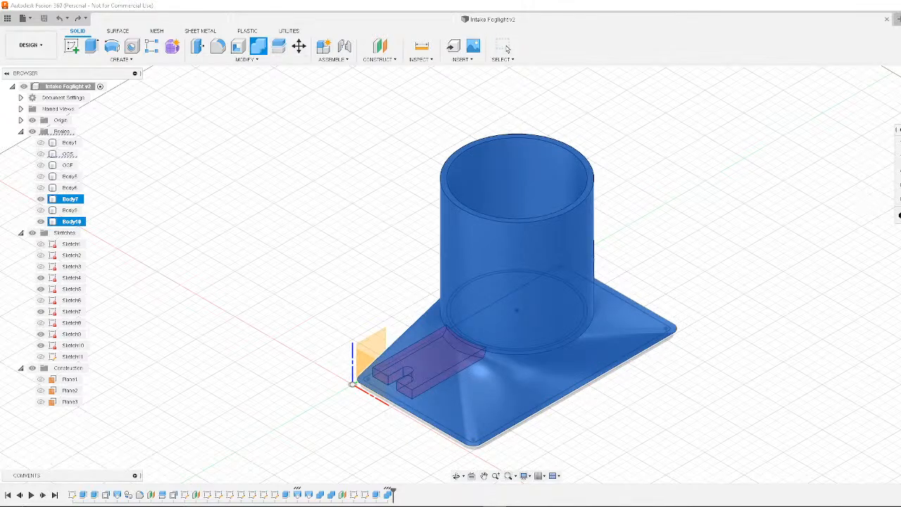
key("Return")
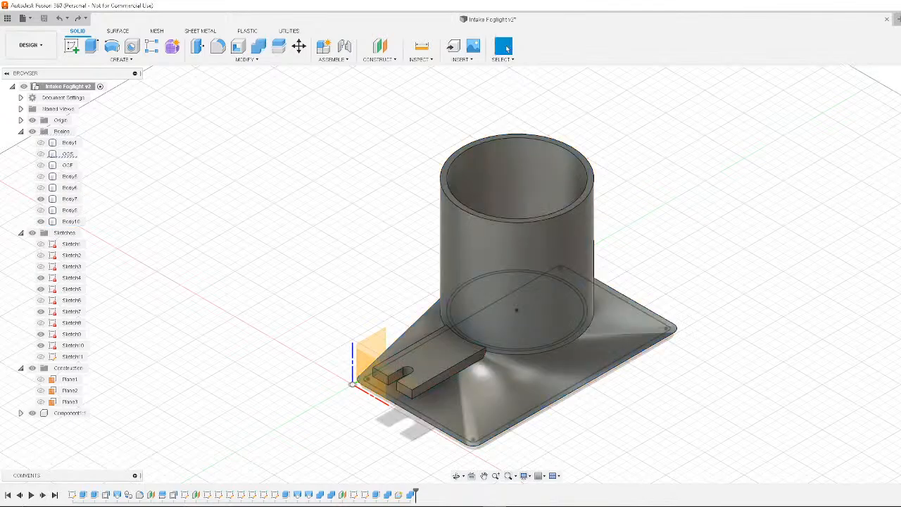
Try to rotate the new component with Move/Copy and undo the rotation
left_click(65, 416)
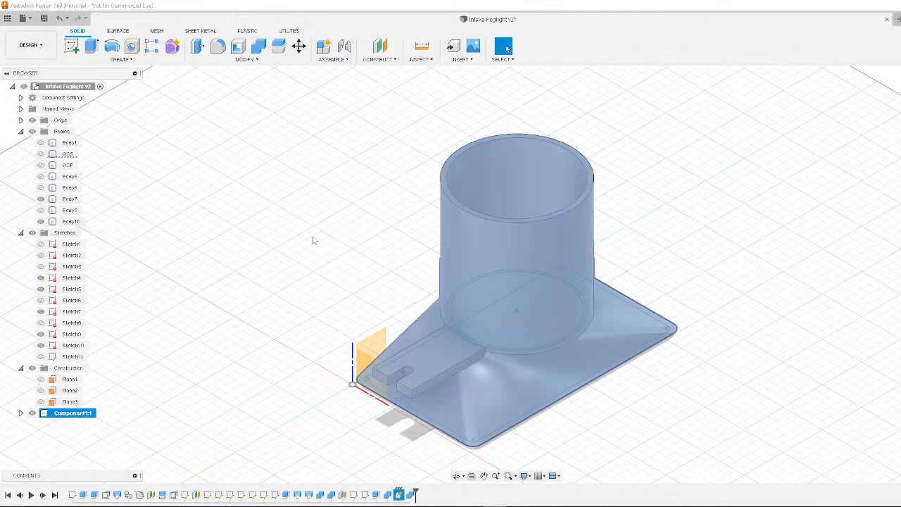
left_click(298, 46)
left_click_drag(518, 240, 568, 219)
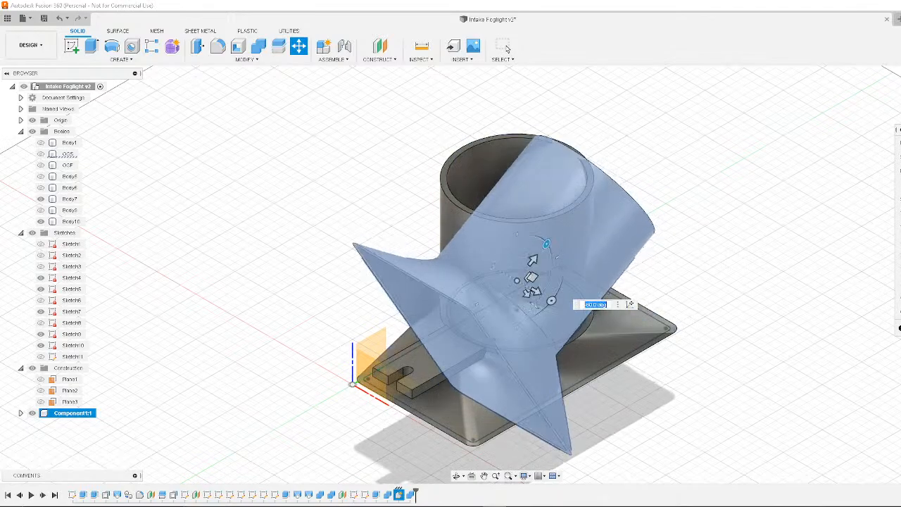
left_click(505, 46)
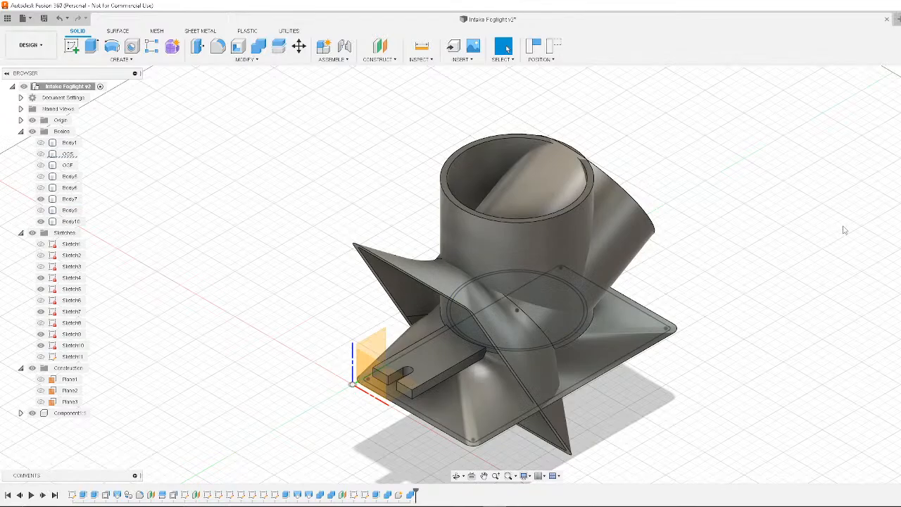
key("ctrl+z")
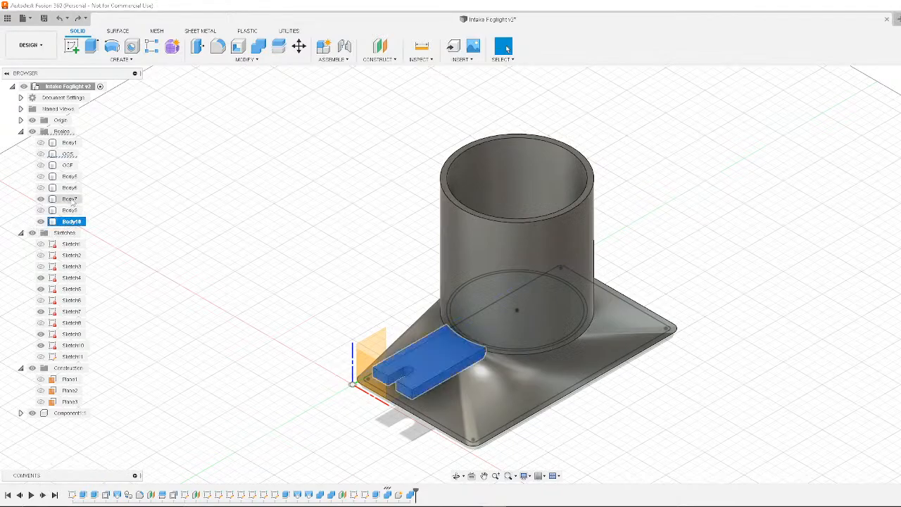
Try to rotate the duct body Body7 alone about the origin corner and cancel the move
left_click(71, 200)
left_click(298, 46)
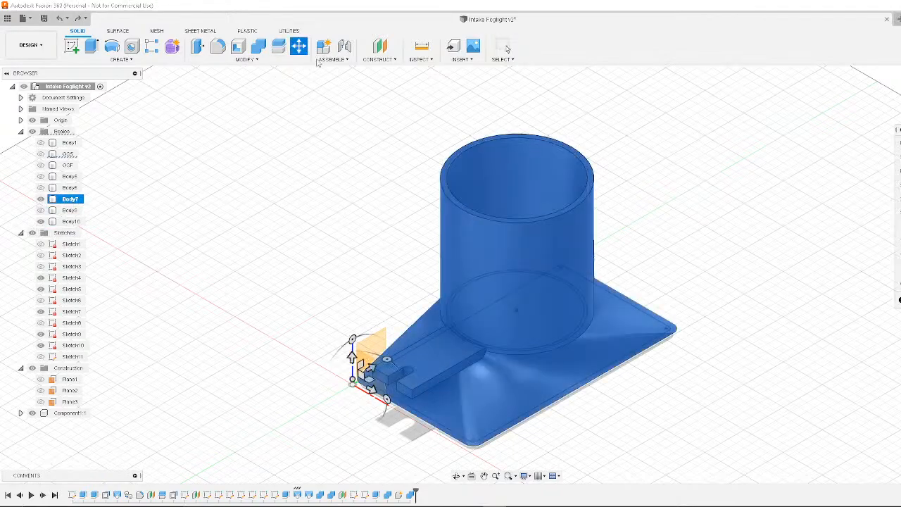
left_click_drag(354, 339, 307, 309)
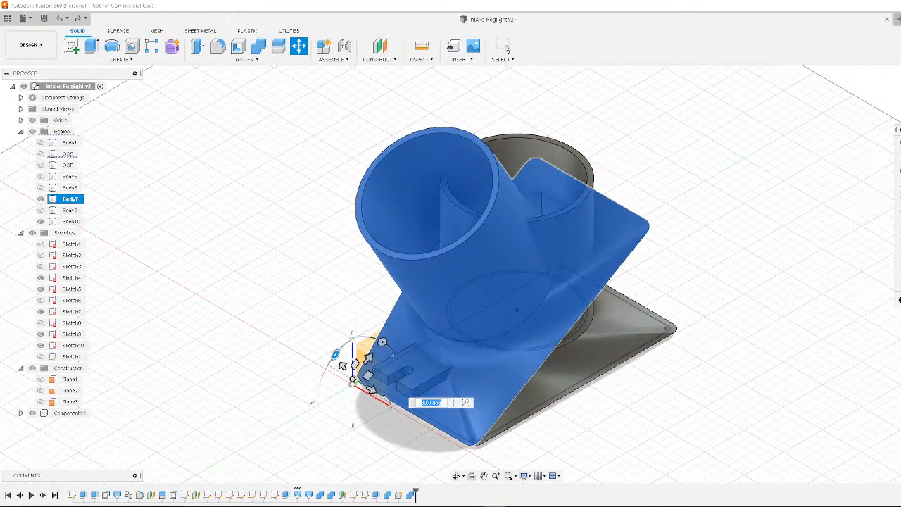
key("Escape")
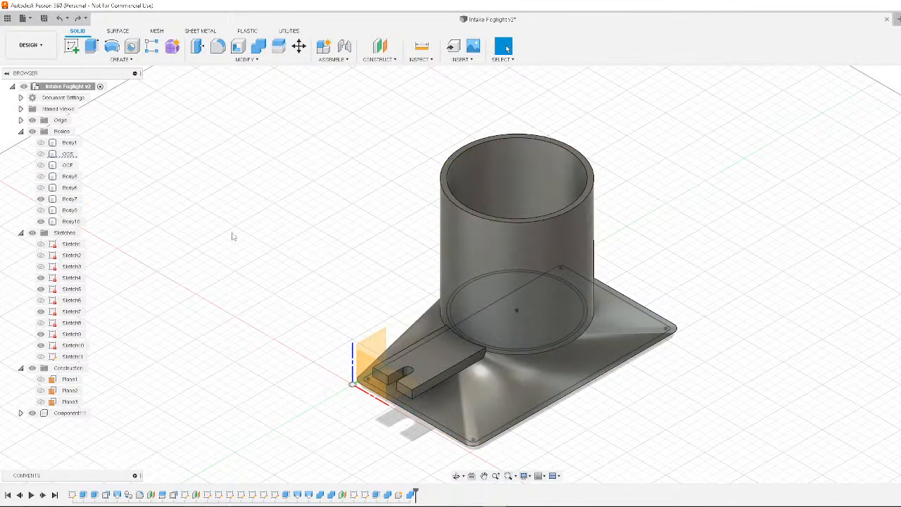
Hide the tab, the duct body and the combined component, toggling the individual bodies to check them
left_click(40, 221)
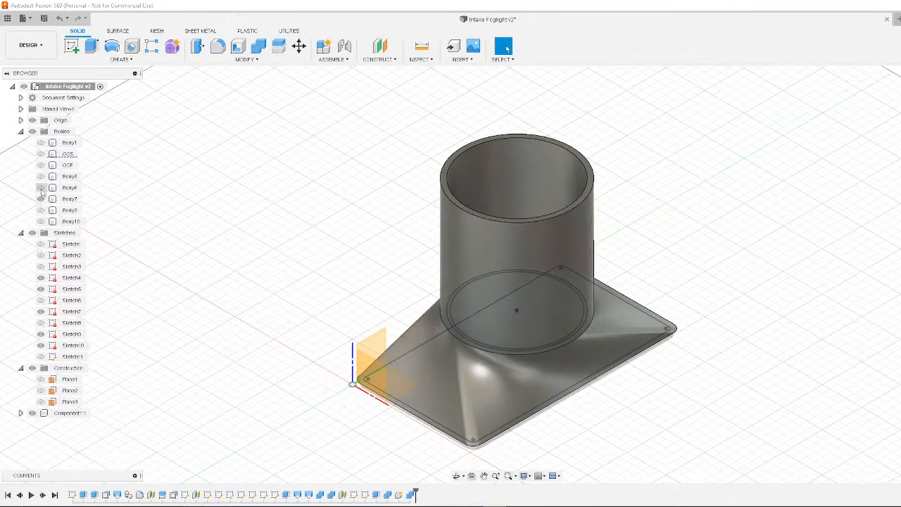
left_click(40, 189)
left_click(41, 189)
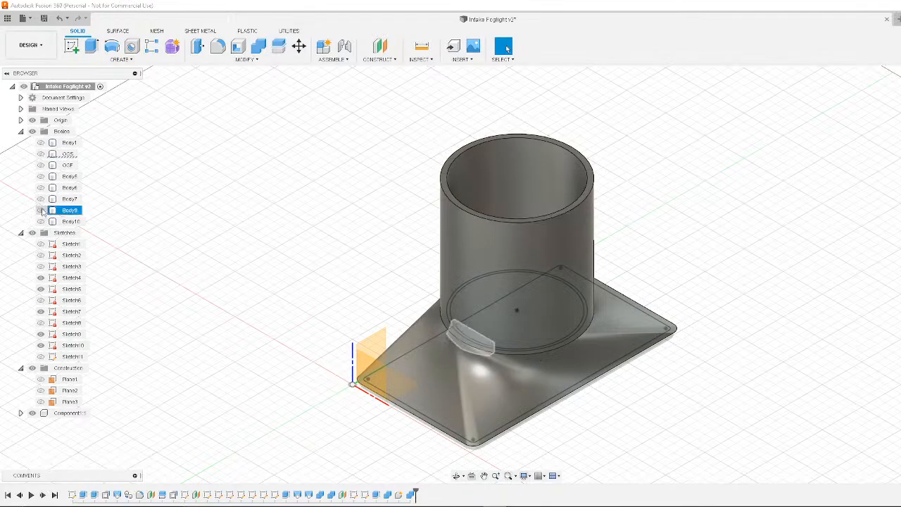
left_click(41, 210)
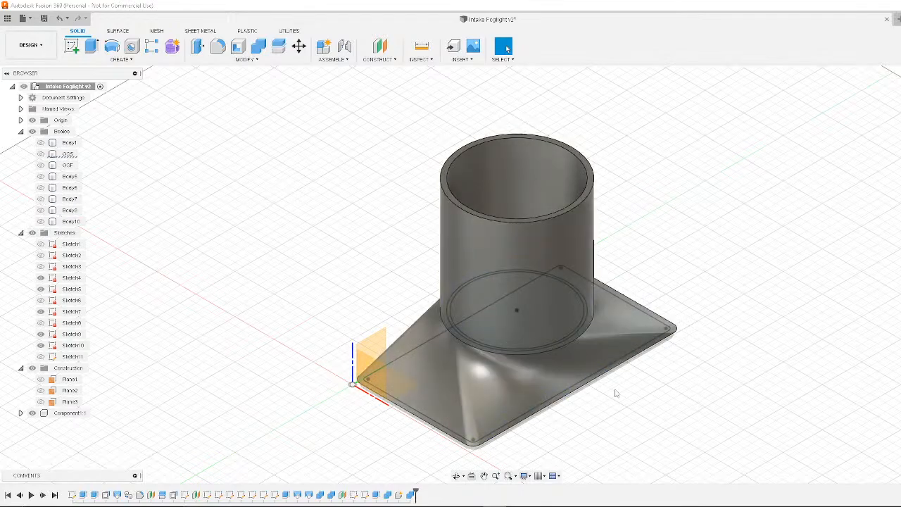
left_click(20, 413)
left_click(33, 413)
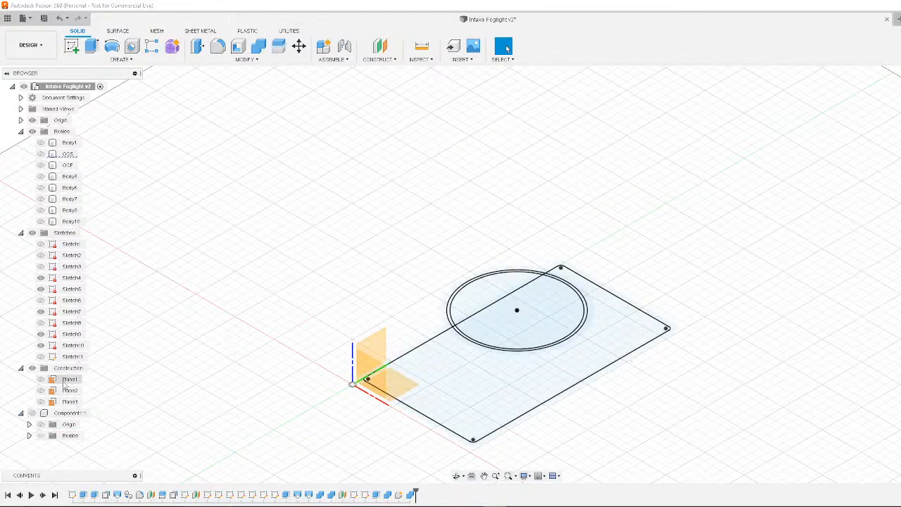
Hide all sketches and show only the tab body Body10 and the duct body Body7
left_click(32, 233)
left_click(40, 221)
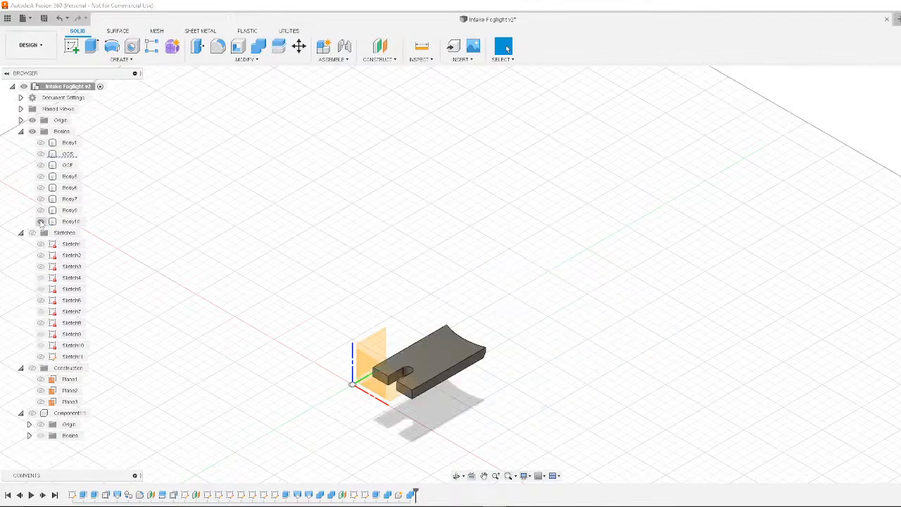
left_click(41, 200)
Move the duct and tab bodies together with Move/Copy, tilting them 85 degrees toward upright and raising them 110 mm
left_click_drag(778, 157, 370, 437)
key("m")
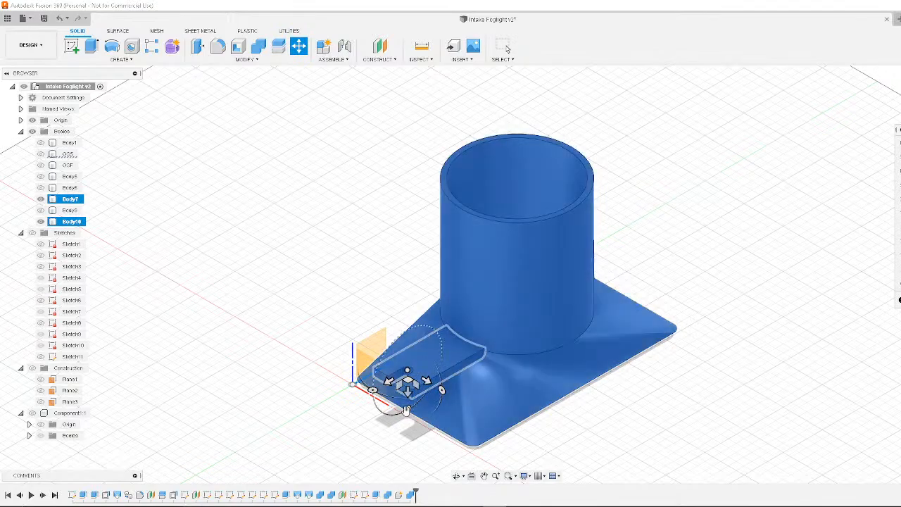
left_click_drag(406, 410, 375, 392)
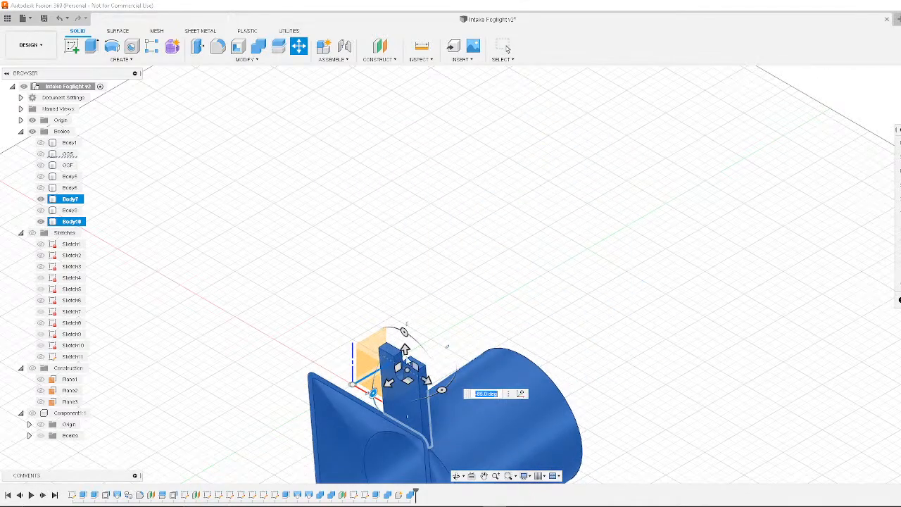
left_click_drag(404, 347, 440, 157)
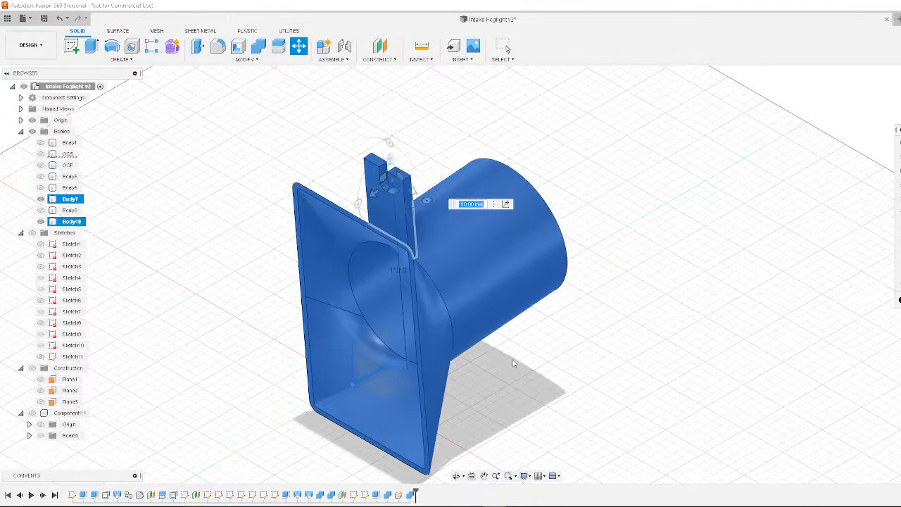
key("Return")
Rotate both bodies another 5 degrees so the rectangular flange stands vertical, shift them horizontally to line up with the origin, and finish the move
middle_click_drag(511, 364, 619, 346, "shift")
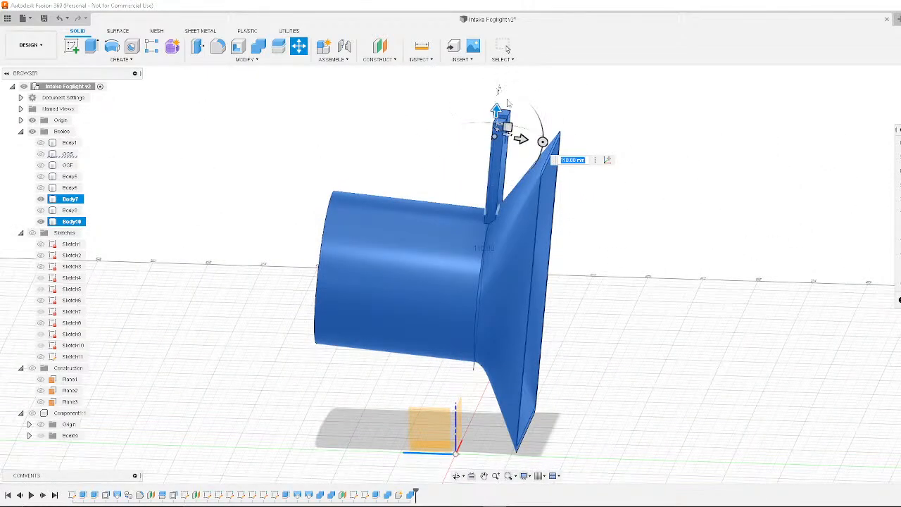
left_click_drag(542, 140, 565, 153)
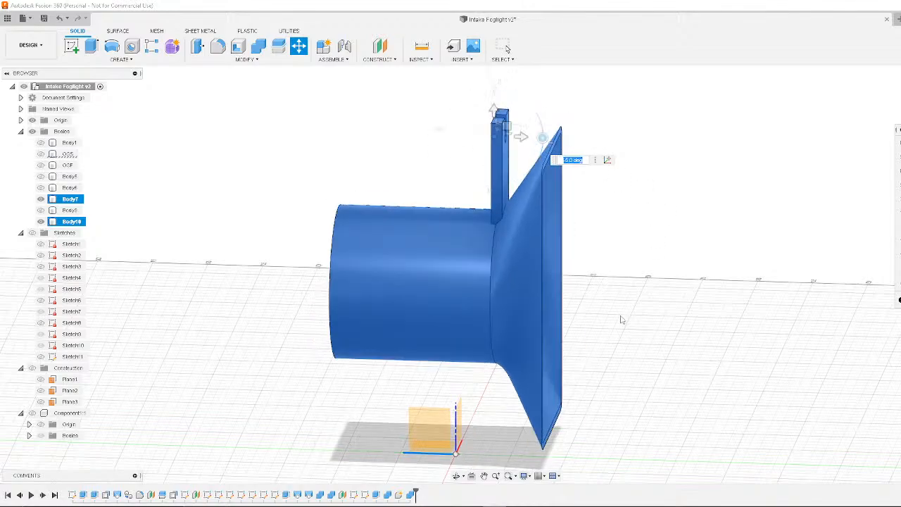
middle_click_drag(622, 316, 629, 307, "shift")
left_click_drag(524, 133, 431, 146)
middle_click_drag(611, 208, 501, 216, "shift")
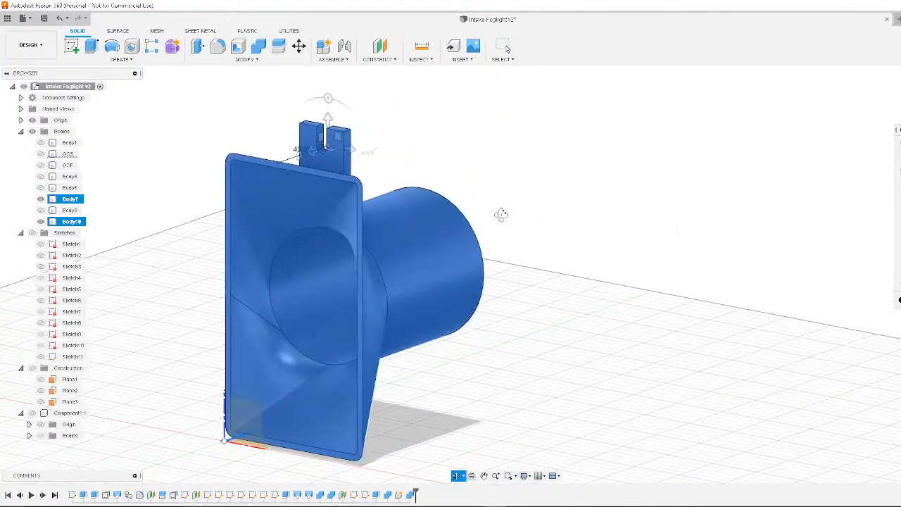
left_click(506, 47)
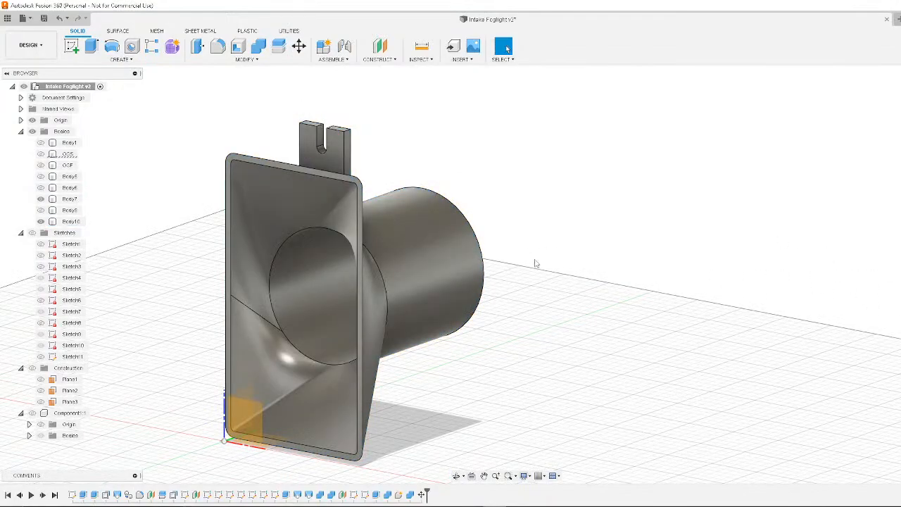
Set up a 3MF export of Intake Foglight v2, choosing the existing Intake Foglight v2.3mf in Documents > Fusion 360 as the file to replace
middle_click_drag(535, 264, 635, 239, "shift")
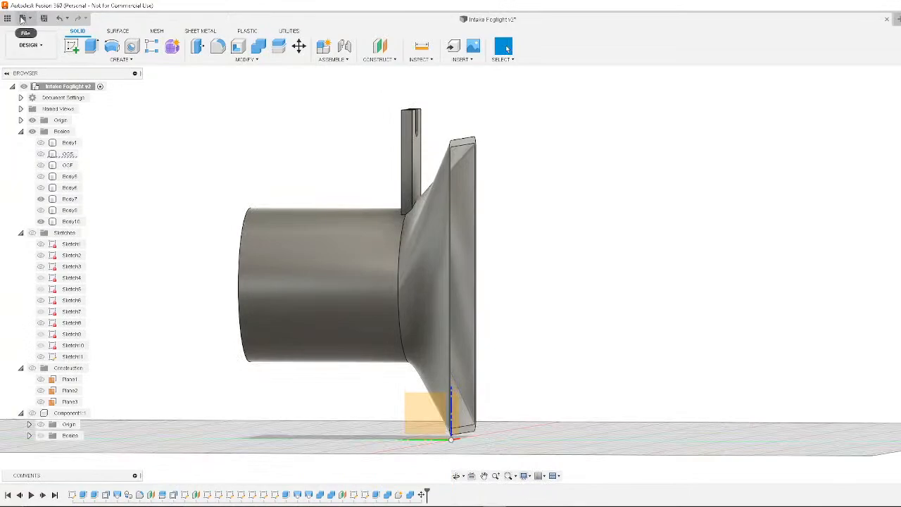
left_click(24, 18)
left_click(35, 147)
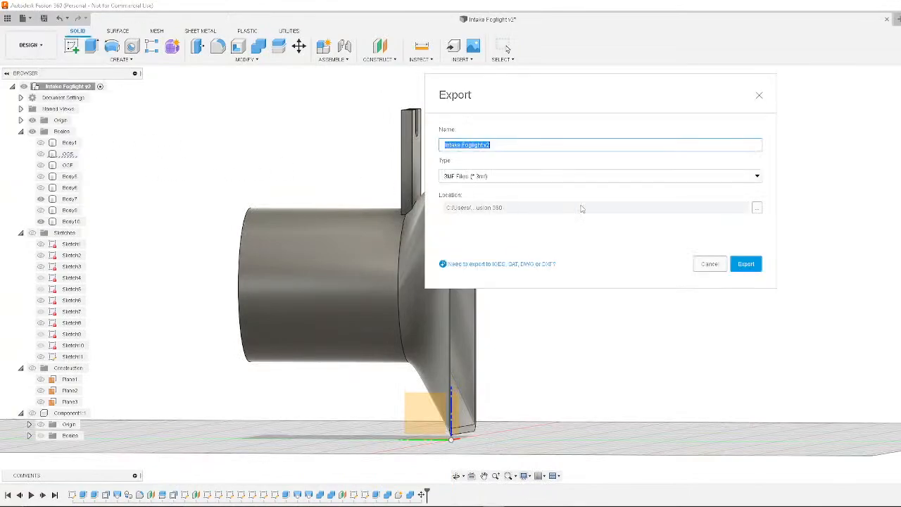
left_click(751, 177)
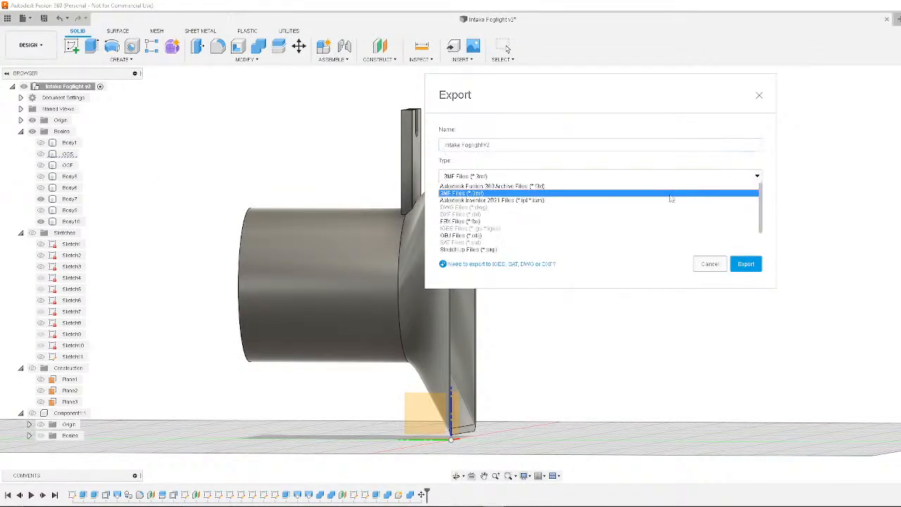
left_click(656, 160)
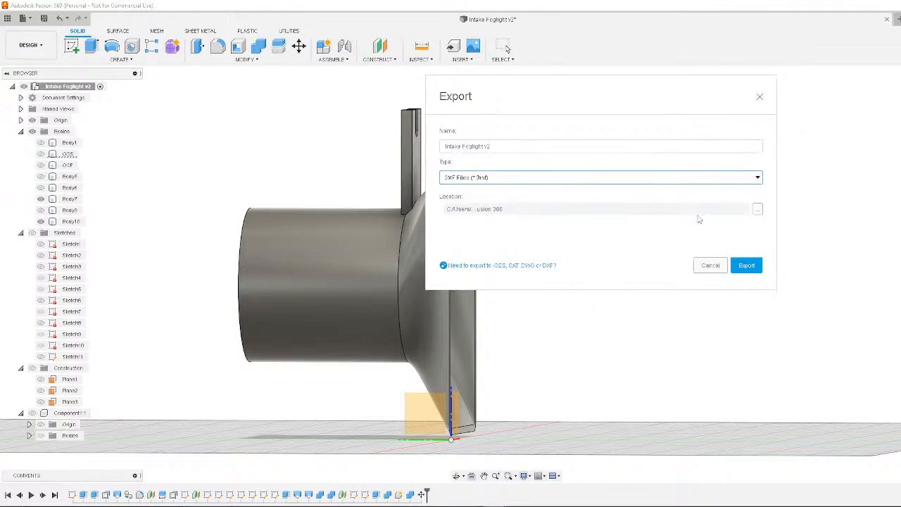
left_click(757, 209)
left_click(592, 222)
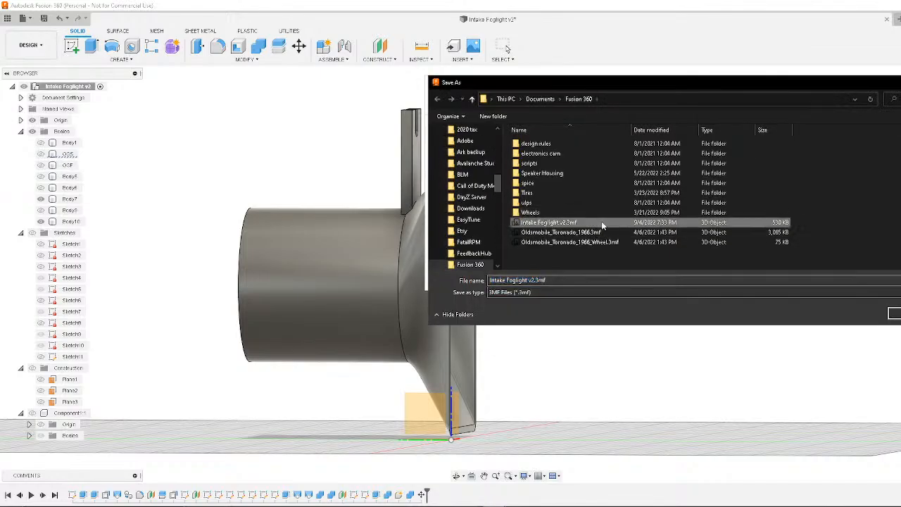
key("Return")
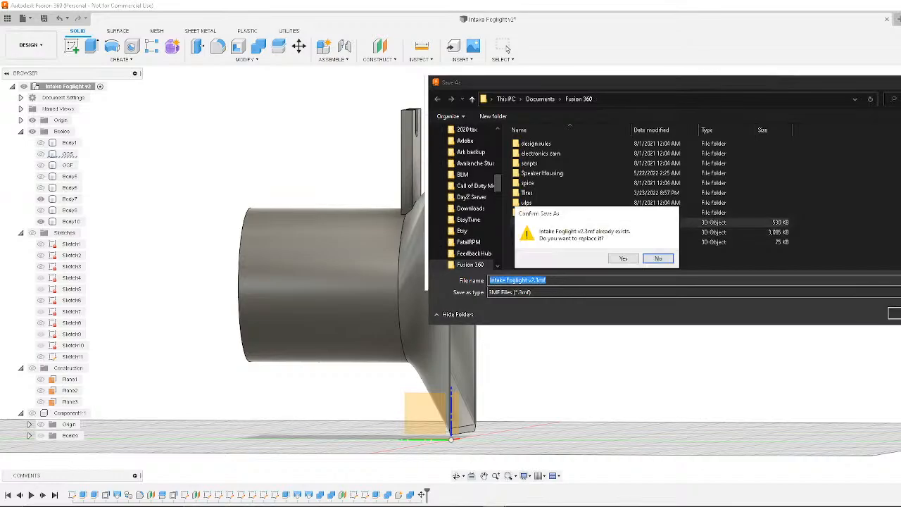
left_click(623, 258)
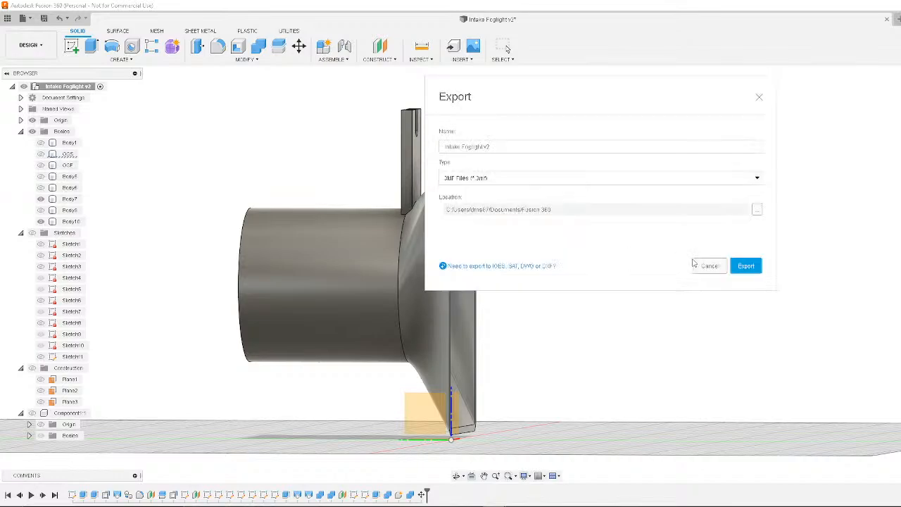
Switch to 3D Viewer and open the recent model Bee.glb in place of the old intake file
mouse_move(678, 504)
left_click(514, 498)
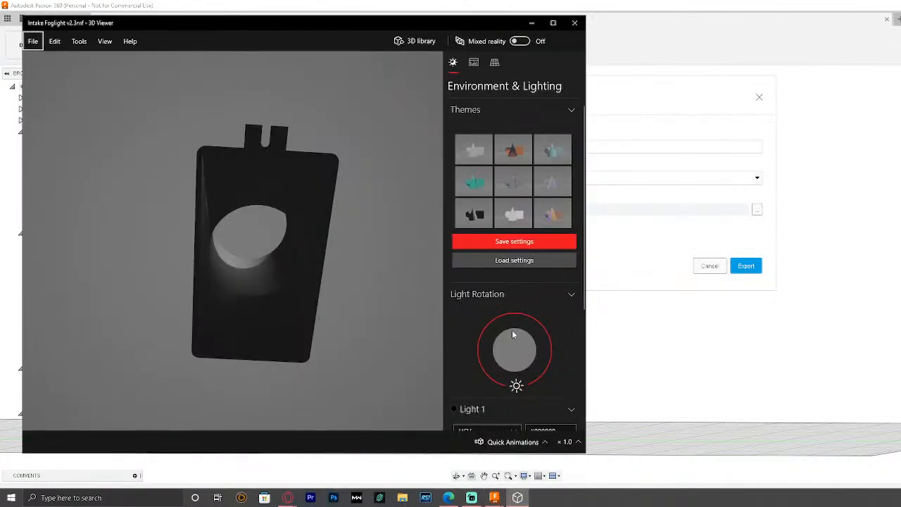
left_click(33, 43)
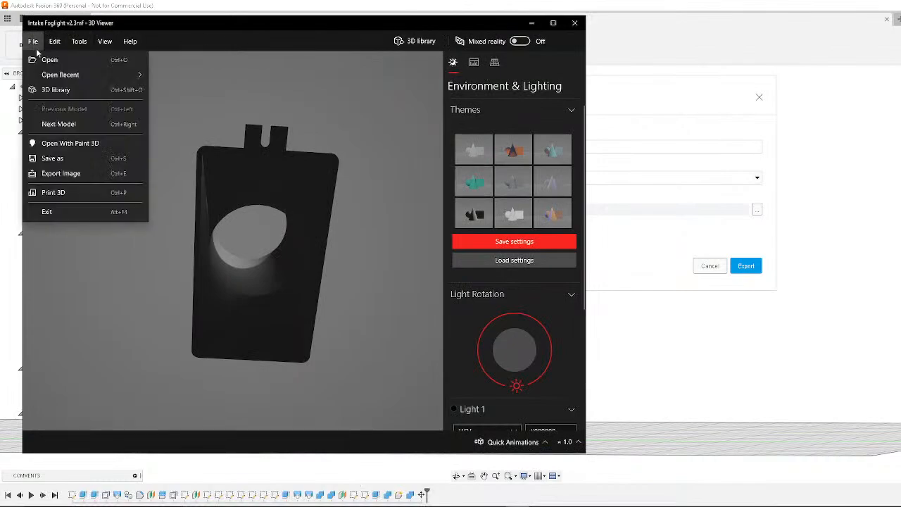
left_click(268, 213)
left_click(33, 42)
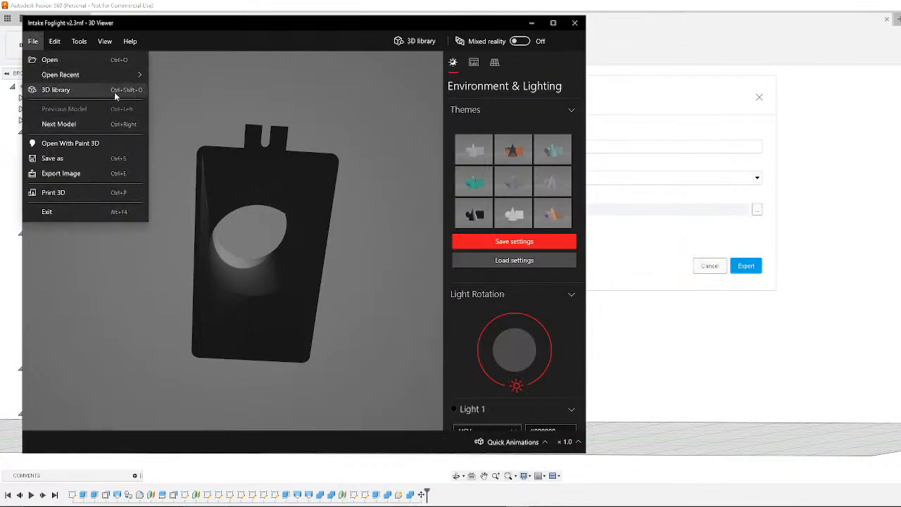
mouse_move(127, 78)
left_click(167, 92)
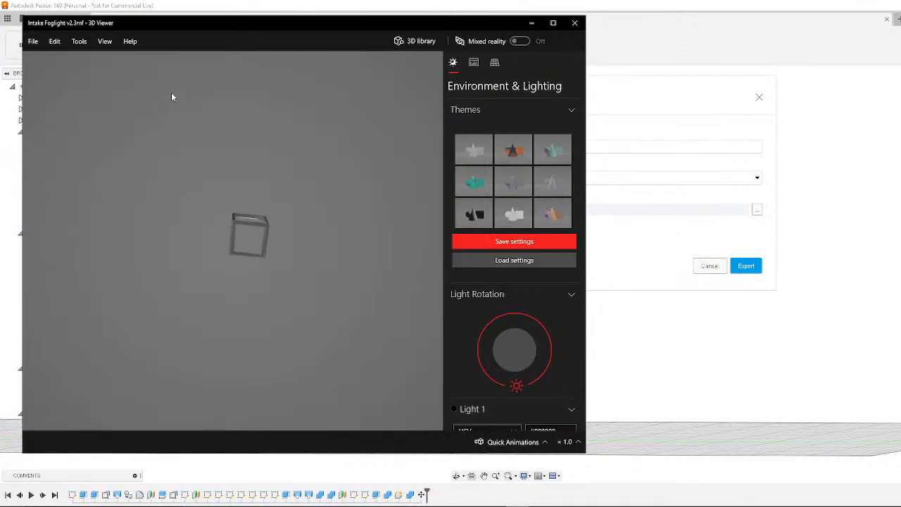
Return to Fusion 360, run the 3MF export over the existing file, and save the design as a new version
left_click(706, 192)
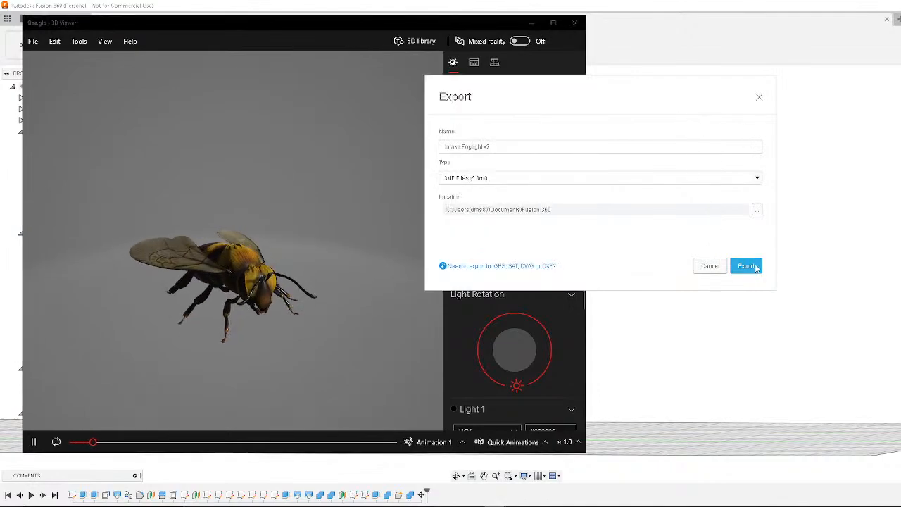
left_click(755, 267)
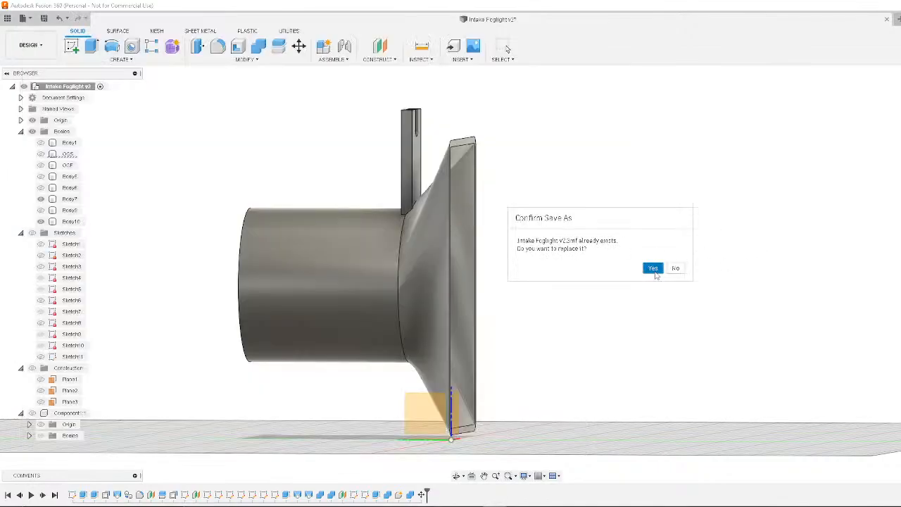
left_click(654, 272)
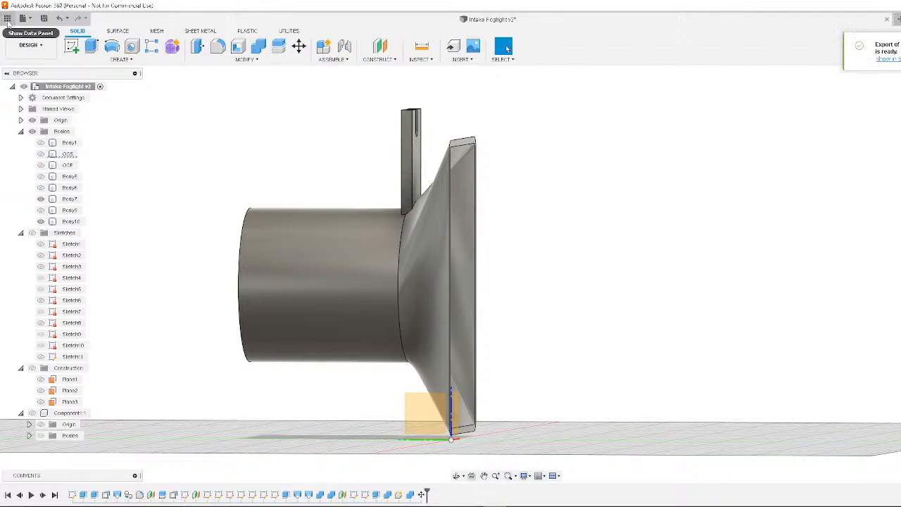
left_click(338, 202)
left_click(338, 202)
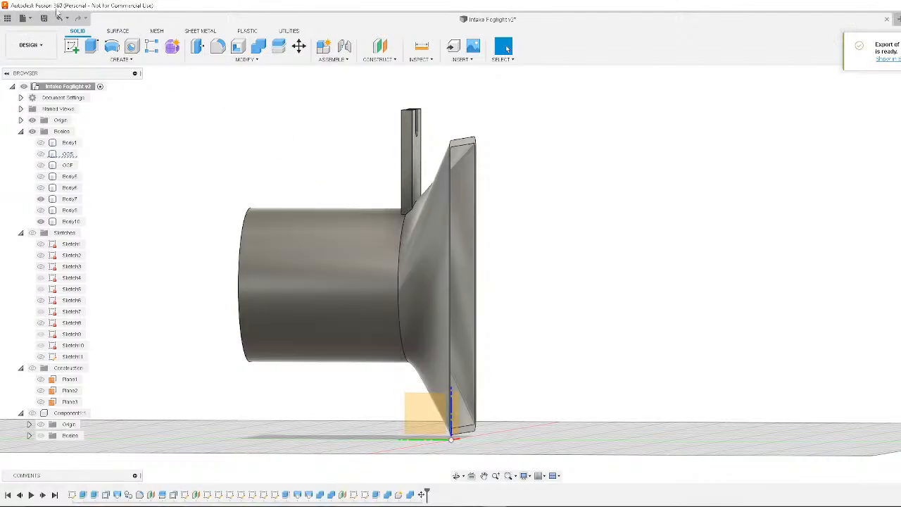
left_click(43, 19)
left_click(594, 280)
Switch to 3D Viewer, reopen the recent Intake Foglight v2.3mf, and examine the exported duct from the other side
left_click(517, 497)
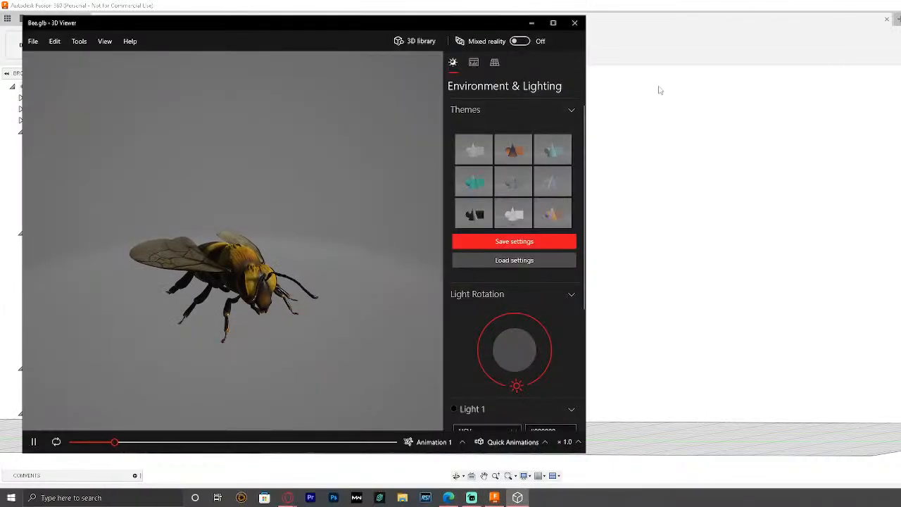
left_click(32, 40)
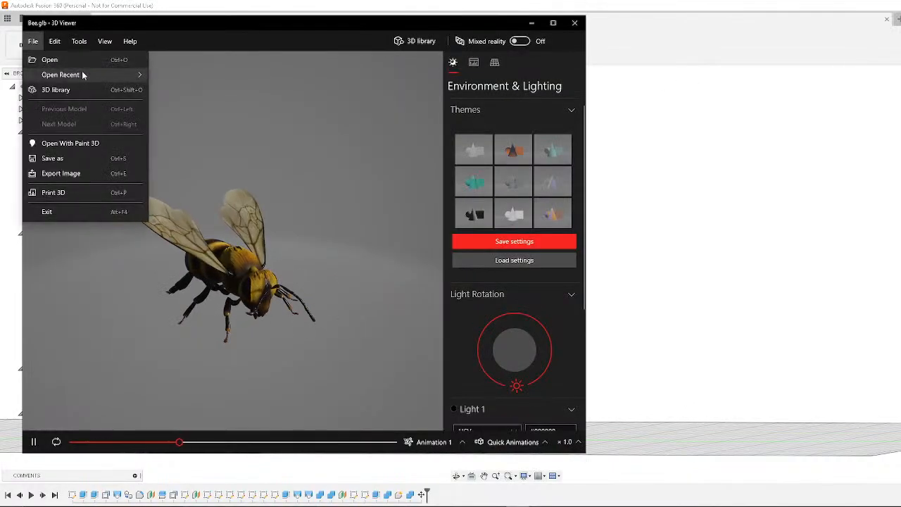
mouse_move(75, 75)
left_click(187, 92)
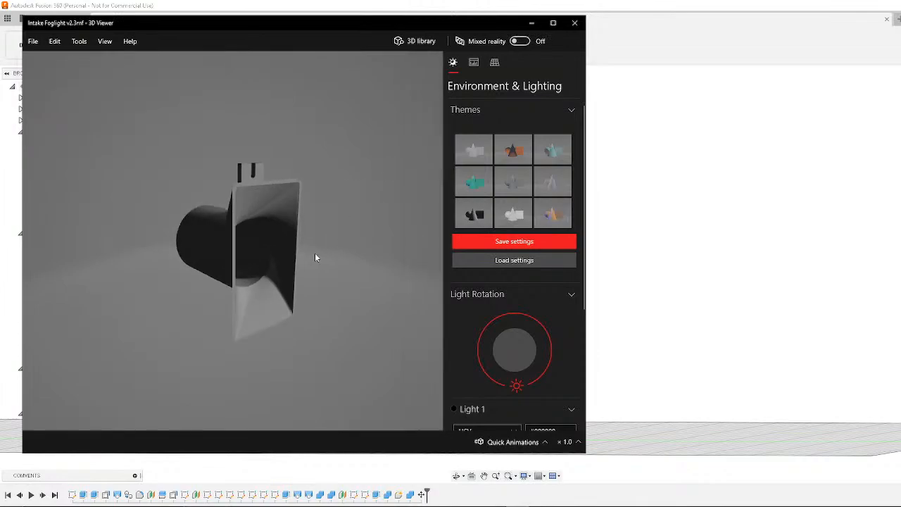
left_click_drag(327, 200, 46, 198)
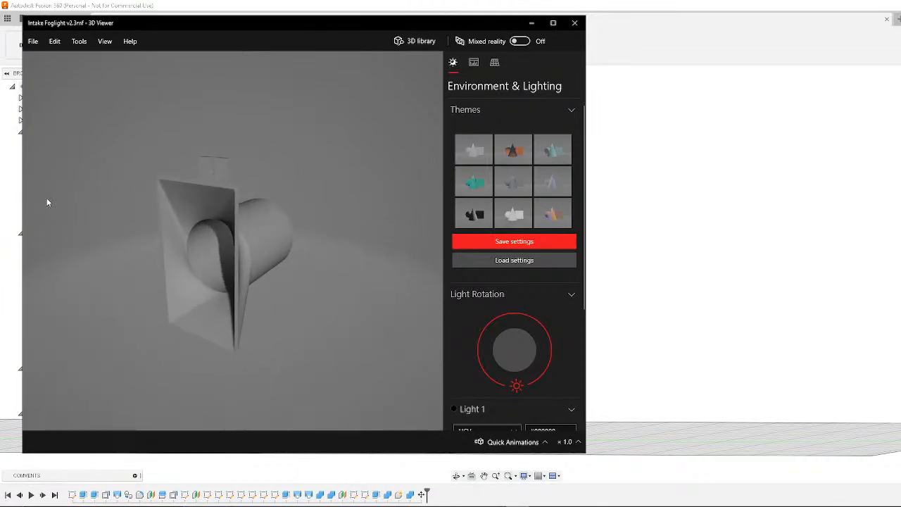
Apply the orange lighting theme to the duct model and set the environment light to hue 158 and saturation 30
left_click(518, 149)
left_click_drag(242, 252, 264, 239)
scroll(499, 334, "down", 3)
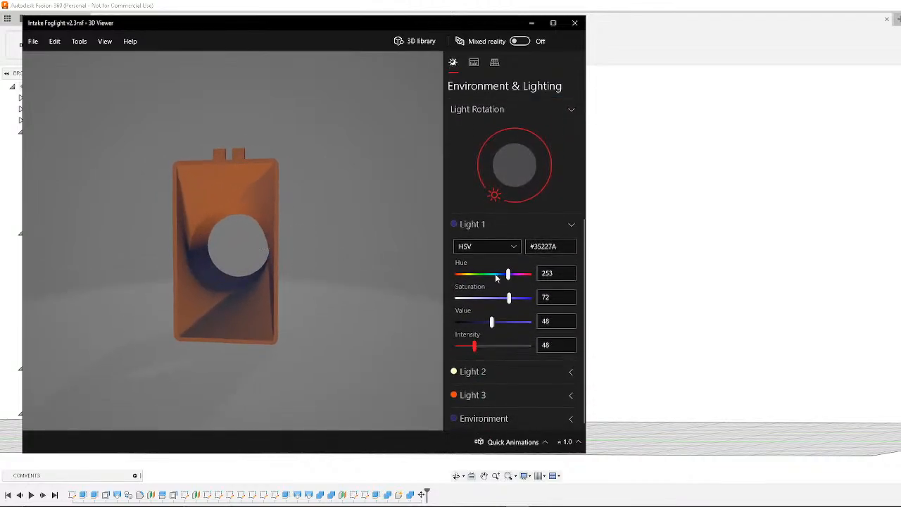
left_click(527, 418)
scroll(499, 367, "down", 2)
left_click_drag(497, 345, 479, 373)
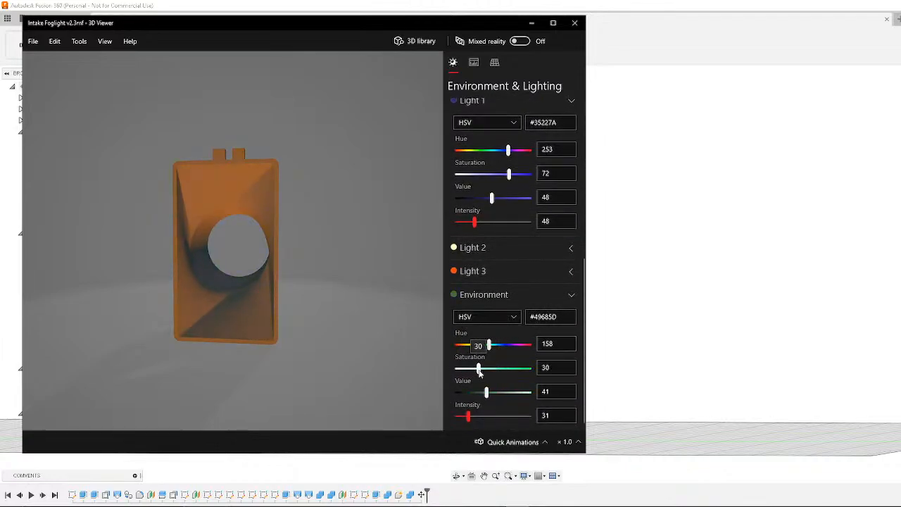
scroll(519, 285, "up", 3)
scroll(519, 288, "down", 3)
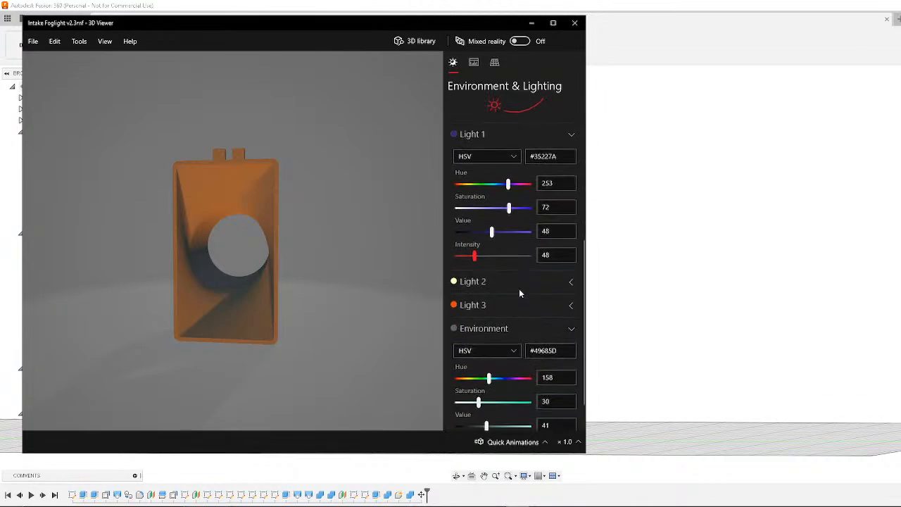
Switch the environment light to RGB and set red, green and blue to 255 with intensity 200
left_click(516, 320)
left_click(499, 306)
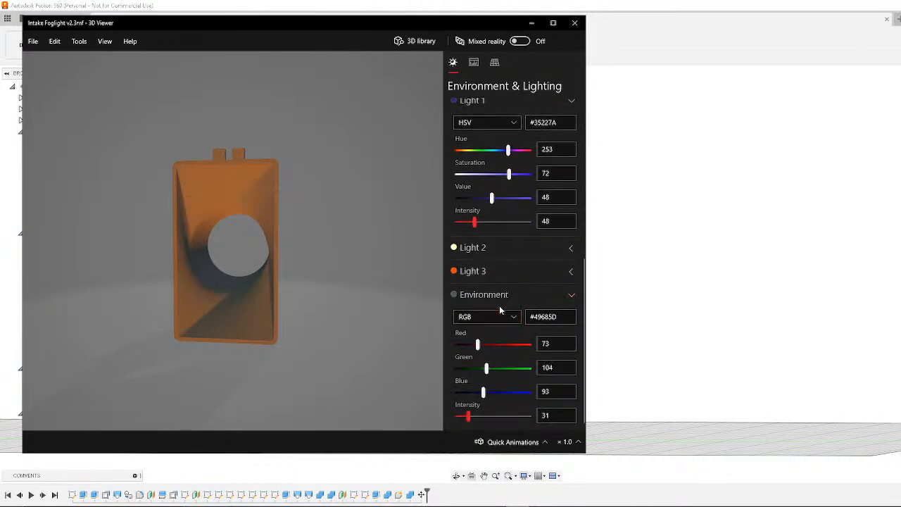
left_click_drag(477, 345, 529, 392)
left_click_drag(494, 367, 529, 367)
left_click_drag(491, 344, 529, 345)
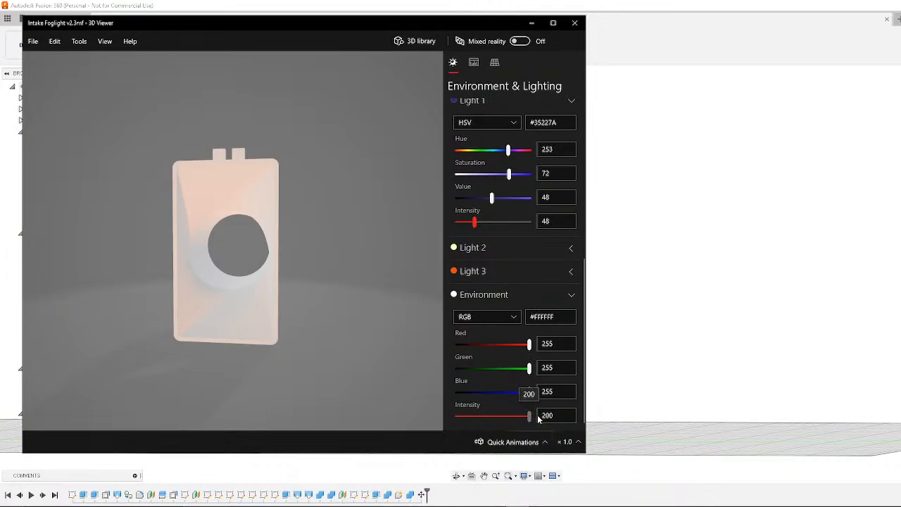
left_click_drag(537, 415, 537, 415)
Inspect the brightly lit duct's opening and flange up close and from an angle
left_click_drag(282, 239, 317, 216)
scroll(232, 259, "up", 5)
left_click_drag(324, 191, 312, 221)
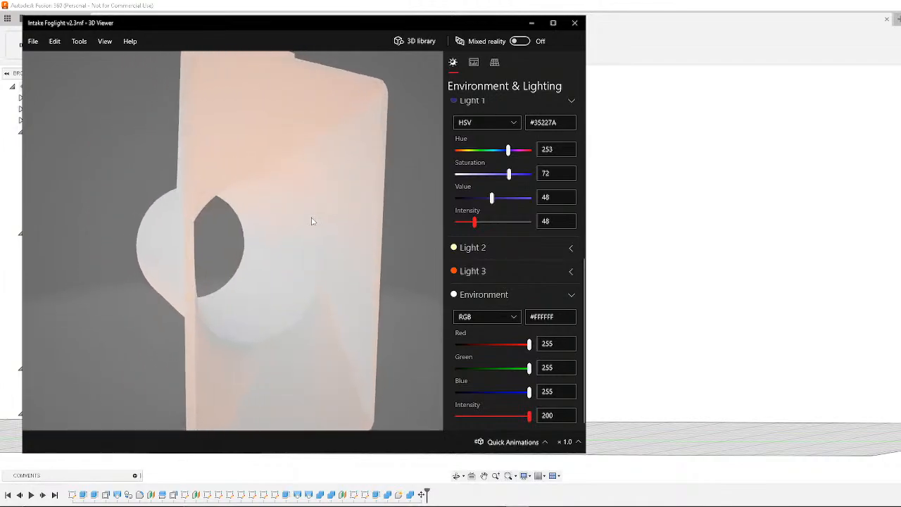
scroll(307, 221, "down", 5)
scroll(307, 221, "up", 3)
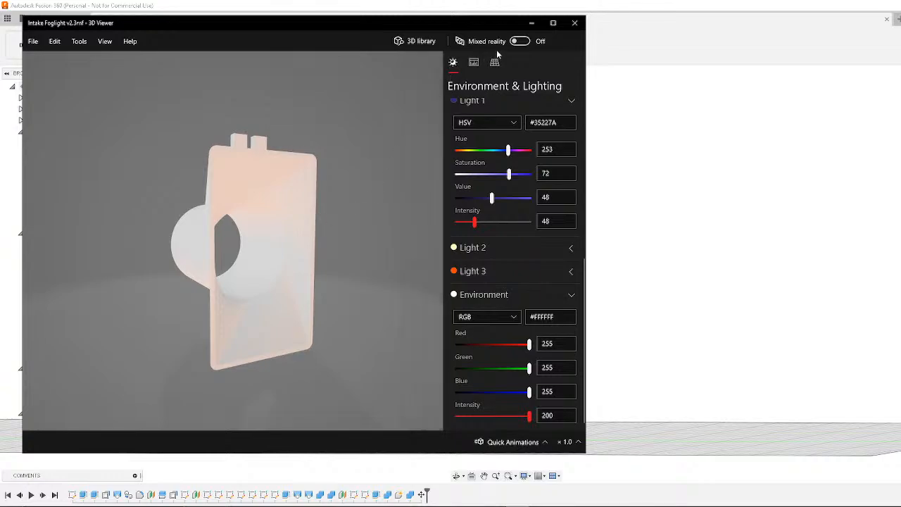
left_click(532, 23)
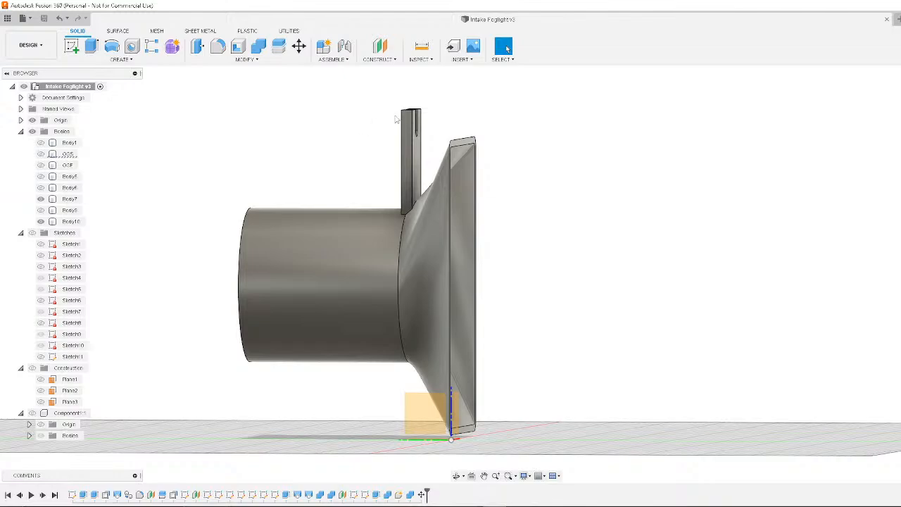
left_click(29, 19)
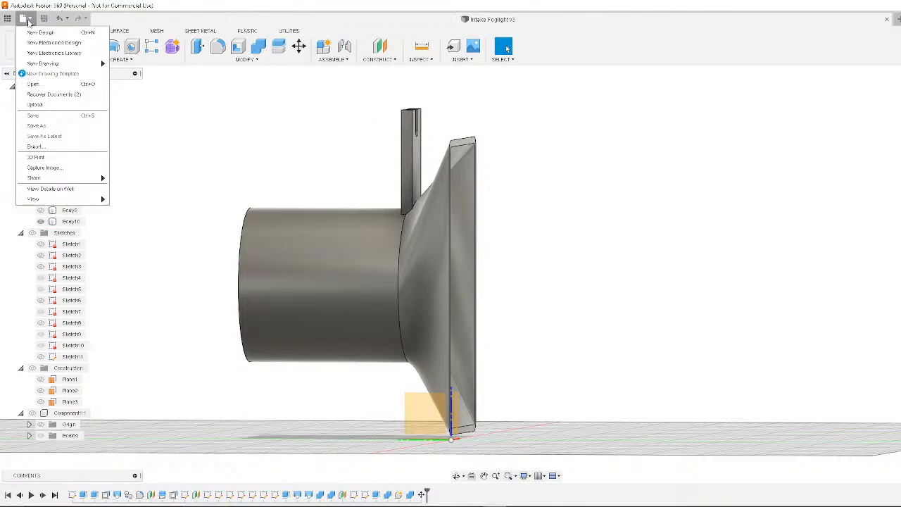
left_click(299, 33)
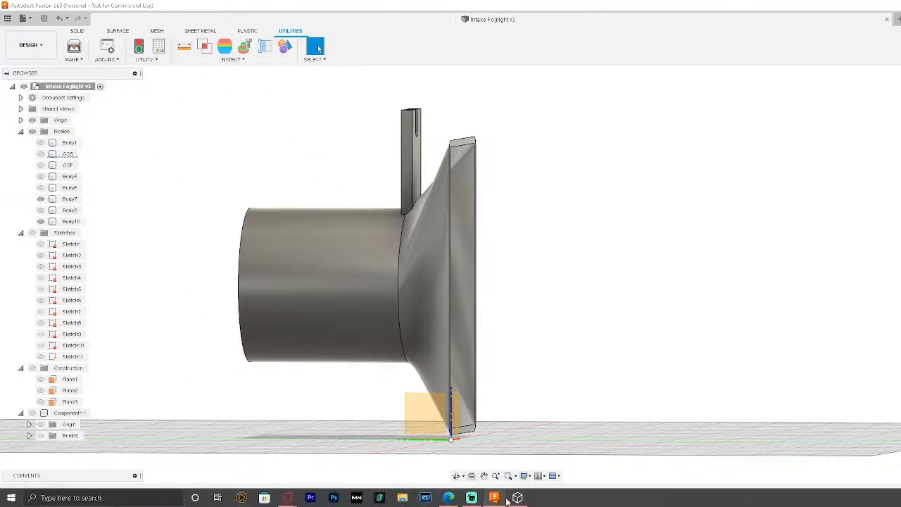
Switch back to 3D Viewer and open the Intake Foglight v2.3mf duct model in Paint 3D
left_click(517, 497)
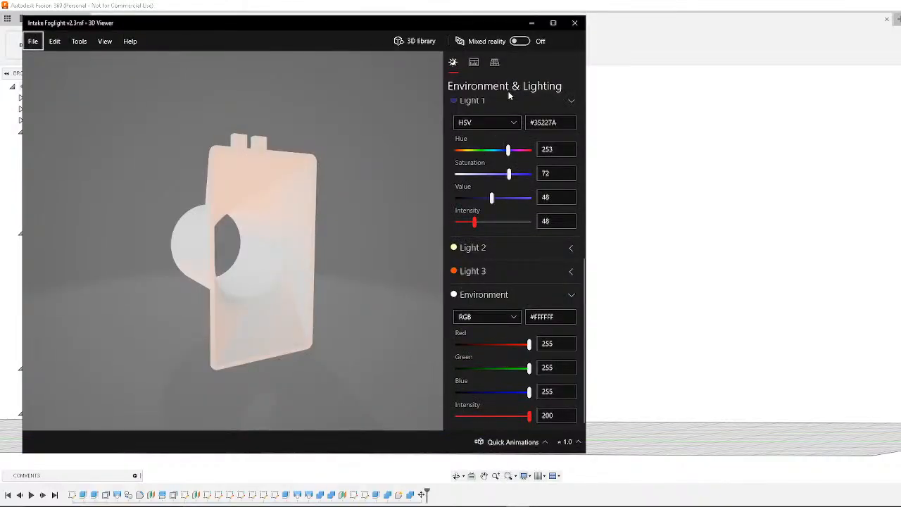
scroll(515, 103, "up", 5)
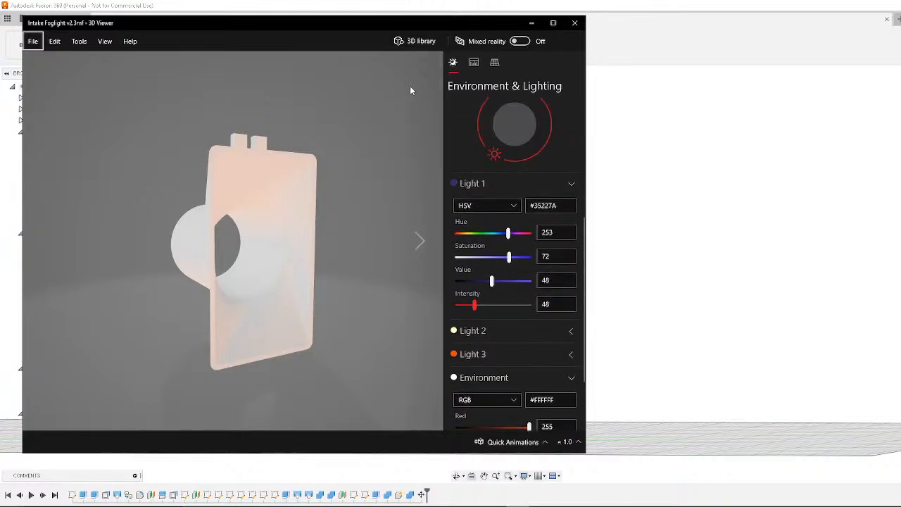
left_click(104, 41)
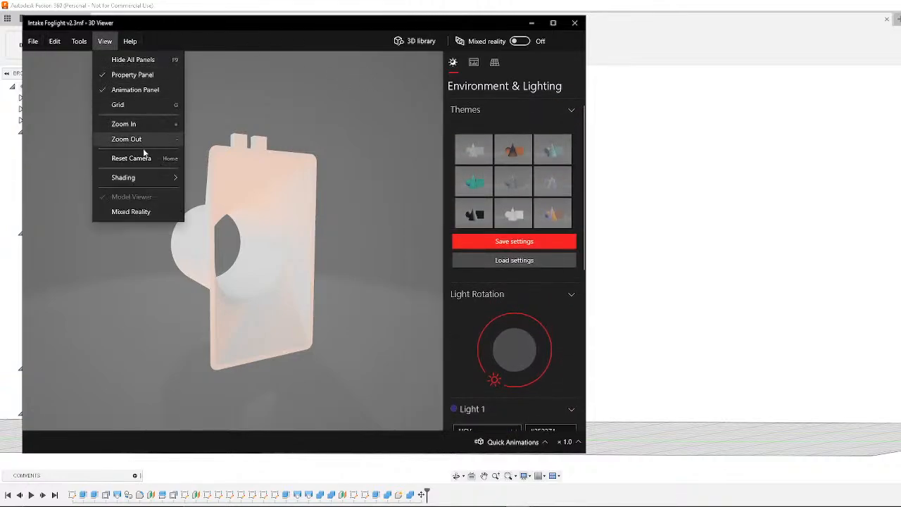
mouse_move(78, 47)
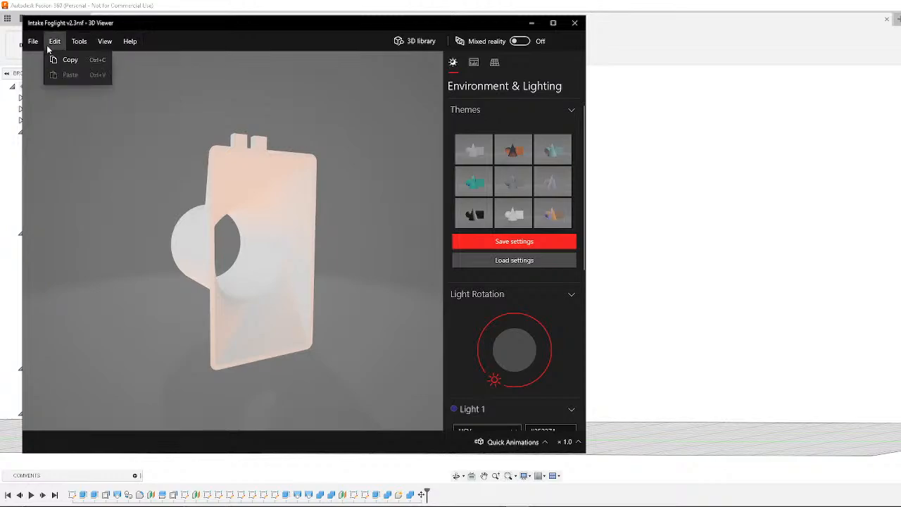
mouse_move(33, 44)
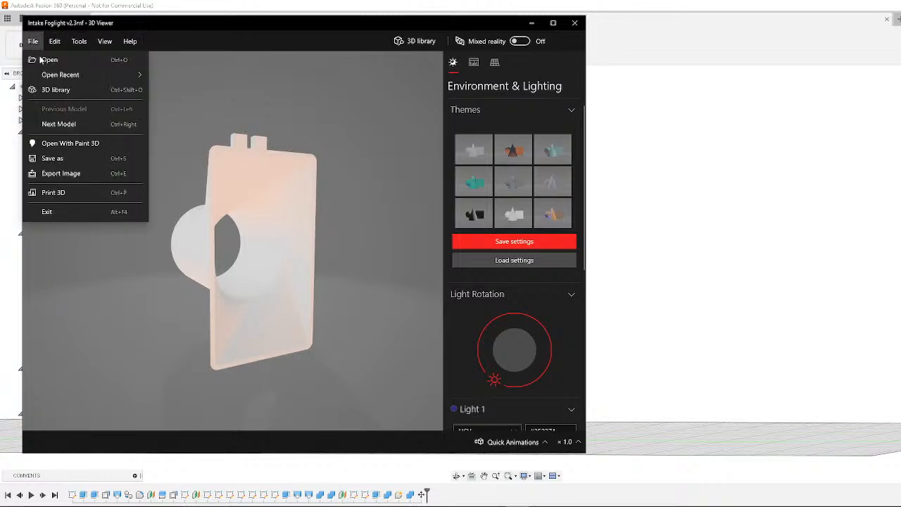
left_click(93, 143)
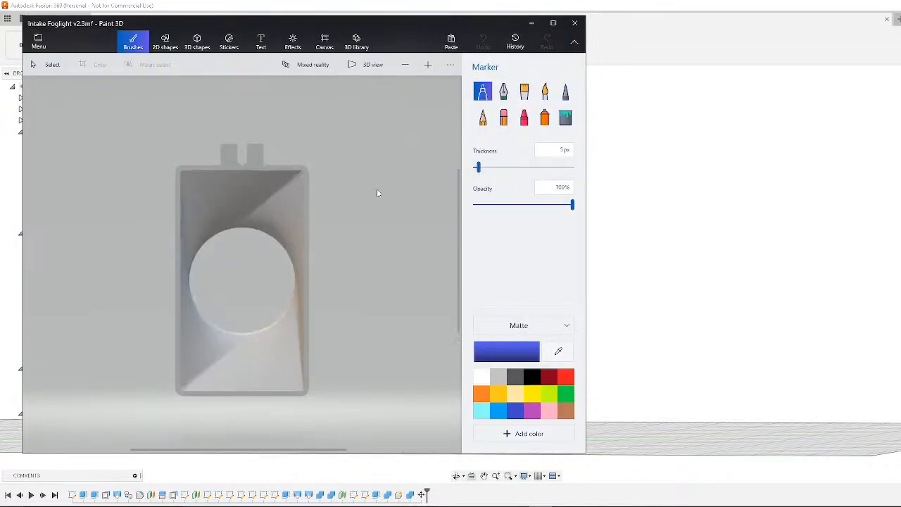
Put a small blue 5px marker dot on the duct flange's edge and rotate the model to an angled side view
left_click(308, 202)
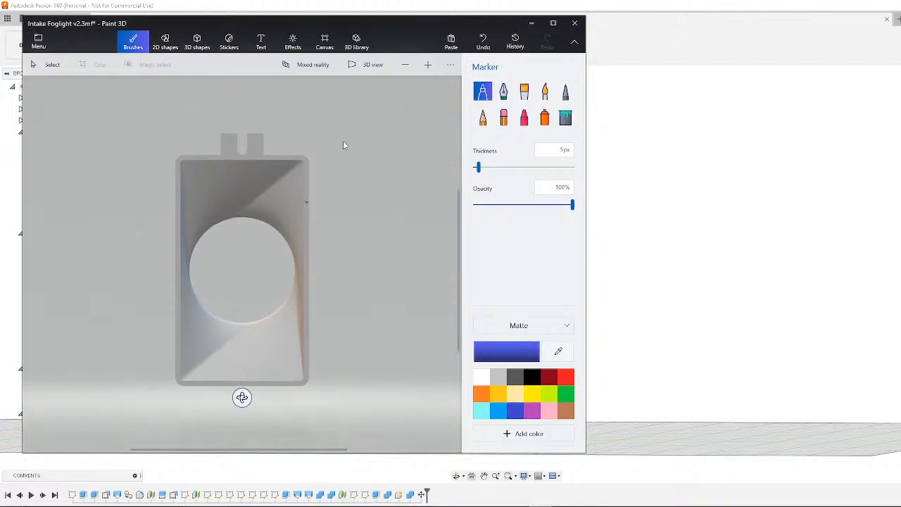
scroll(362, 186, "down", 10)
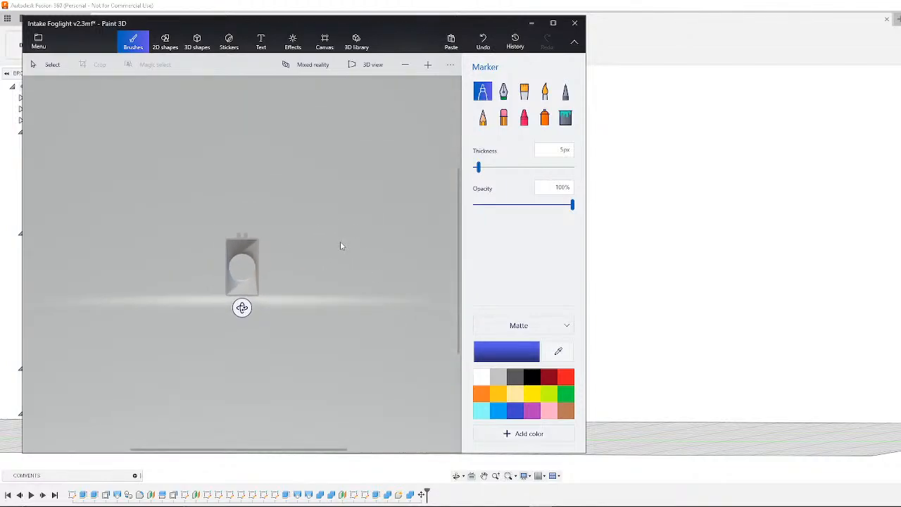
scroll(272, 299, "up", 6)
left_click_drag(242, 360, 286, 378)
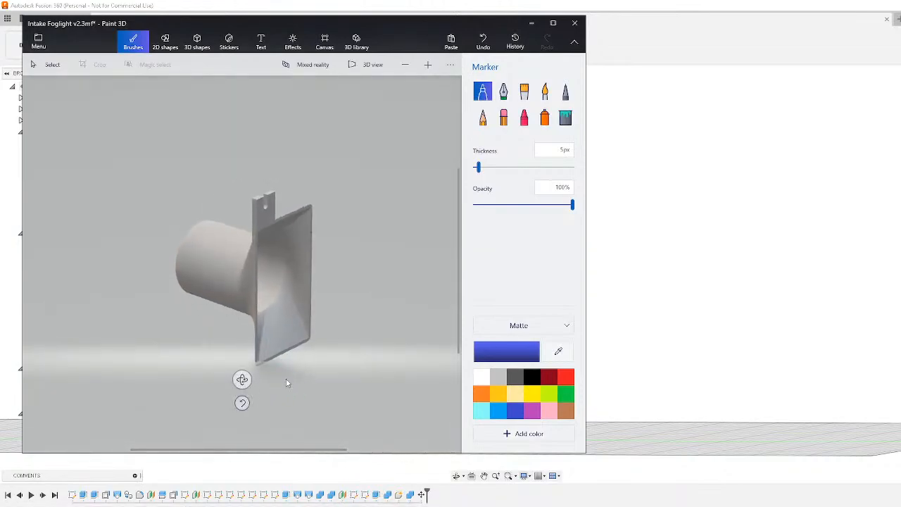
Fill the whole duct with black in a polished metal finish and rotate it to show the rectangular opening
left_click_drag(478, 167, 510, 168)
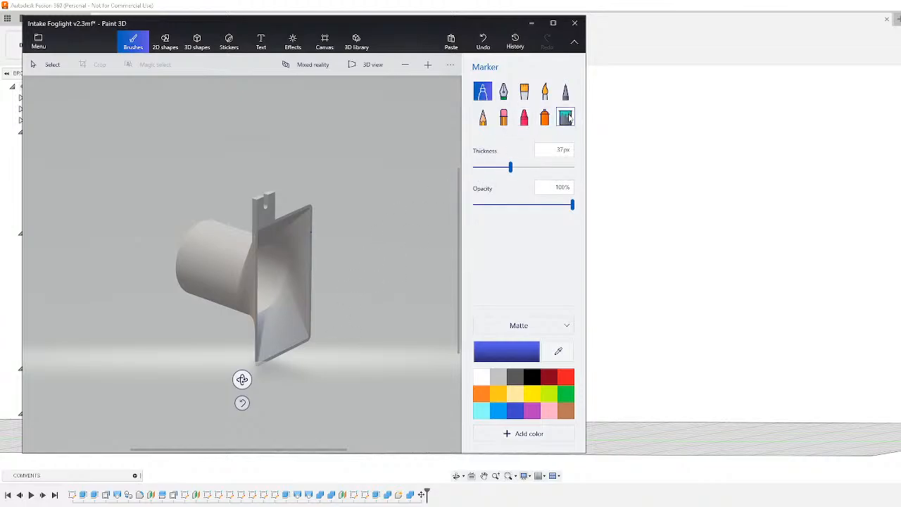
left_click(565, 118)
left_click(531, 378)
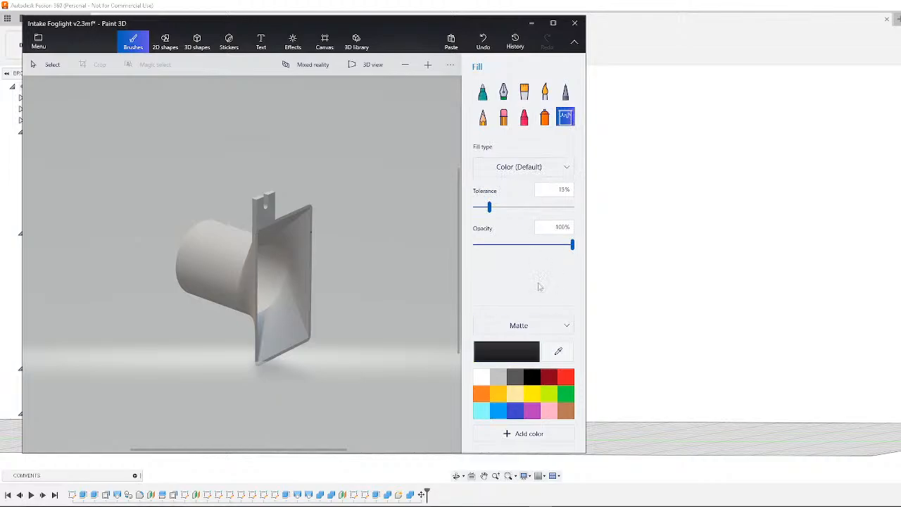
left_click(540, 328)
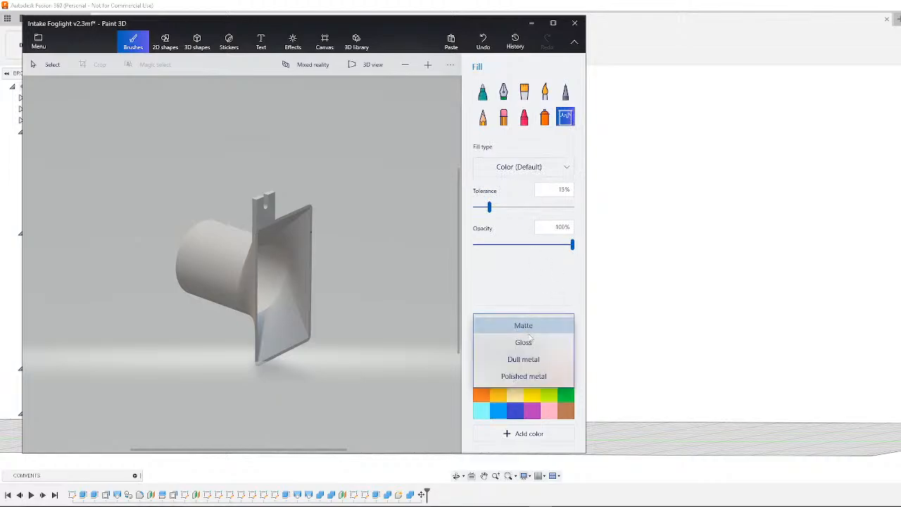
left_click(539, 376)
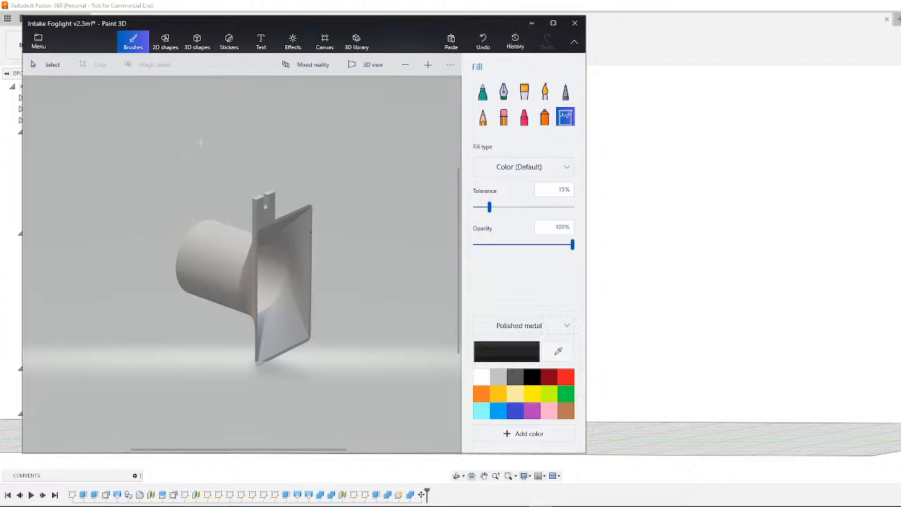
left_click(280, 243)
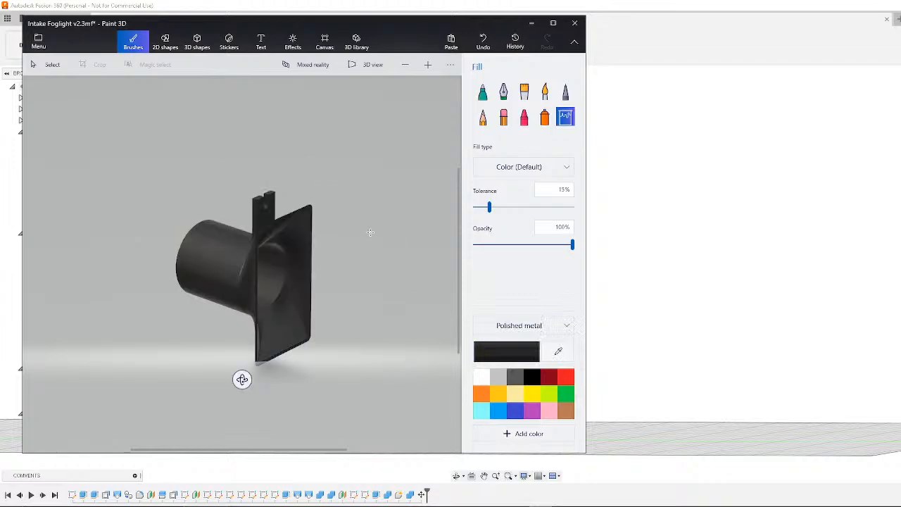
scroll(354, 295, "down", 4)
scroll(354, 290, "up", 5)
left_click_drag(241, 391, 203, 367)
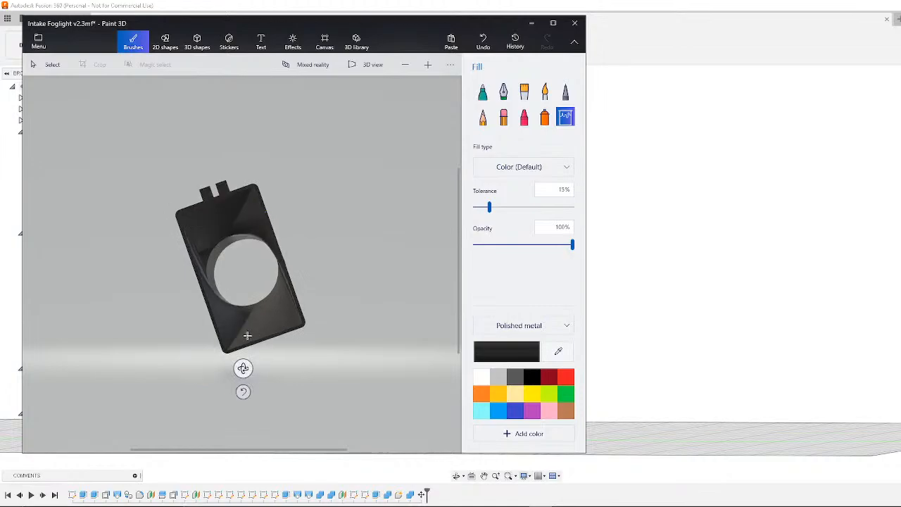
Return to Fusion 360 and examine the duct's rectangular opening, round pipe and slotted tab from an angle
left_click(533, 24)
left_click(532, 23)
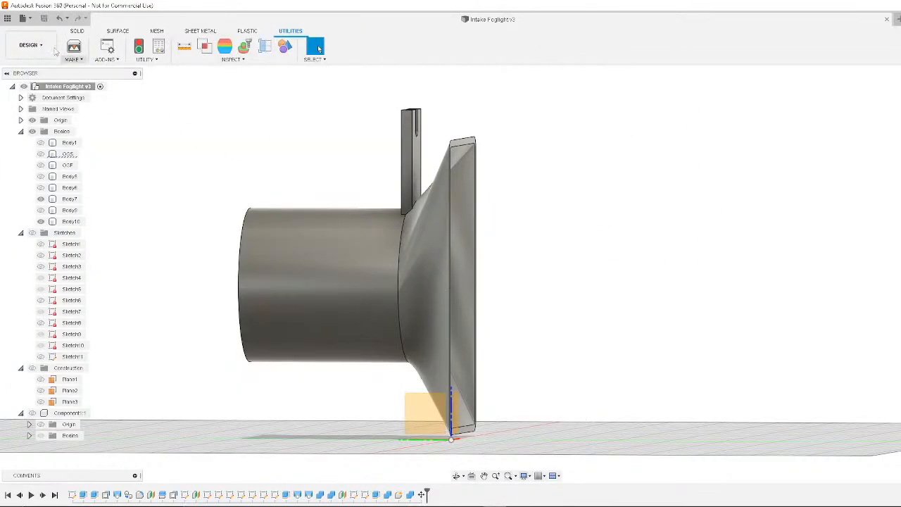
scroll(412, 285, "up", 3)
scroll(378, 312, "down", 3)
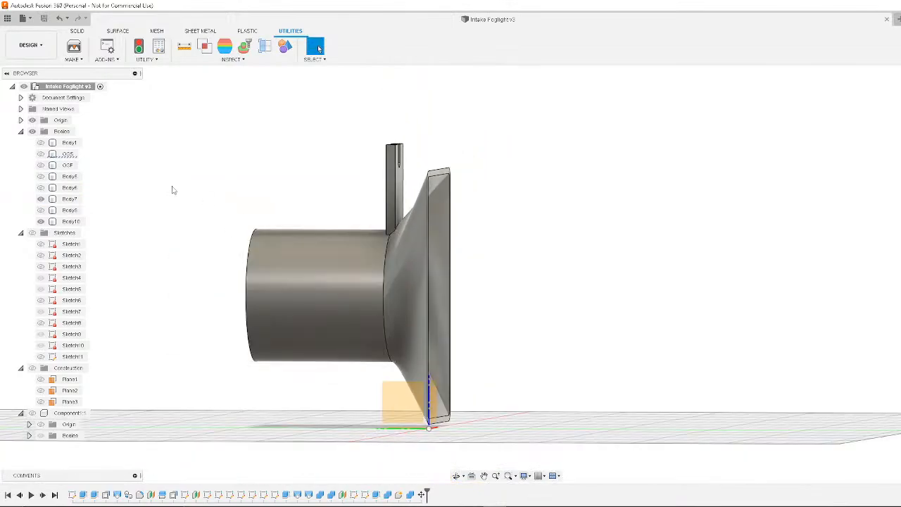
mouse_move(469, 501)
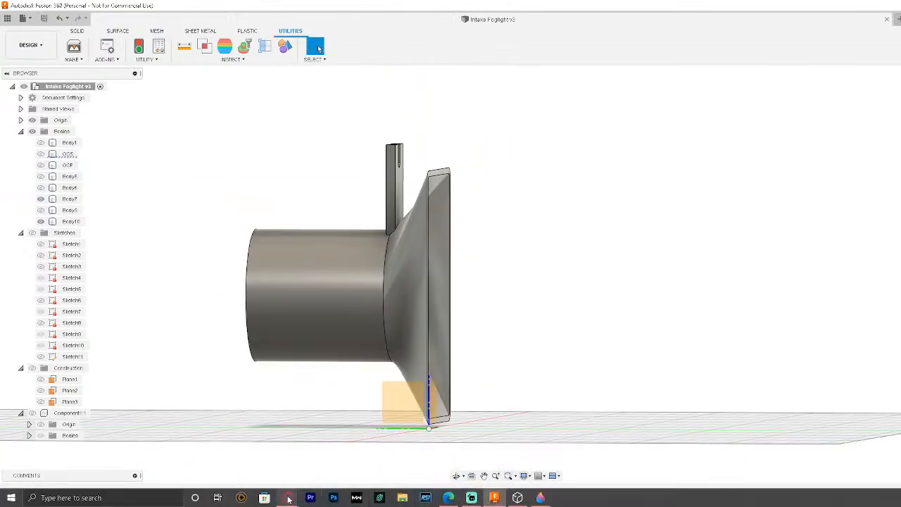
middle_click_drag(603, 346, 556, 356, "shift")
mouse_move(380, 497)
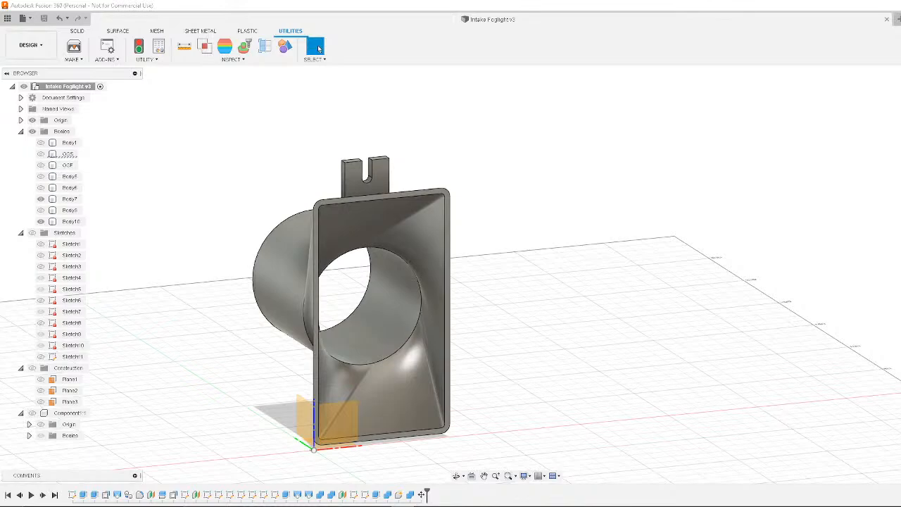
scroll(430, 317, "up", 3)
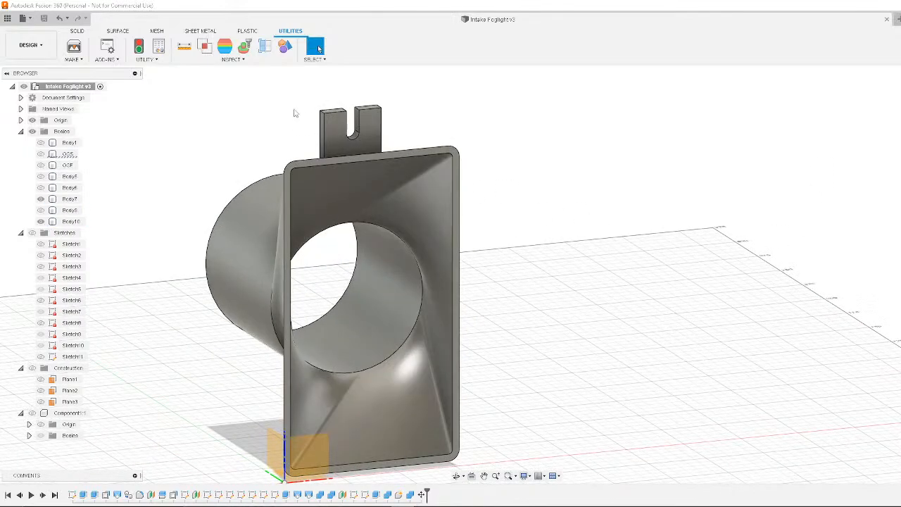
left_click(75, 33)
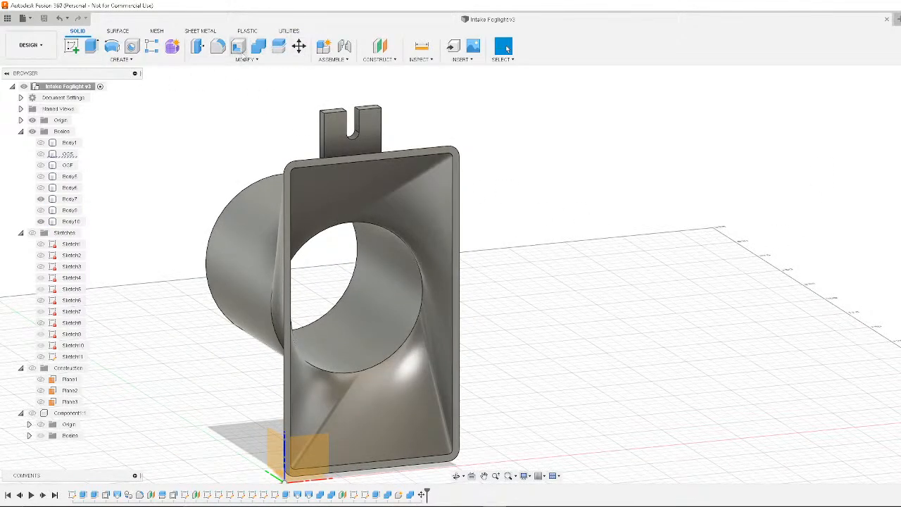
left_click(235, 61)
left_click(120, 59)
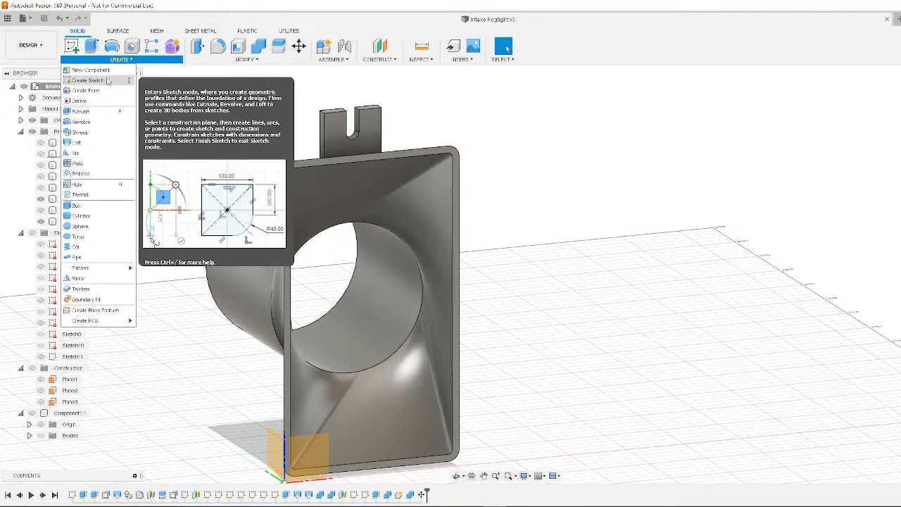
Check which file types can be opened from the computer, and leave without opening a file
left_click(26, 19)
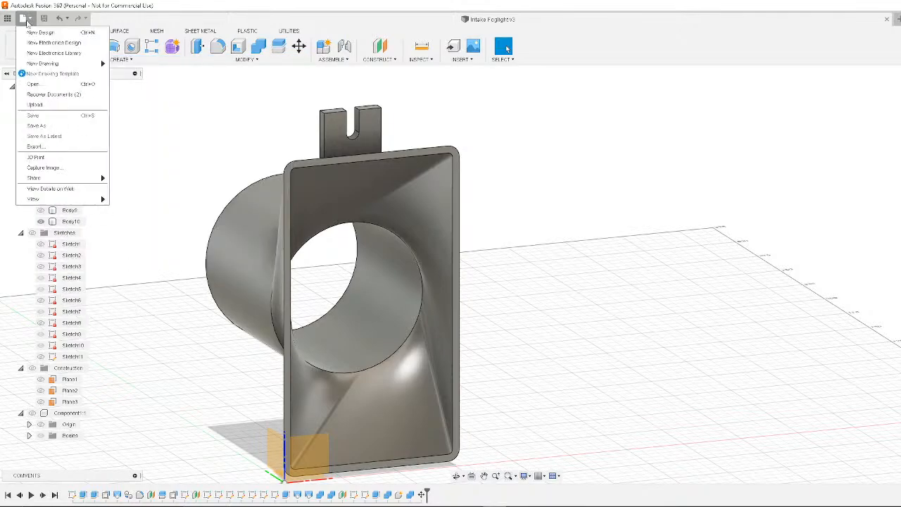
left_click(56, 86)
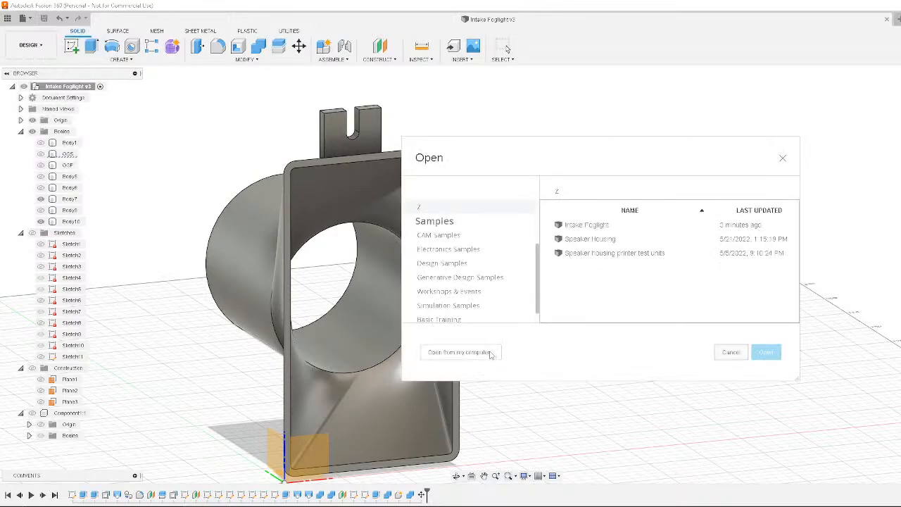
left_click(497, 353)
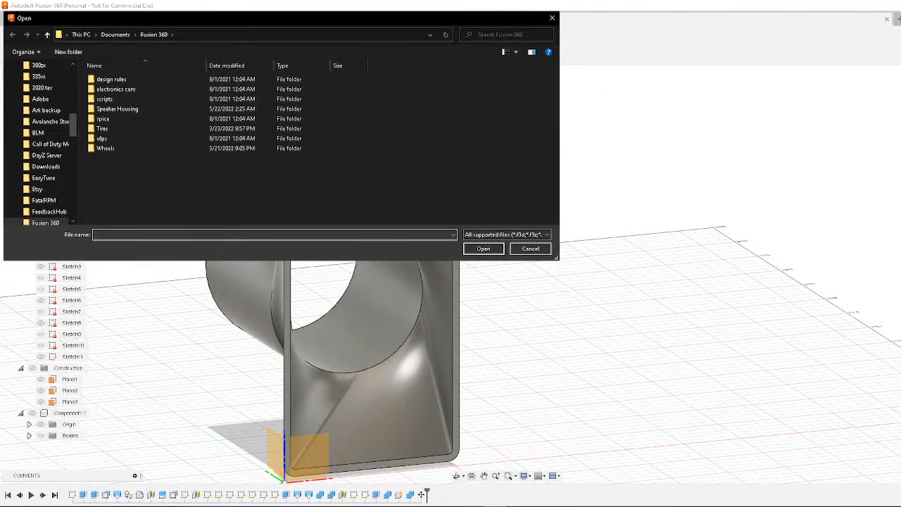
left_click(506, 235)
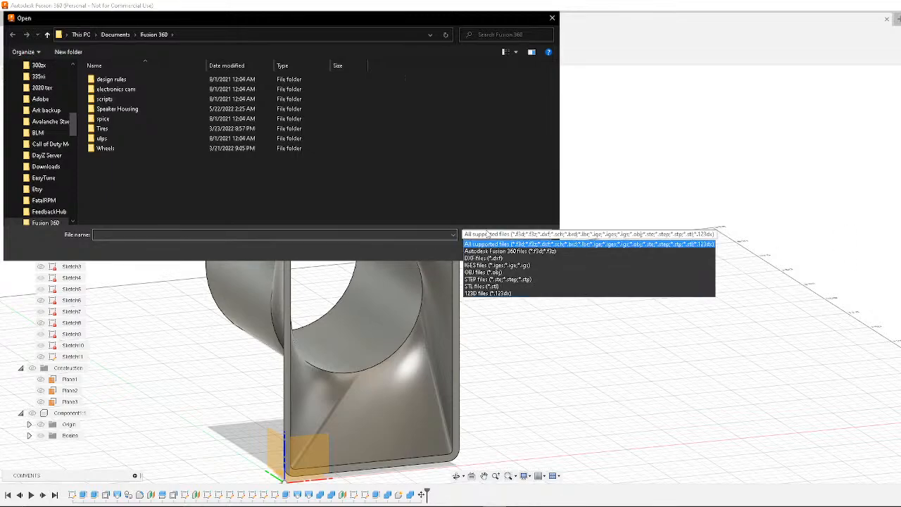
left_click(521, 243)
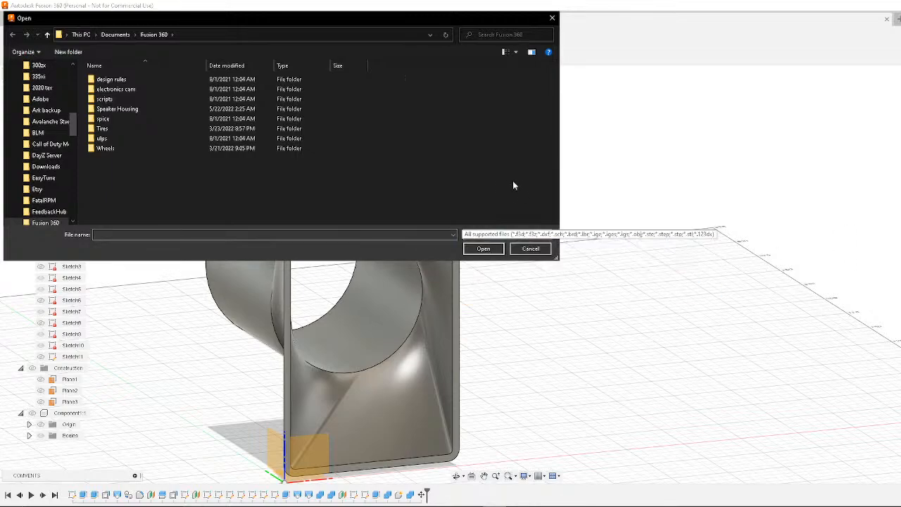
left_click(532, 251)
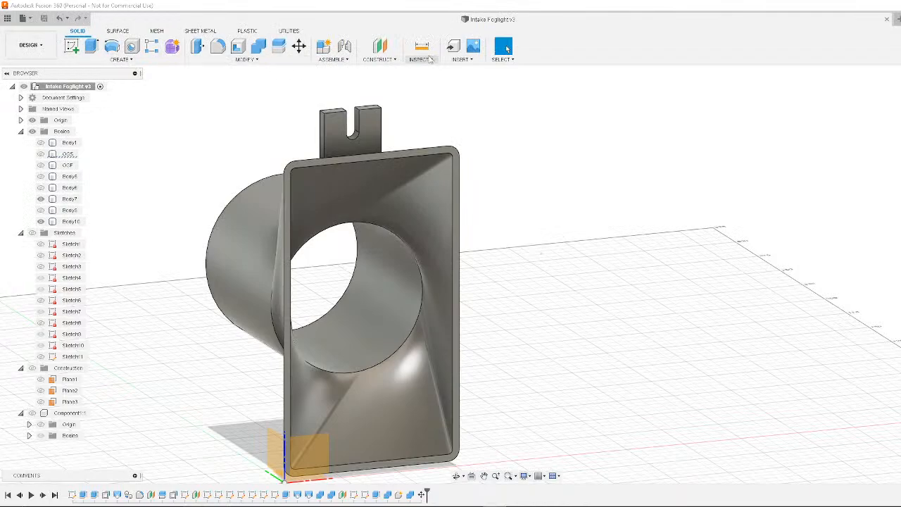
left_click(245, 59)
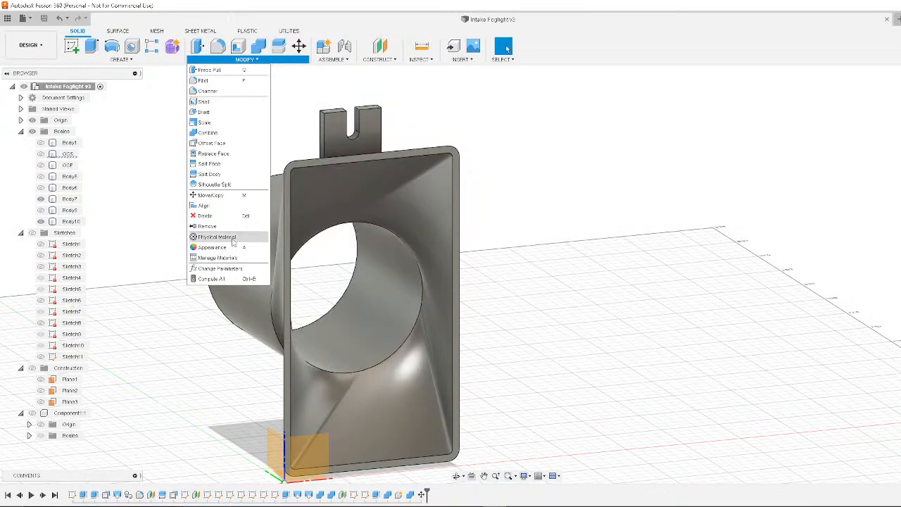
left_click(120, 59)
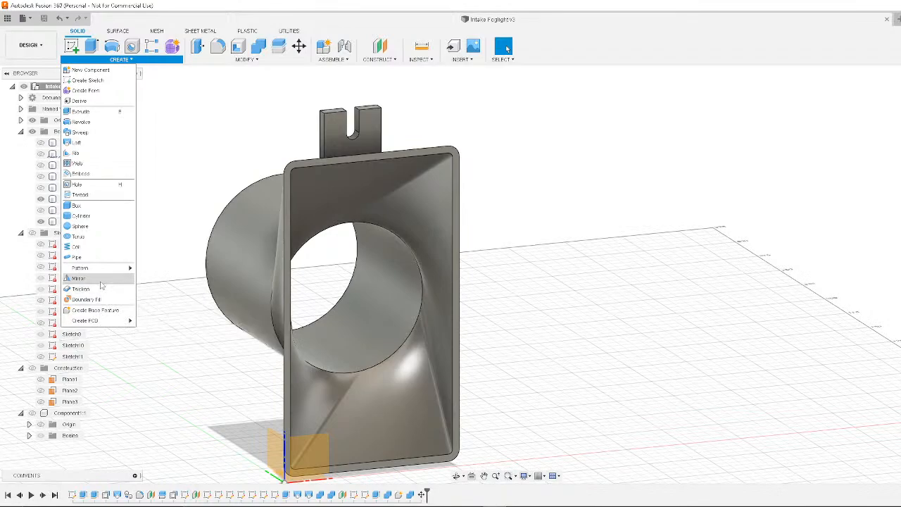
left_click(726, 222)
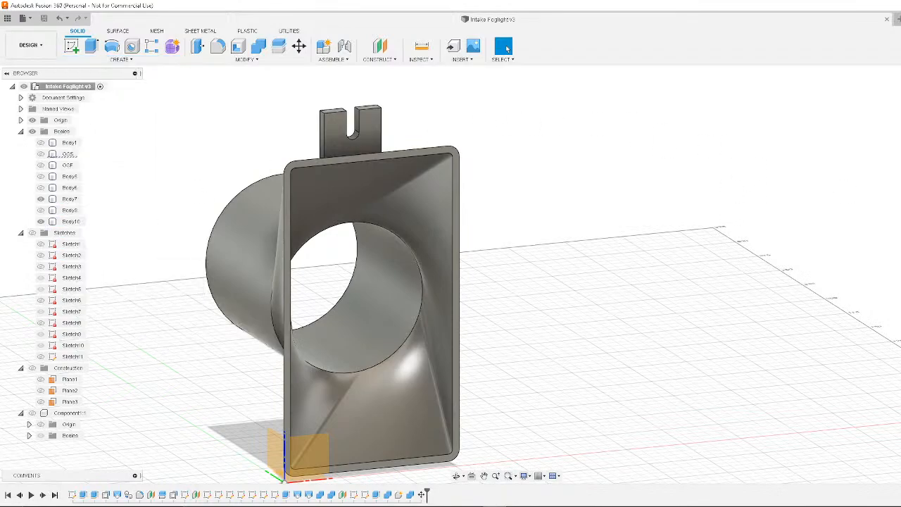
middle_click_drag(525, 169, 728, 134)
middle_click_drag(793, 227, 841, 183, "shift")
scroll(779, 223, "up", 3)
scroll(780, 223, "down", 4)
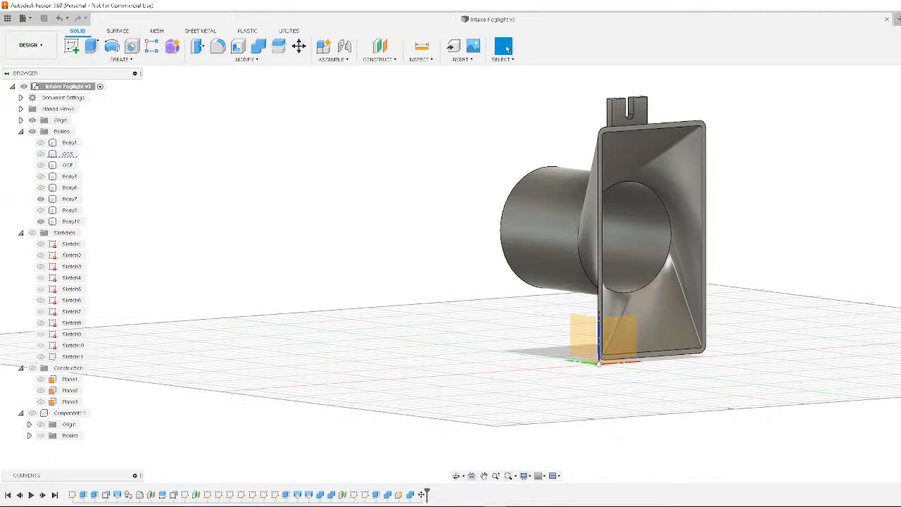
Bring up the 3D Viewer preview of the duct and close the 3D Viewer window
mouse_move(492, 501)
left_click(516, 499)
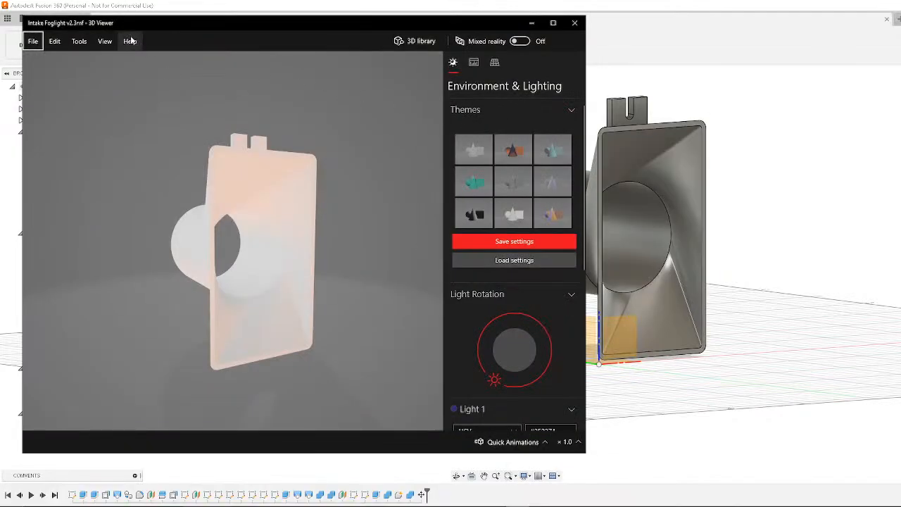
left_click(575, 23)
Search Windows for 3D Builder, and open the Desktop folder in File Explorer
key("super")
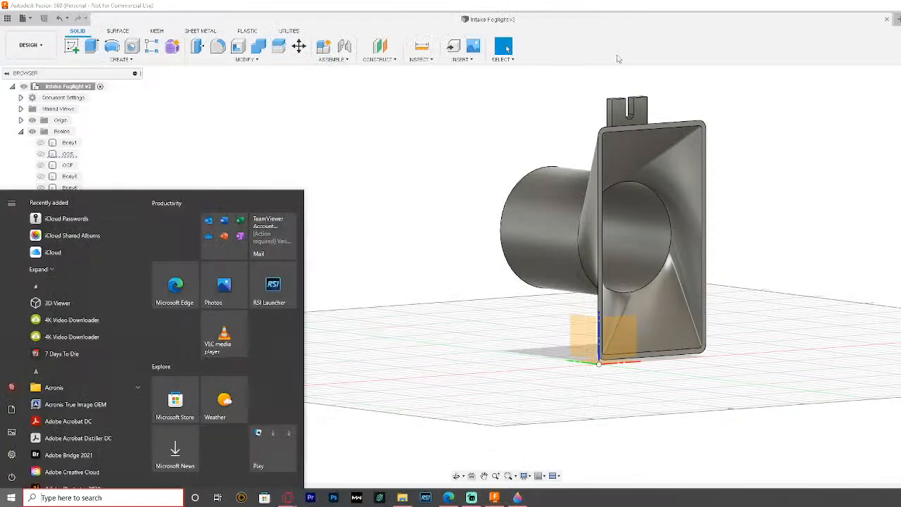
type("3d")
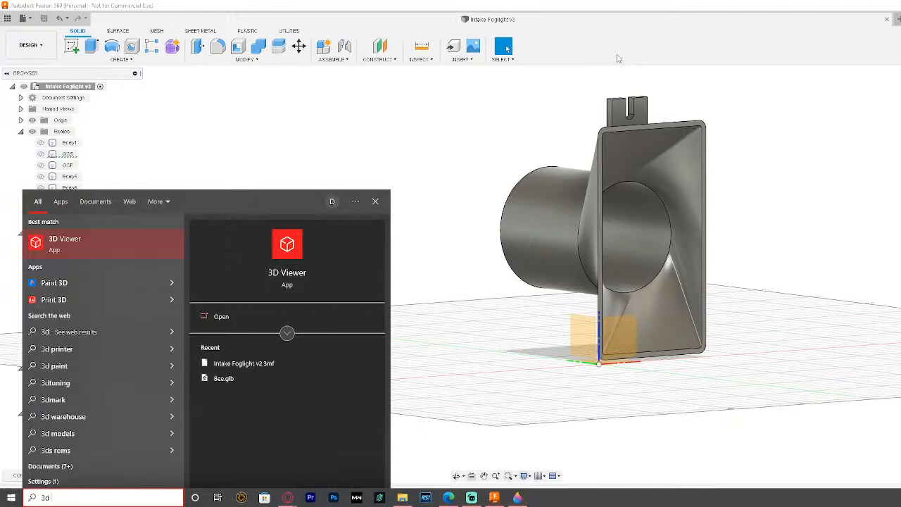
type("builder")
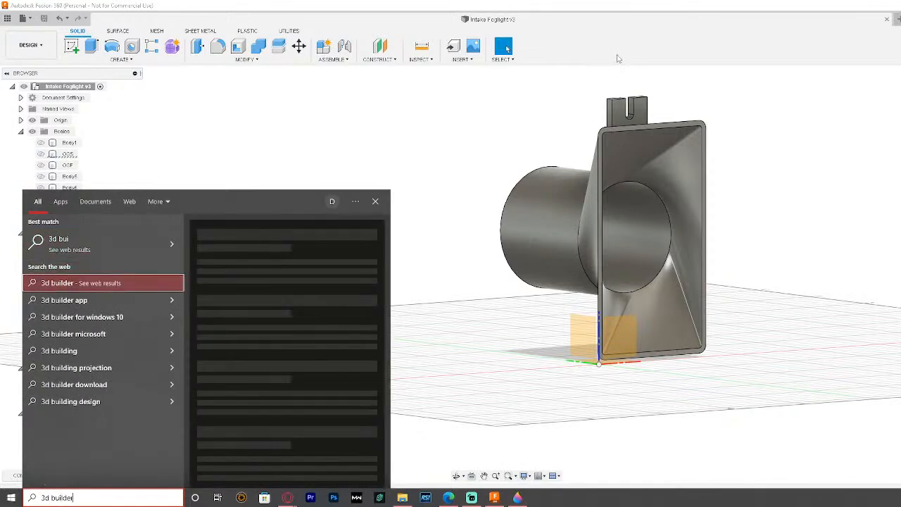
key("Return")
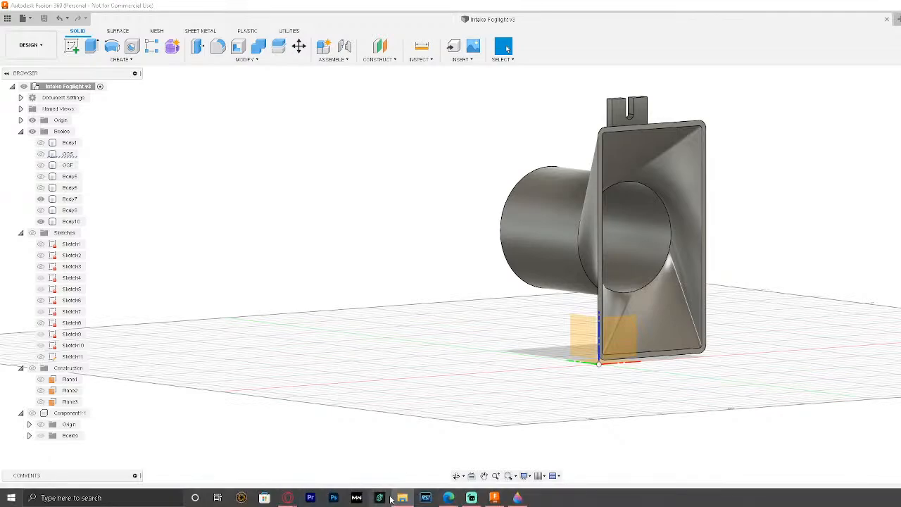
right_click(403, 498)
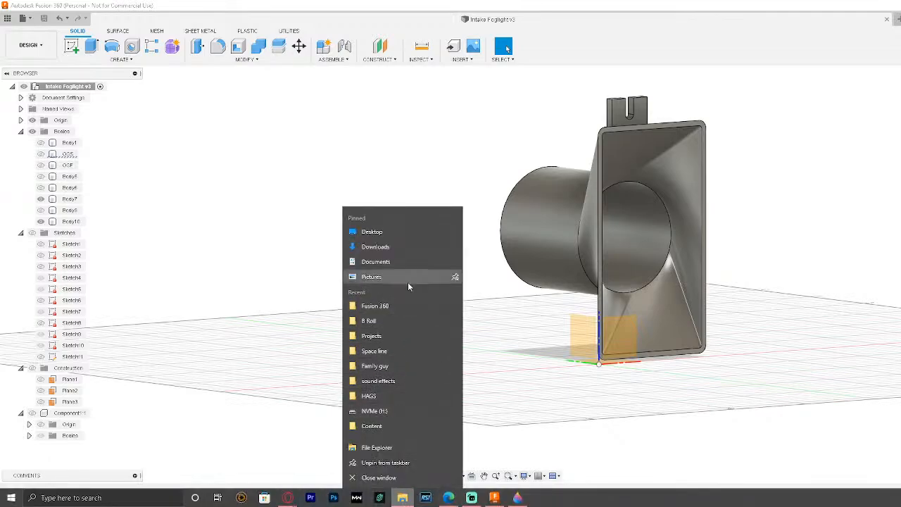
left_click(387, 233)
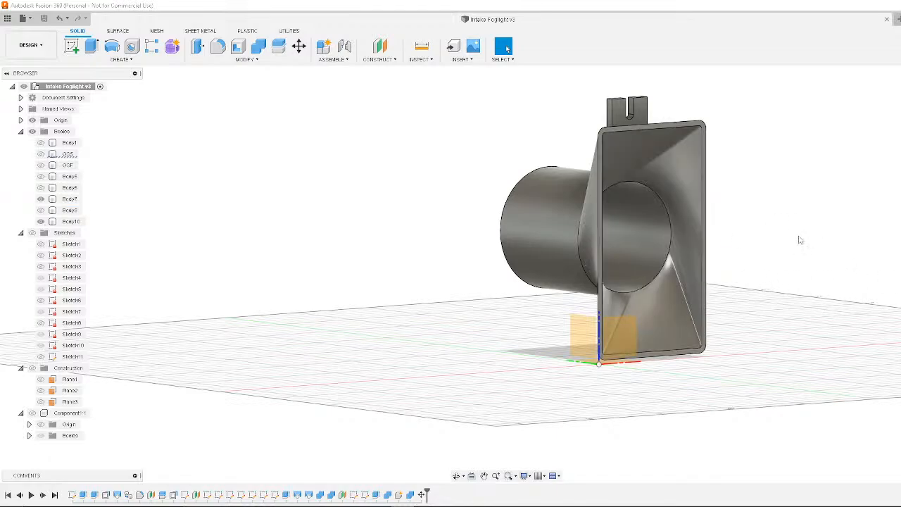
Examine the duct's rectangular opening, round pipe and slotted tab from both sides in Fusion 360
middle_click_drag(754, 285, 680, 294, "shift")
scroll(634, 294, "up", 5)
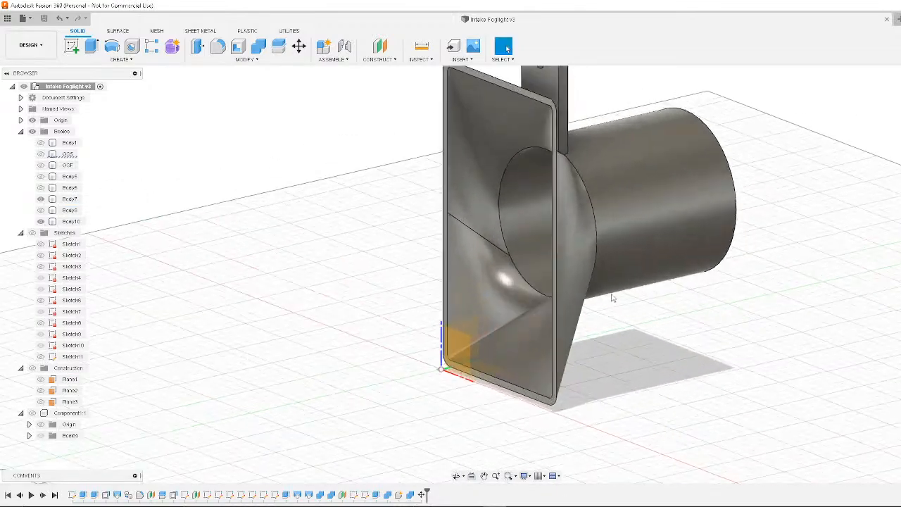
middle_click_drag(611, 295, 748, 296, "shift")
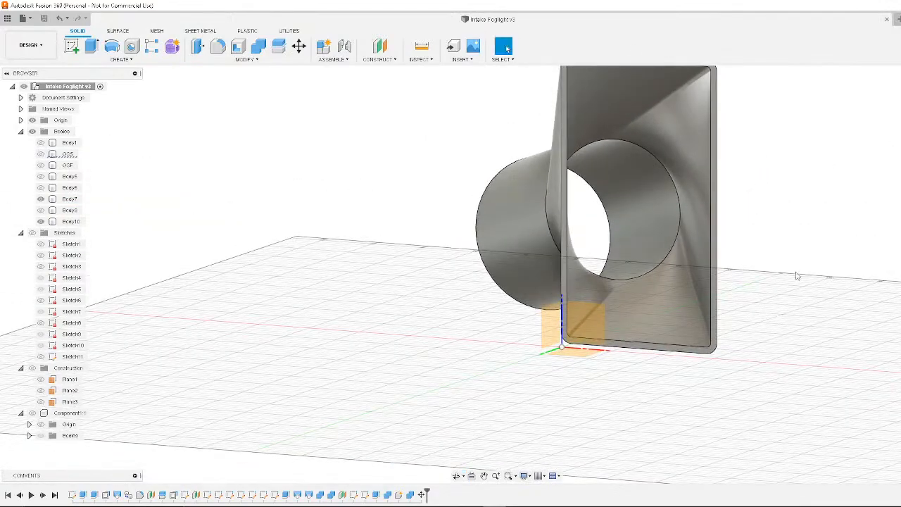
middle_click_drag(796, 275, 677, 384)
middle_click_drag(694, 316, 697, 285, "shift")
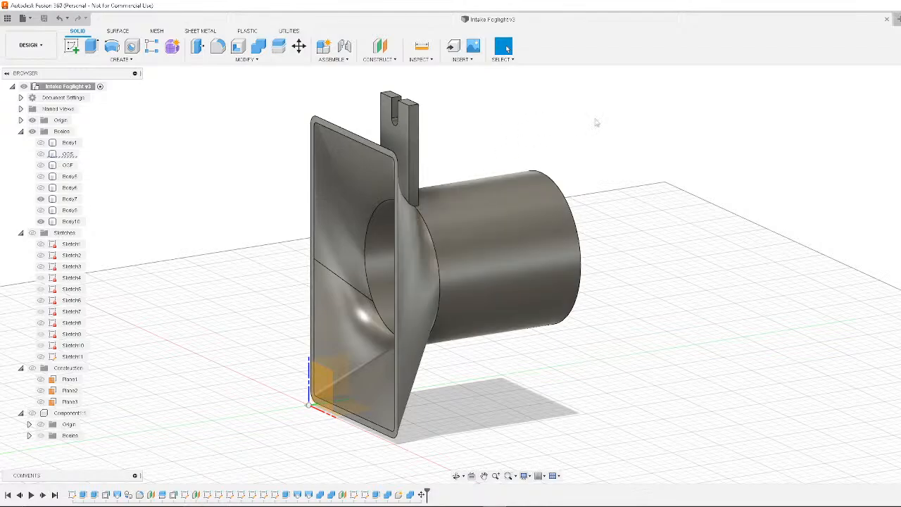
left_click_drag(651, 107, 344, 342)
left_click(782, 224)
Look through the inspection and utility commands, and open the Material Browser with Manage Materials
left_click(289, 31)
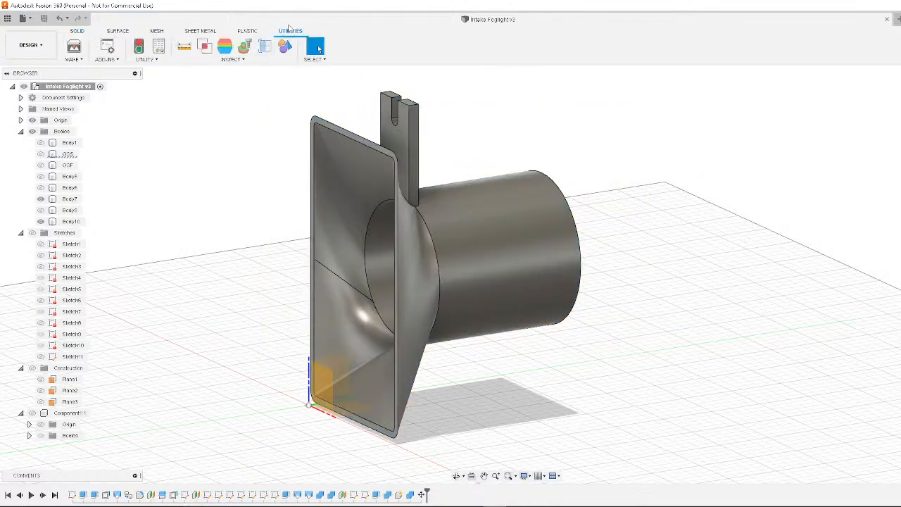
left_click(243, 62)
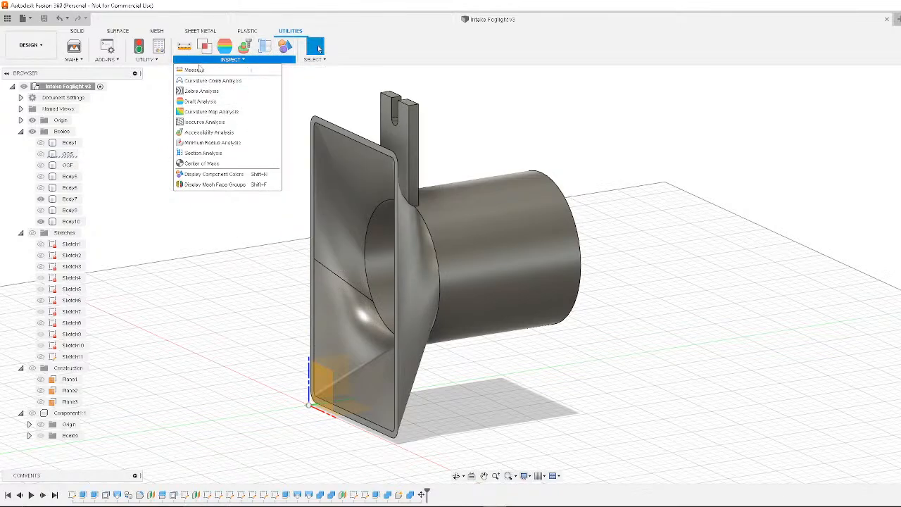
left_click(144, 59)
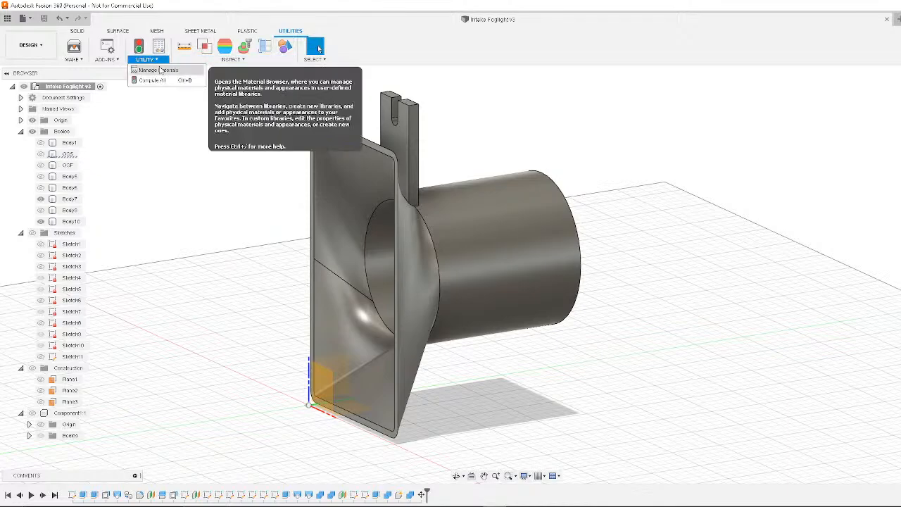
left_click(161, 70)
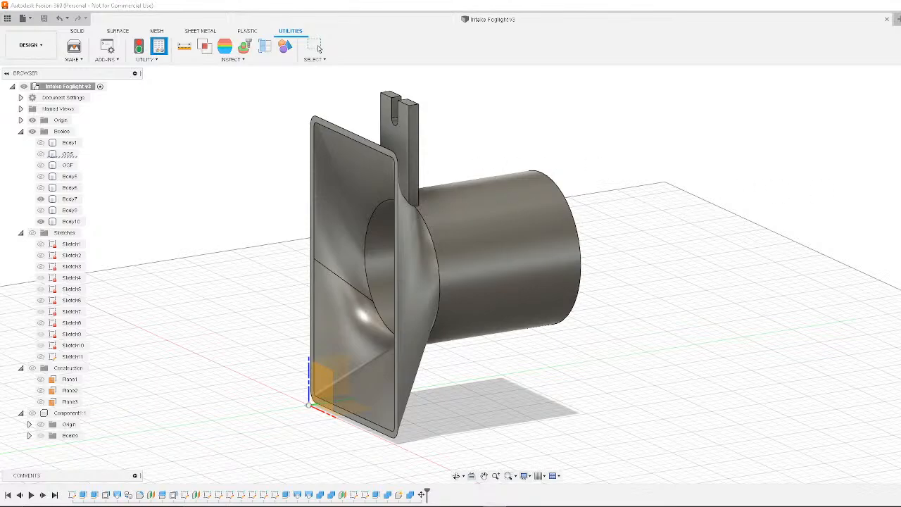
middle_click_drag(590, 236, 709, 250, "shift")
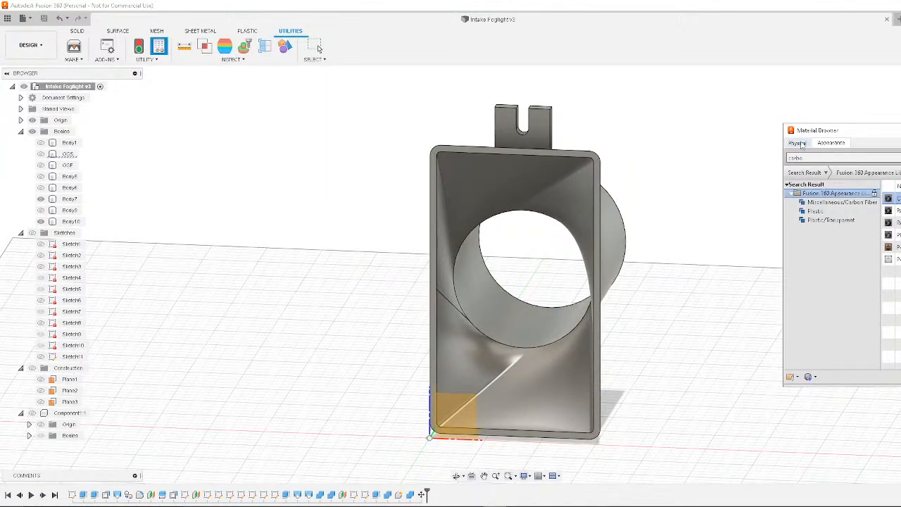
Search the Material Browser's appearances for "car" and select the matching appearance under Favorites
left_click(831, 144)
left_click(833, 145)
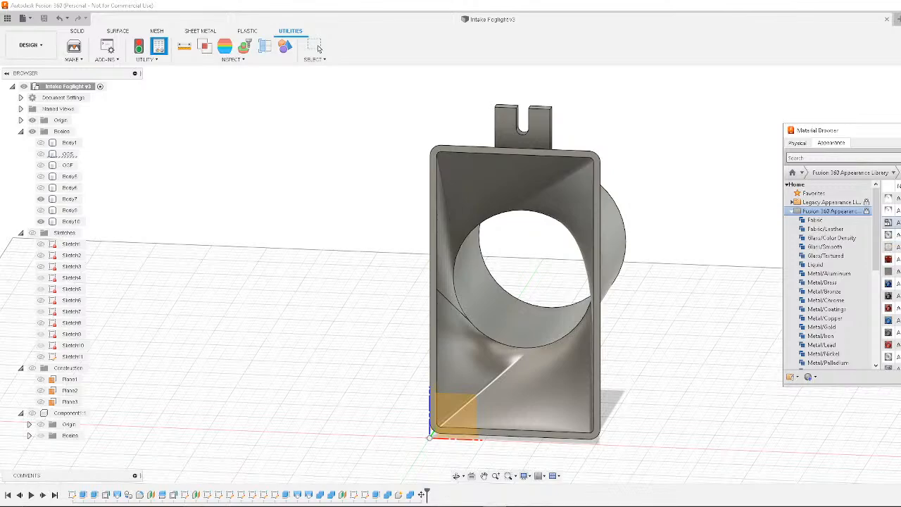
left_click(895, 159)
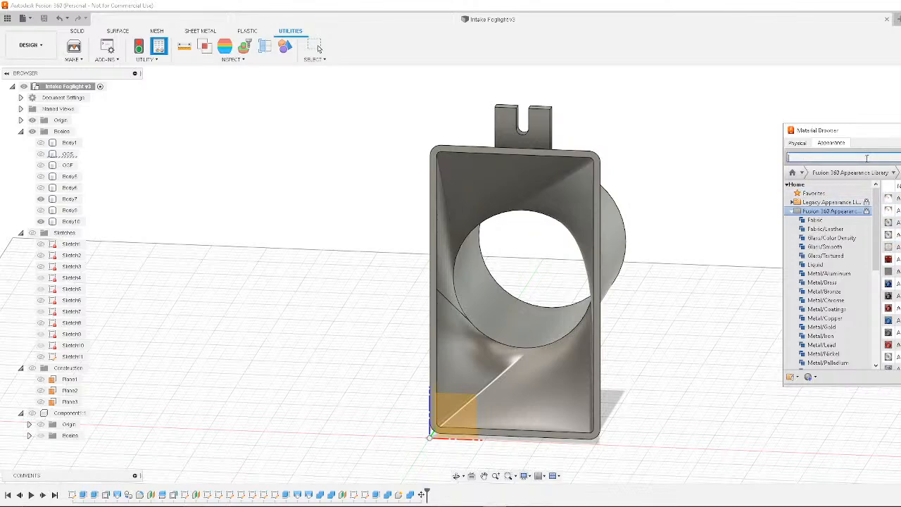
type("ca")
left_click(897, 199)
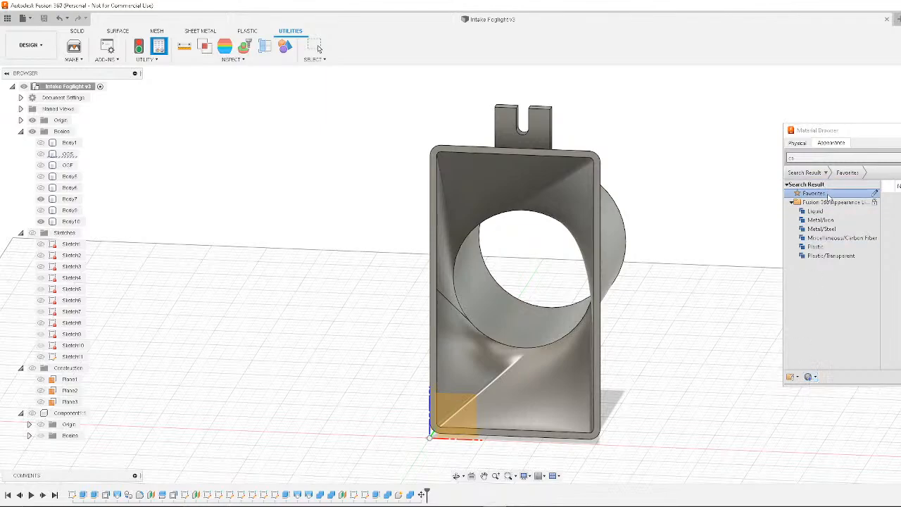
left_click(838, 158)
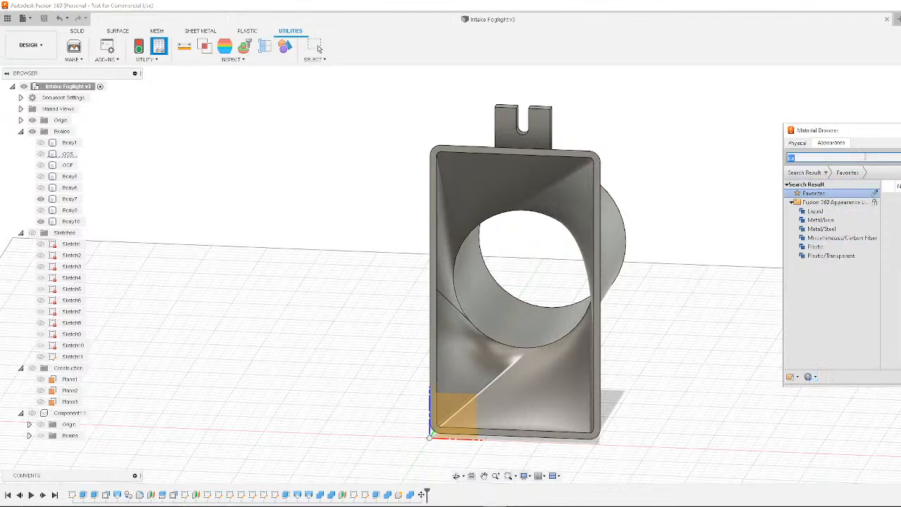
type("car")
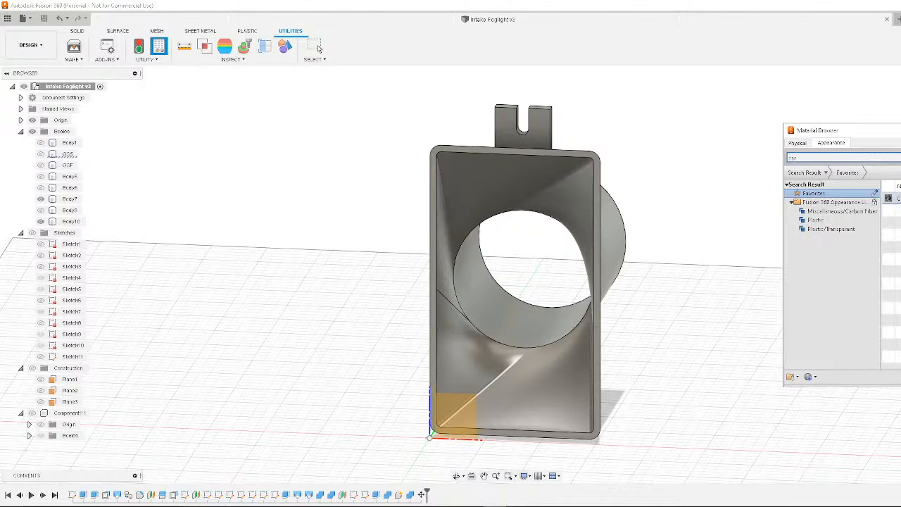
left_click(889, 198)
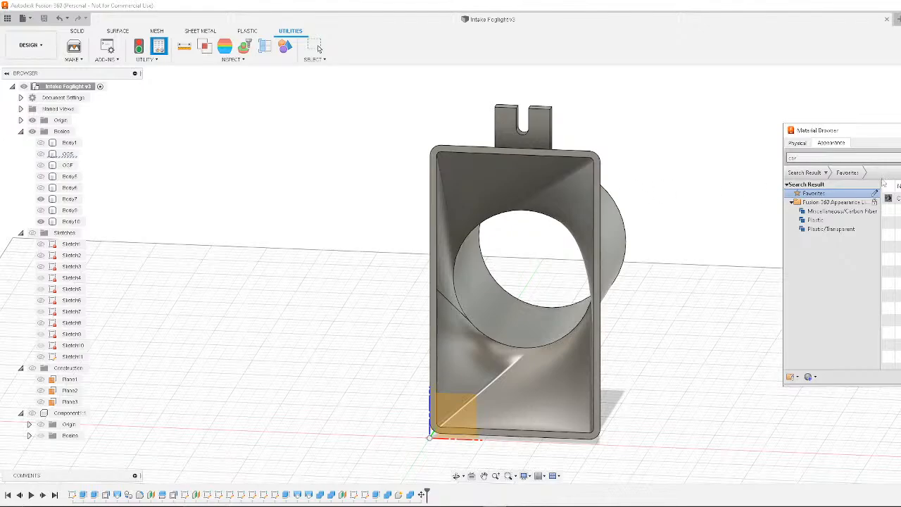
Turn the duct to an angled front view and close the Material Browser
middle_click_drag(265, 187, 287, 227, "shift")
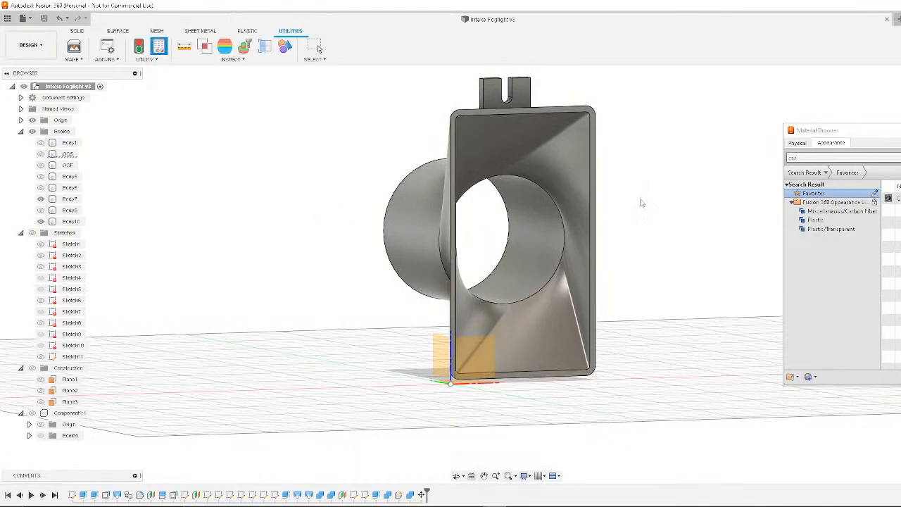
middle_click_drag(642, 199, 521, 205, "shift")
left_click(318, 47)
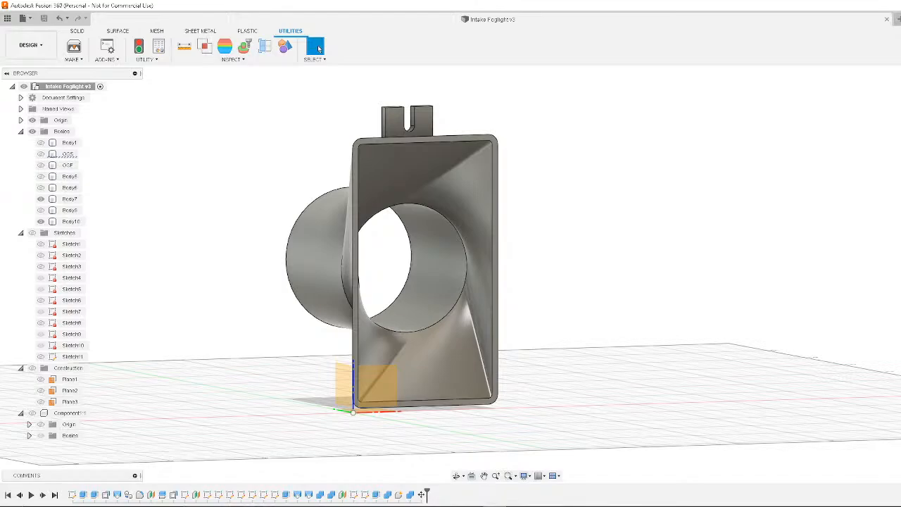
Examine the finished duct's rectangular flange, tapered transition, round pipe and slotted tab in front, side and angled views
left_click(454, 137)
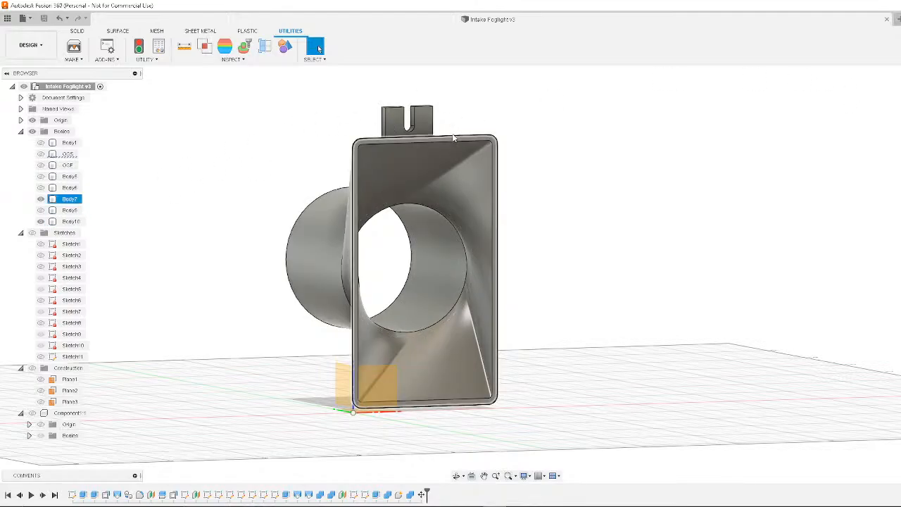
left_click(454, 137)
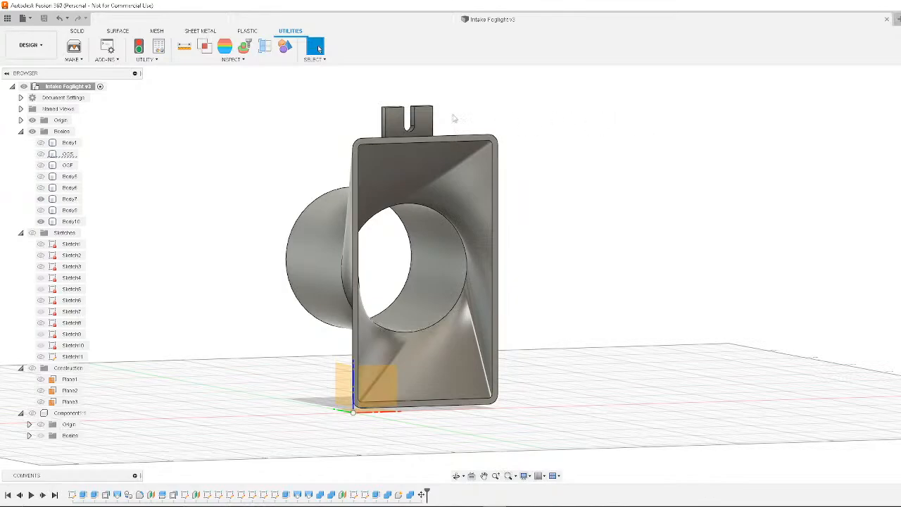
middle_click_drag(466, 129, 599, 141)
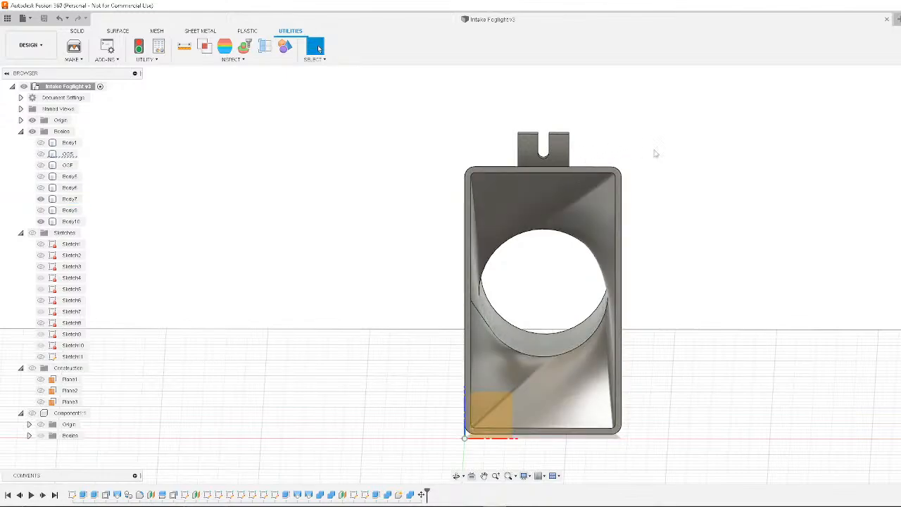
middle_click_drag(668, 150, 788, 185, "shift")
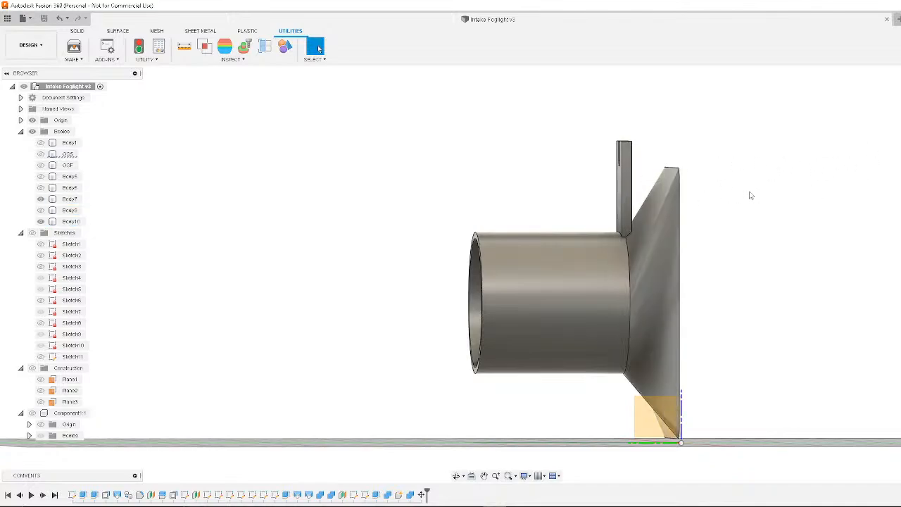
middle_click_drag(716, 204, 820, 203)
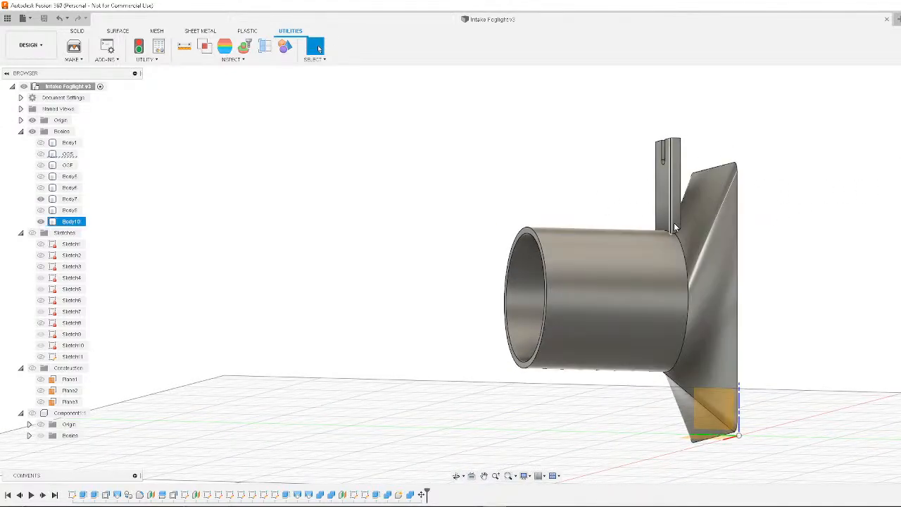
middle_click_drag(810, 202, 772, 223, "shift")
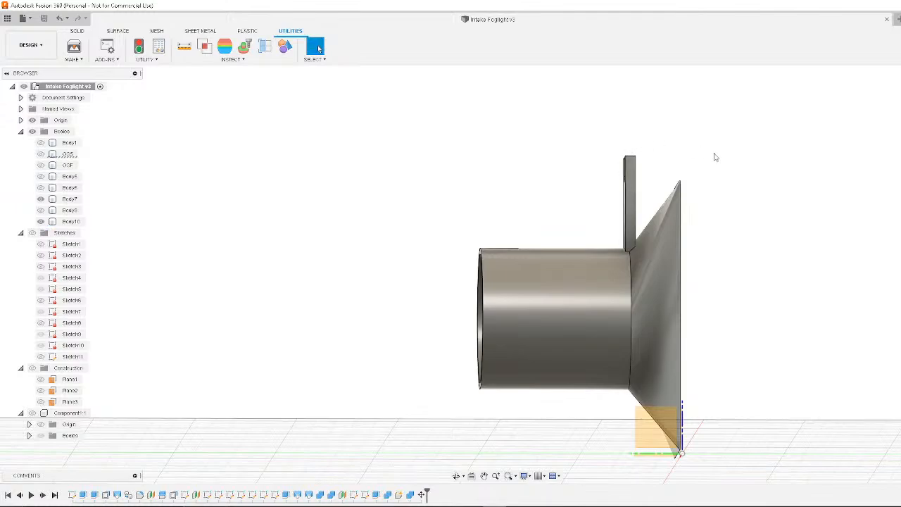
mouse_move(761, 287)
middle_mouse_down("shift")
mouse_move(776, 279)
mouse_move(751, 281)
mouse_move(760, 291)
middle_mouse_up("shift")
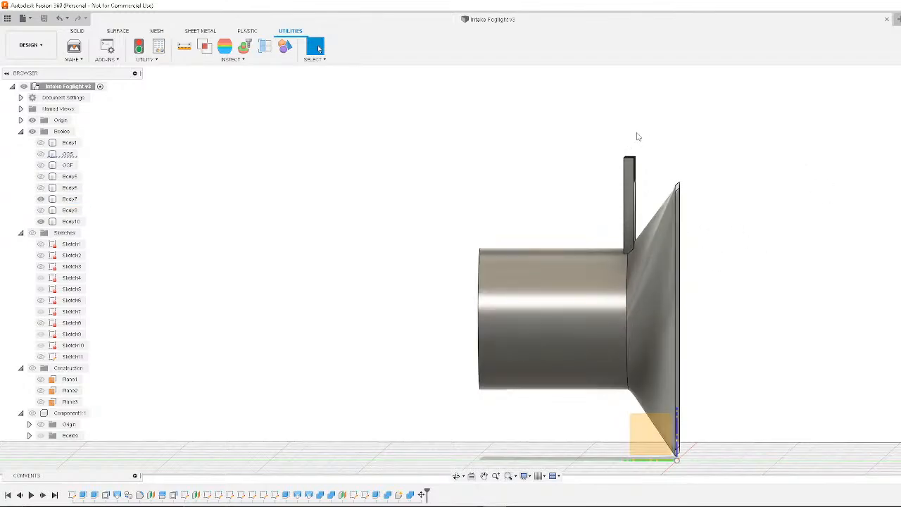
left_click(679, 197)
left_click(651, 196)
middle_click_drag(830, 284, 770, 285, "shift")
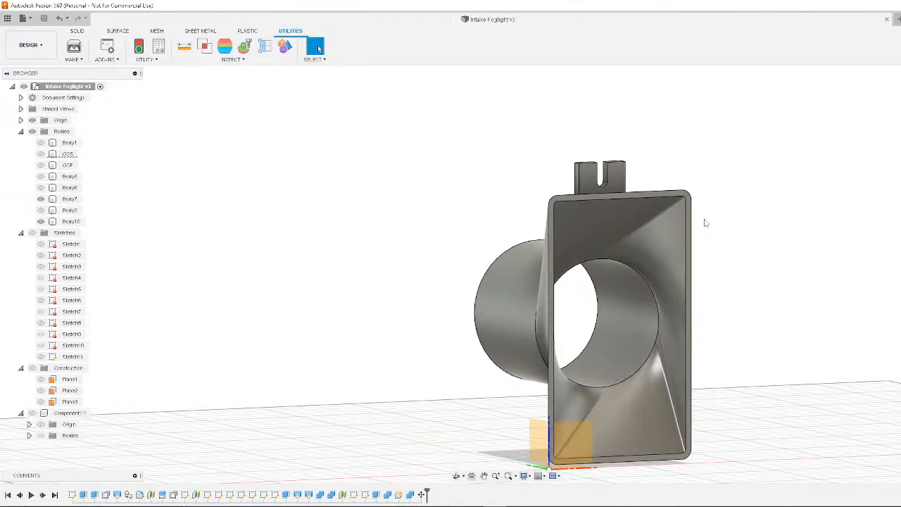
left_click(620, 177)
middle_click_drag(827, 248, 879, 250, "shift")
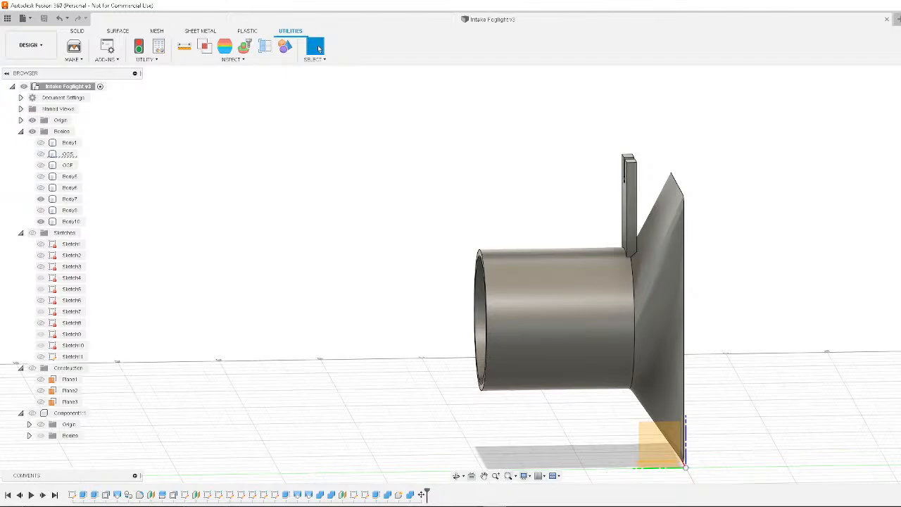
middle_click_drag(722, 235, 768, 201, "shift")
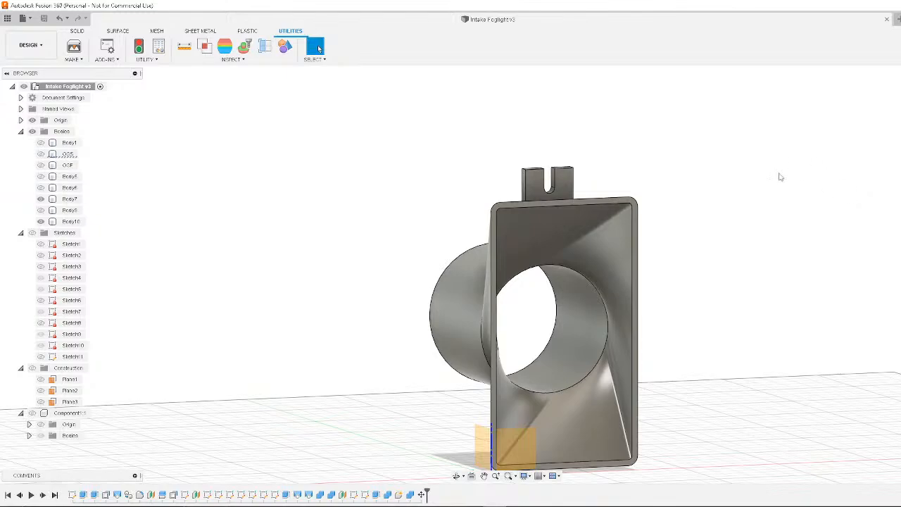
mouse_move(889, 506)
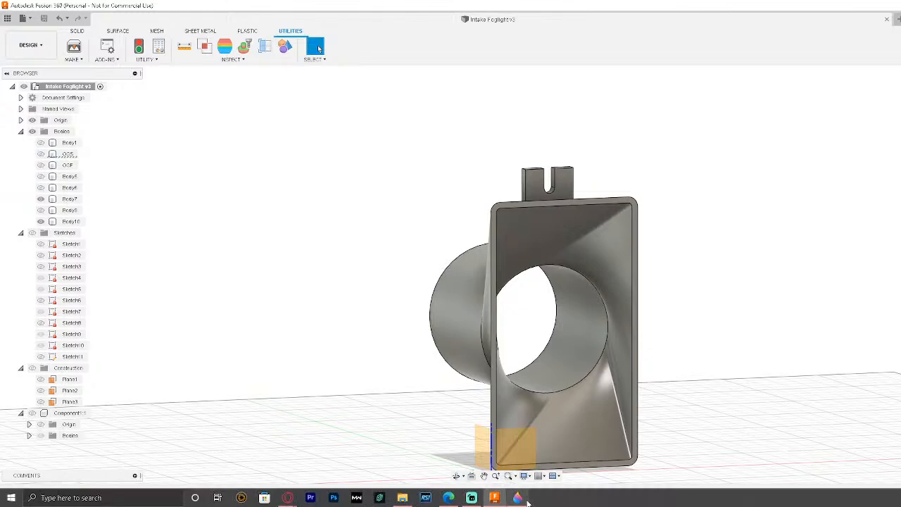
left_click(472, 502)
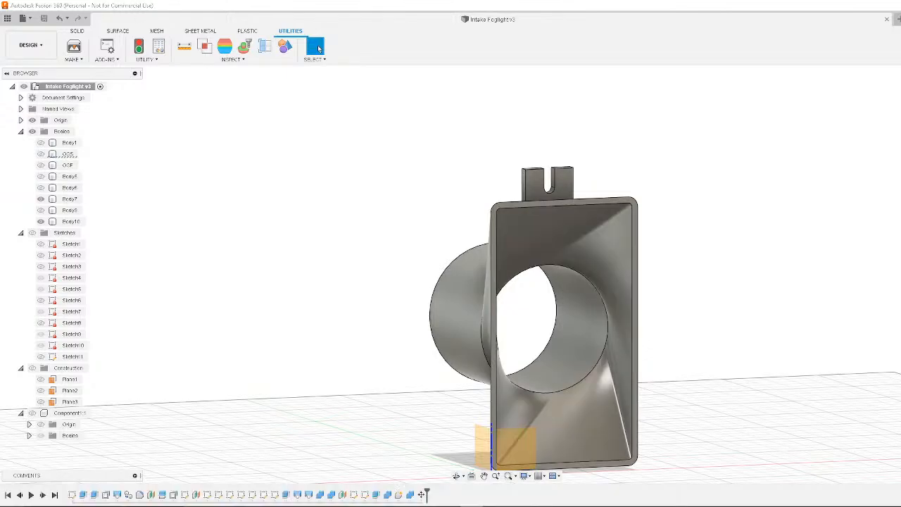